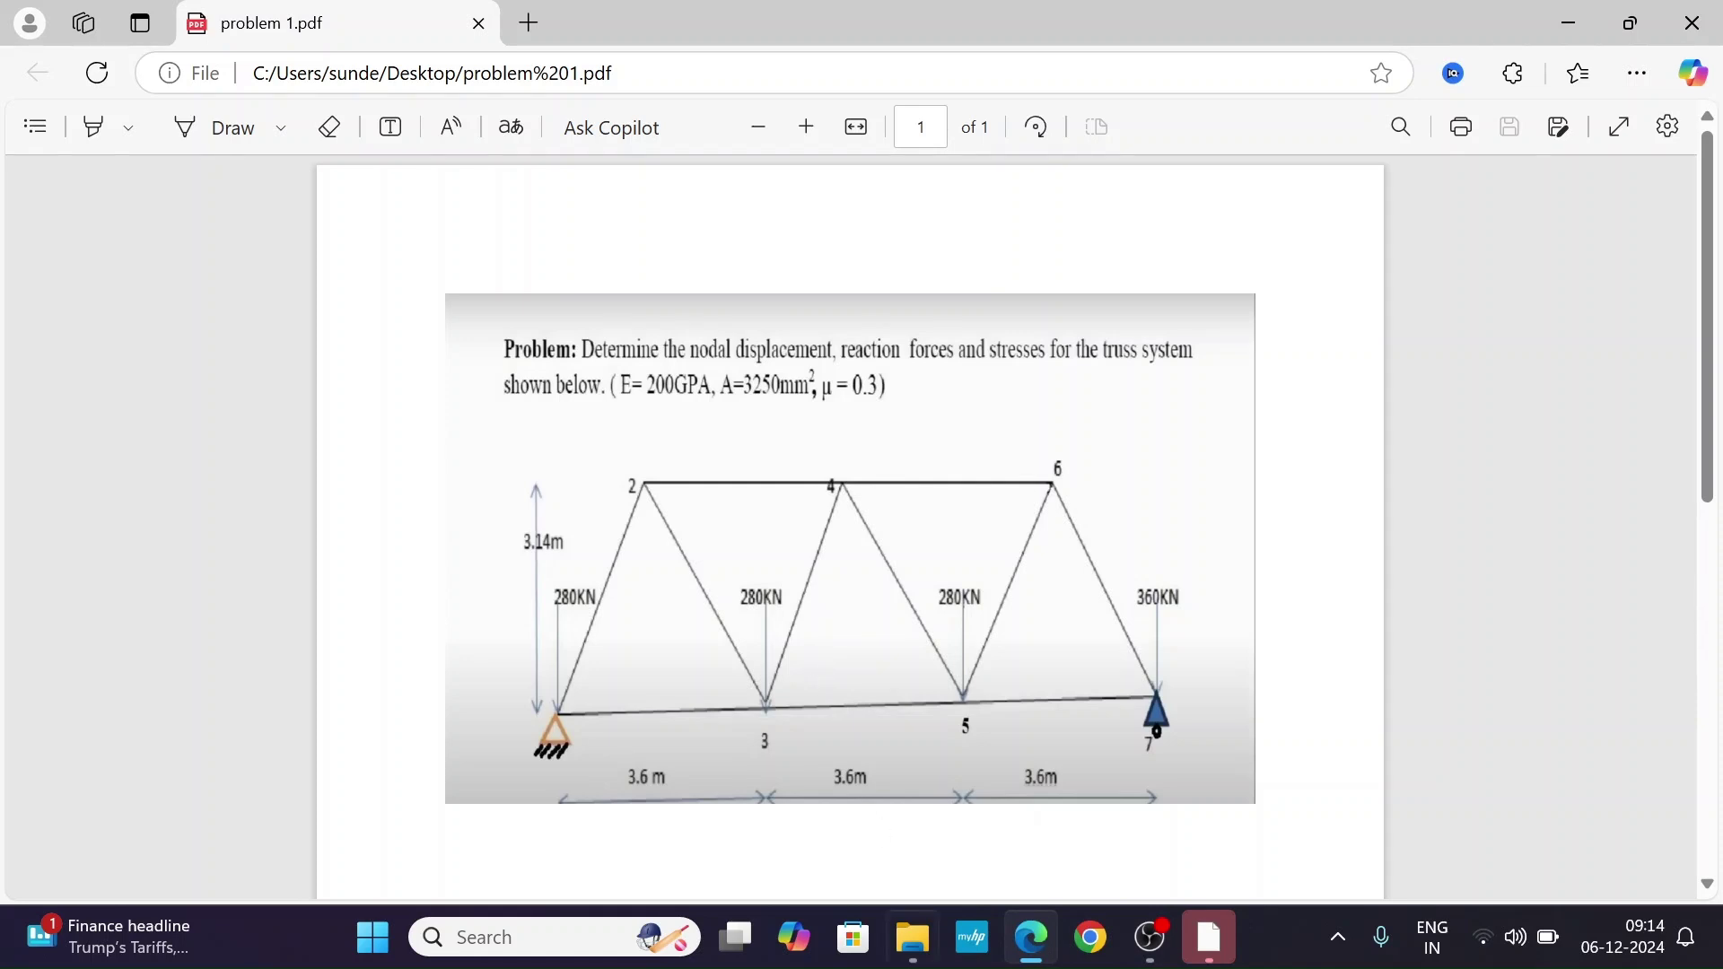
# Switch to Workbench and add a material named "new material" in the Static Structural system's Engineering Data.
pyautogui.click(1207, 953)
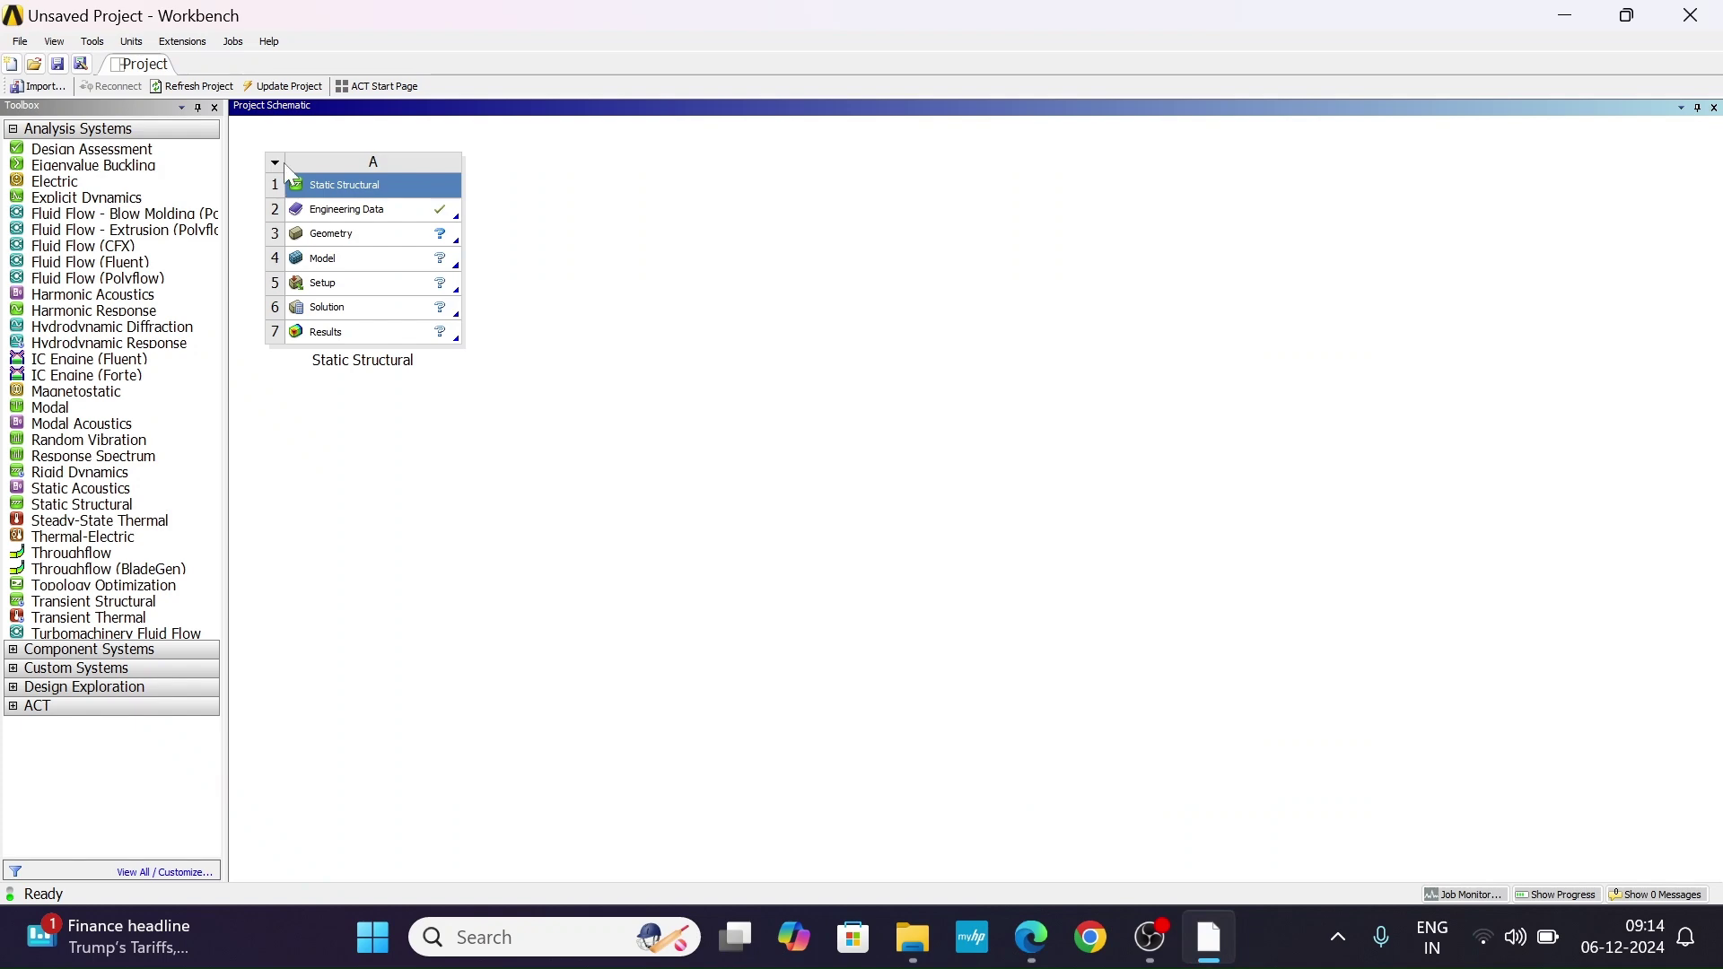
pyautogui.doubleClick(360, 209)
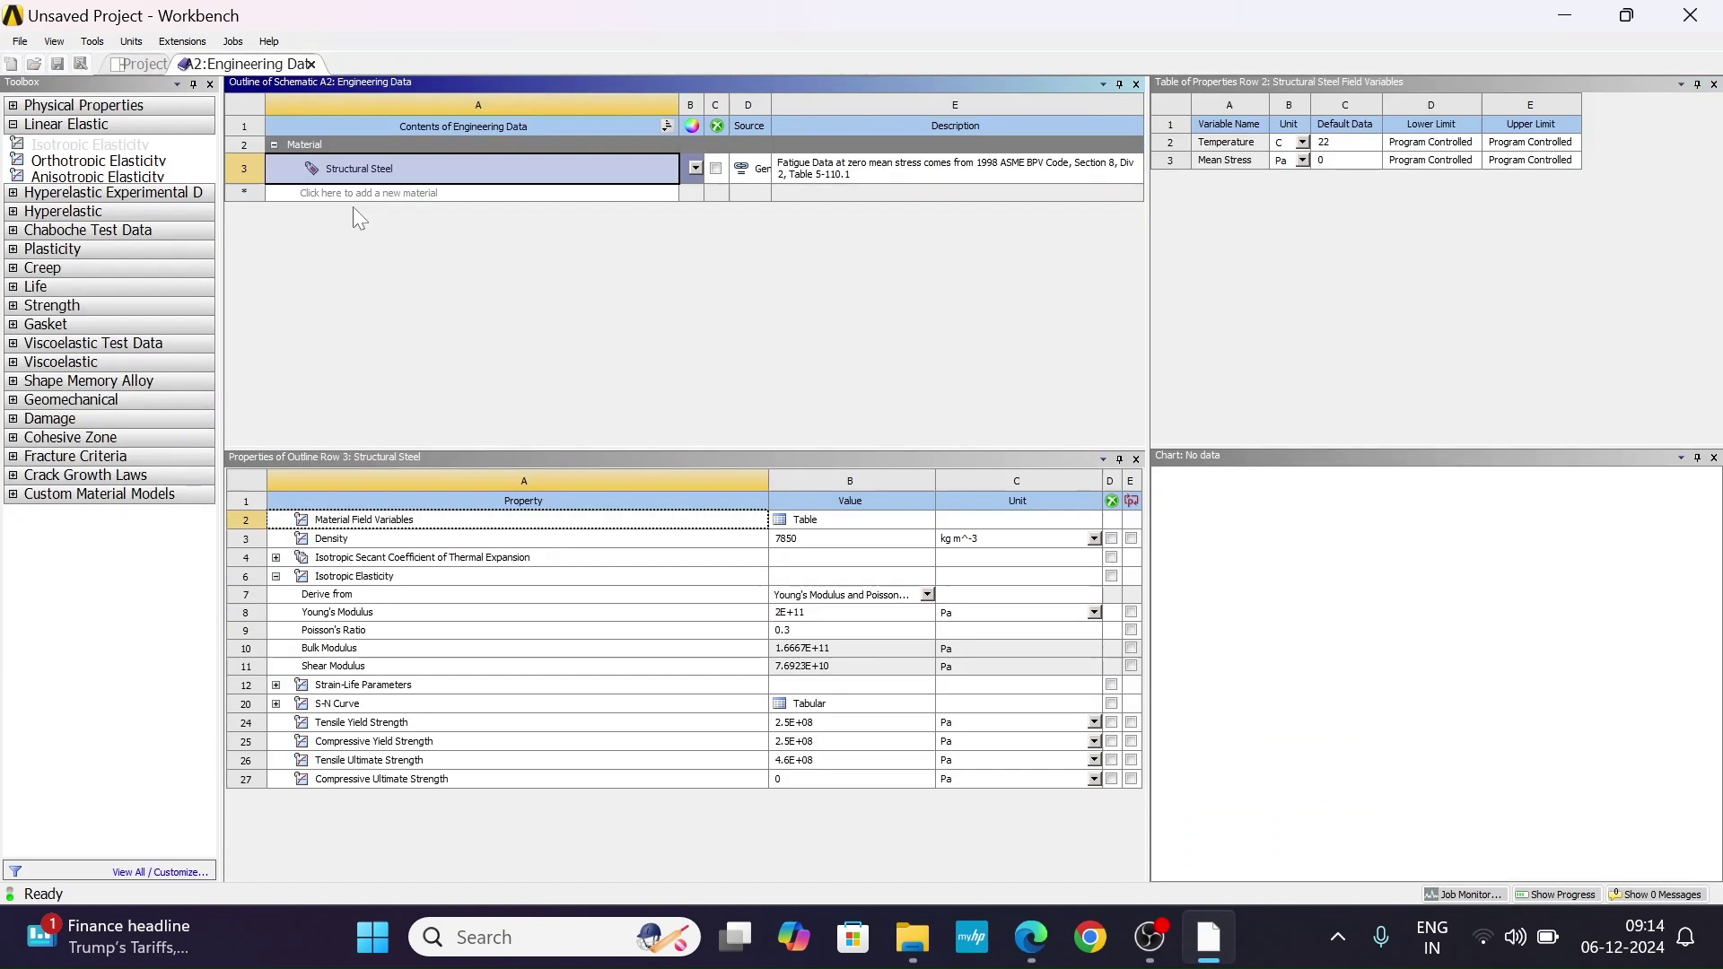
pyautogui.click(328, 216)
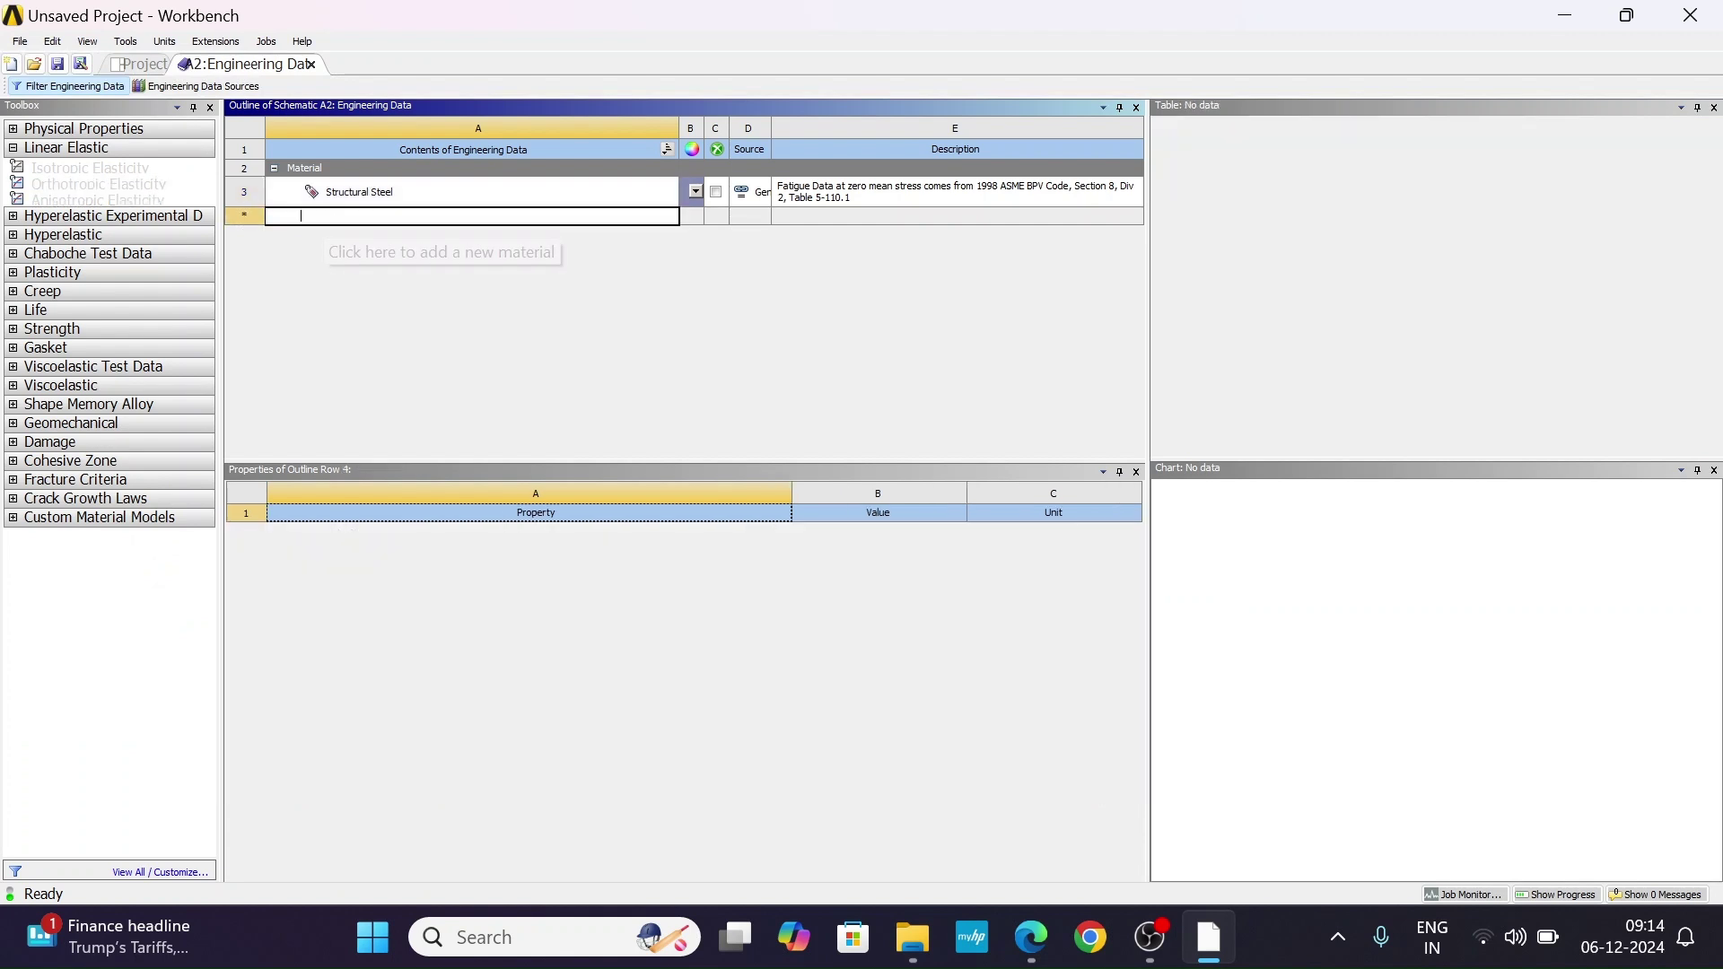
pyautogui.write('new ')
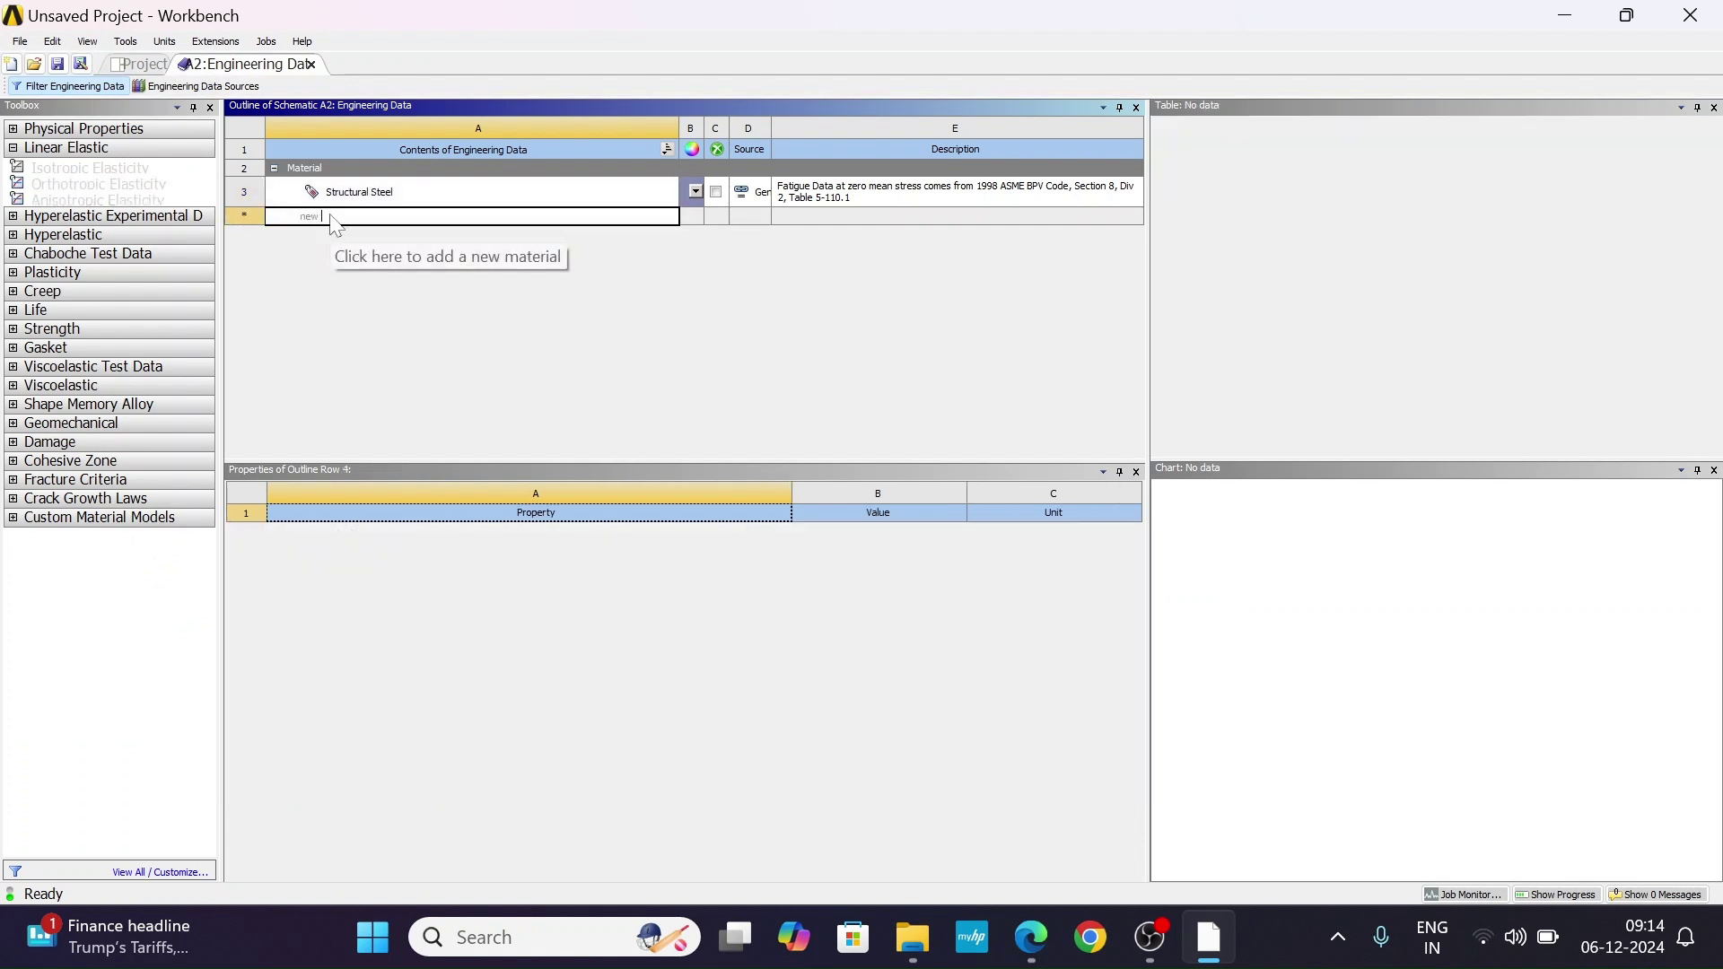
pyautogui.write('material')
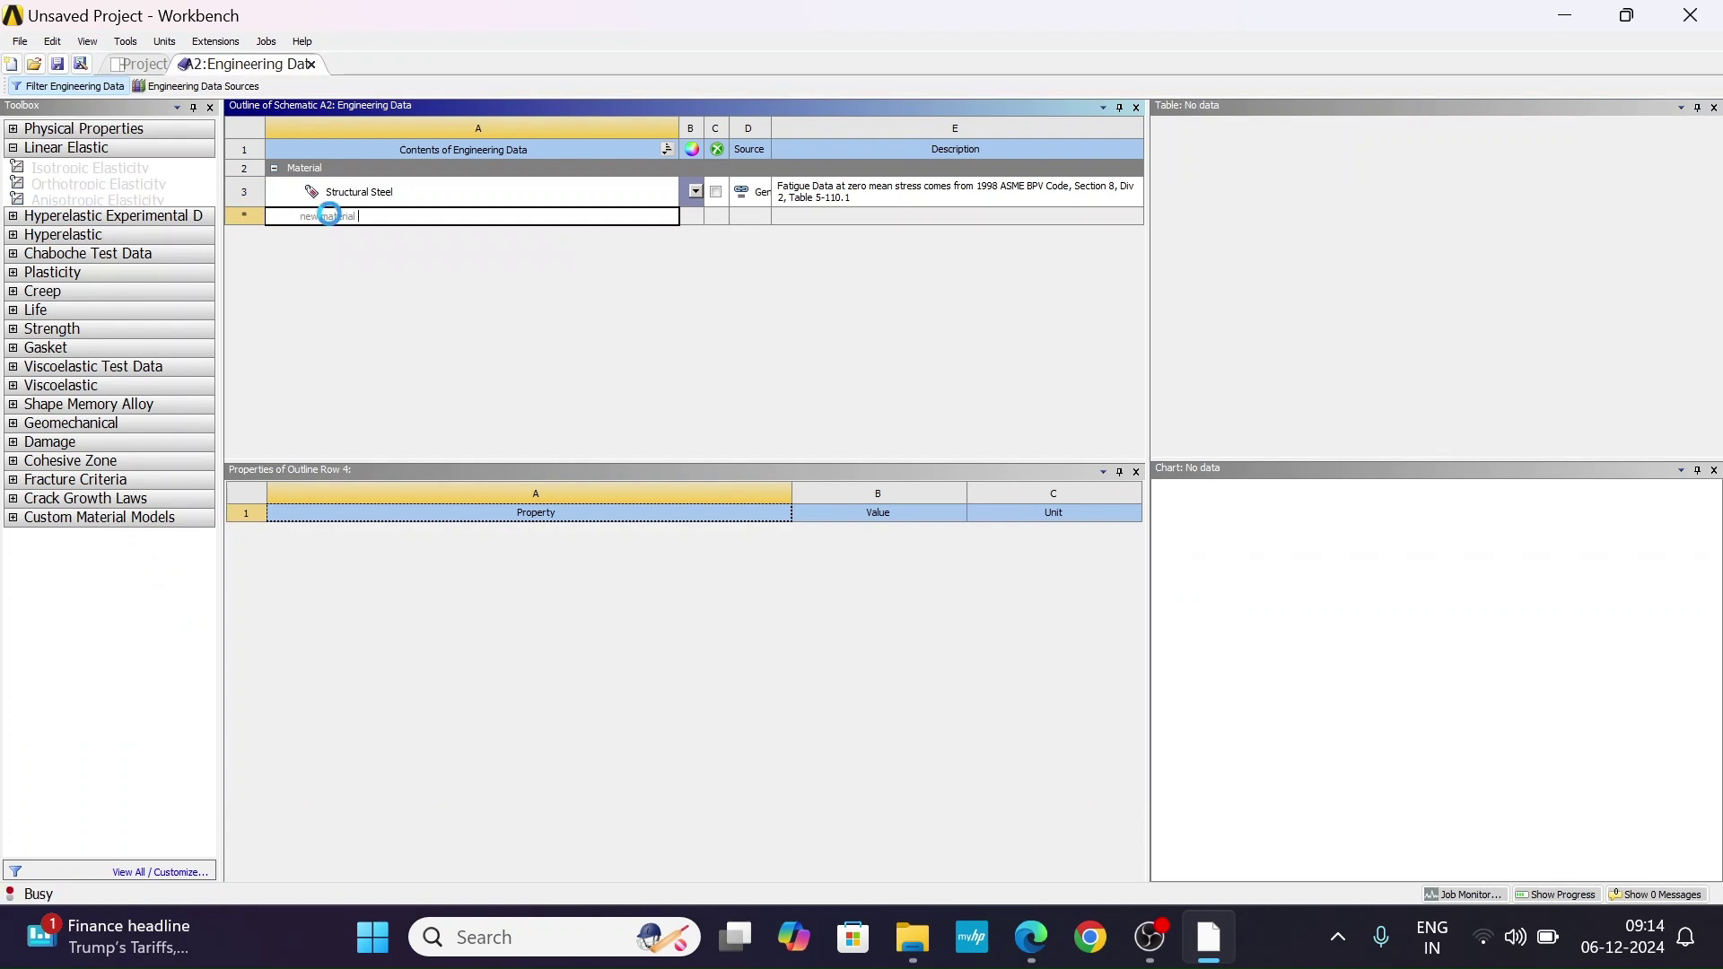
pyautogui.press('Return')
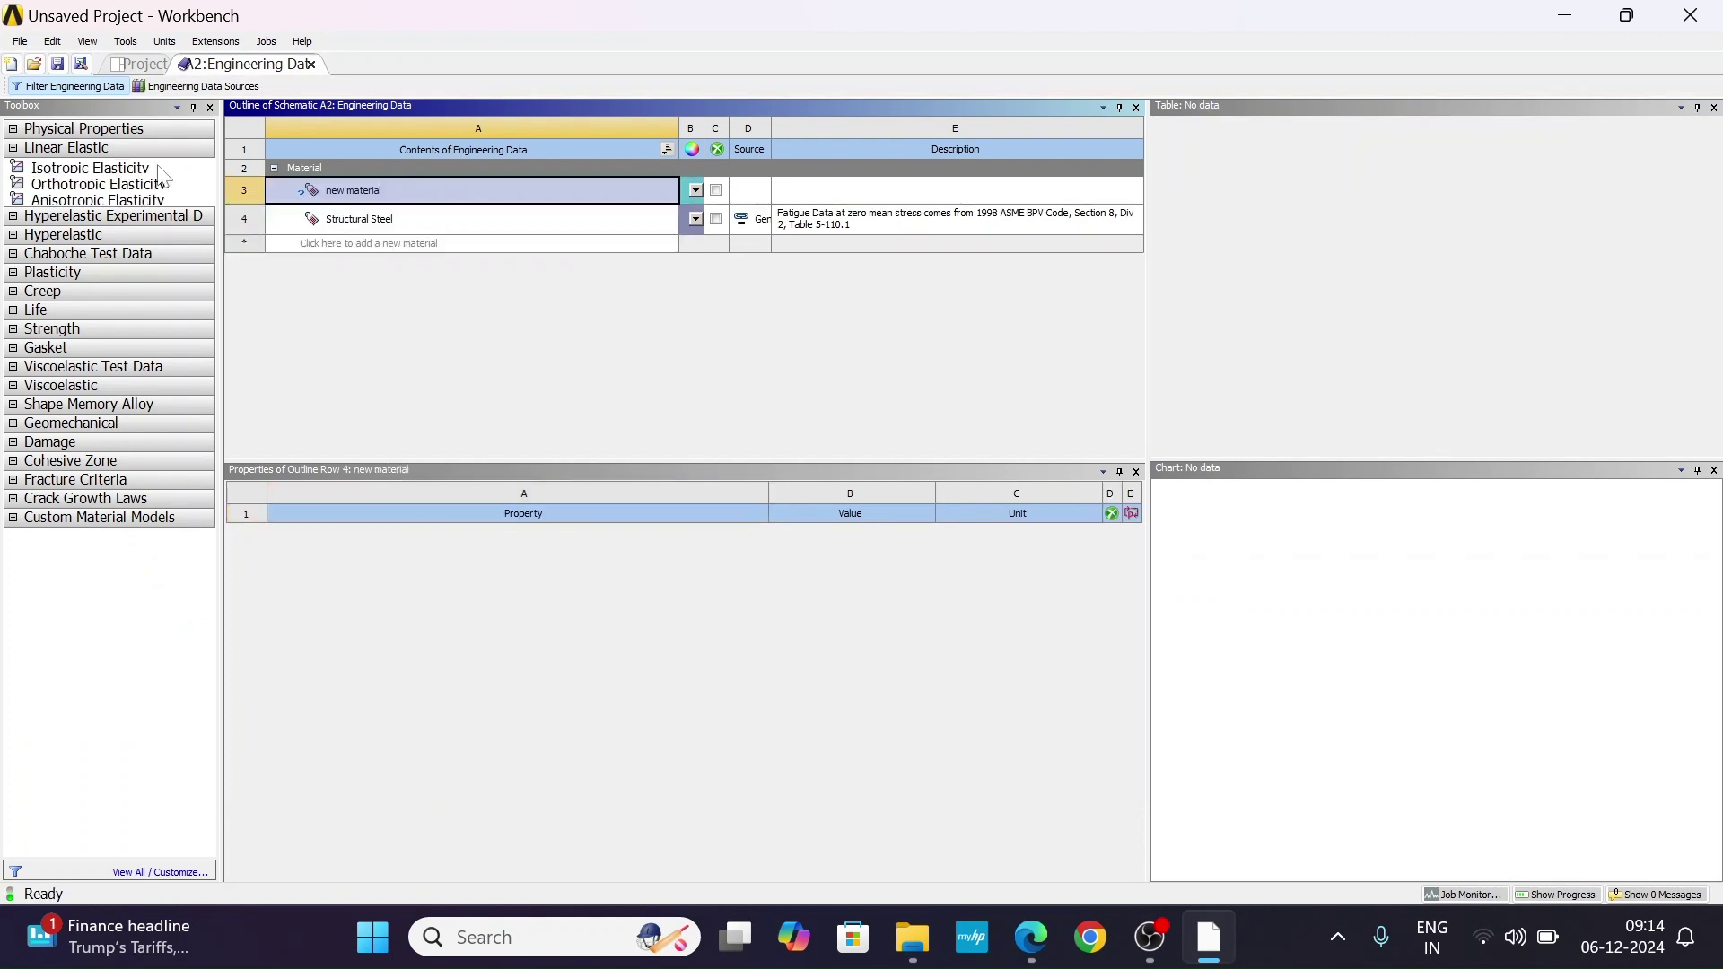
# Assign Isotropic Elasticity to the new material and set its Young's Modulus to 200e3 MPa, as given in the problem PDF.
pyautogui.moveTo(117, 169); pyautogui.dragTo(355, 198)
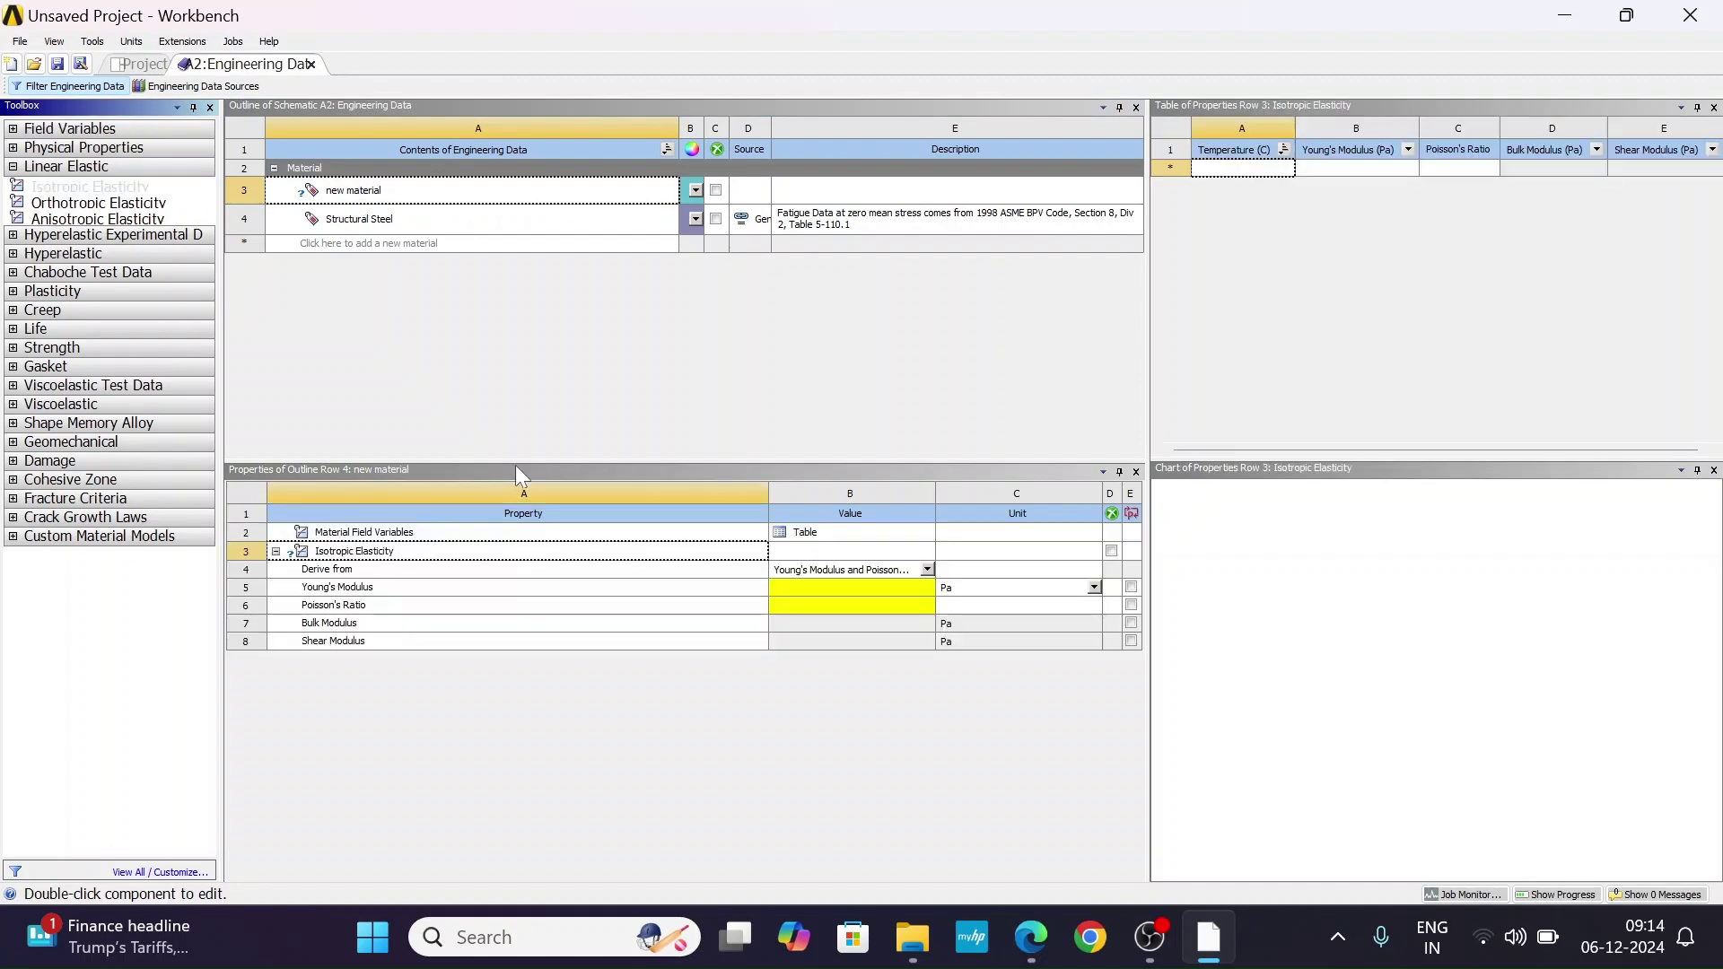
pyautogui.click(810, 585)
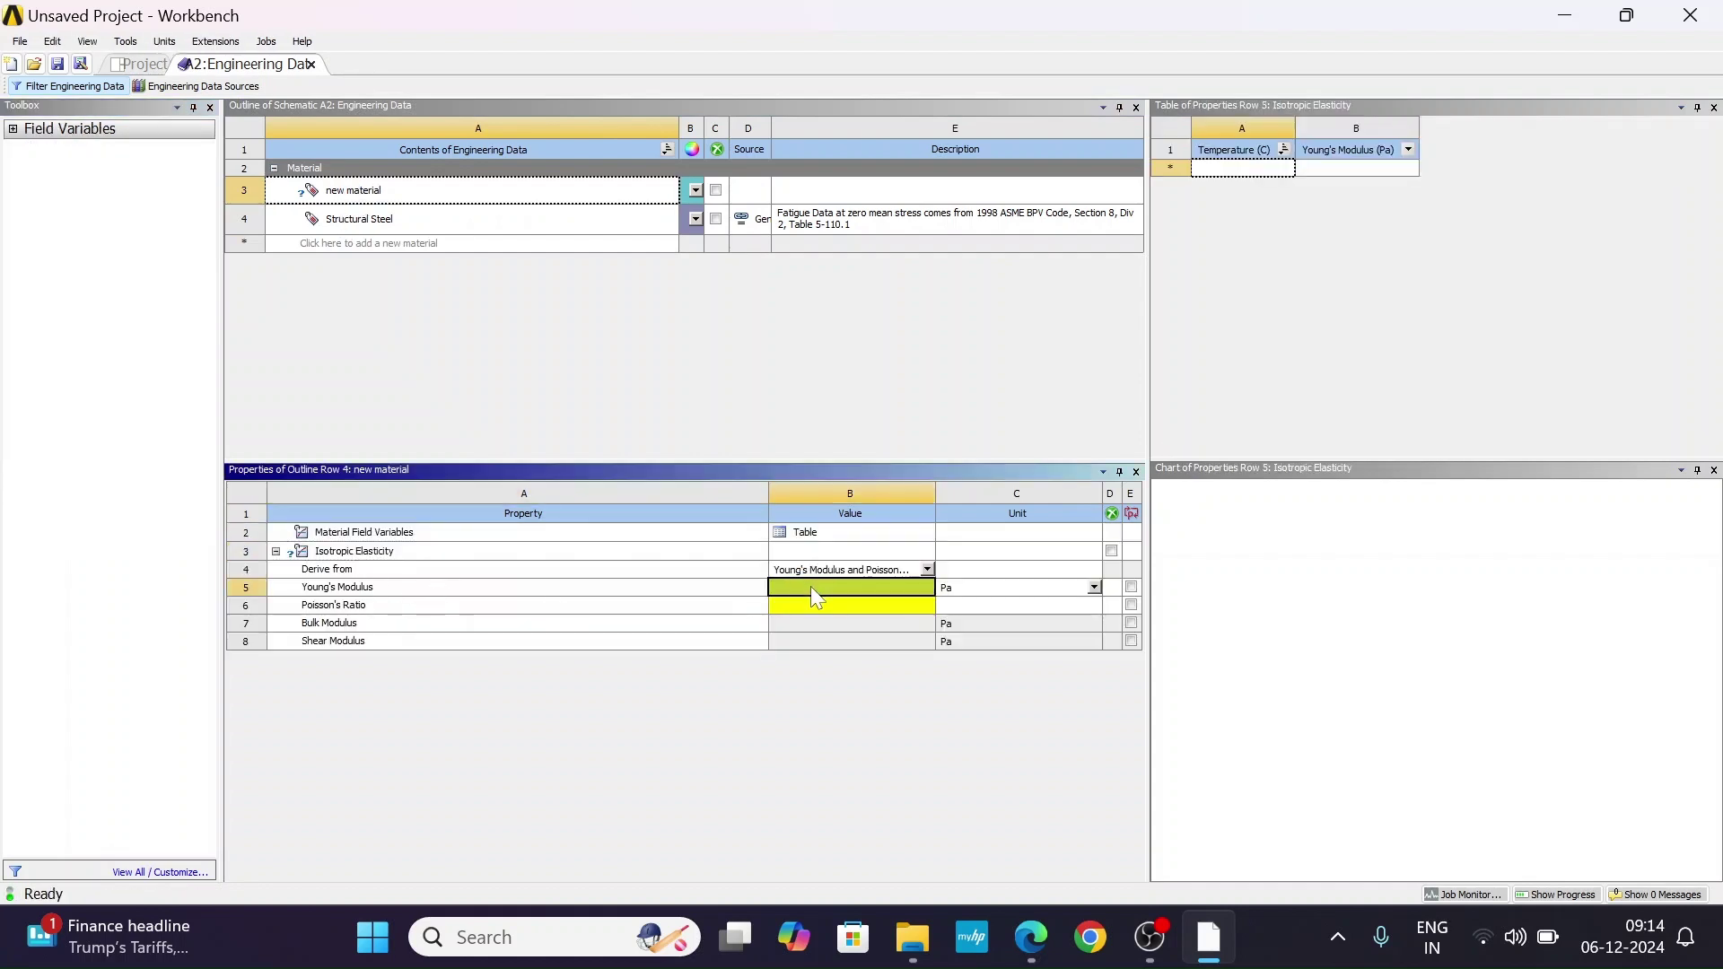
pyautogui.click(1030, 937)
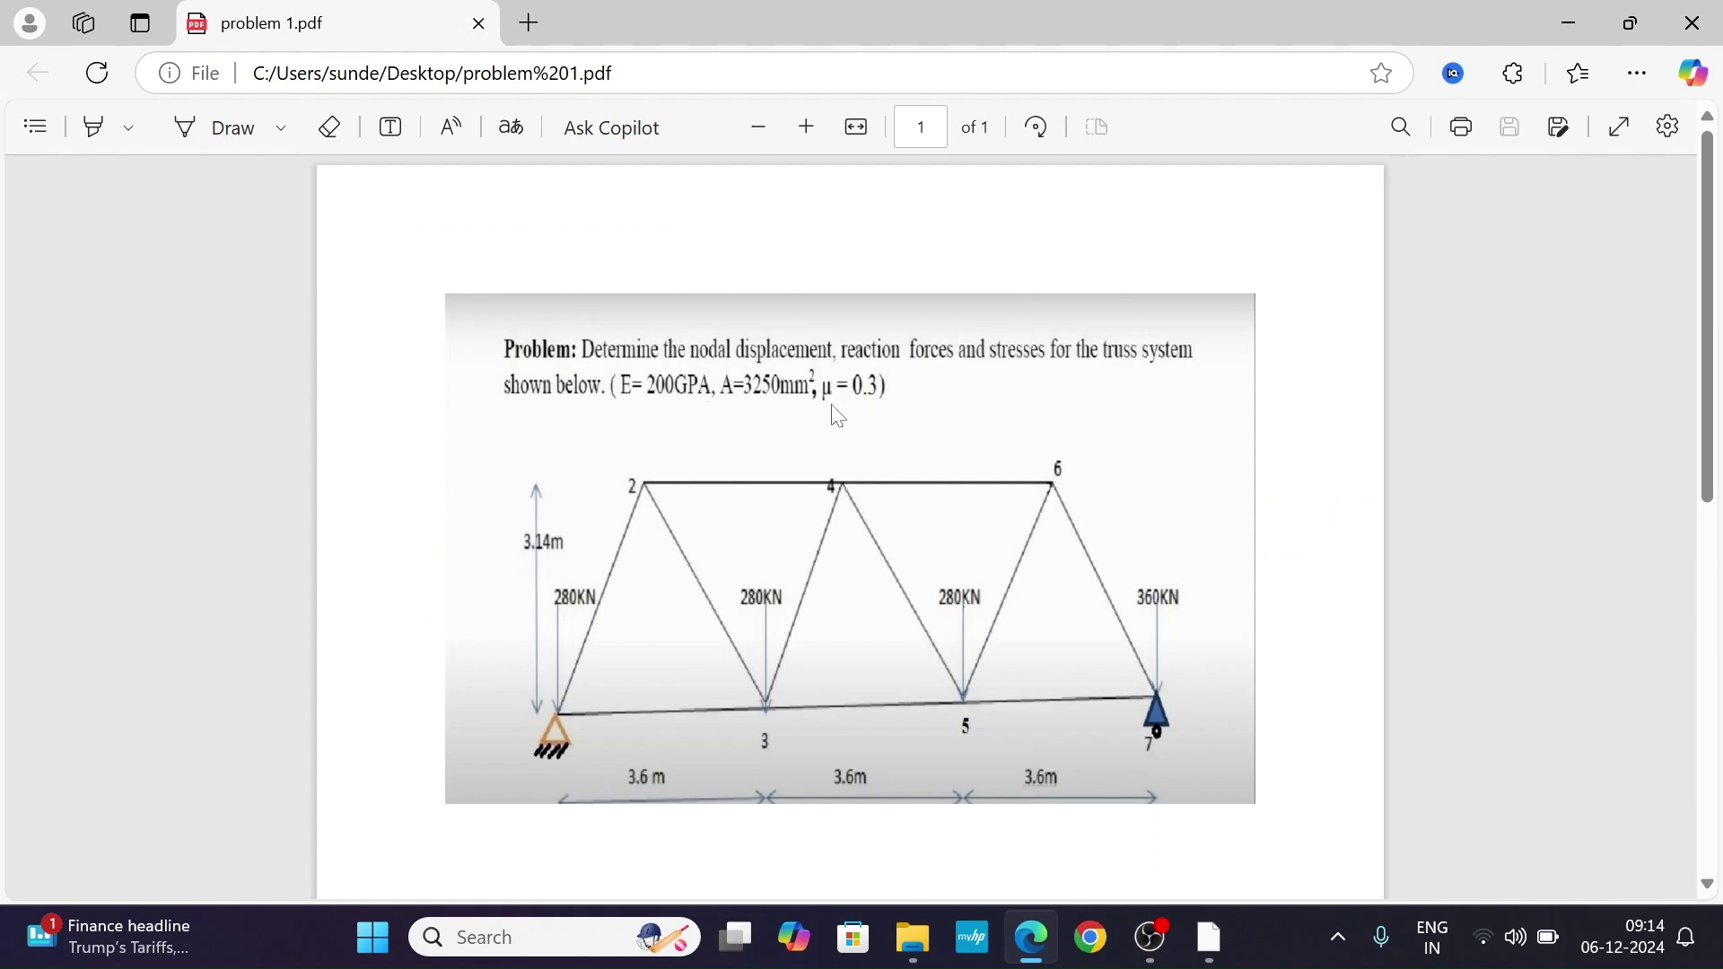
pyautogui.click(1209, 937)
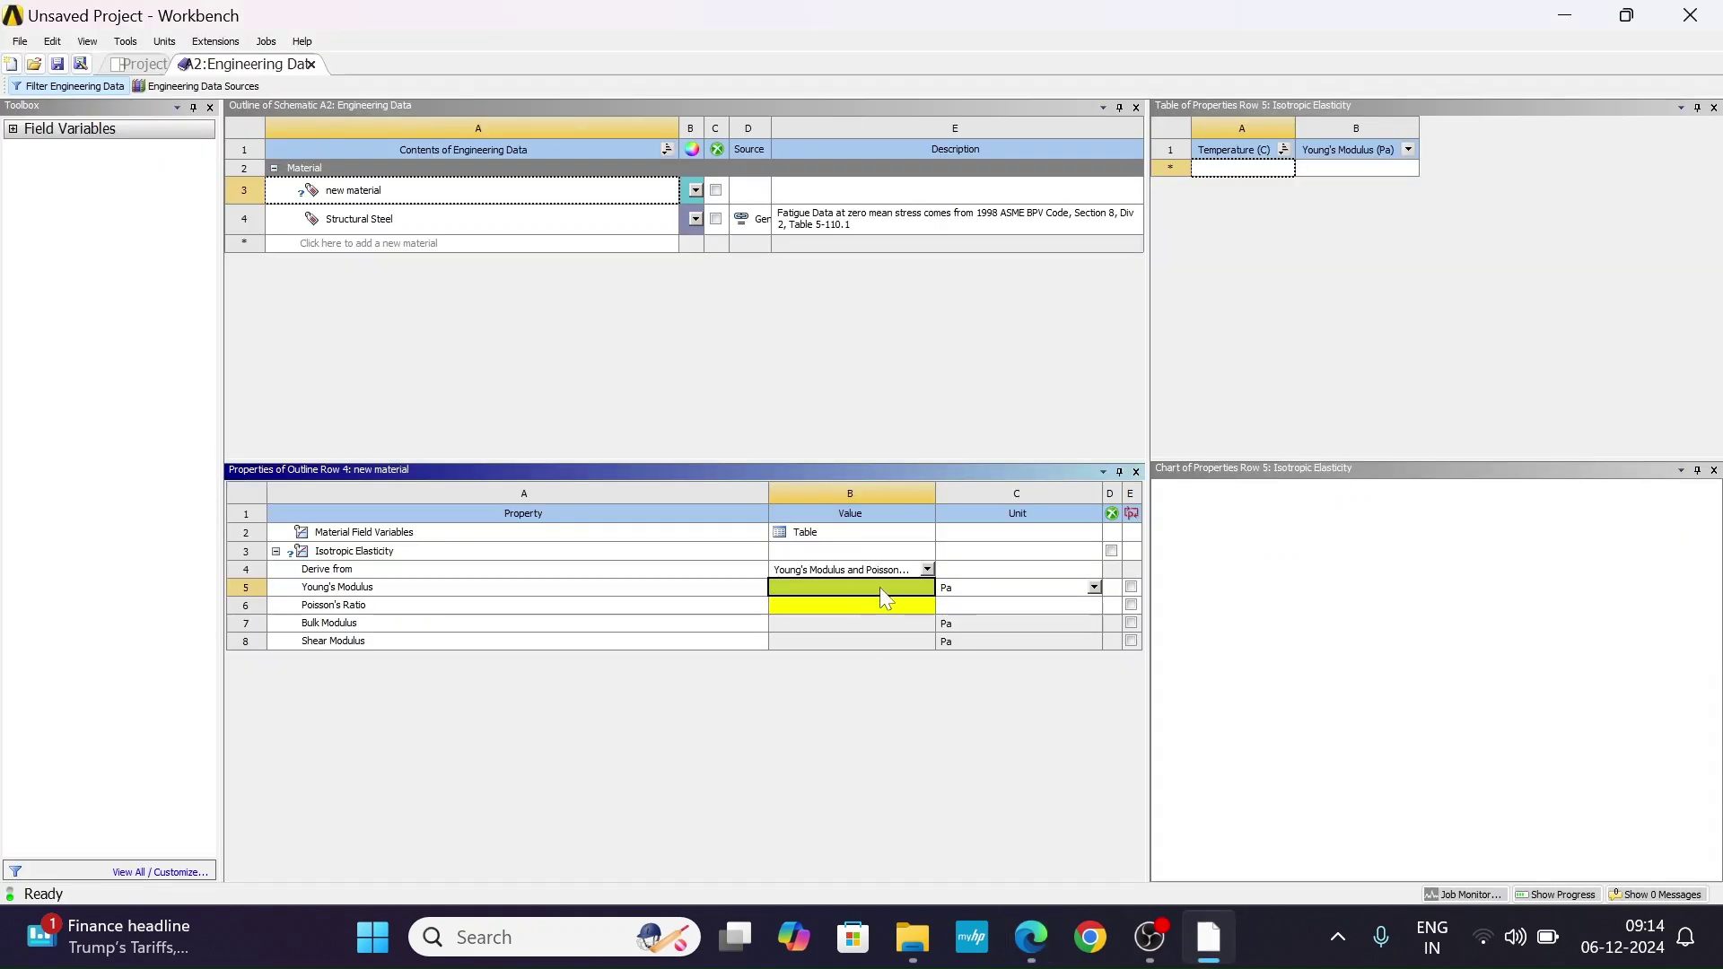
pyautogui.click(1094, 586)
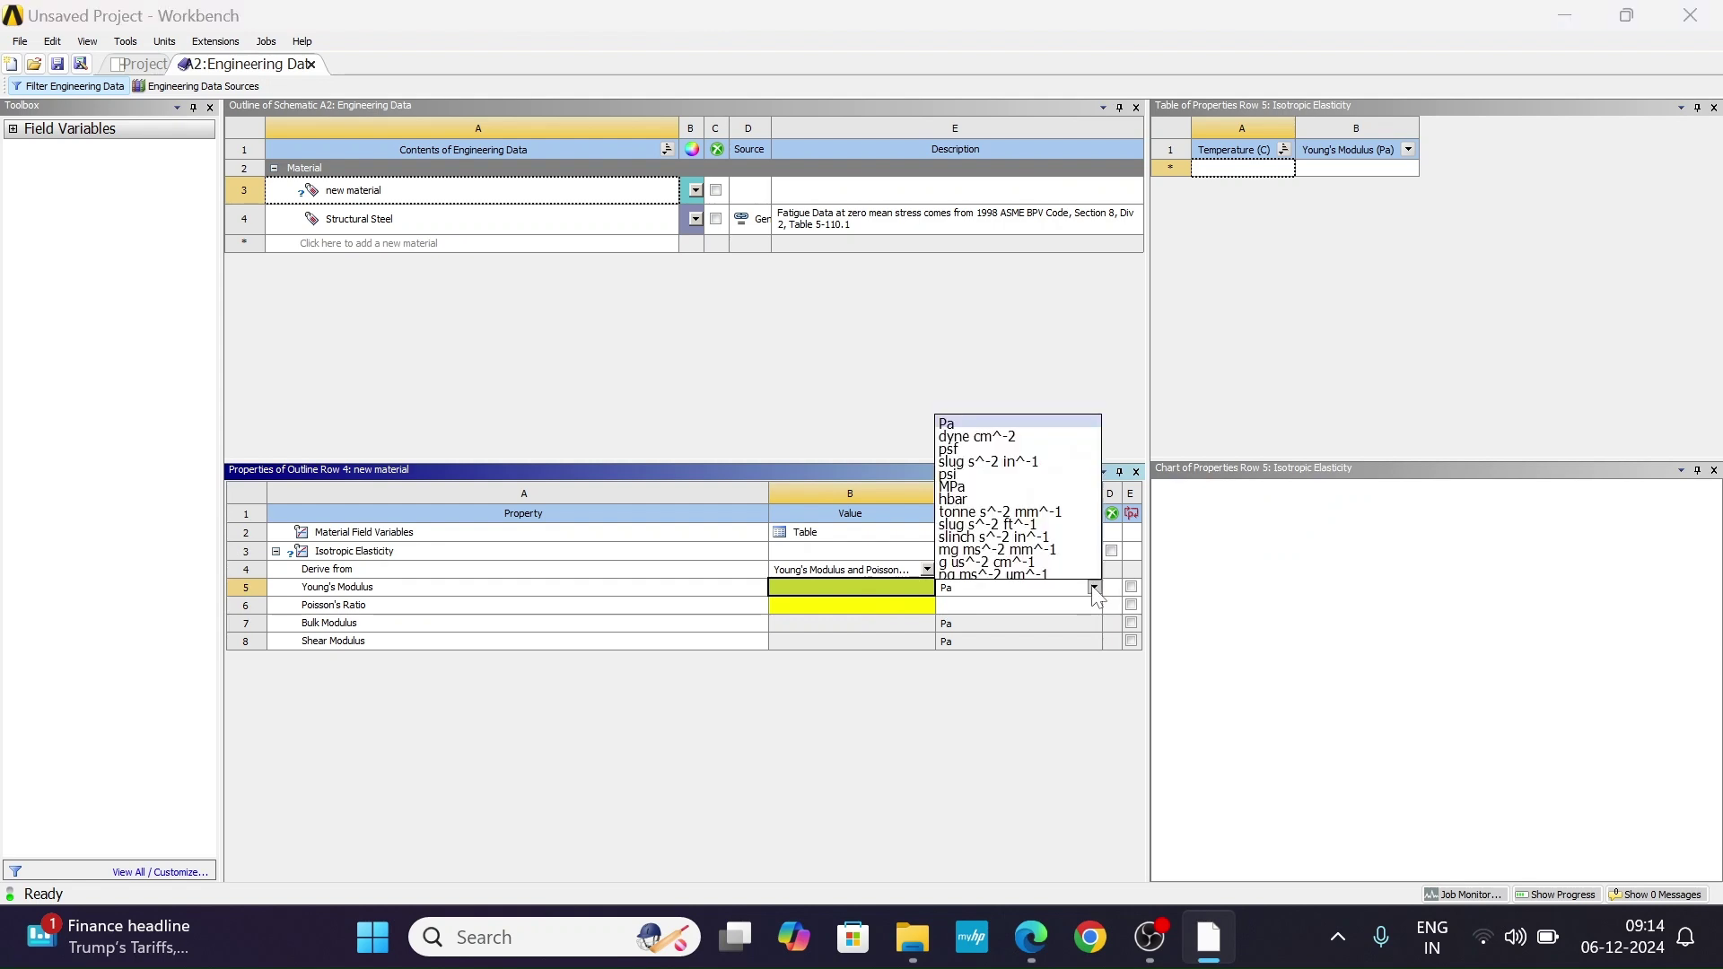
pyautogui.click(987, 487)
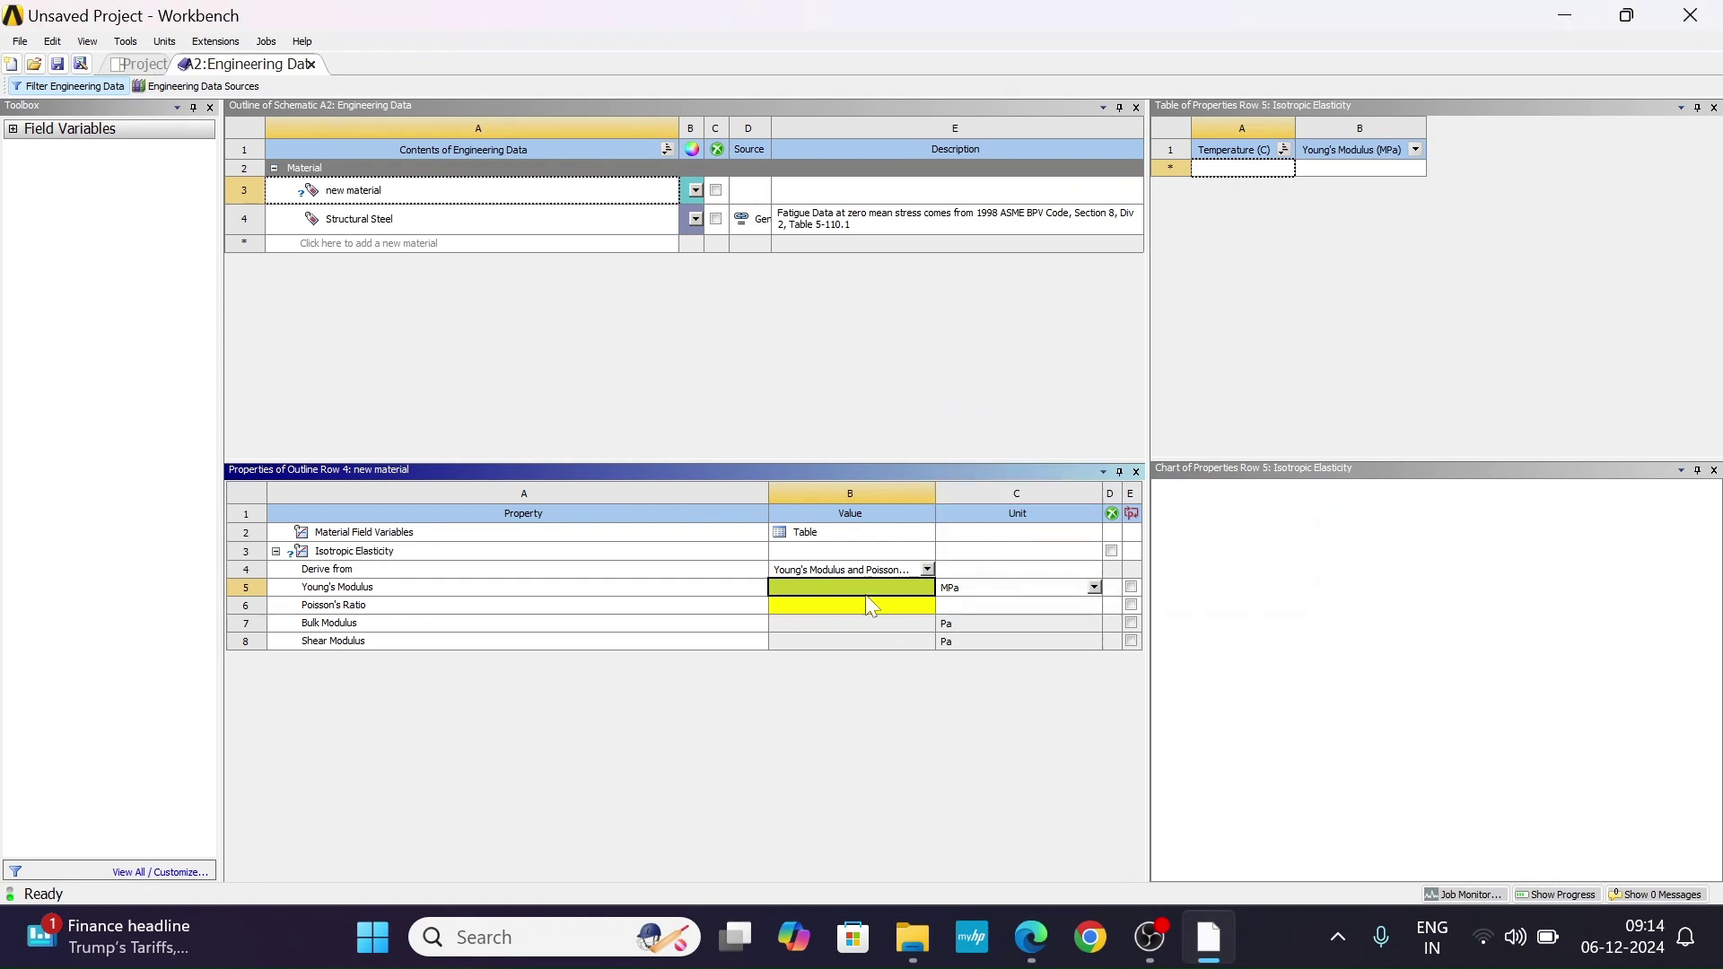
pyautogui.write('200e3')
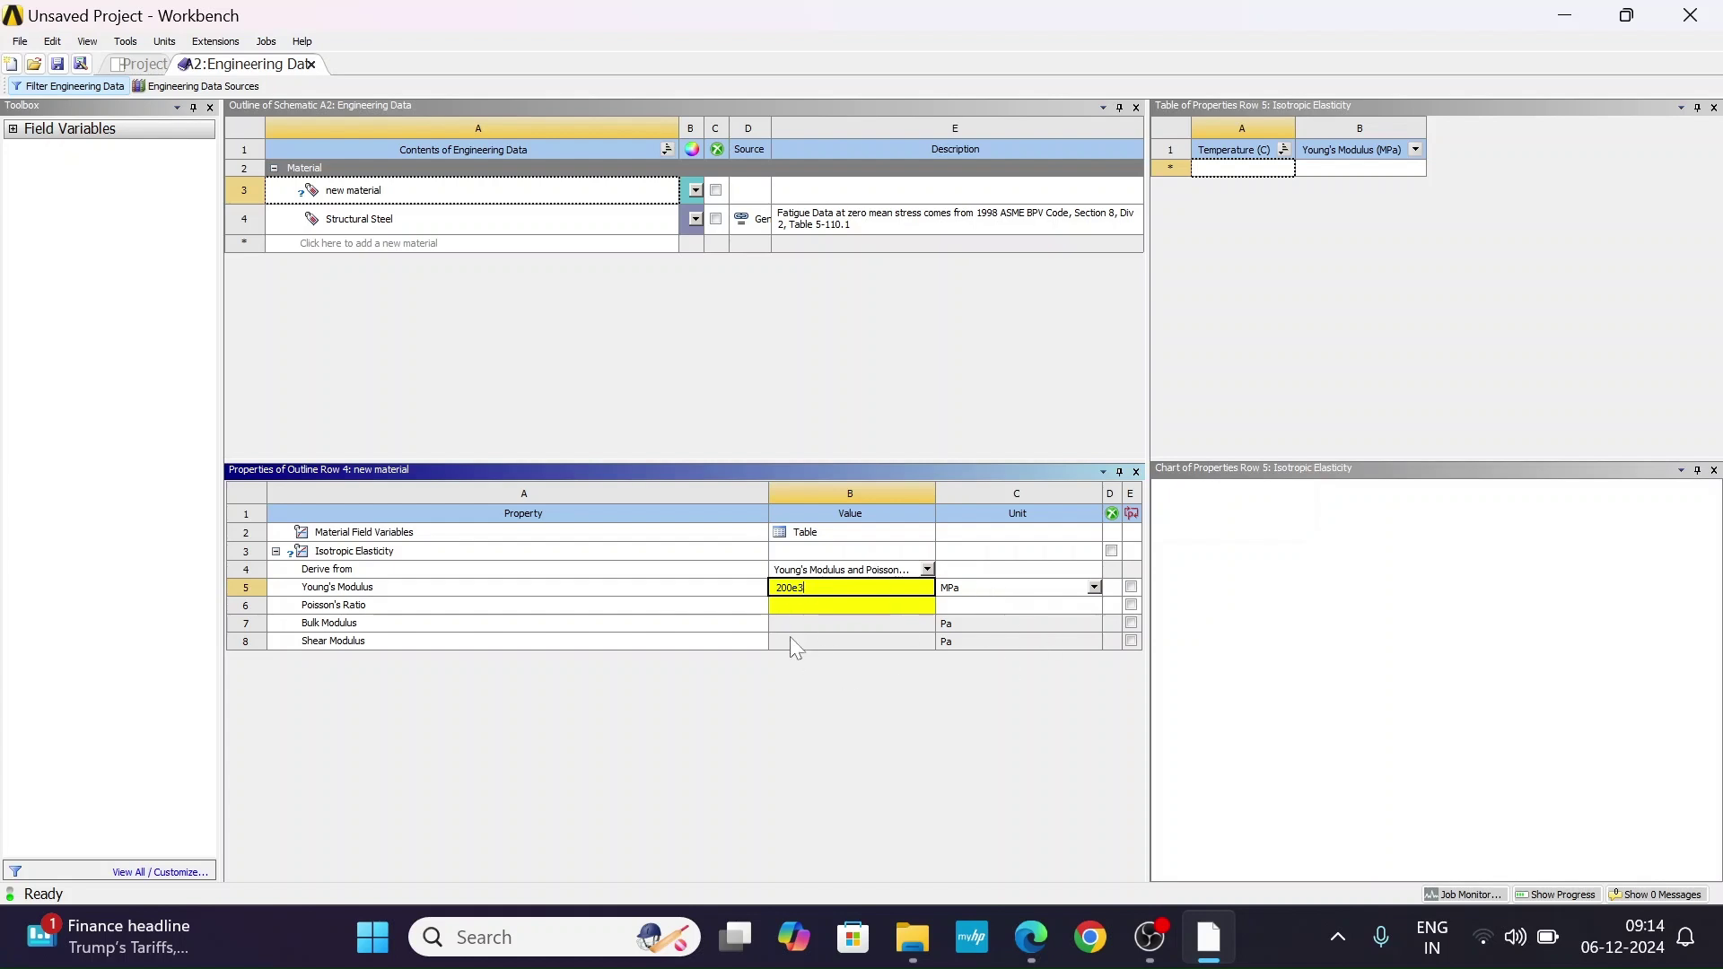
# Set the new material's Poisson's Ratio to 0.3.
pyautogui.click(804, 603)
pyautogui.write('0')
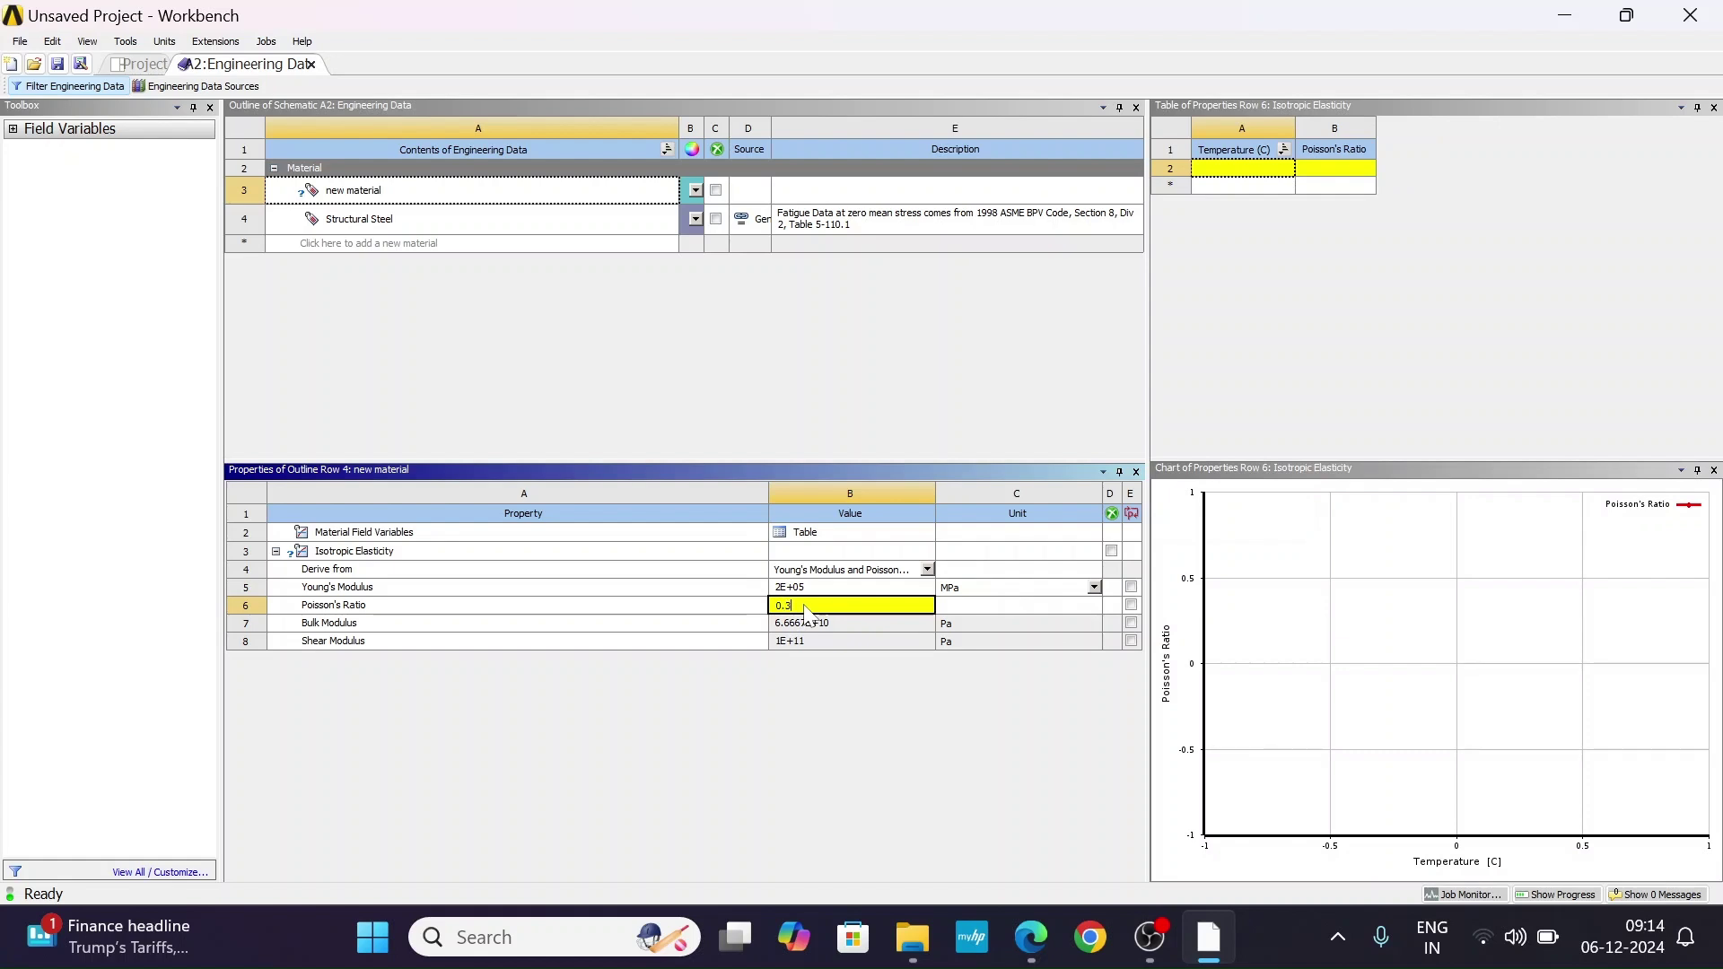
pyautogui.write('.3')
pyautogui.press('Return')
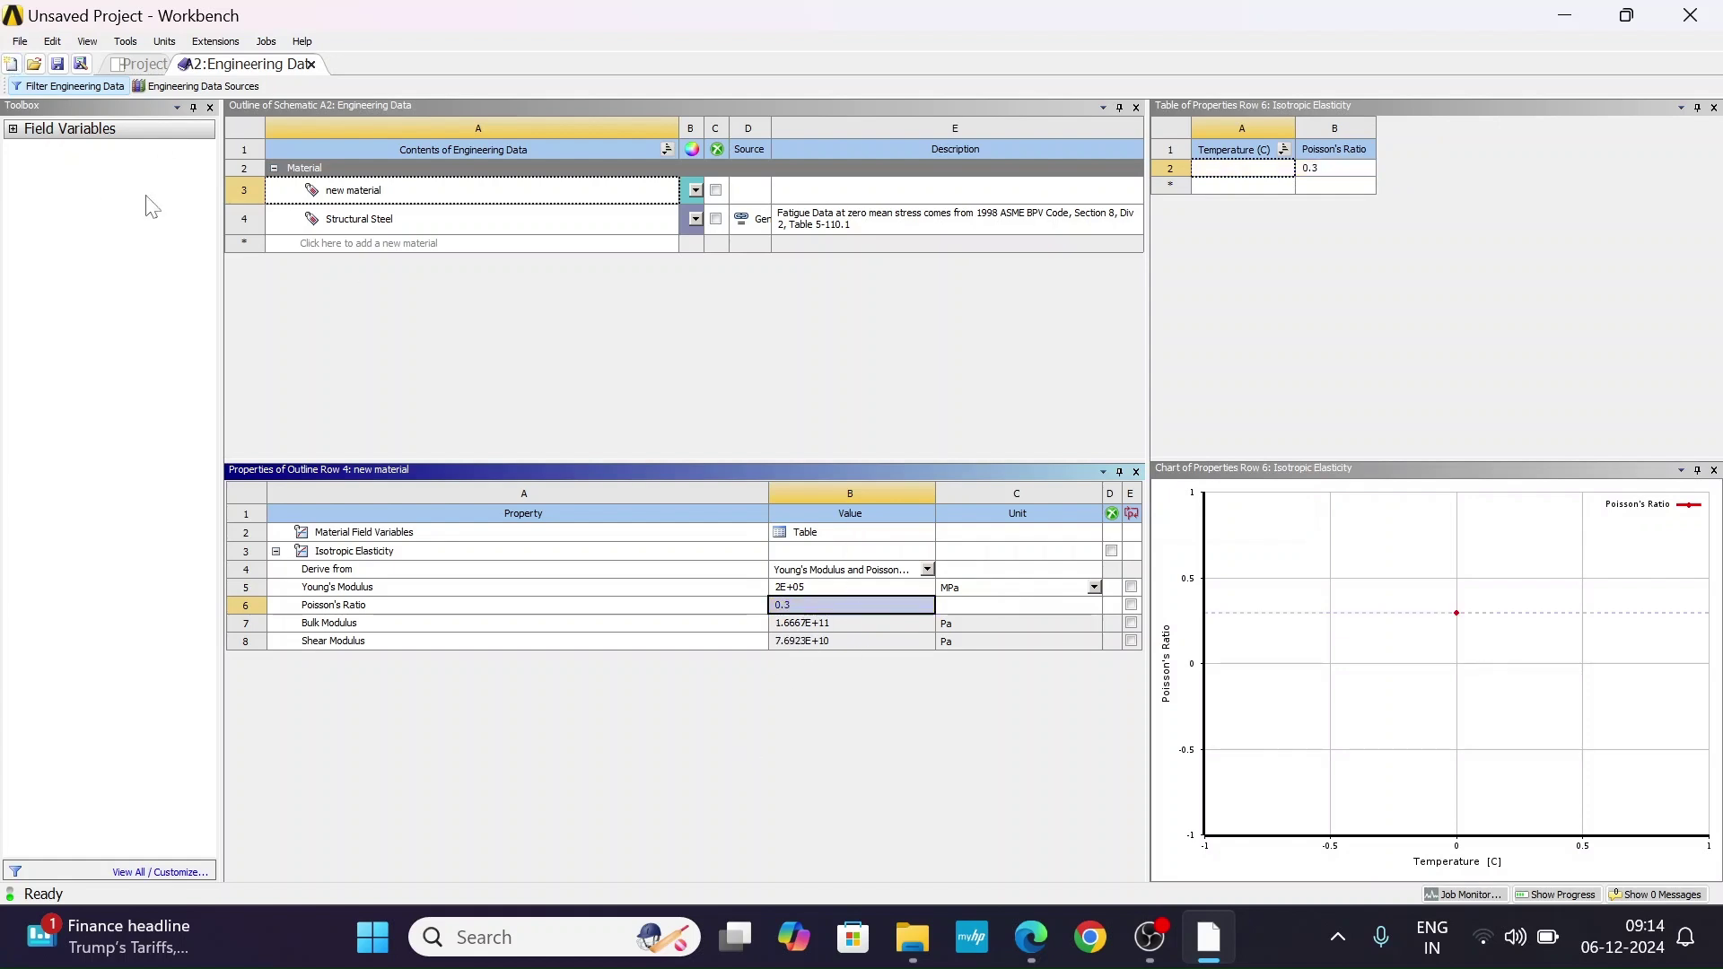
# Close Engineering Data and create a new DesignModeler geometry for the Static Structural system.
pyautogui.click(310, 65)
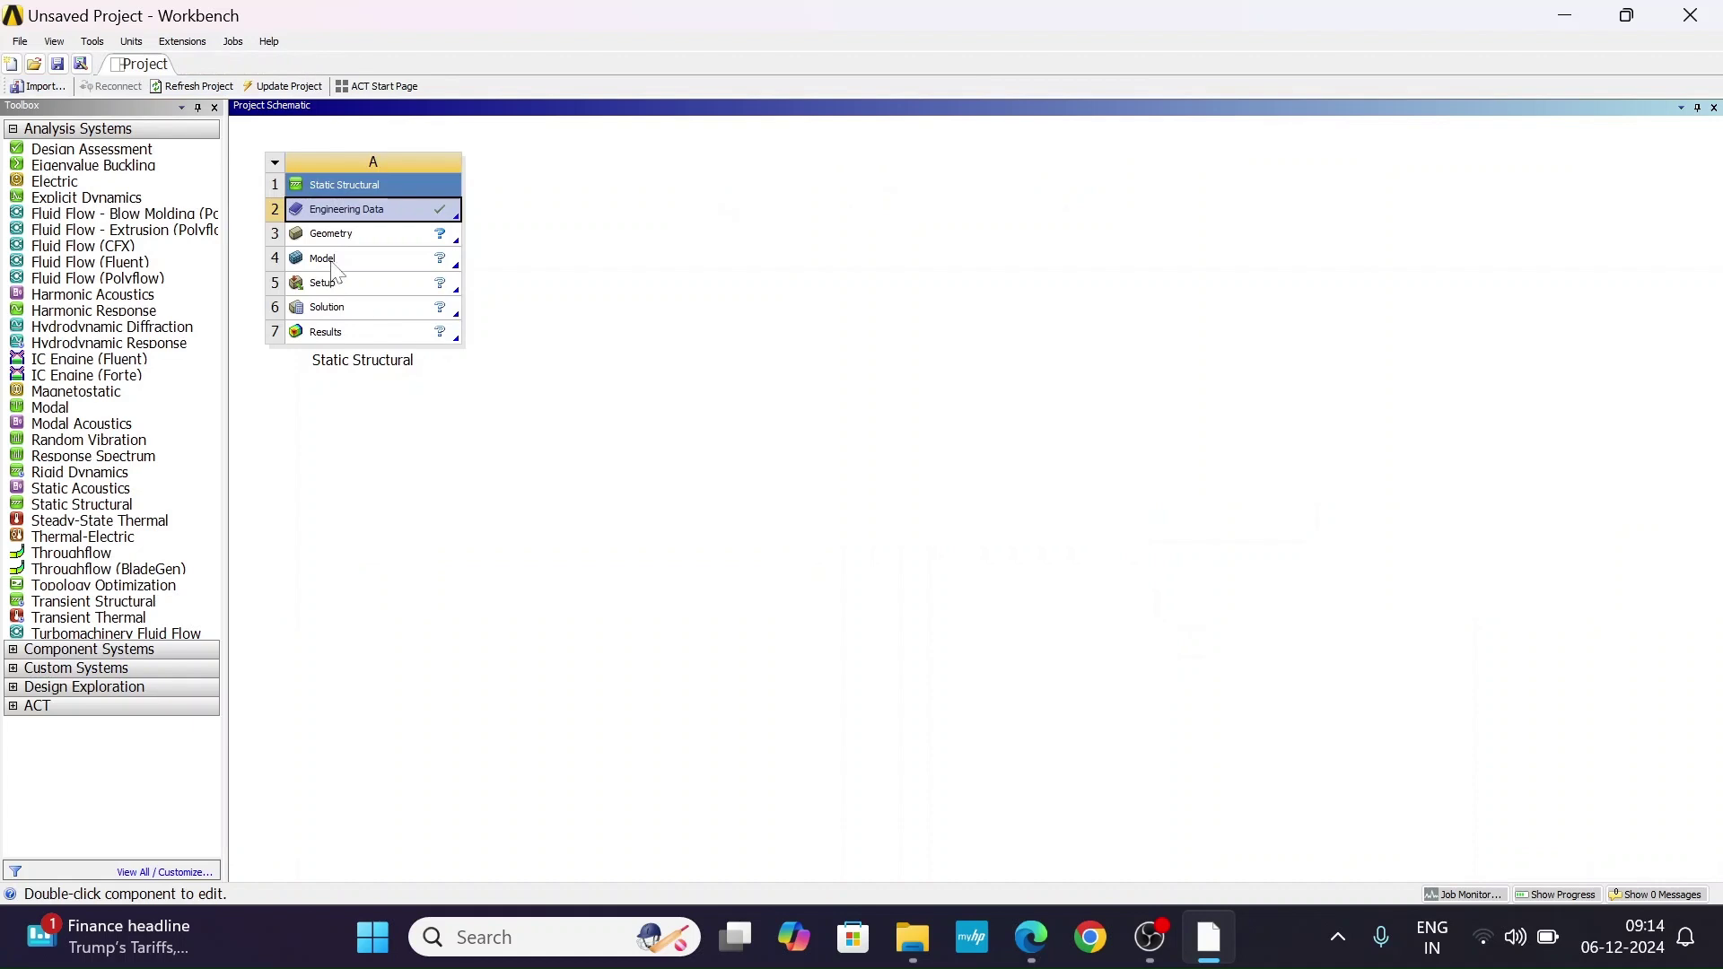
pyautogui.click(349, 236)
pyautogui.rightClick(349, 240)
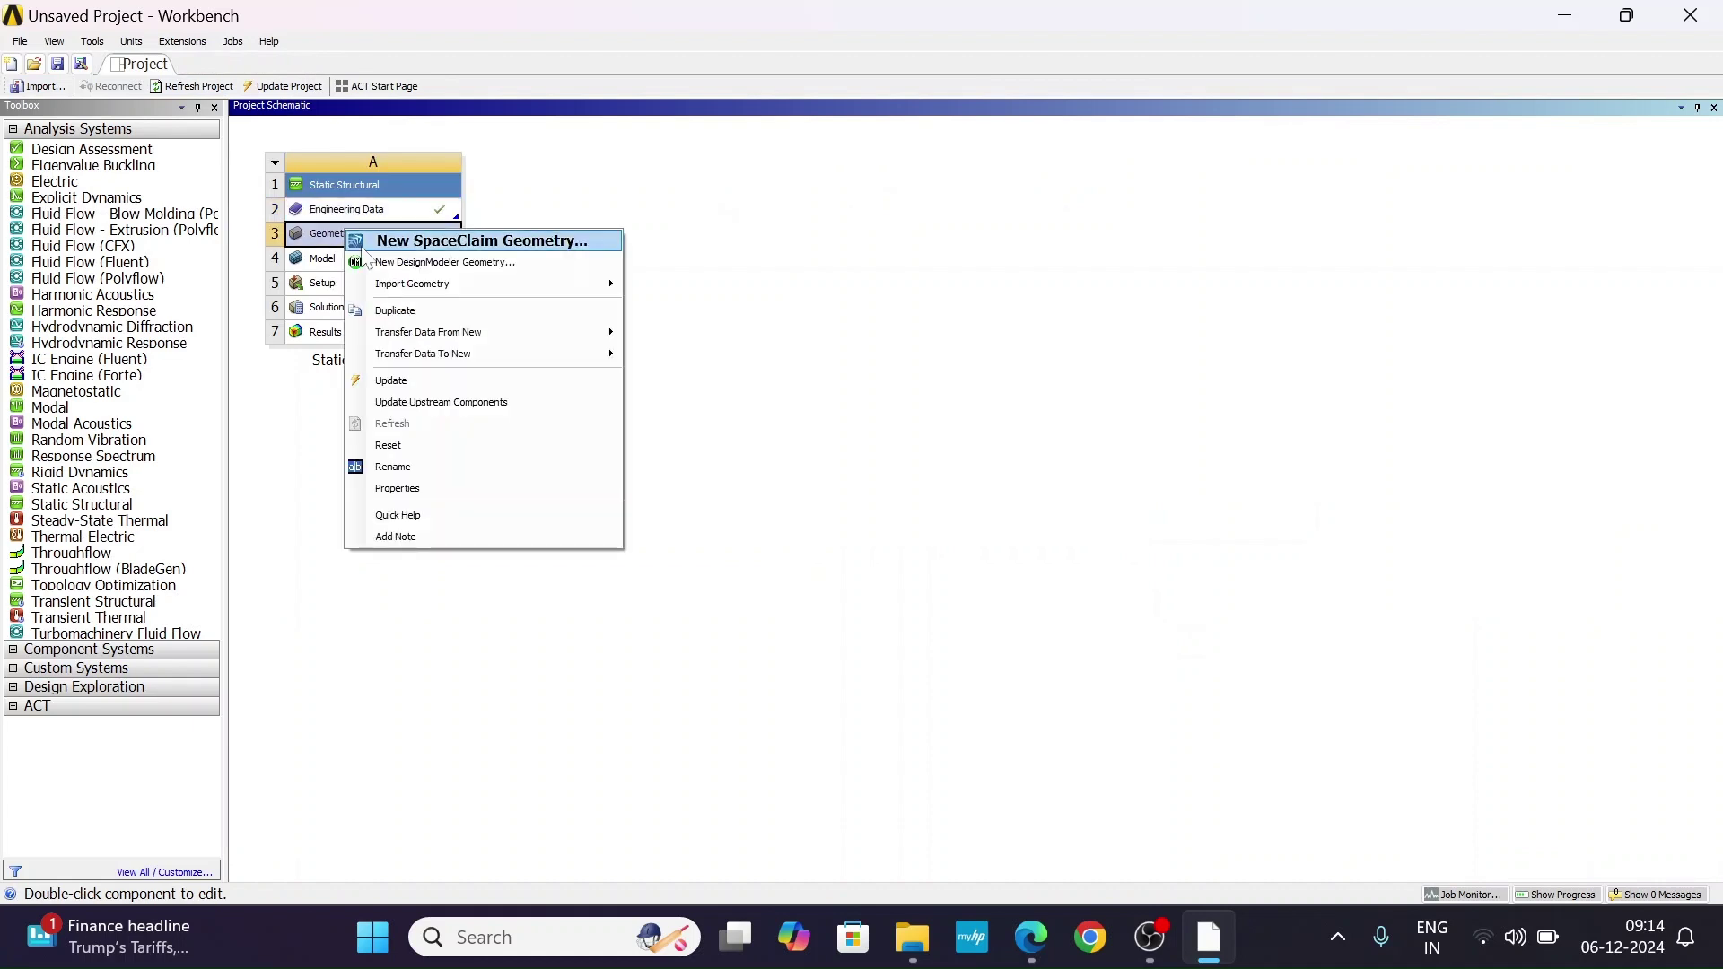
pyautogui.click(396, 261)
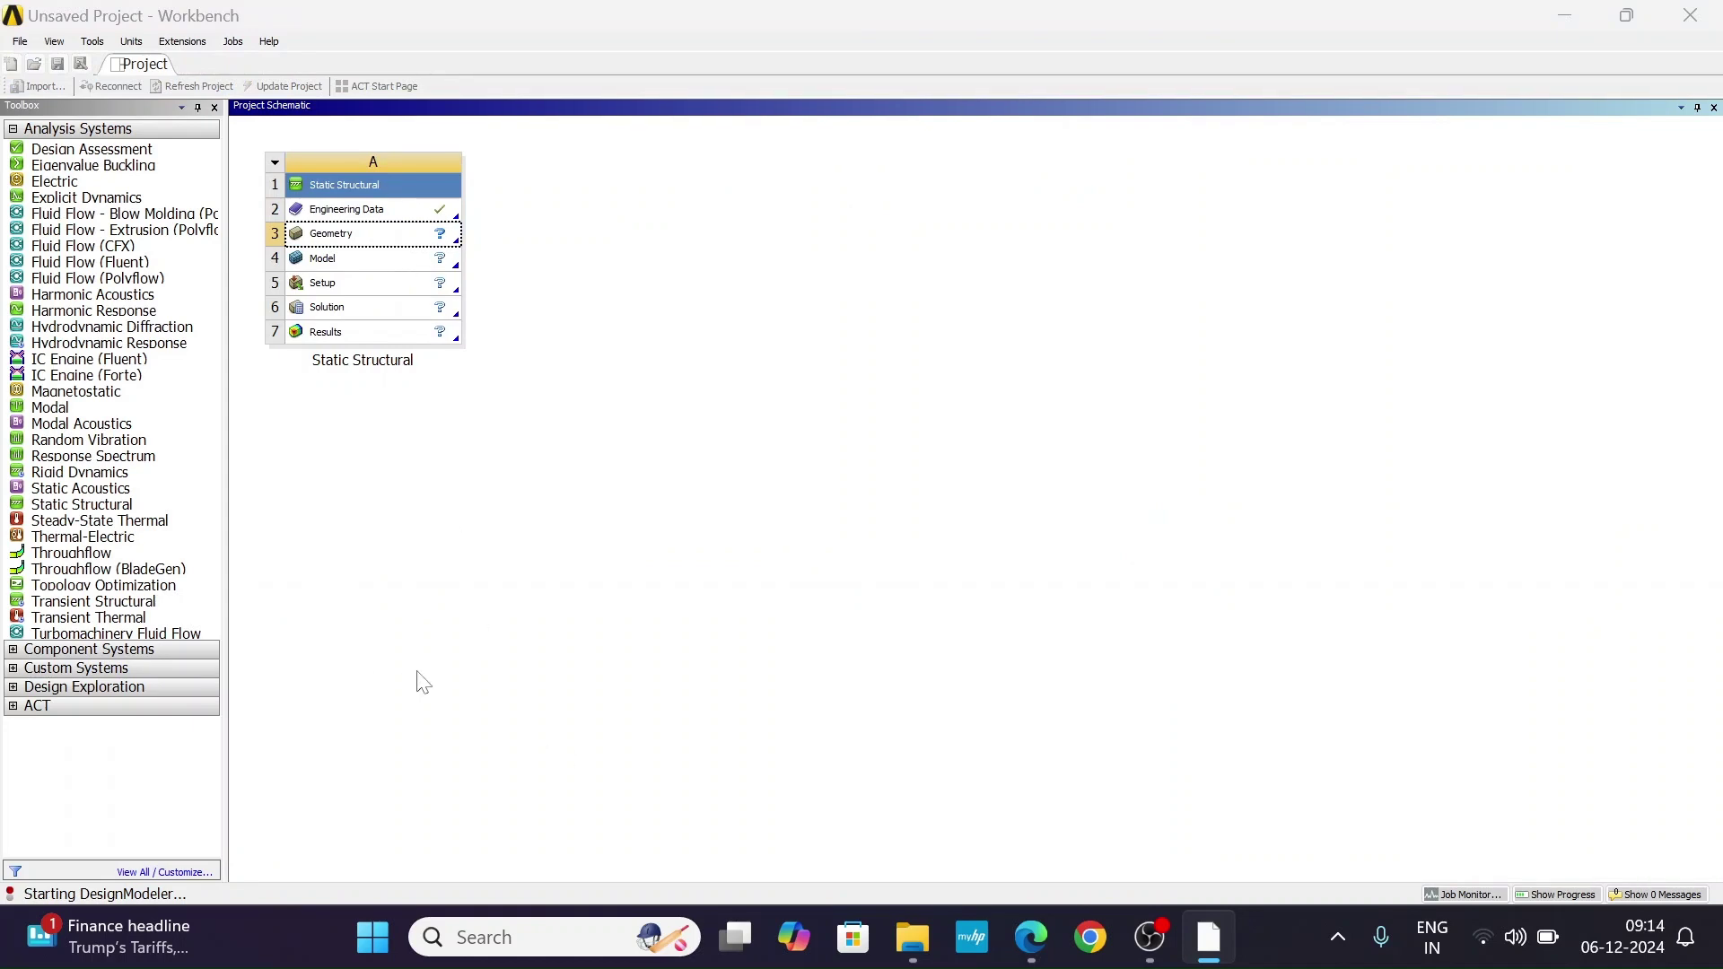
# Turn off the computer's Wi-Fi while DesignModeler starts.
pyautogui.rightClick(619, 363)
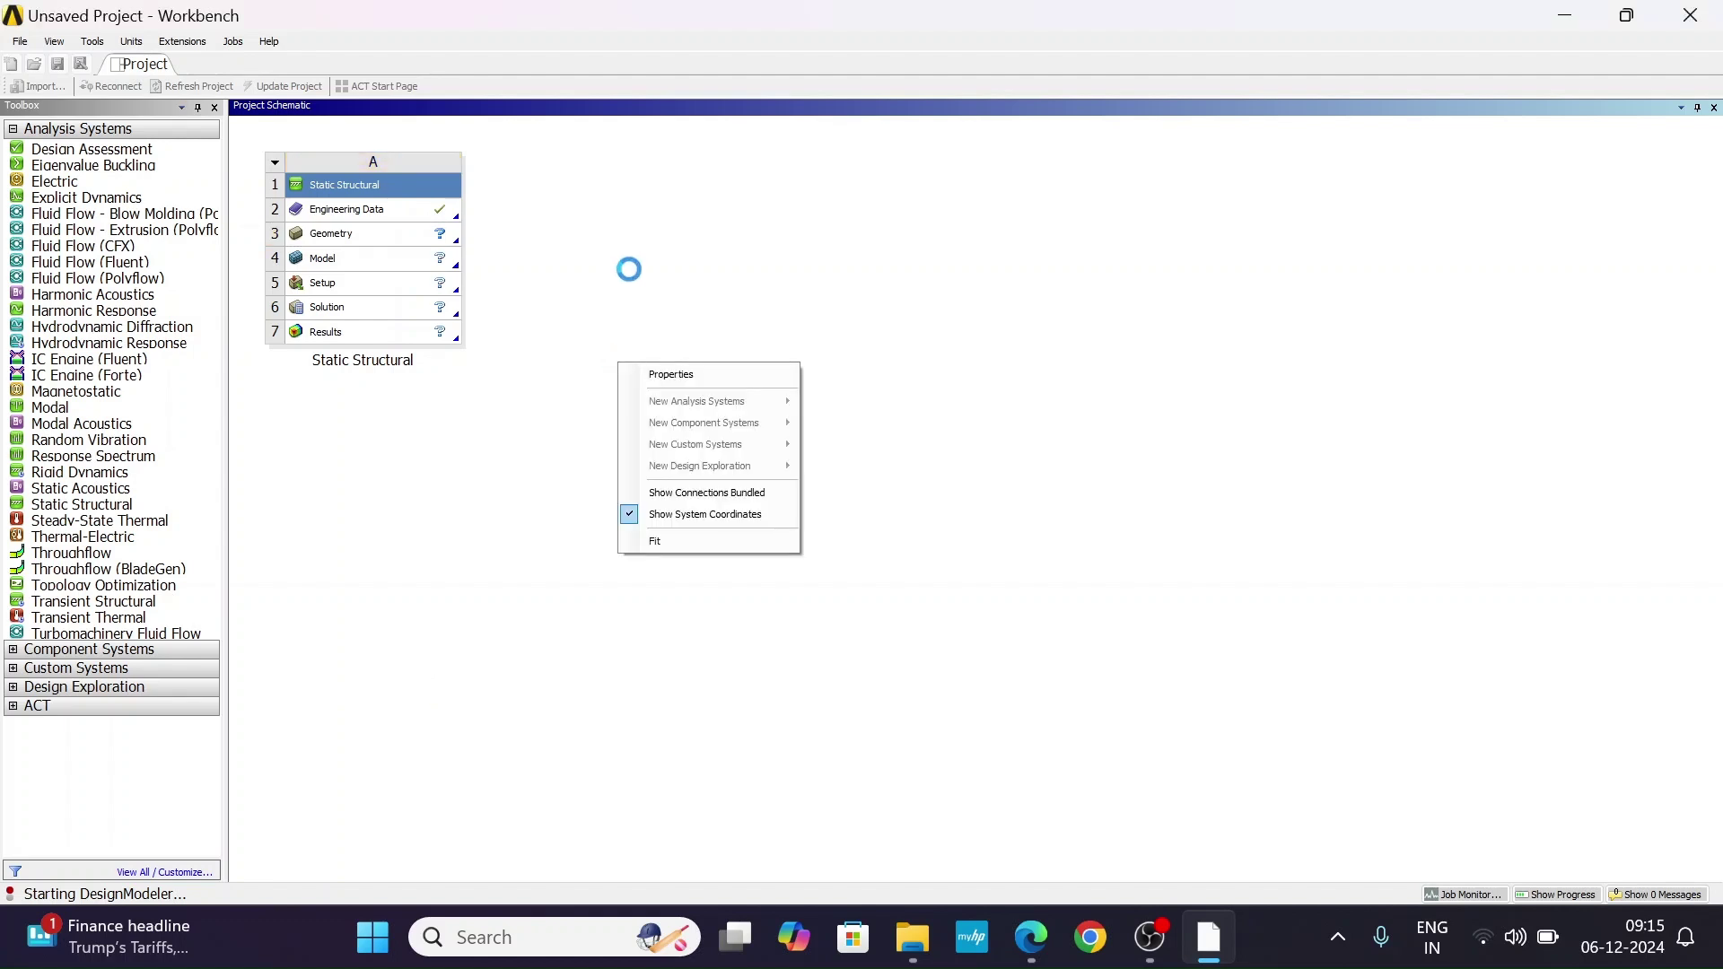
pyautogui.click(1514, 937)
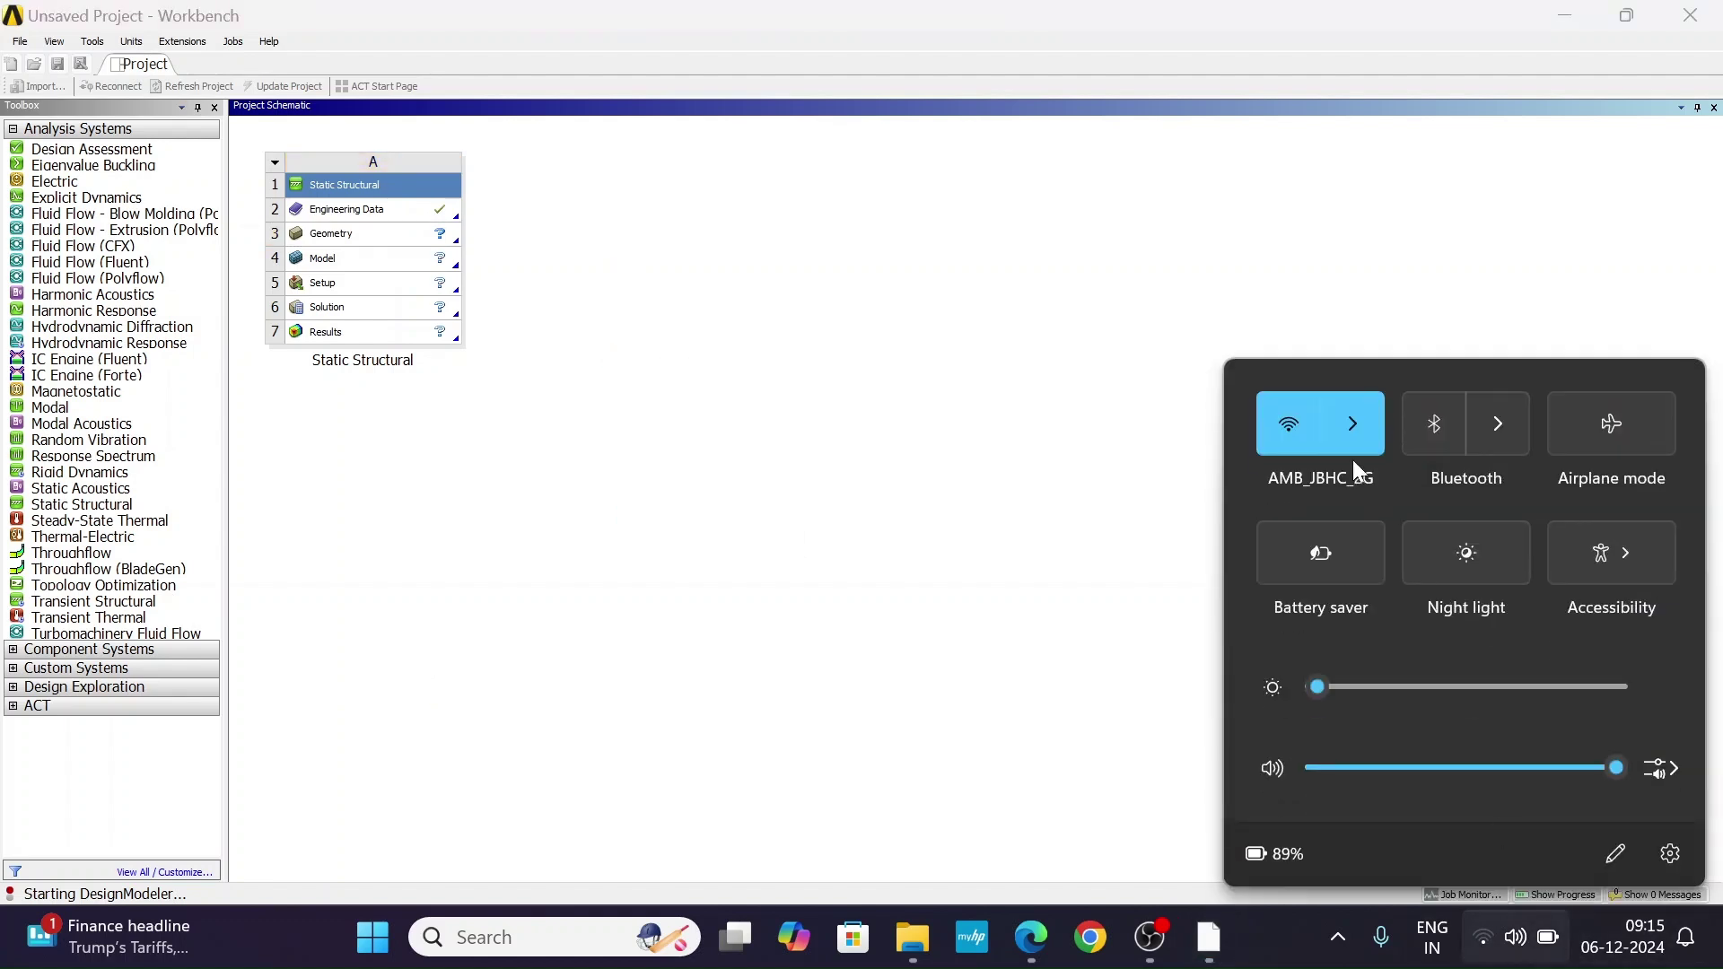
pyautogui.click(1289, 422)
pyautogui.click(823, 388)
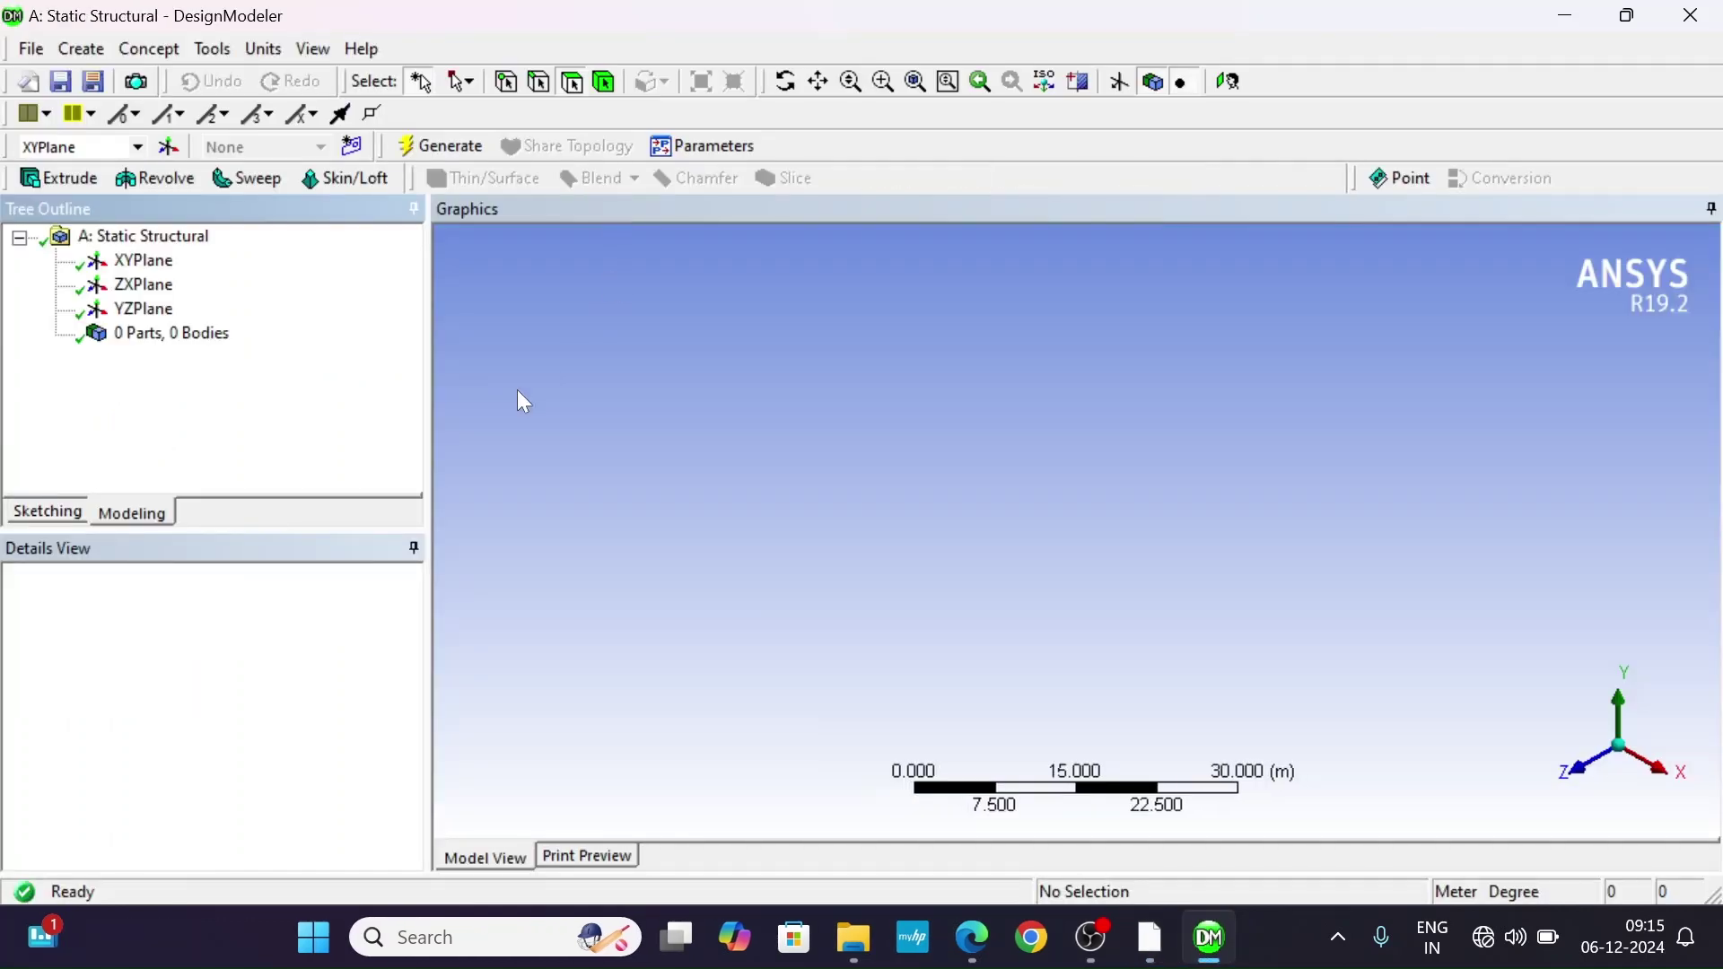
# Orient the view face-on to the XYPlane and enter sketching on it.
pyautogui.click(144, 262)
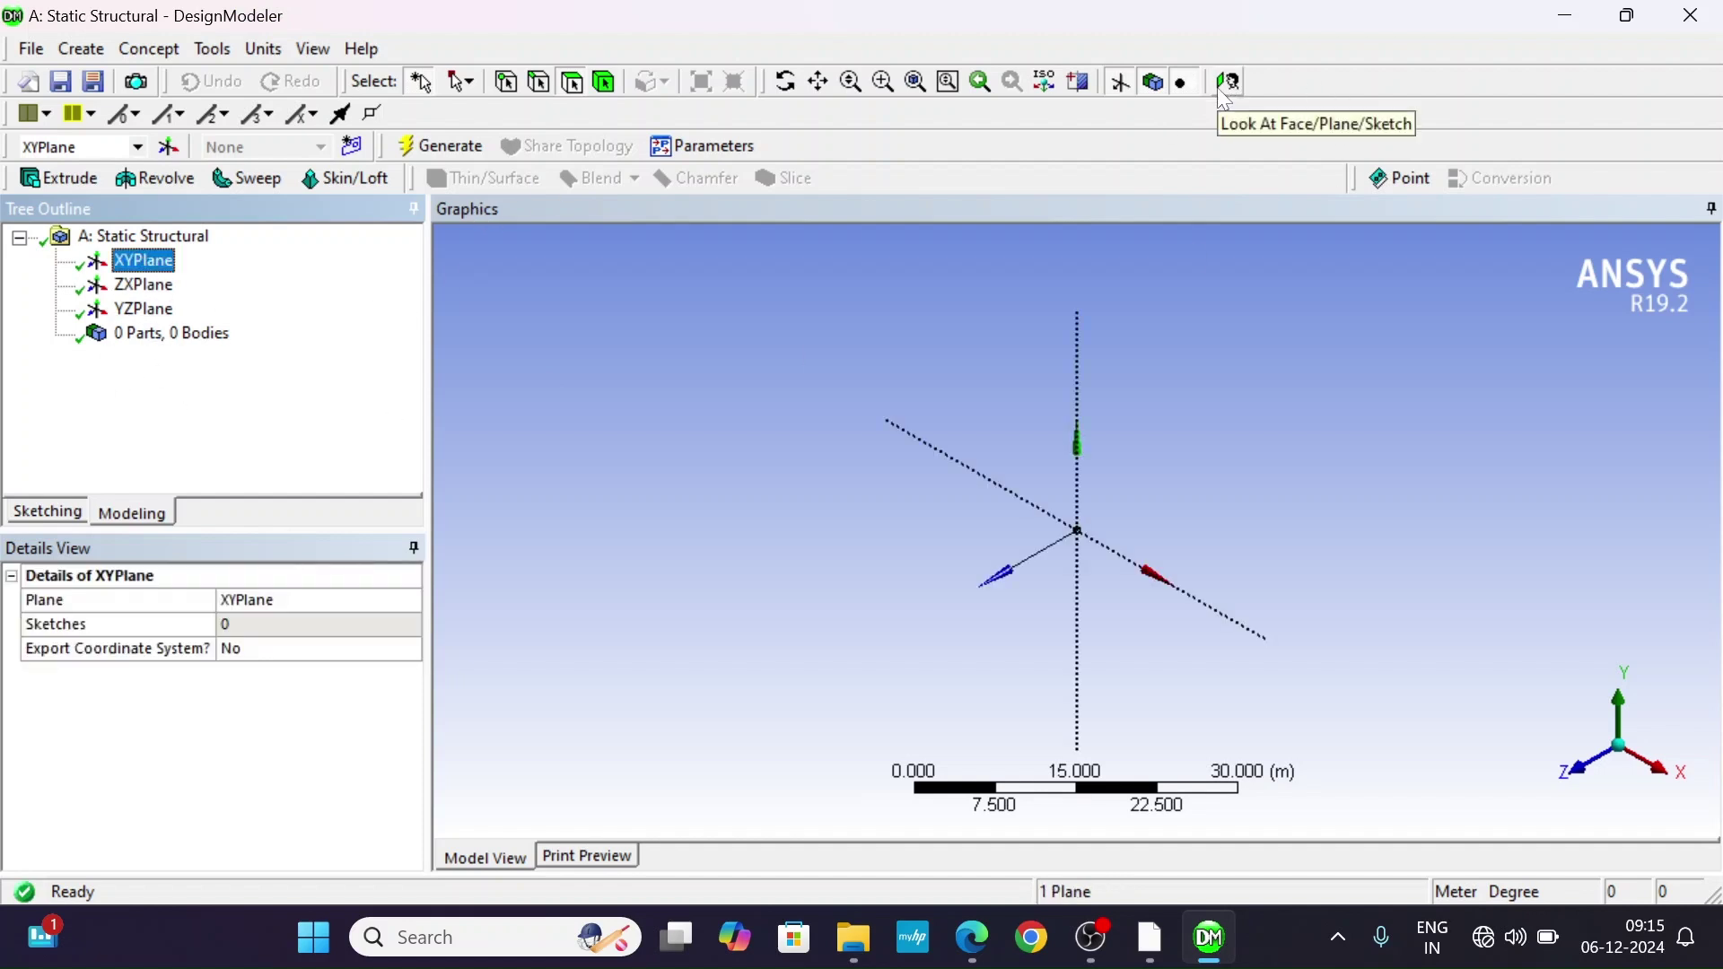
pyautogui.click(1227, 83)
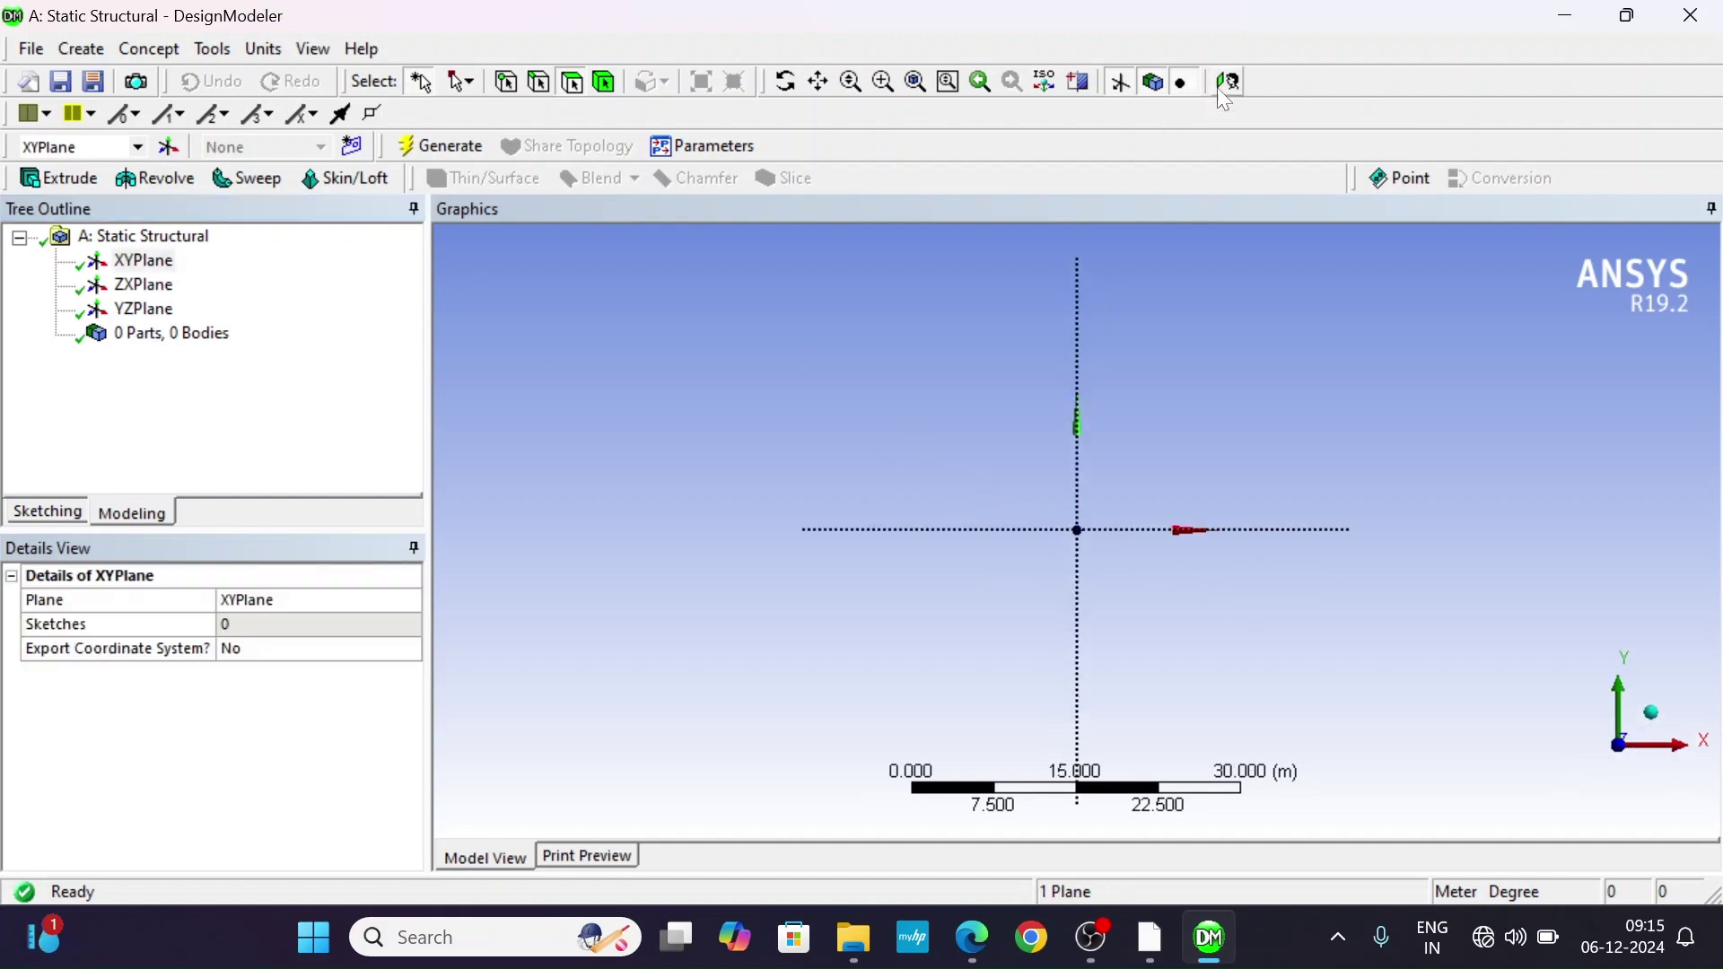
pyautogui.click(37, 516)
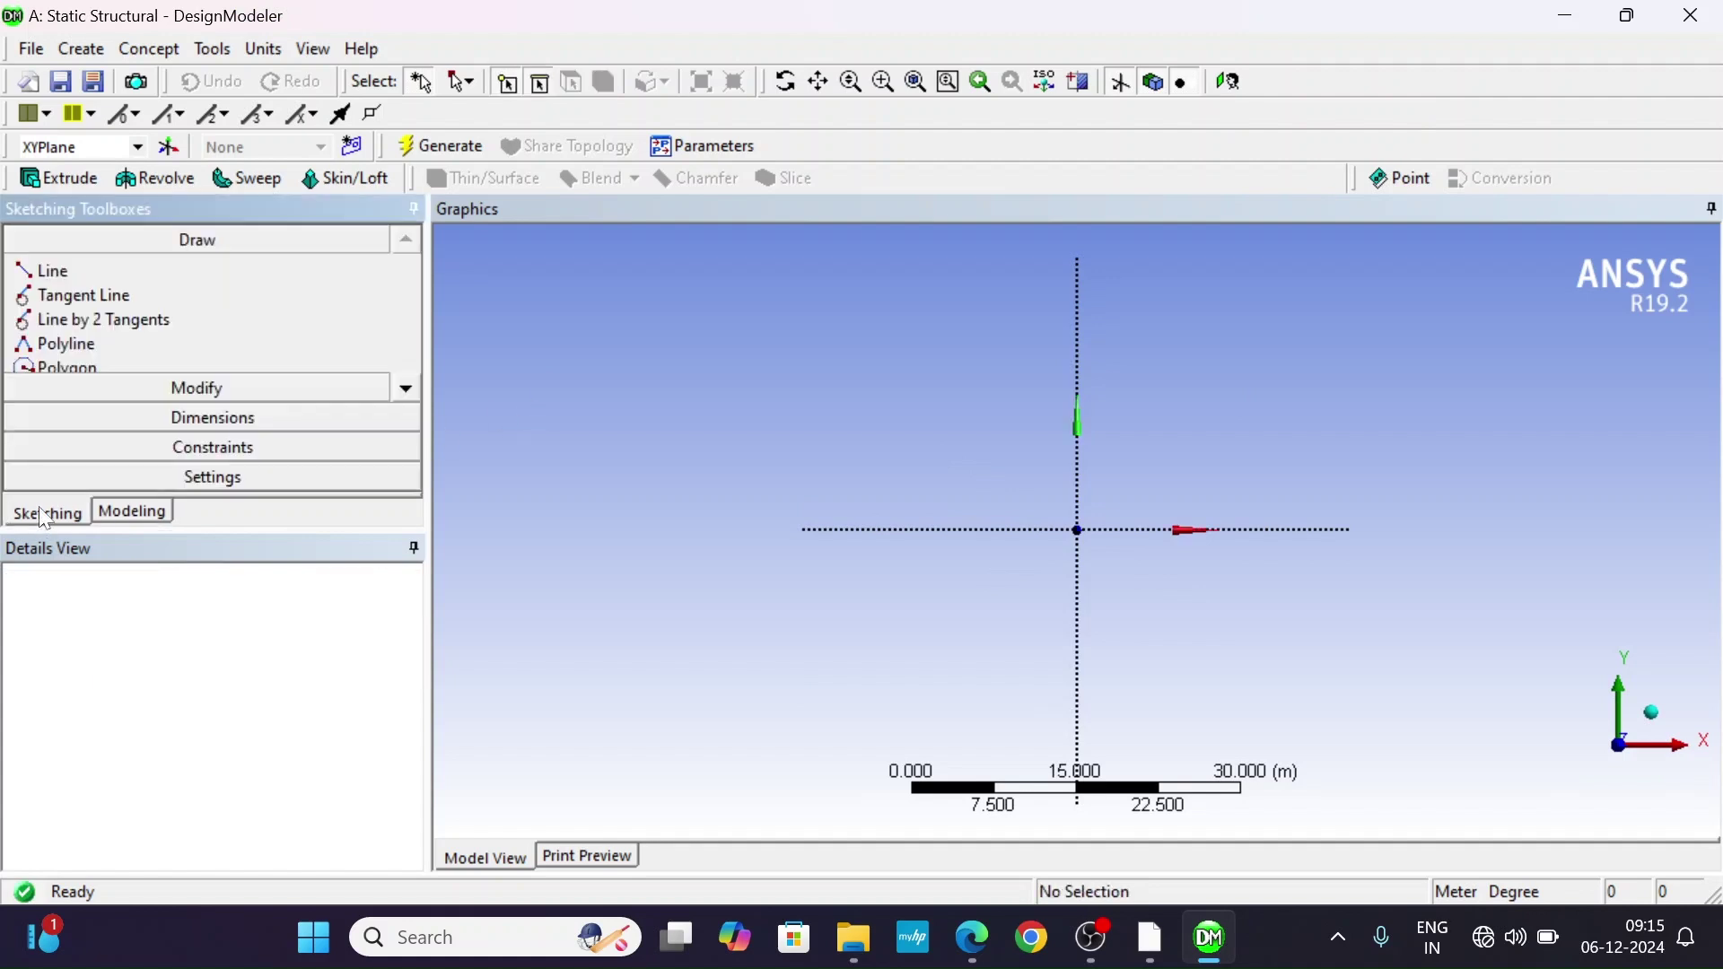
# Sketch an open three-segment polyline from the origin along the positive X axis, with intermediate vertices at about 12.7 m and 24.2 m.
pyautogui.click(405, 387)
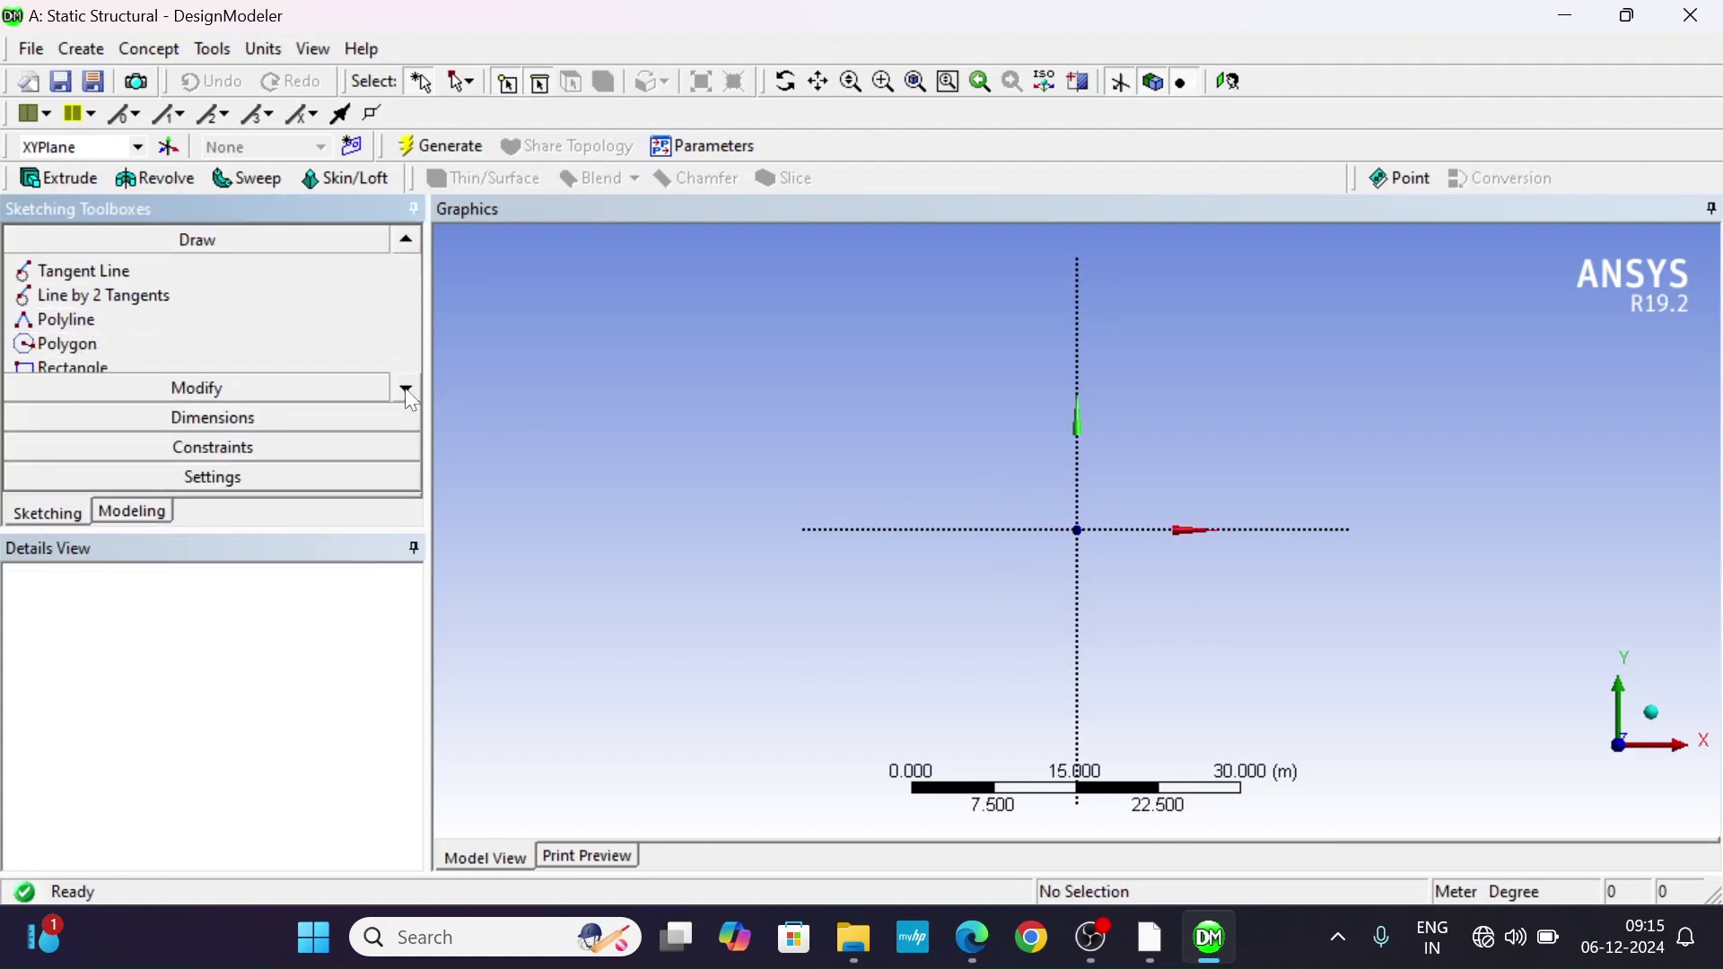
pyautogui.click(66, 319)
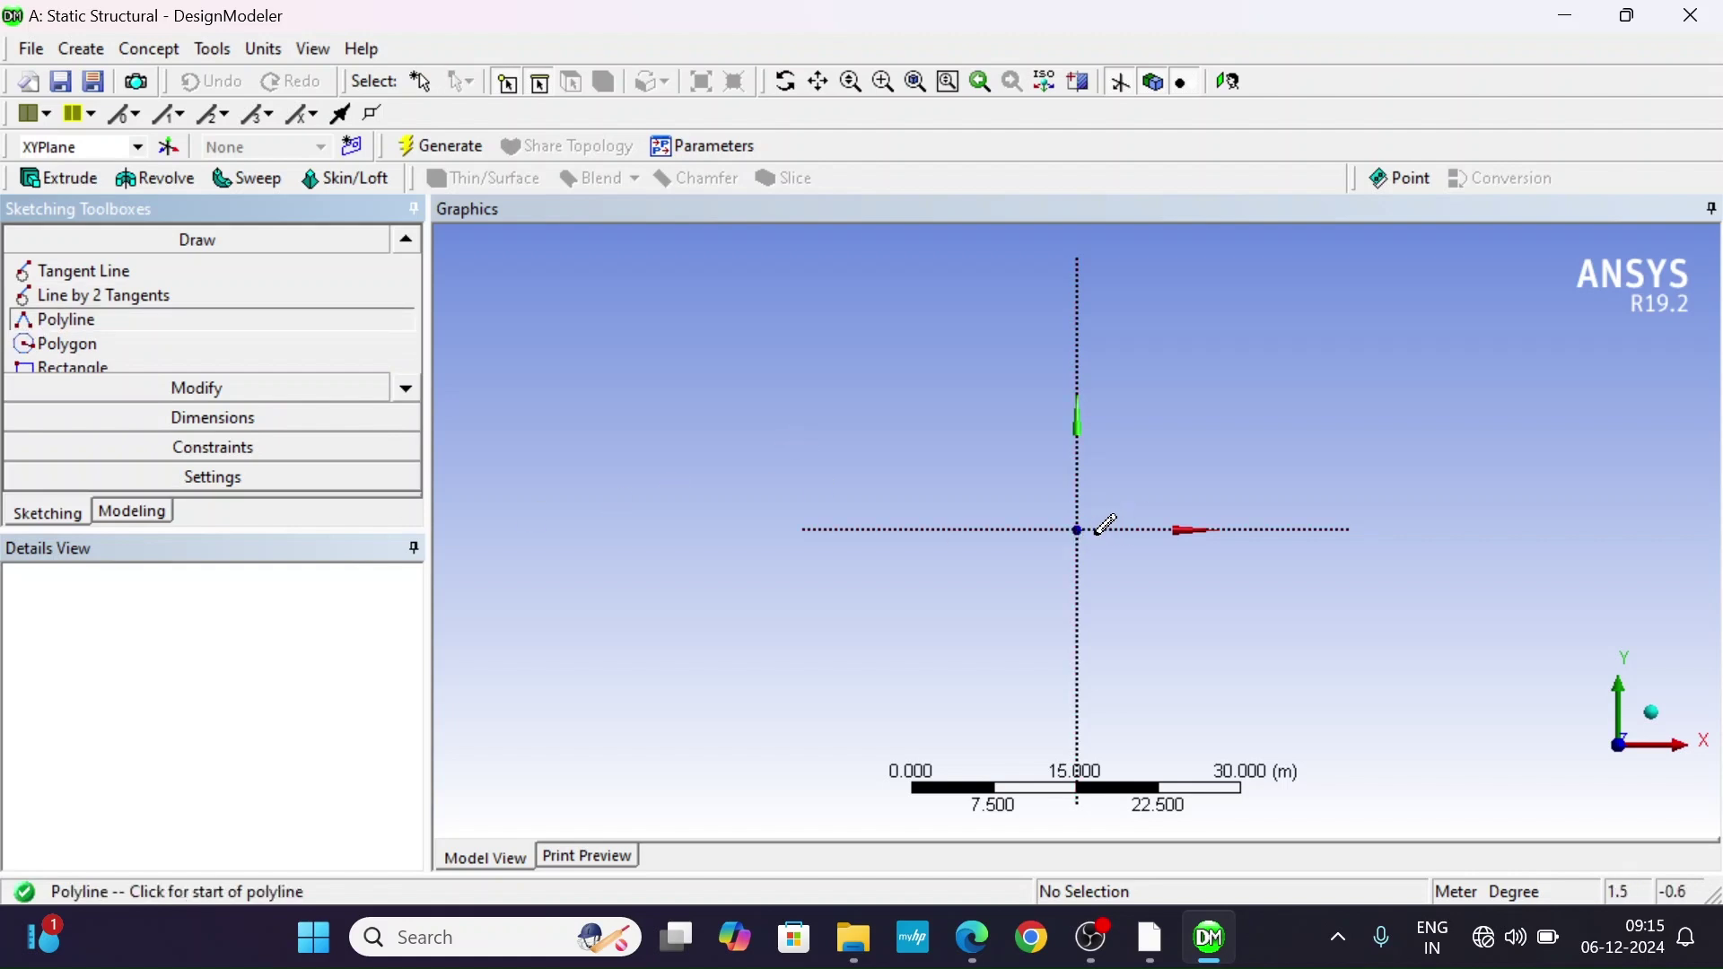
pyautogui.scroll(1, 1091, 518)
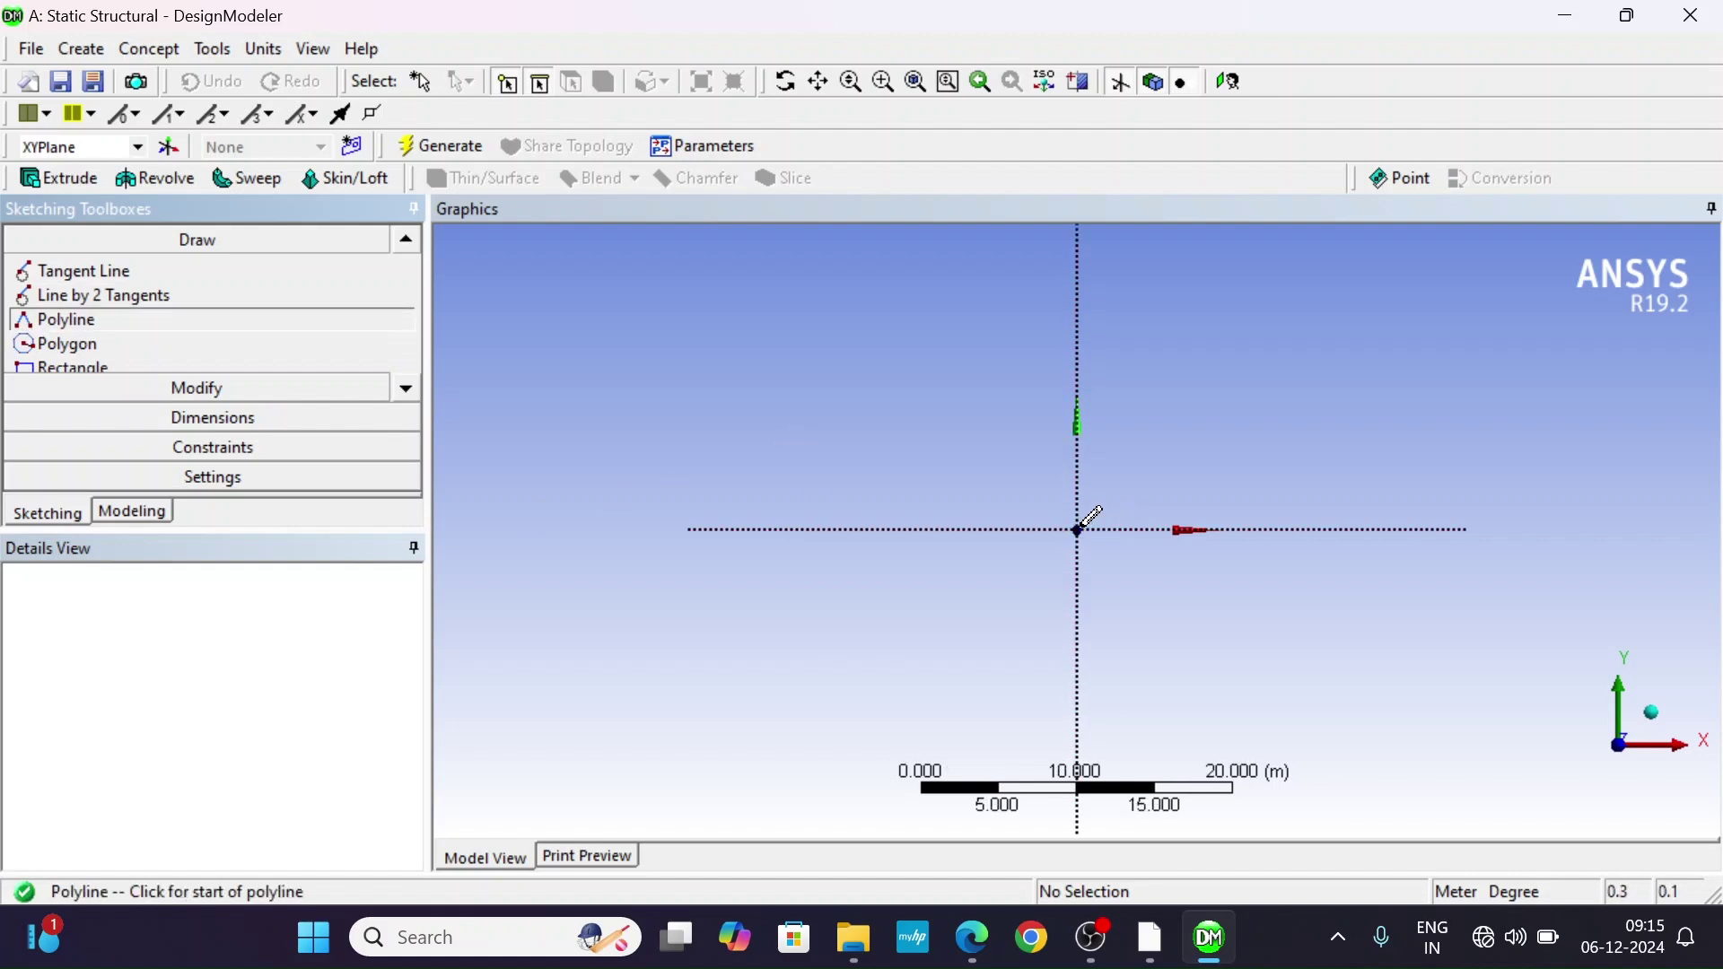
pyautogui.click(1079, 530)
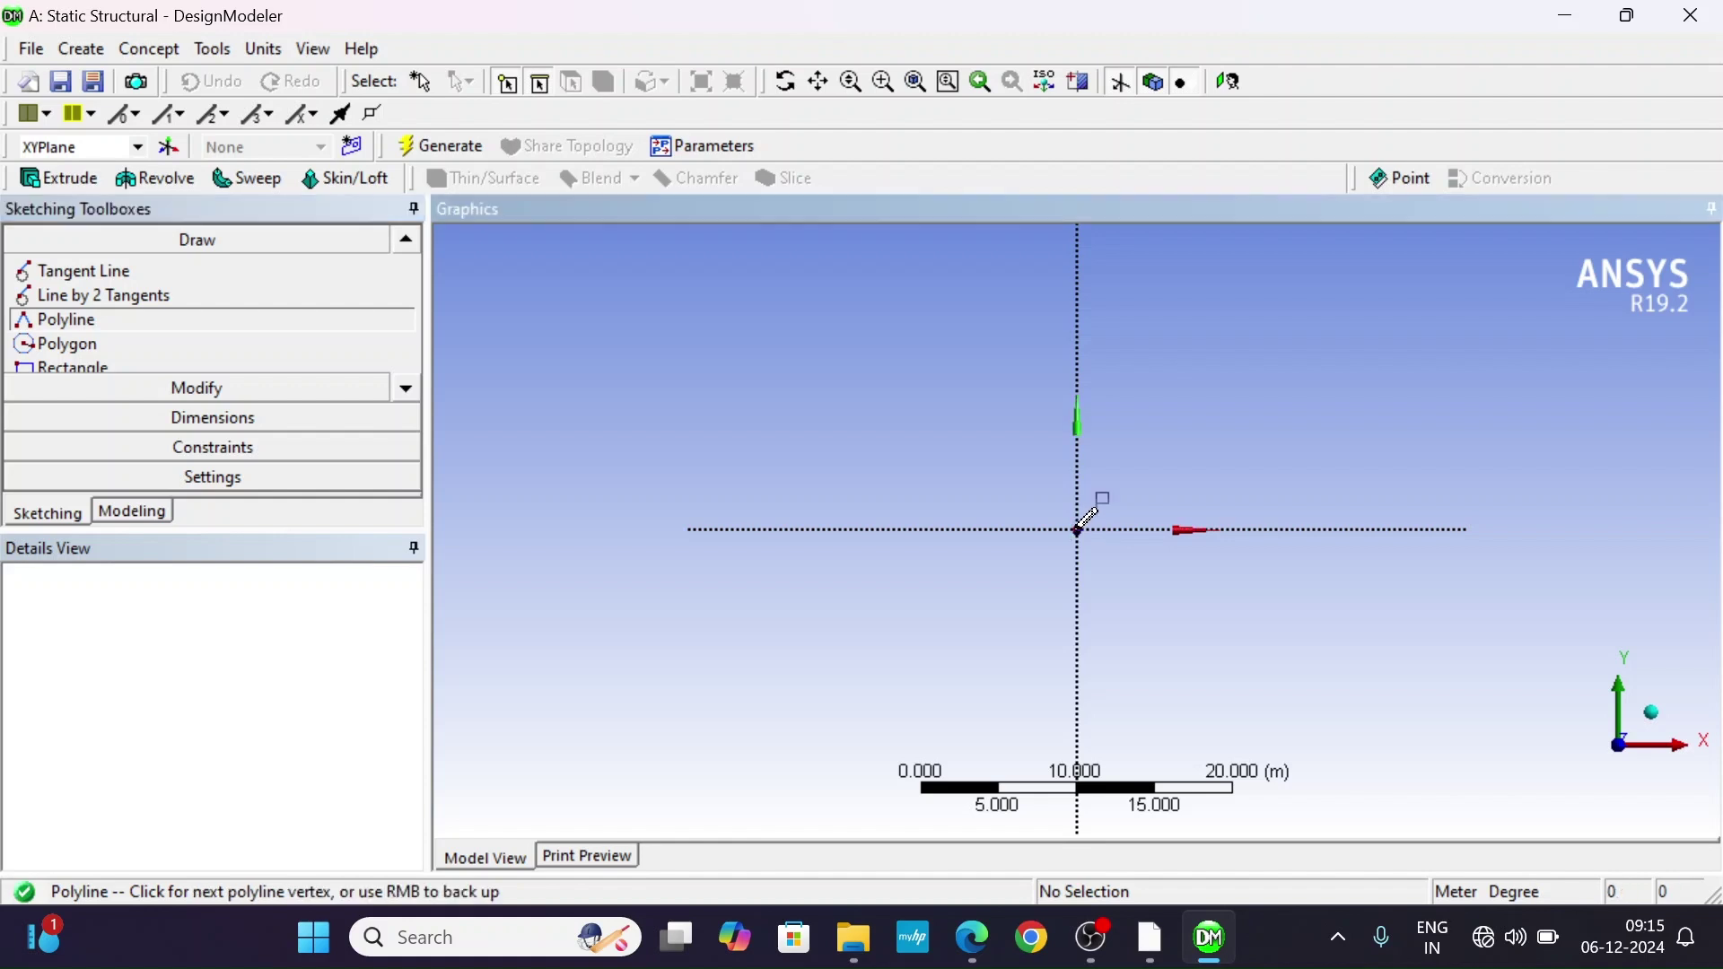
pyautogui.click(1292, 529)
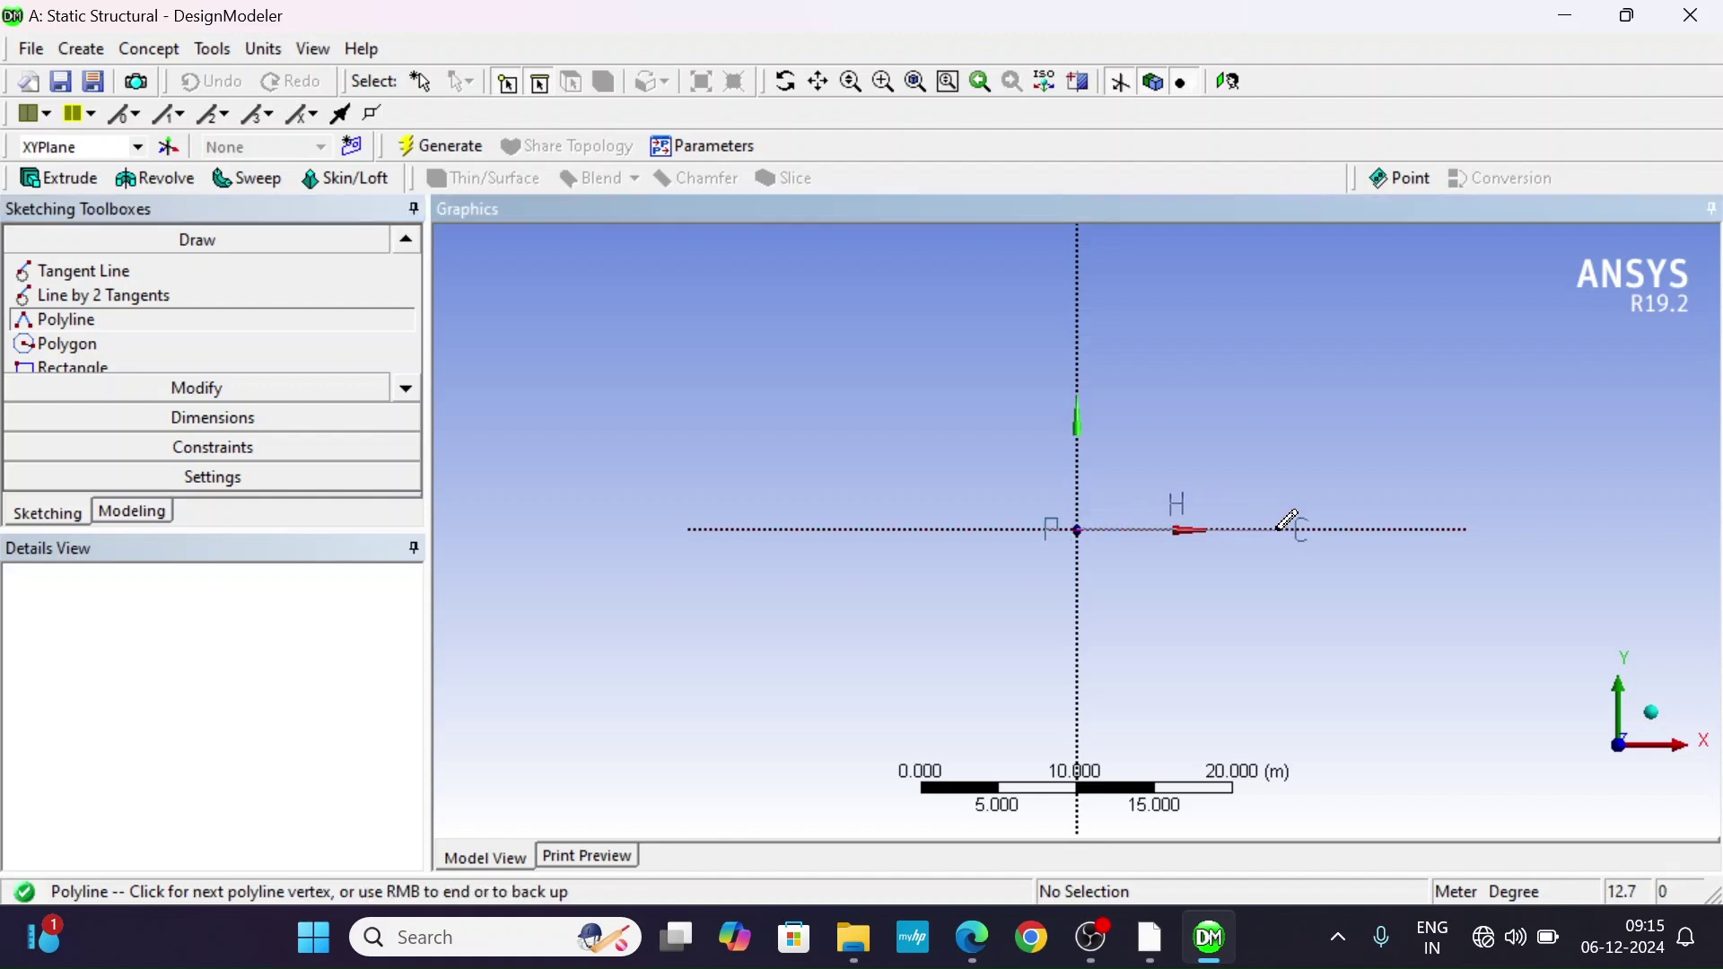
pyautogui.click(1460, 528)
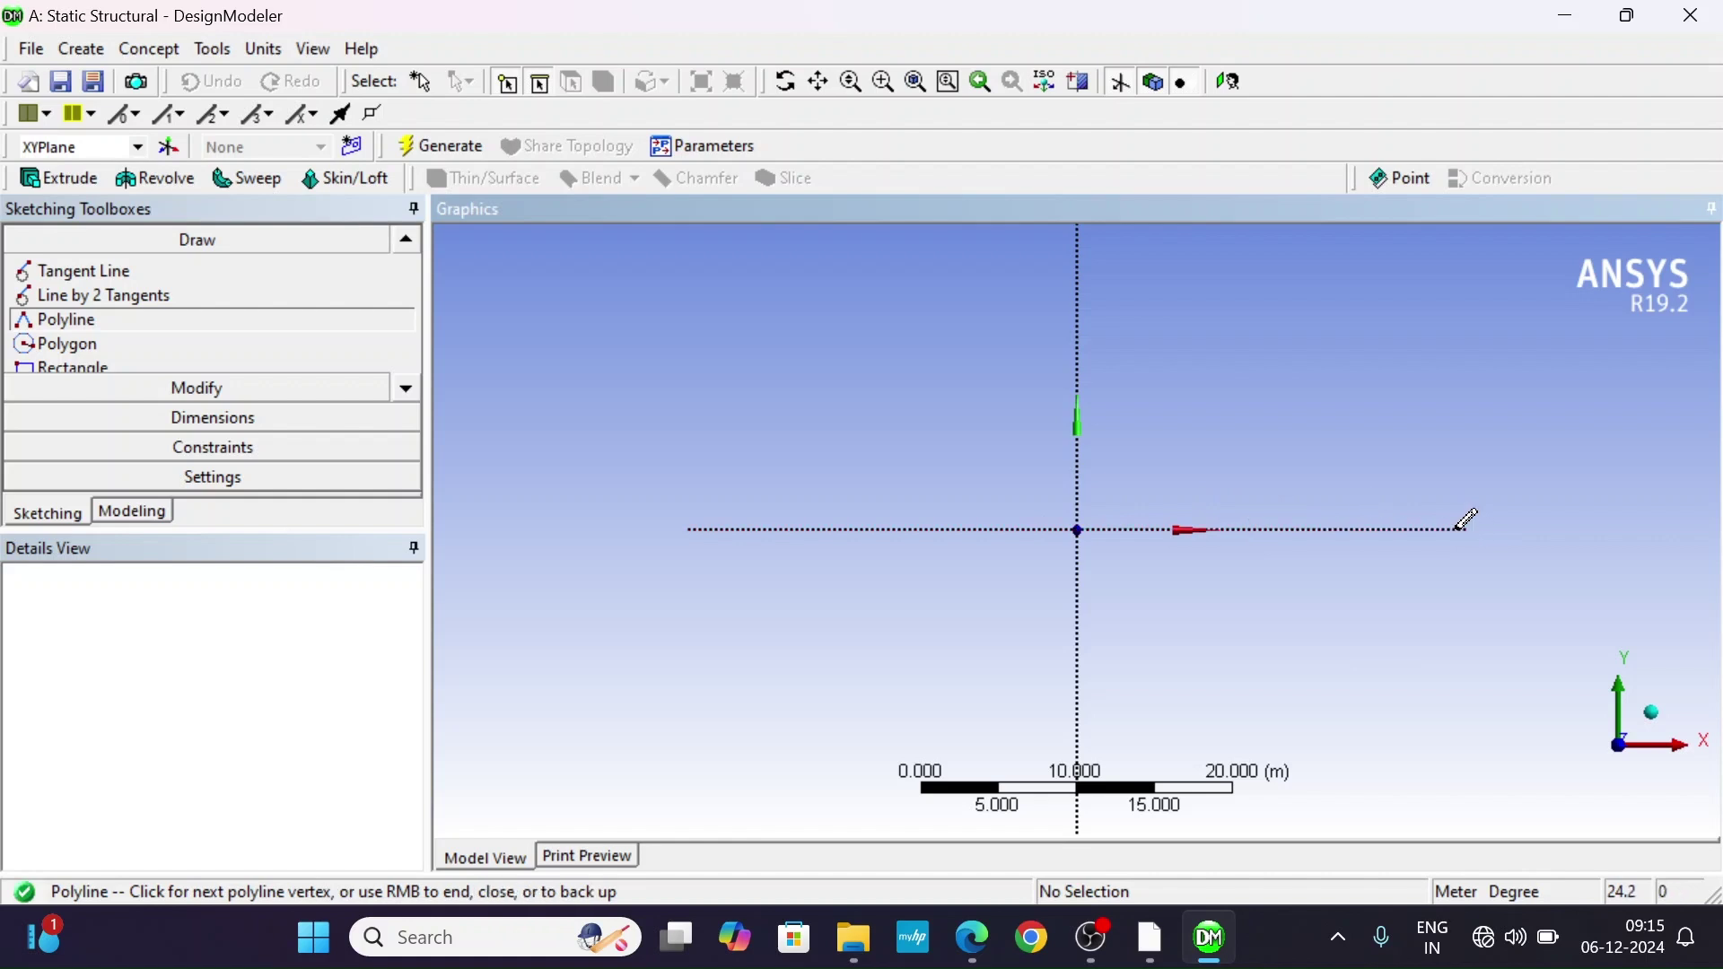
pyautogui.rightClick(1635, 521)
pyautogui.click(1627, 528)
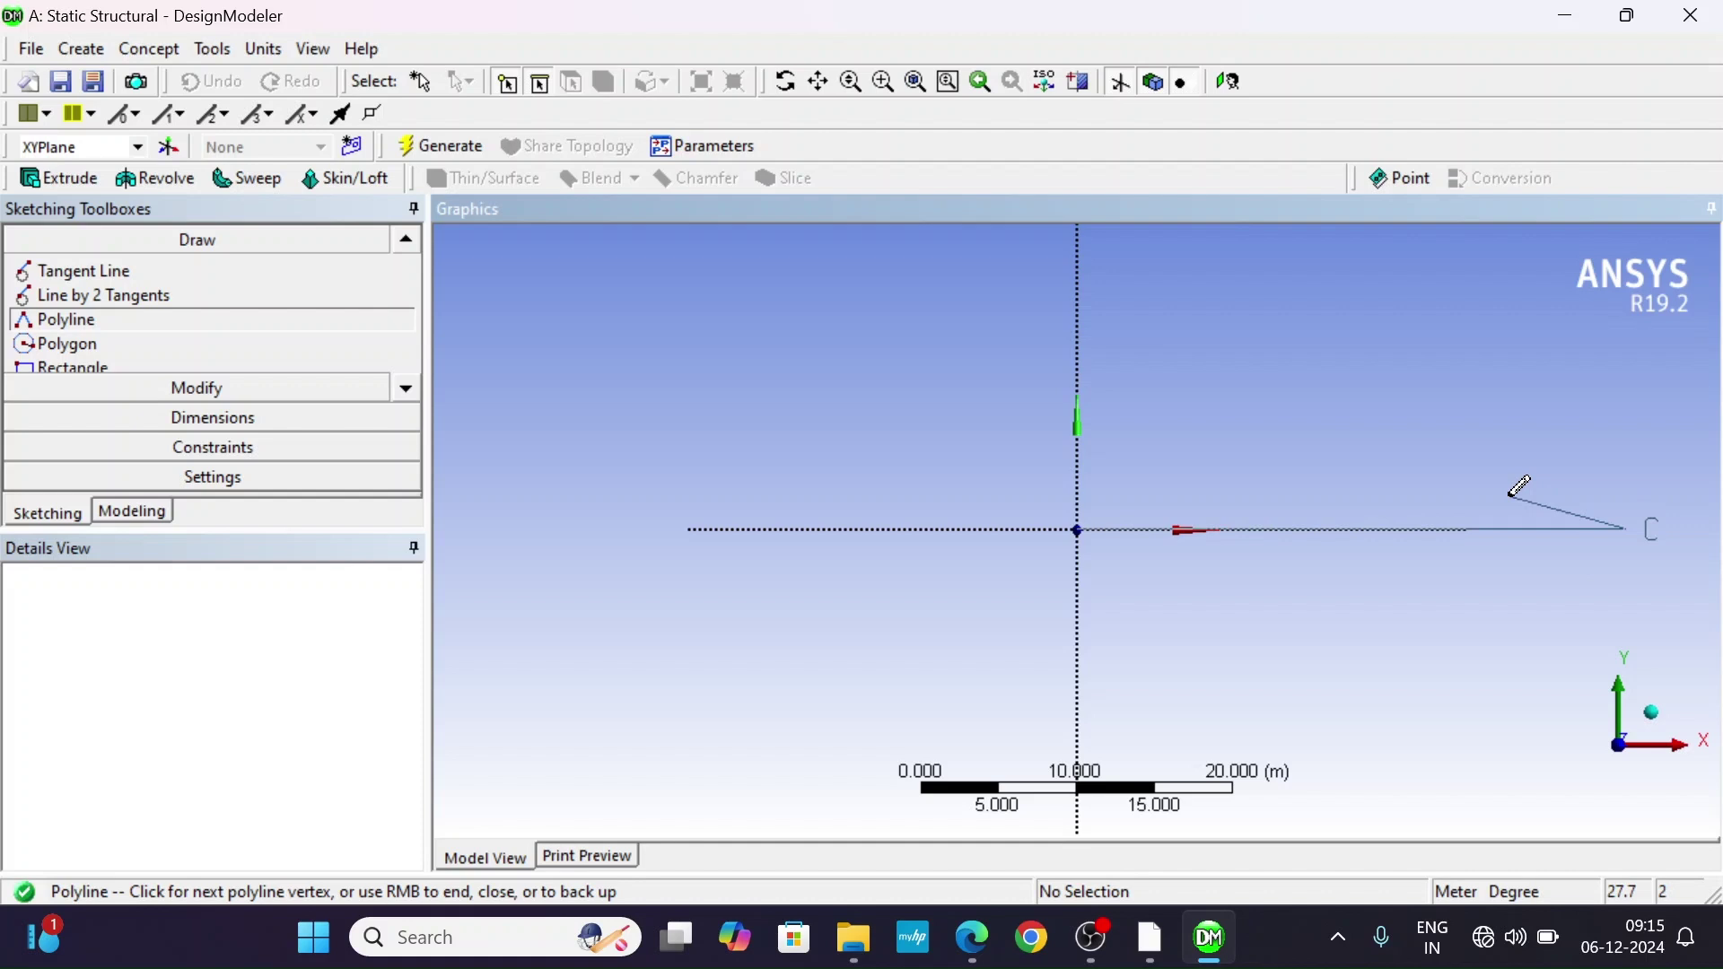
pyautogui.rightClick(1390, 362)
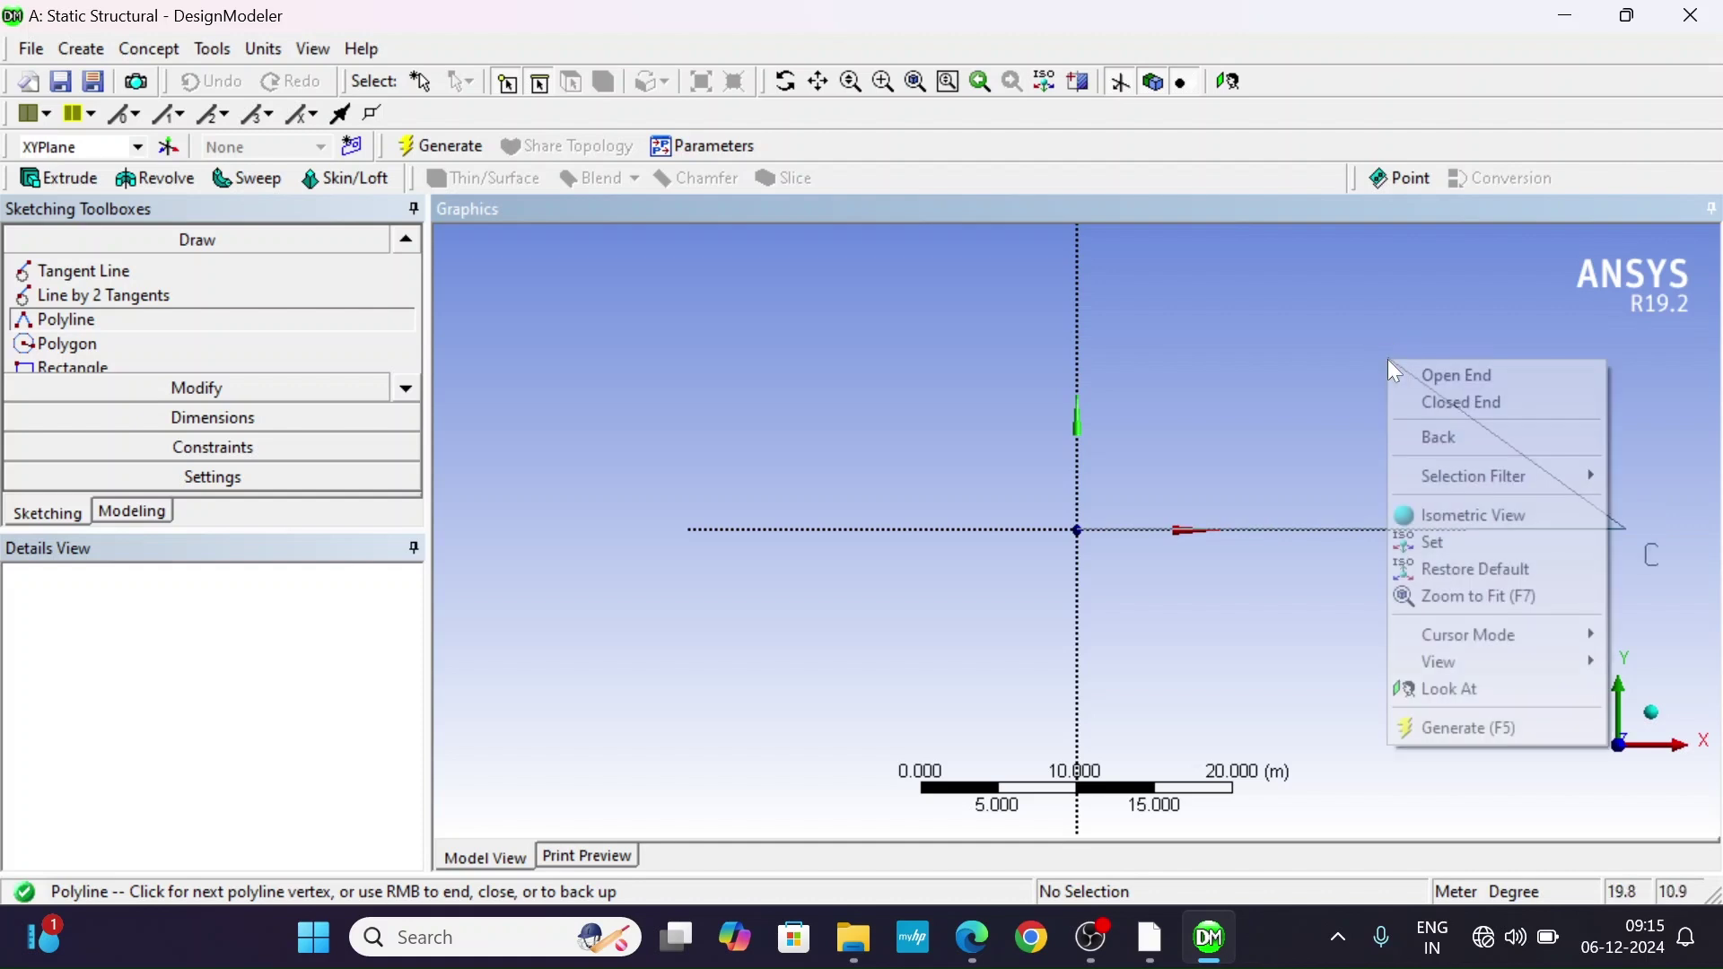
pyautogui.click(1456, 380)
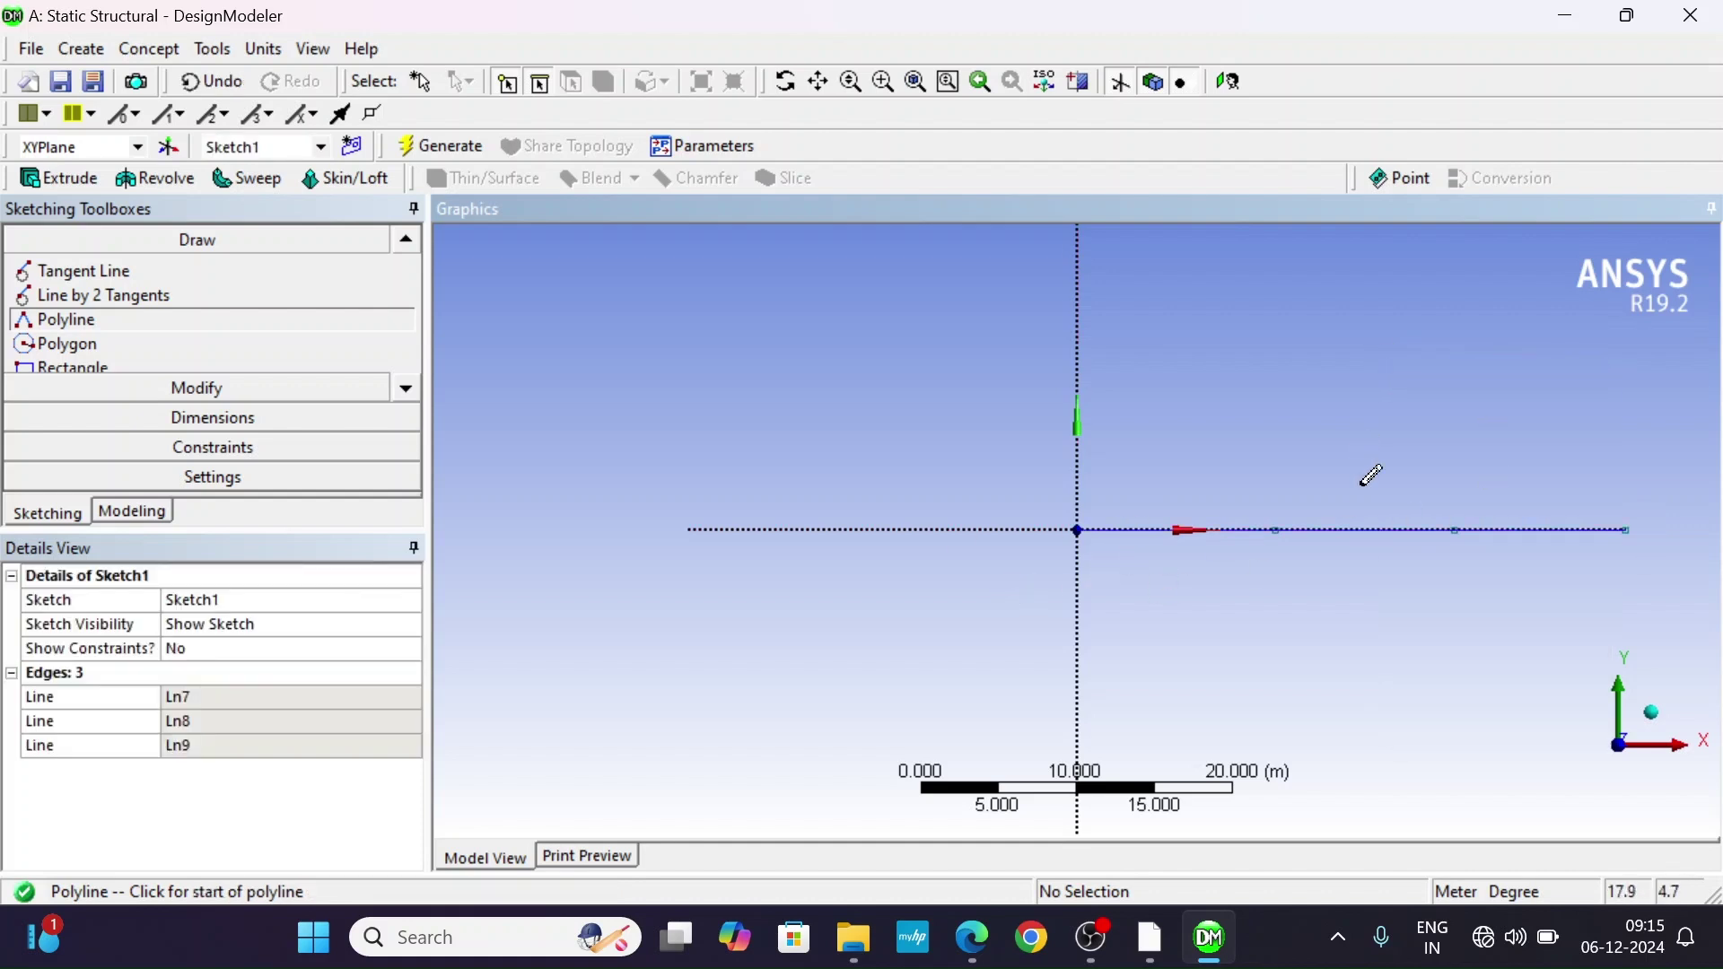
# Check the bottom-chord span lengths in the problem PDF, then check the active length unit in DesignModeler.
pyautogui.click(971, 938)
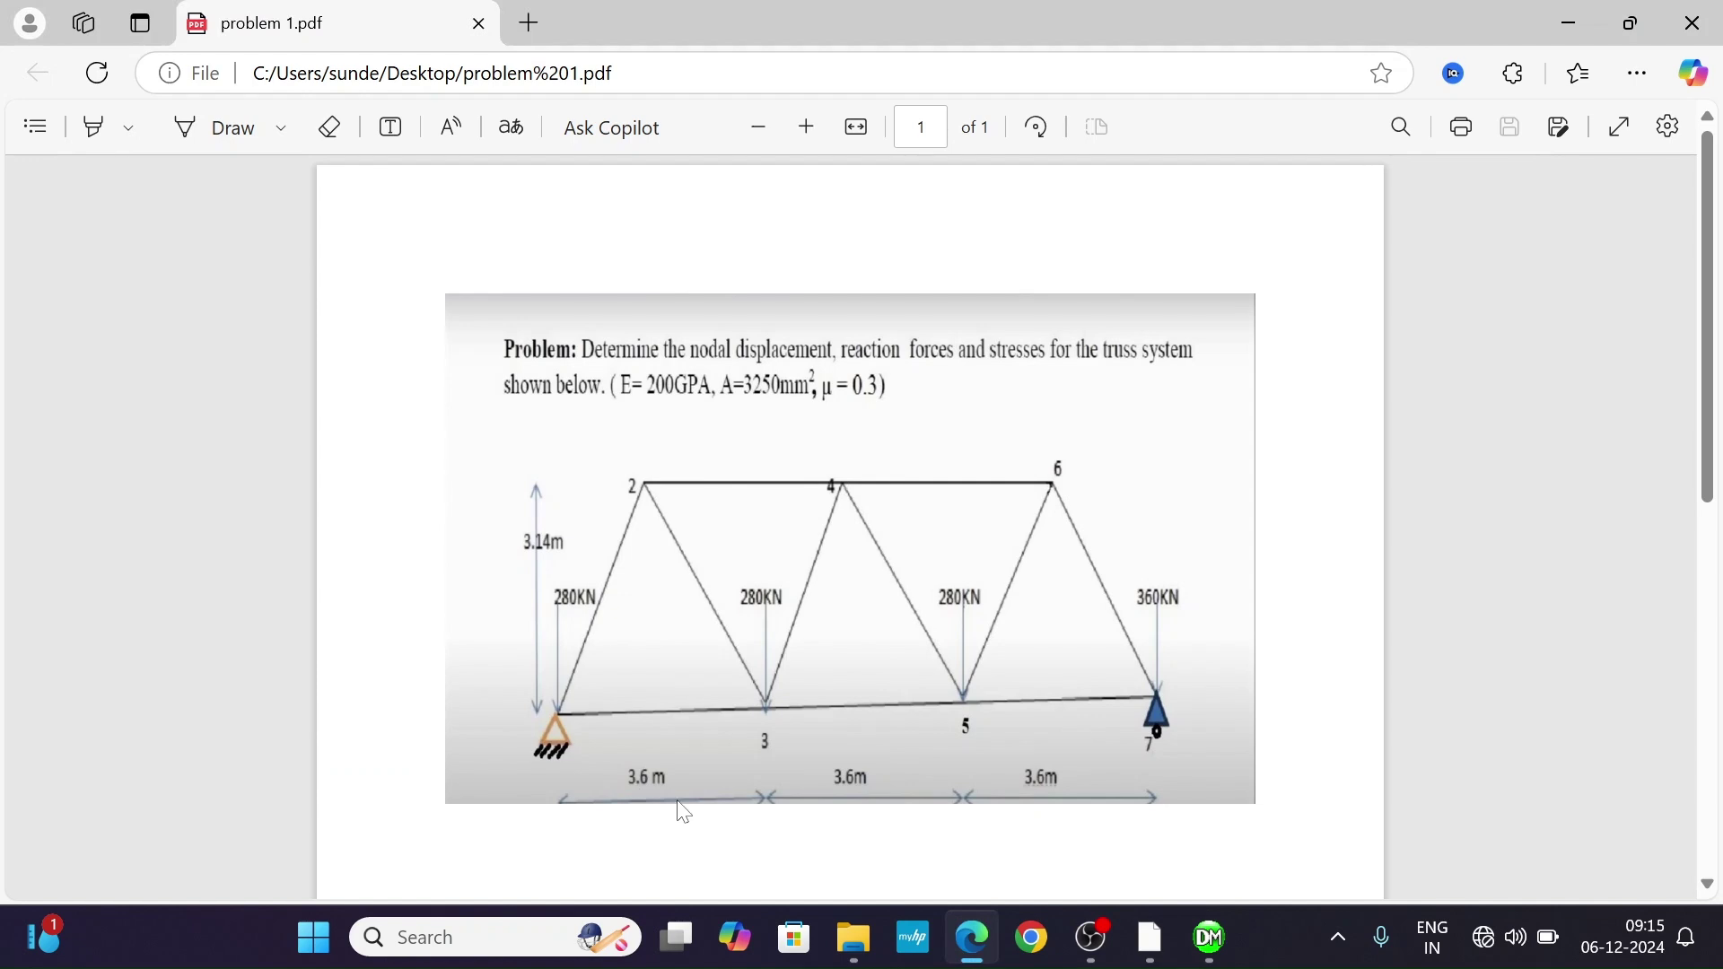
pyautogui.click(1211, 942)
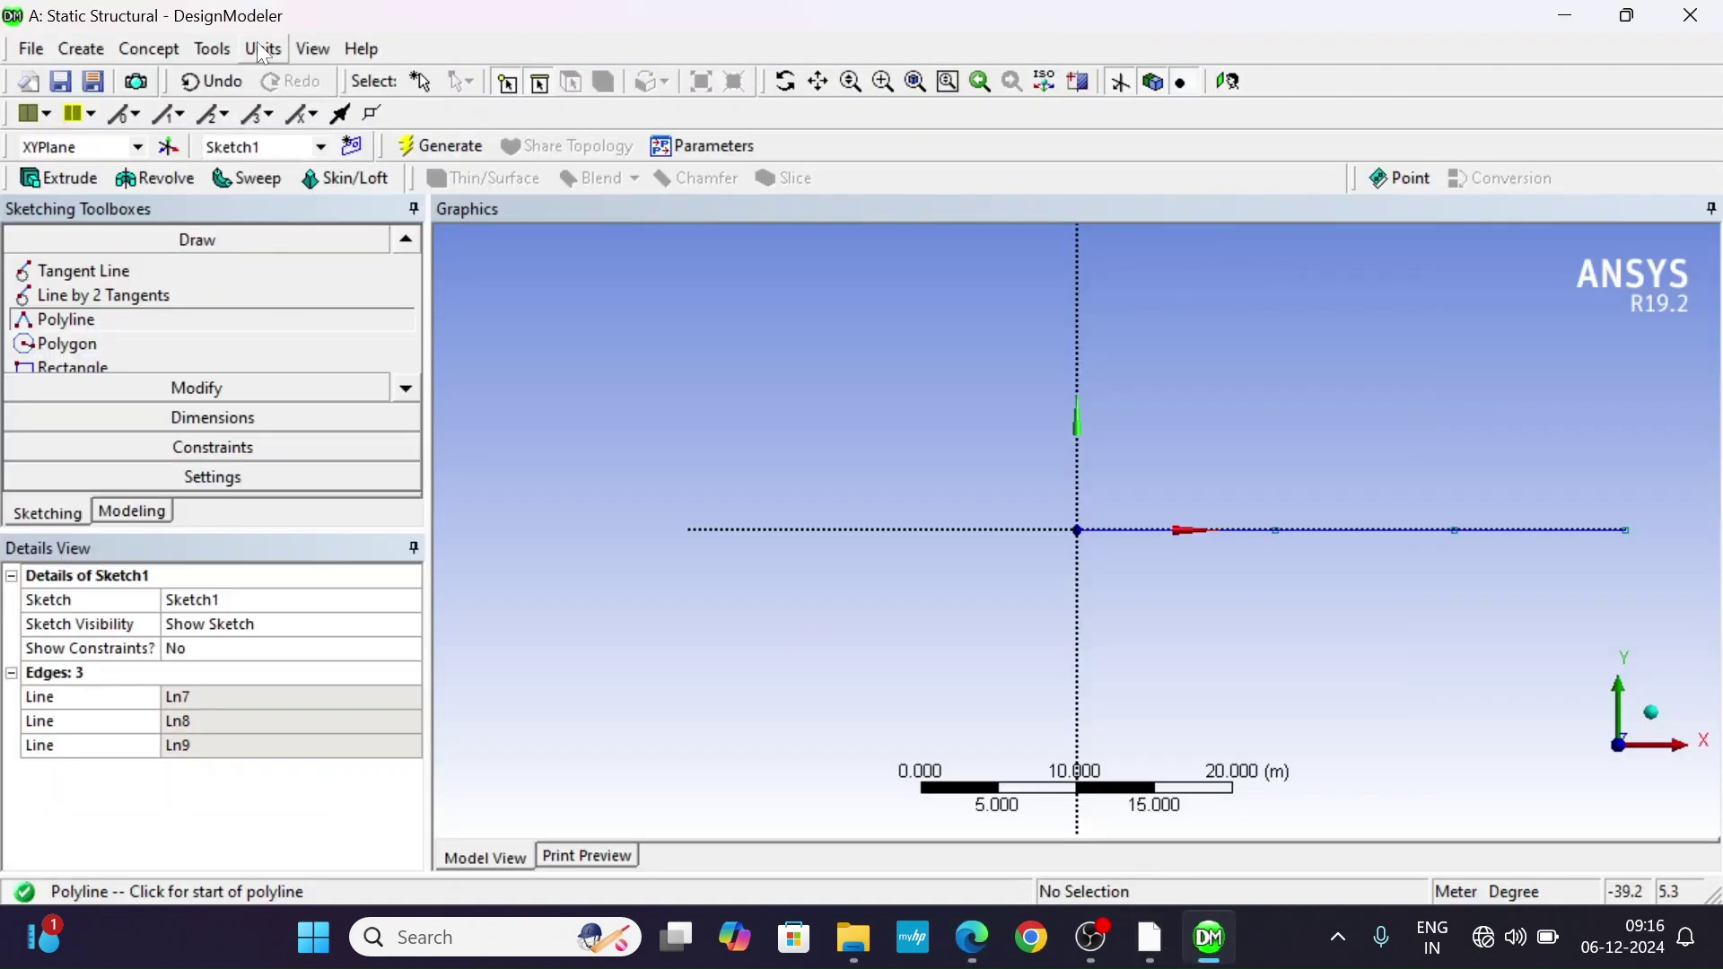
pyautogui.click(265, 49)
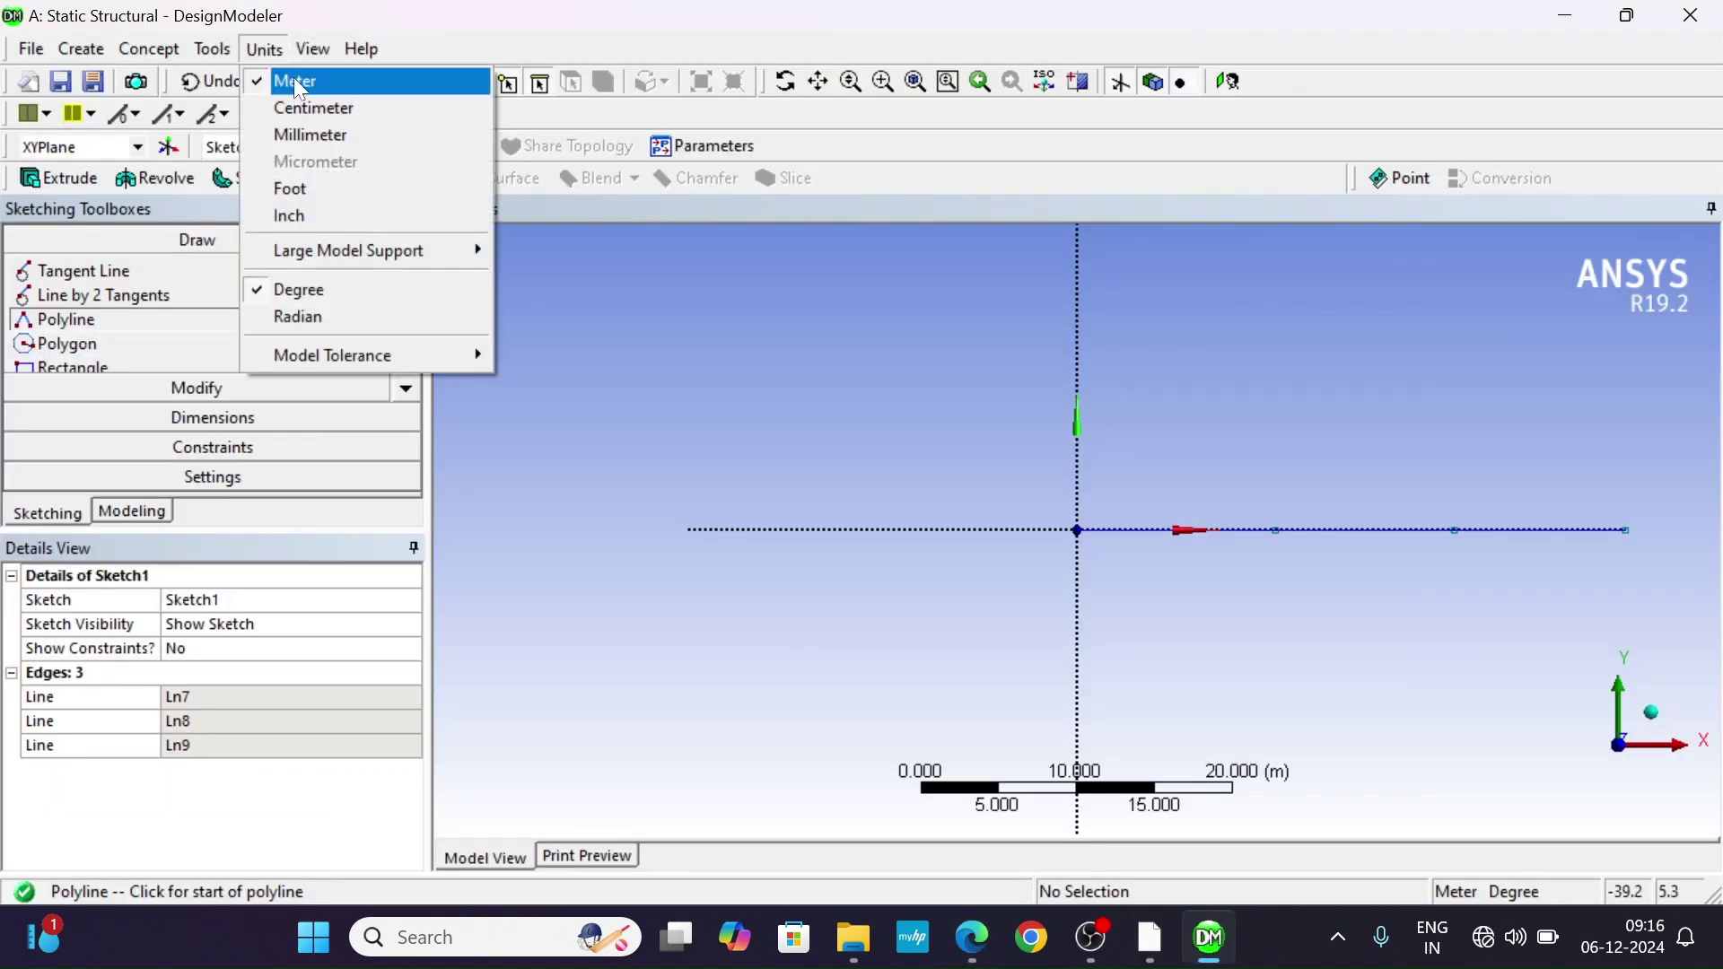
pyautogui.click(659, 370)
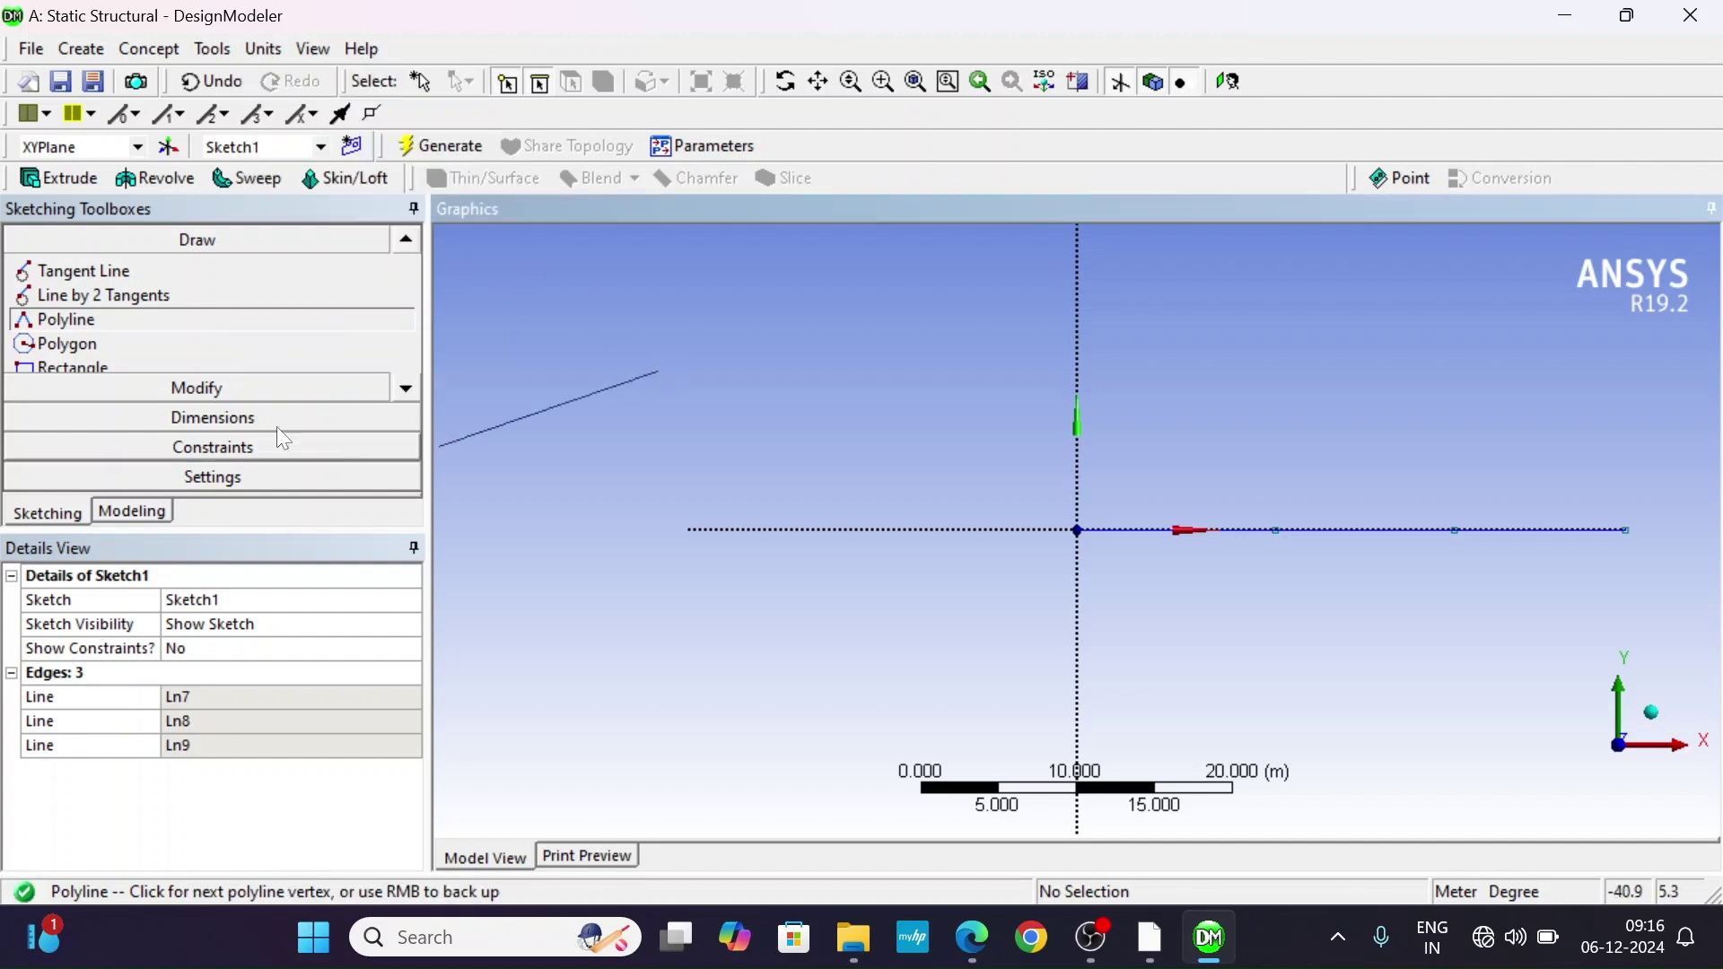
pyautogui.press('Escape')
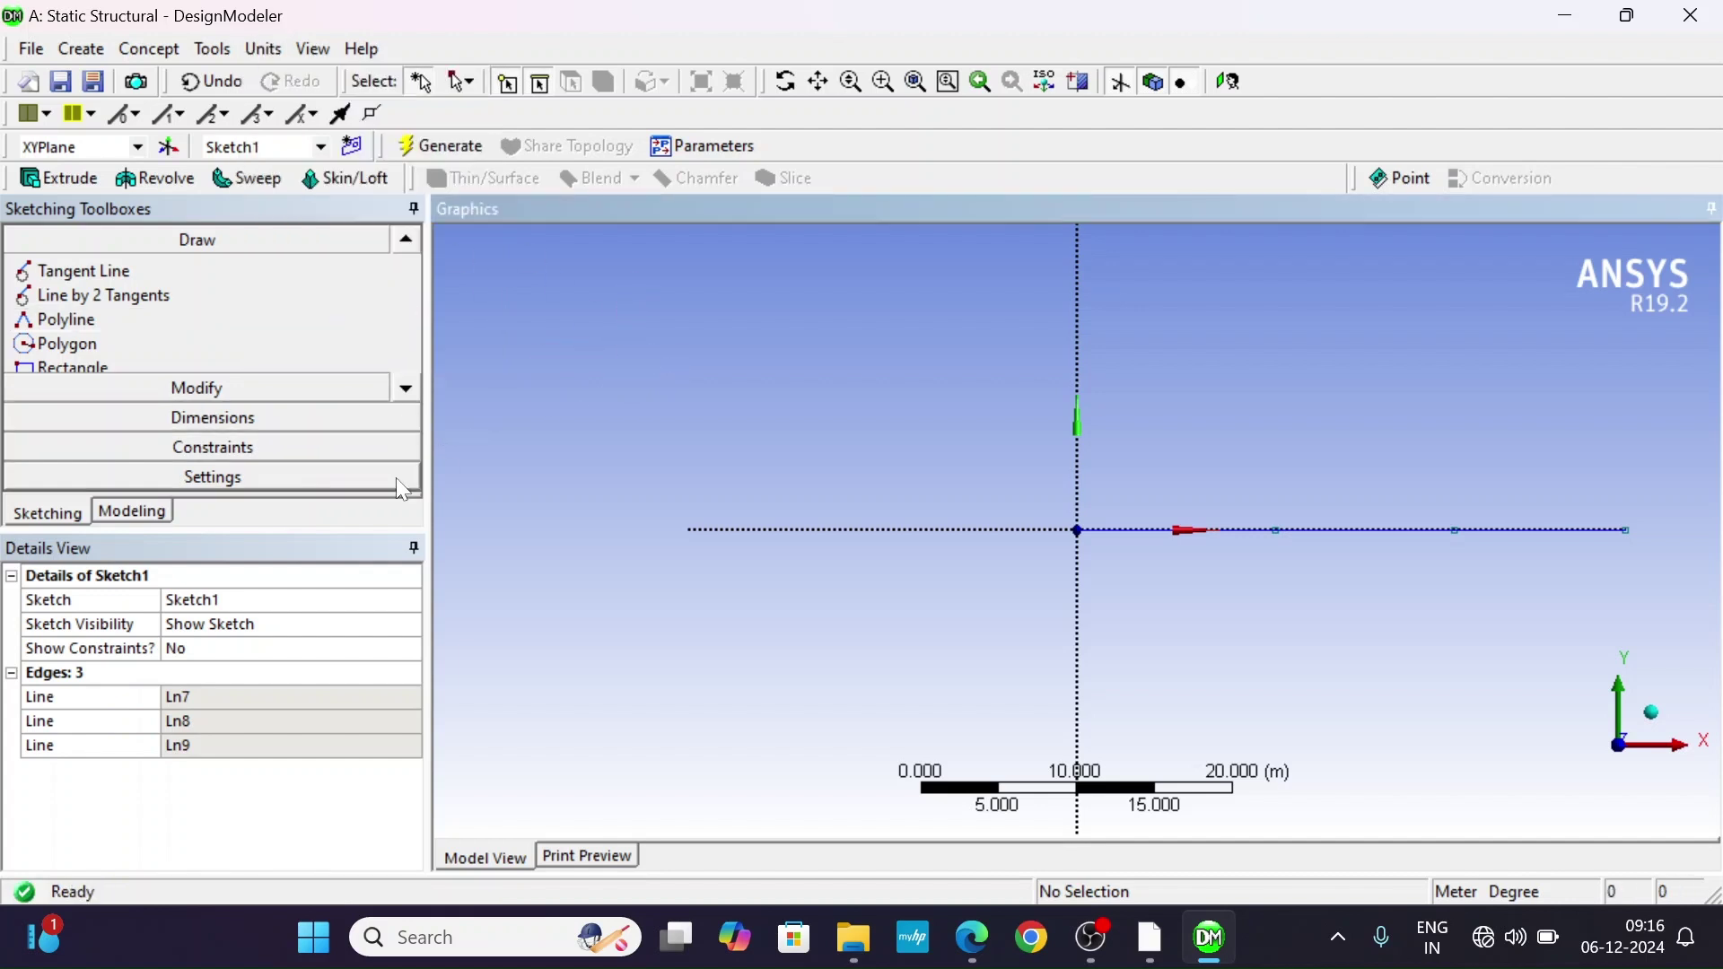
# Dimension the first horizontal segment from the origin and set its length to 3.6 m.
pyautogui.click(215, 421)
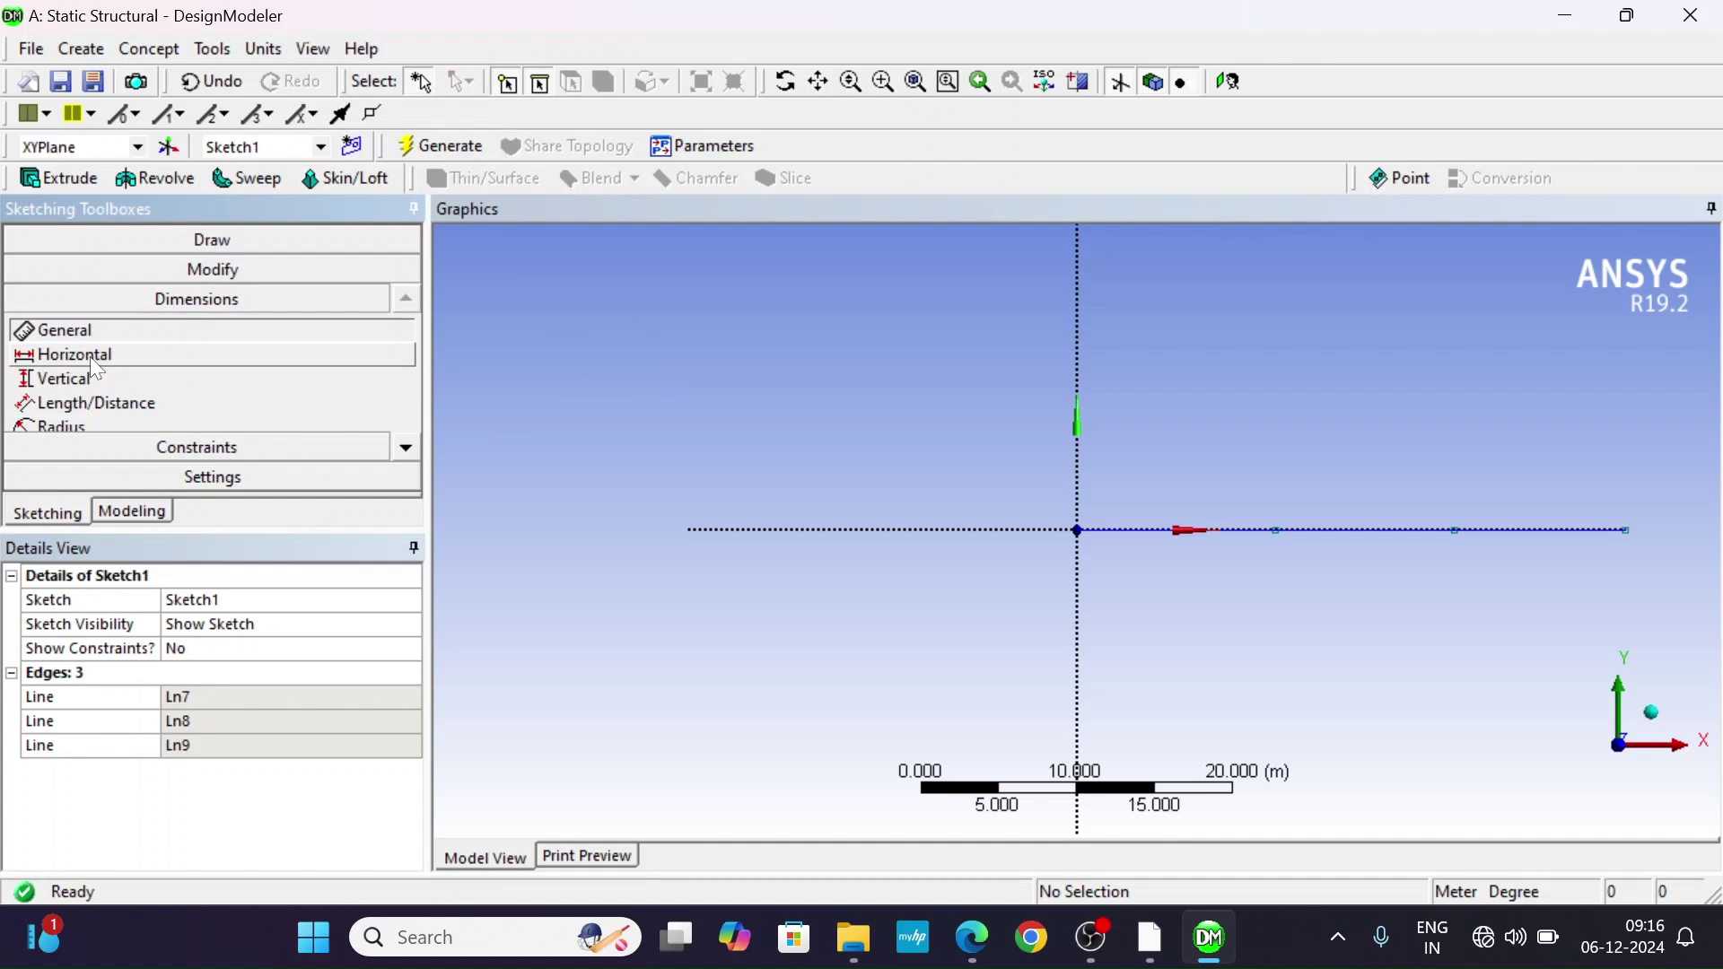
pyautogui.click(1171, 530)
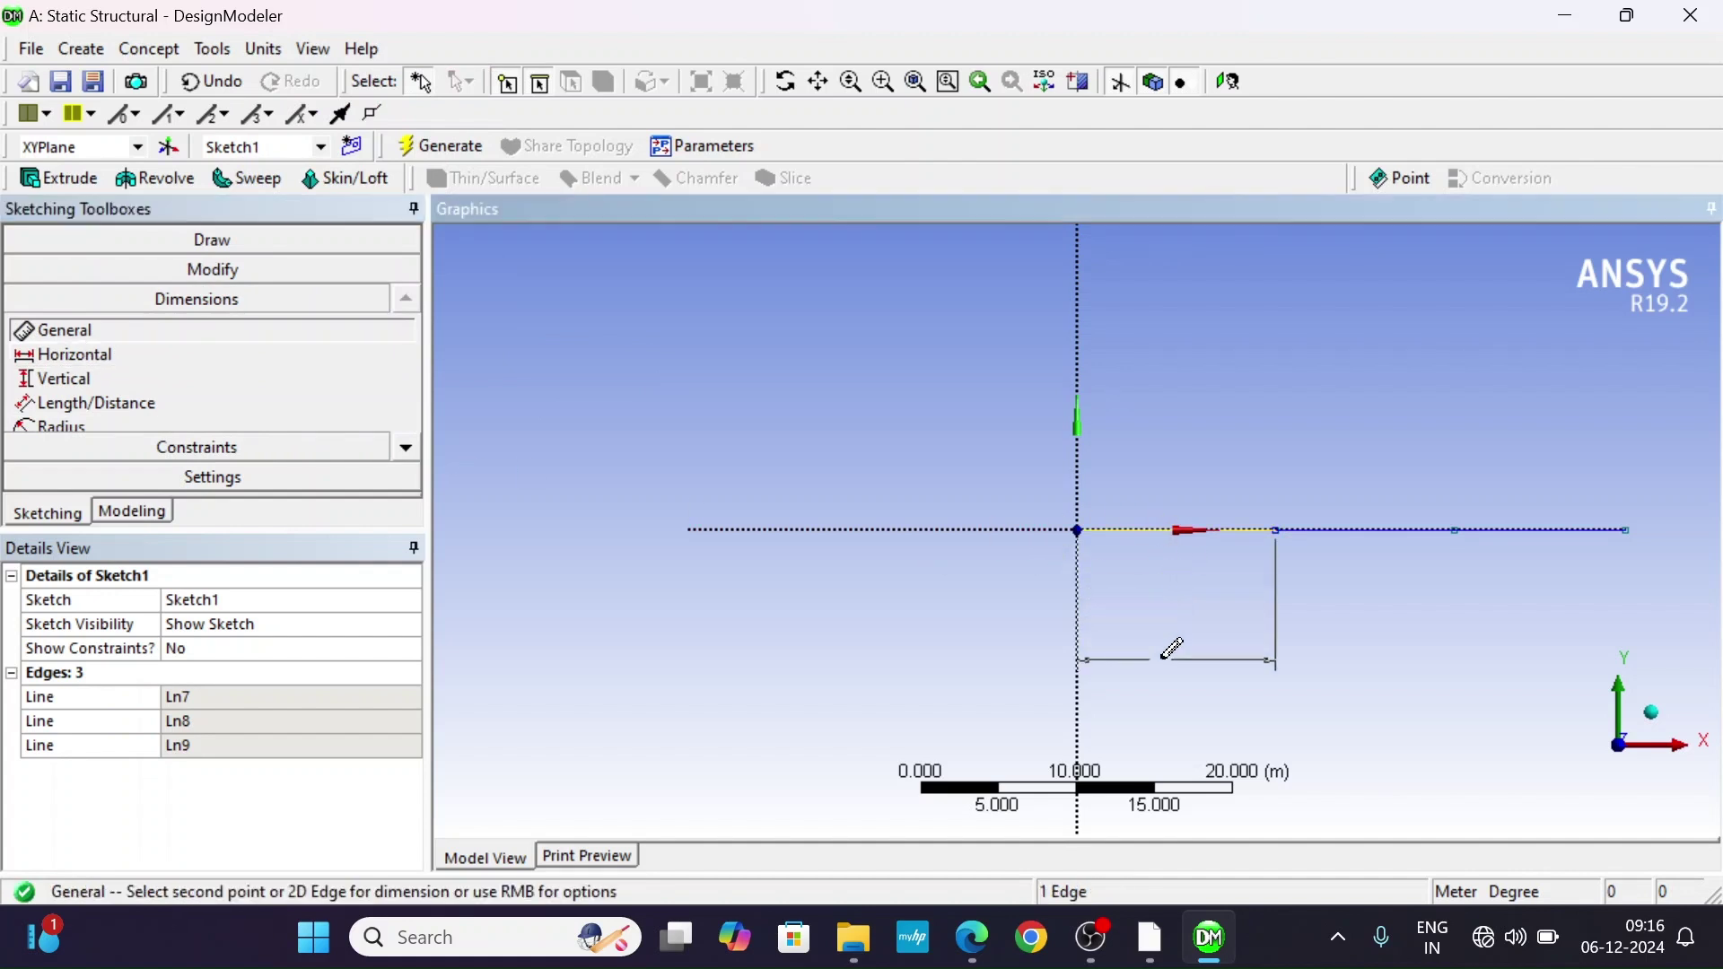
pyautogui.click(1166, 661)
pyautogui.click(244, 697)
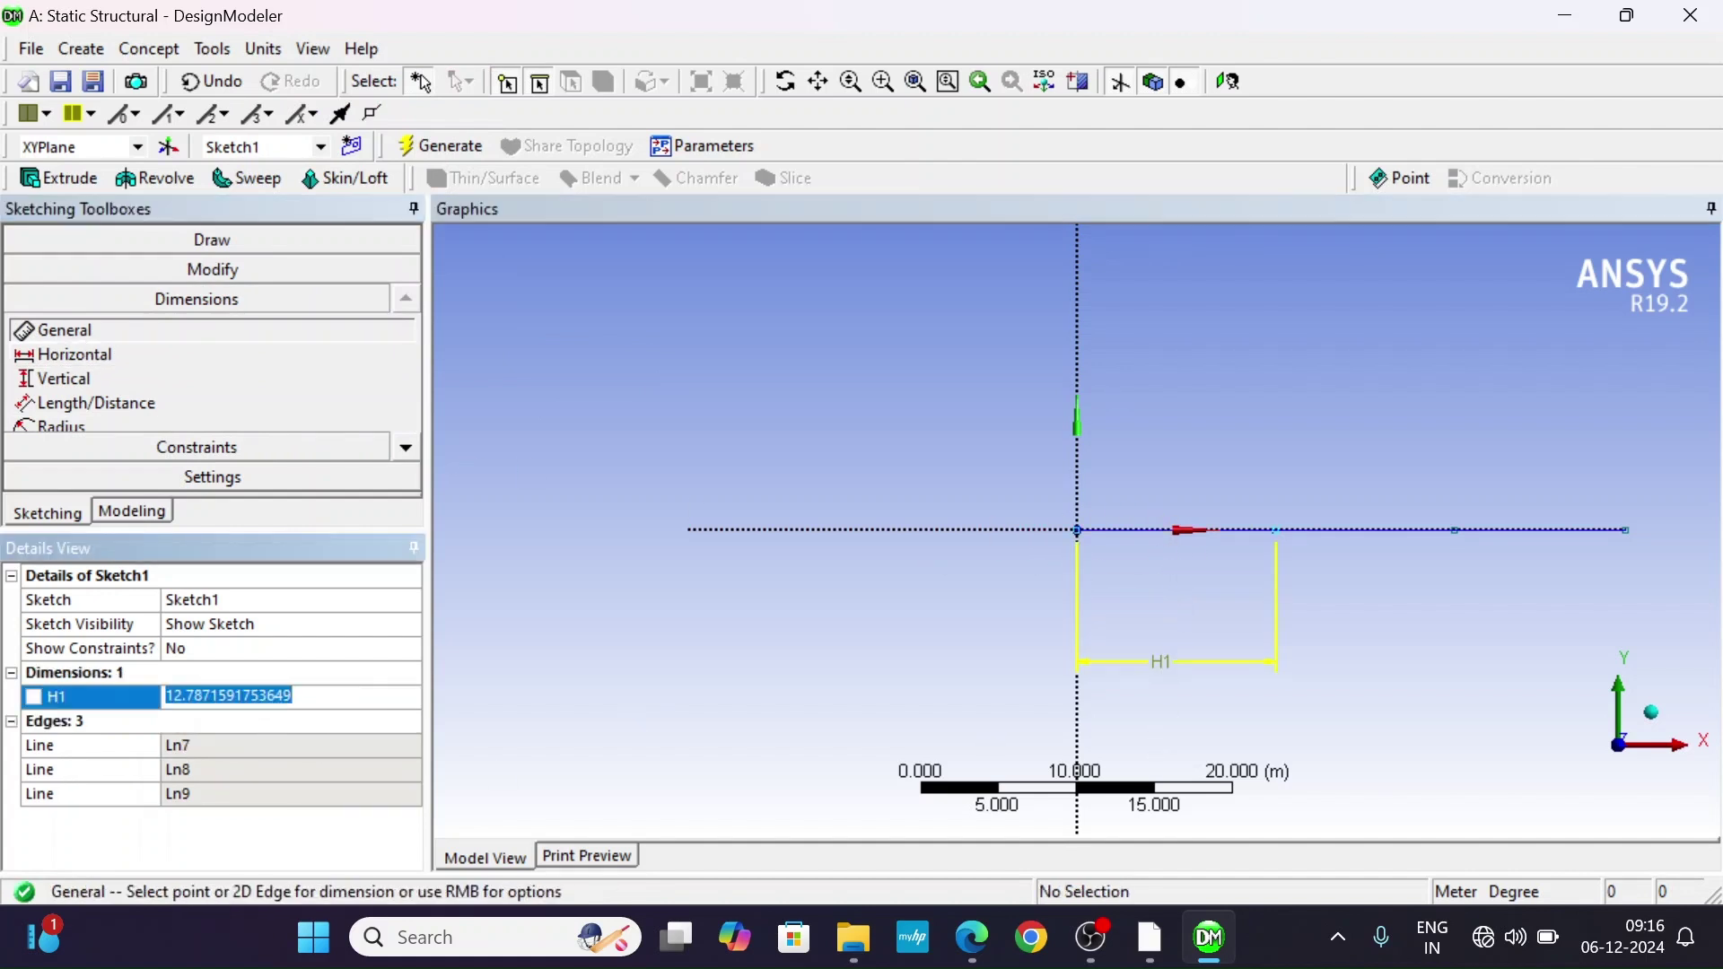
pyautogui.write('3.6')
pyautogui.press('Return')
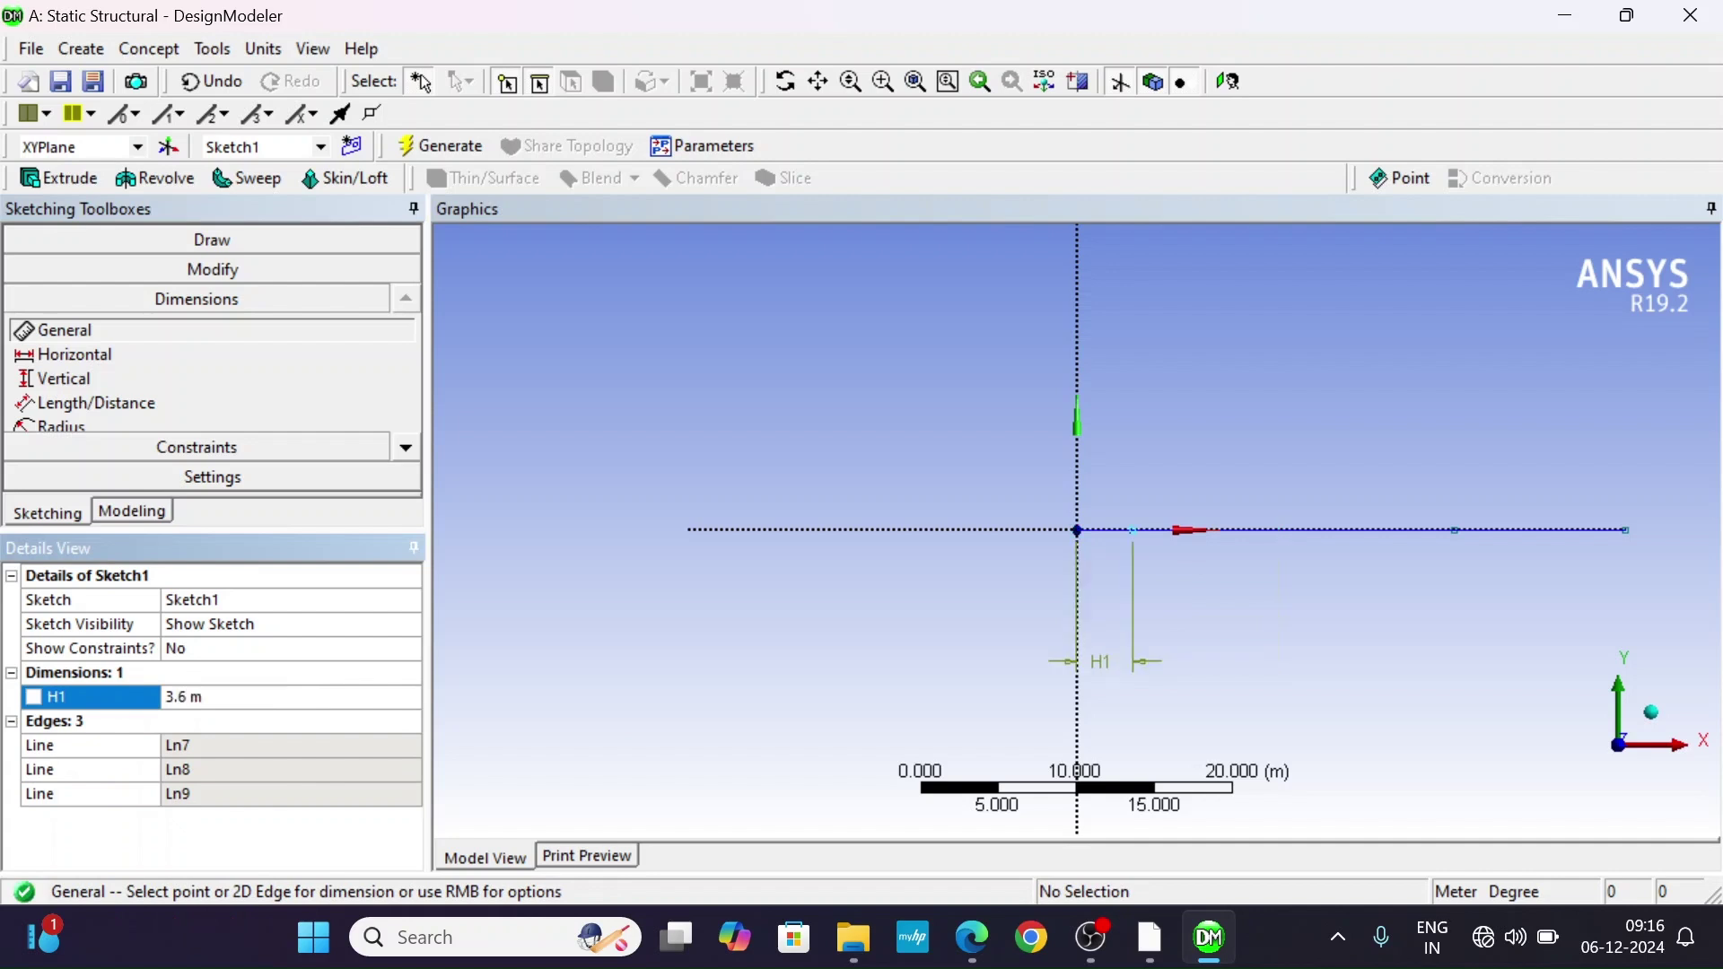
# Apply an Equal Length constraint between the first and second segments of the bottom chord.
pyautogui.click(193, 447)
pyautogui.click(408, 482)
pyautogui.click(408, 482)
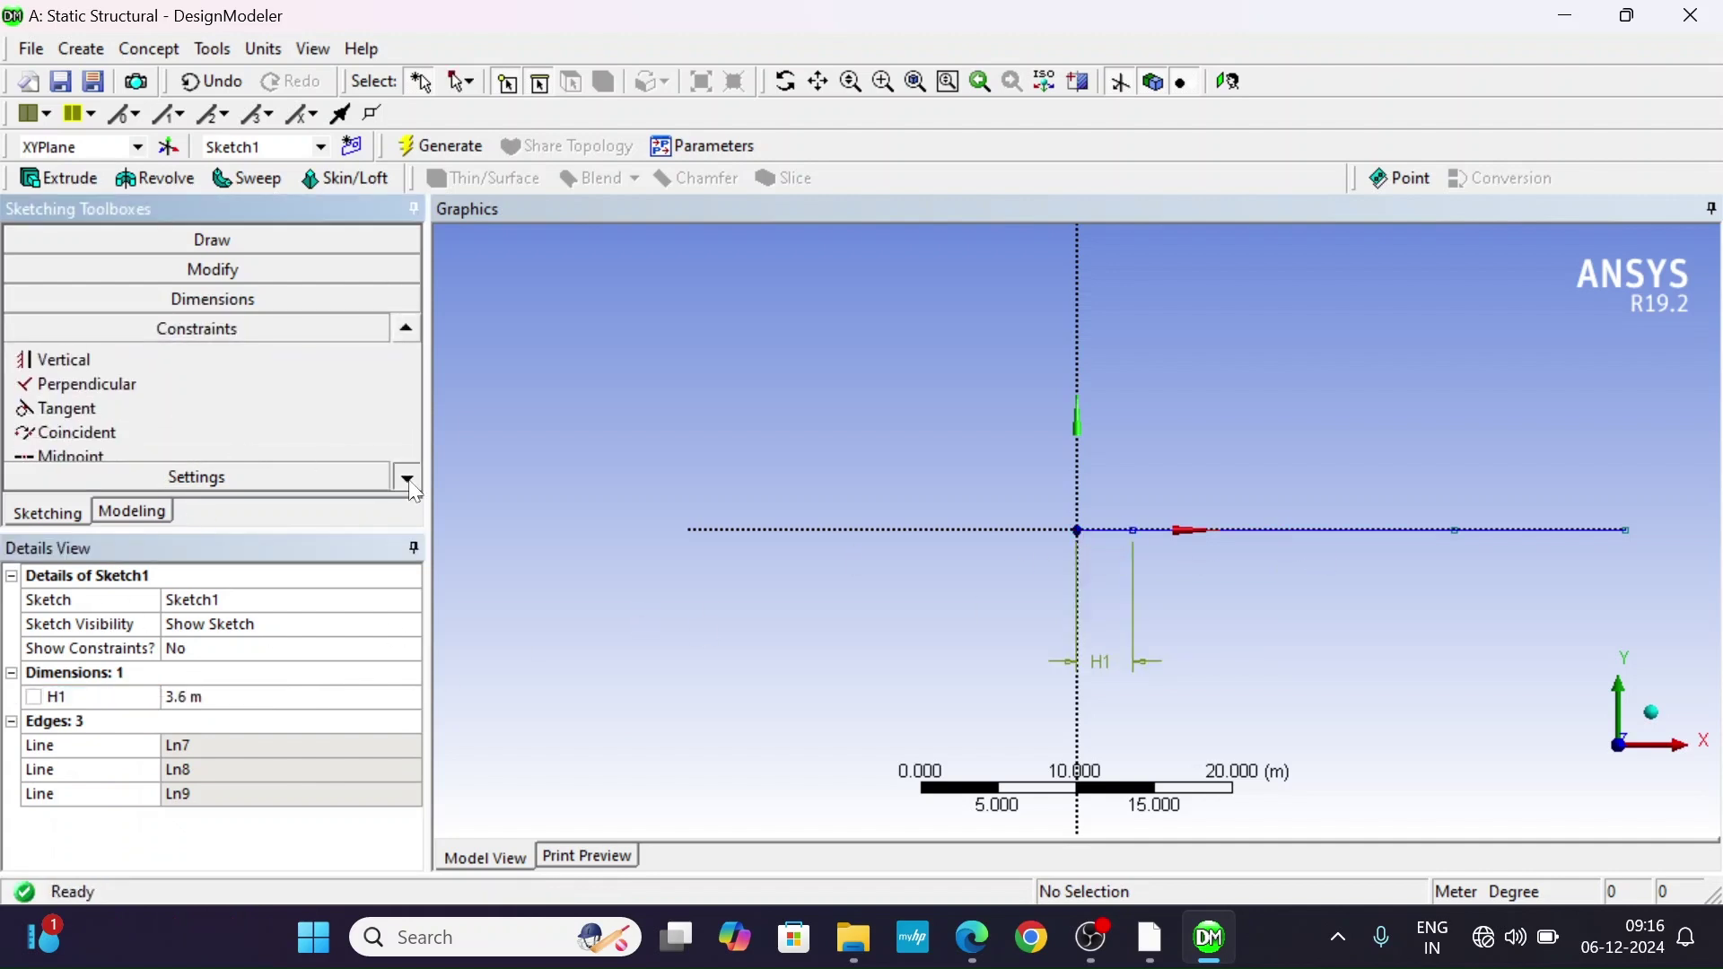
pyautogui.click(407, 482)
pyautogui.click(407, 482)
pyautogui.click(407, 482)
pyautogui.click(408, 481)
pyautogui.click(407, 481)
pyautogui.click(407, 479)
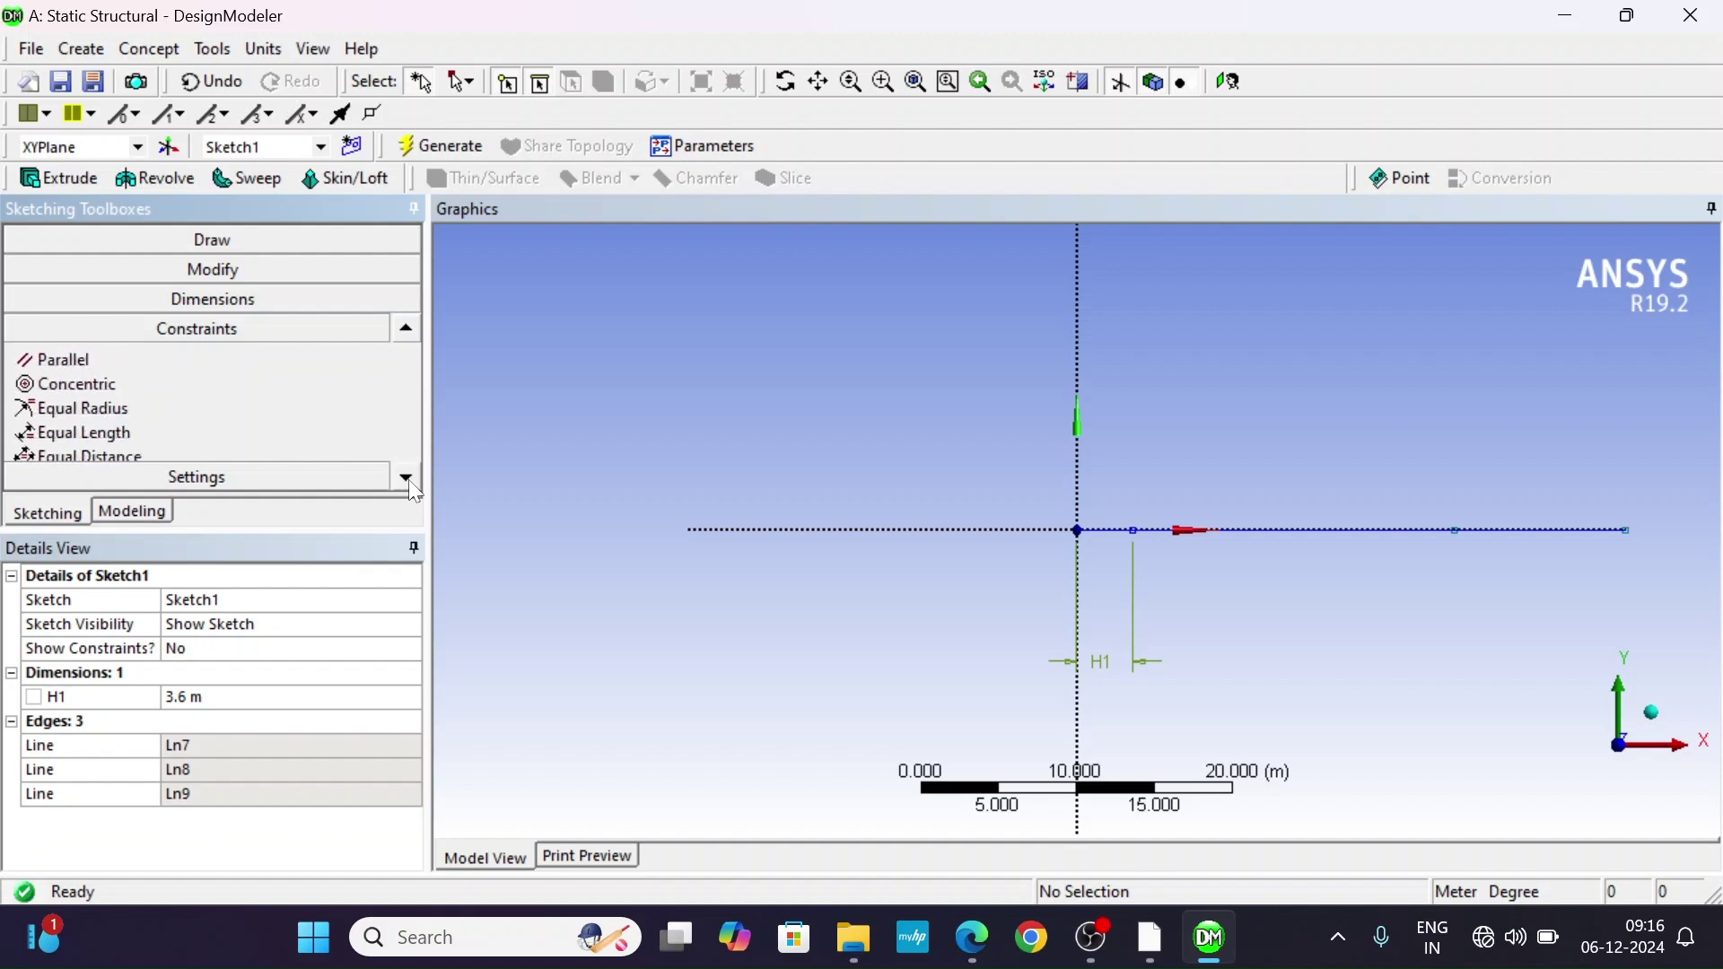
pyautogui.click(89, 433)
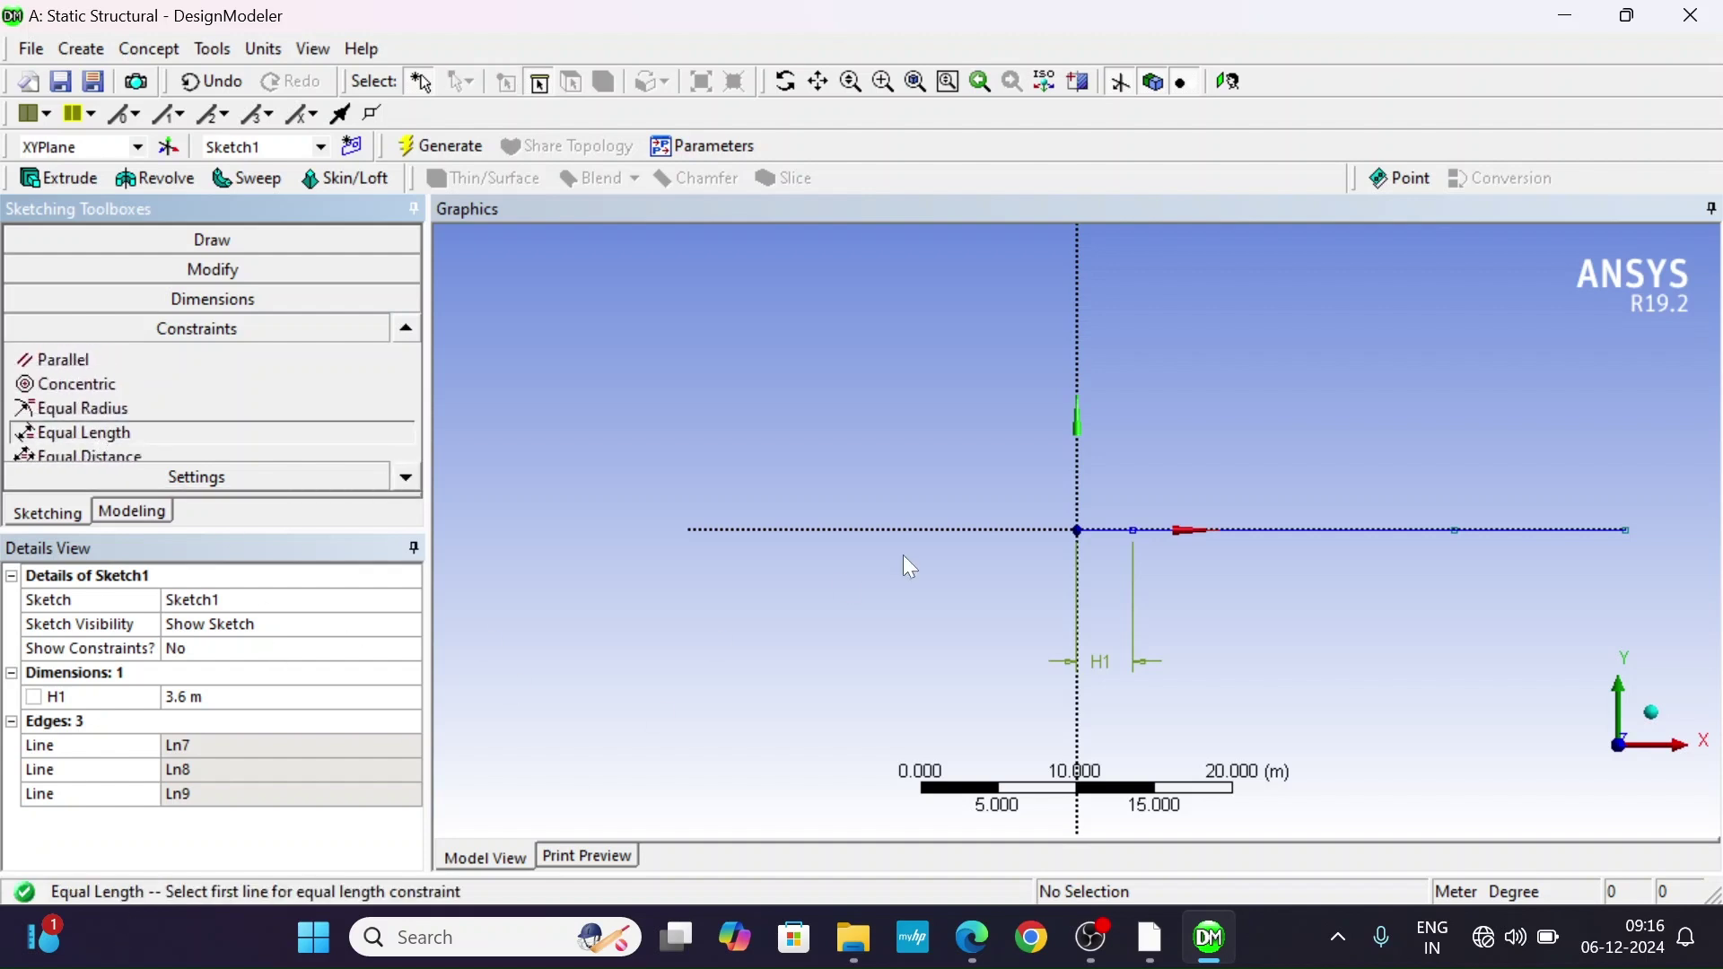
pyautogui.click(1108, 531)
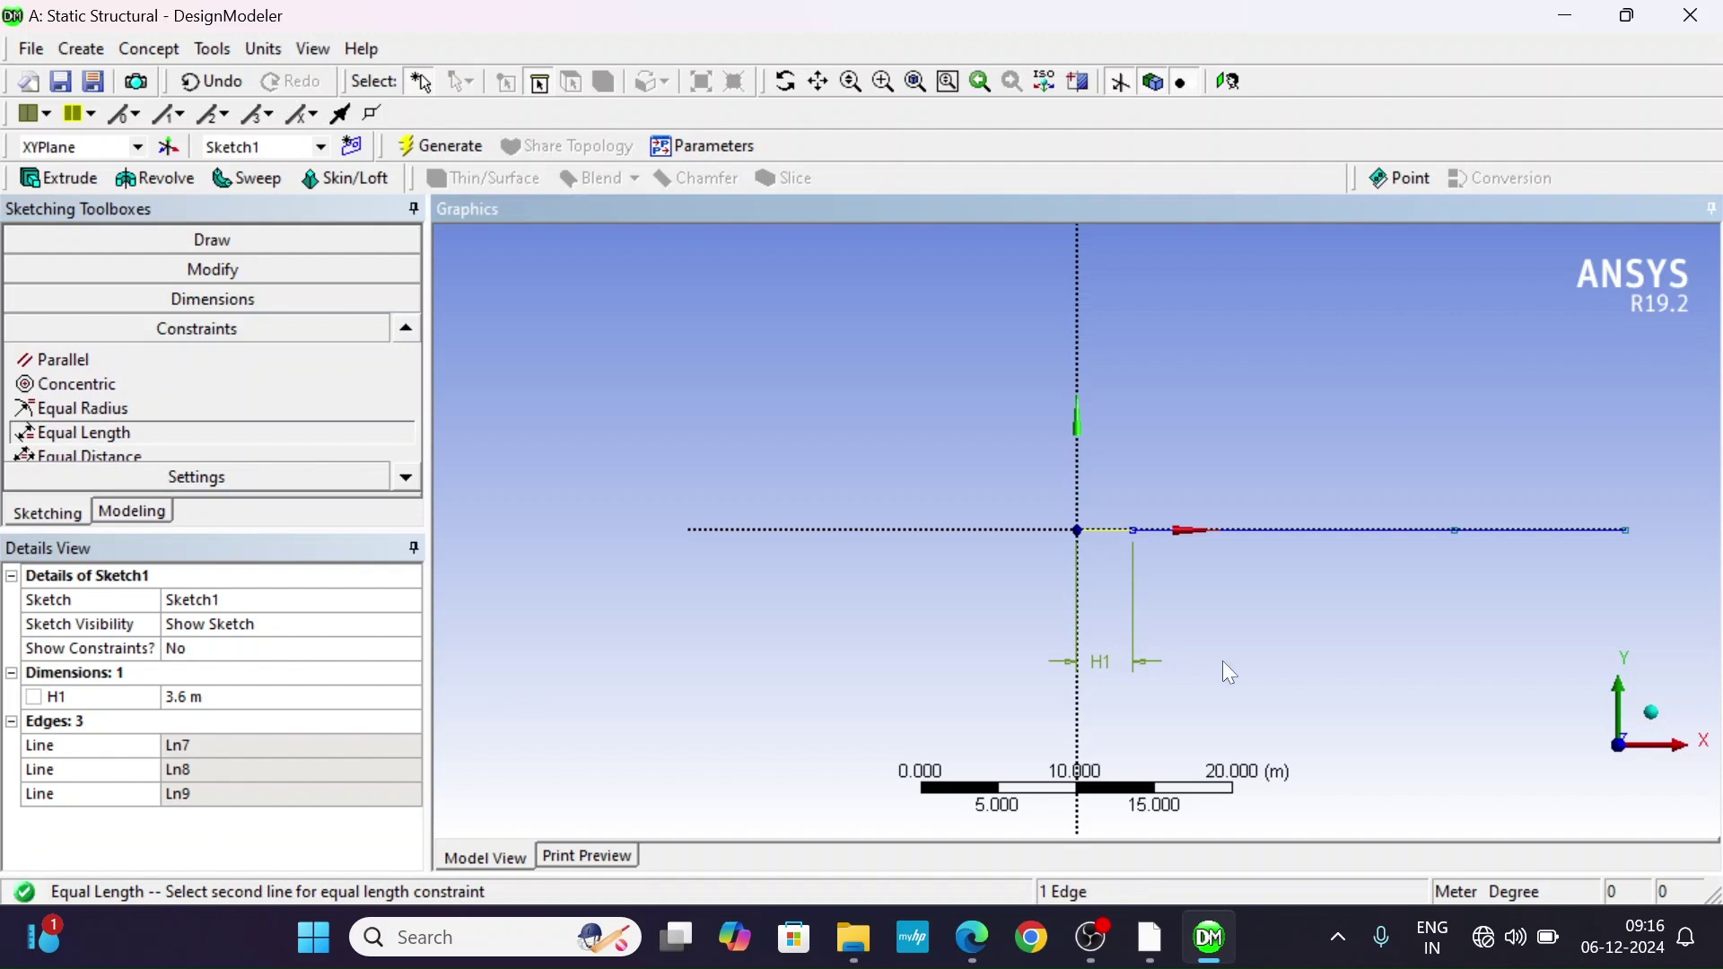
pyautogui.click(1275, 535)
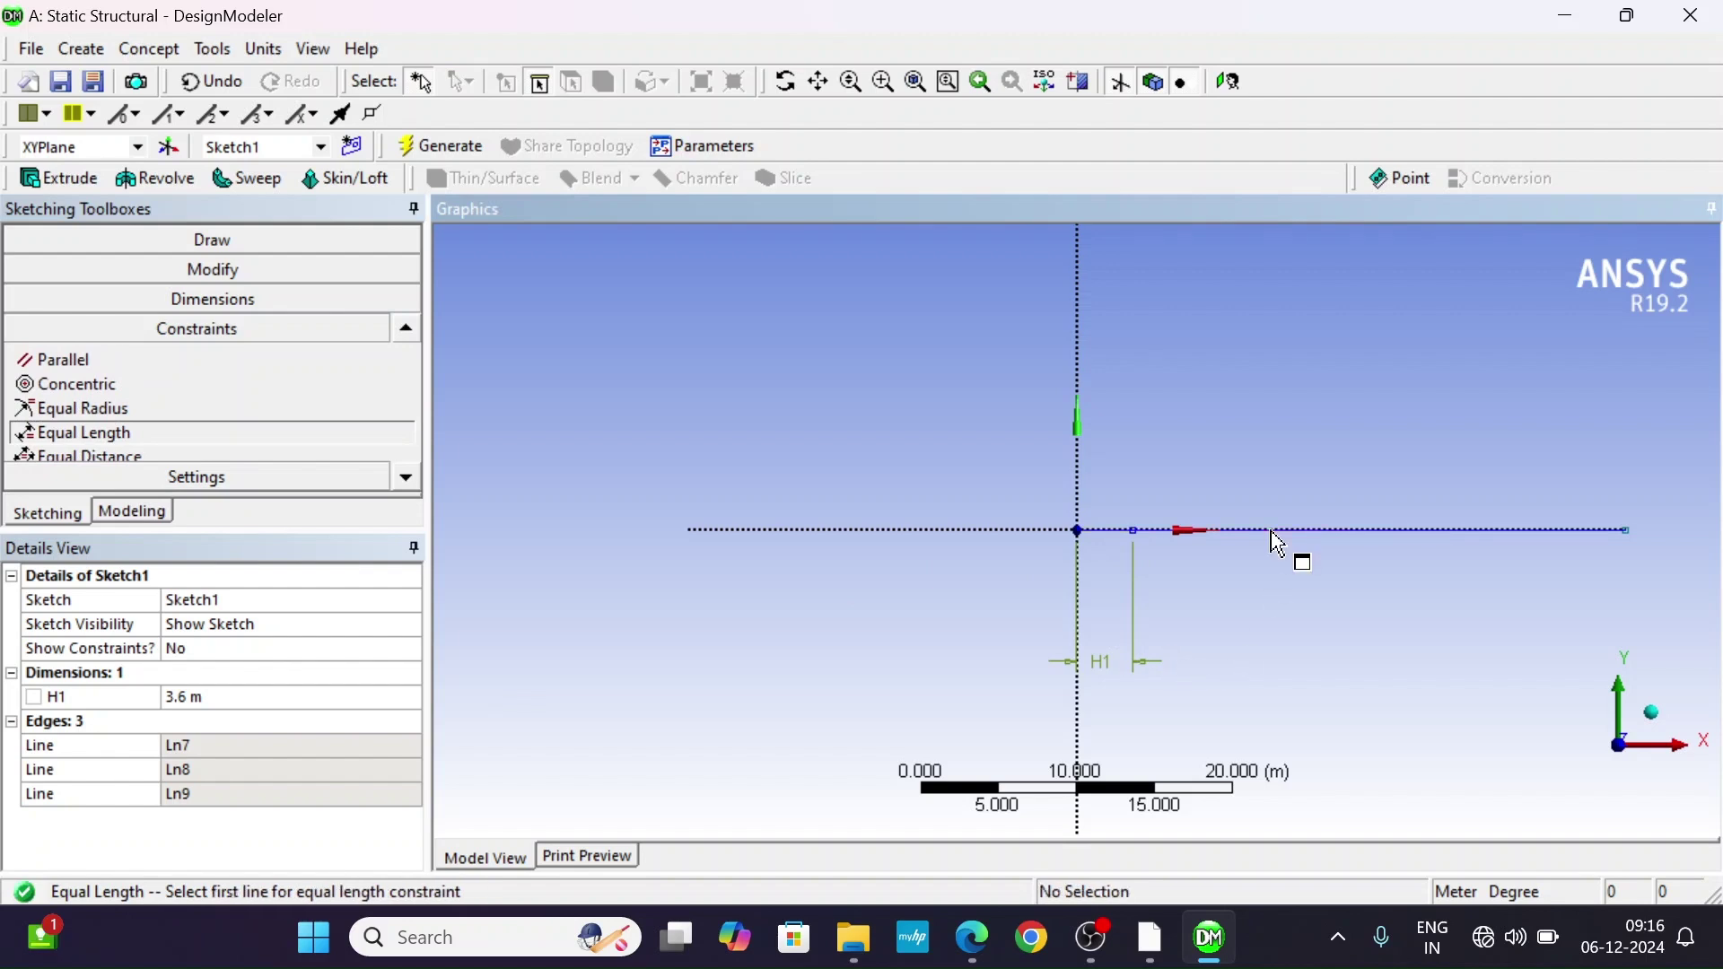
# Make the third bottom-chord segment equal in length to the first one with an Equal Length constraint.
pyautogui.scroll(3, 1157, 547)
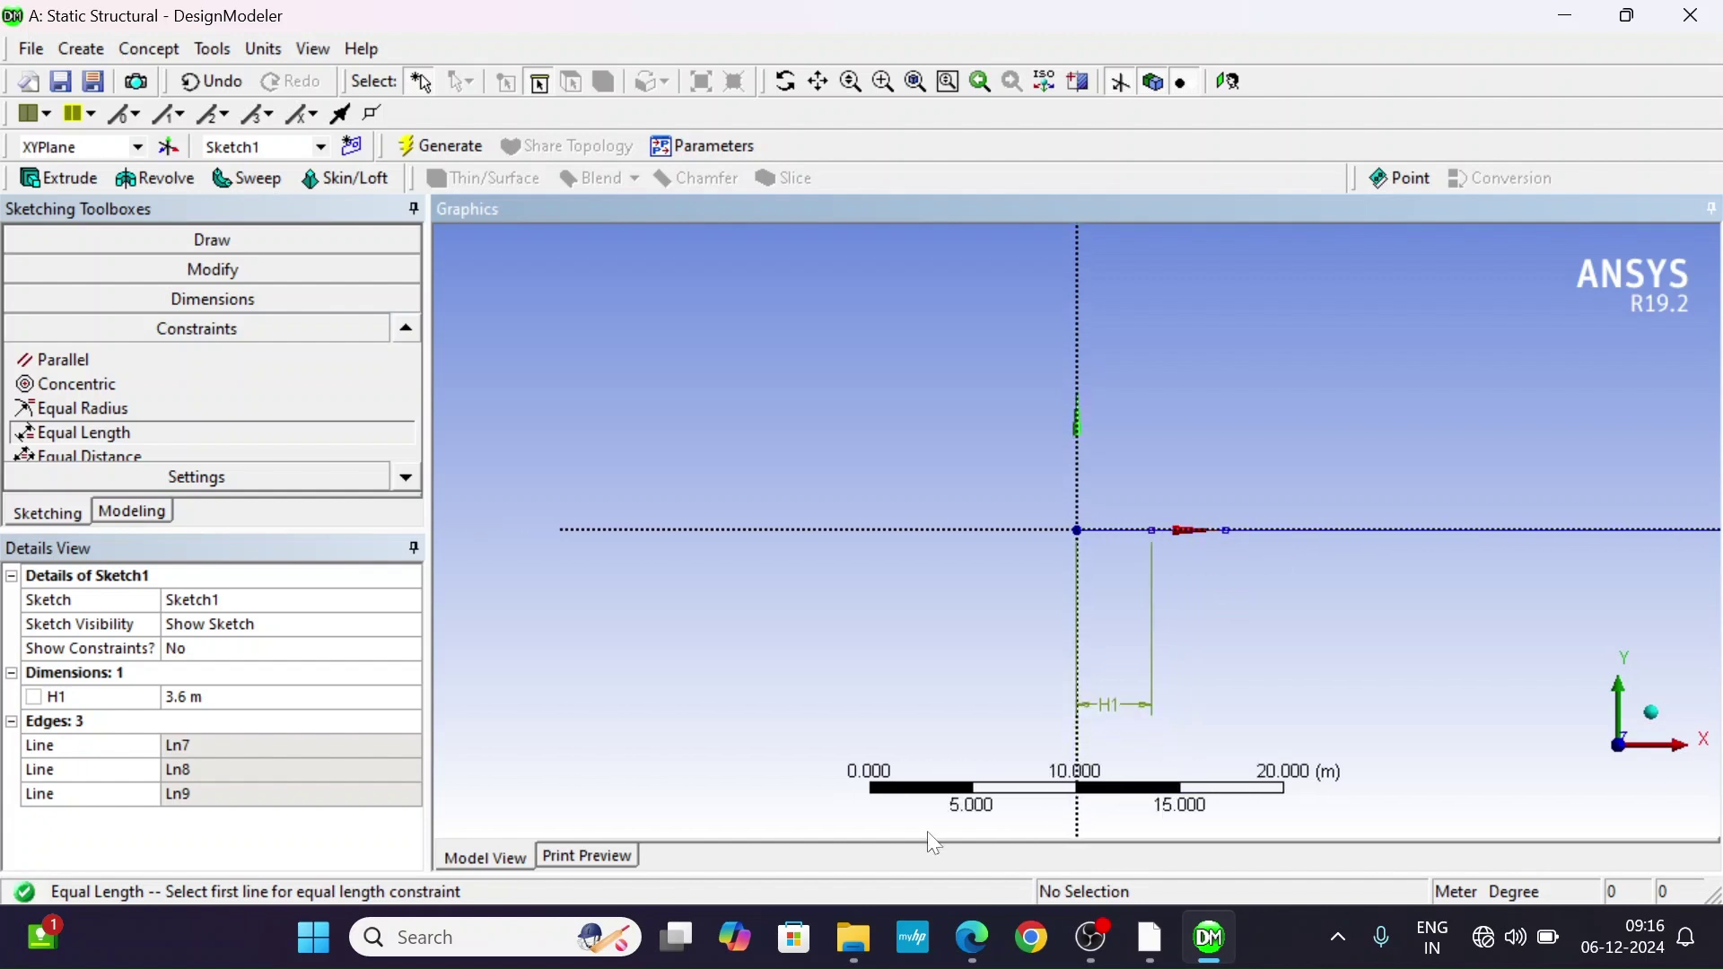
pyautogui.click(1129, 538)
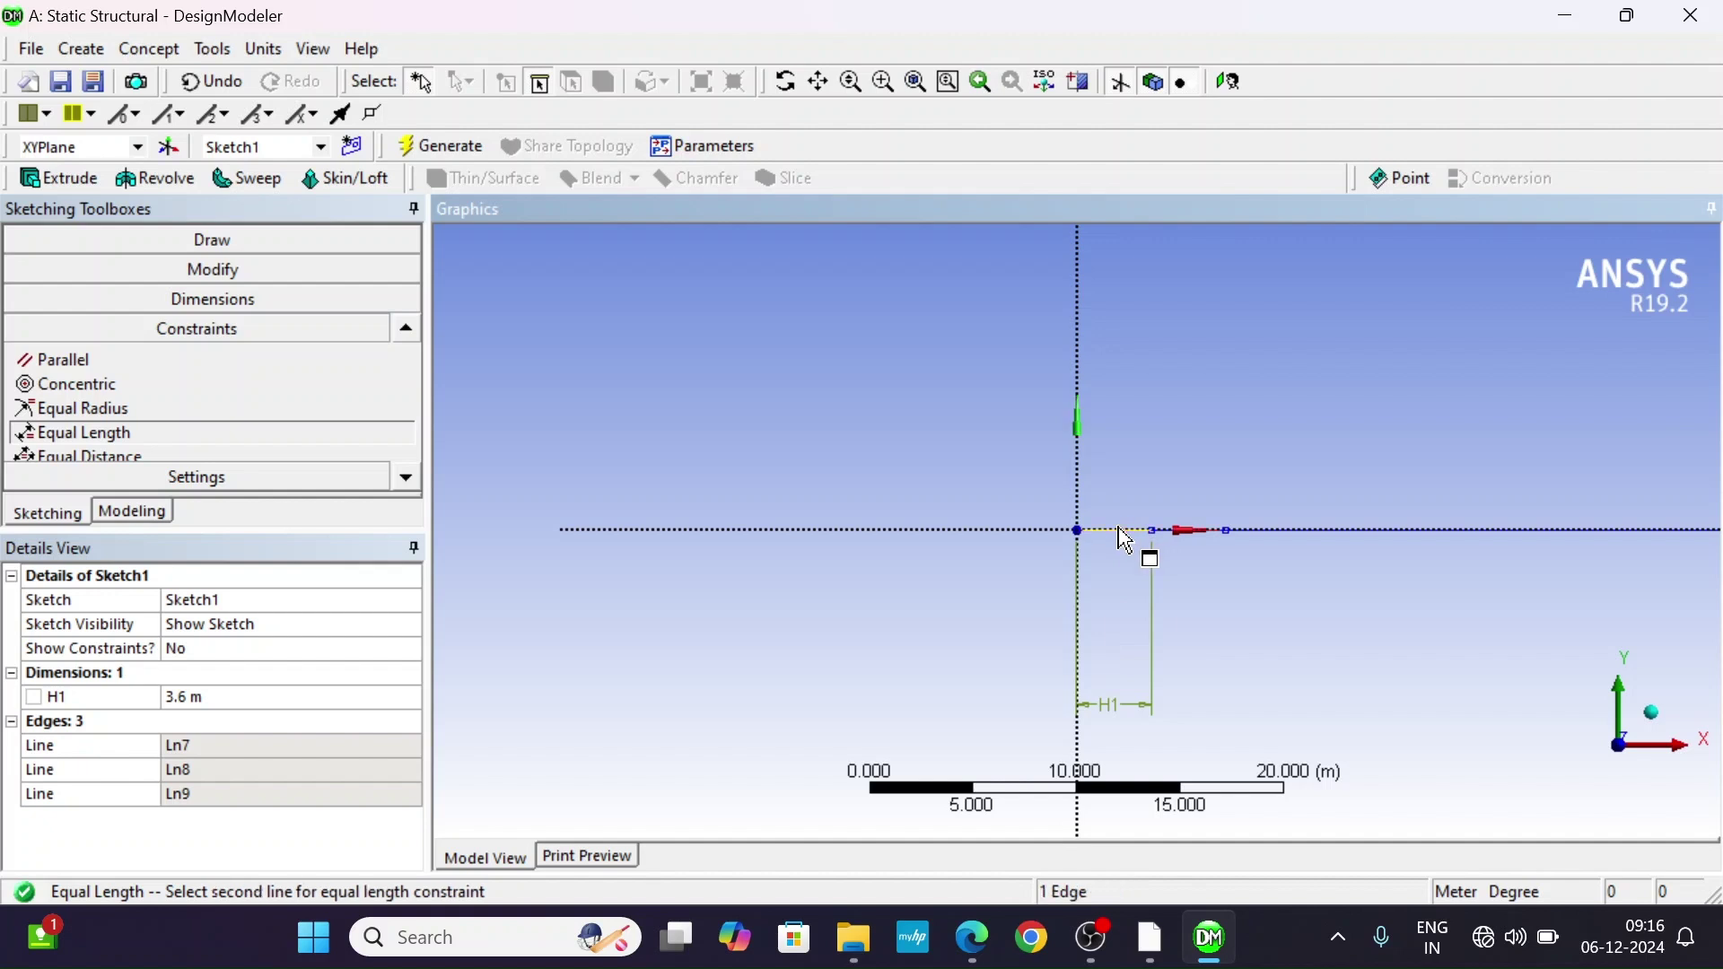
pyautogui.click(1363, 535)
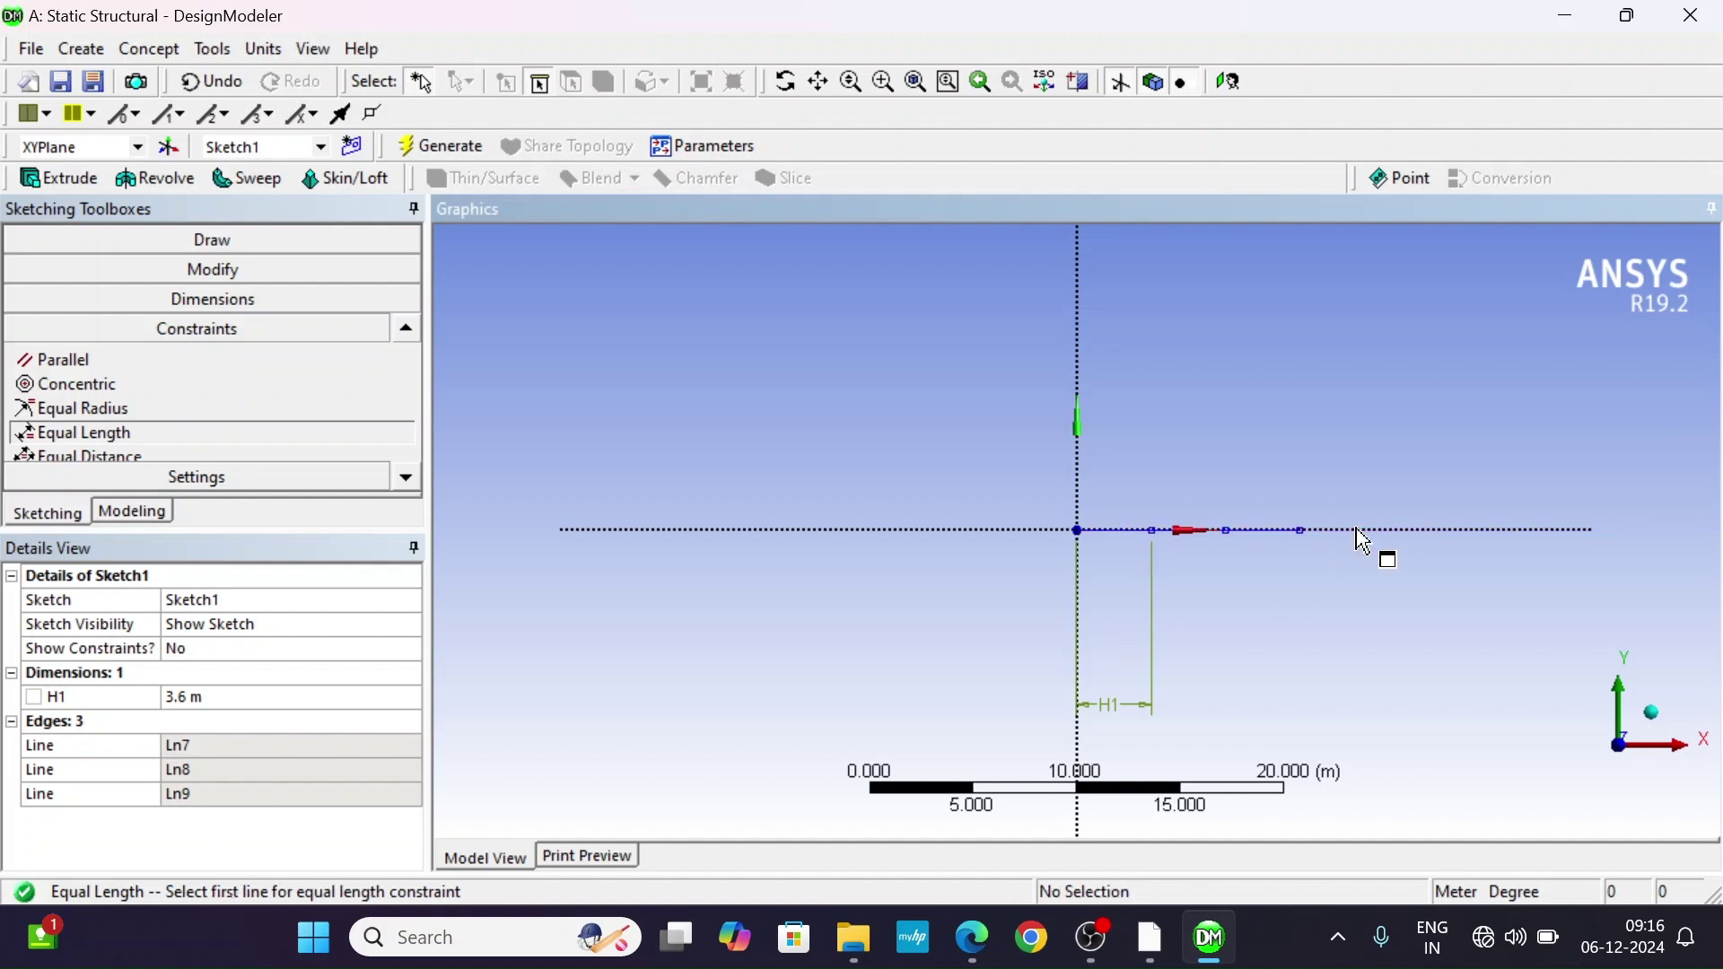
# Sketch the truss diagonals as an open zigzag polyline from the origin through each bottom-chord node, with three peaks about 3.8 to 4 m high.
pyautogui.scroll(2, 1301, 628)
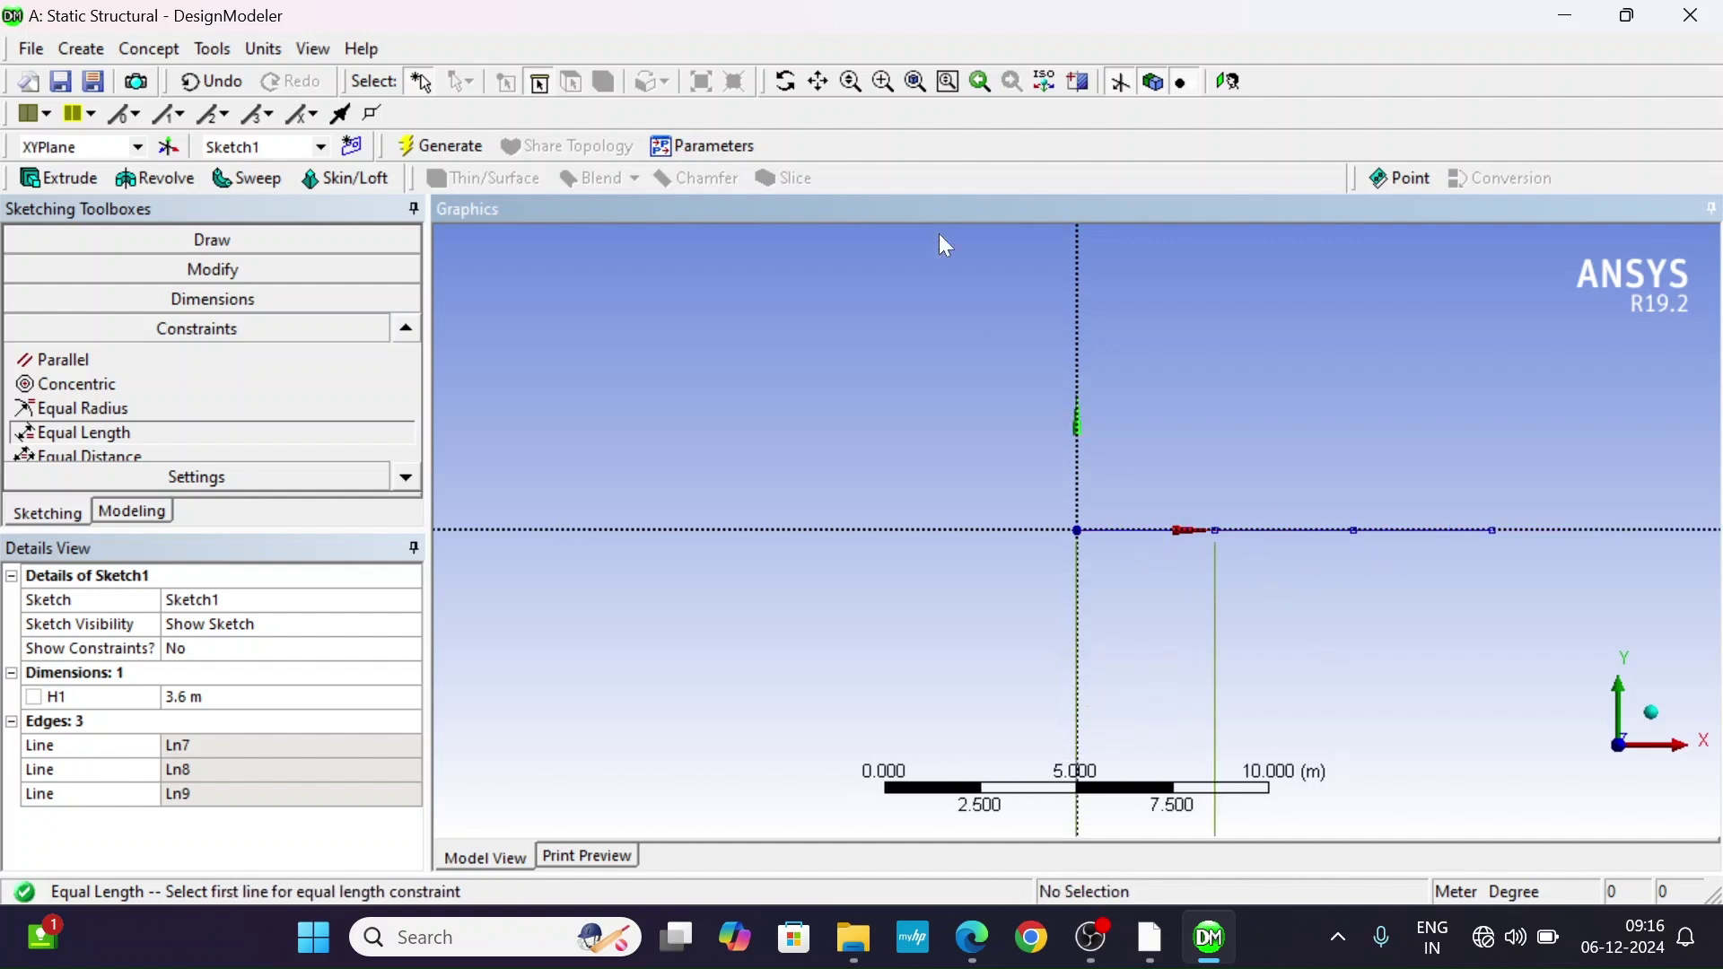
pyautogui.click(915, 82)
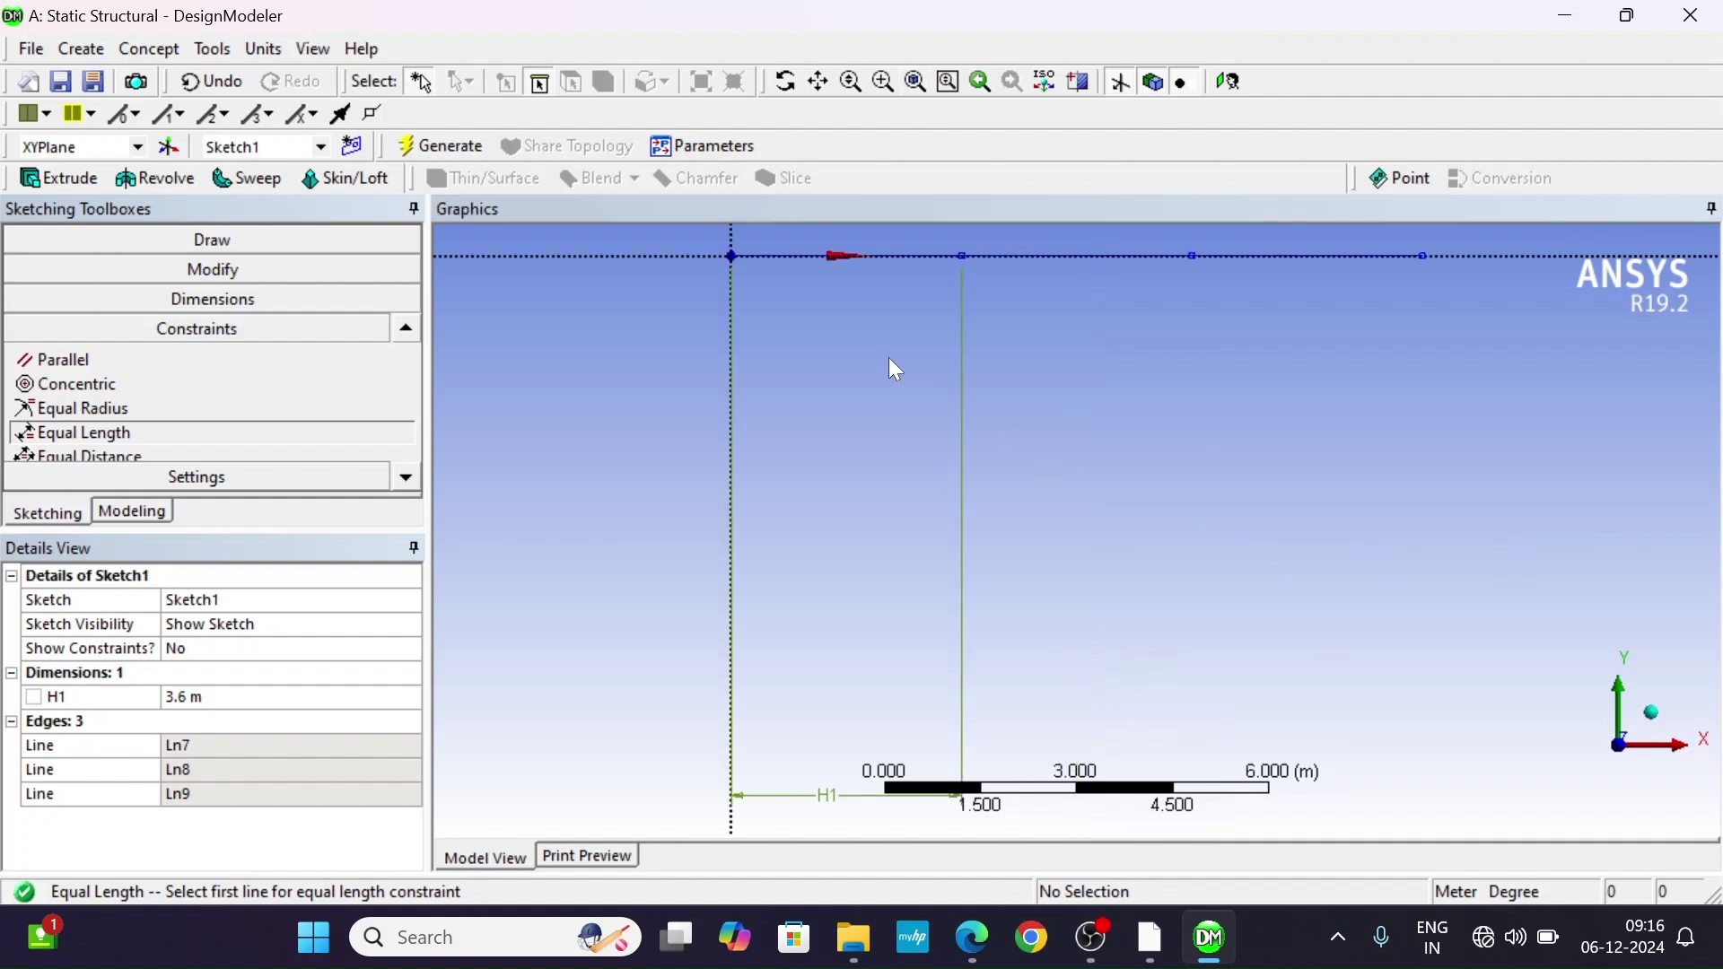
pyautogui.click(820, 82)
pyautogui.moveTo(1000, 427); pyautogui.dragTo(968, 848)
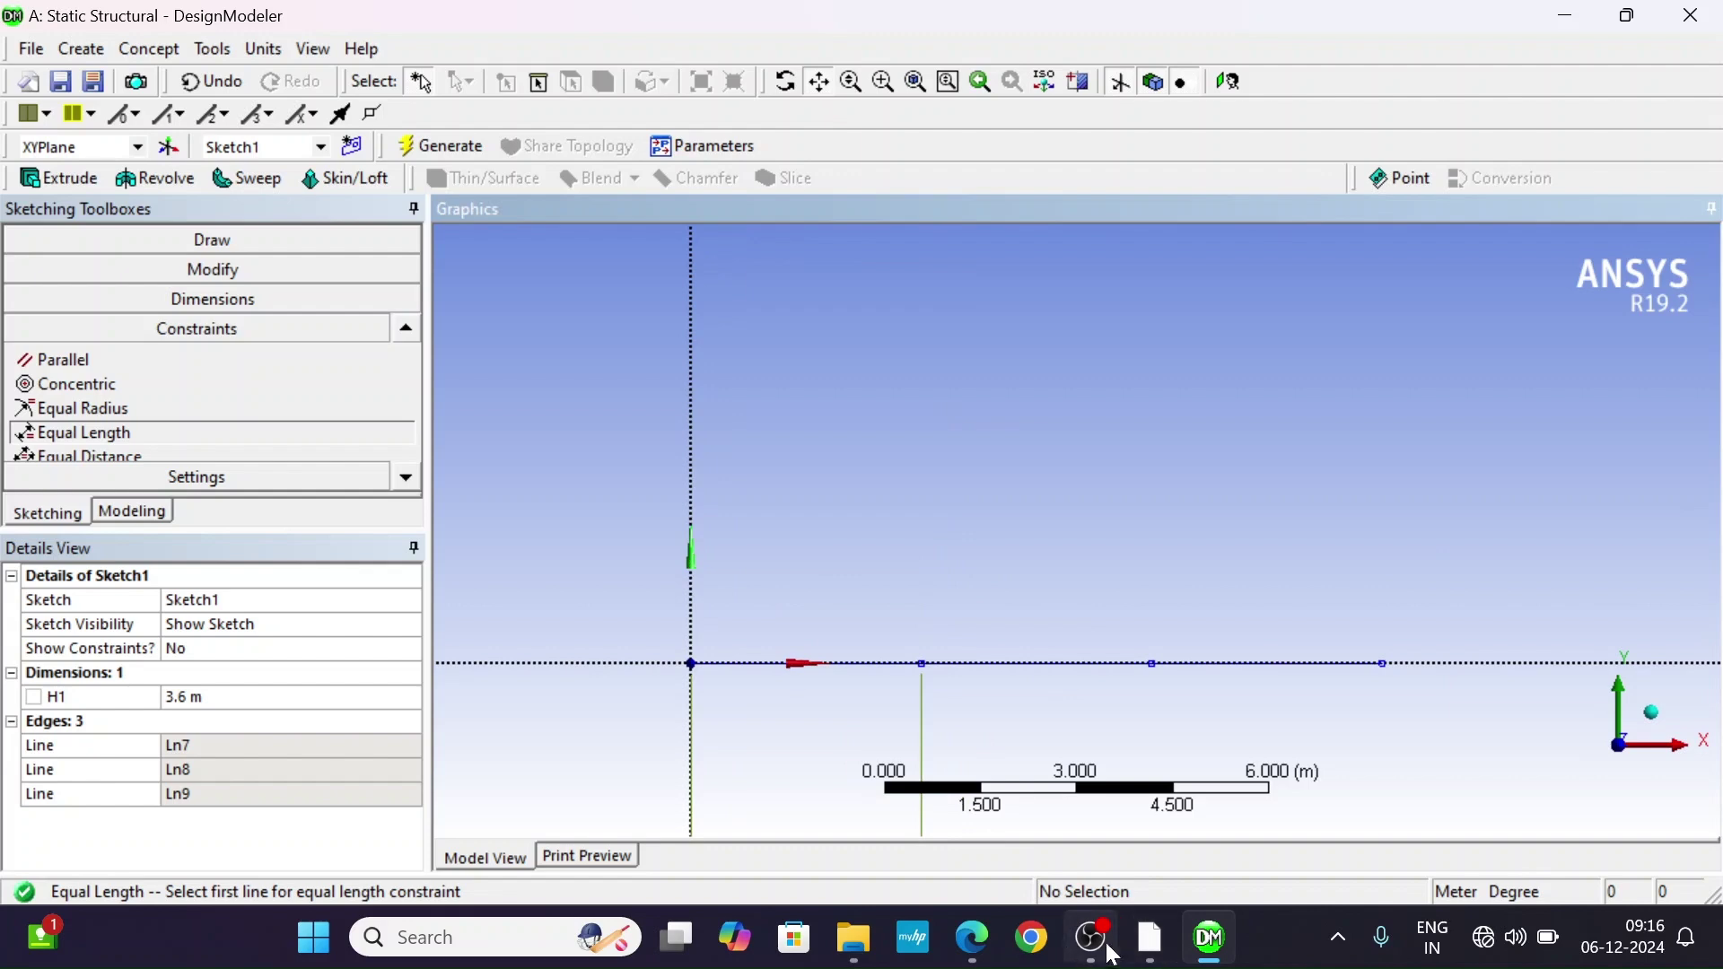
pyautogui.click(973, 951)
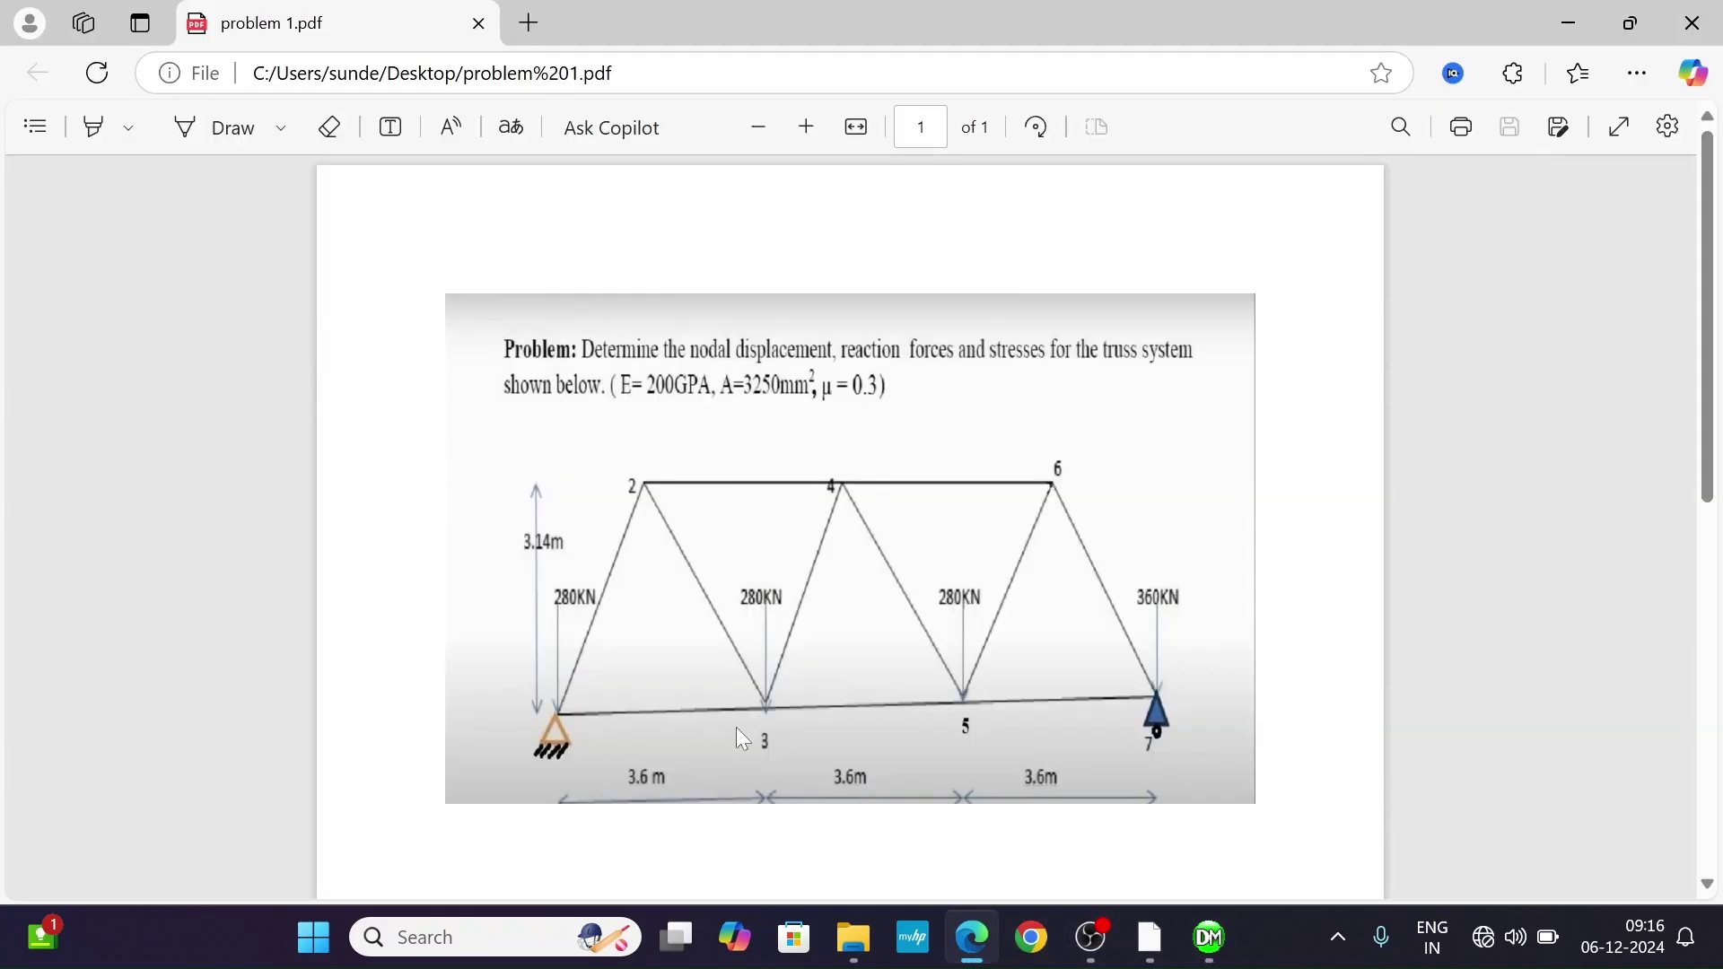
pyautogui.click(1209, 937)
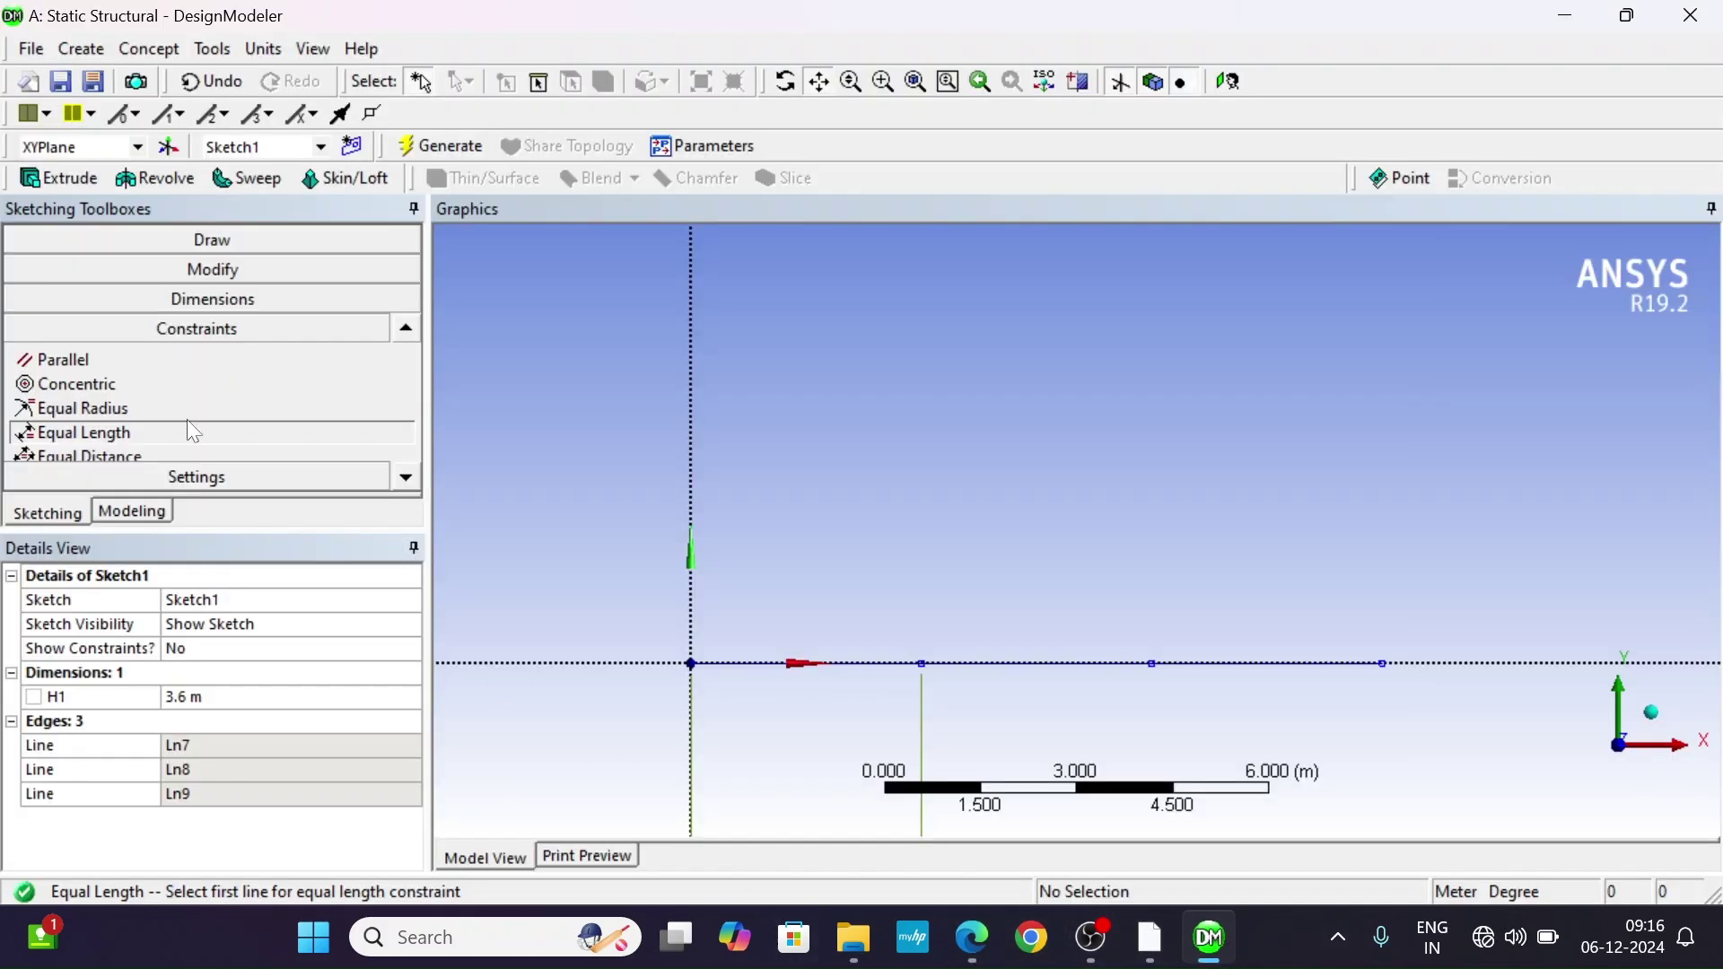
pyautogui.click(197, 241)
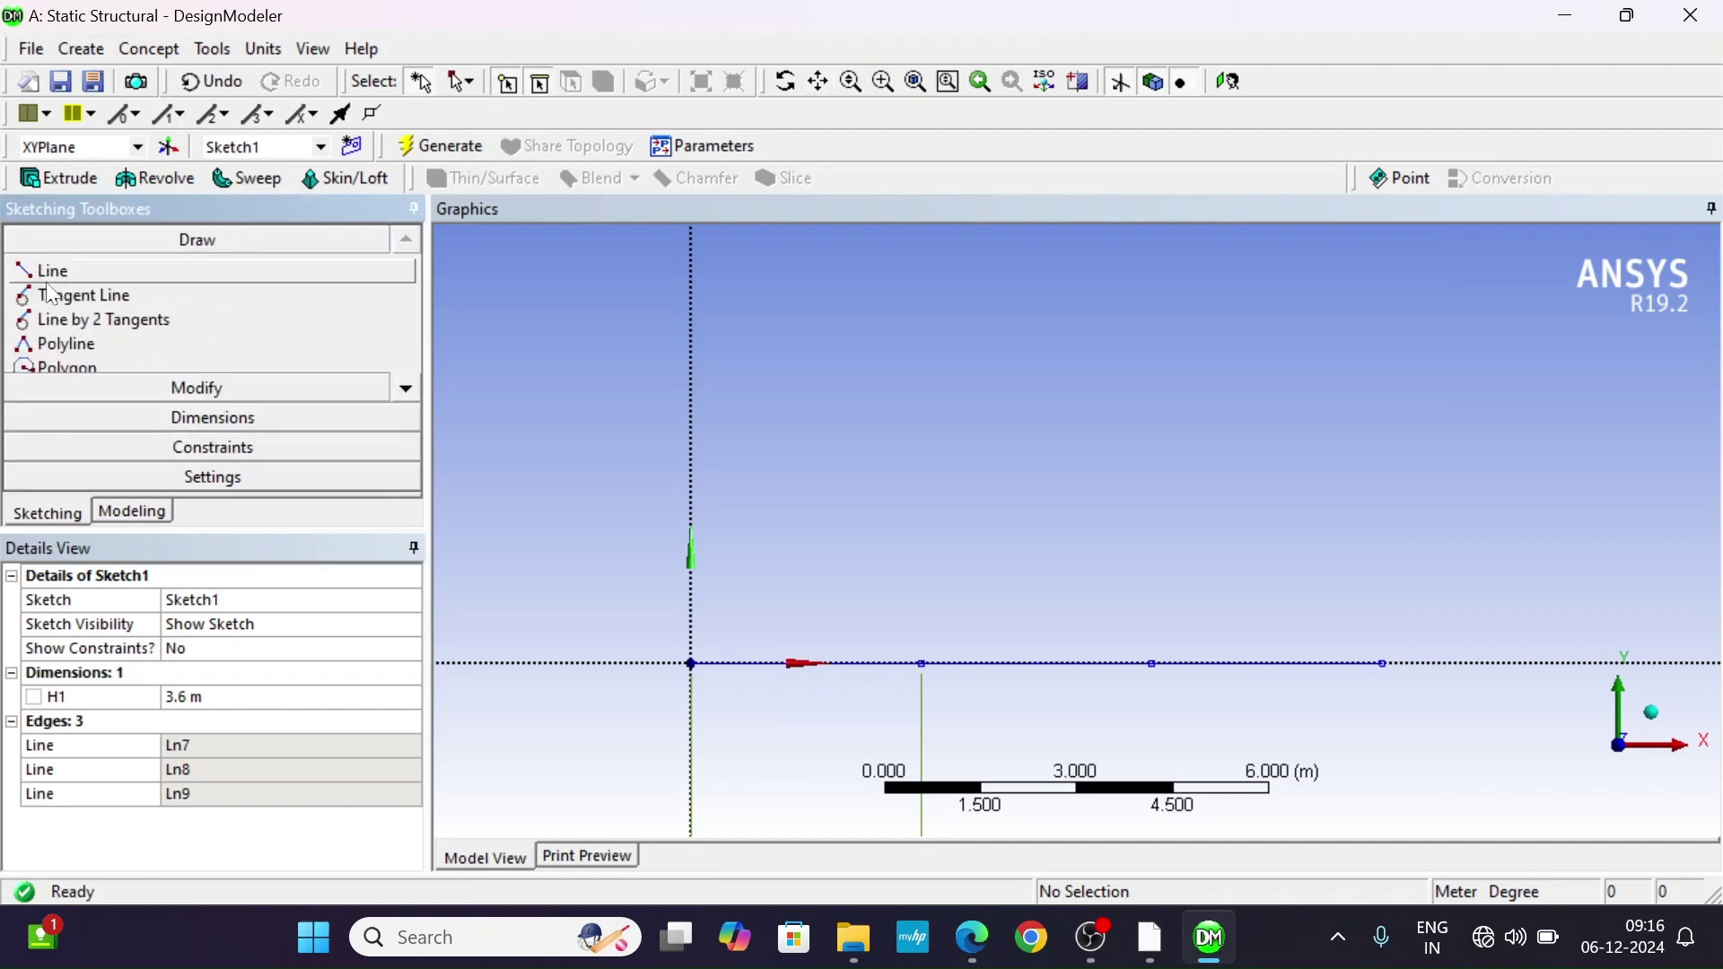
pyautogui.click(85, 347)
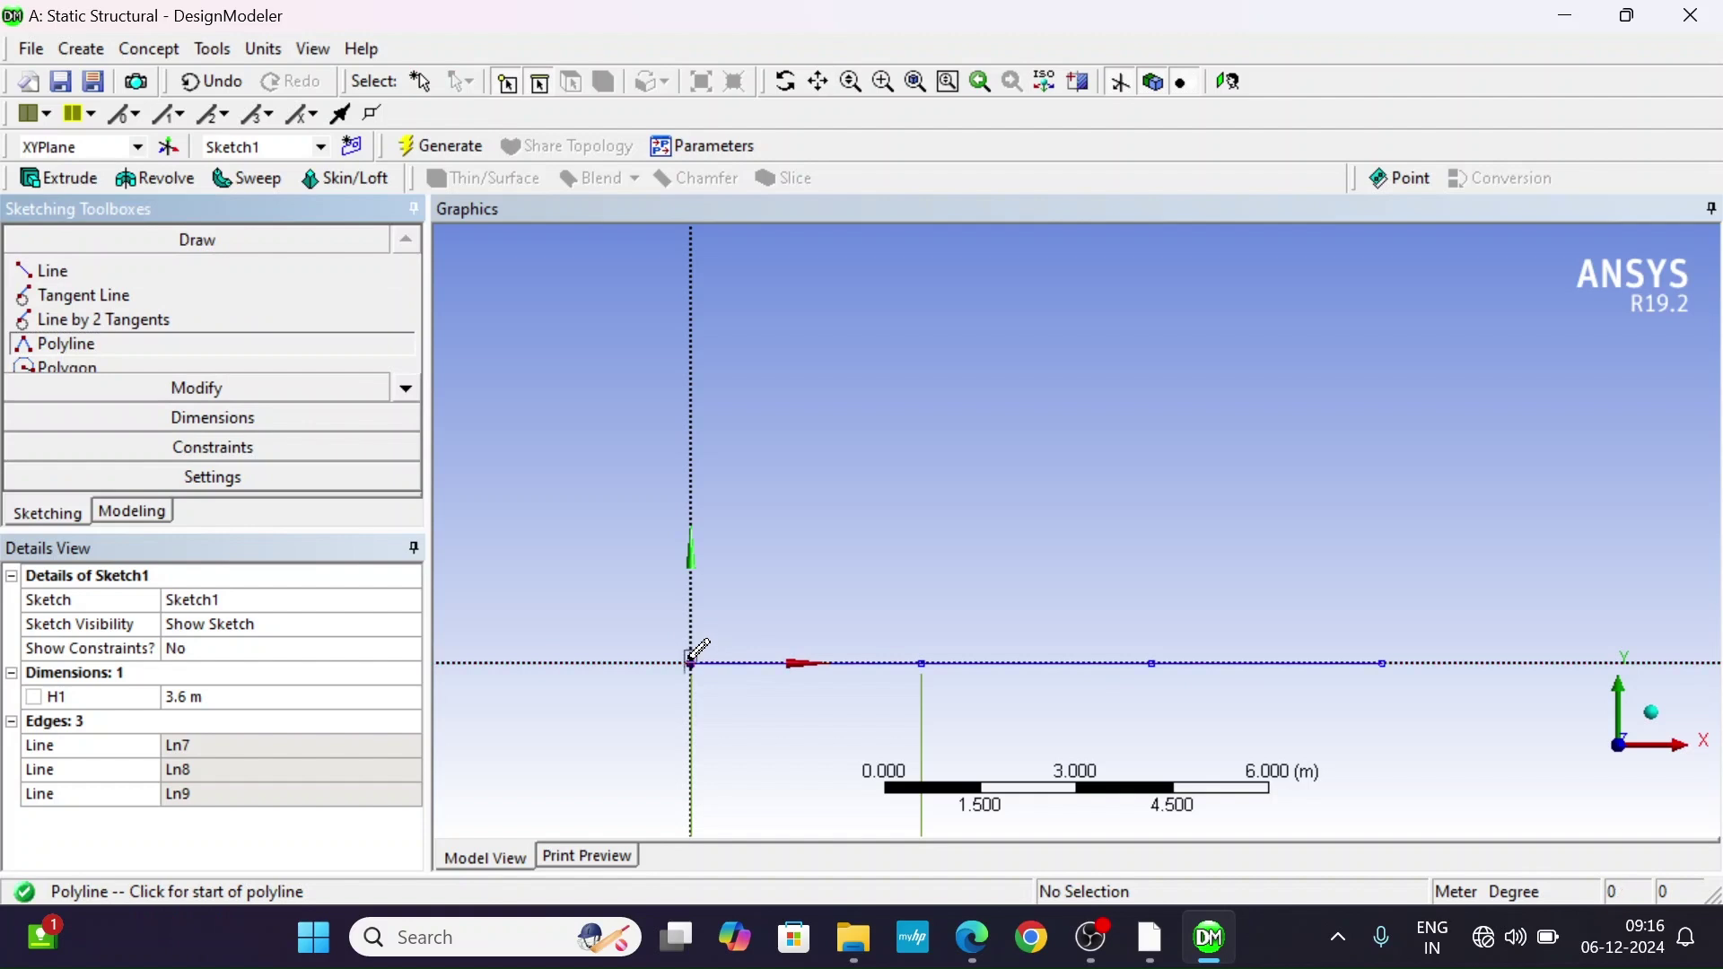
pyautogui.click(691, 663)
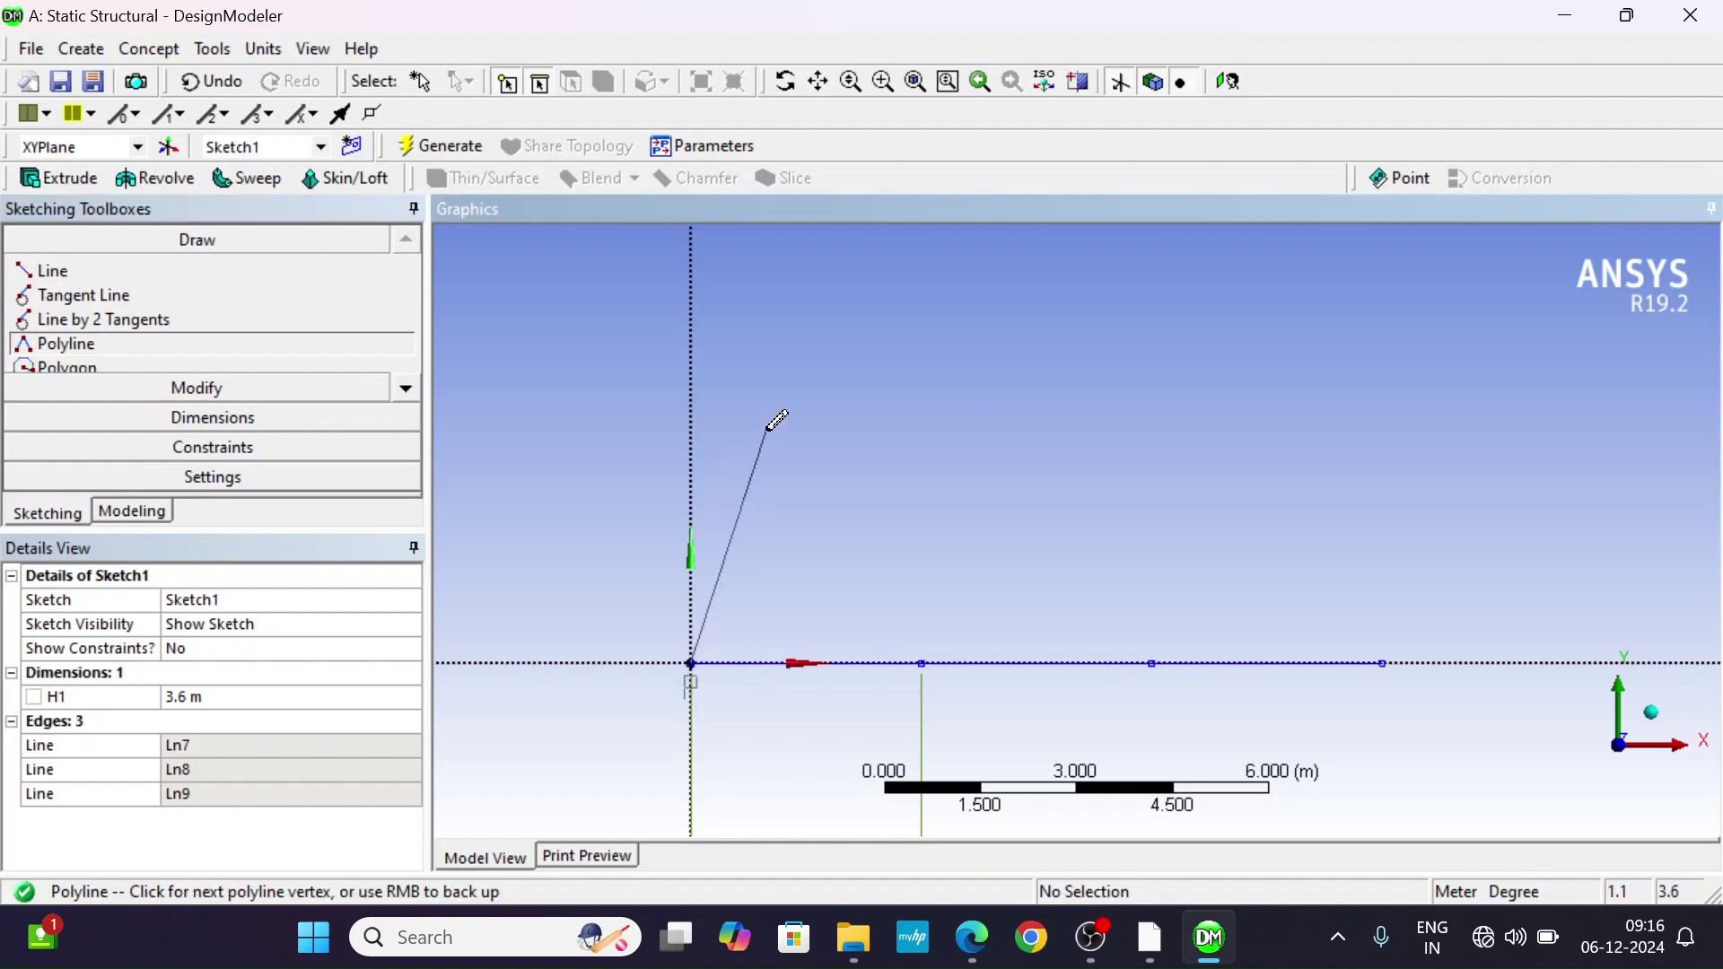
pyautogui.click(776, 419)
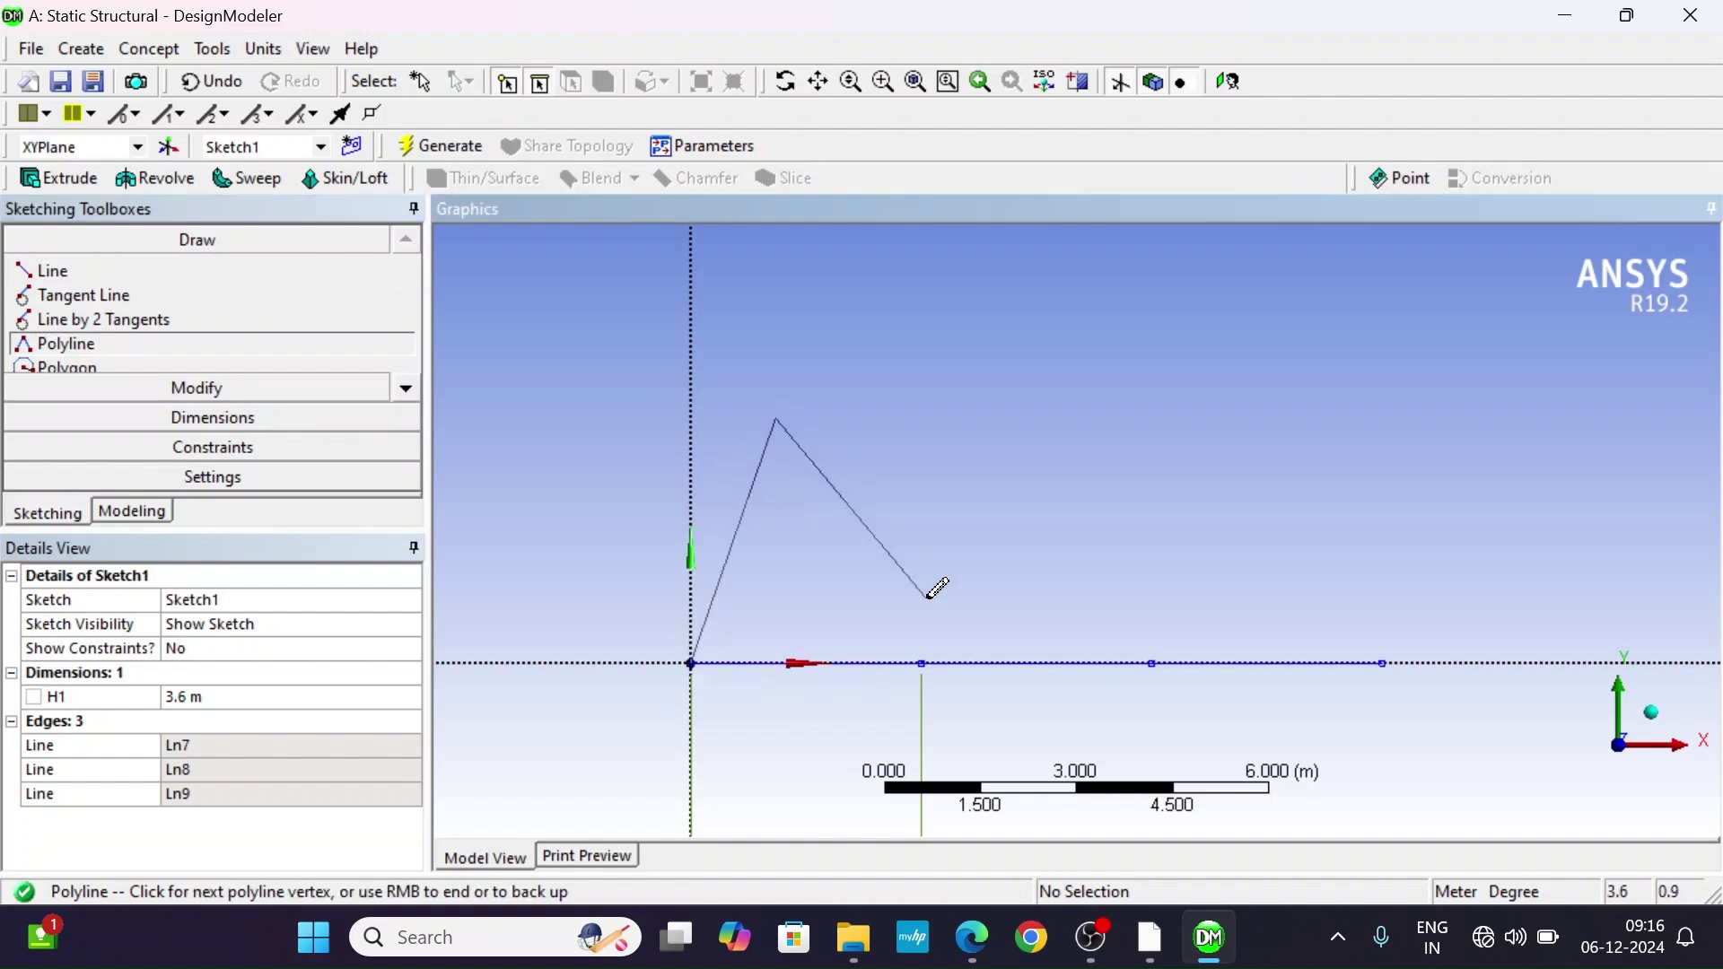
pyautogui.click(921, 663)
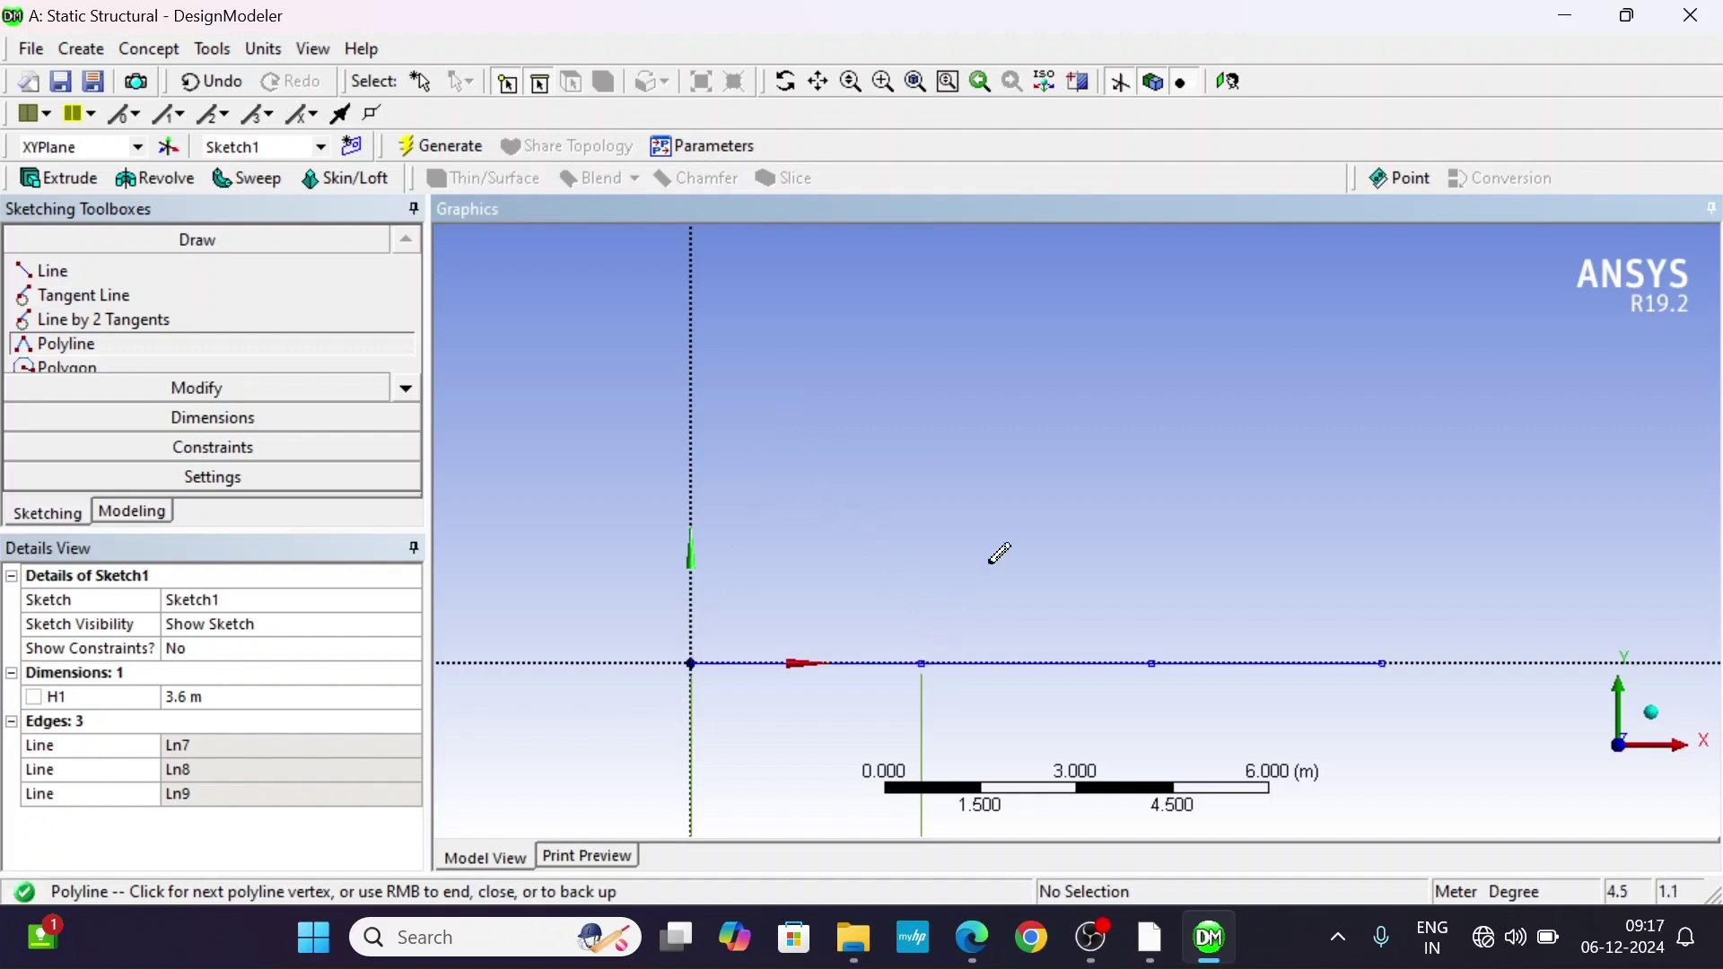
pyautogui.click(1001, 417)
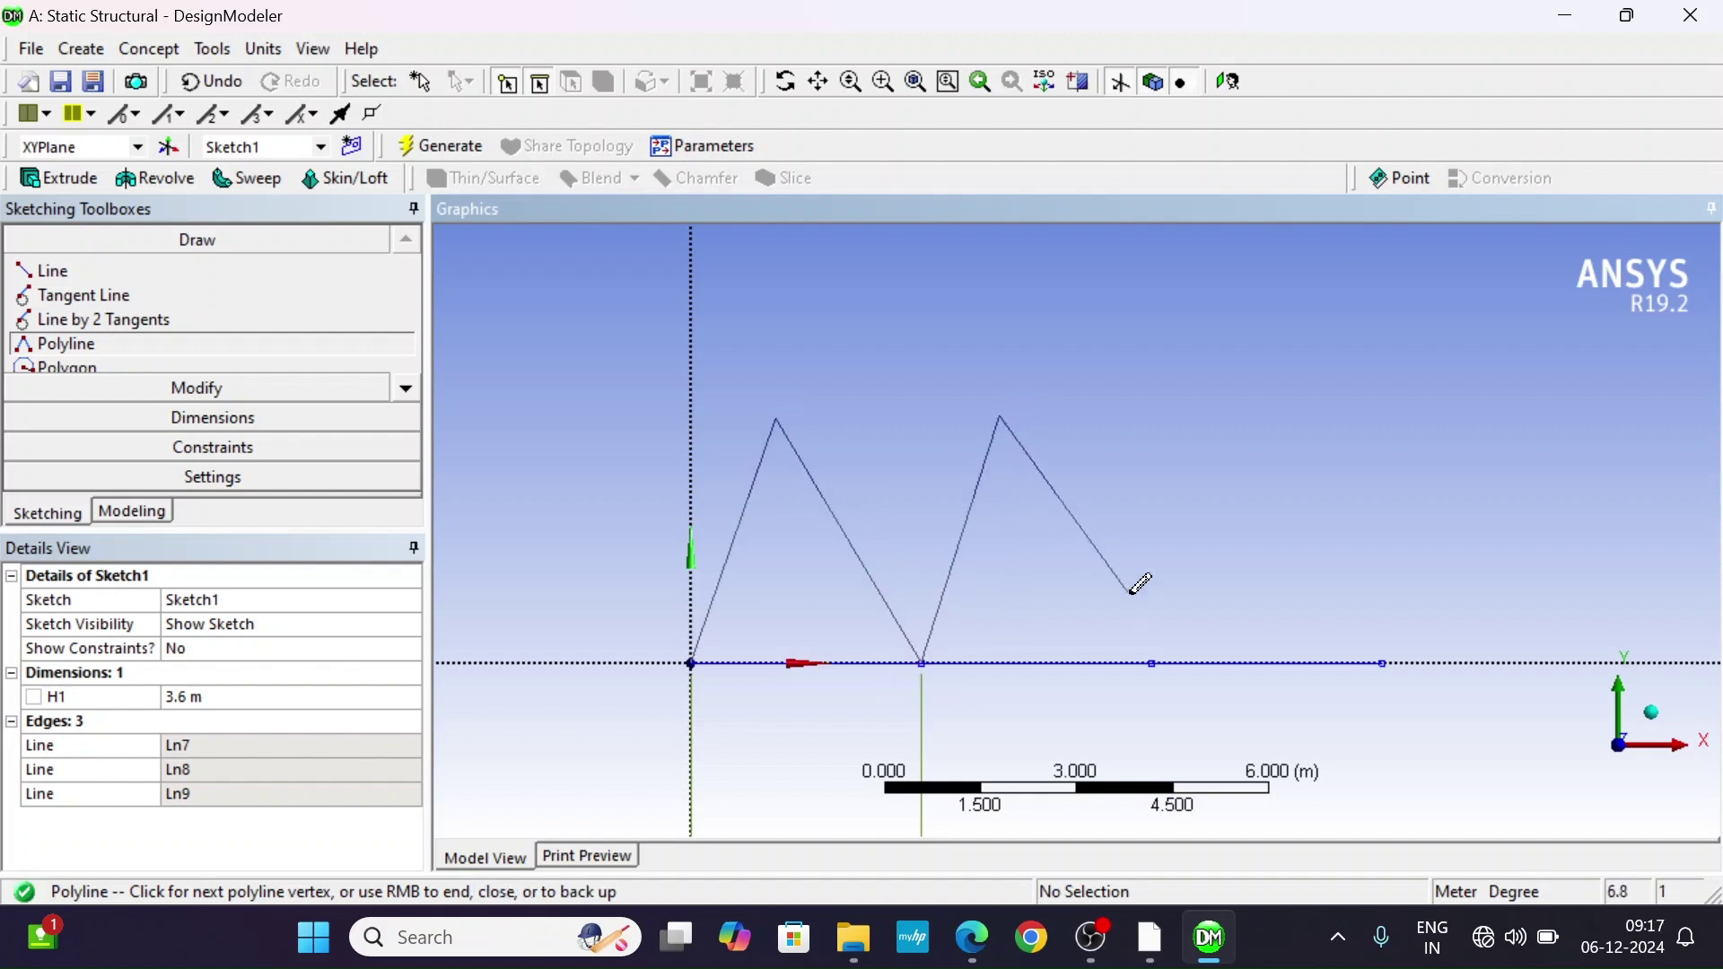
pyautogui.click(1158, 662)
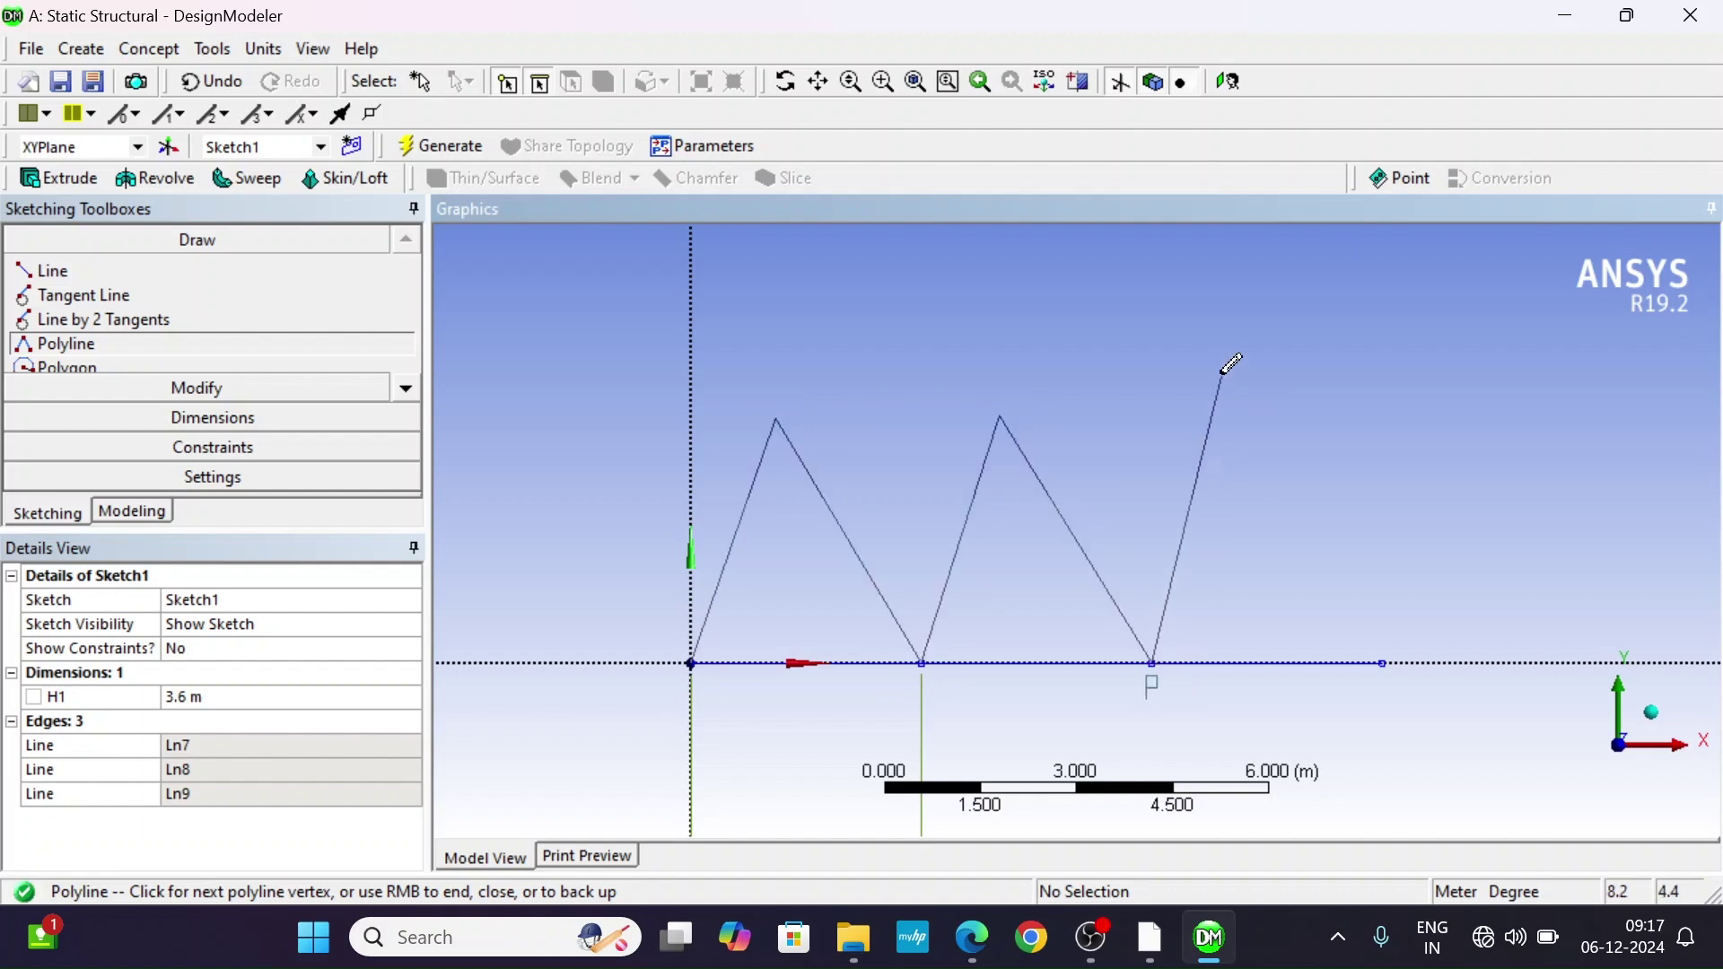
pyautogui.click(1241, 407)
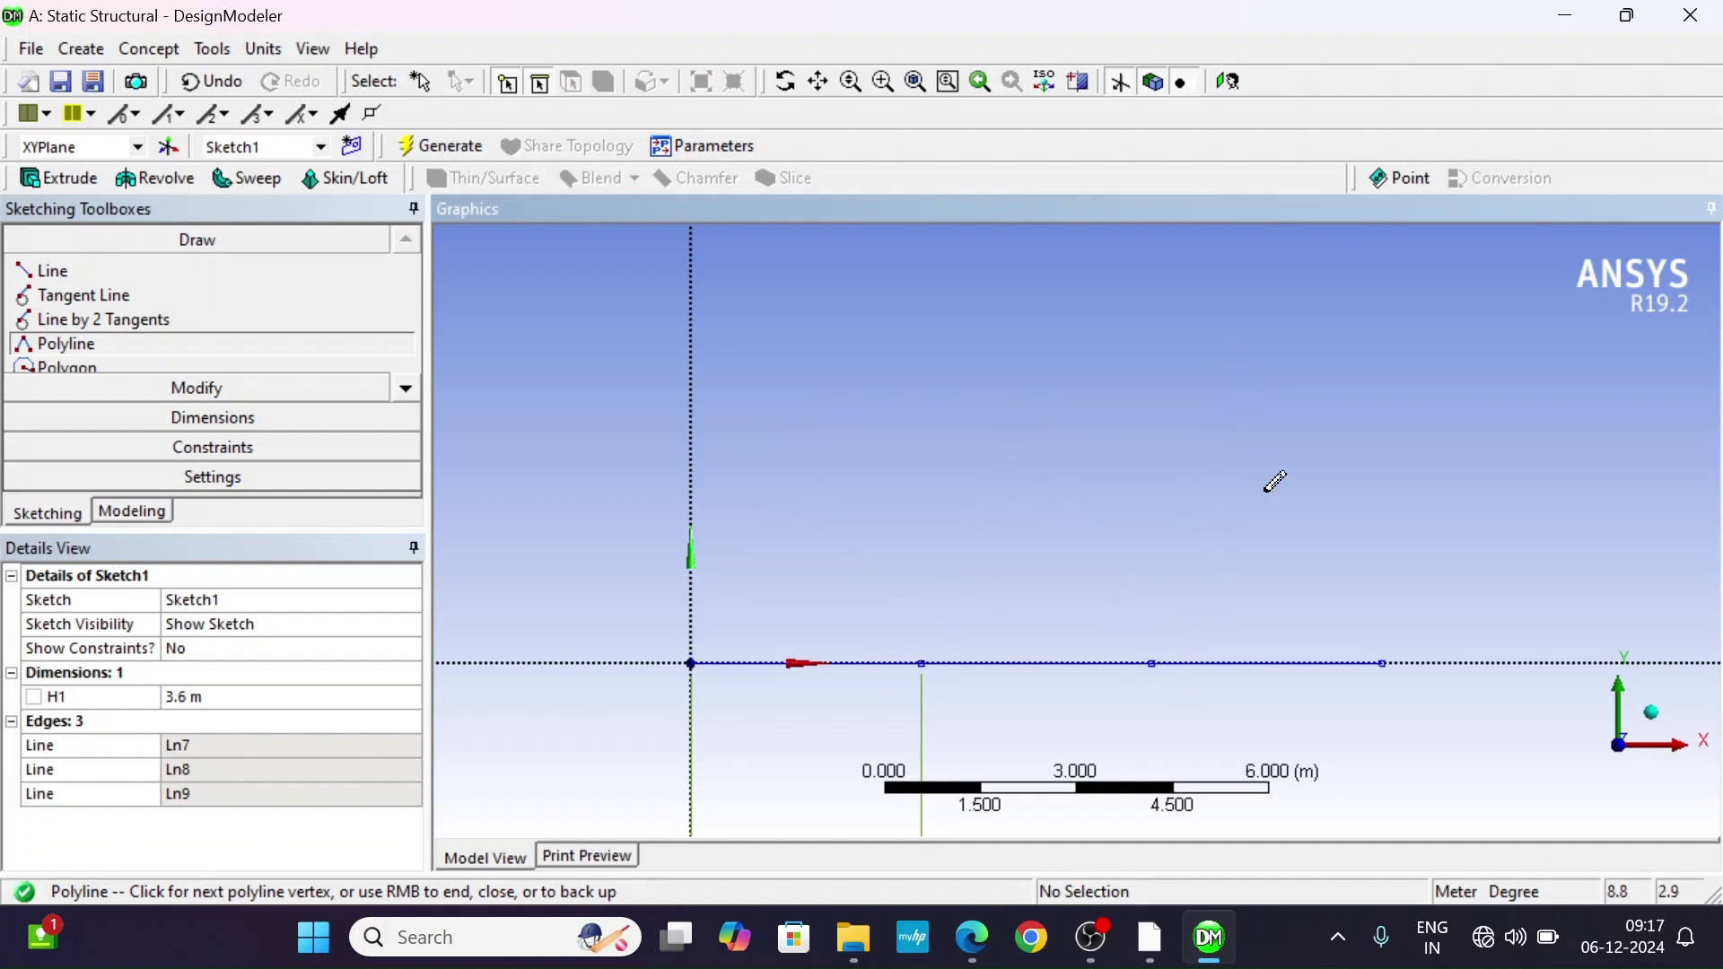
pyautogui.click(1387, 662)
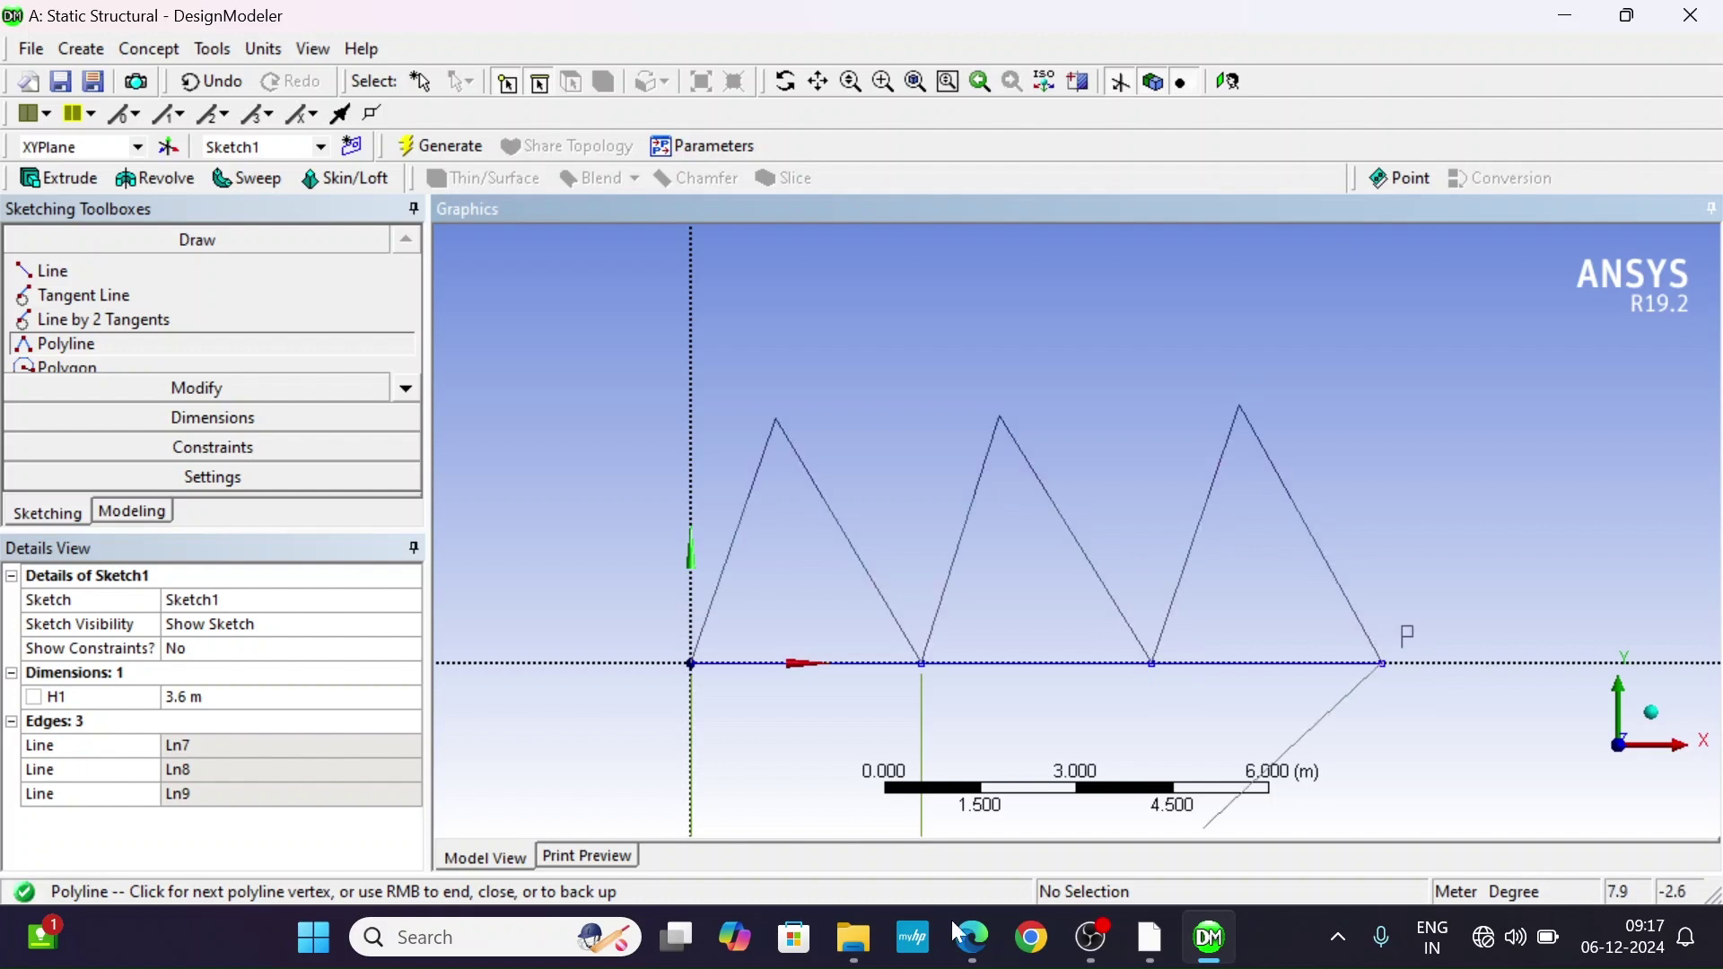
pyautogui.rightClick(1377, 375)
pyautogui.click(1431, 391)
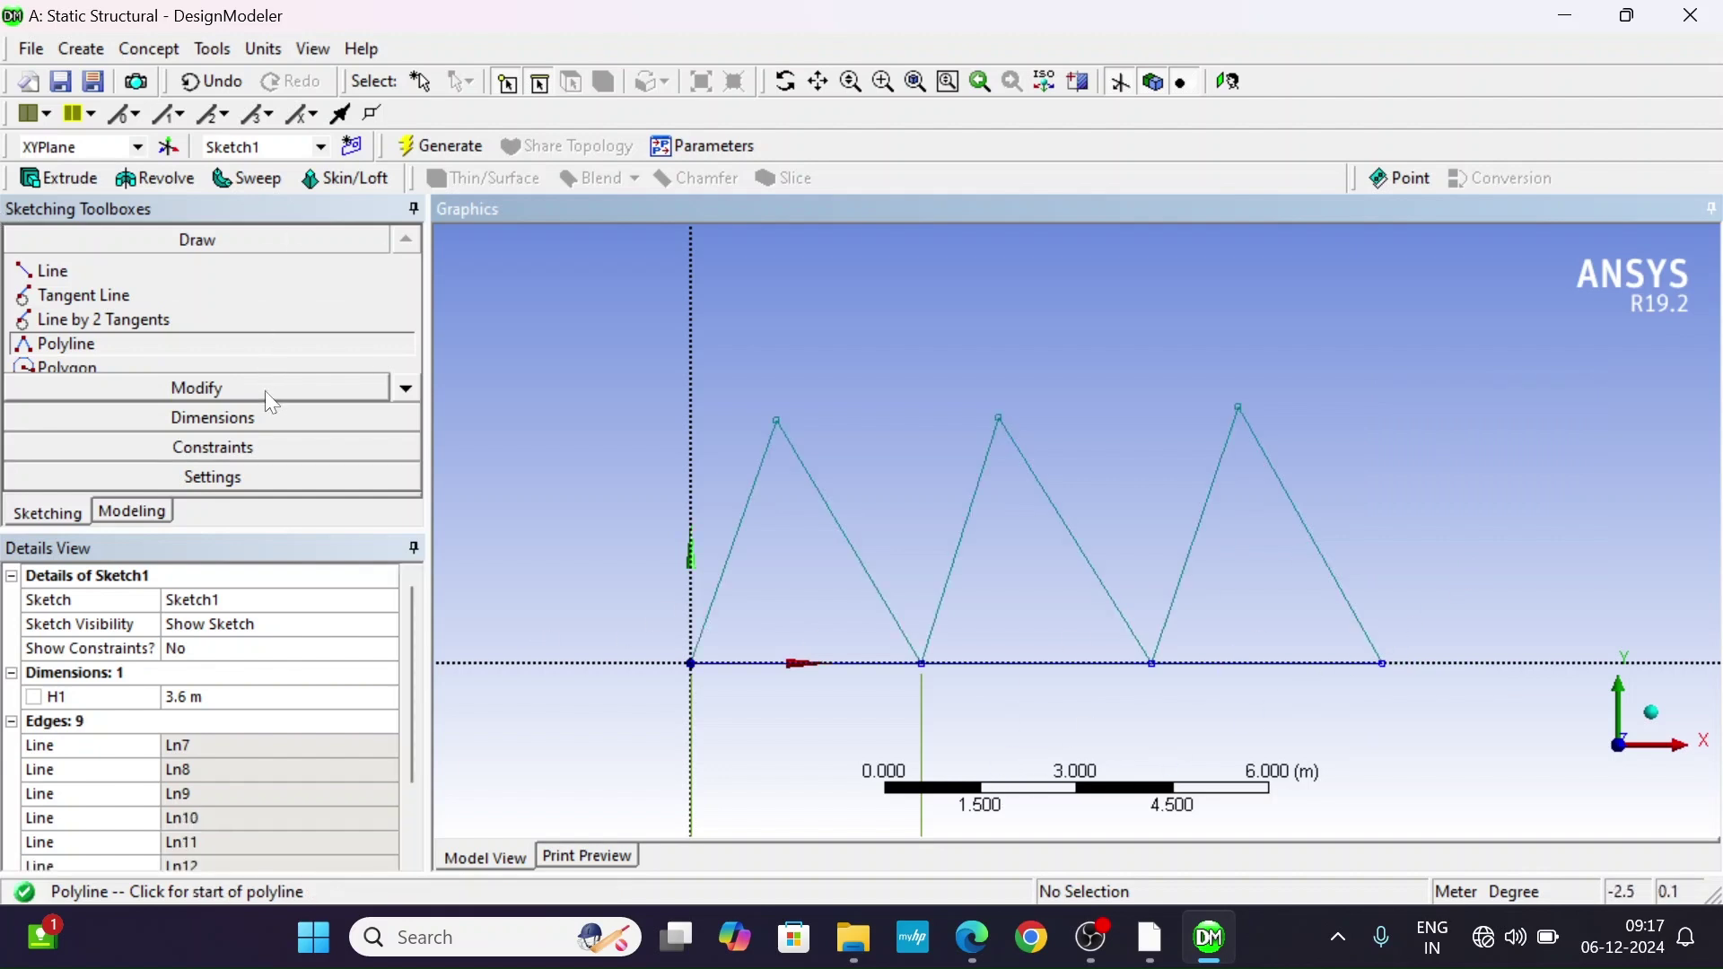
# Check the truss height in the problem PDF, then add a vertical dimension from the origin to the first peak and set it to 3.14 m.
pyautogui.click(213, 417)
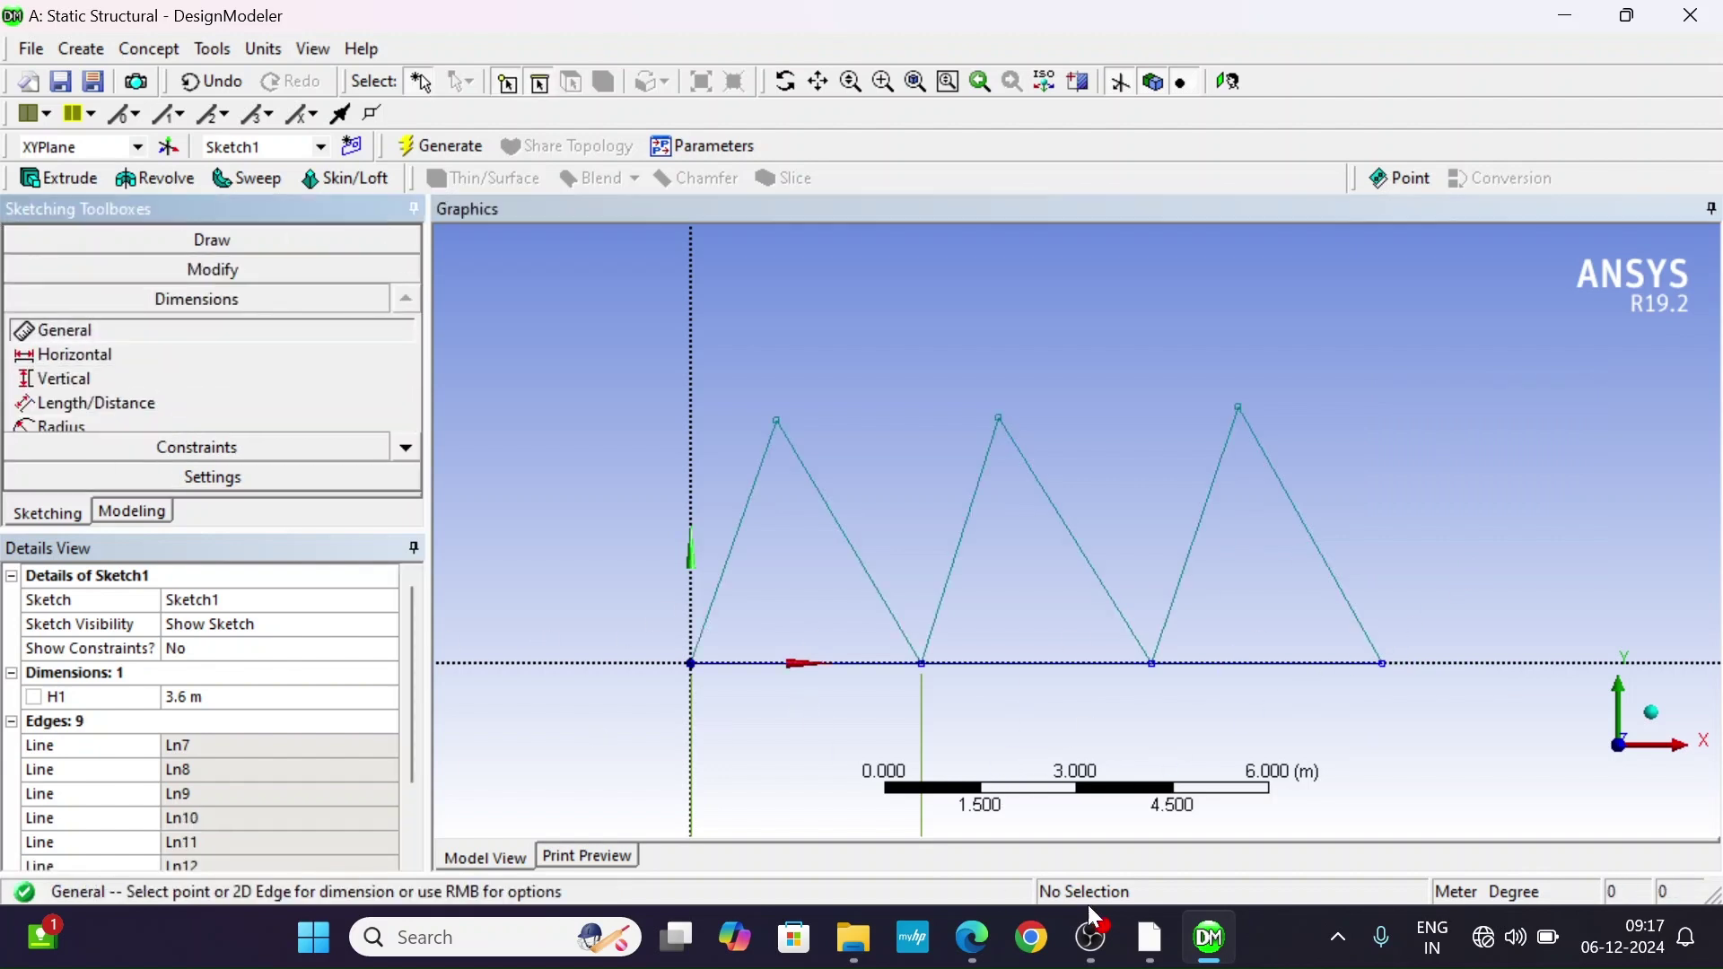
pyautogui.click(973, 938)
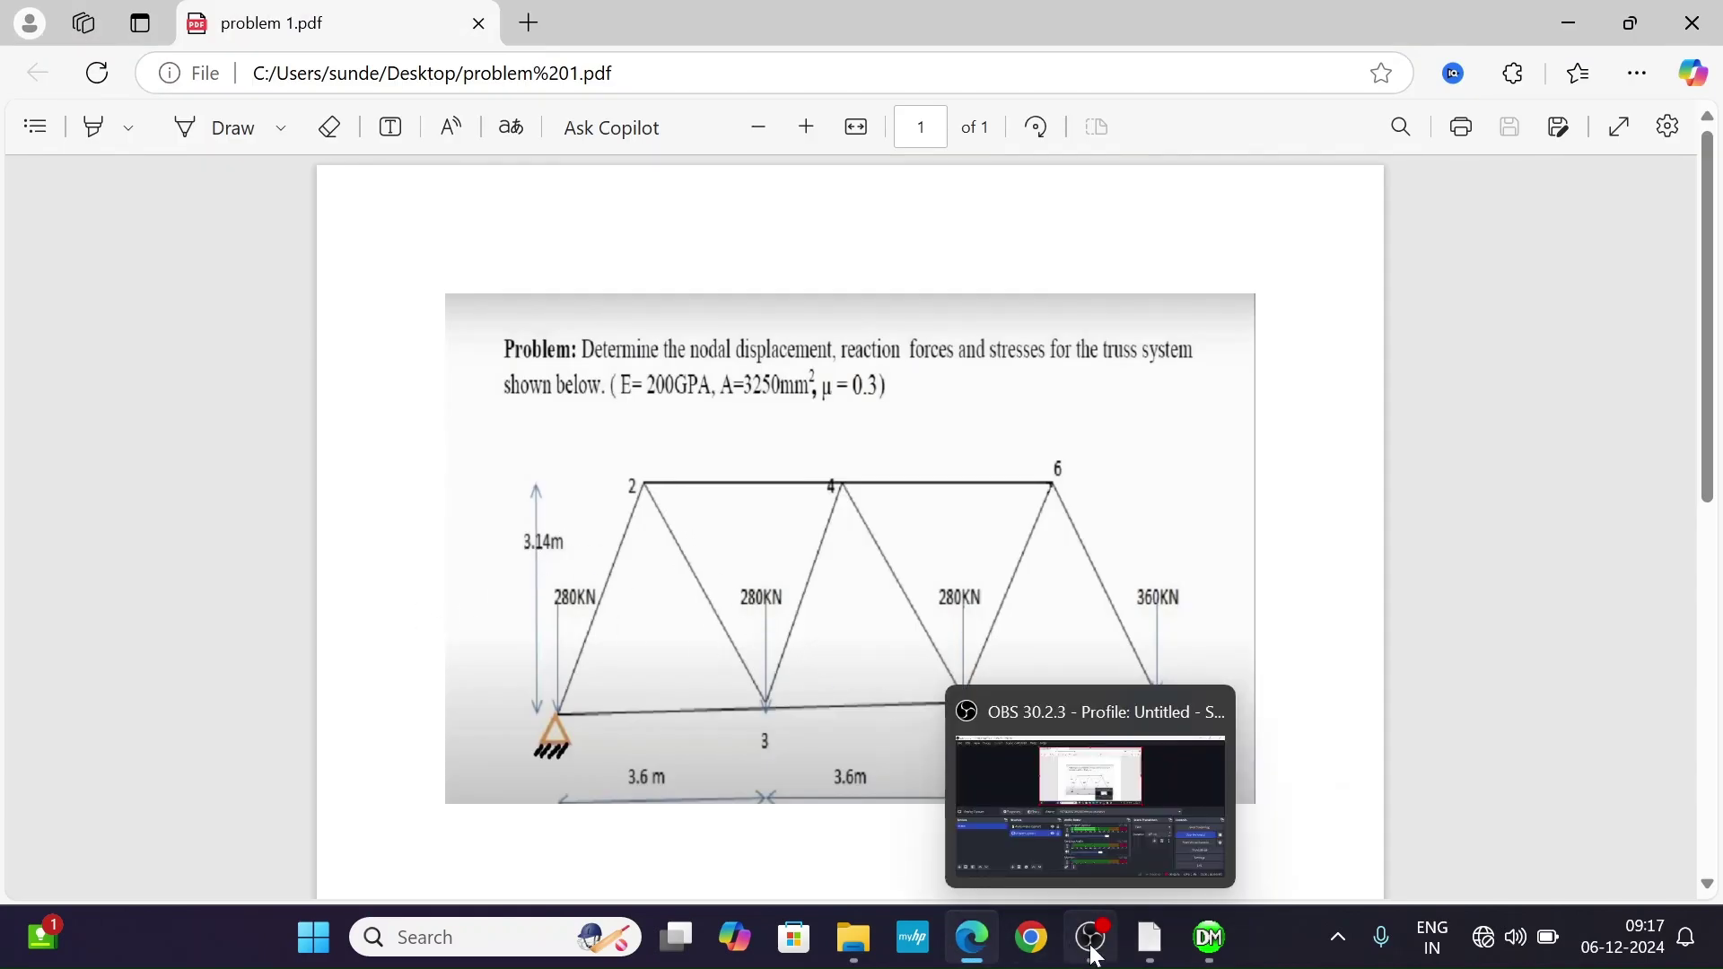
pyautogui.click(1203, 957)
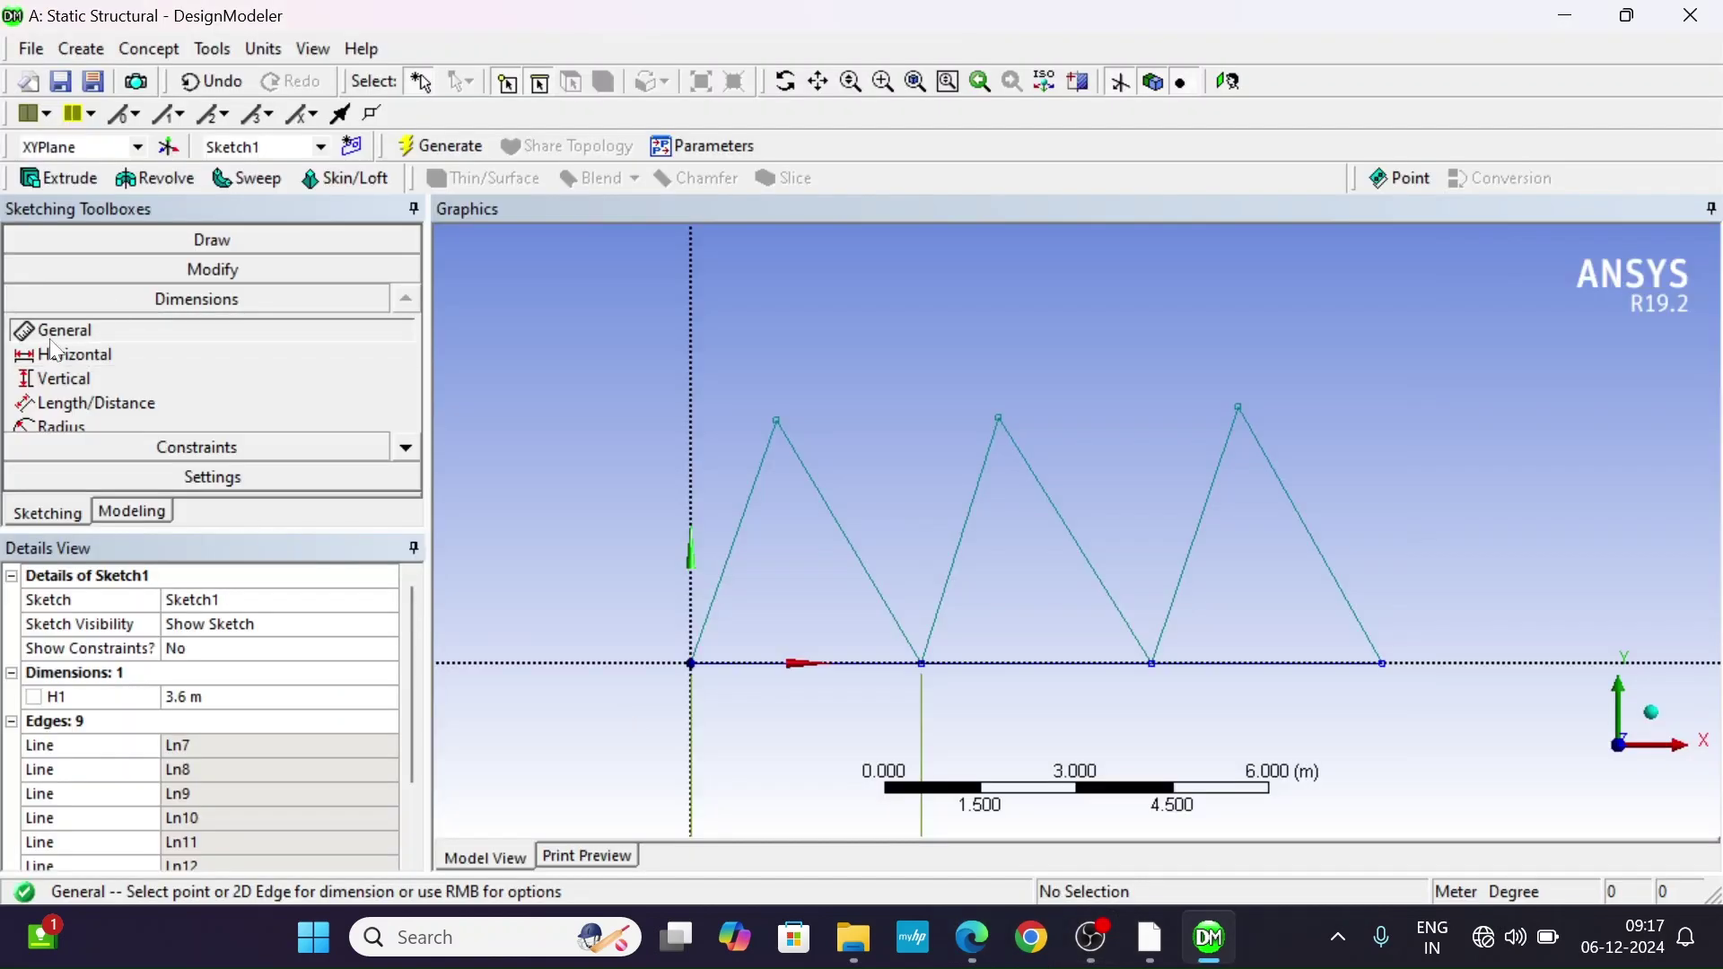
pyautogui.click(73, 379)
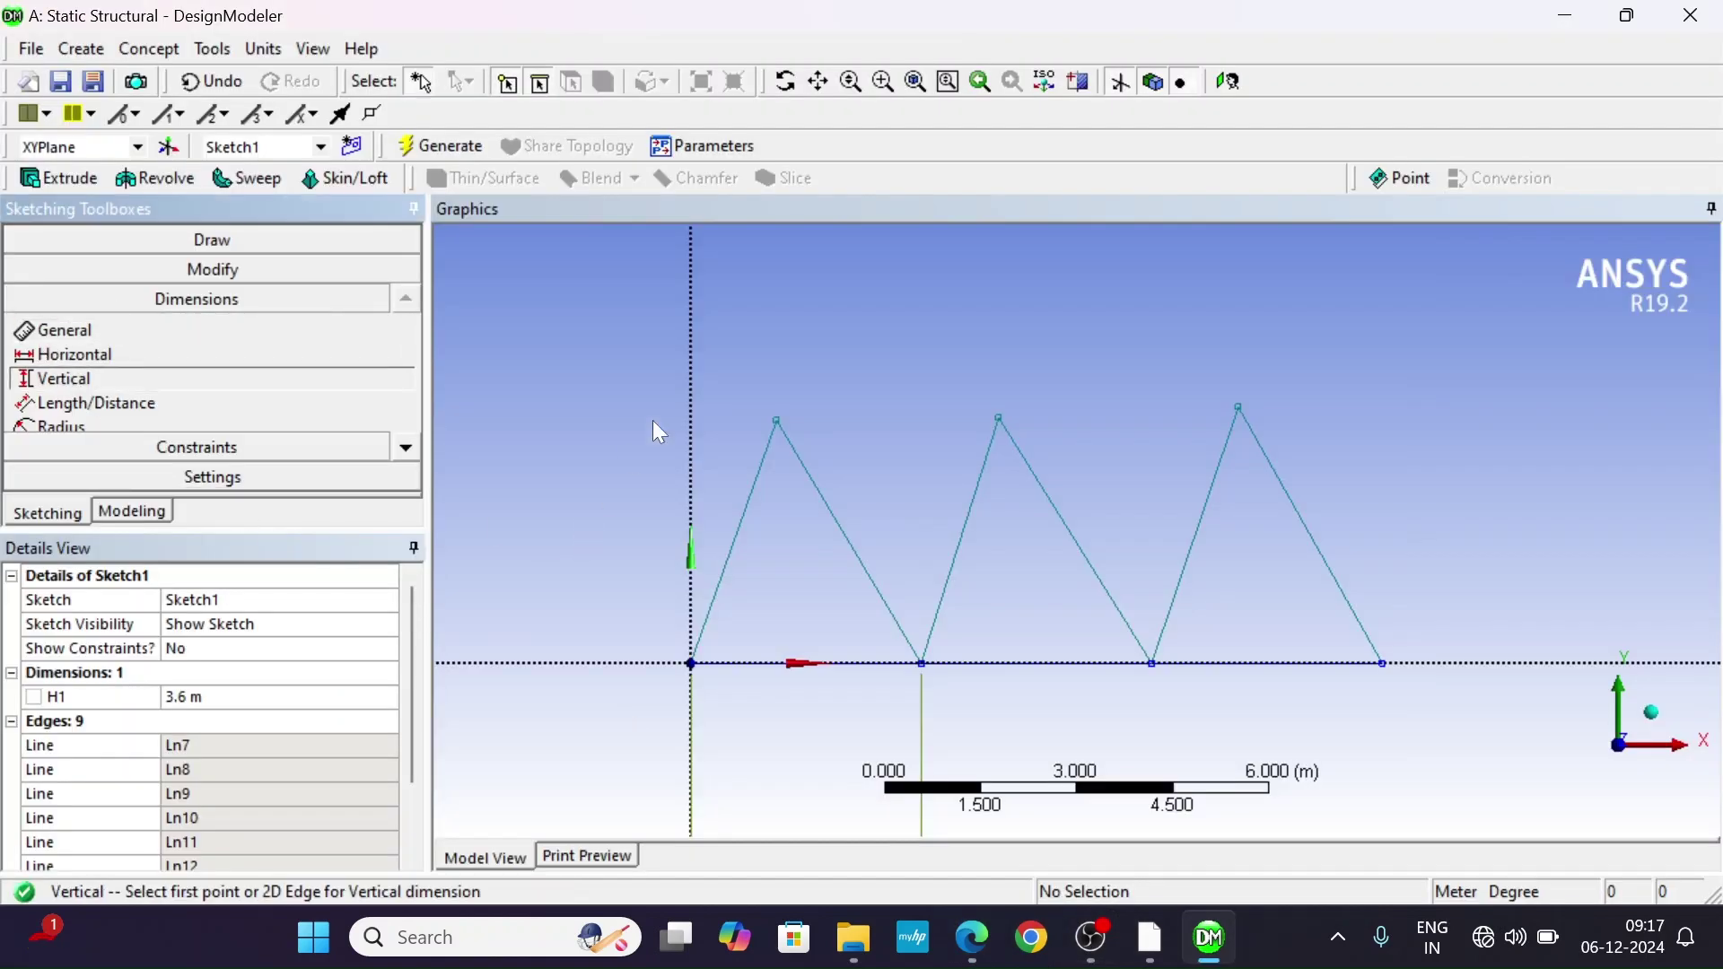
pyautogui.click(779, 422)
pyautogui.click(692, 664)
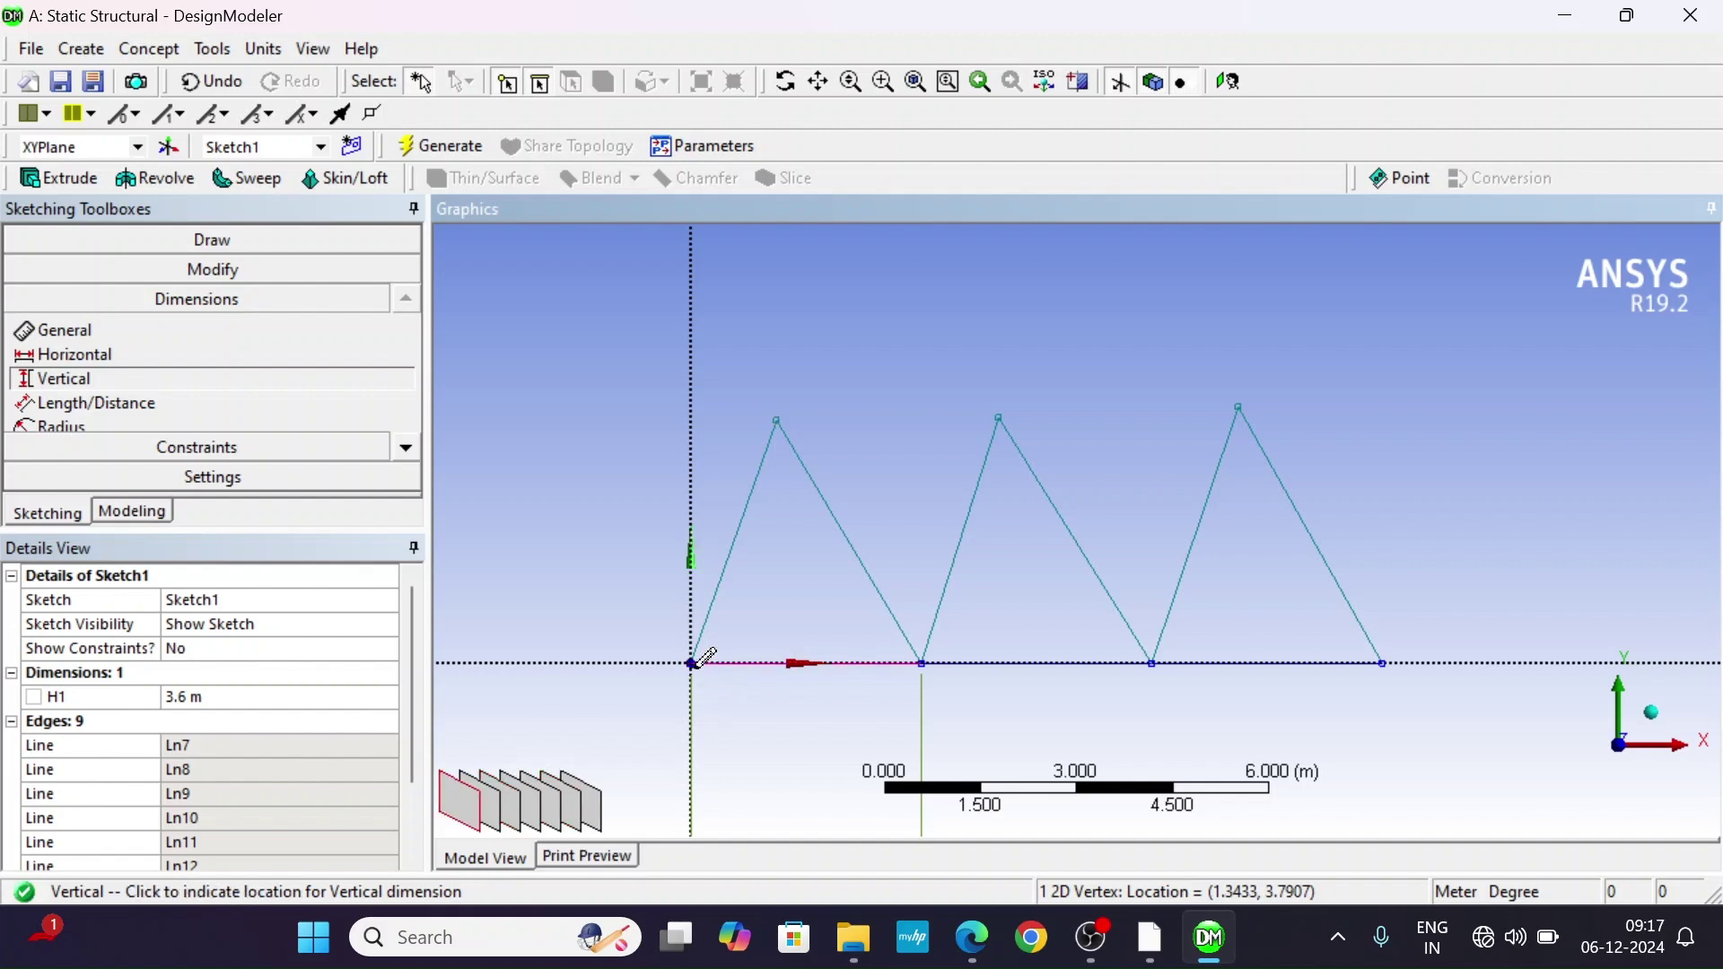
pyautogui.click(554, 537)
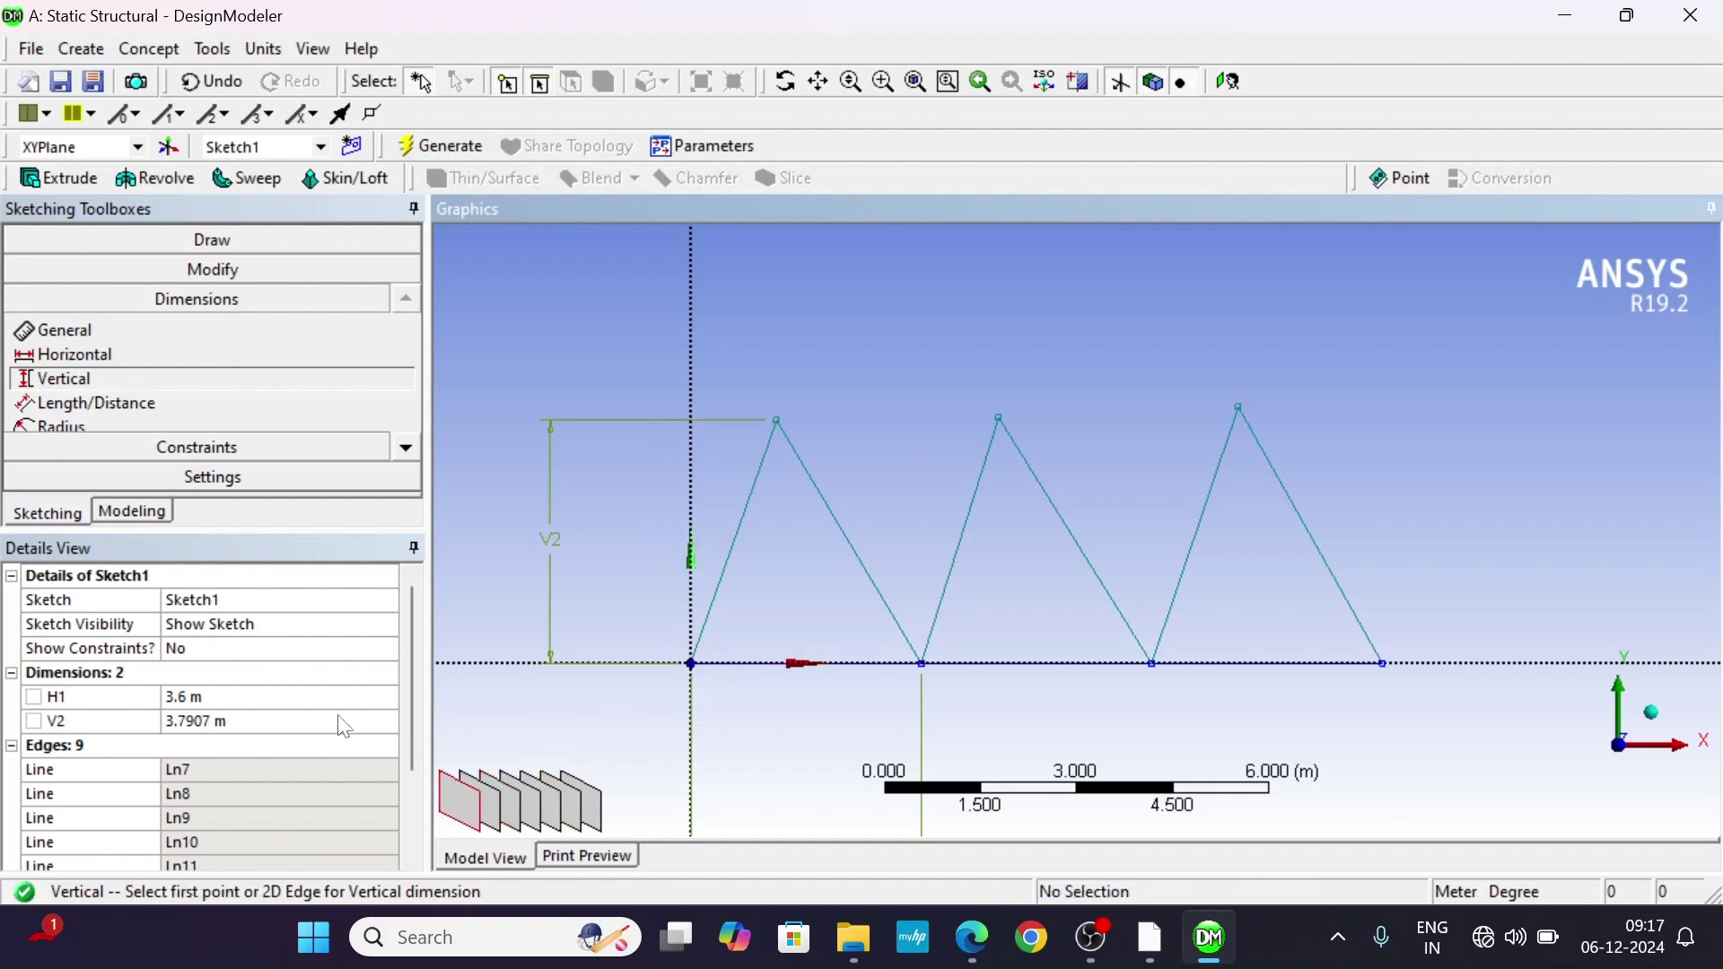
pyautogui.click(220, 718)
pyautogui.write('3.14')
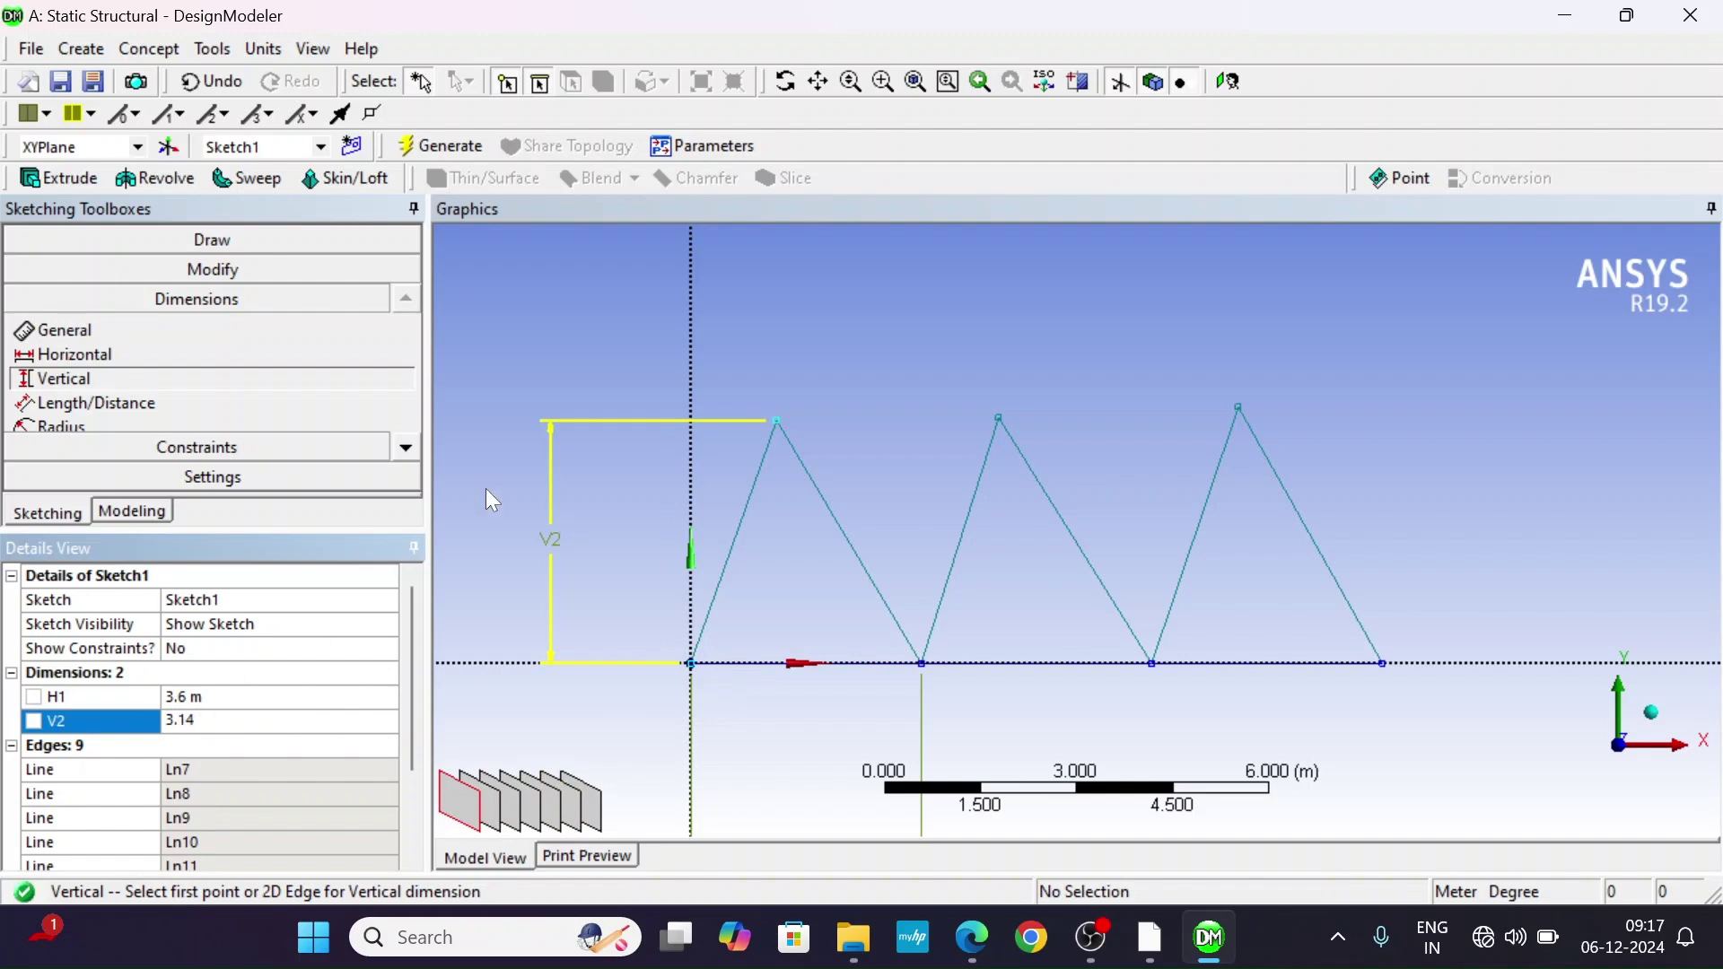
pyautogui.press('Return')
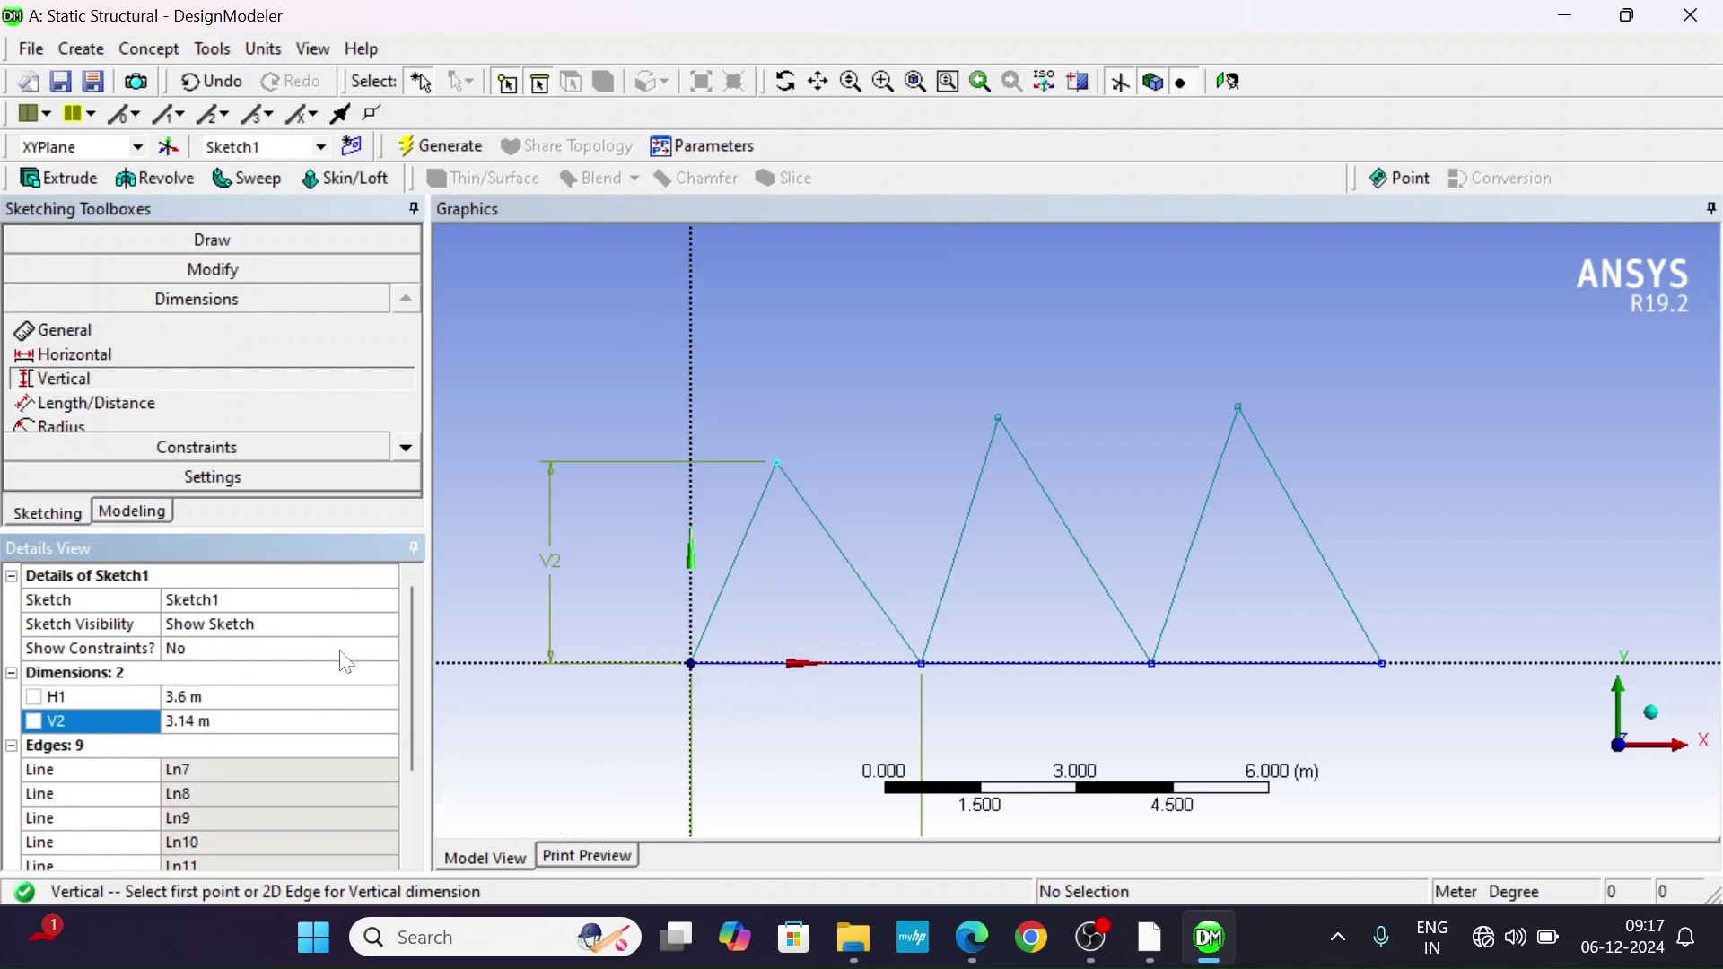
# Apply Equal Length constraints that make the second and third rising diagonals equal to the first rising diagonal from the origin.
pyautogui.click(179, 447)
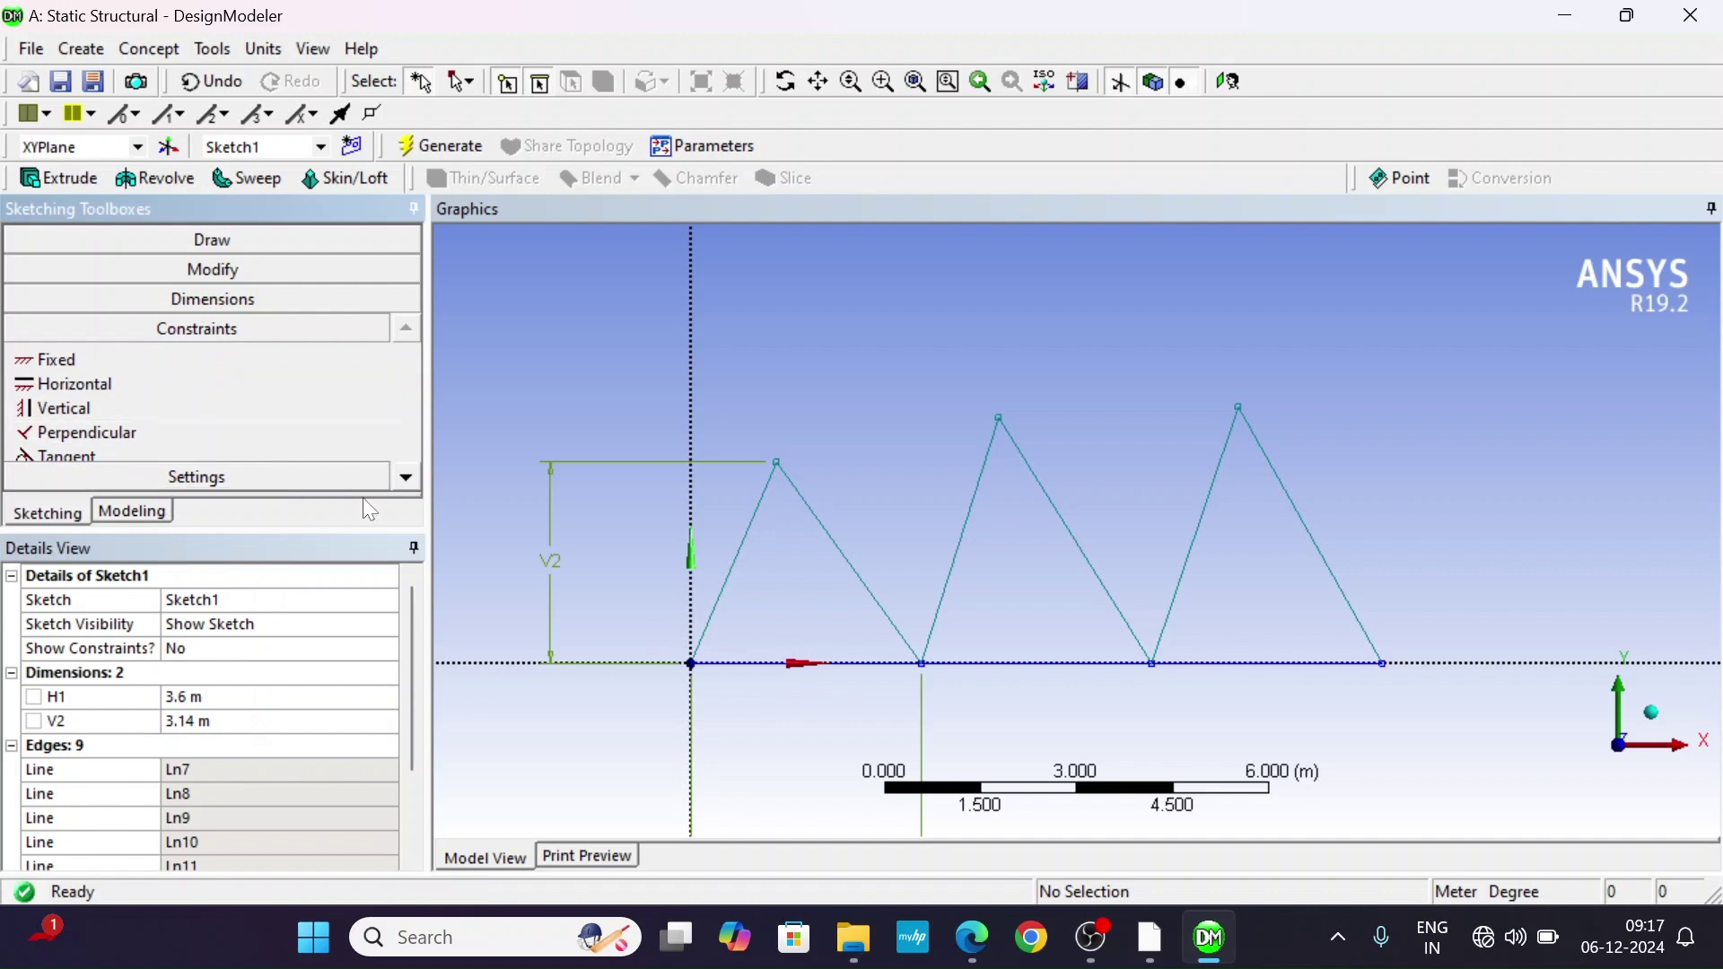
pyautogui.scroll(-4, 418, 475)
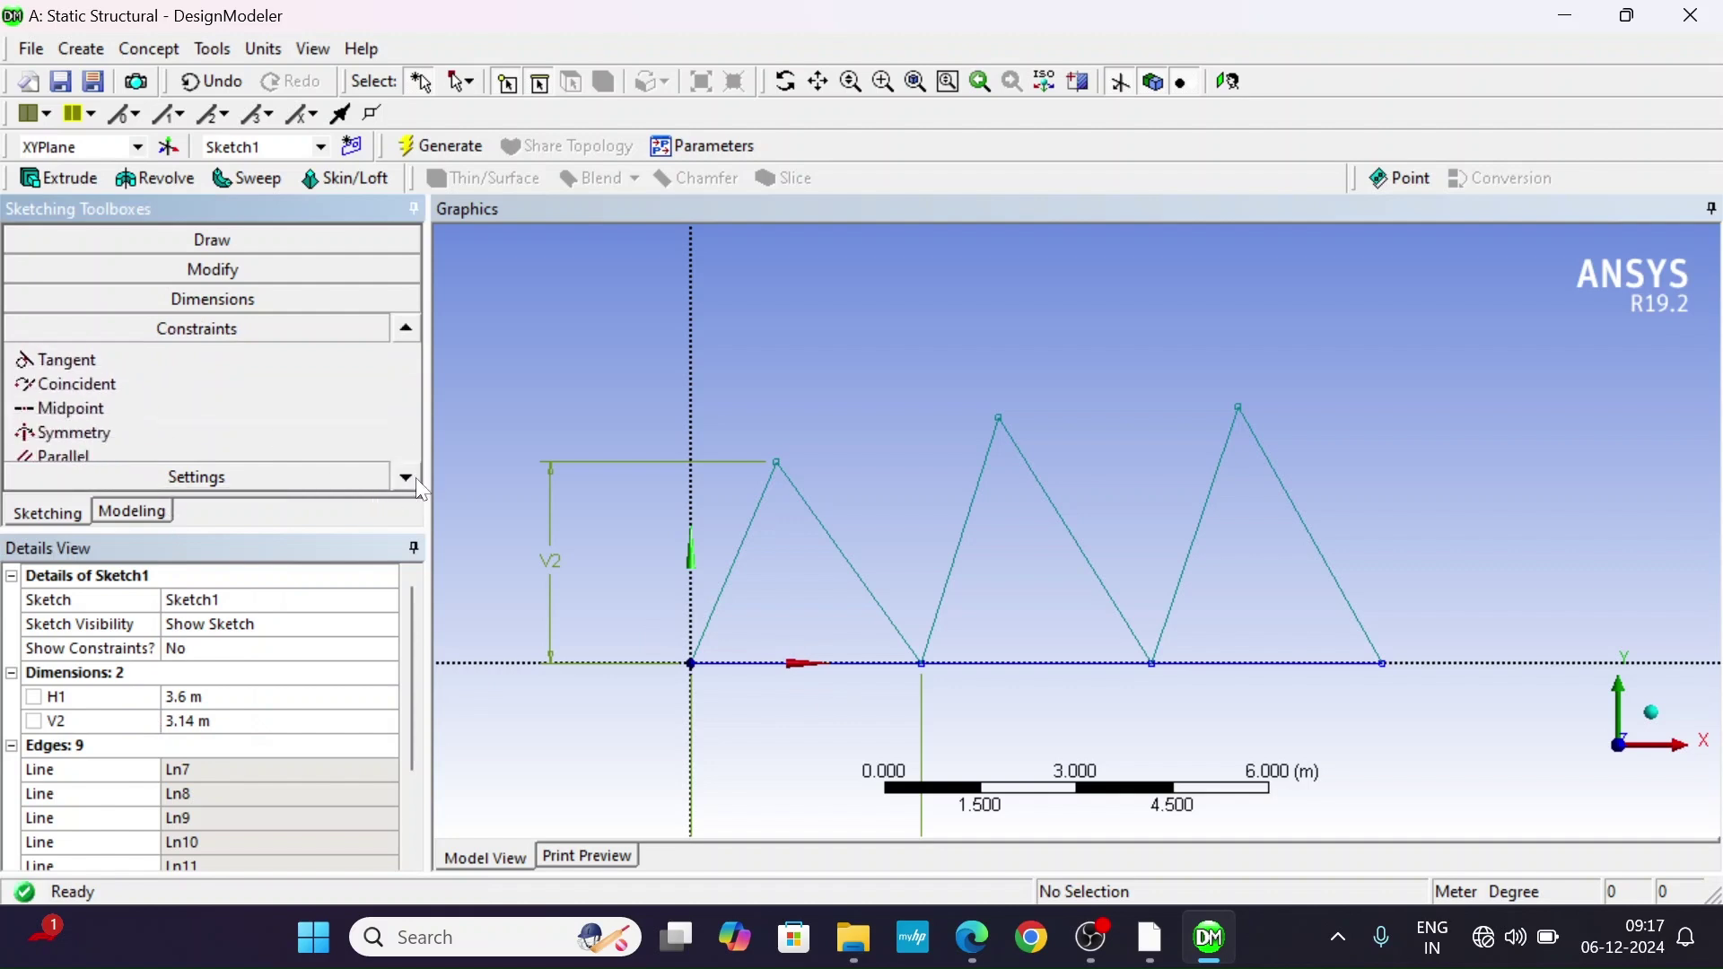
pyautogui.click(408, 479)
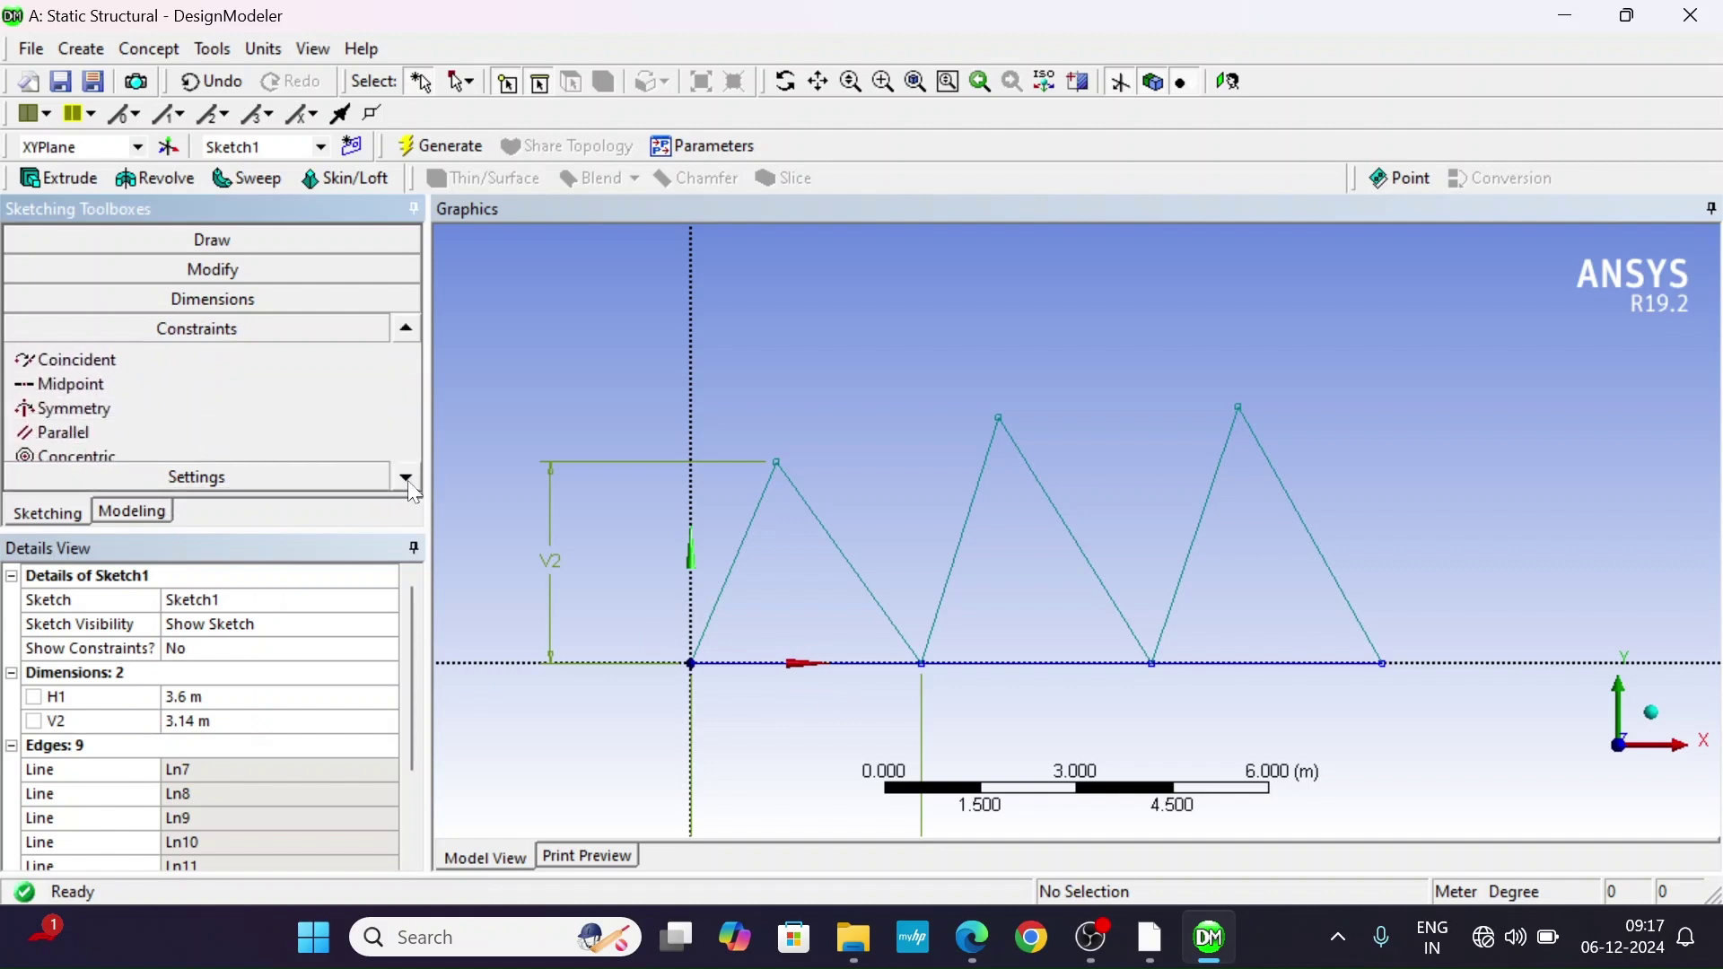
pyautogui.doubleClick(408, 330)
pyautogui.click(408, 330)
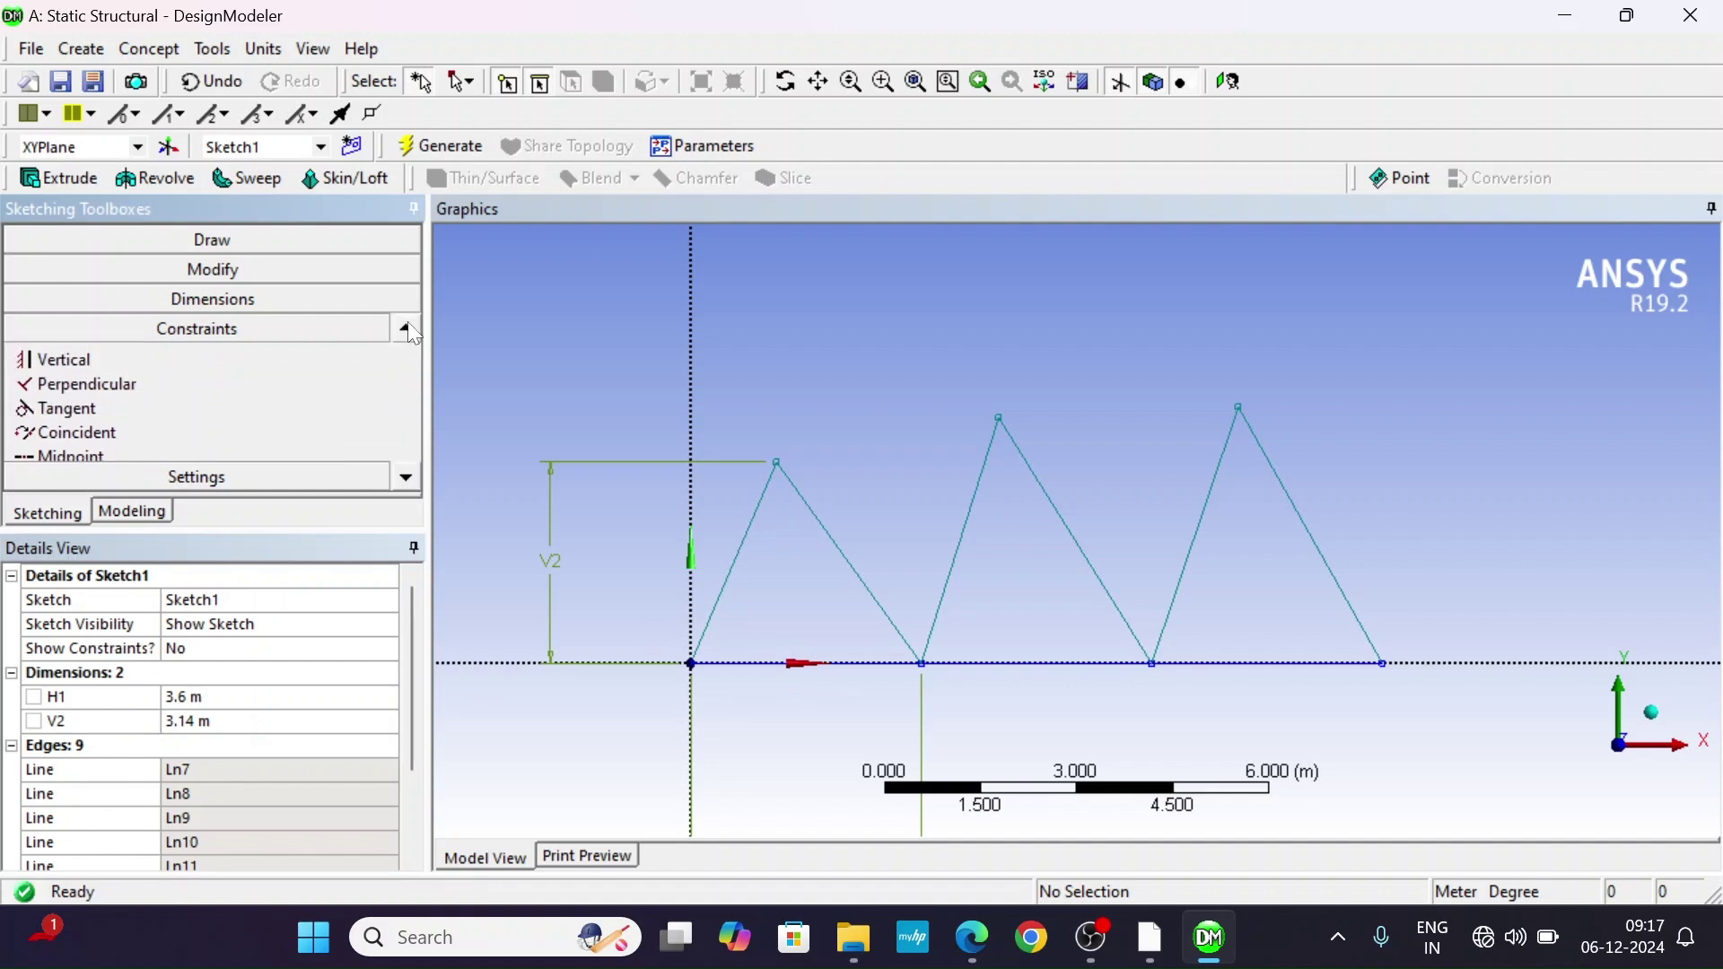
pyautogui.click(409, 330)
pyautogui.click(408, 330)
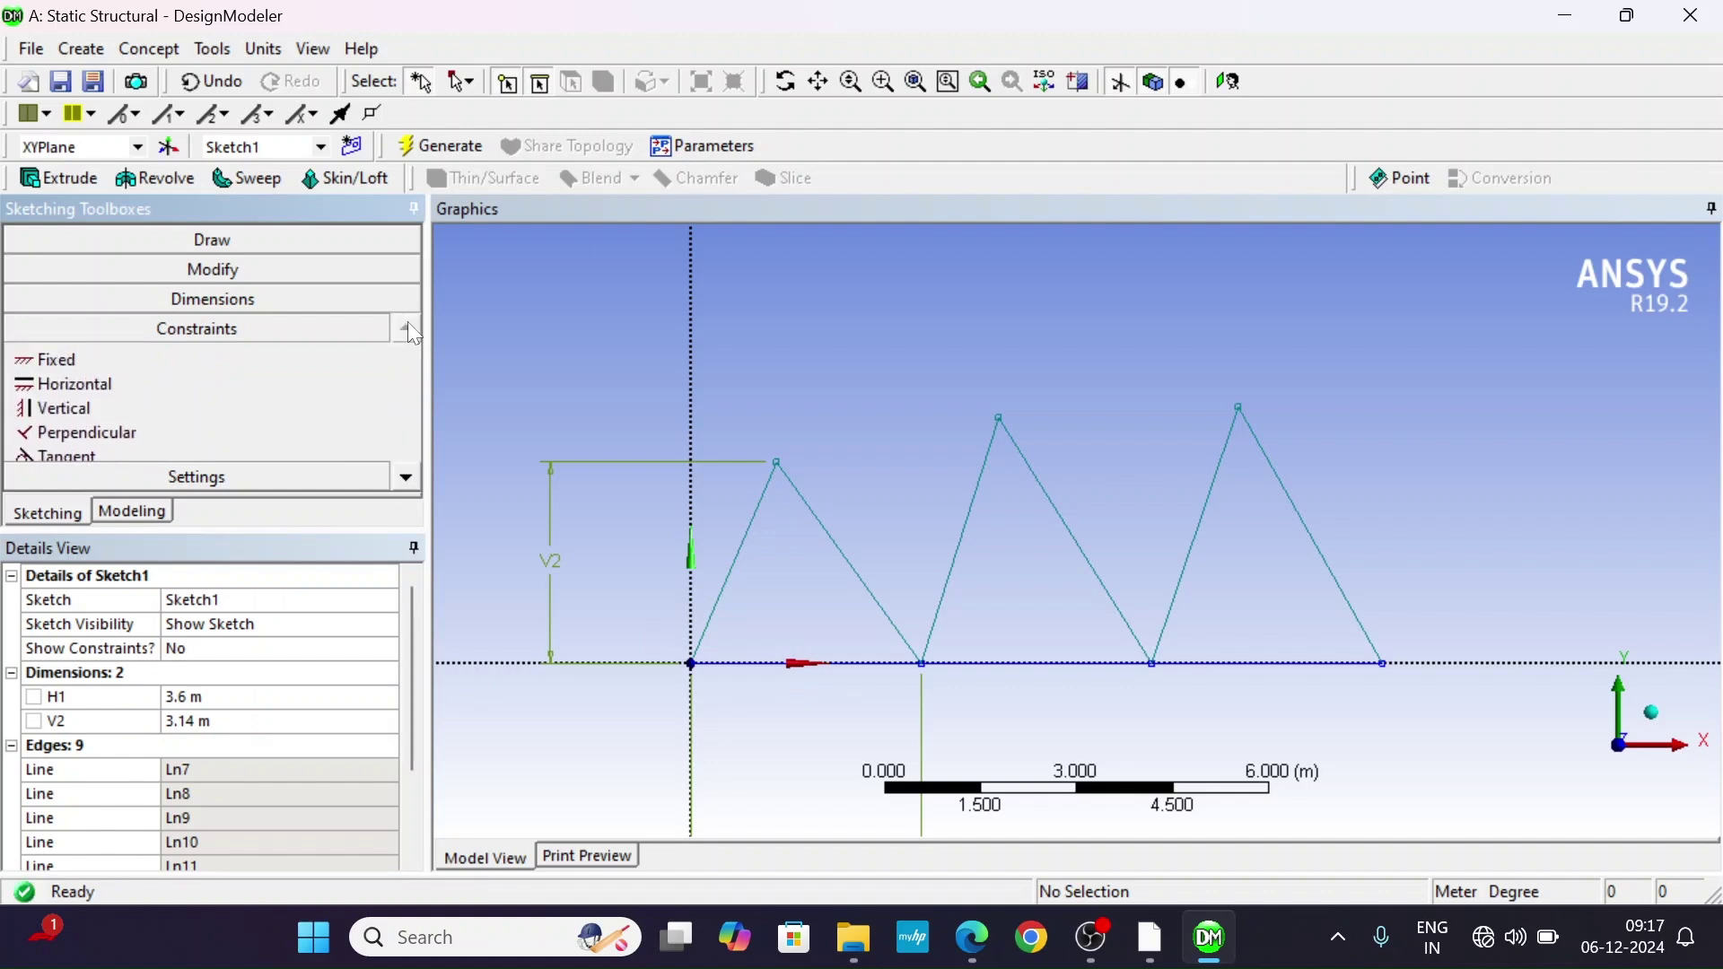
pyautogui.click(407, 478)
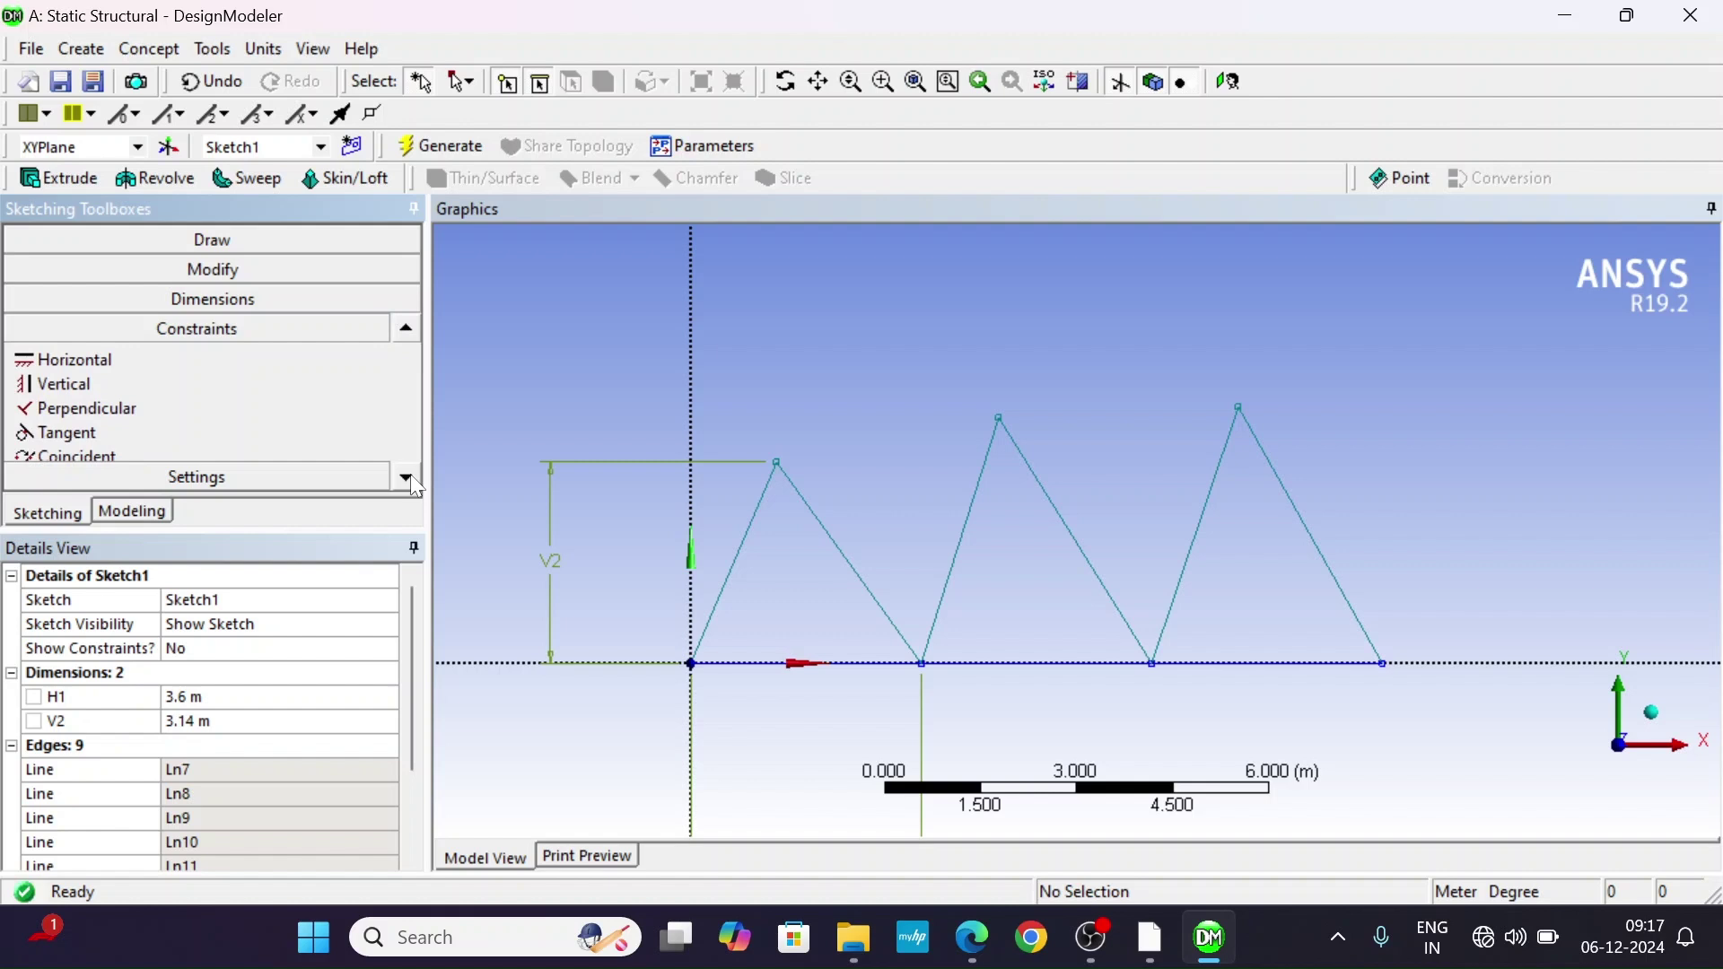
pyautogui.click(408, 478)
pyautogui.doubleClick(407, 478)
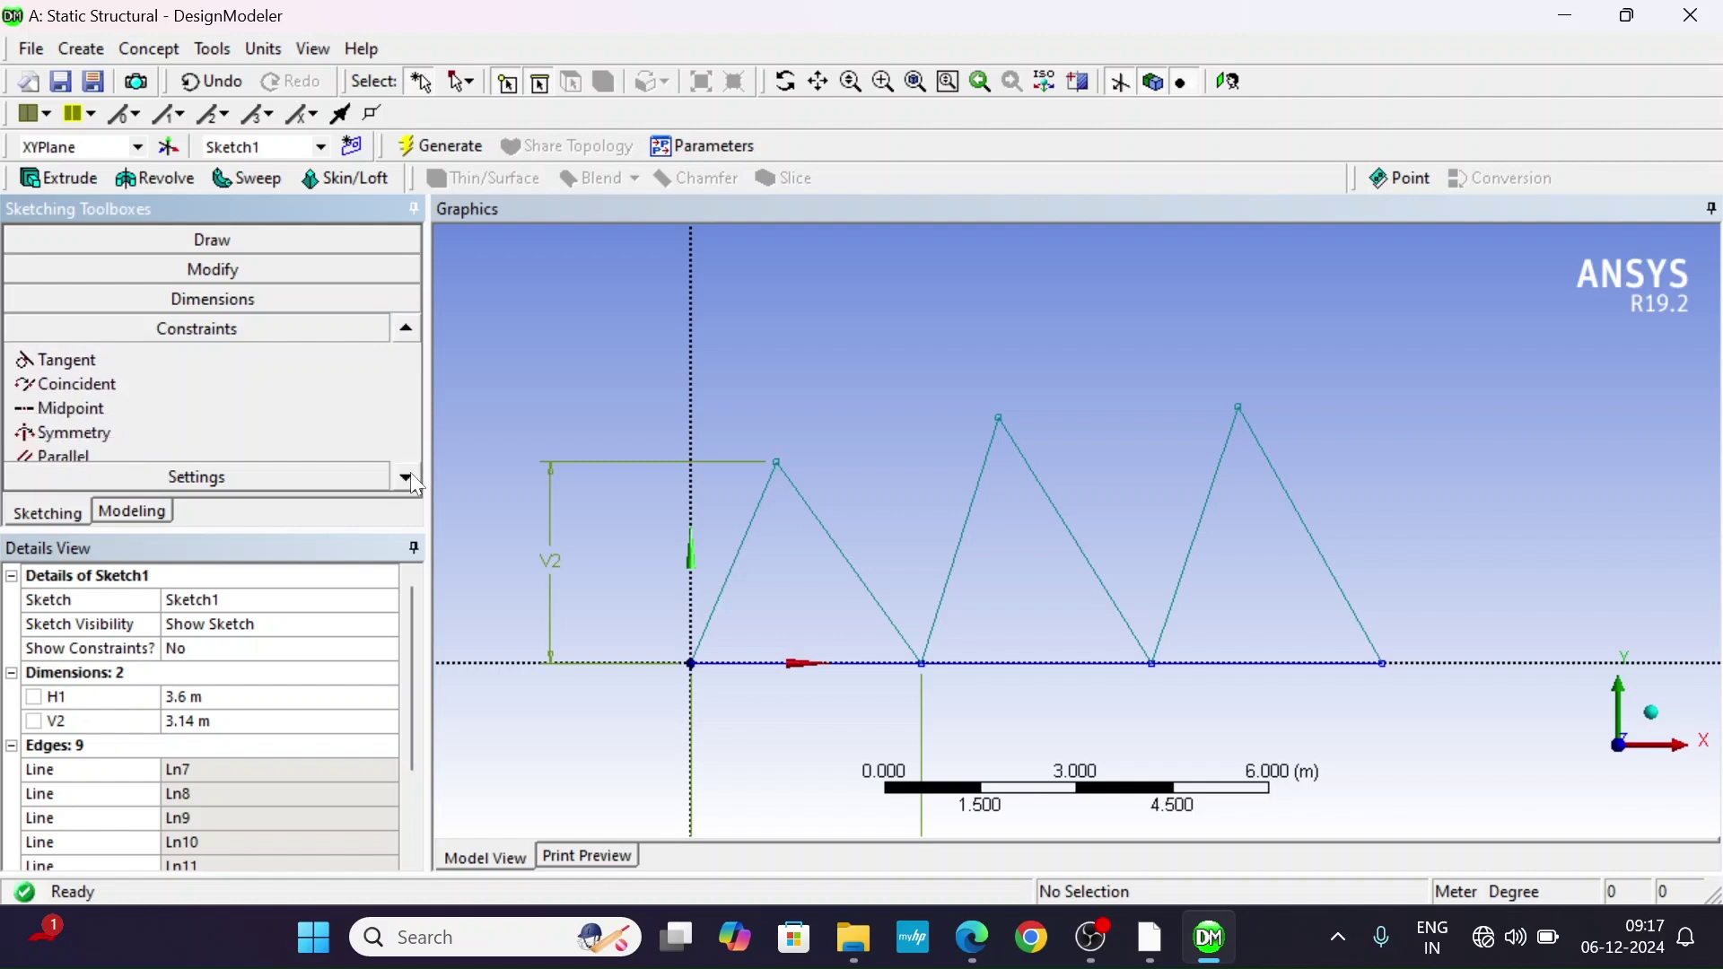
pyautogui.click(408, 478)
pyautogui.click(408, 477)
pyautogui.click(409, 477)
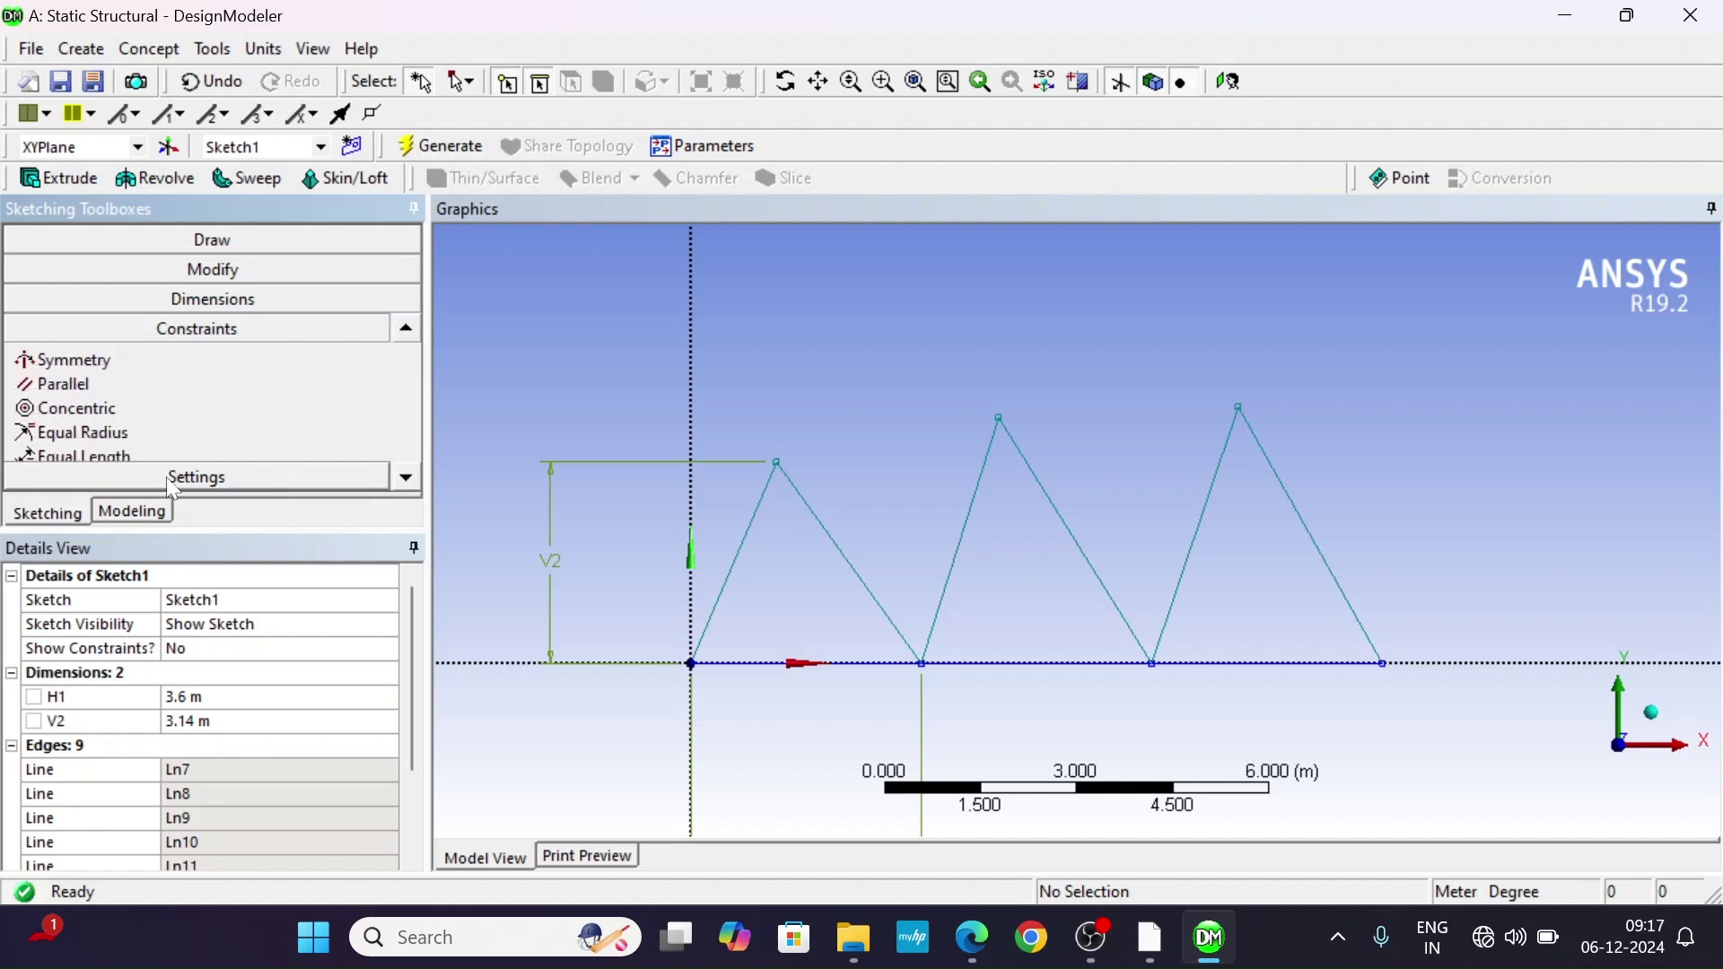
pyautogui.click(93, 456)
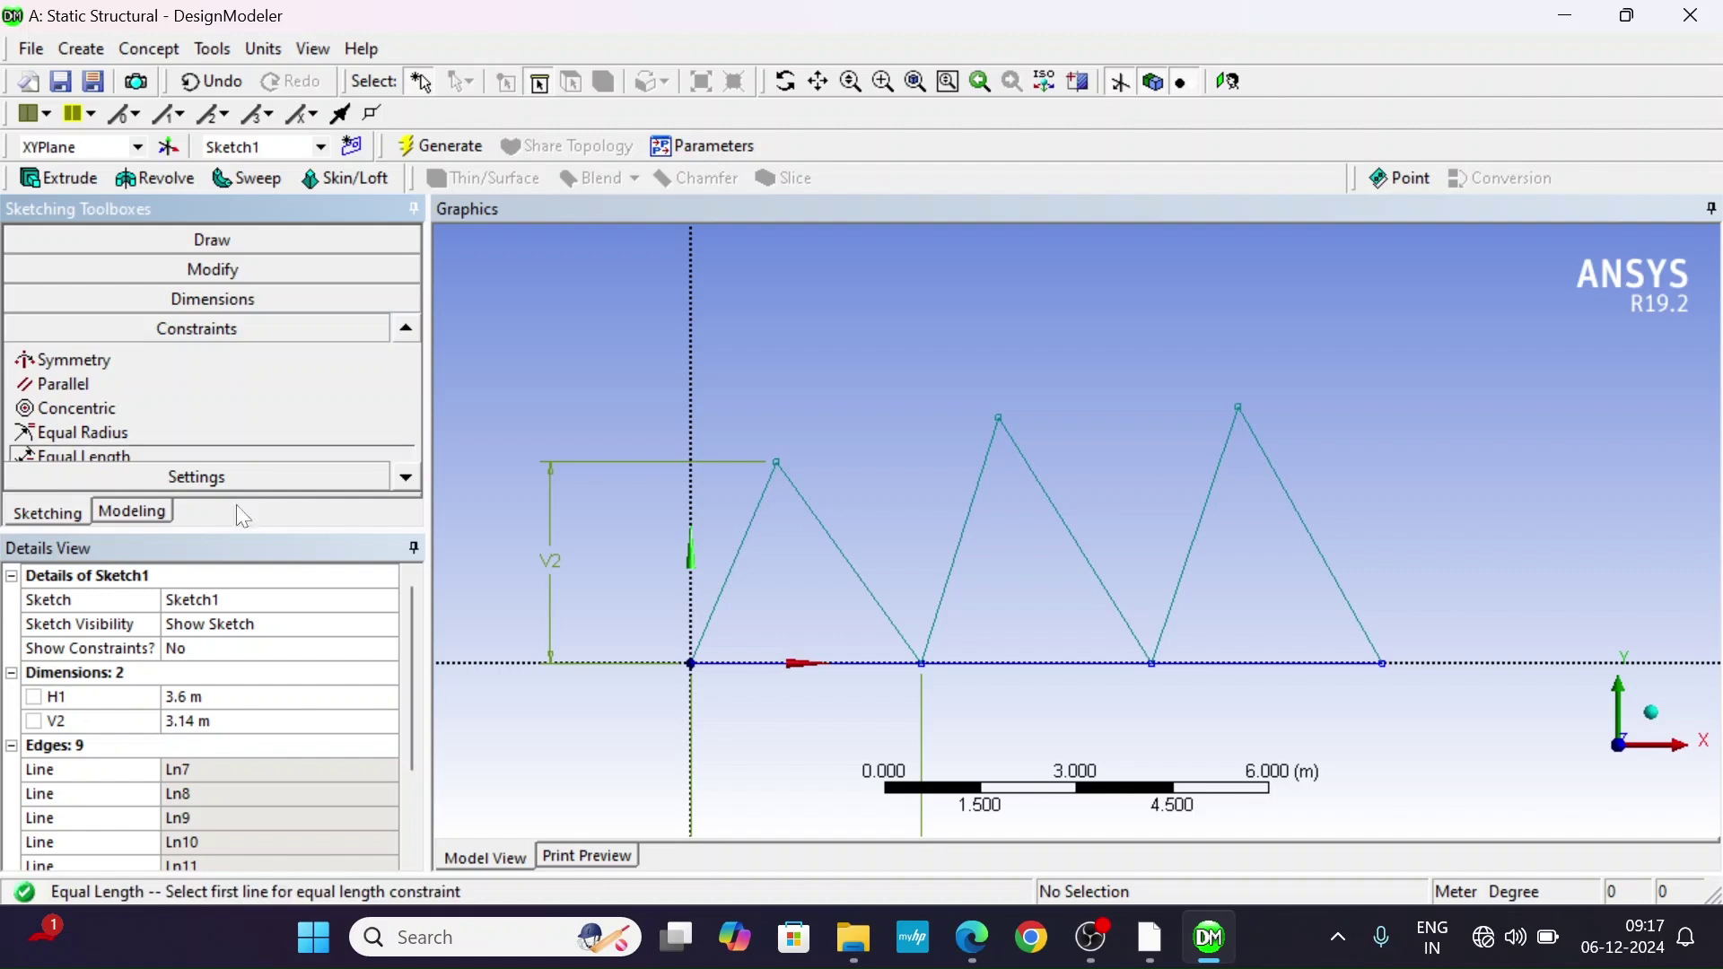
pyautogui.click(744, 563)
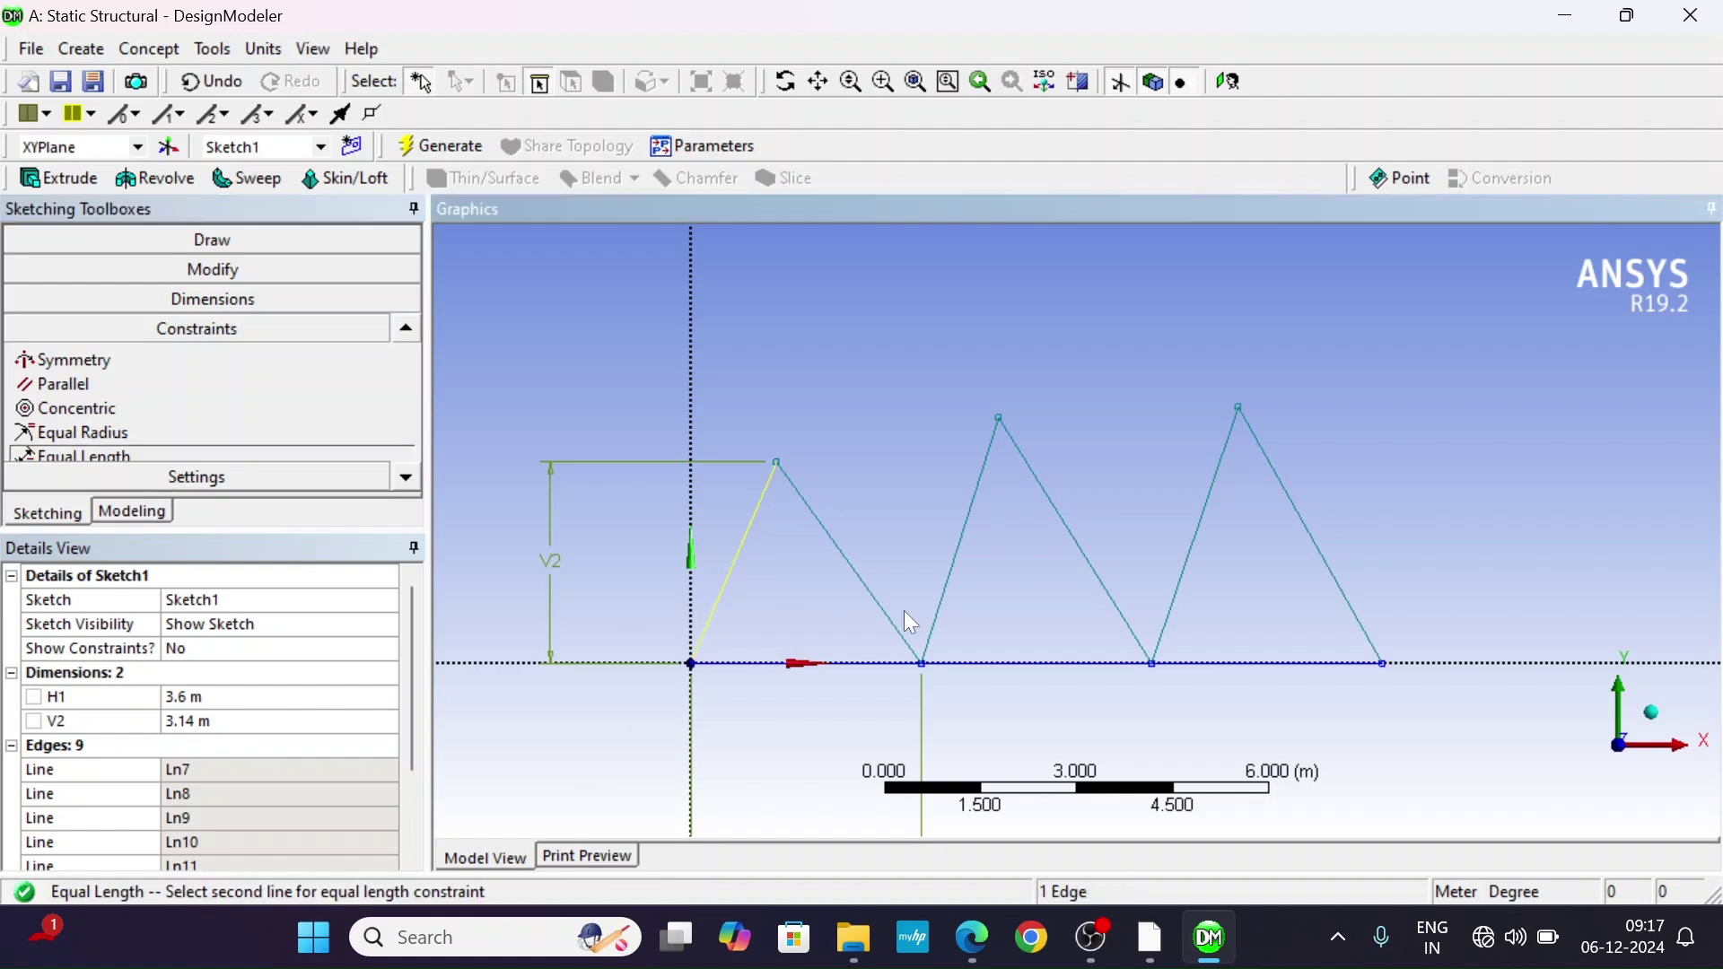
pyautogui.click(957, 545)
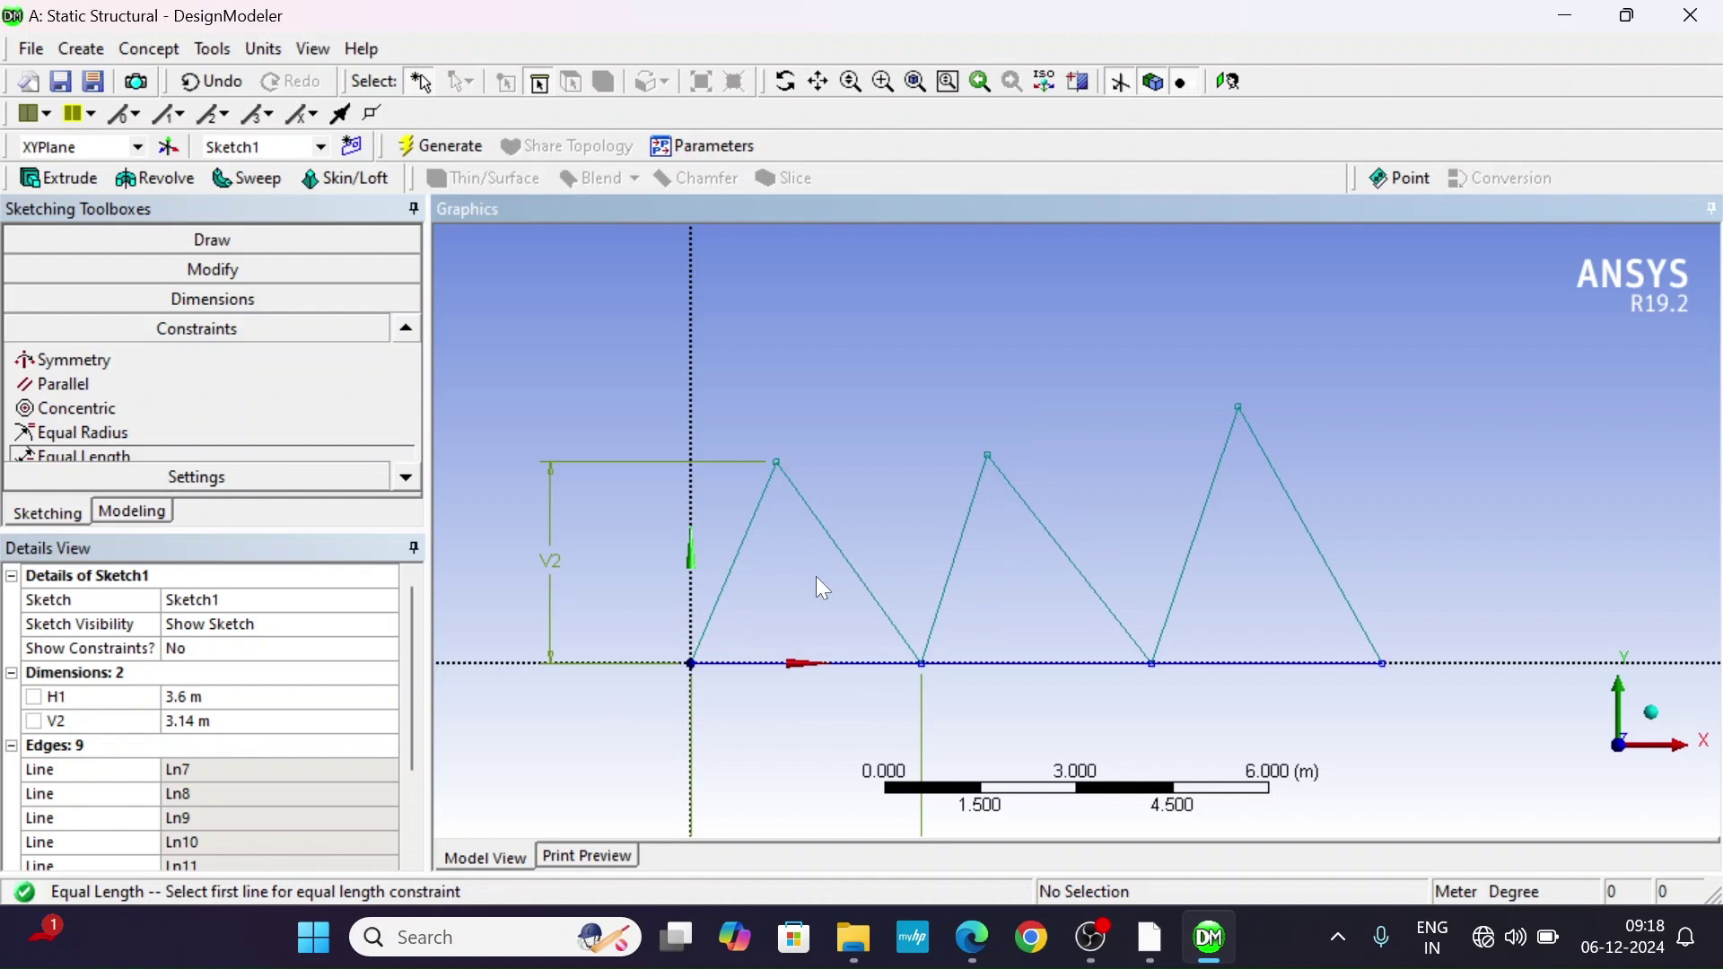
pyautogui.click(727, 576)
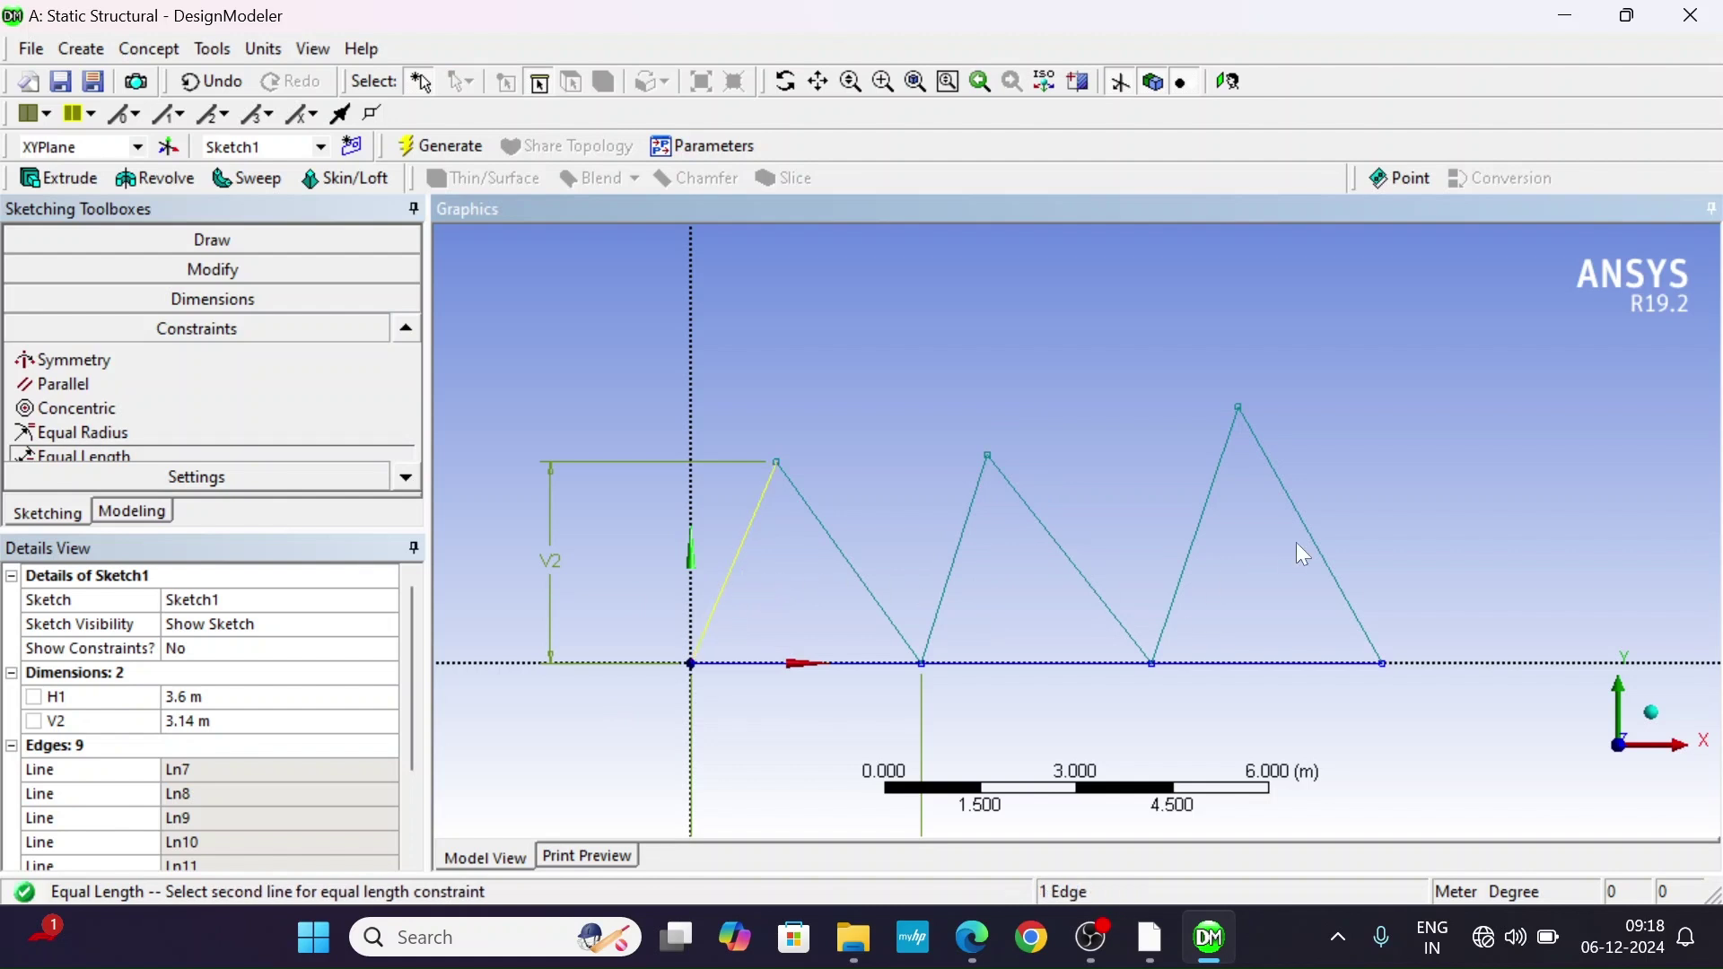
pyautogui.click(1194, 577)
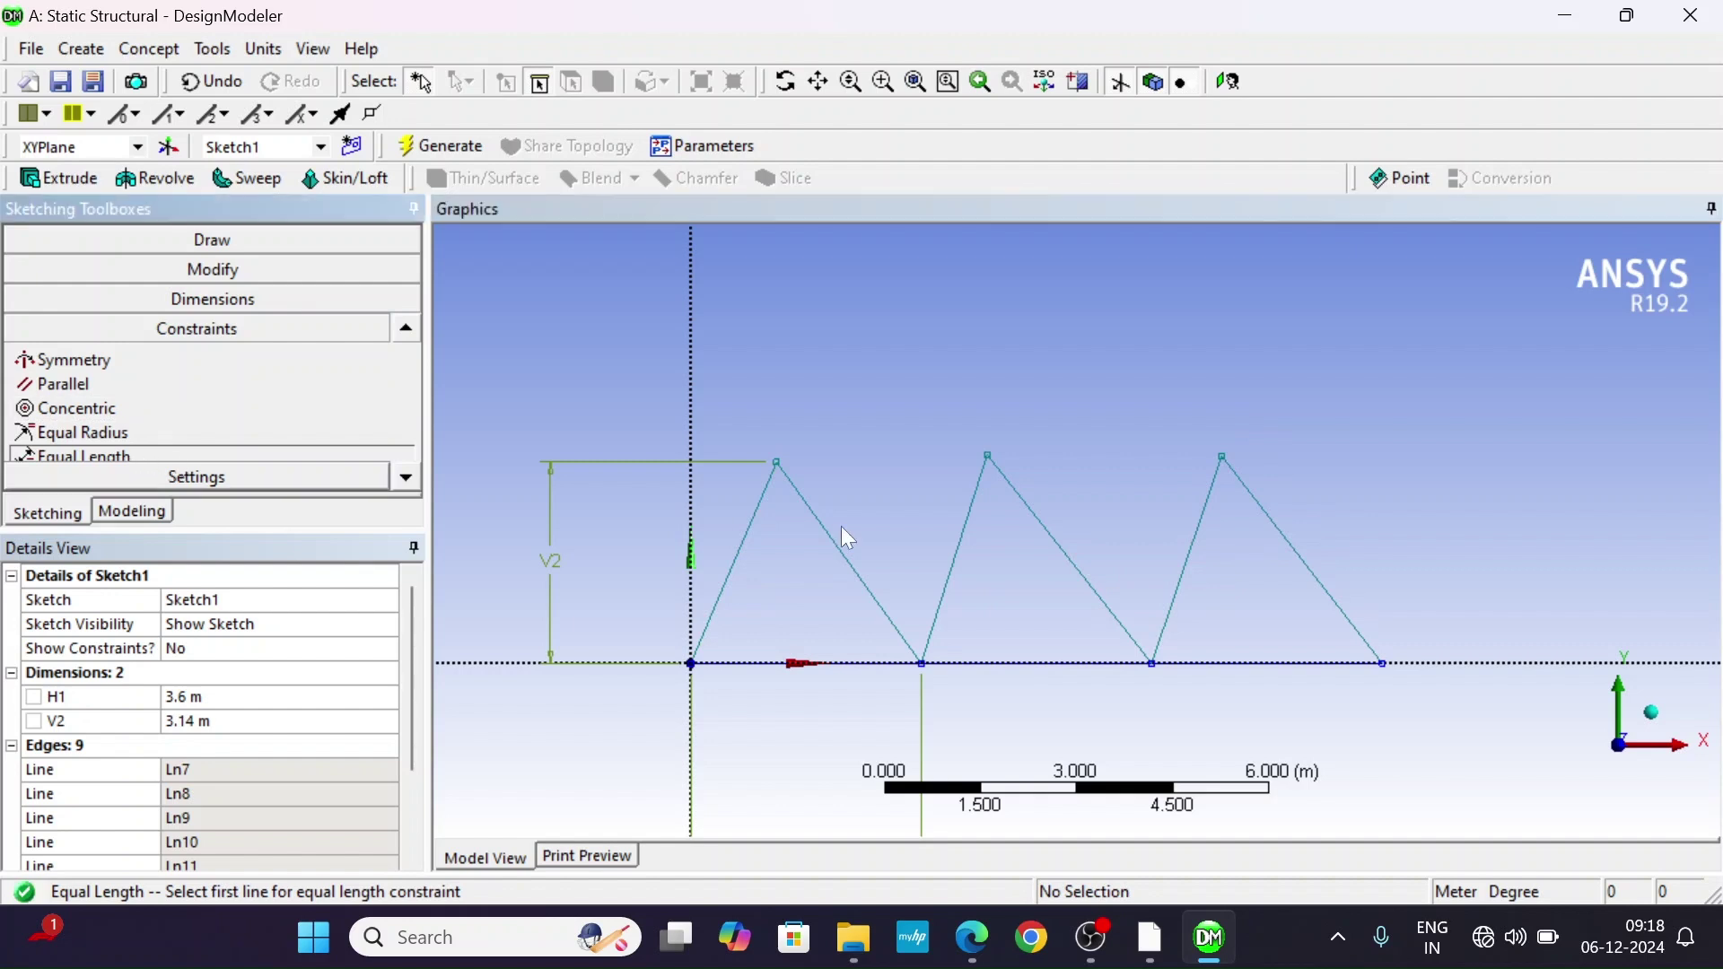
# Apply Equal Length constraints that make the second and third falling diagonals equal to the first falling diagonal.
pyautogui.click(855, 568)
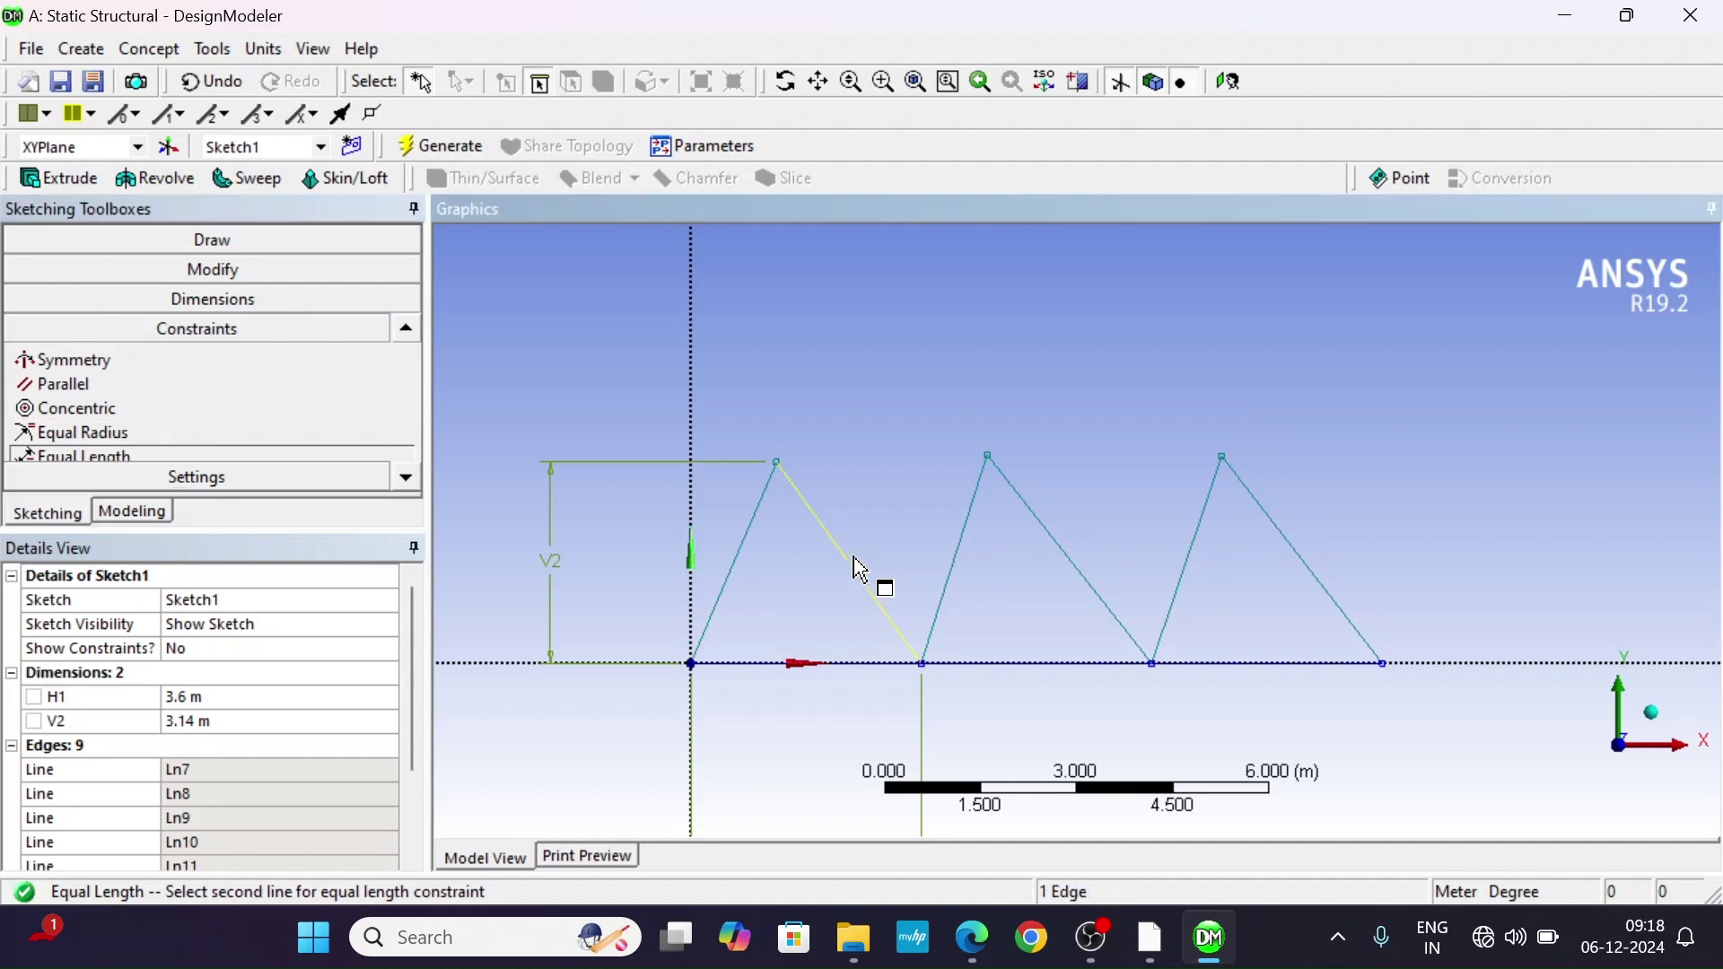
pyautogui.click(1074, 571)
pyautogui.click(1310, 563)
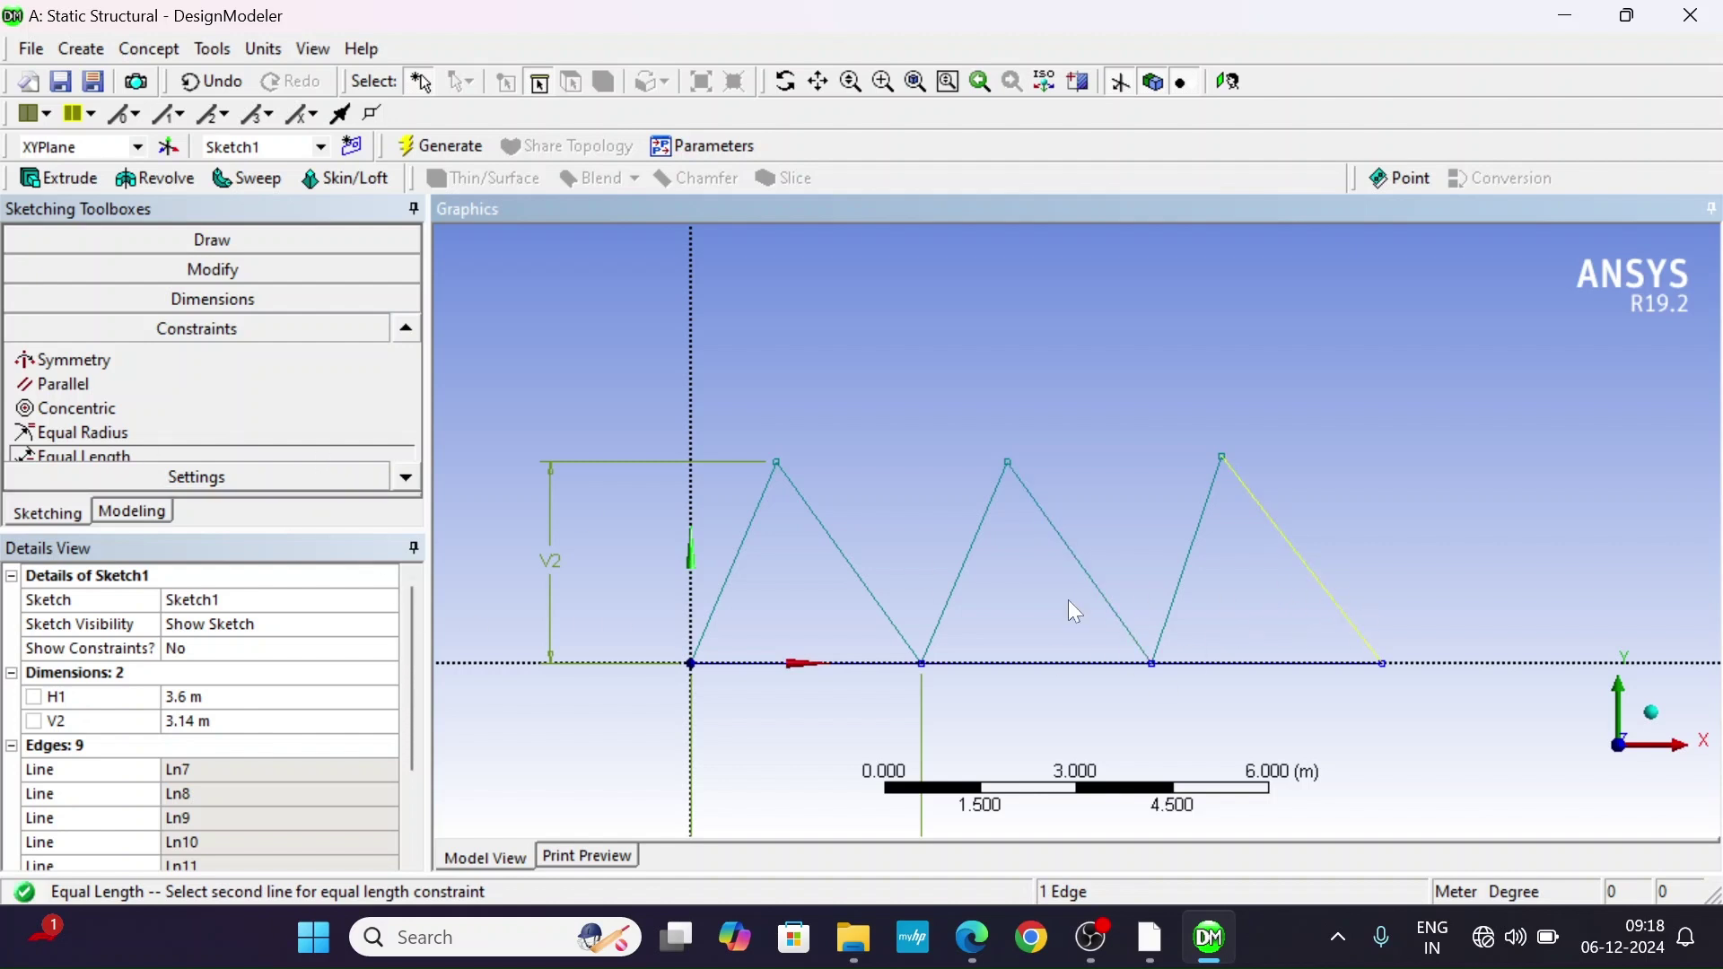
pyautogui.press('Escape')
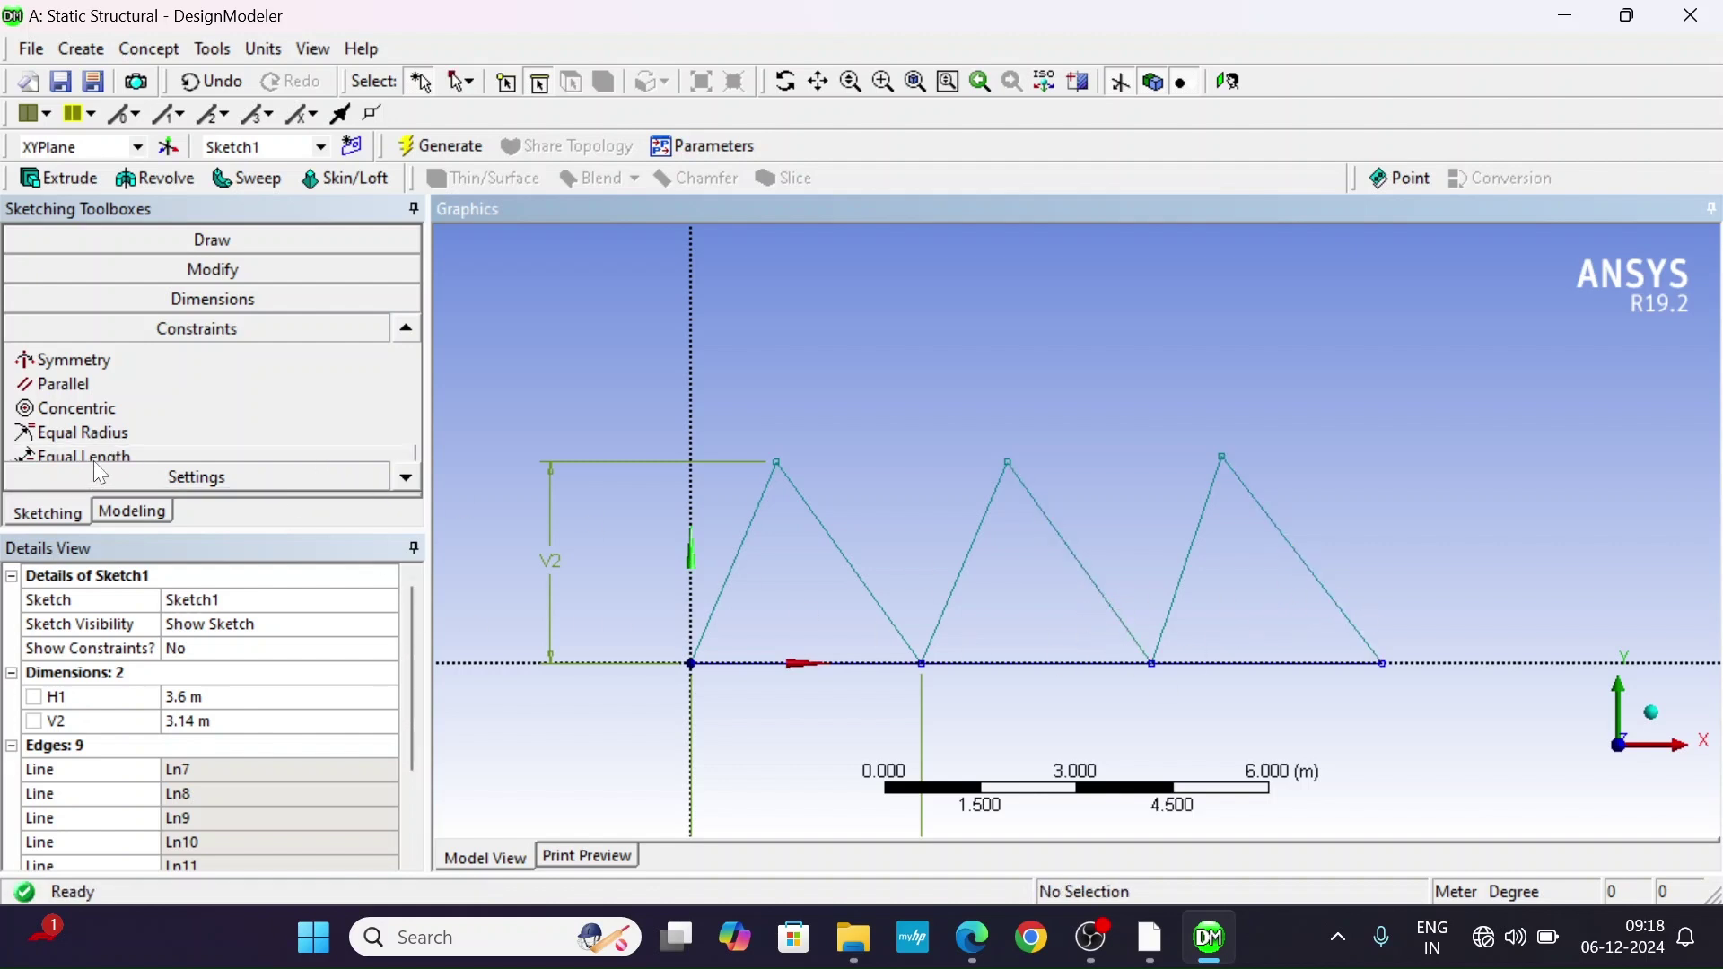
pyautogui.click(88, 456)
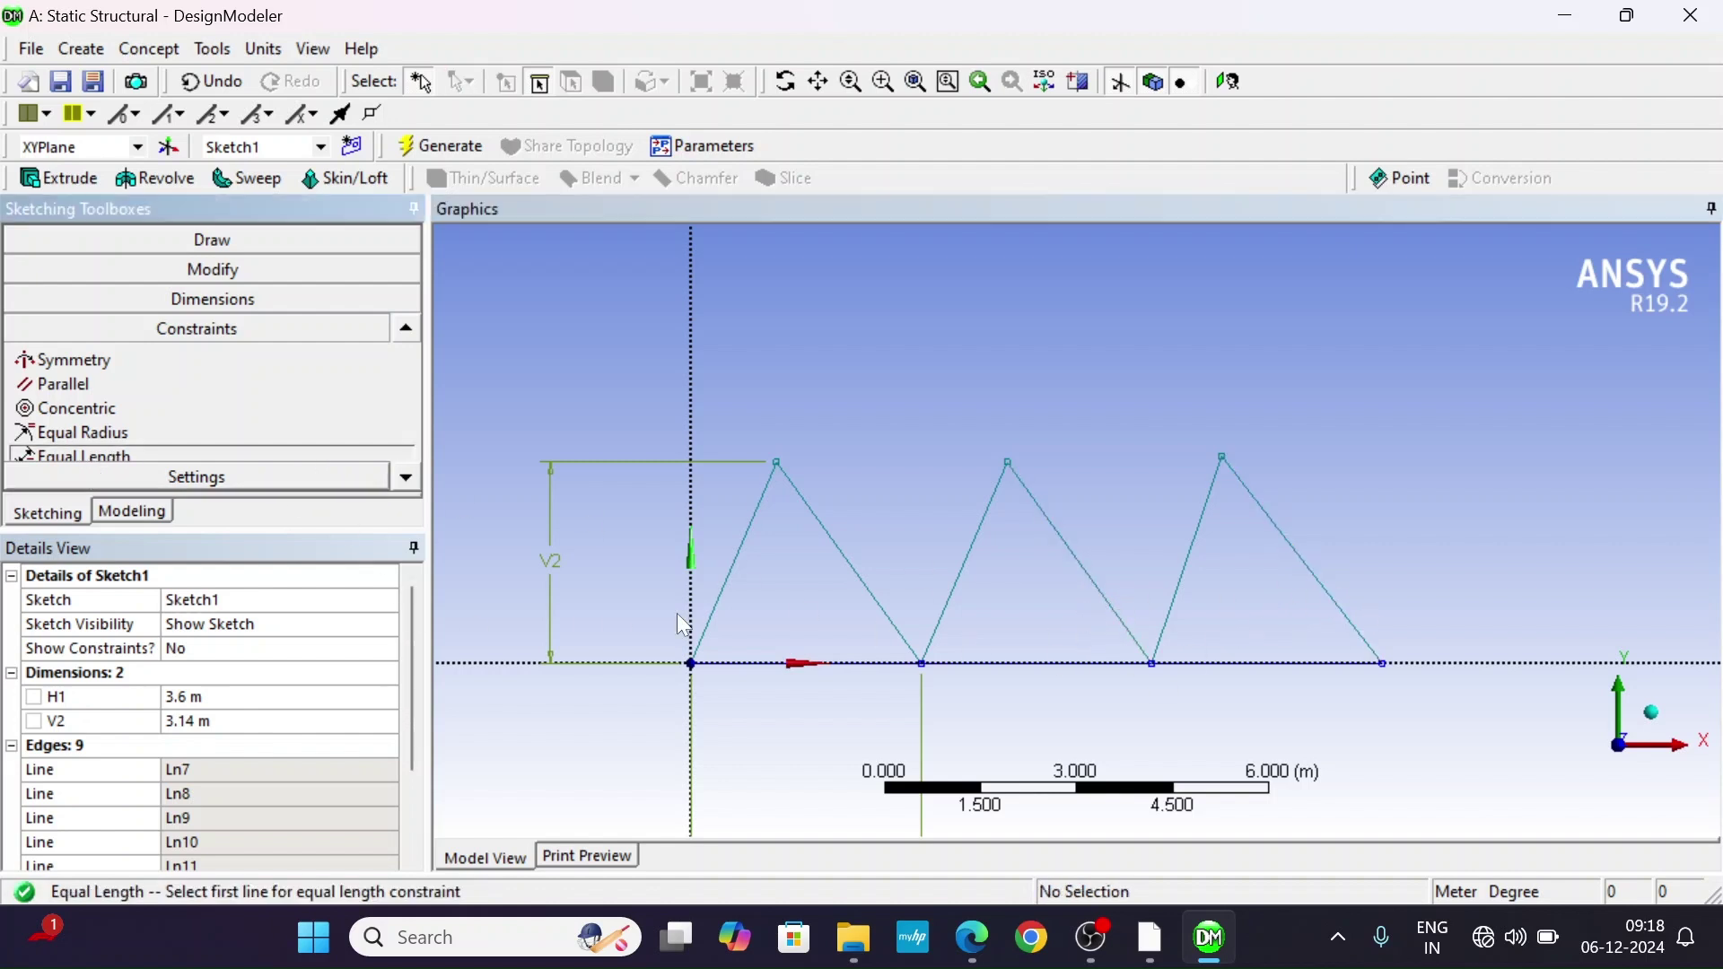
pyautogui.click(852, 567)
pyautogui.click(1319, 596)
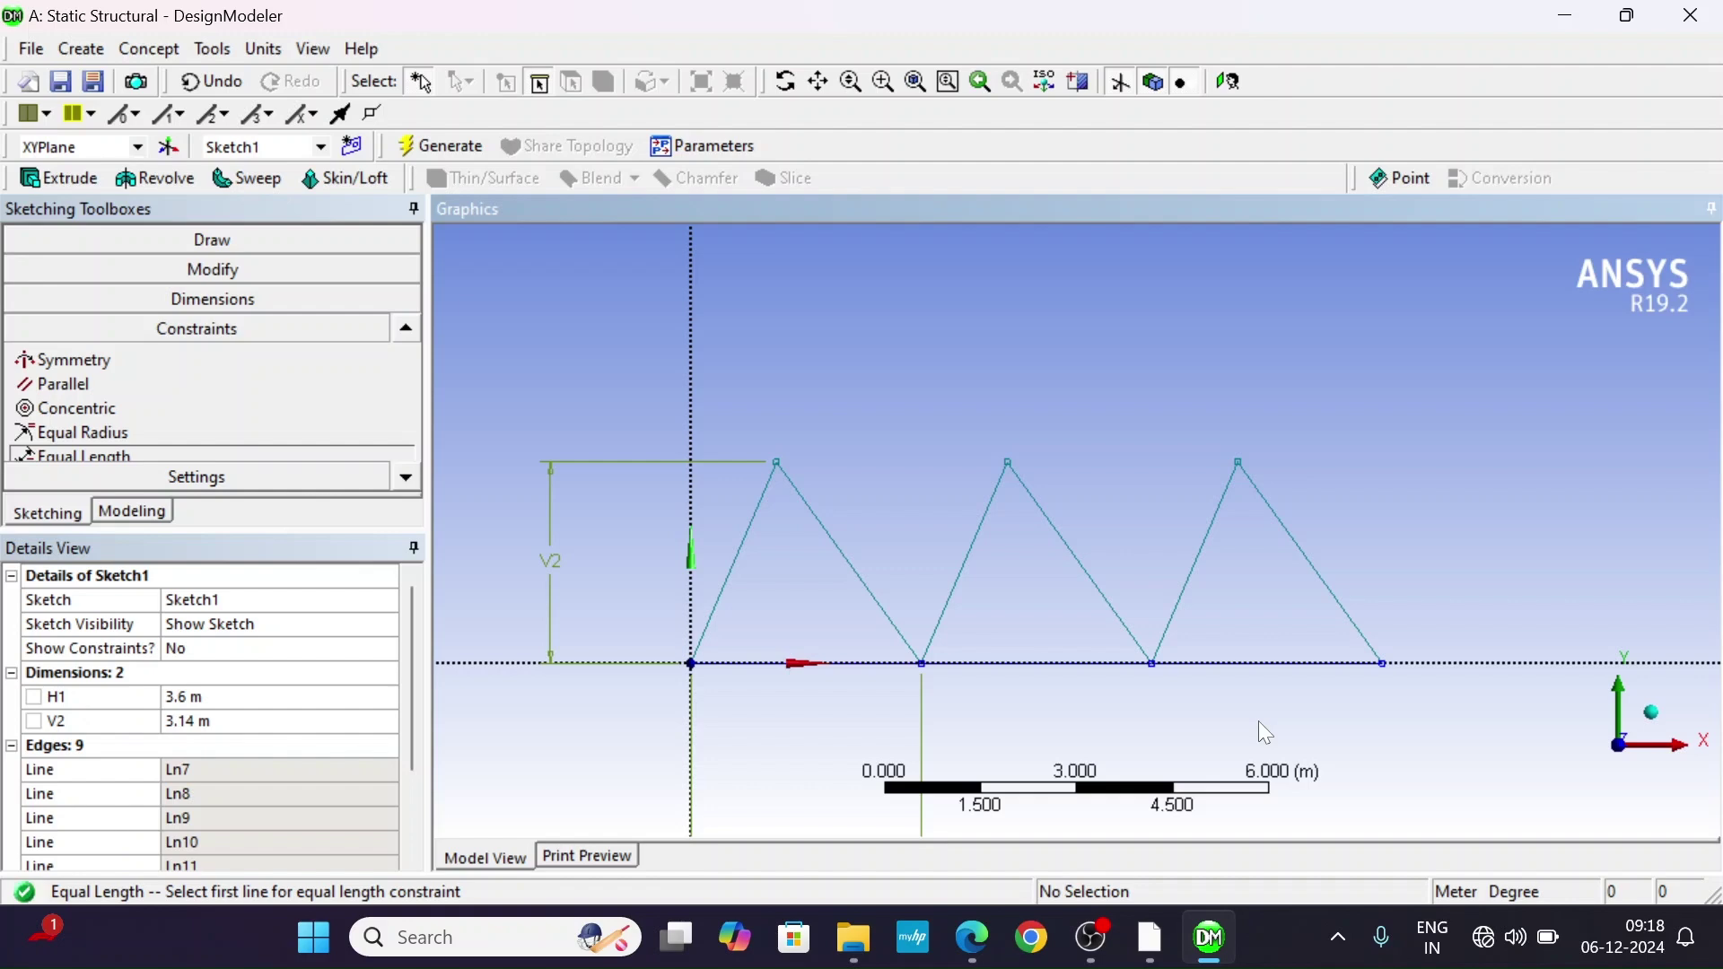
# Consult the truss figure in the problem PDF and sketch the top chord as an open-ended polyline through the three peaks.
pyautogui.click(972, 937)
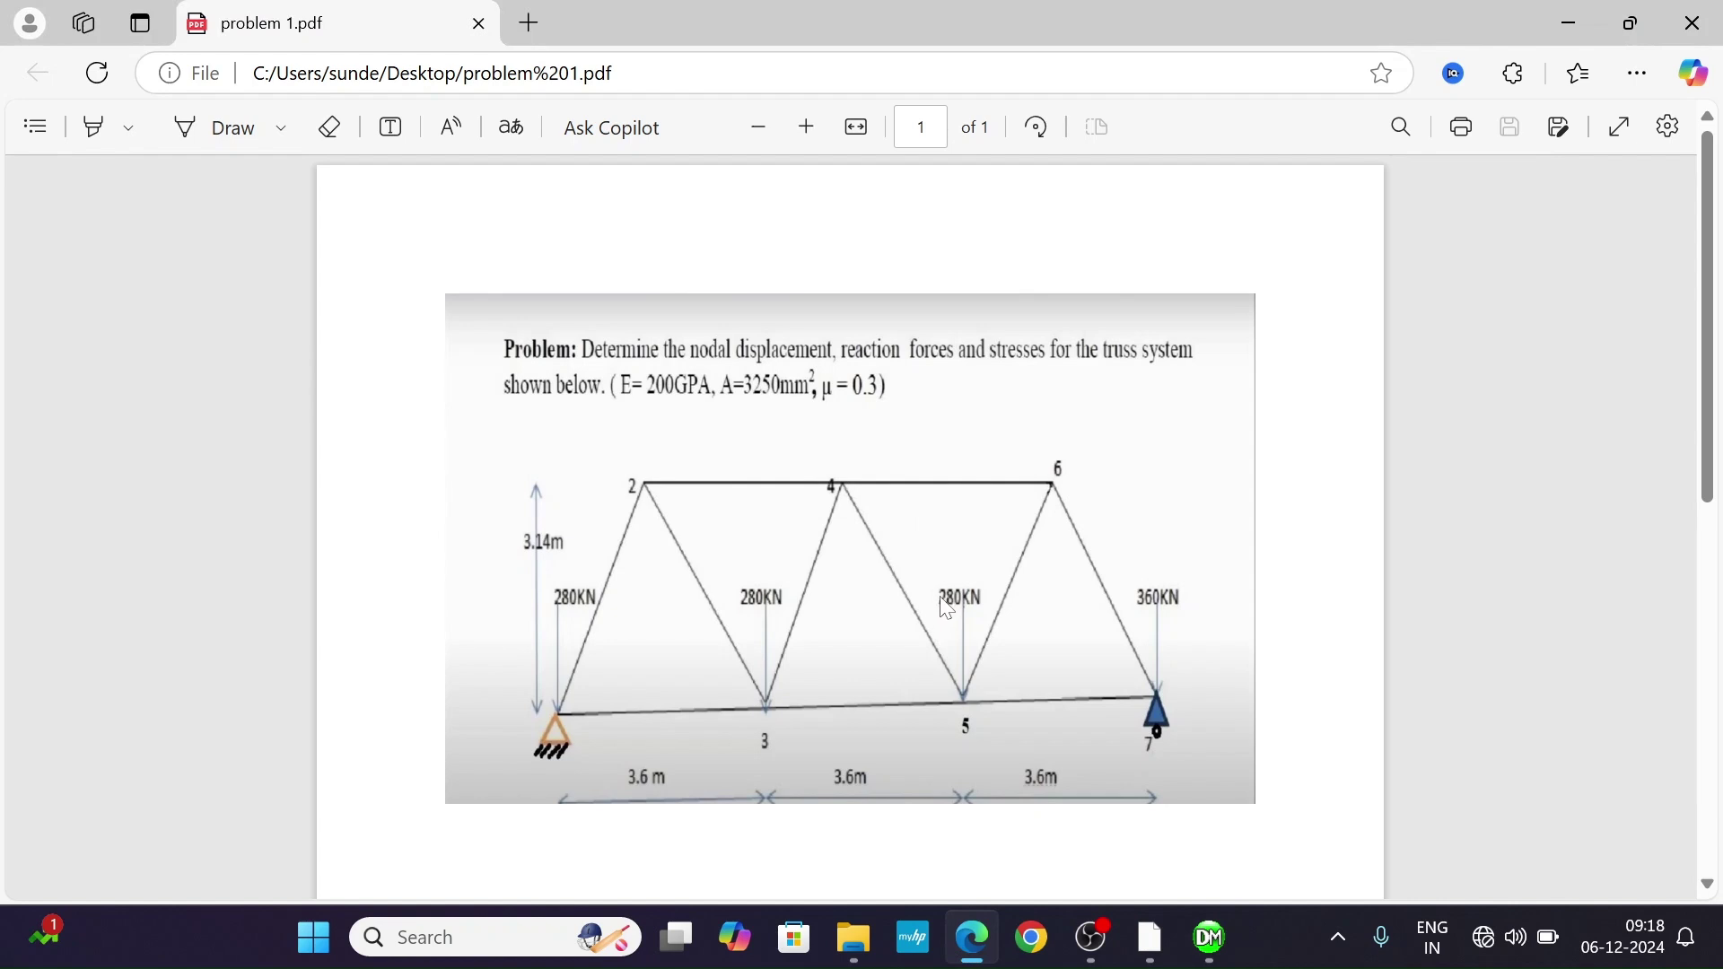
pyautogui.click(1209, 937)
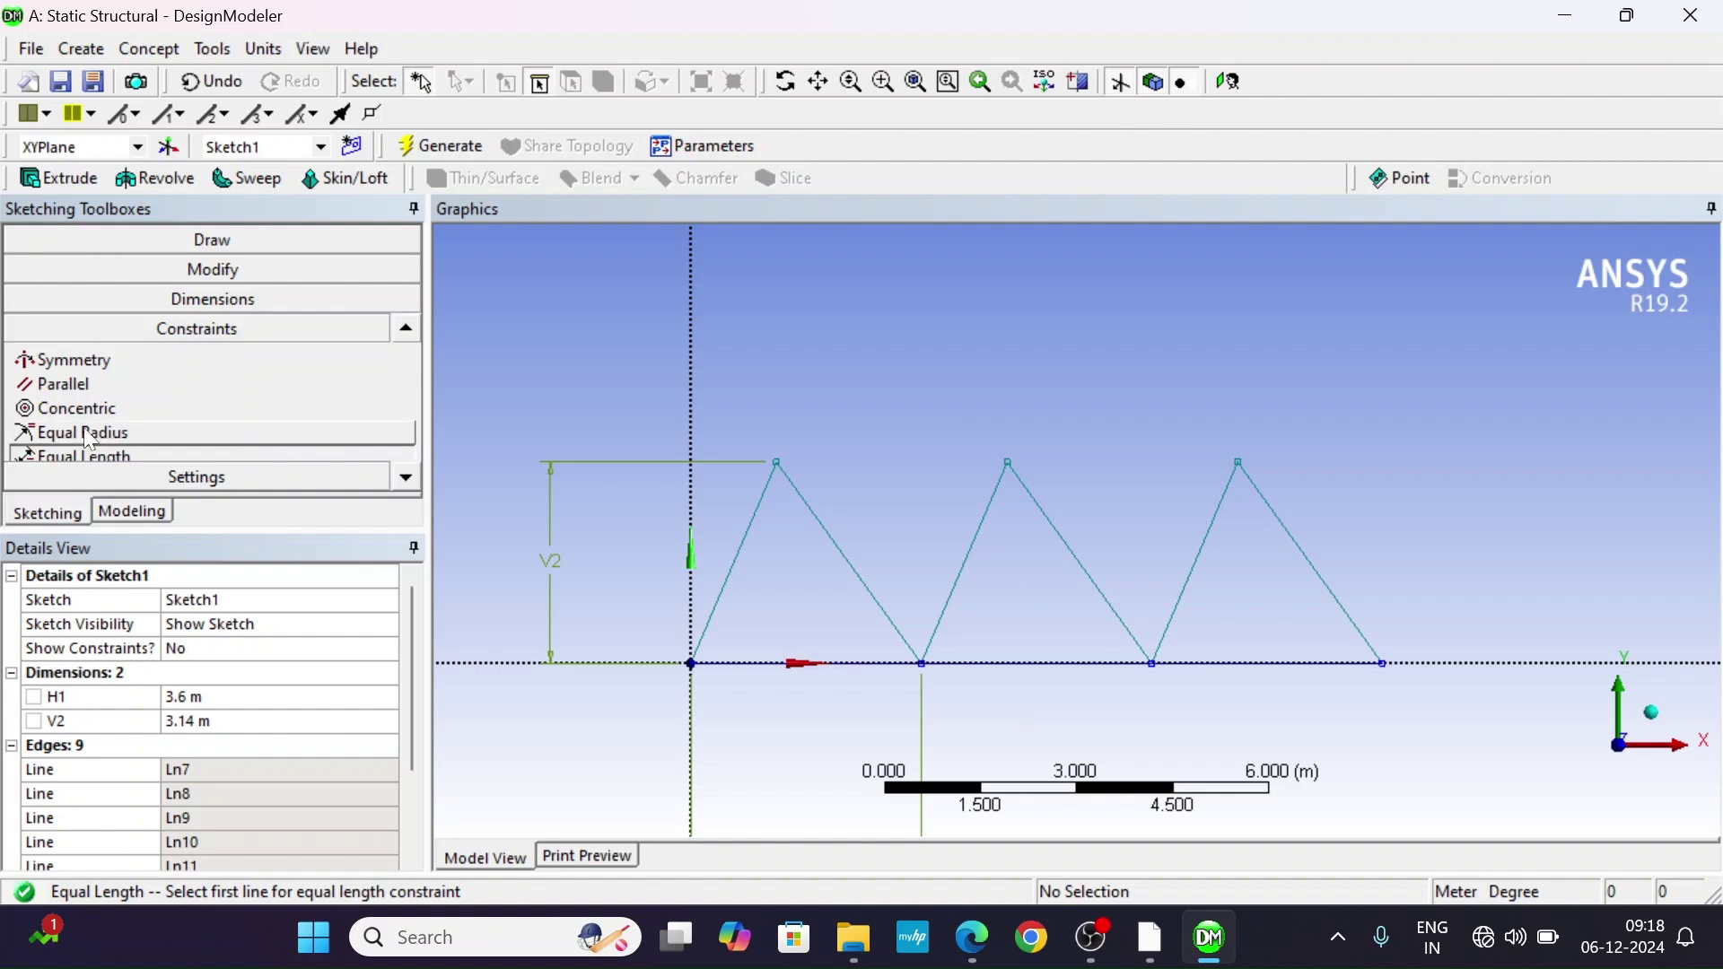
pyautogui.click(210, 303)
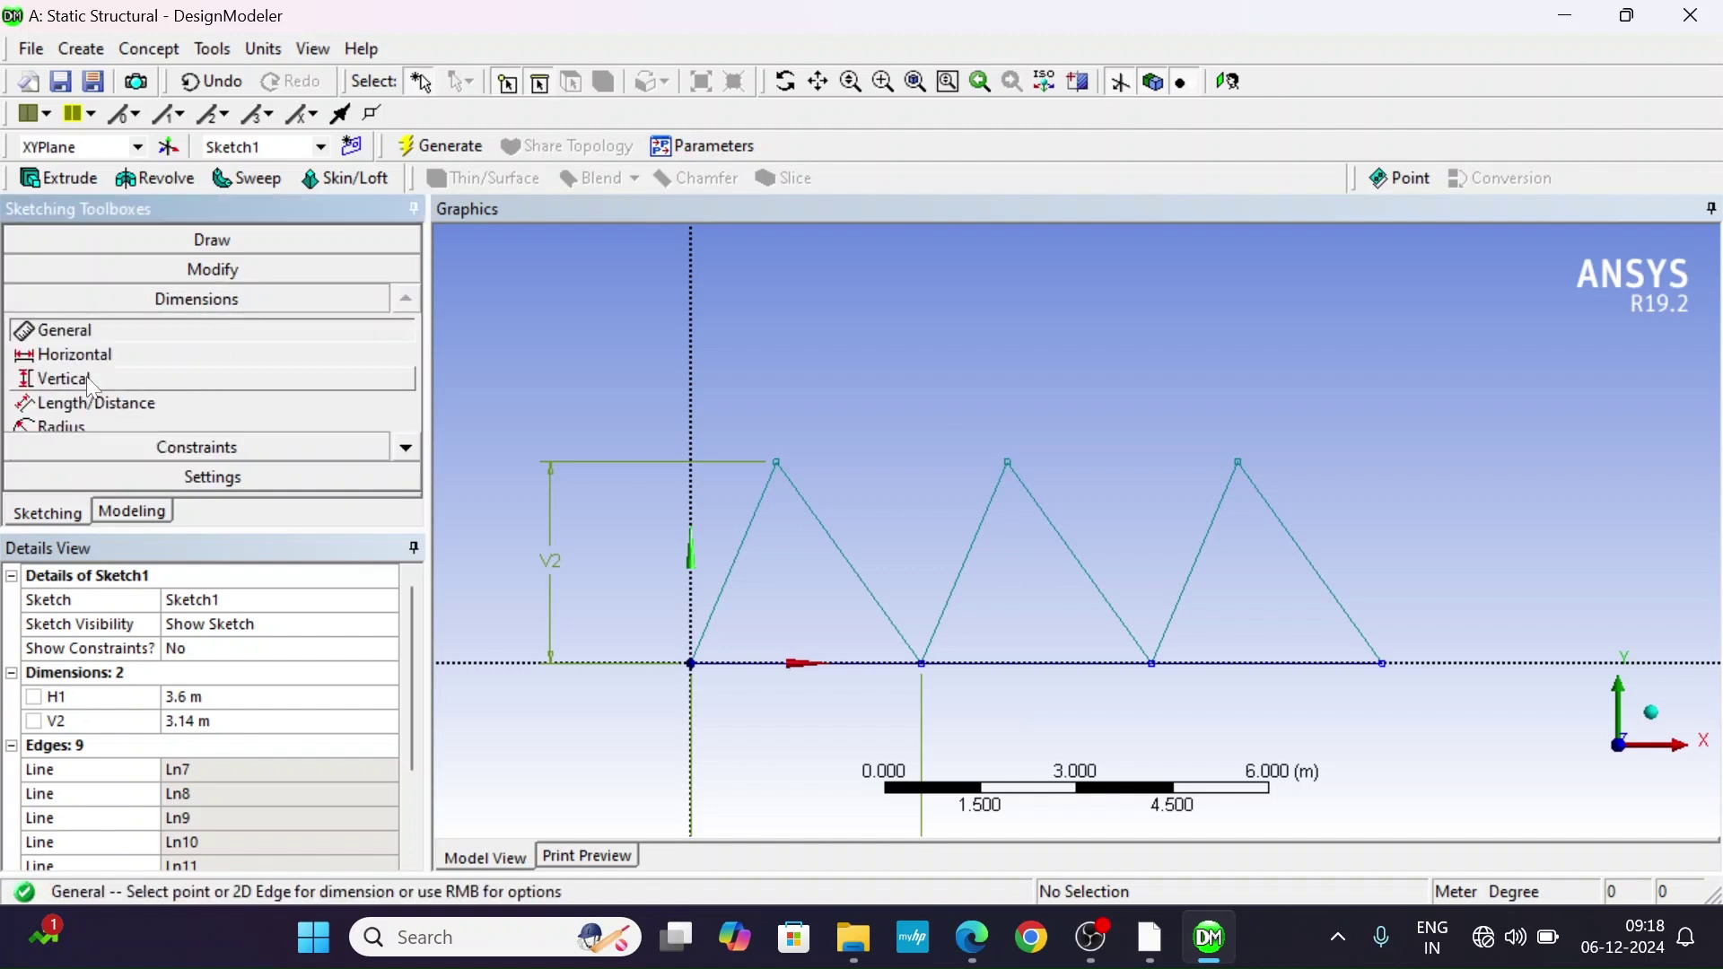
pyautogui.click(212, 240)
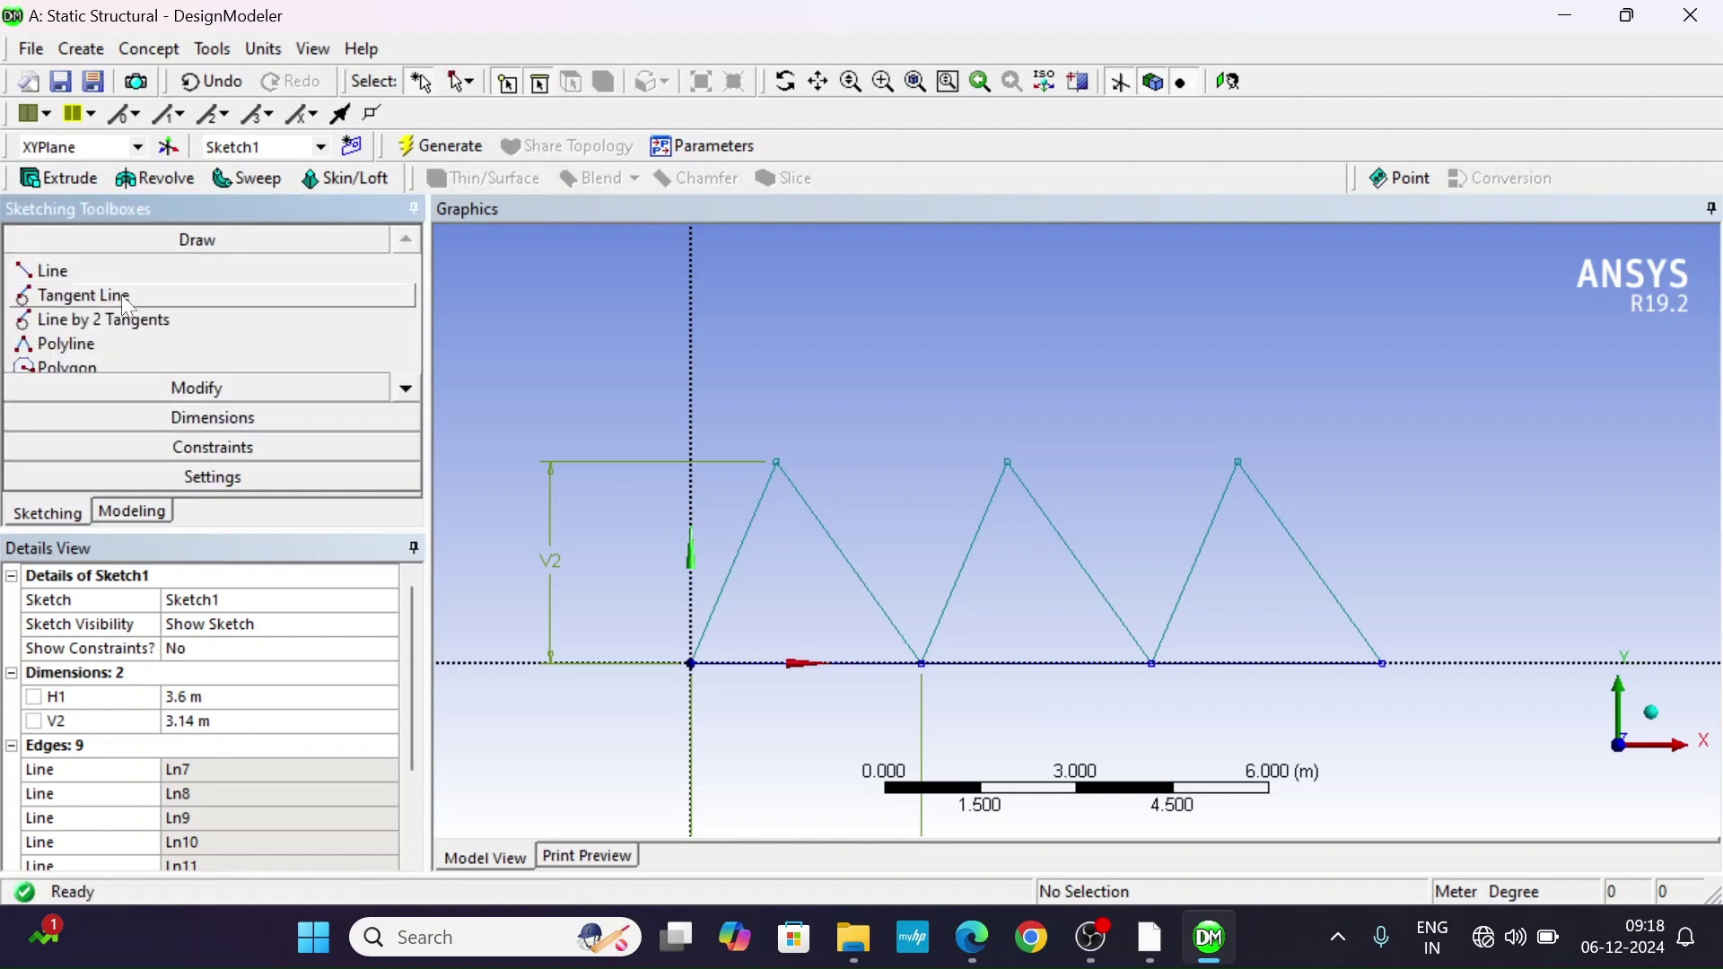
pyautogui.click(99, 344)
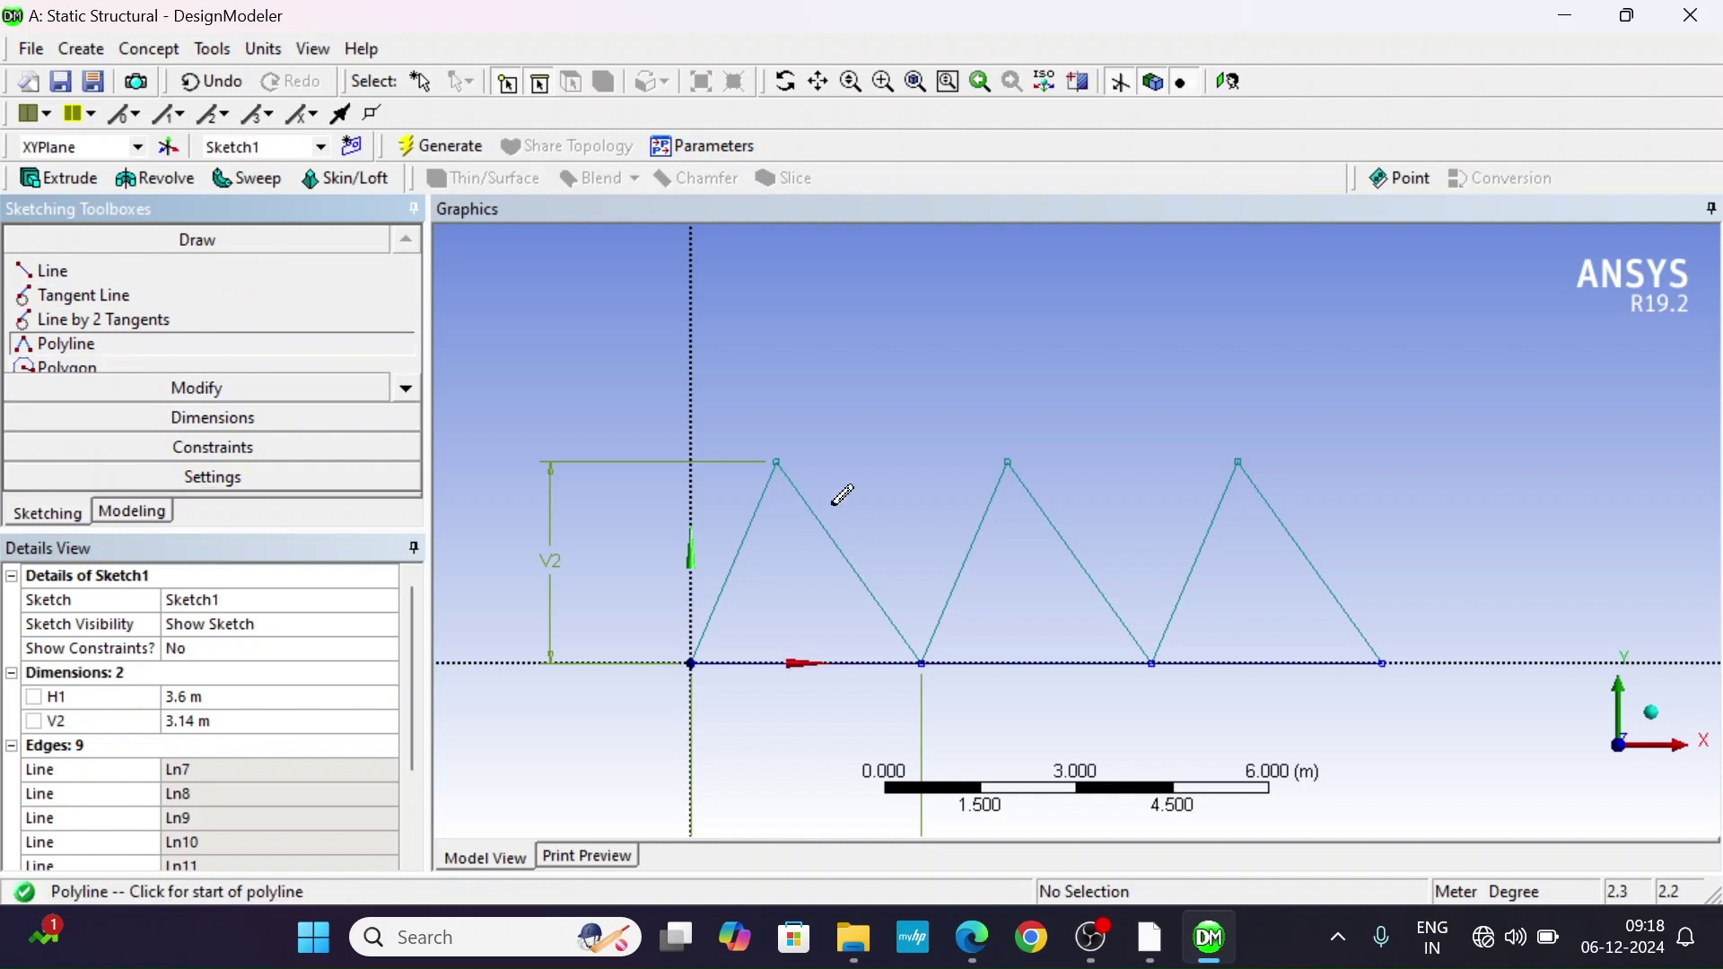
pyautogui.click(779, 462)
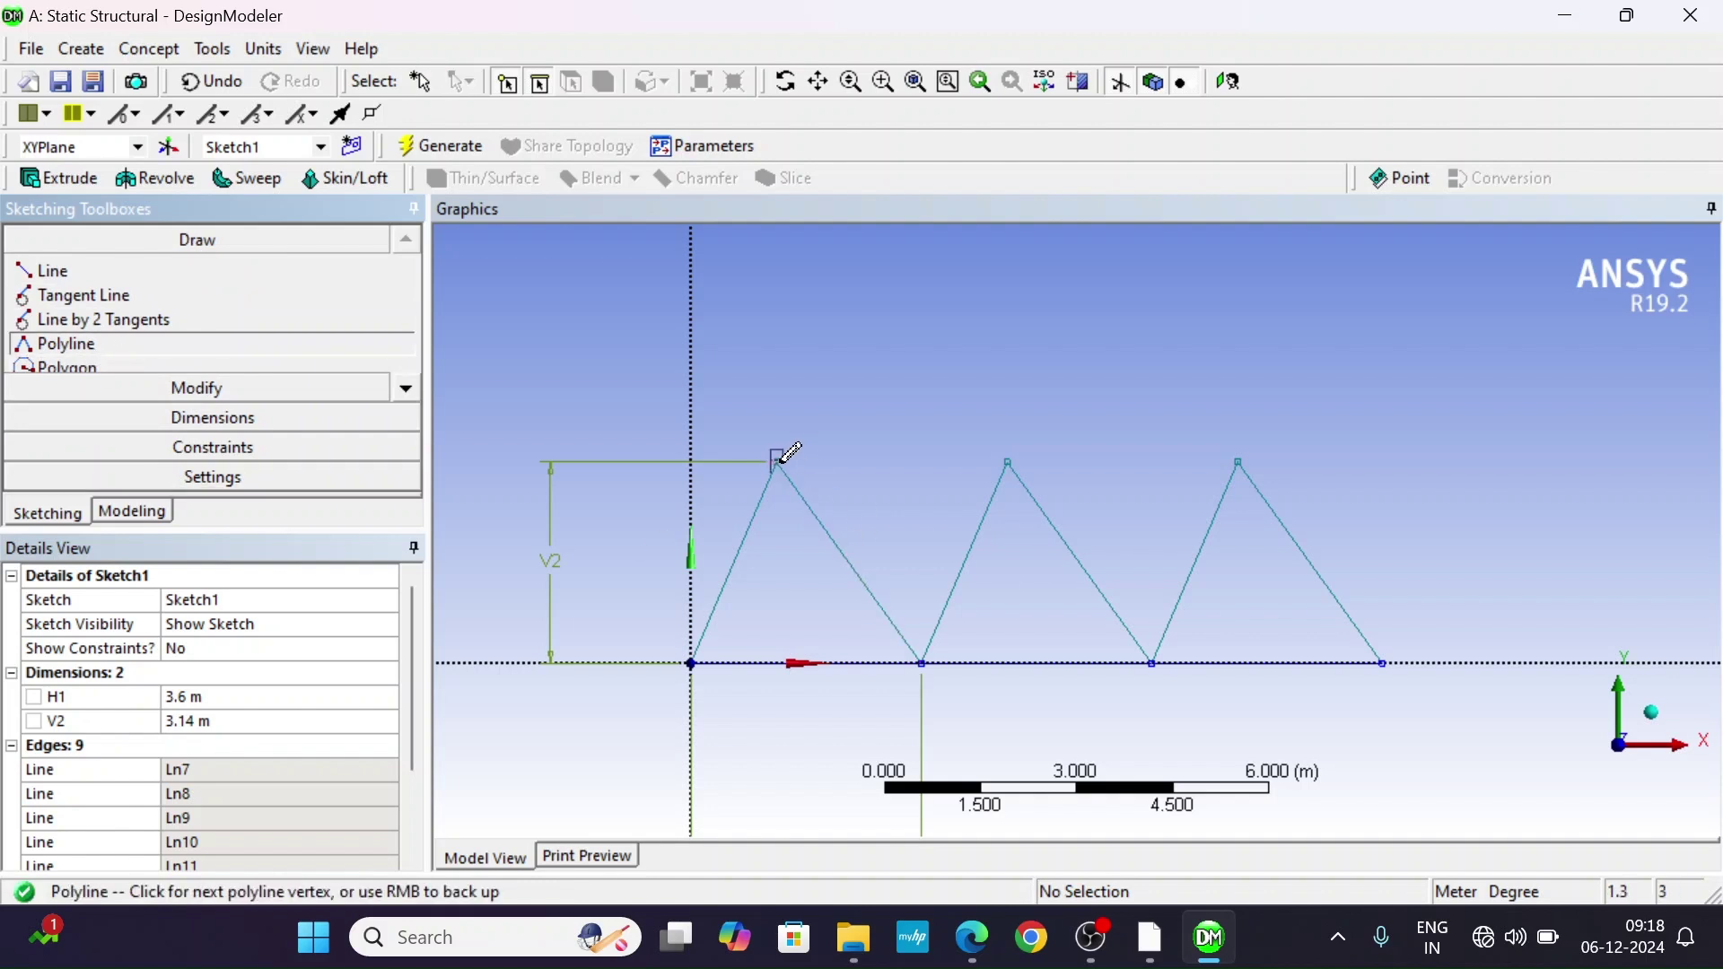
pyautogui.click(1010, 460)
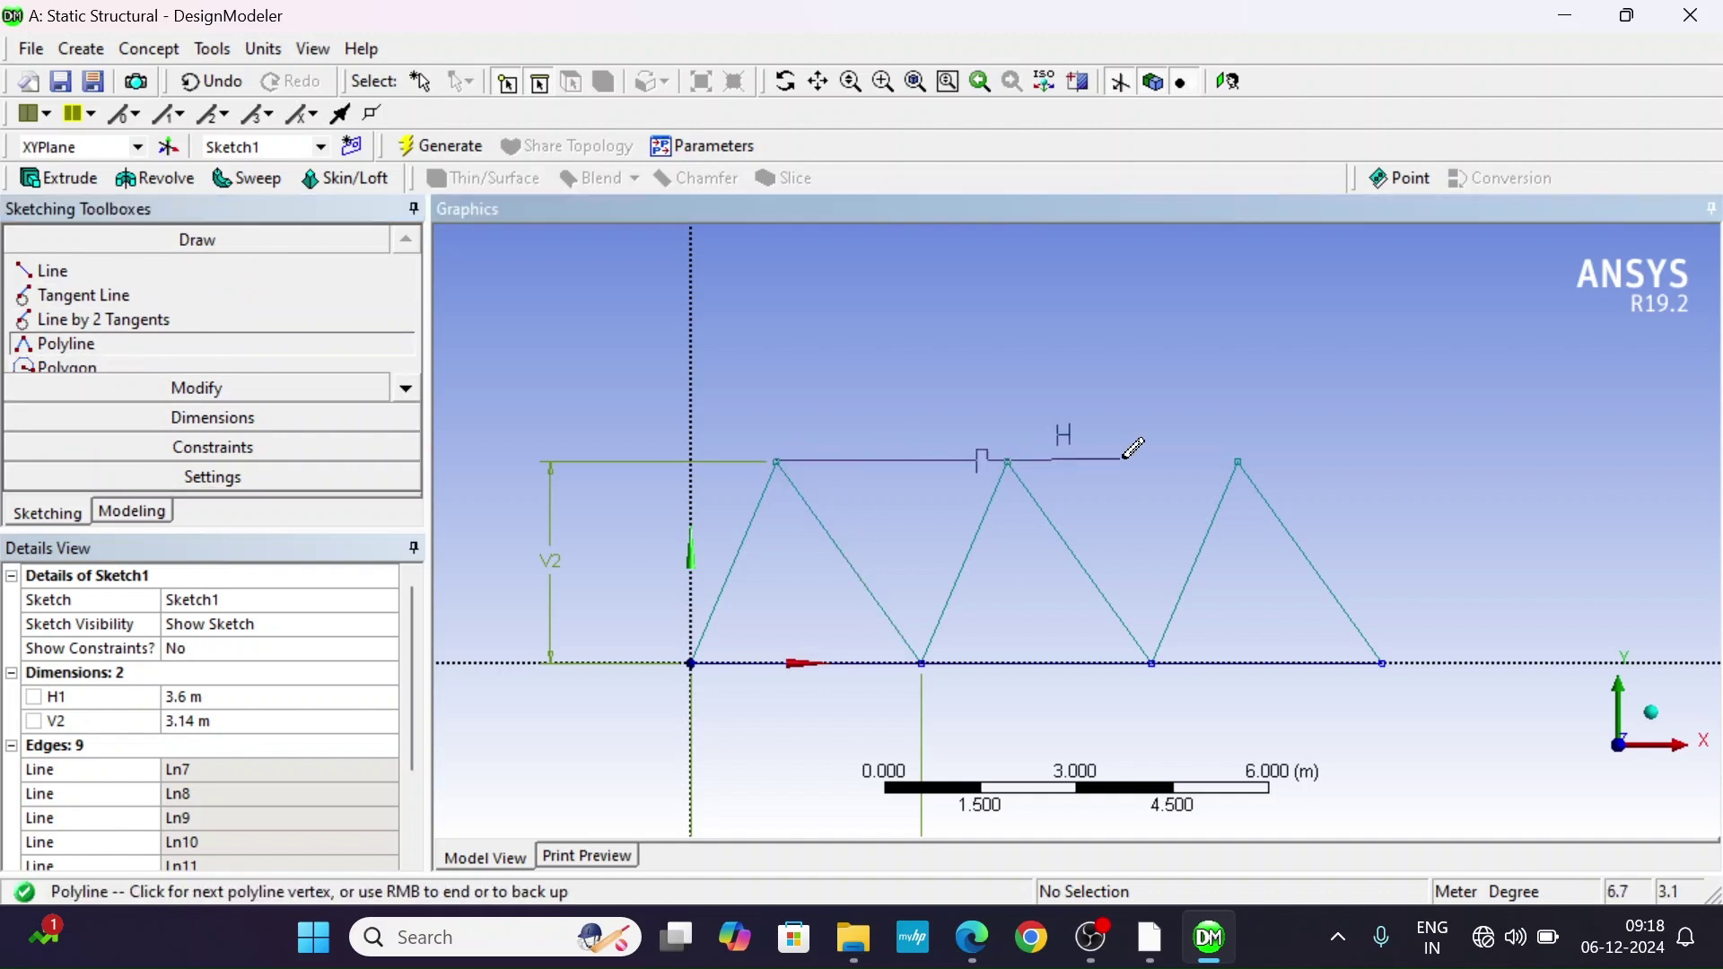
pyautogui.click(1239, 461)
pyautogui.rightClick(1295, 380)
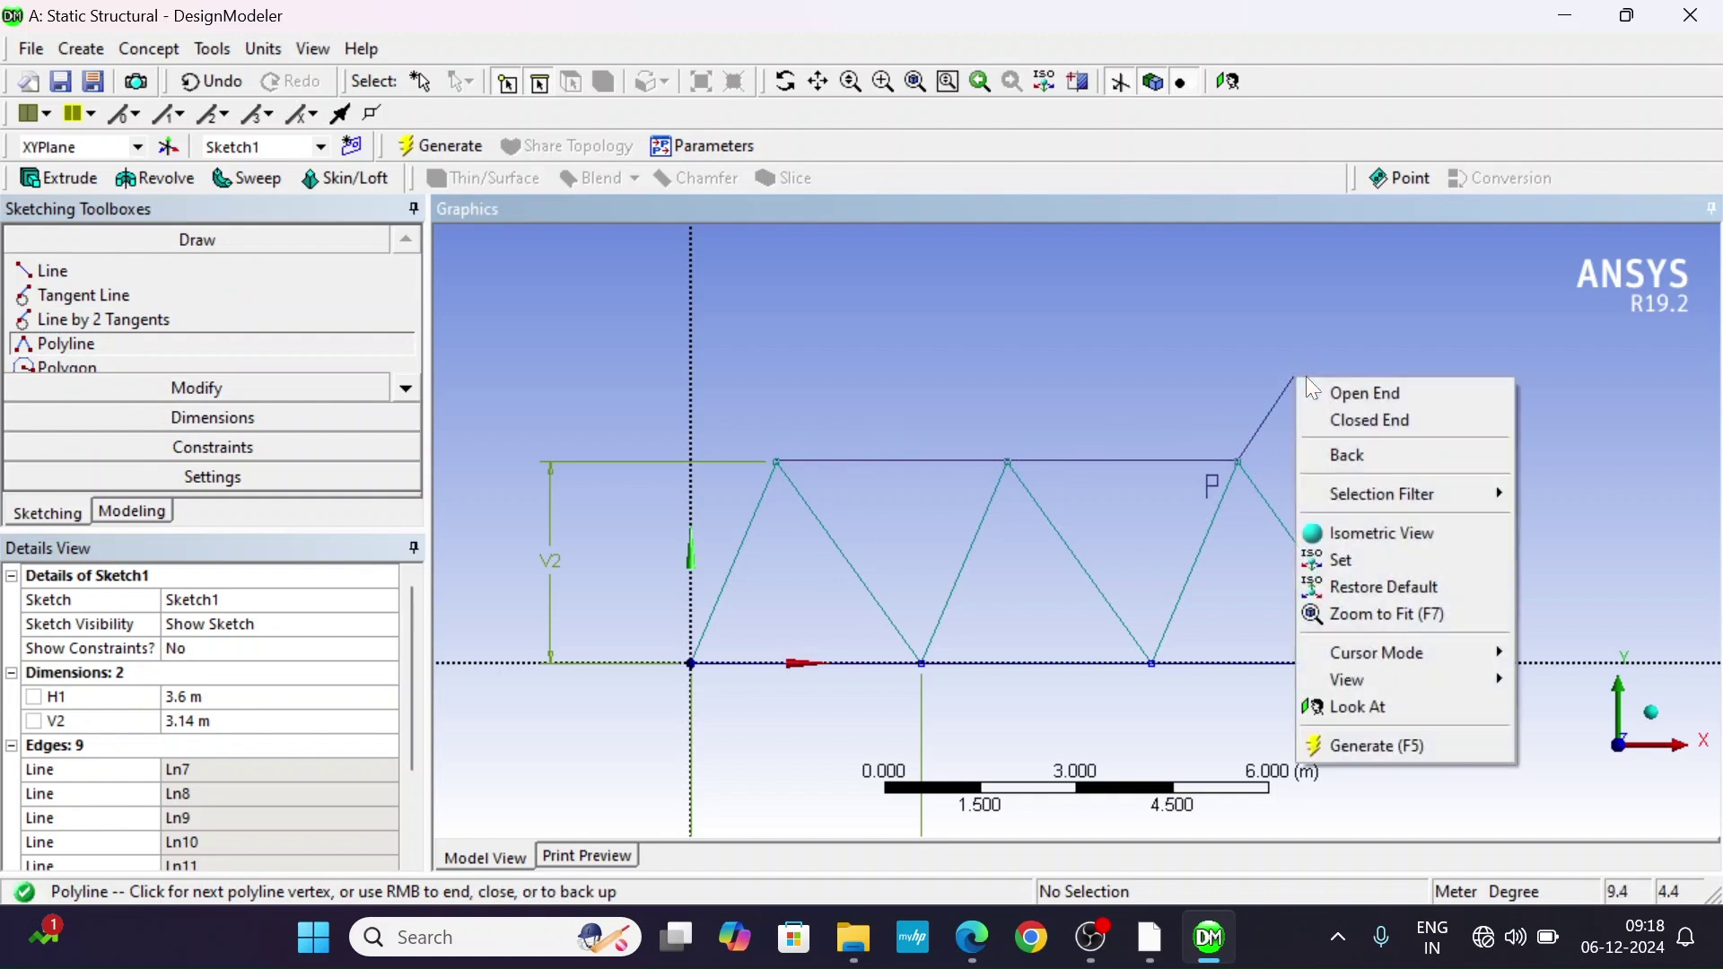
pyautogui.click(1405, 388)
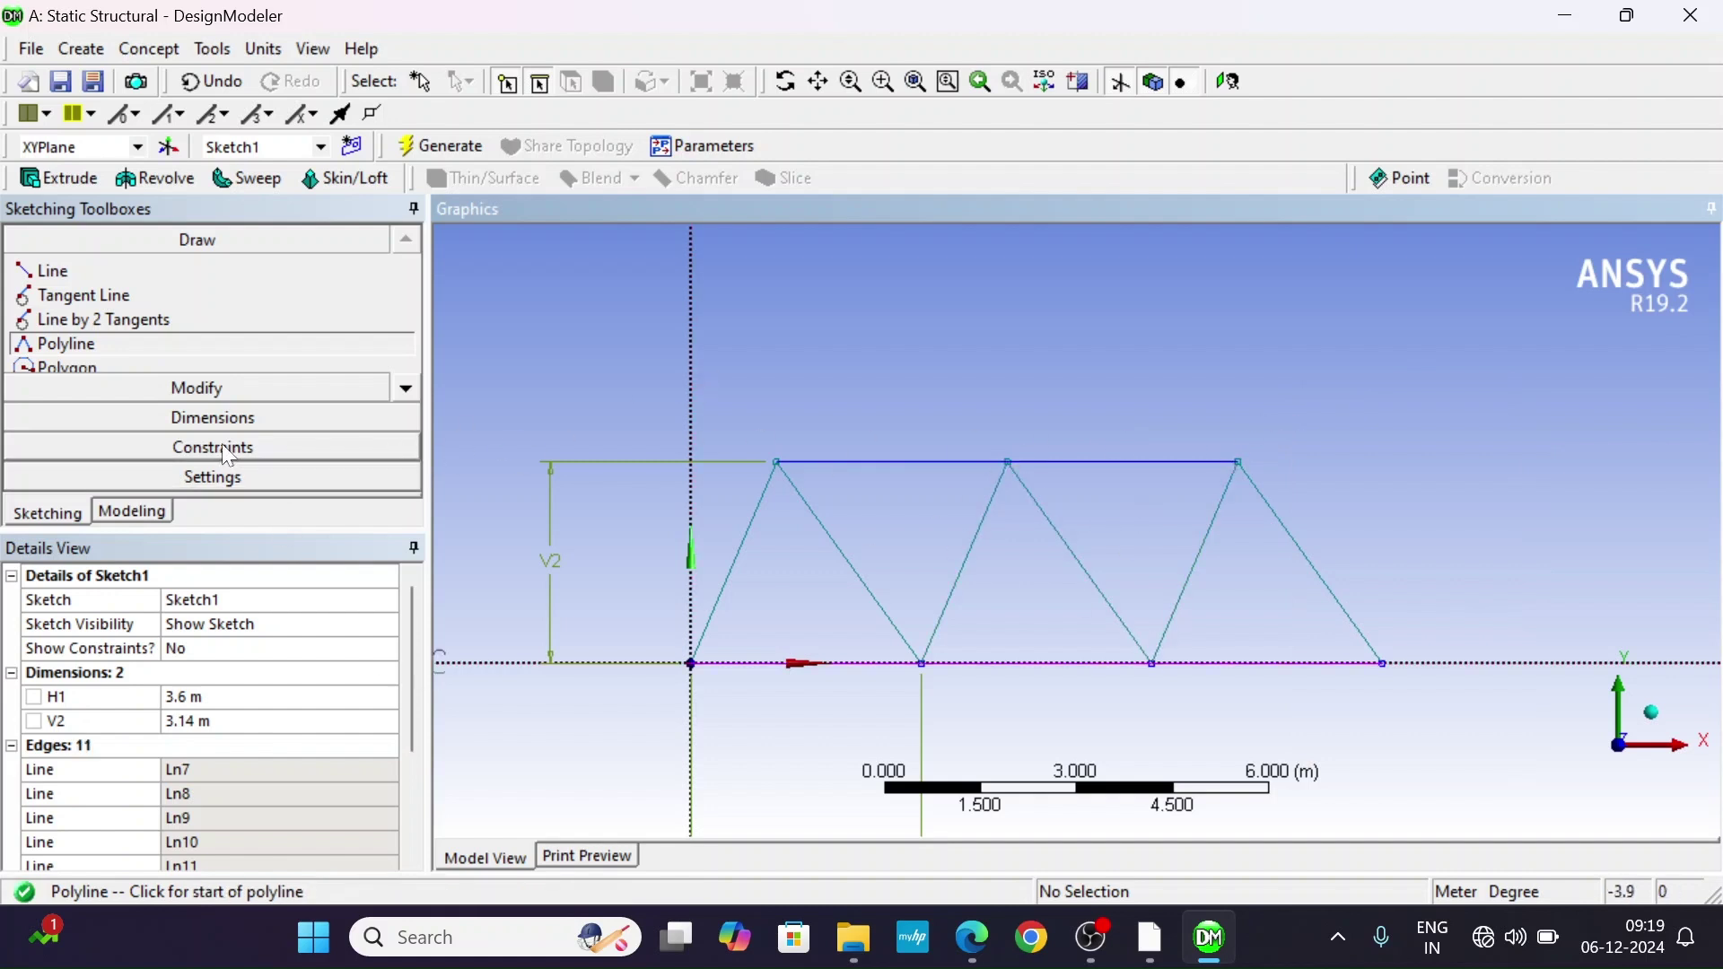
# Create a line body from Sketch1 with Lines From Sketches, using Add Material, and generate it.
pyautogui.click(128, 513)
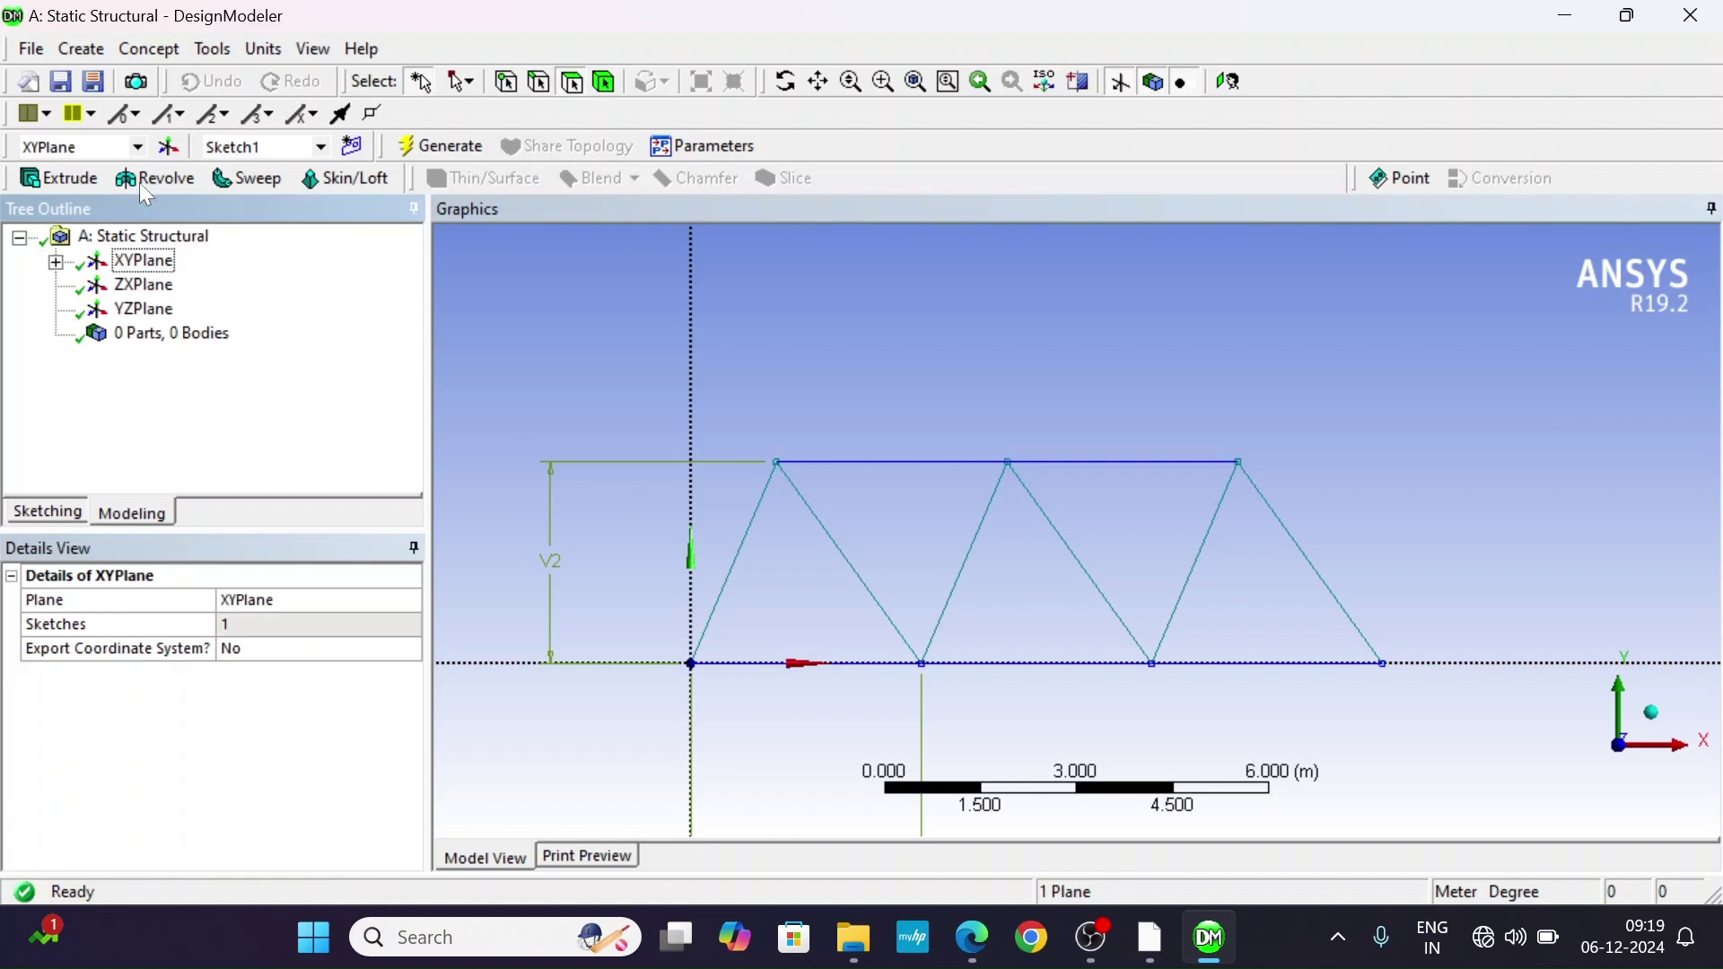
pyautogui.click(149, 49)
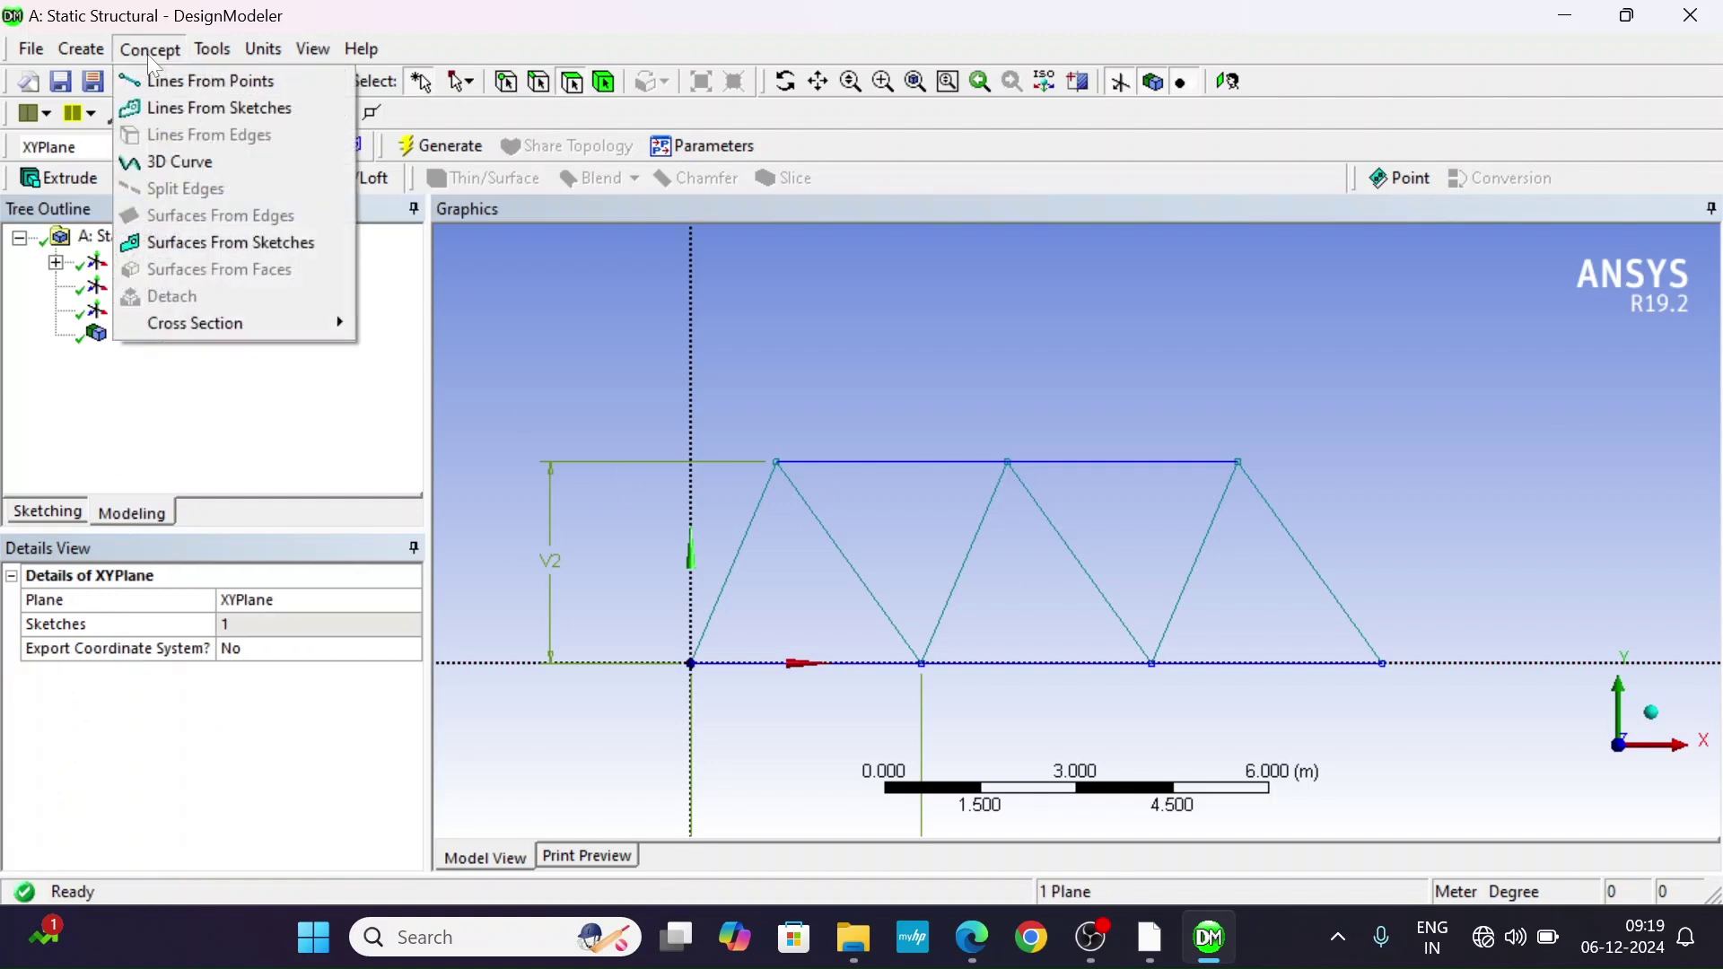
pyautogui.click(185, 105)
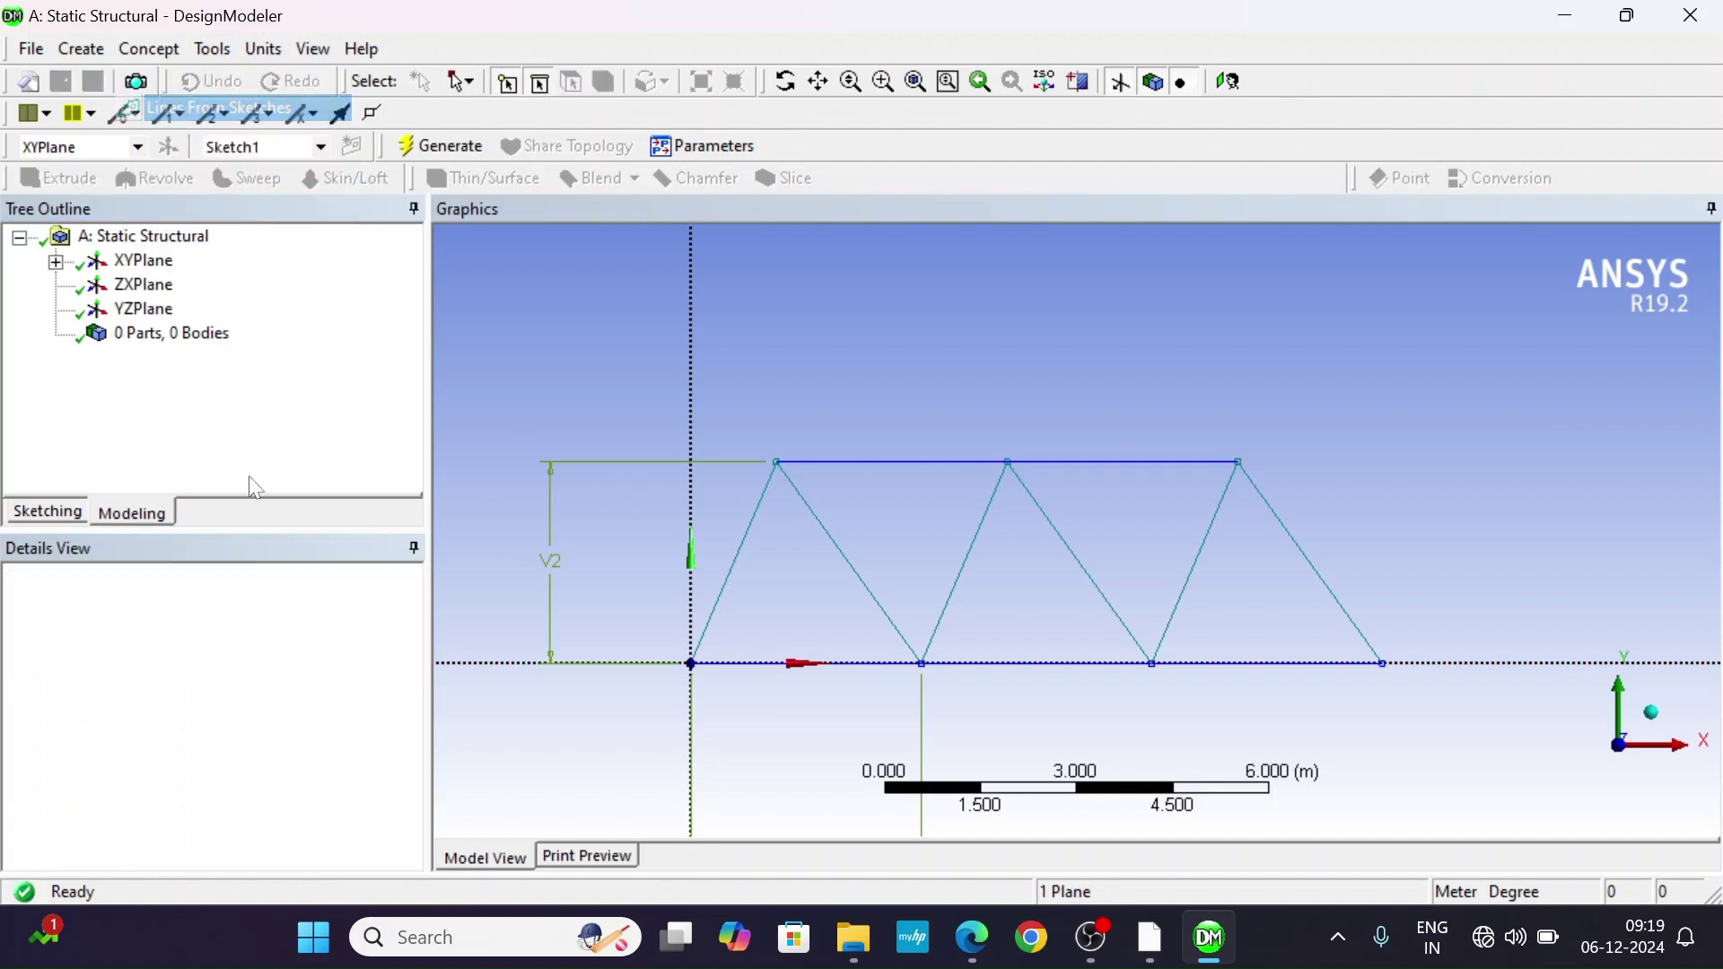
pyautogui.doubleClick(143, 261)
pyautogui.click(176, 284)
pyautogui.click(235, 625)
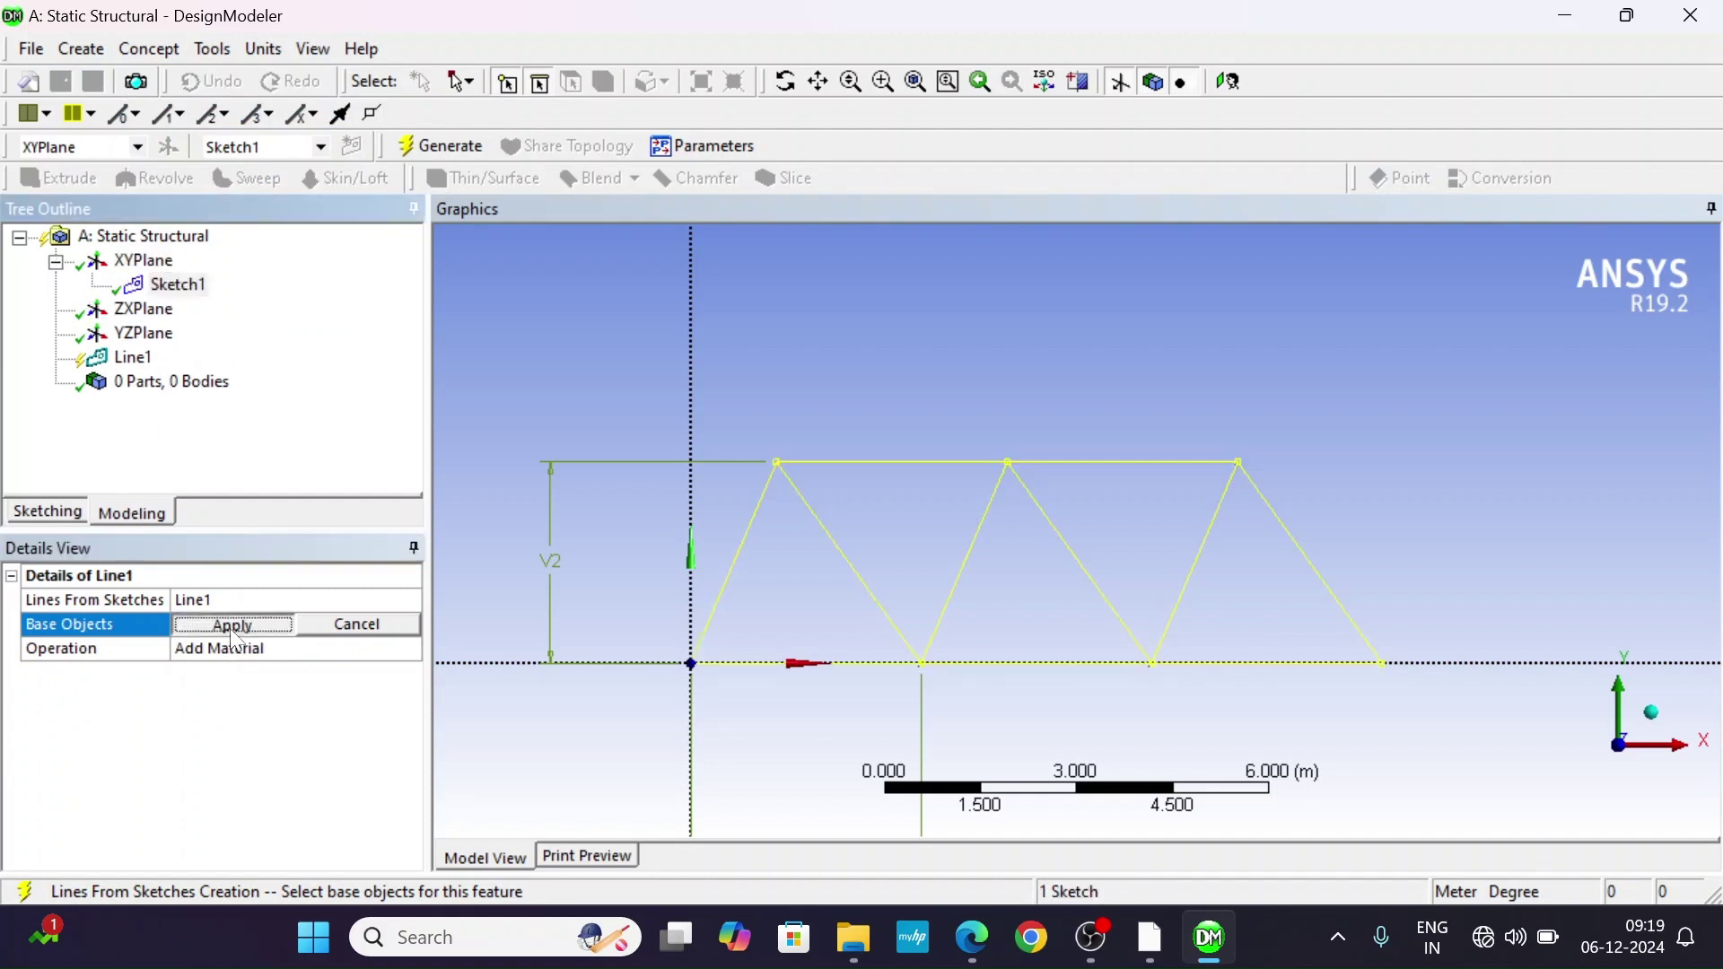
pyautogui.click(441, 145)
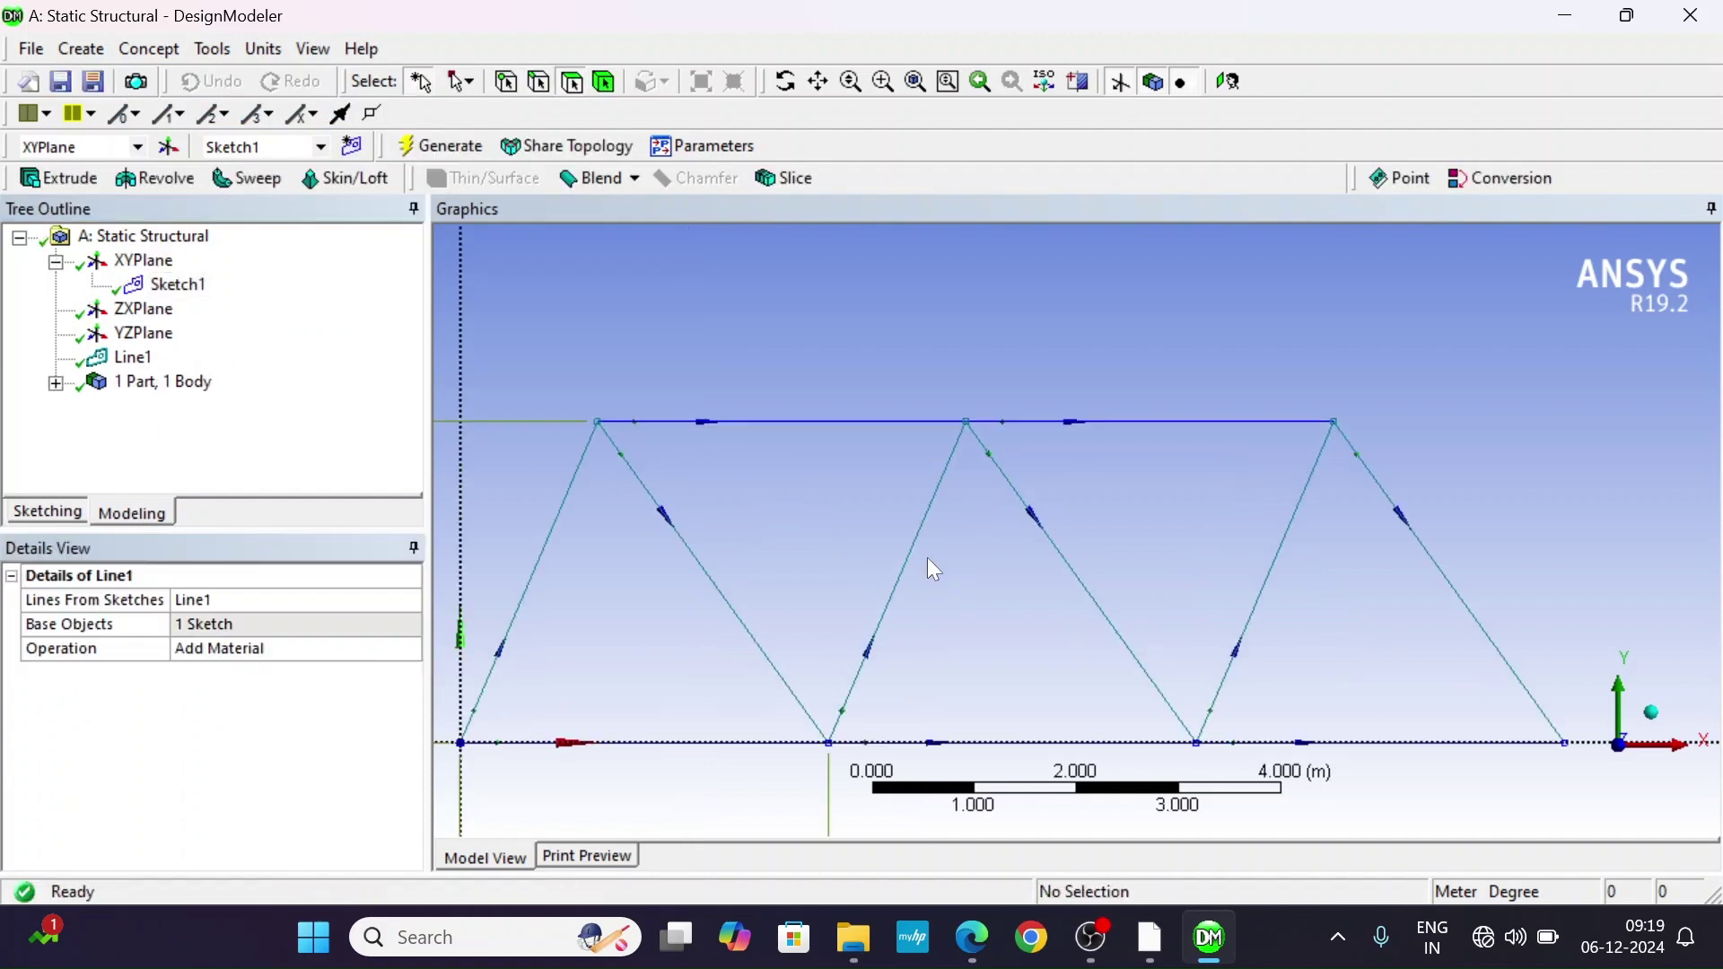
# Check the truss line body's details for its cross section assignment and create a circular cross section.
pyautogui.doubleClick(150, 386)
pyautogui.click(179, 407)
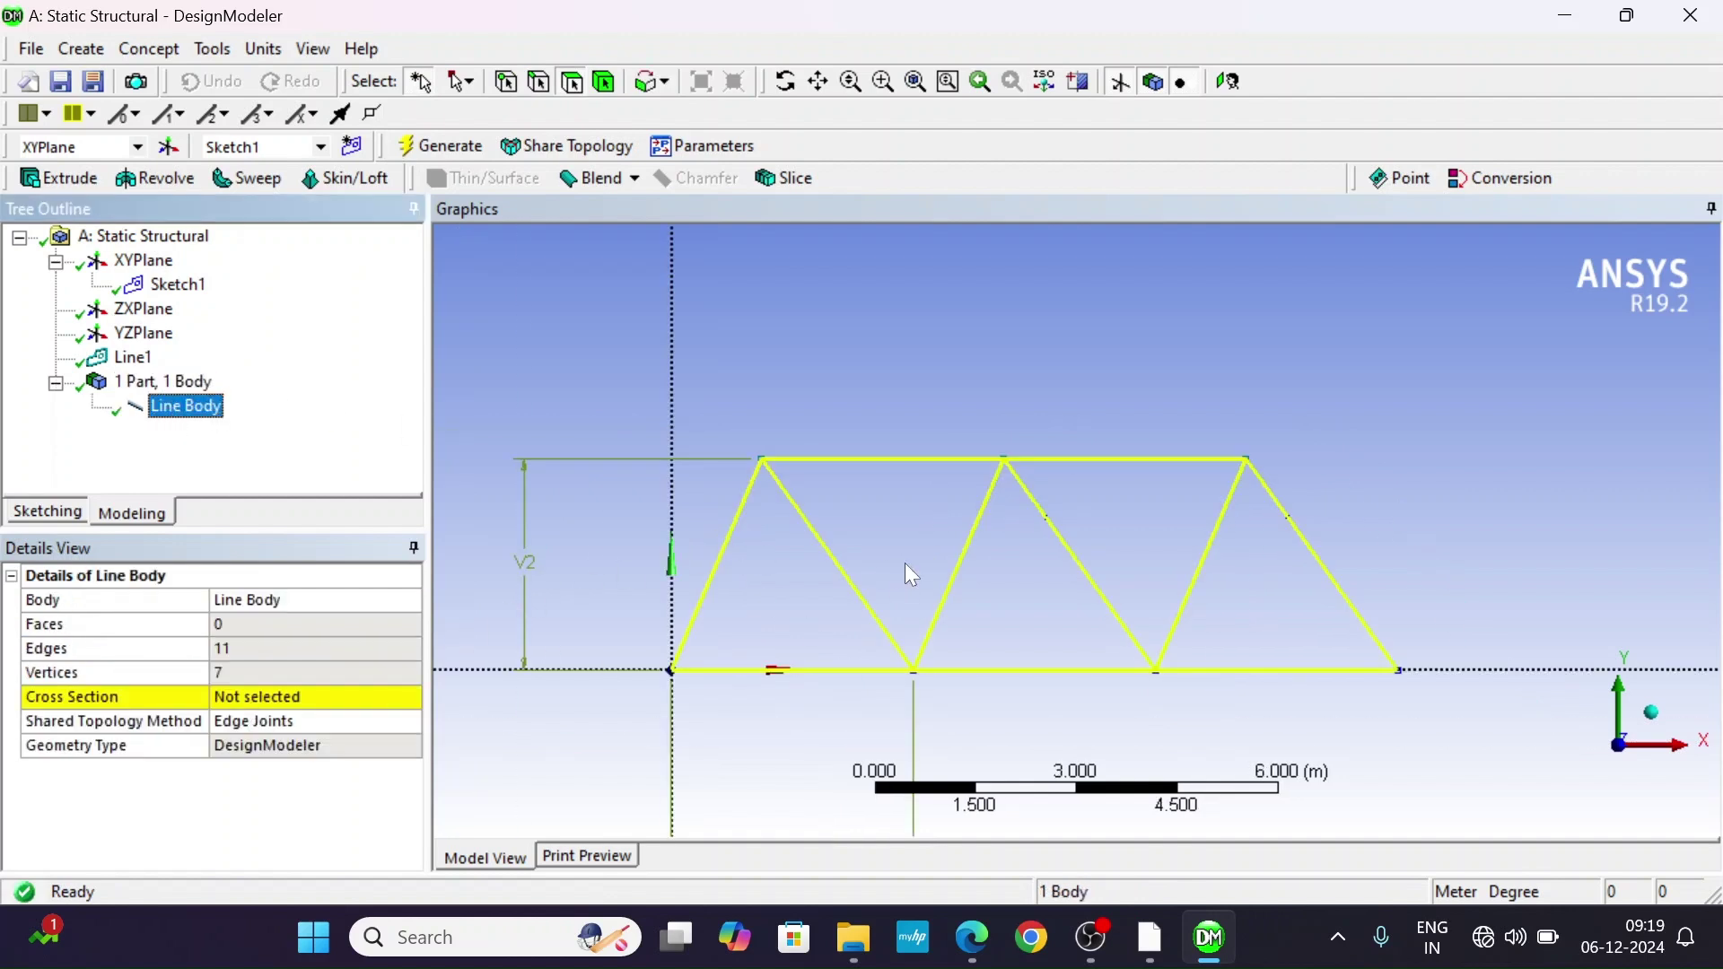
pyautogui.scroll(4, 911, 570)
pyautogui.scroll(-6, 911, 570)
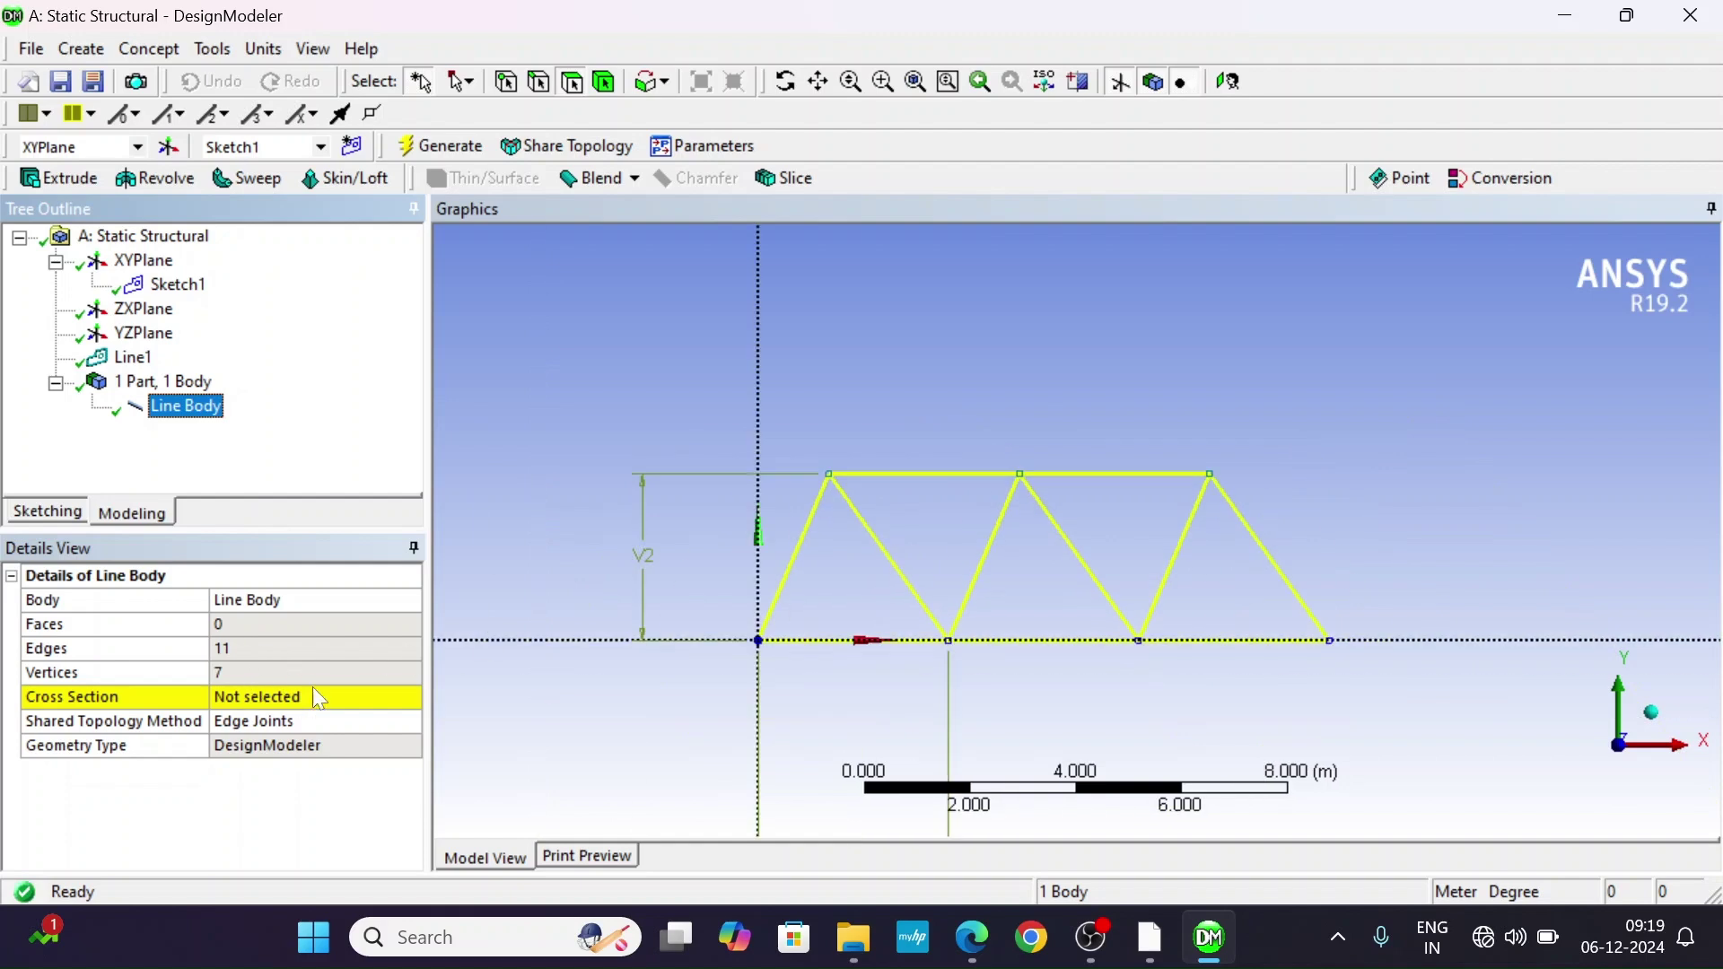
pyautogui.click(178, 52)
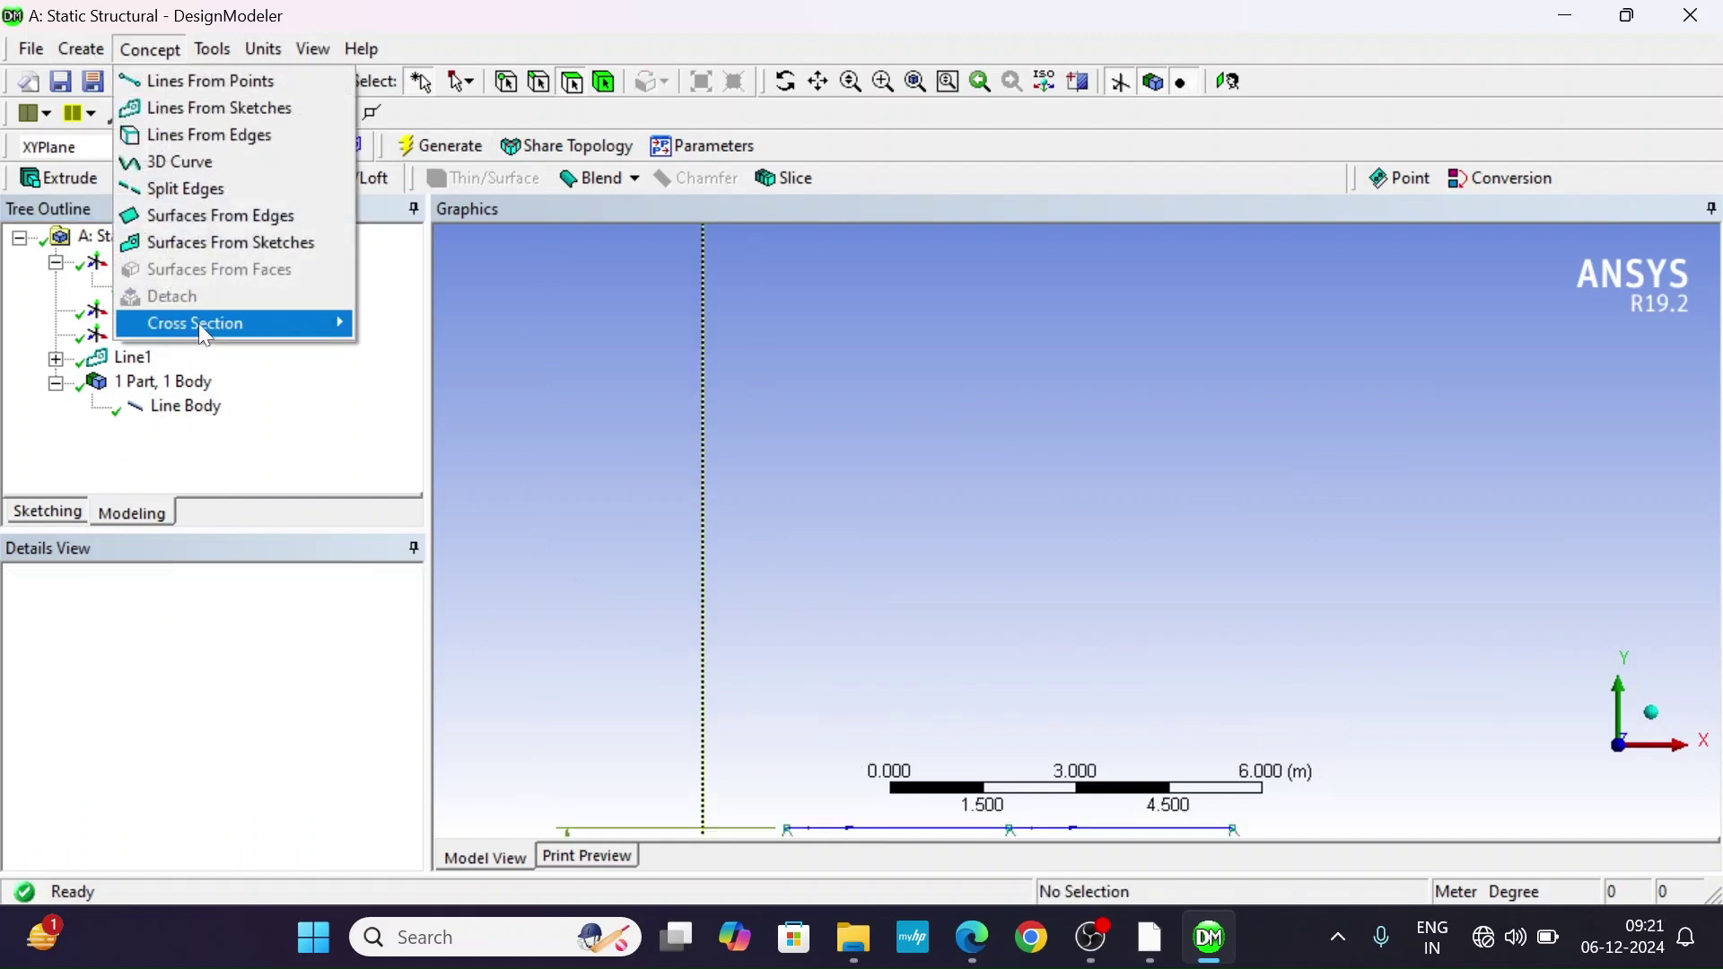
pyautogui.moveTo(210, 320)
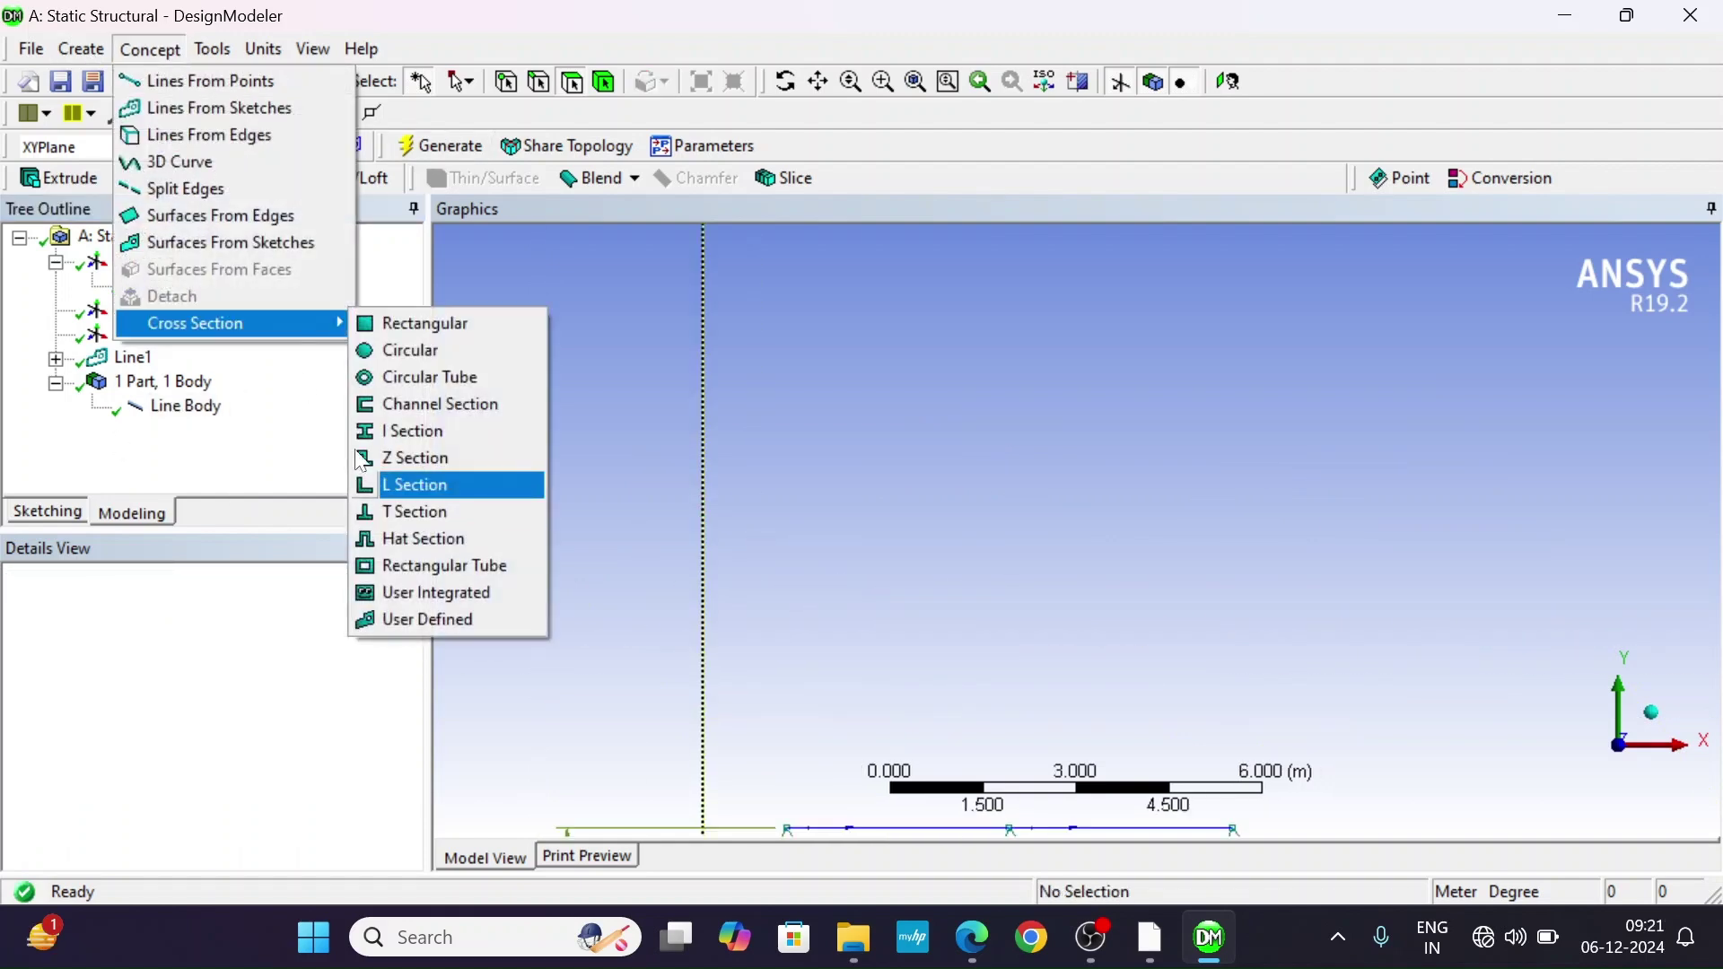
pyautogui.click(417, 352)
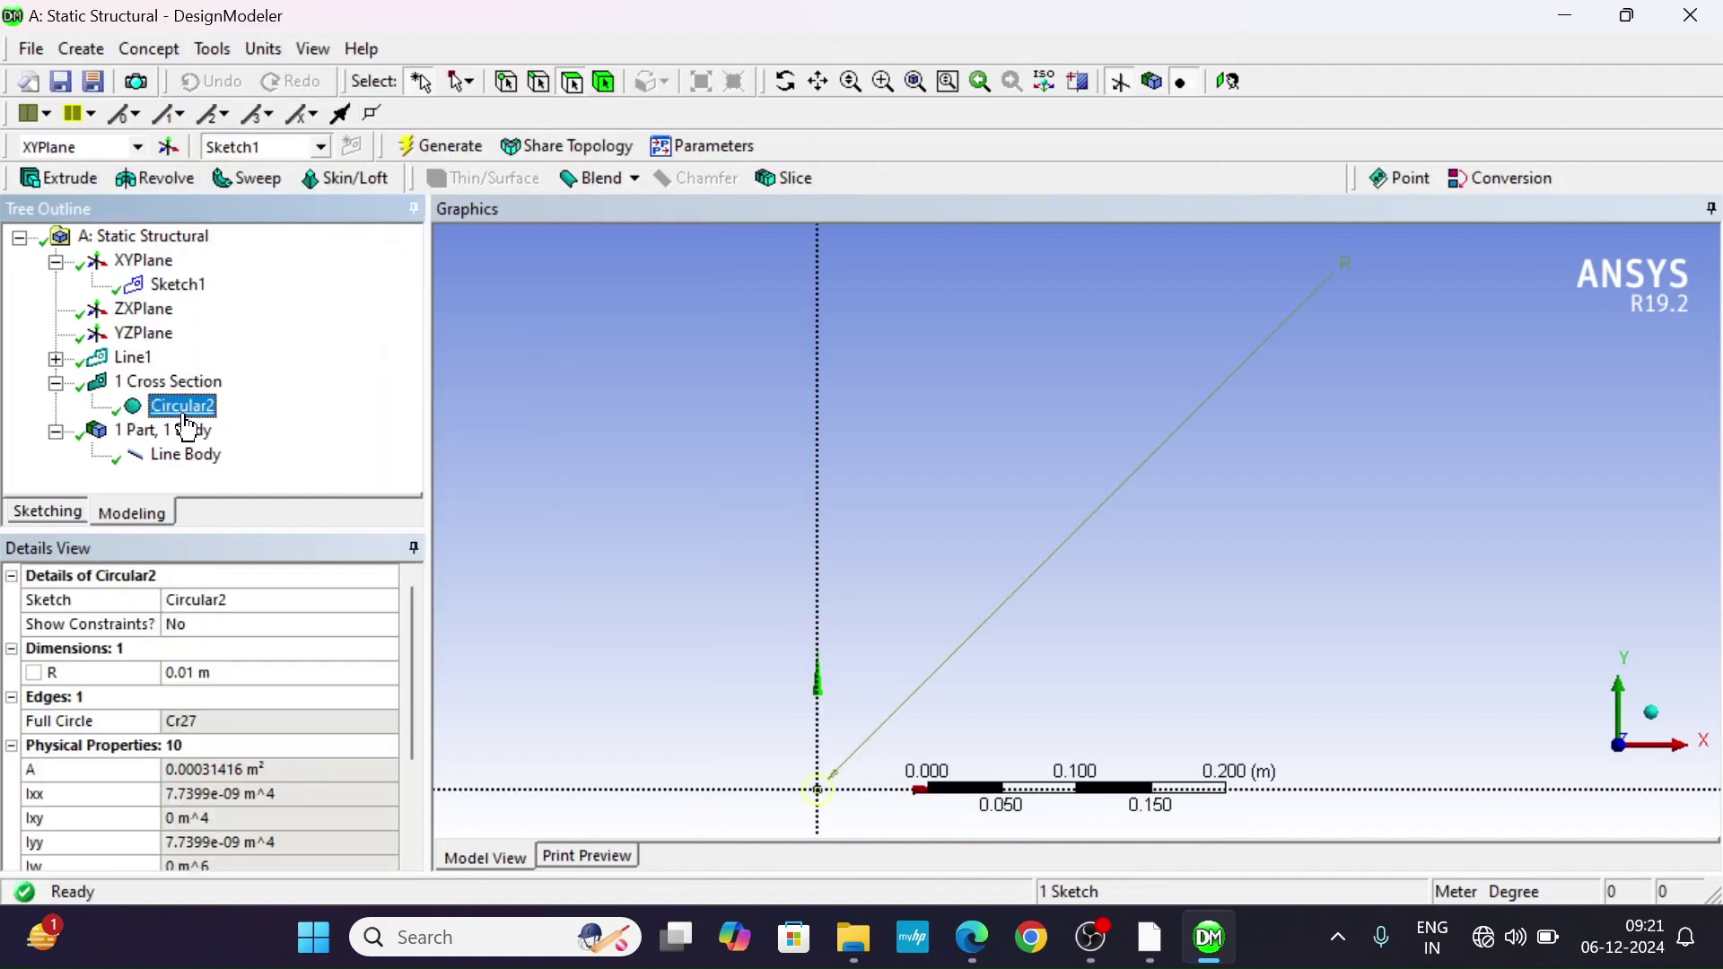
# Switch the model units to millimetres and set the circular cross section's radius to 32.16 mm.
pyautogui.click(204, 672)
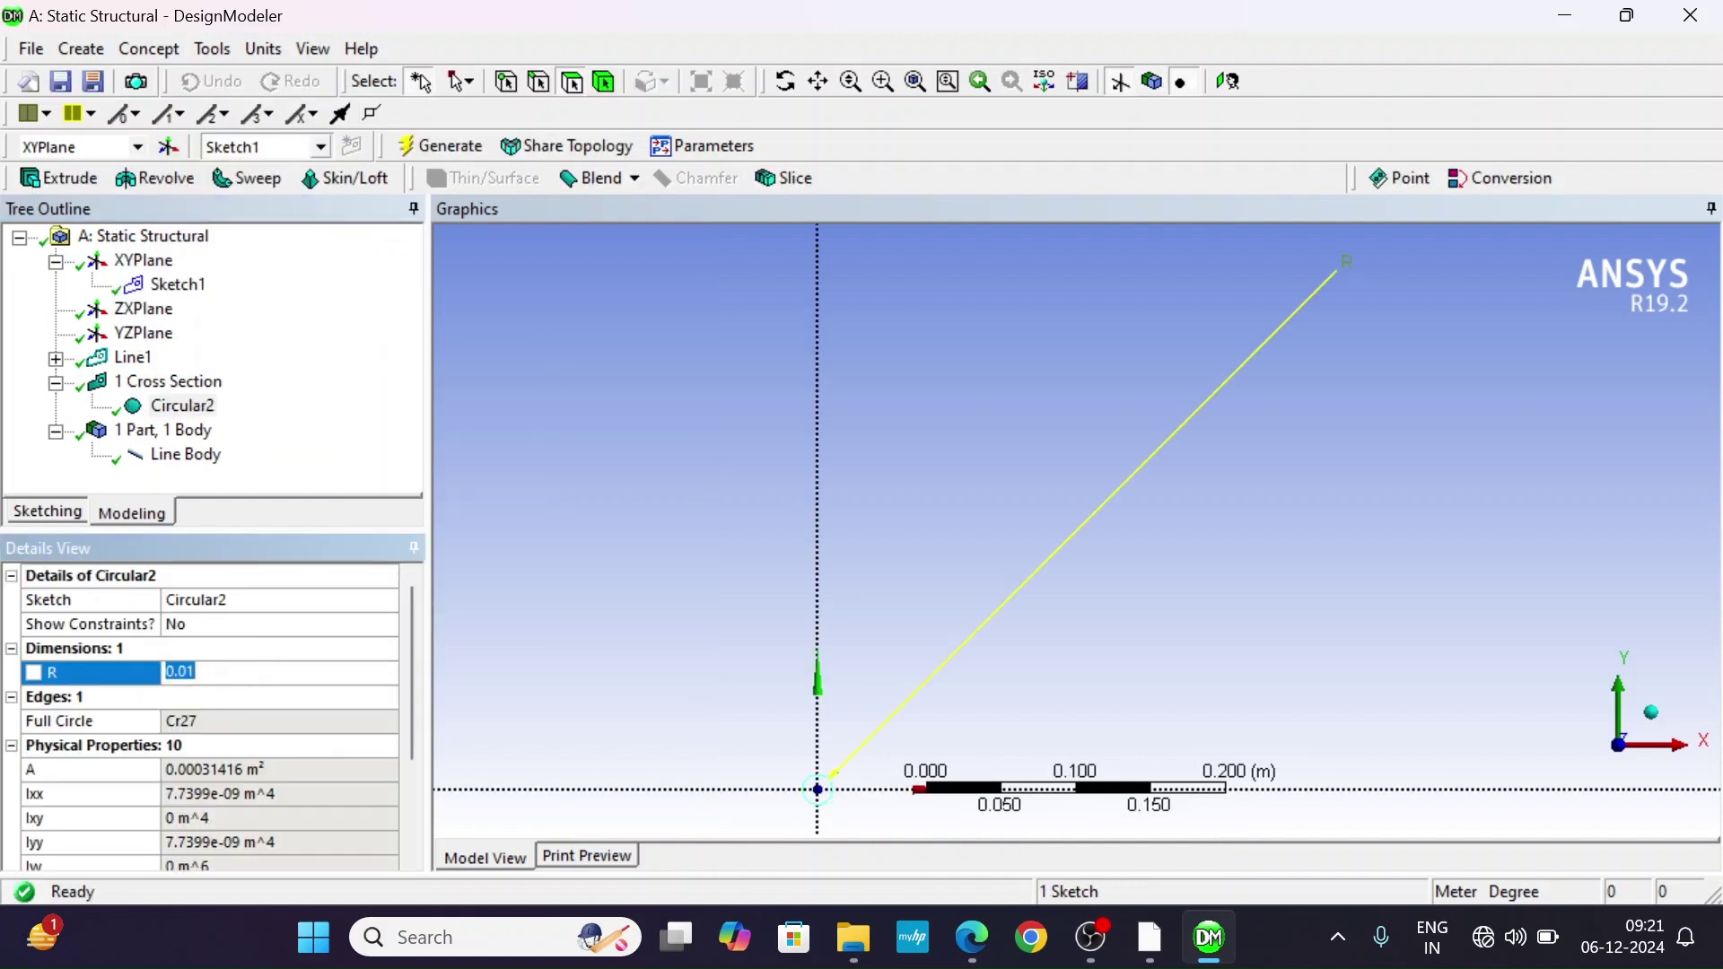
pyautogui.click(263, 49)
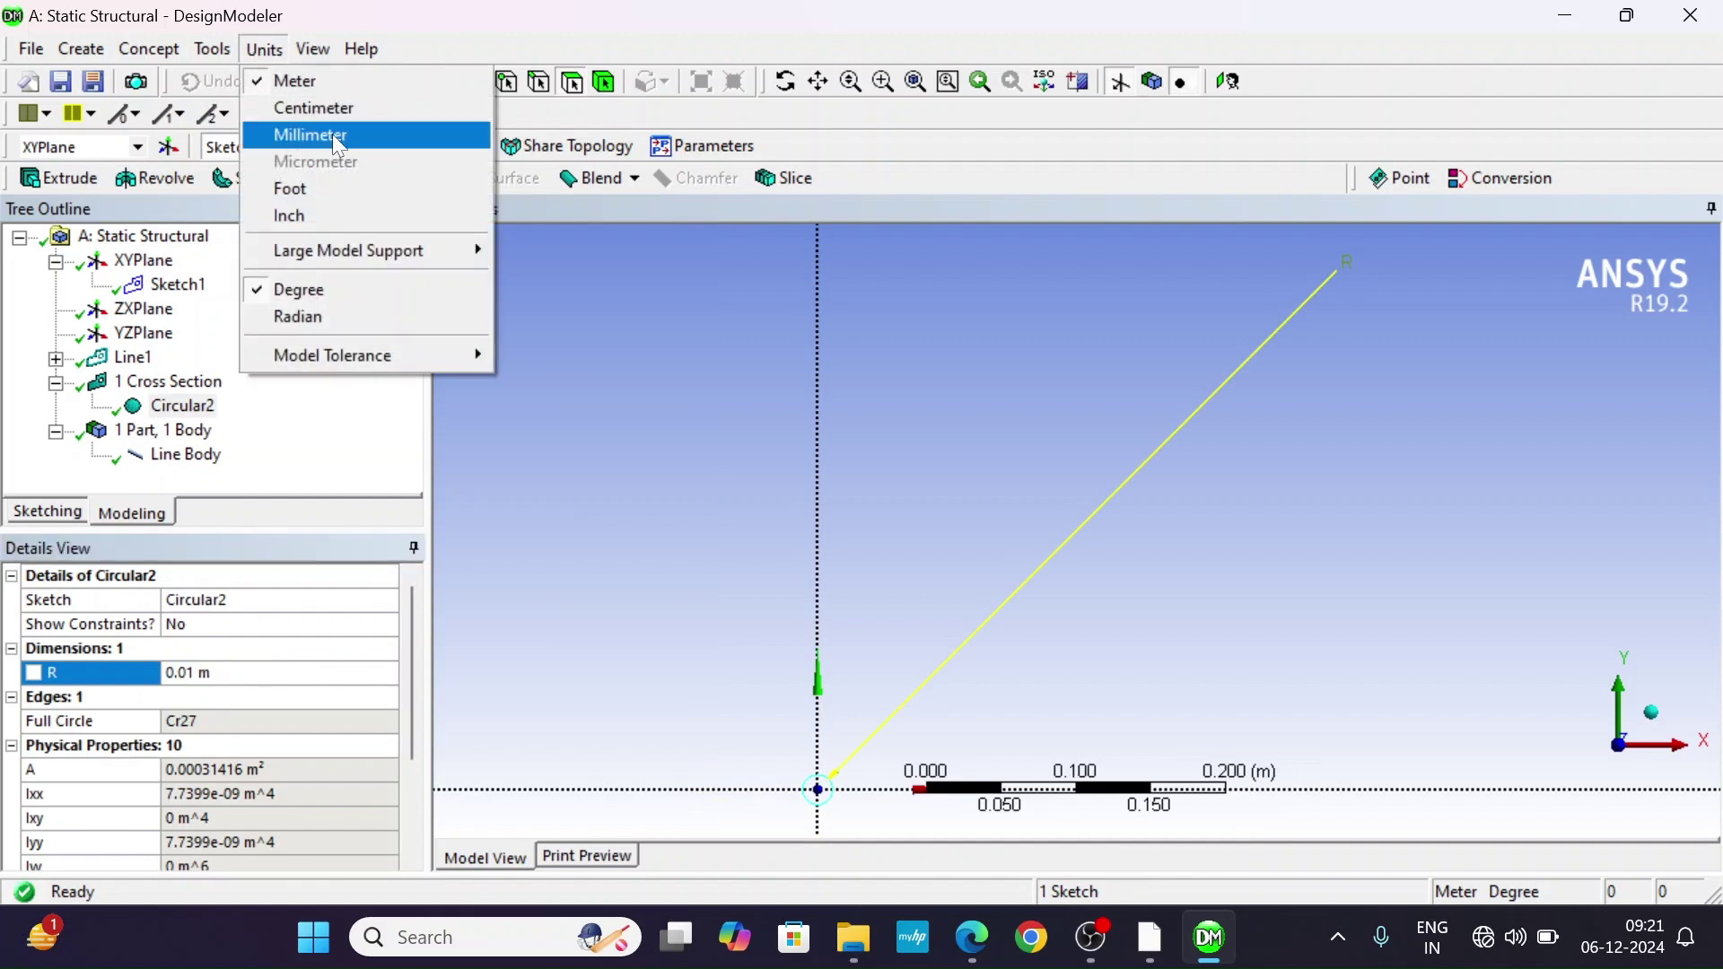
pyautogui.click(332, 132)
pyautogui.click(170, 672)
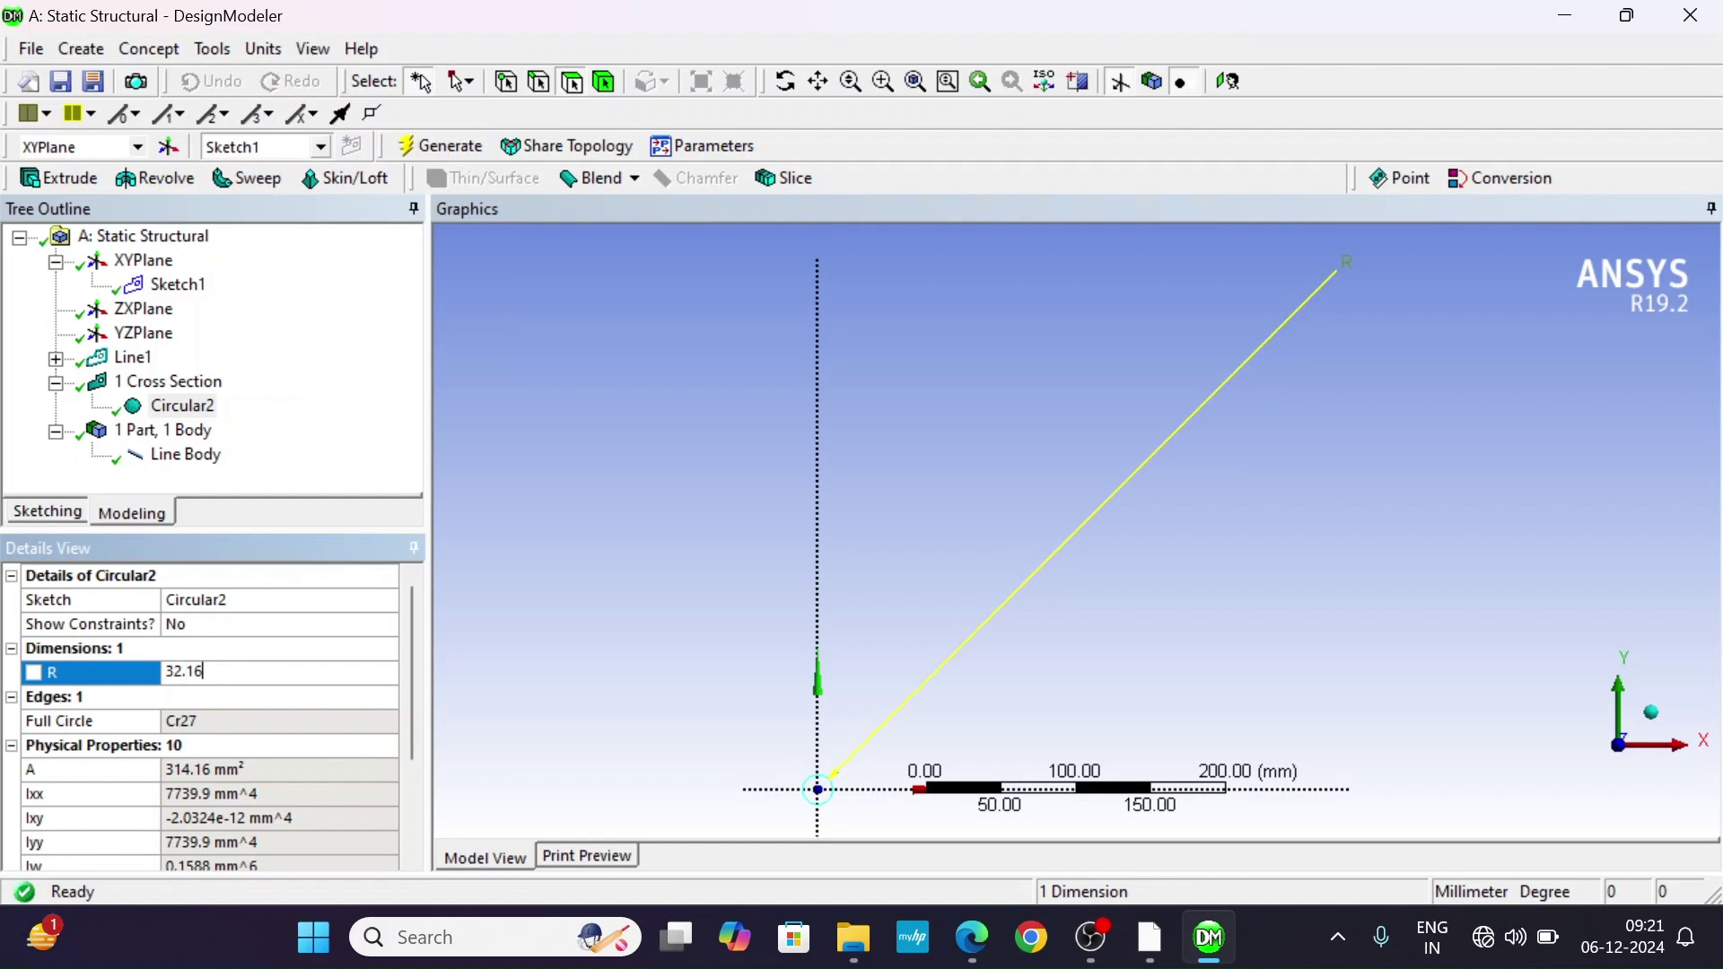
pyautogui.press('Return')
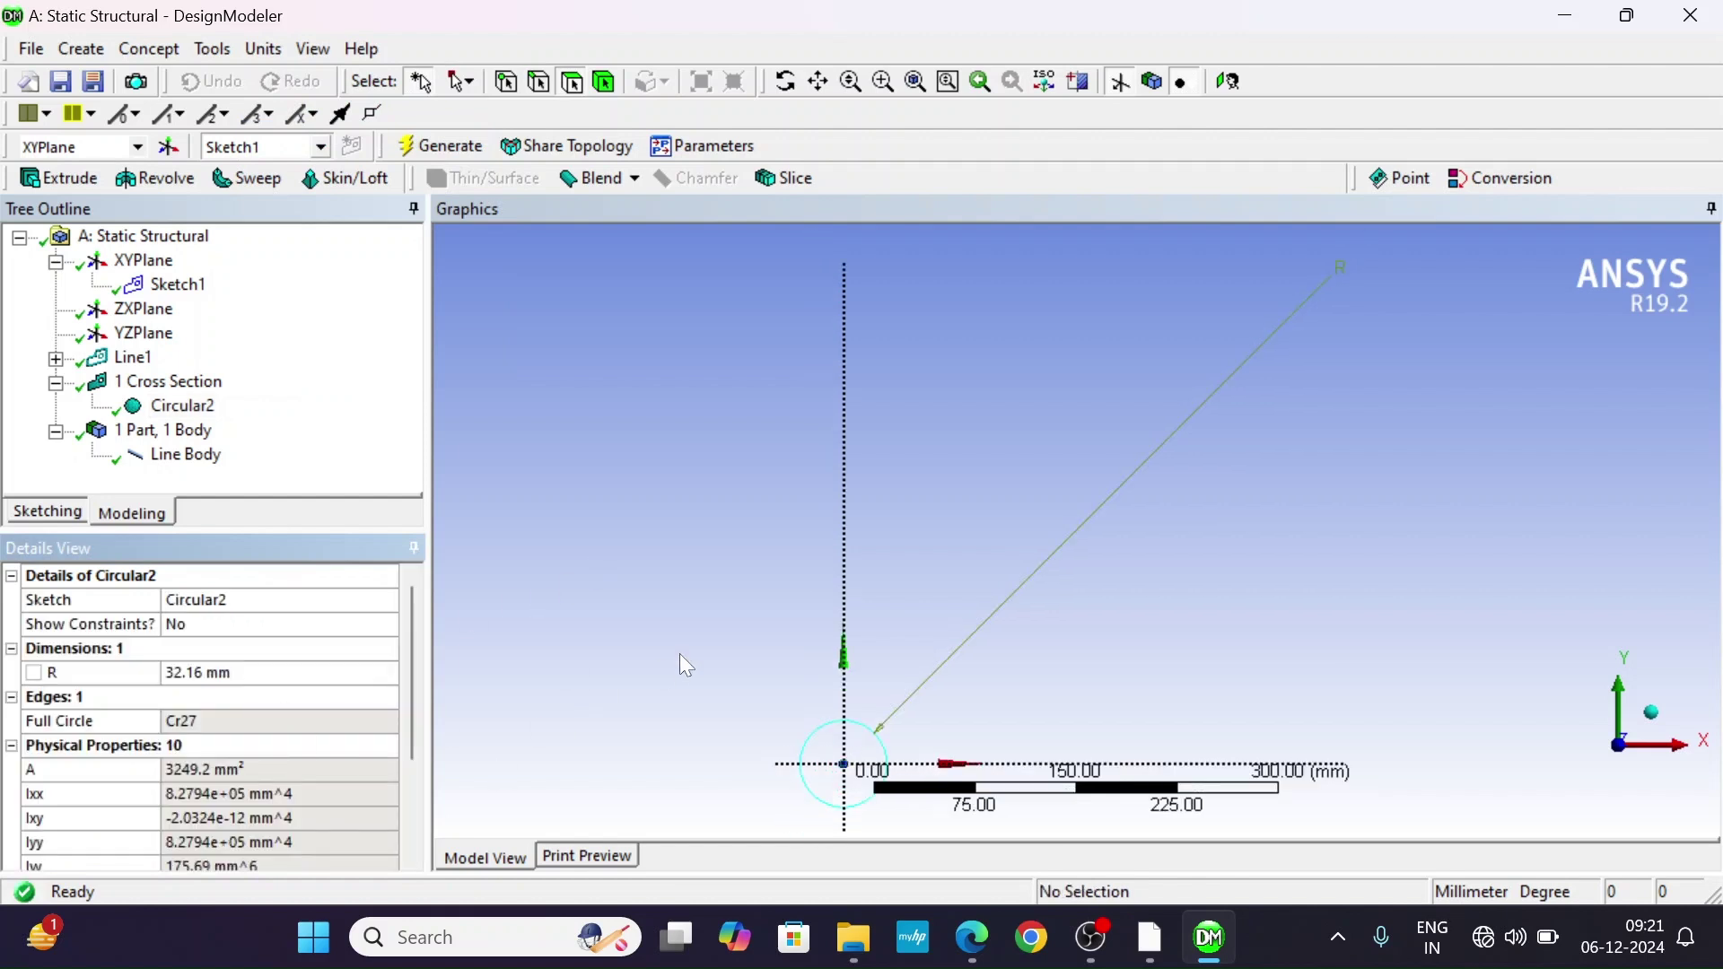
# Assign the Circular2 cross section to the truss line body.
pyautogui.click(188, 456)
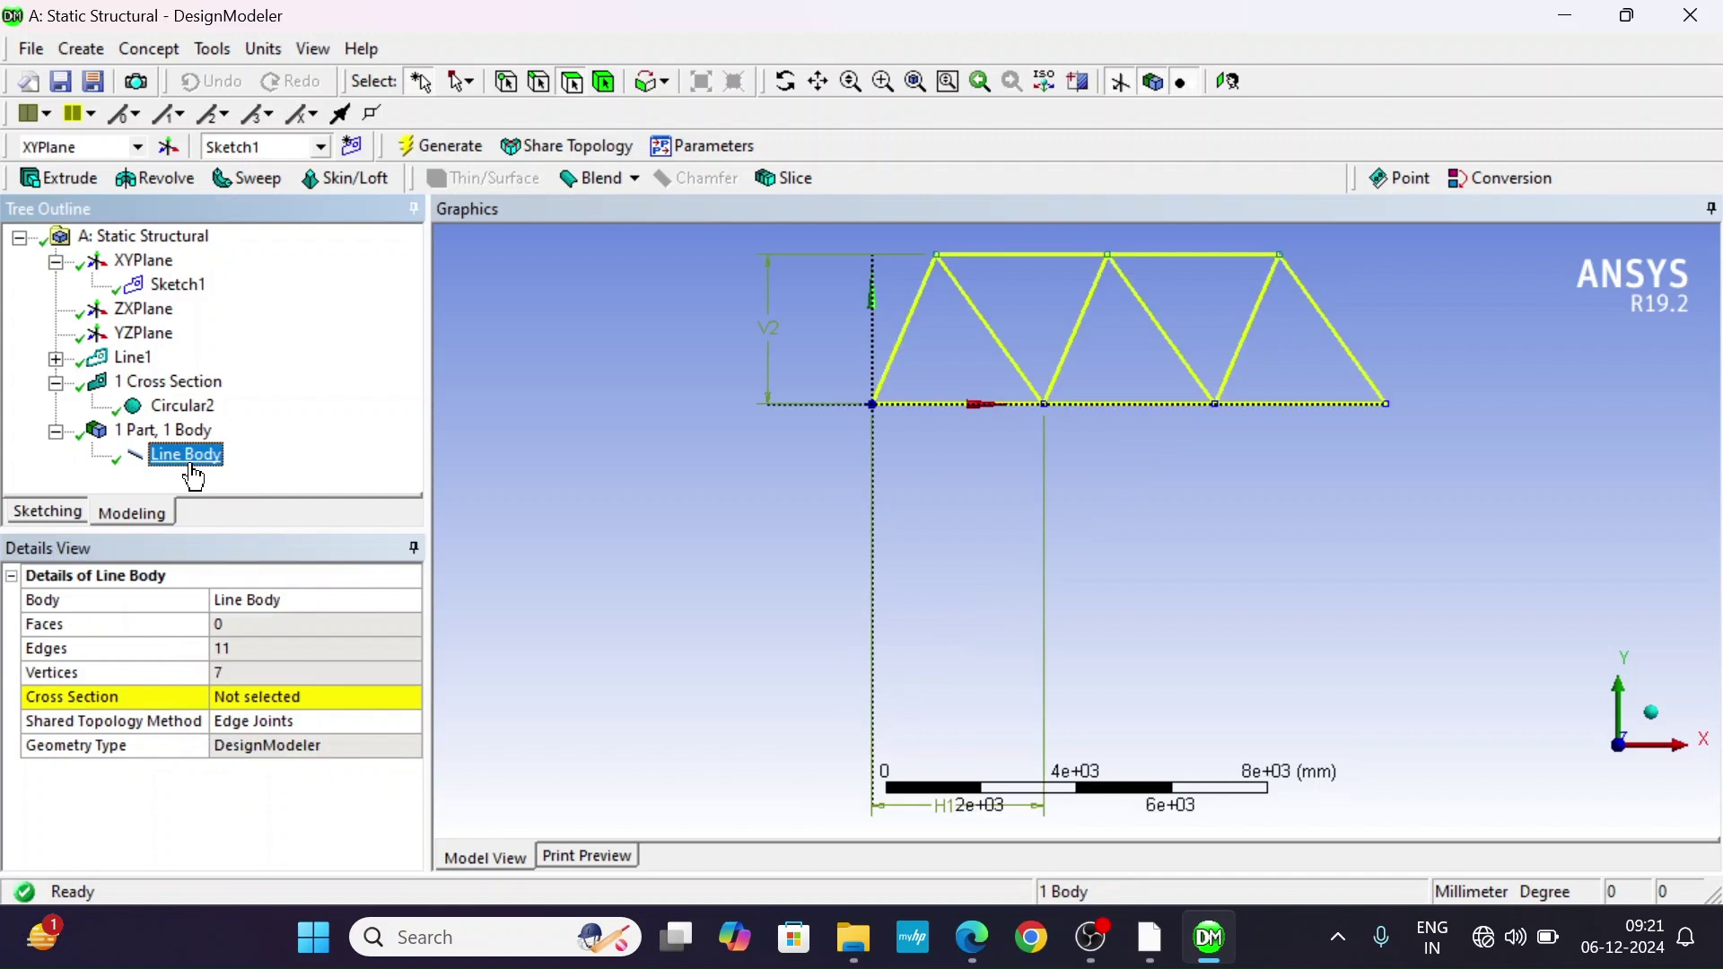
pyautogui.click(281, 707)
pyautogui.click(406, 702)
pyautogui.click(341, 728)
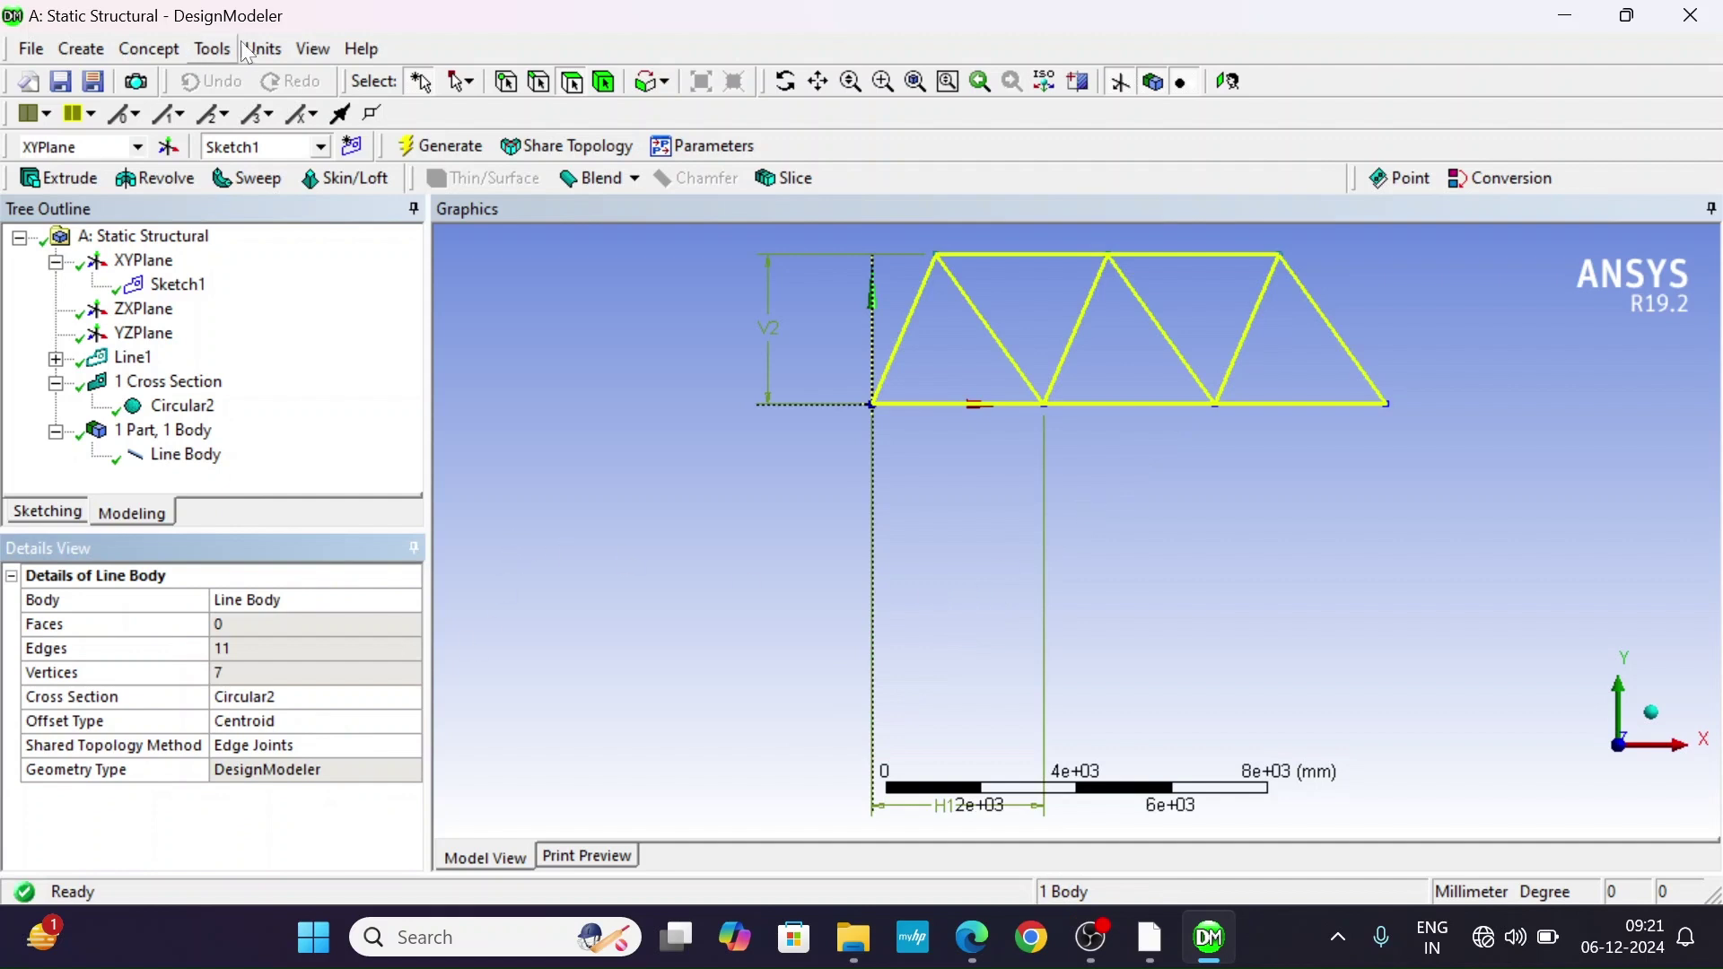
# Clear the line body selection and turn on the Cross Section Solids display.
pyautogui.click(1297, 499)
pyautogui.scroll(-2, 1303, 507)
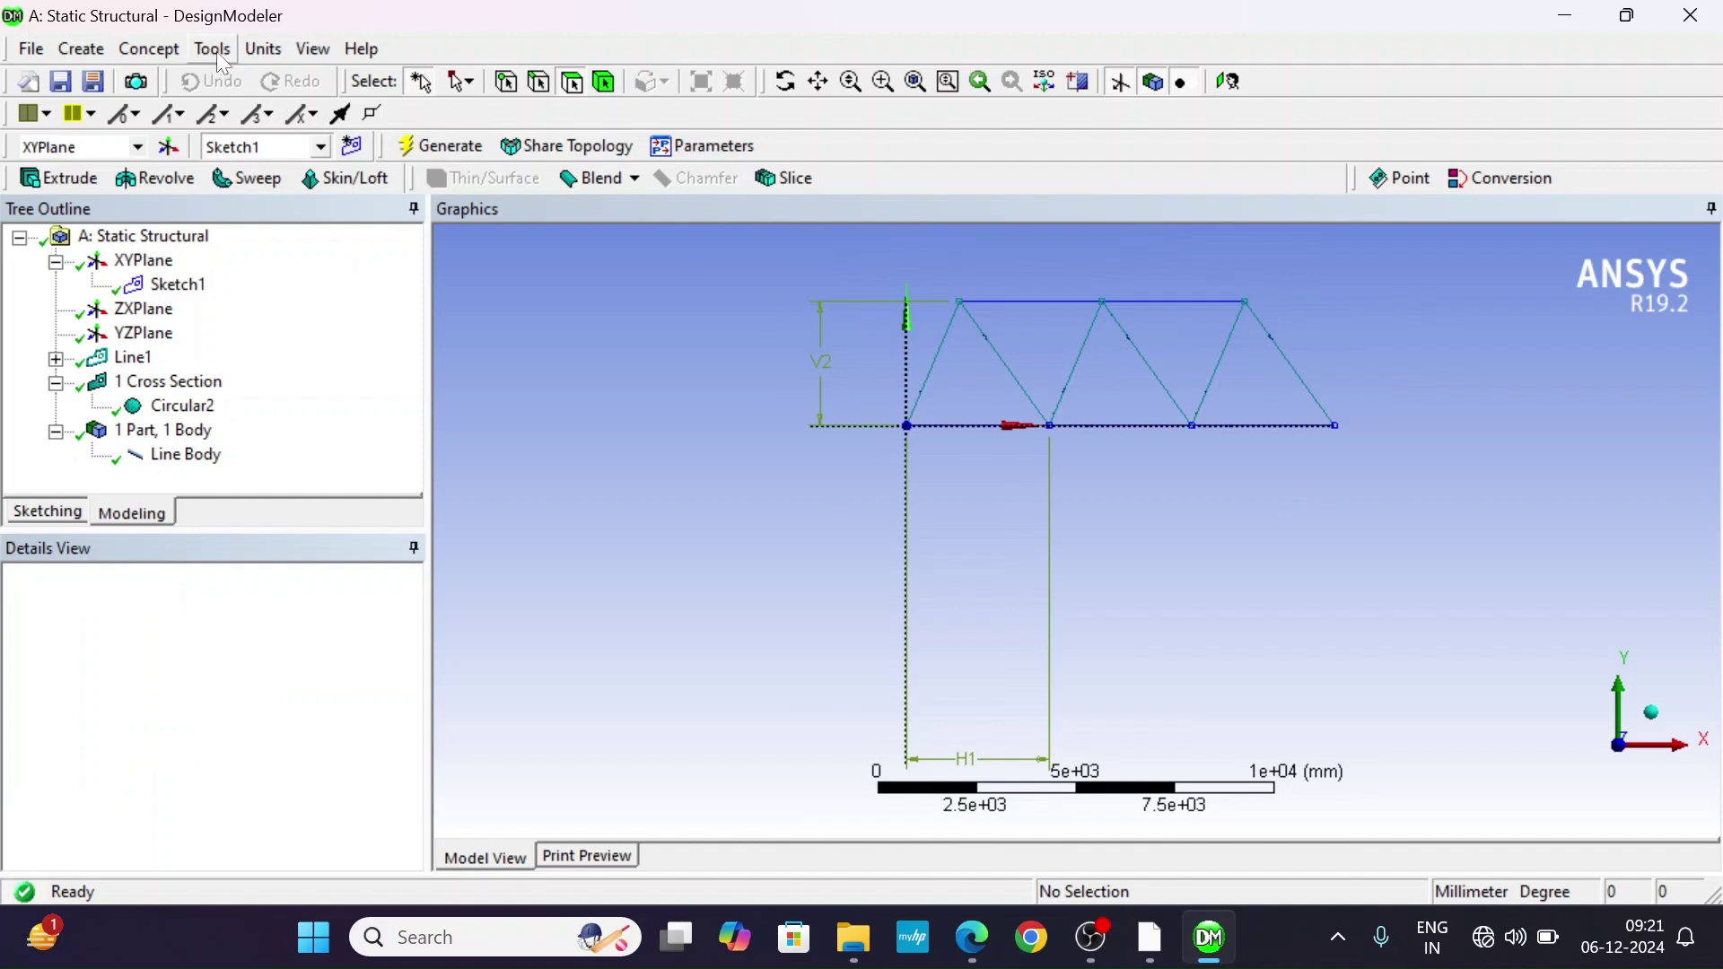
pyautogui.click(306, 49)
pyautogui.click(529, 337)
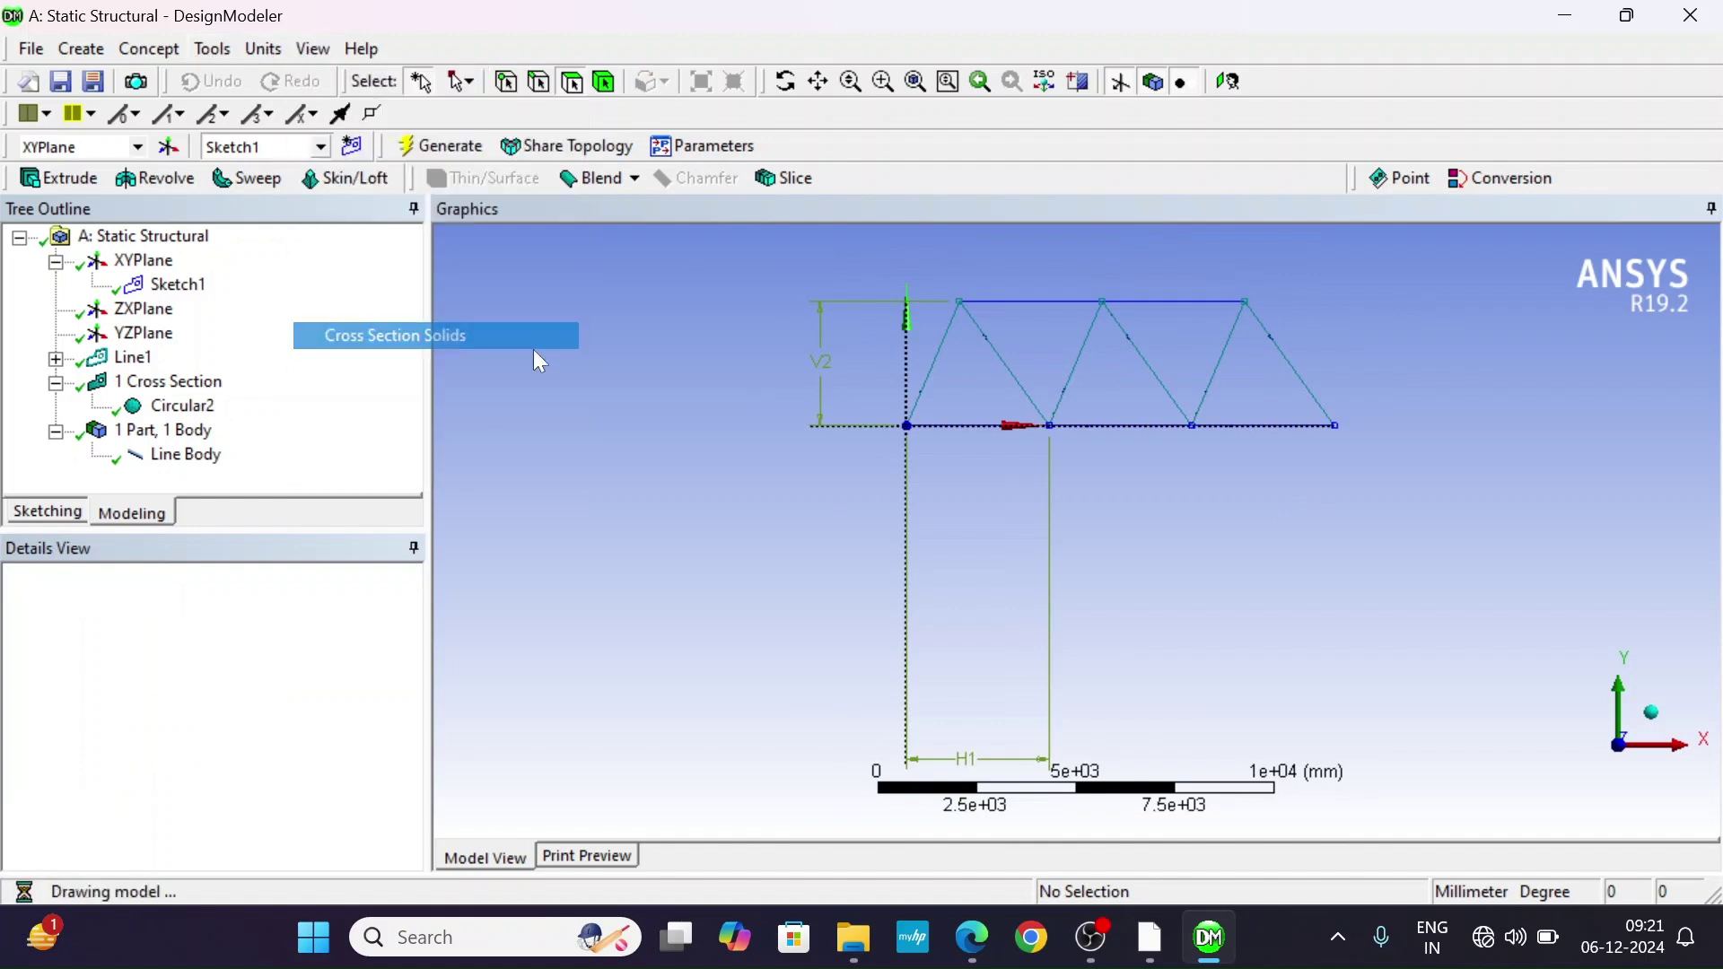
# Examine the truss members' circular cross section solids up close in the isometric view.
pyautogui.click(1652, 712)
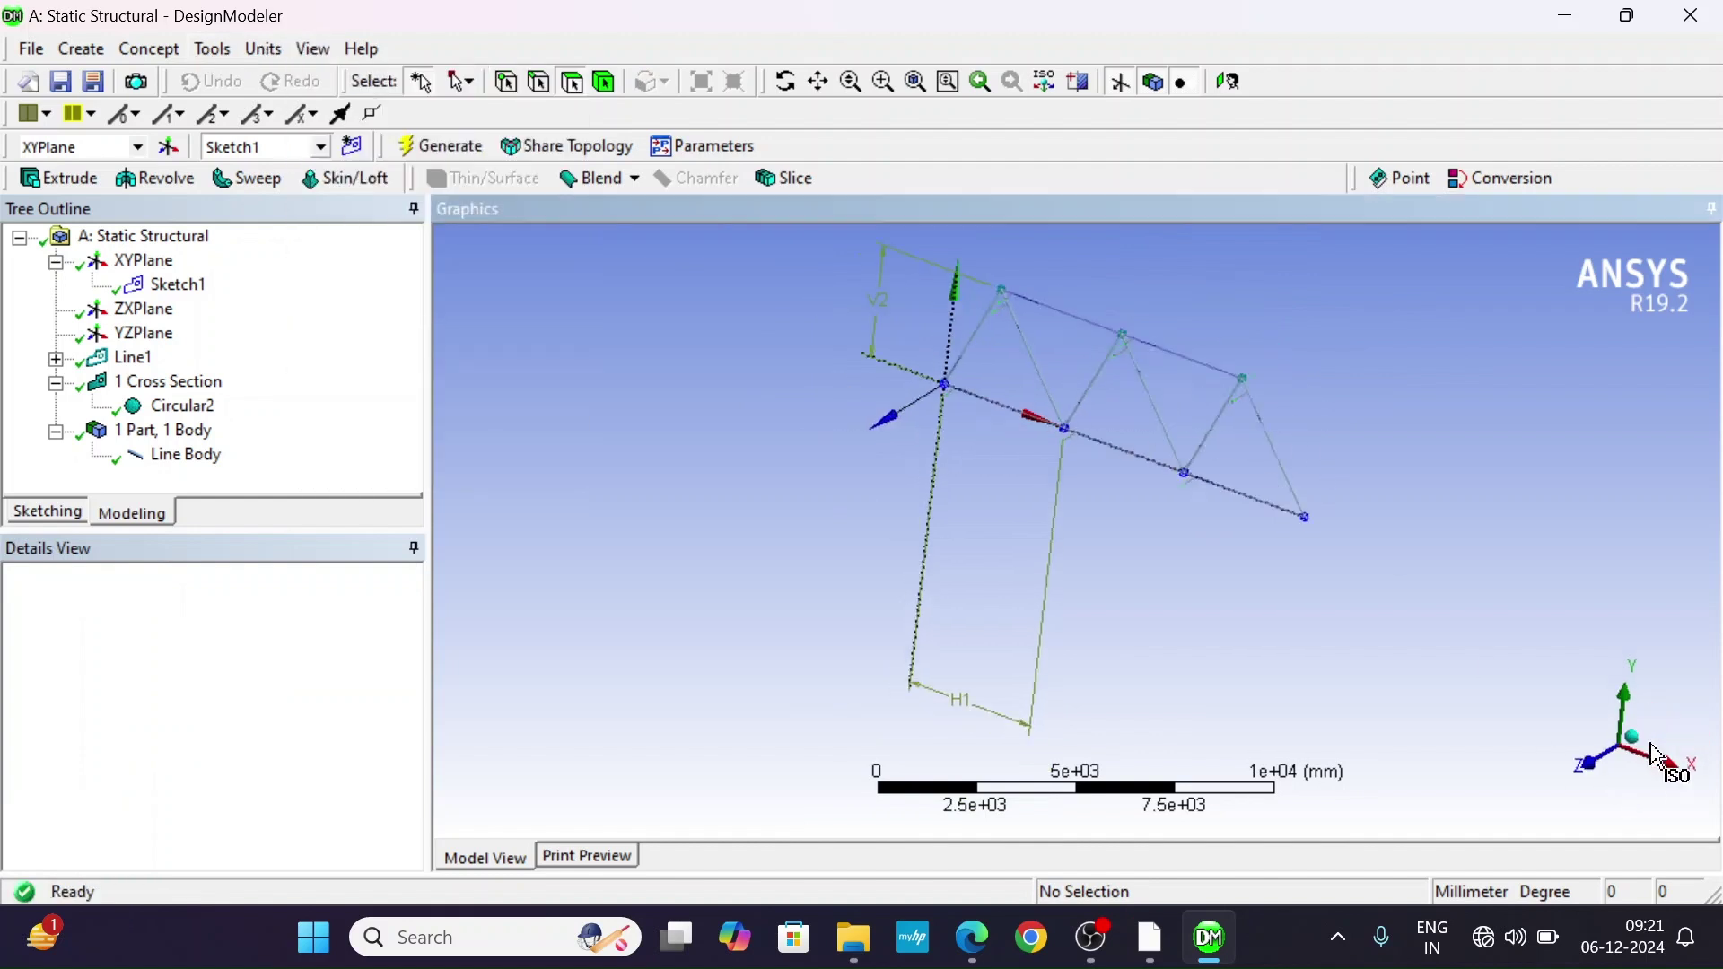
pyautogui.click(1597, 770)
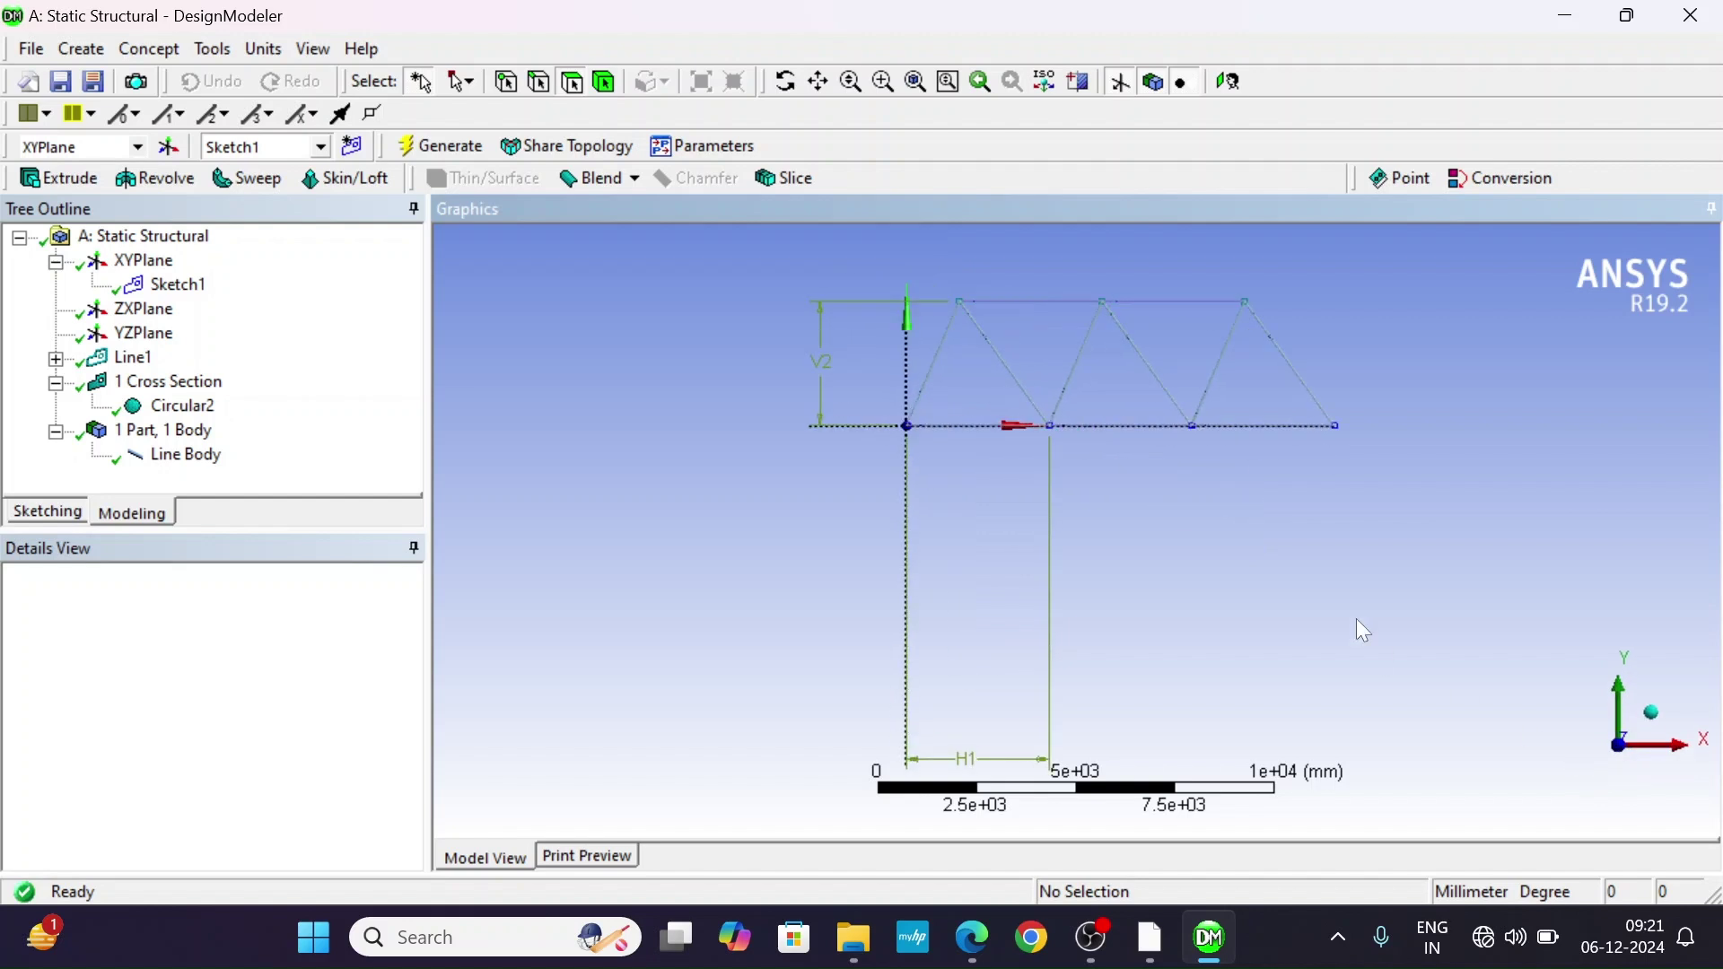
pyautogui.click(1653, 715)
pyautogui.scroll(5, 1086, 456)
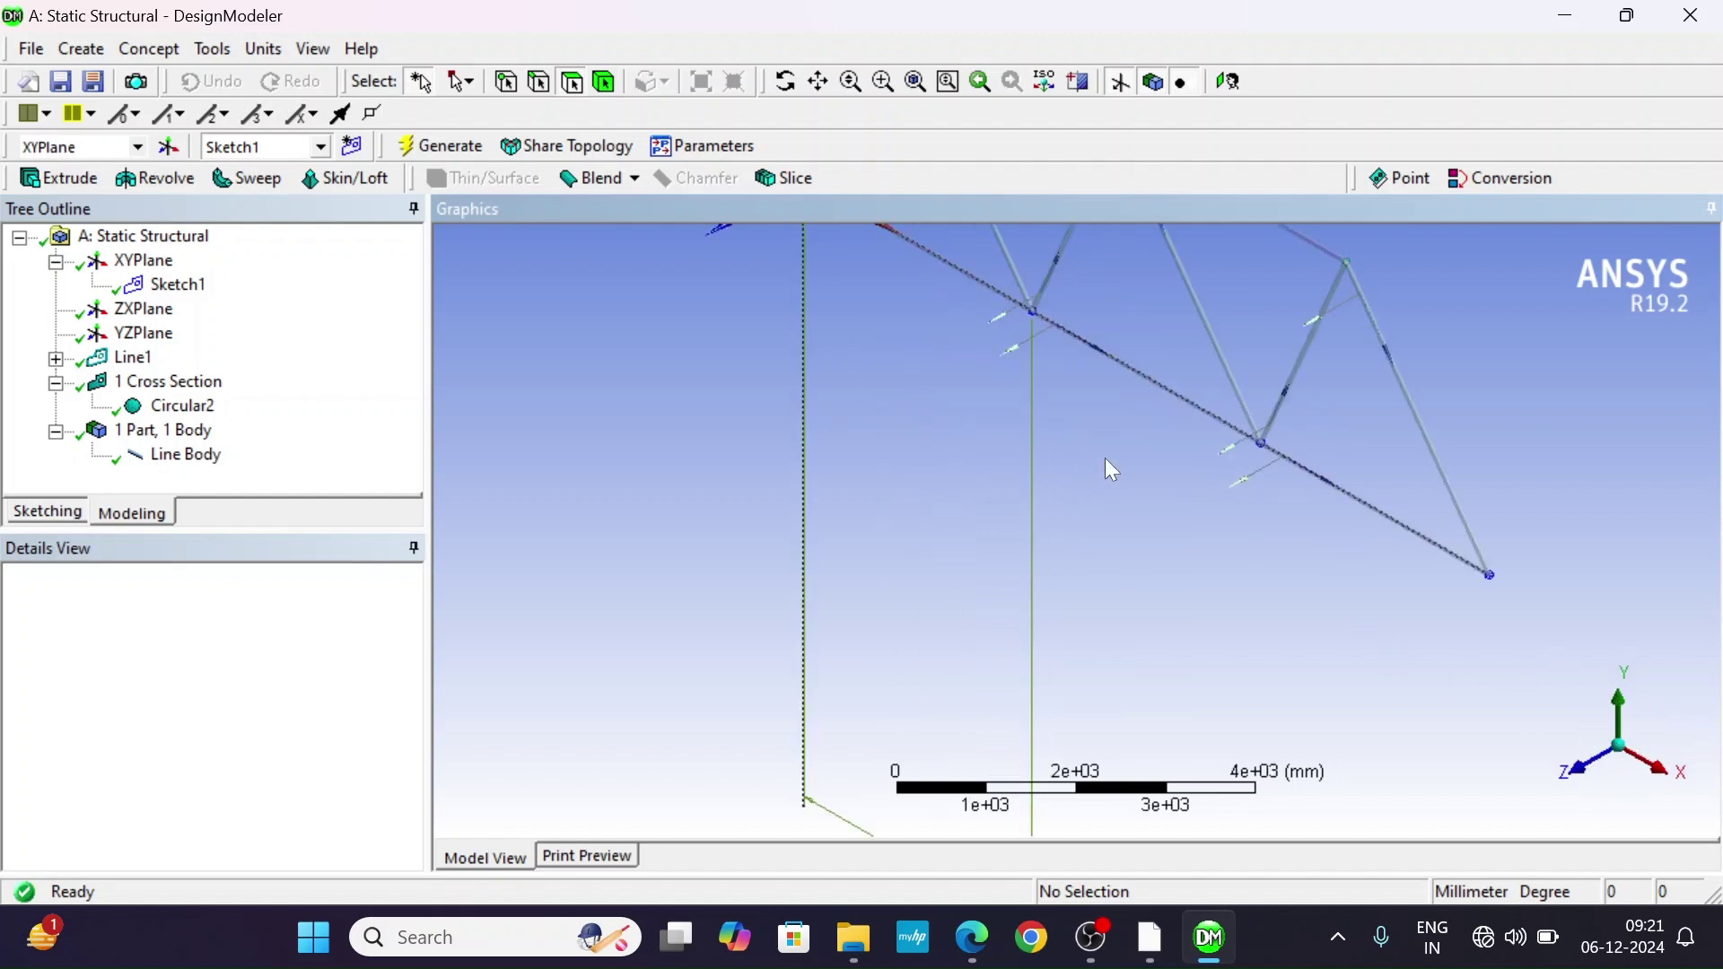
pyautogui.scroll(2, 1112, 469)
pyautogui.scroll(2, 1493, 396)
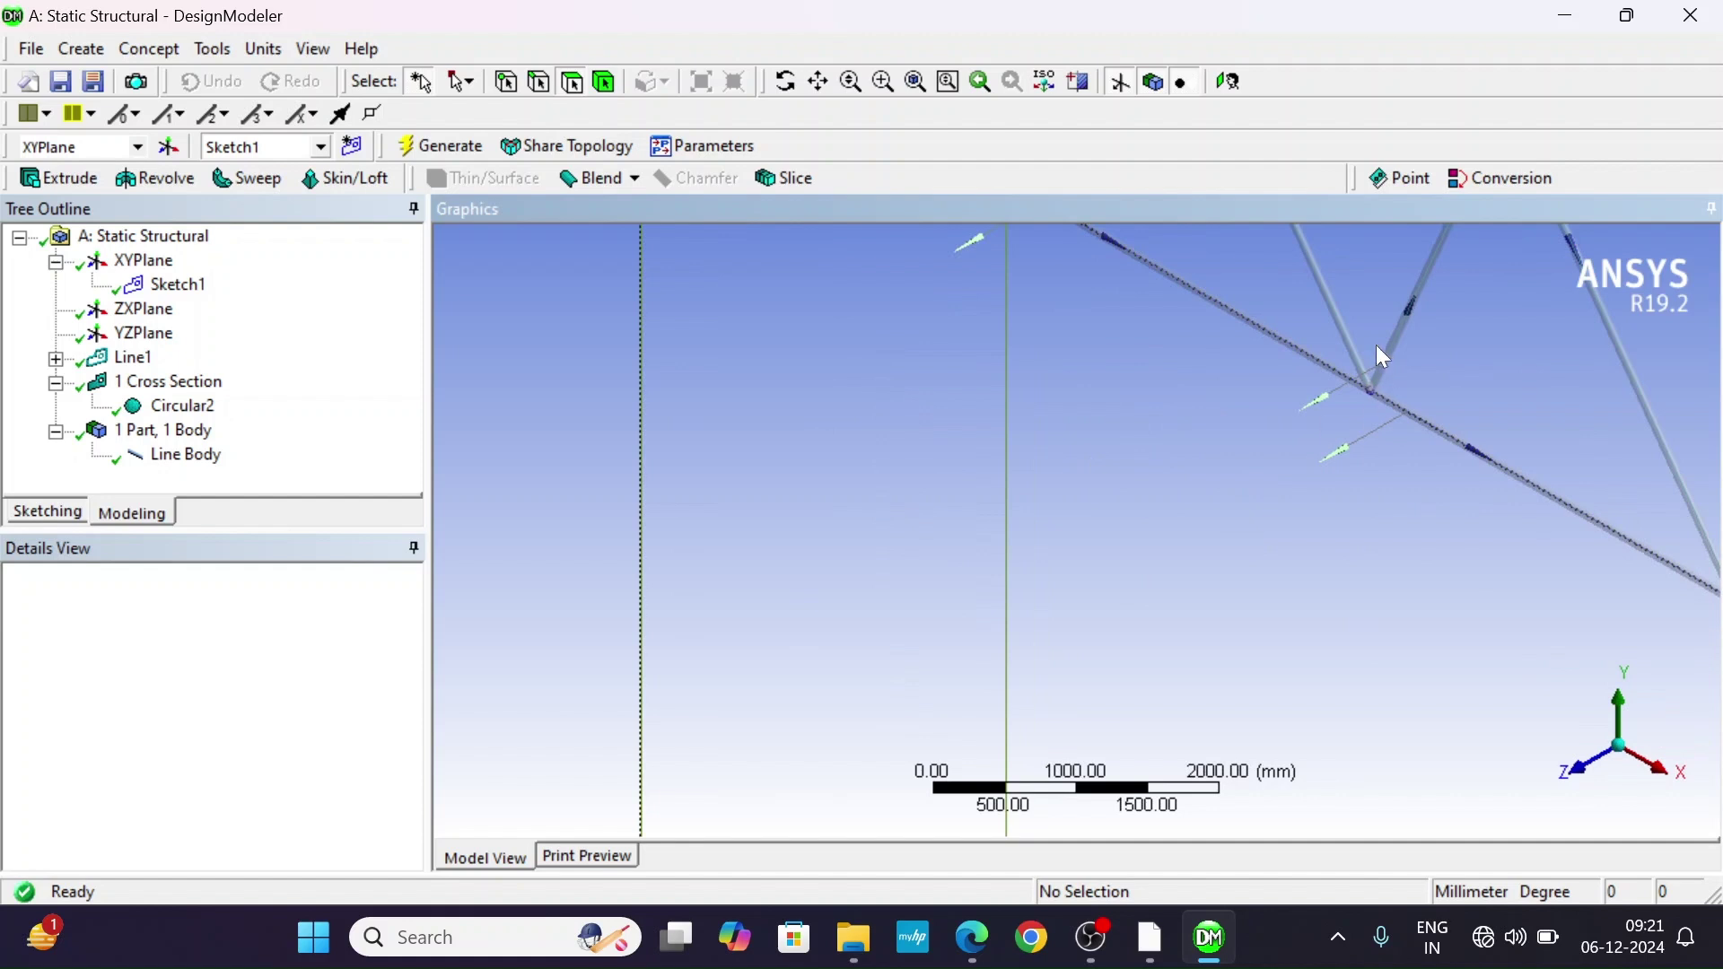
pyautogui.scroll(-2, 1409, 357)
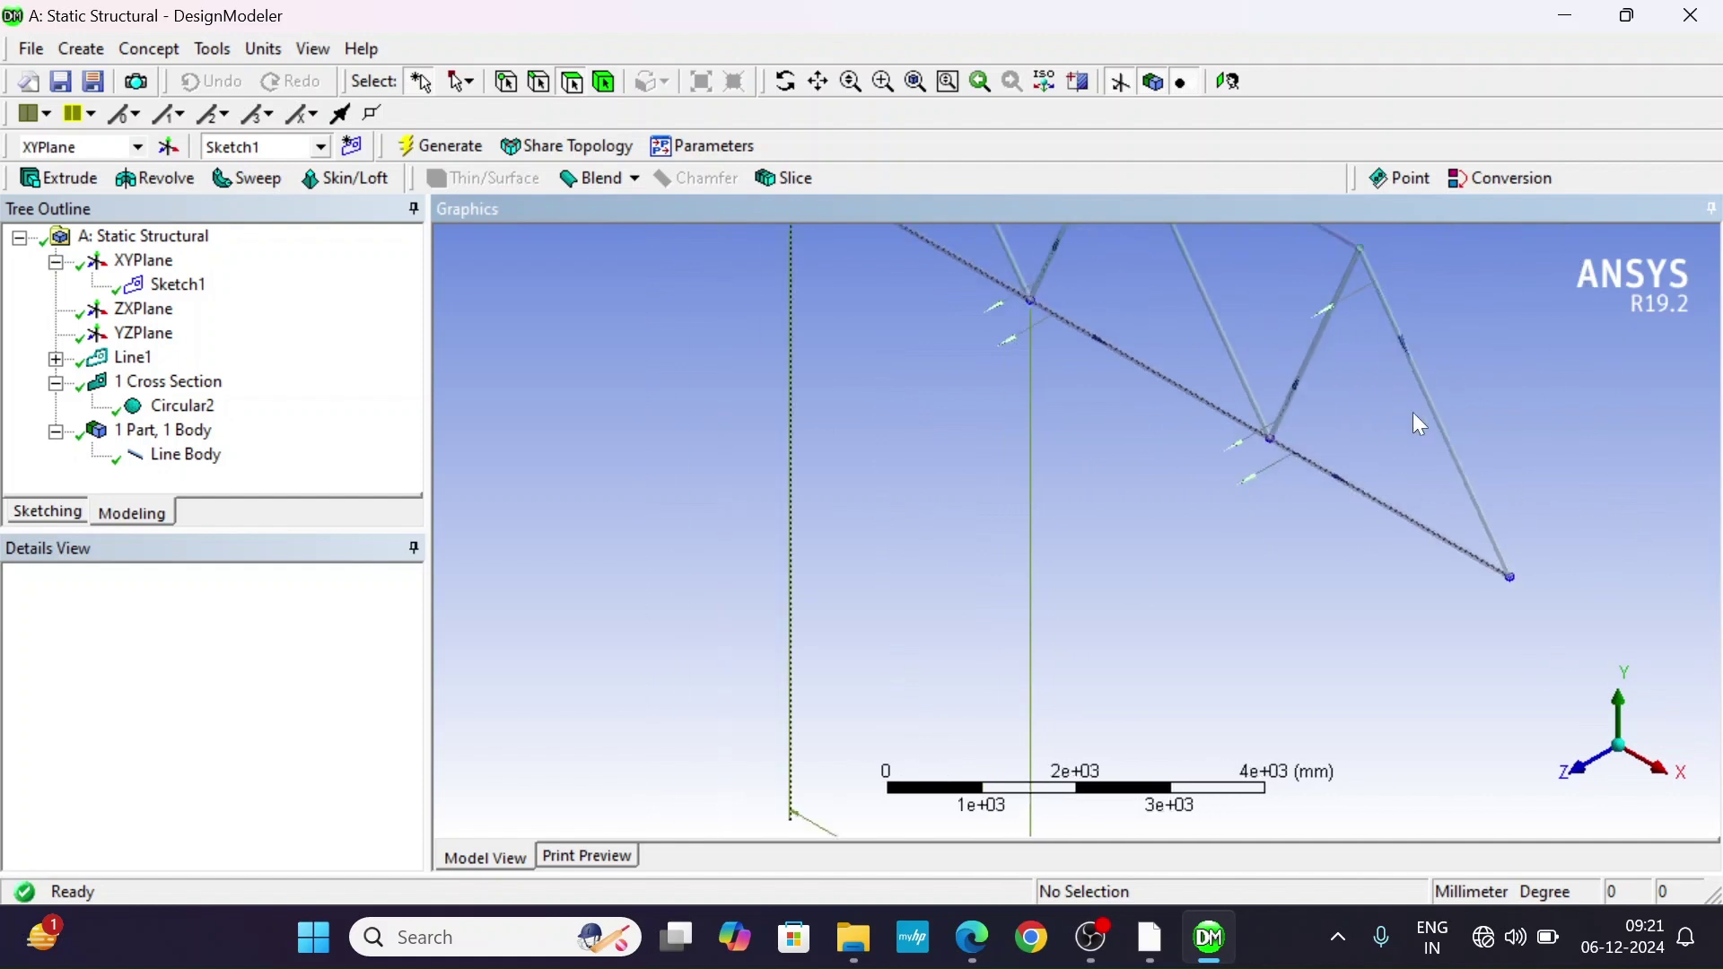
pyautogui.scroll(2, 1385, 454)
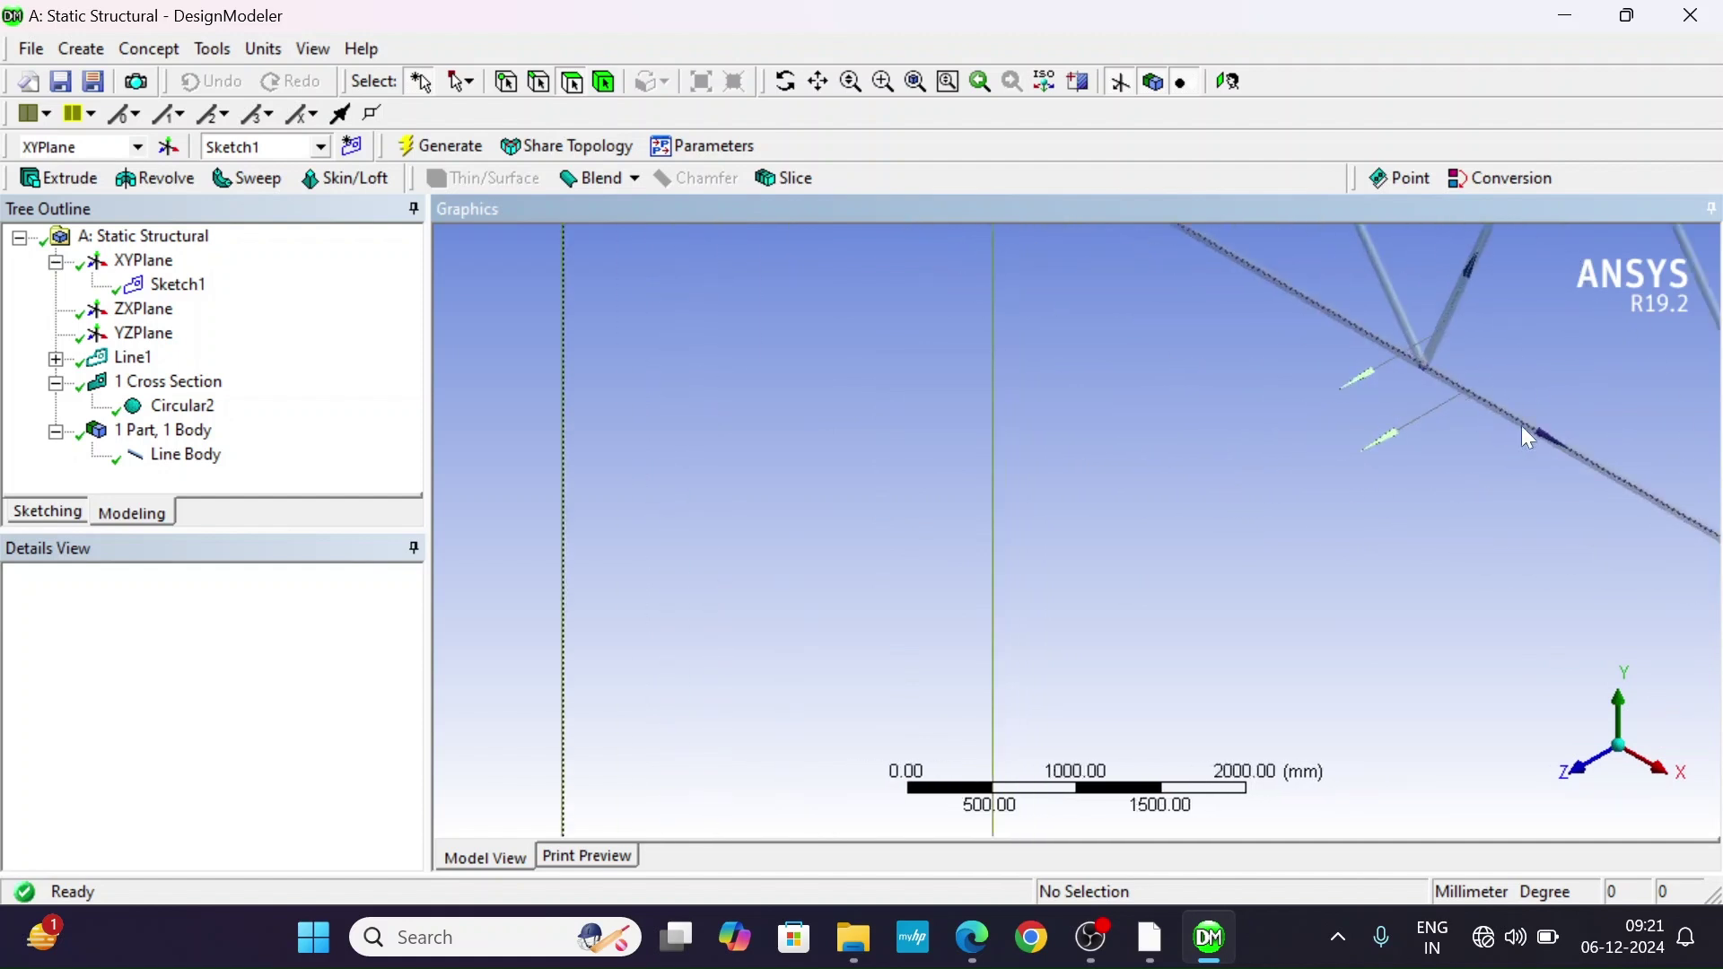
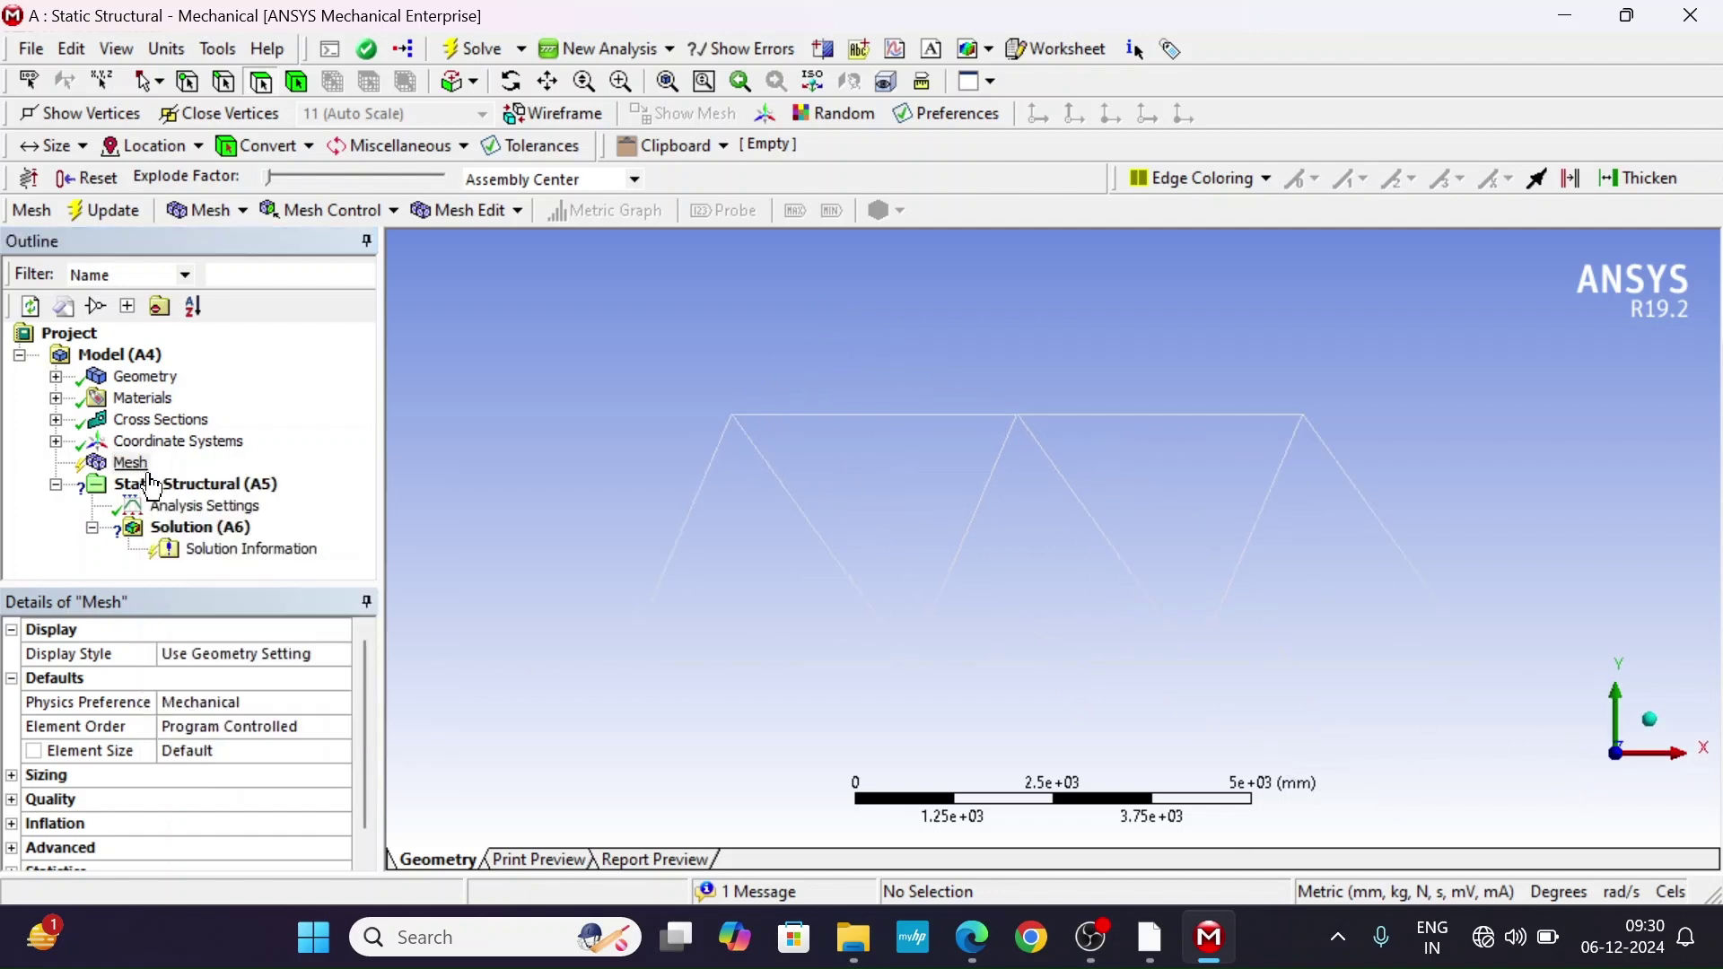
# Insert a mesh Sizing control and scope it to the six diagonal edges of the truss.
pyautogui.rightClick(139, 464)
pyautogui.moveTo(244, 491)
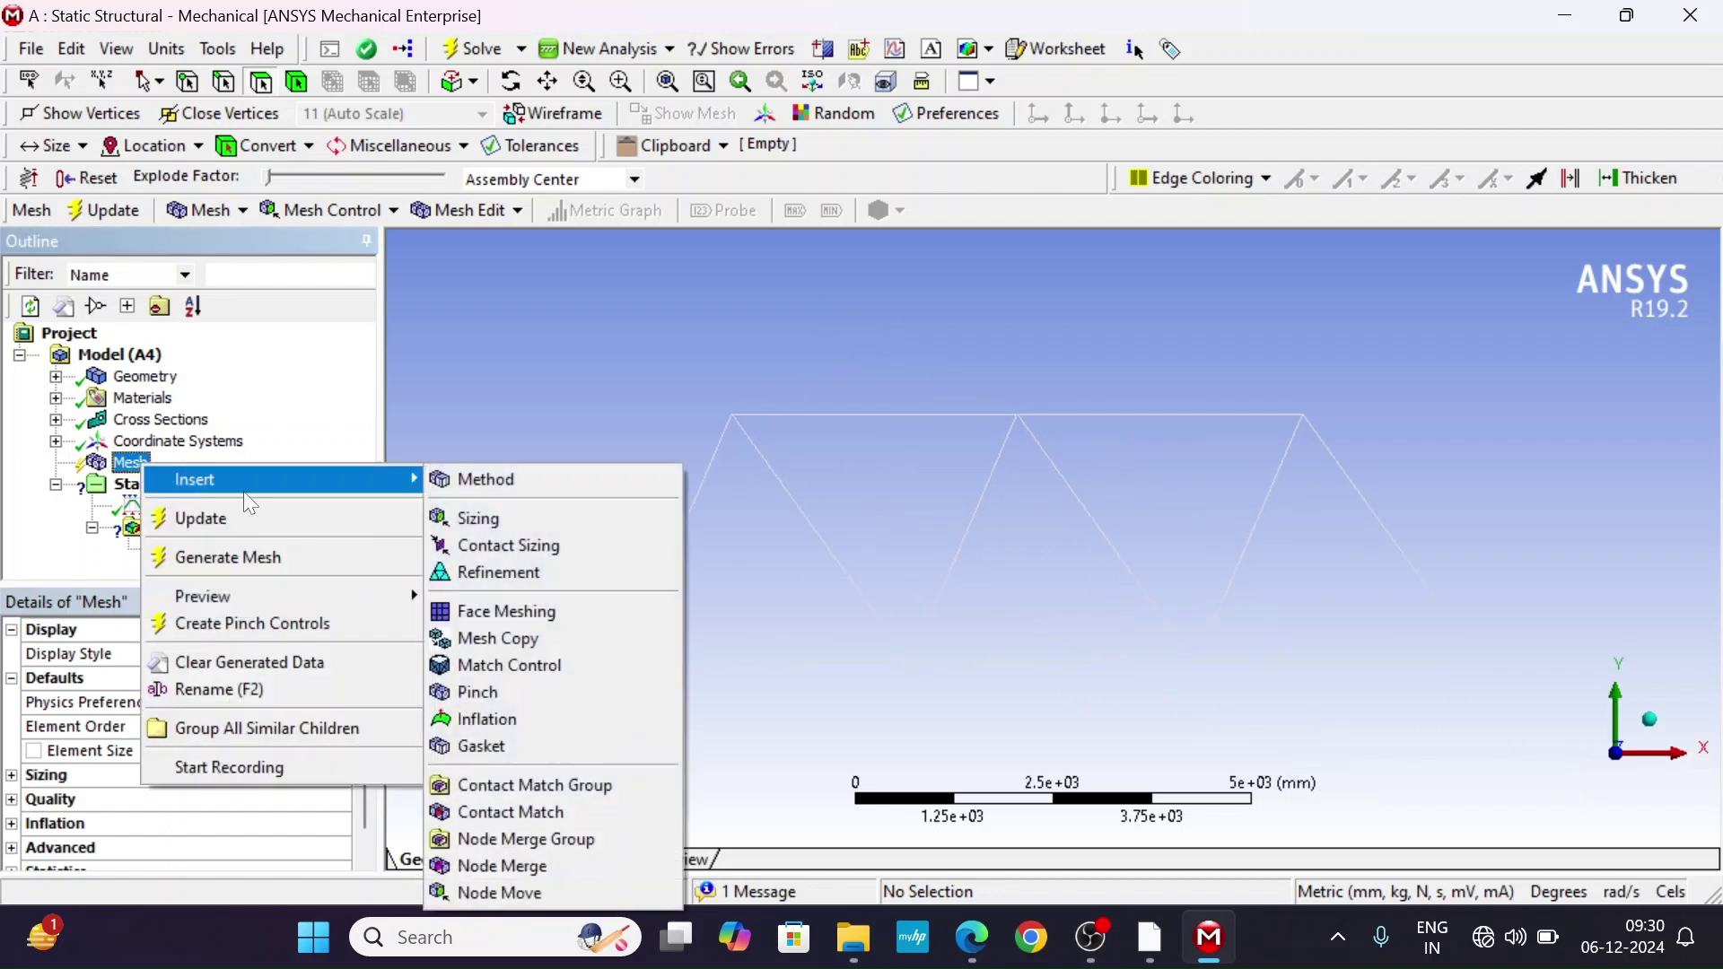
pyautogui.click(529, 521)
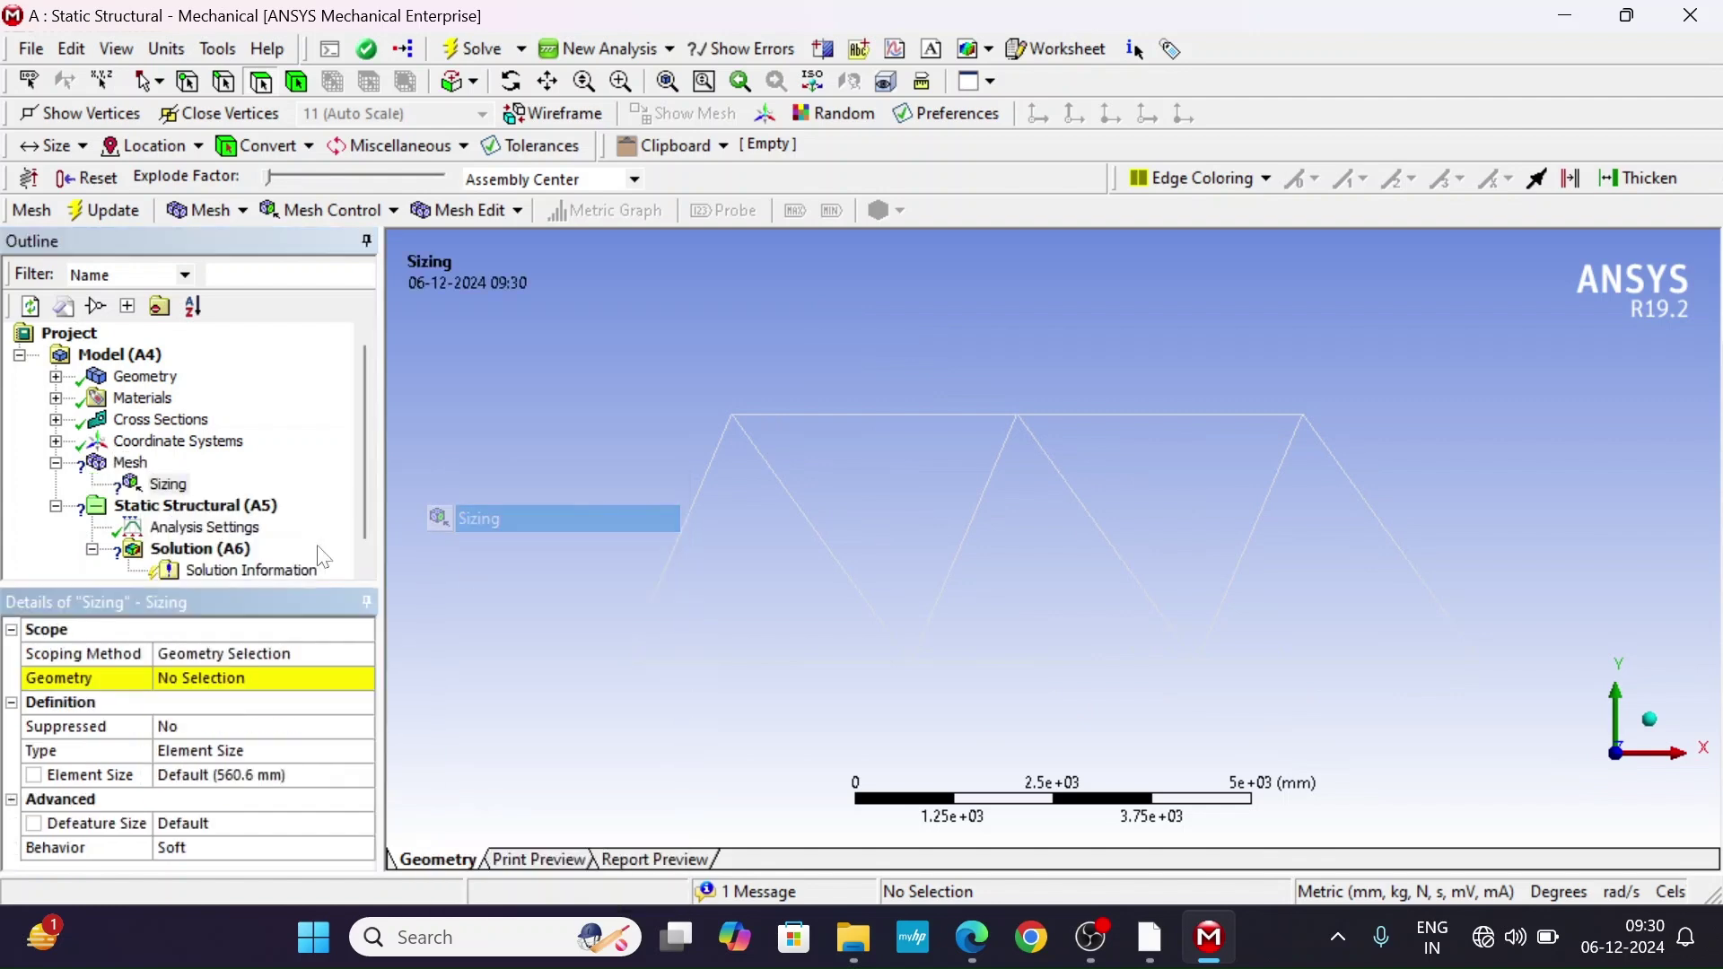
pyautogui.click(223, 82)
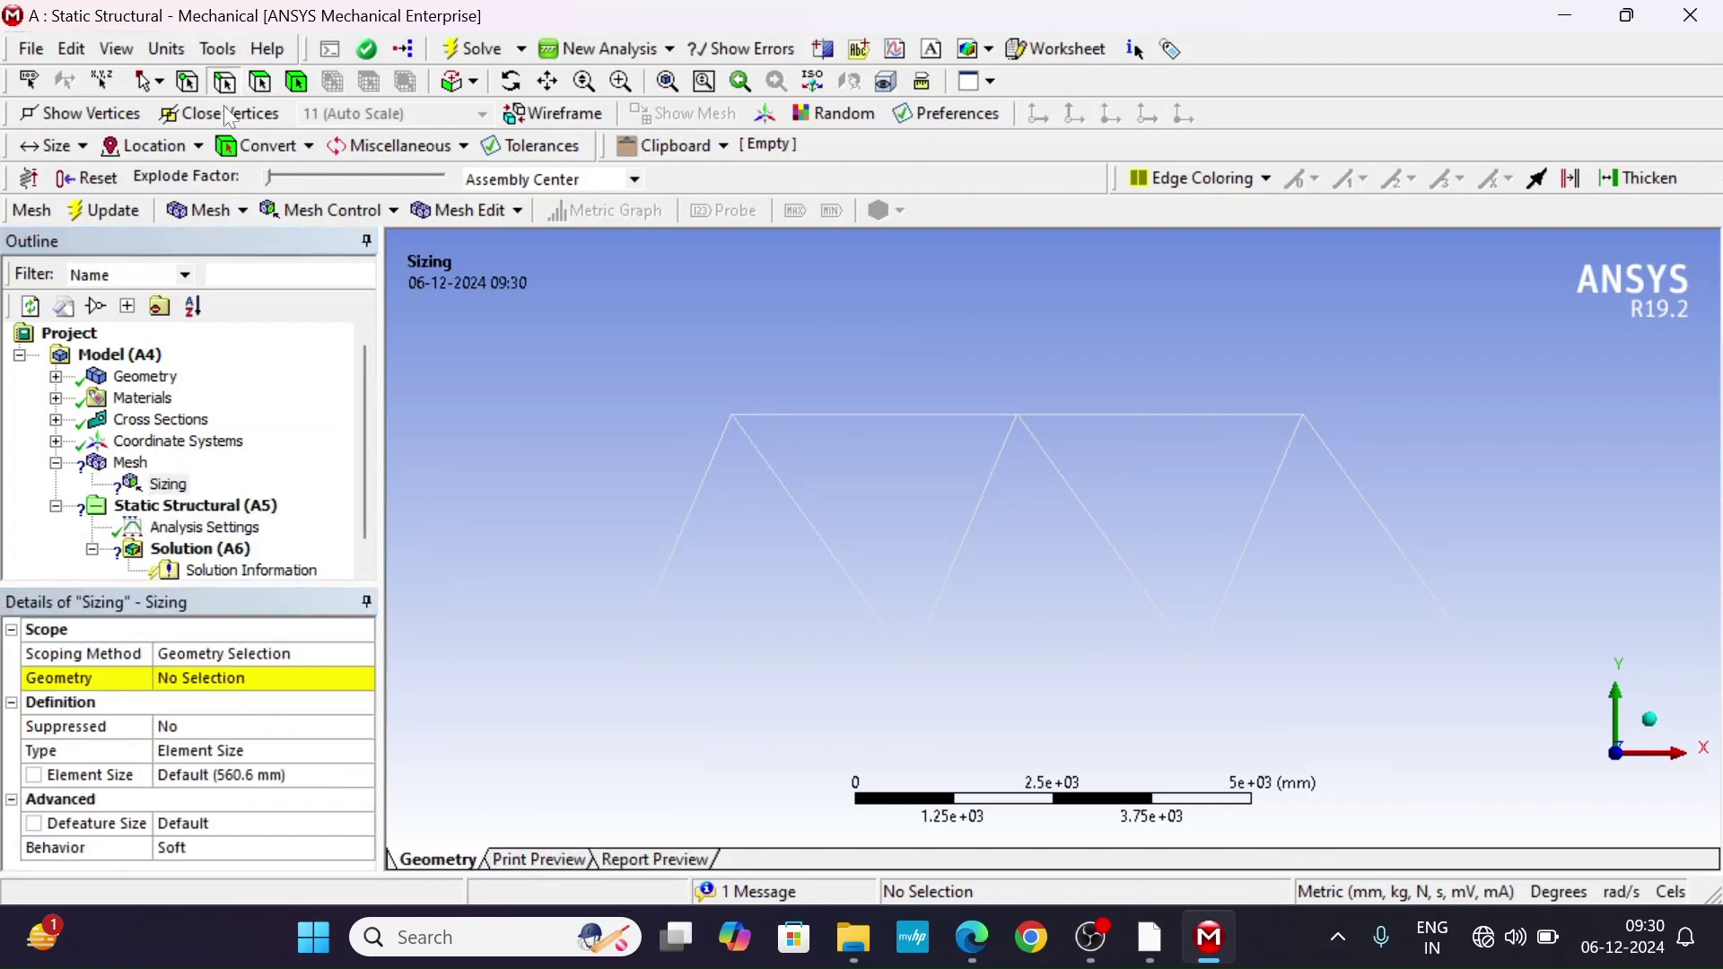
pyautogui.click(691, 511)
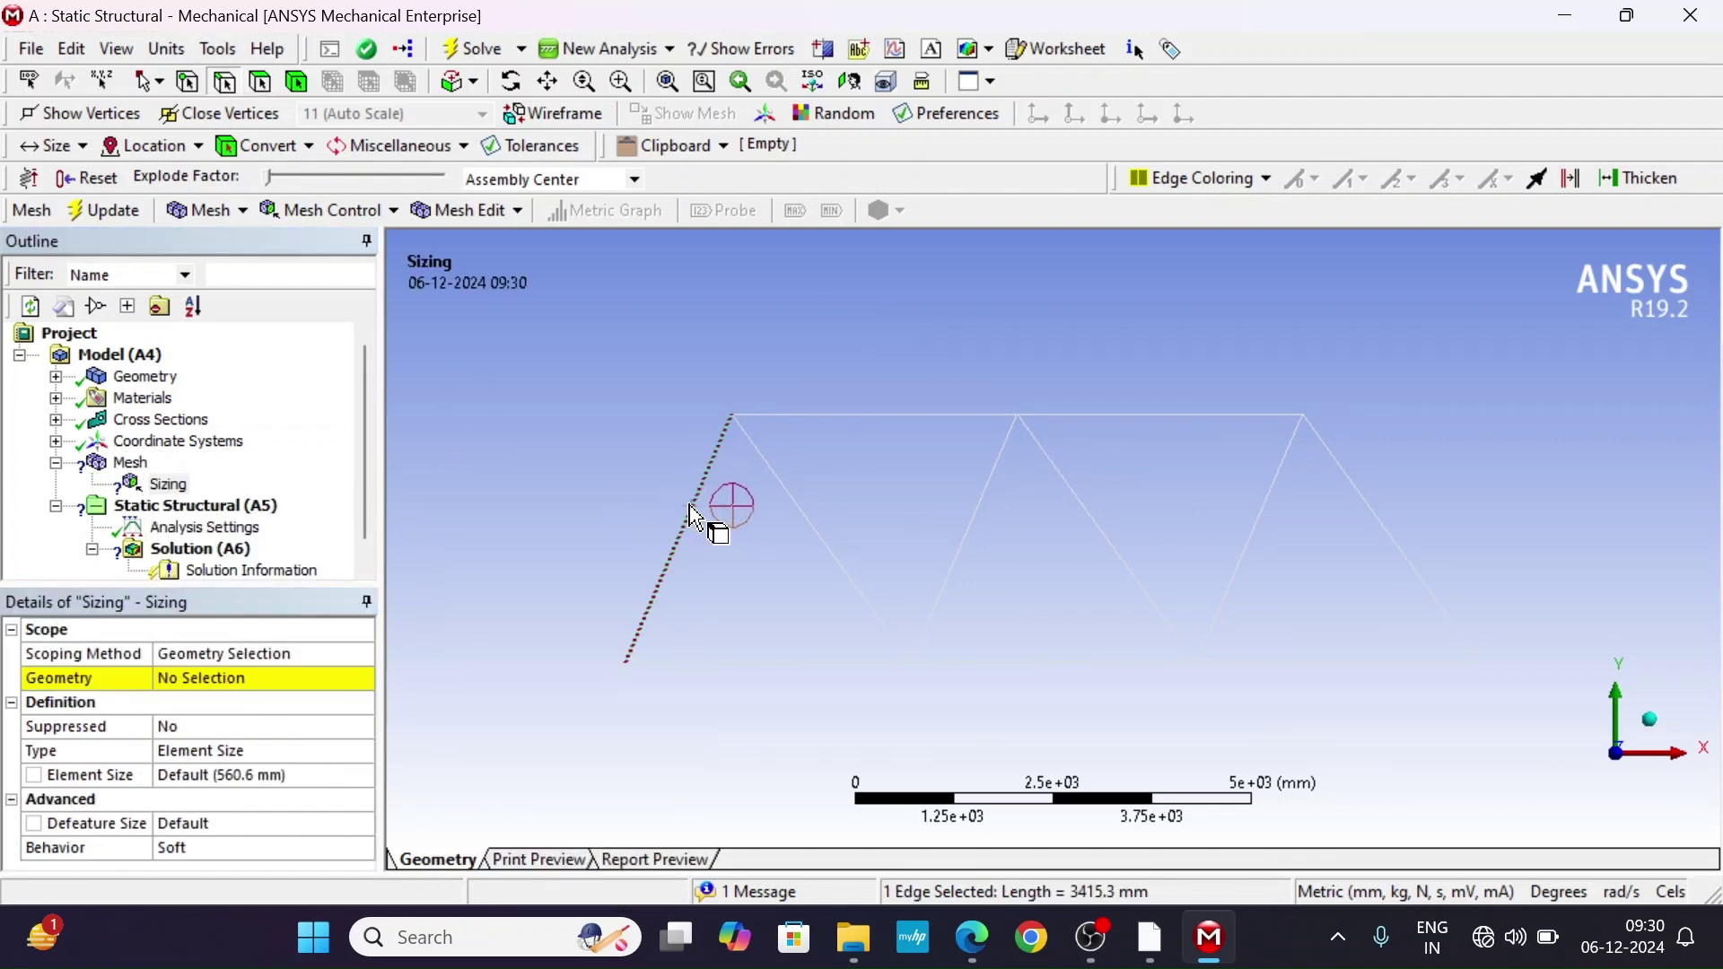
pyautogui.keyDown('ctrl'); pyautogui.click(813, 528); pyautogui.keyUp('ctrl')
pyautogui.keyDown('ctrl'); pyautogui.click(958, 543); pyautogui.keyUp('ctrl')
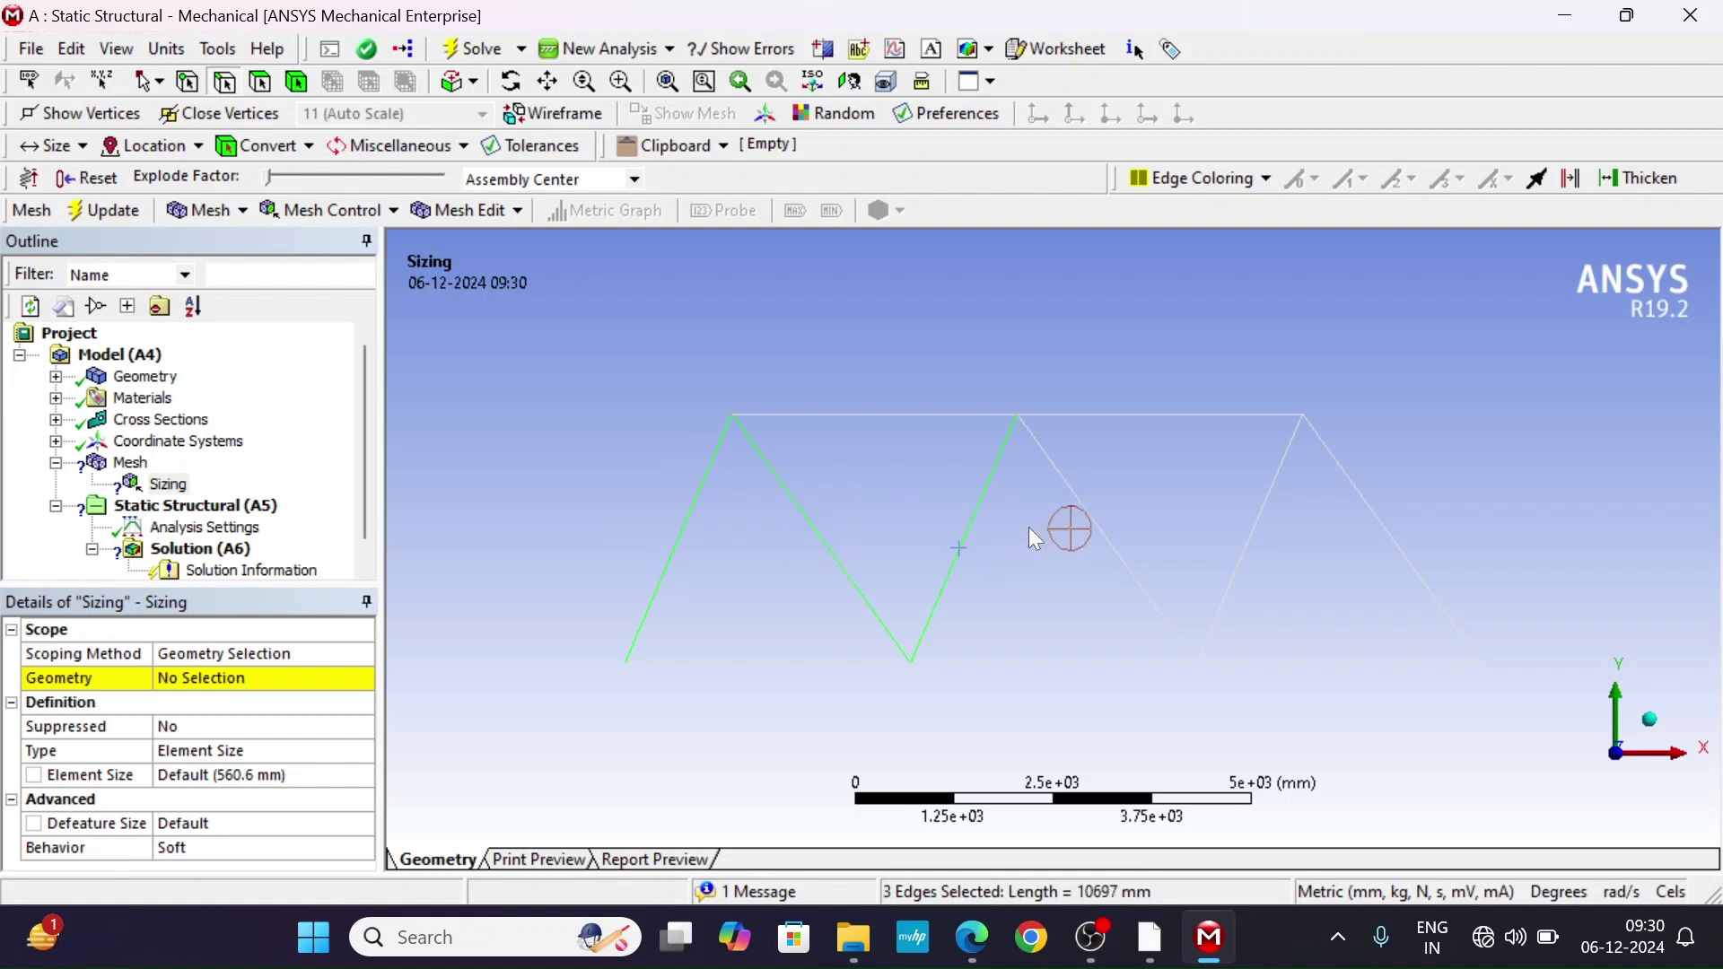
pyautogui.keyDown('ctrl'); pyautogui.click(1085, 509); pyautogui.keyUp('ctrl')
pyautogui.keyDown('ctrl'); pyautogui.click(1251, 539); pyautogui.keyUp('ctrl')
pyautogui.keyDown('ctrl'); pyautogui.click(1385, 528); pyautogui.keyUp('ctrl')
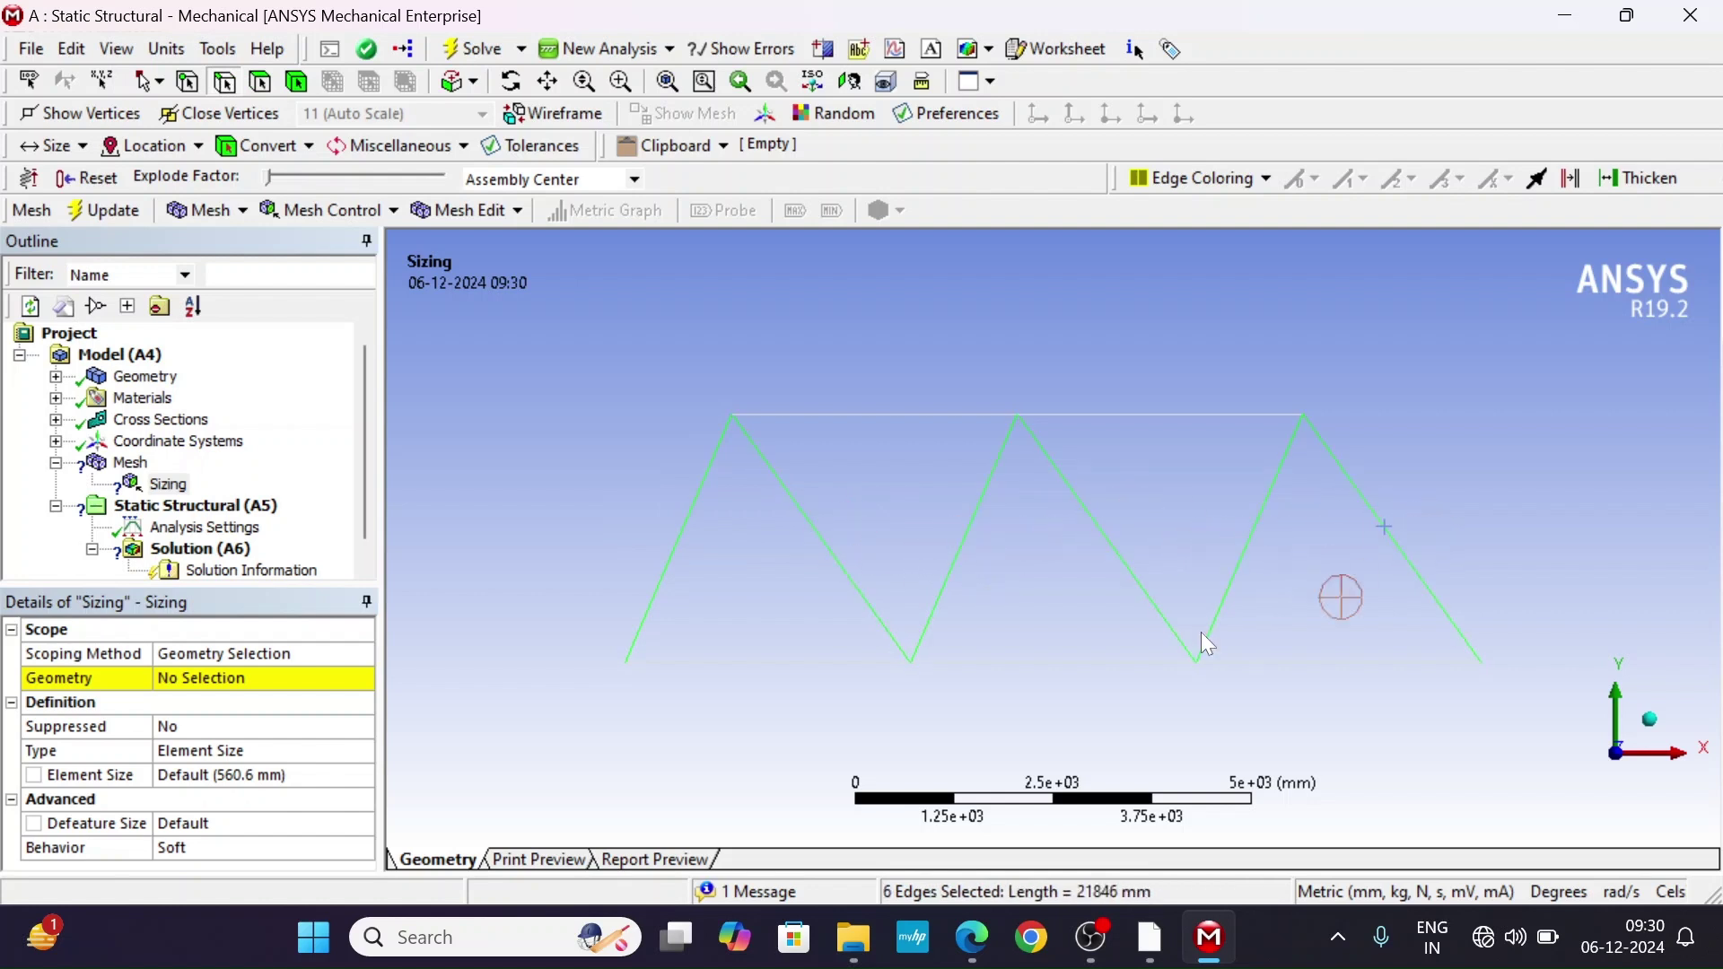
pyautogui.click(197, 689)
pyautogui.click(198, 689)
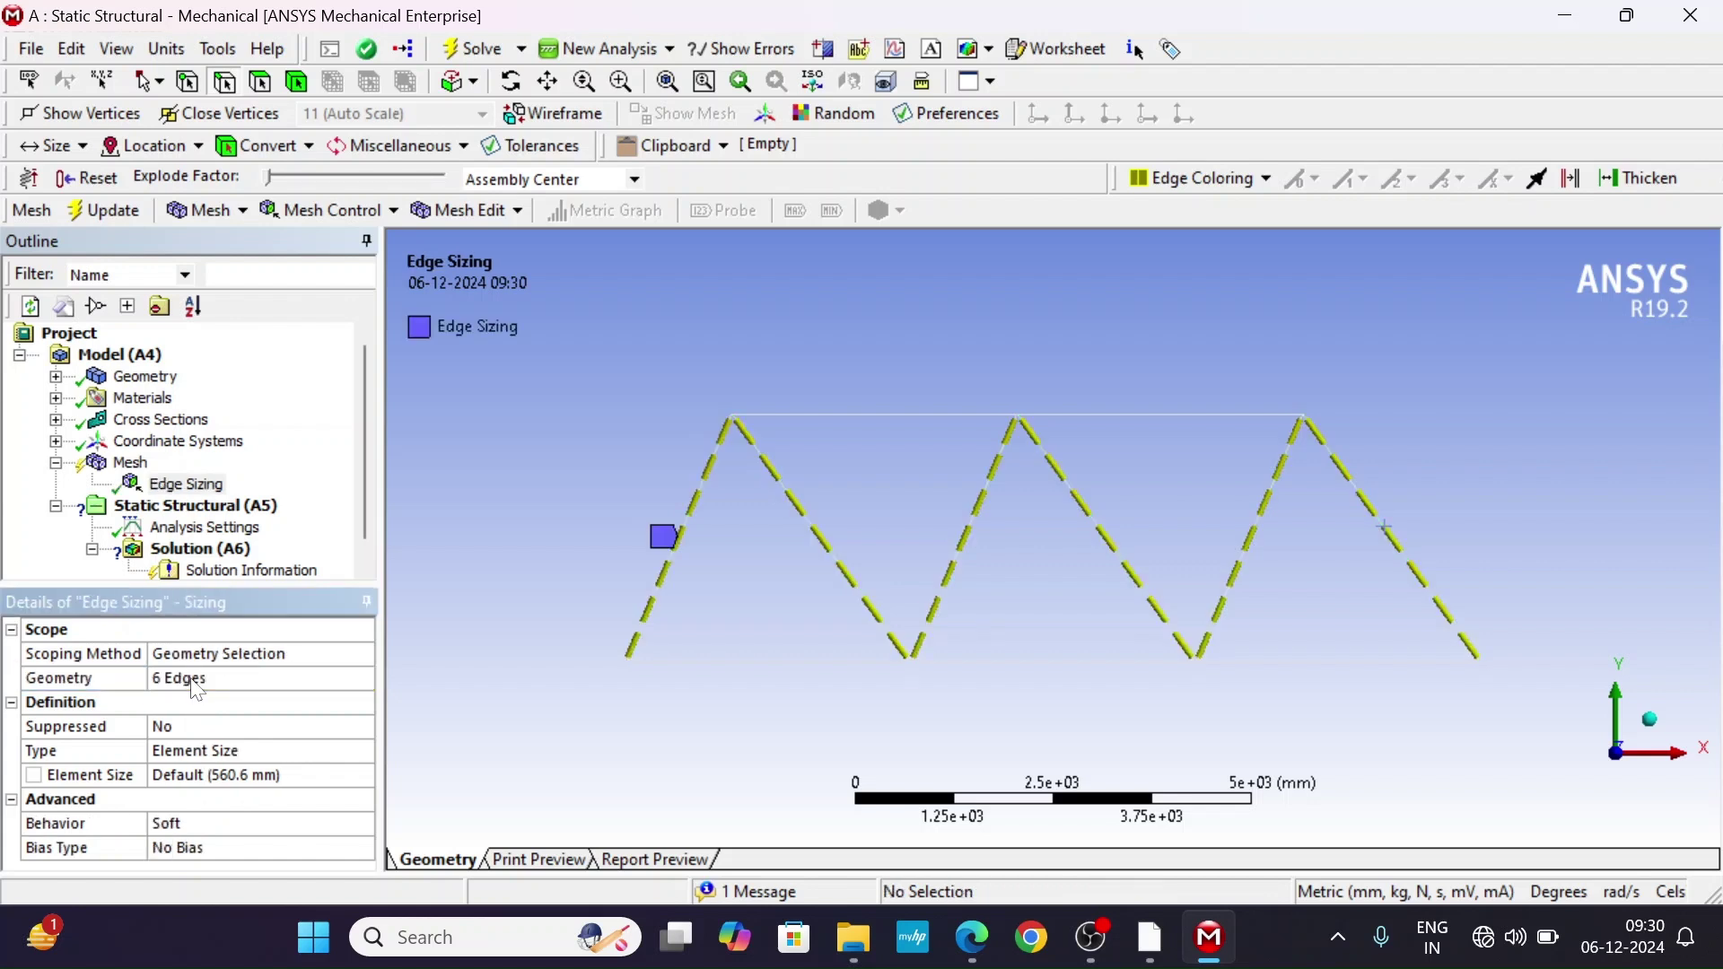
# Define the diagonal members' edge sizing by Number of Divisions and set it to 80.
pyautogui.click(294, 752)
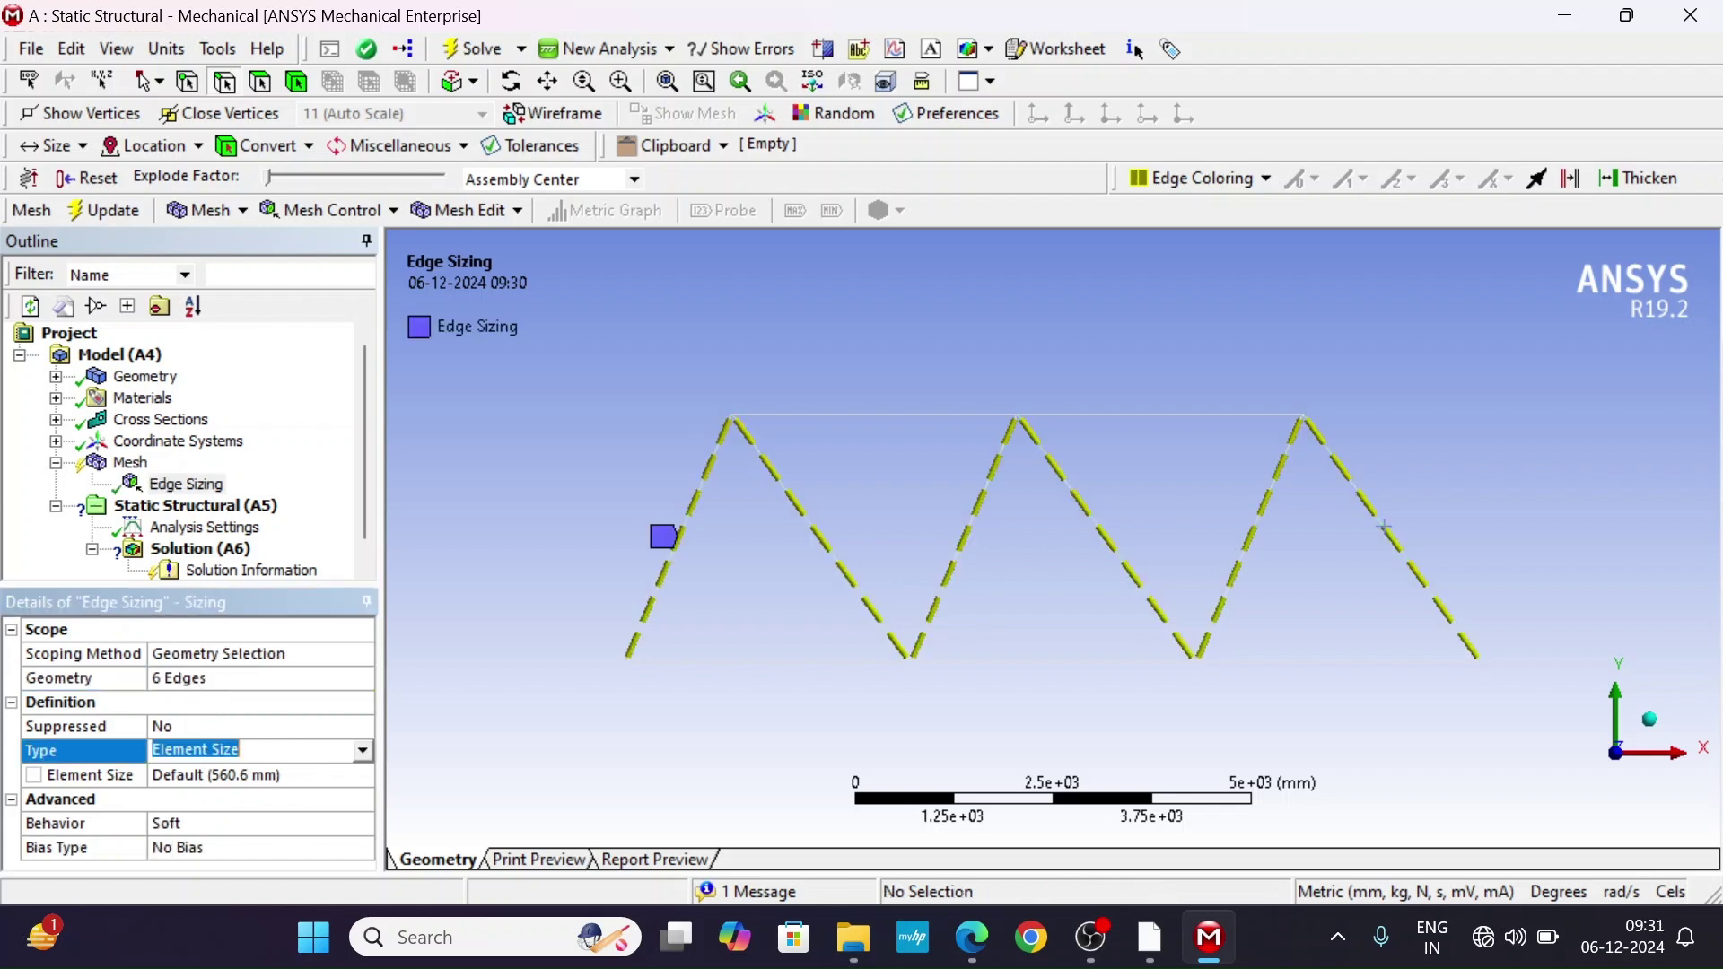
pyautogui.click(362, 752)
pyautogui.click(216, 795)
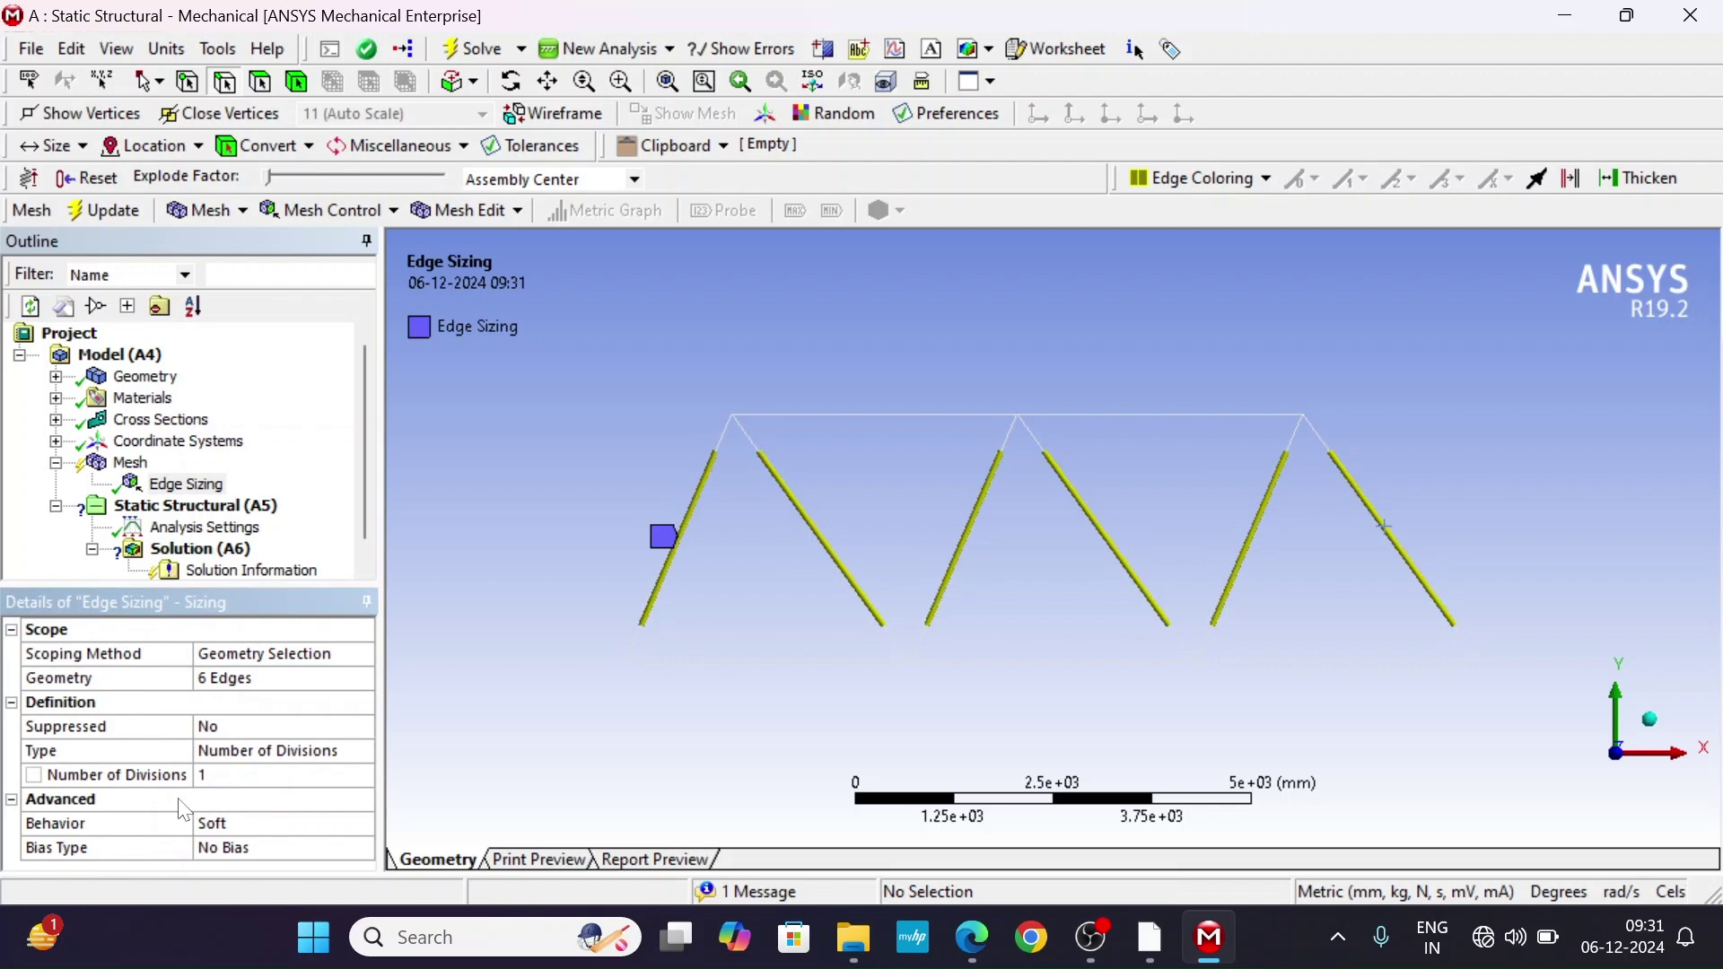
pyautogui.click(225, 775)
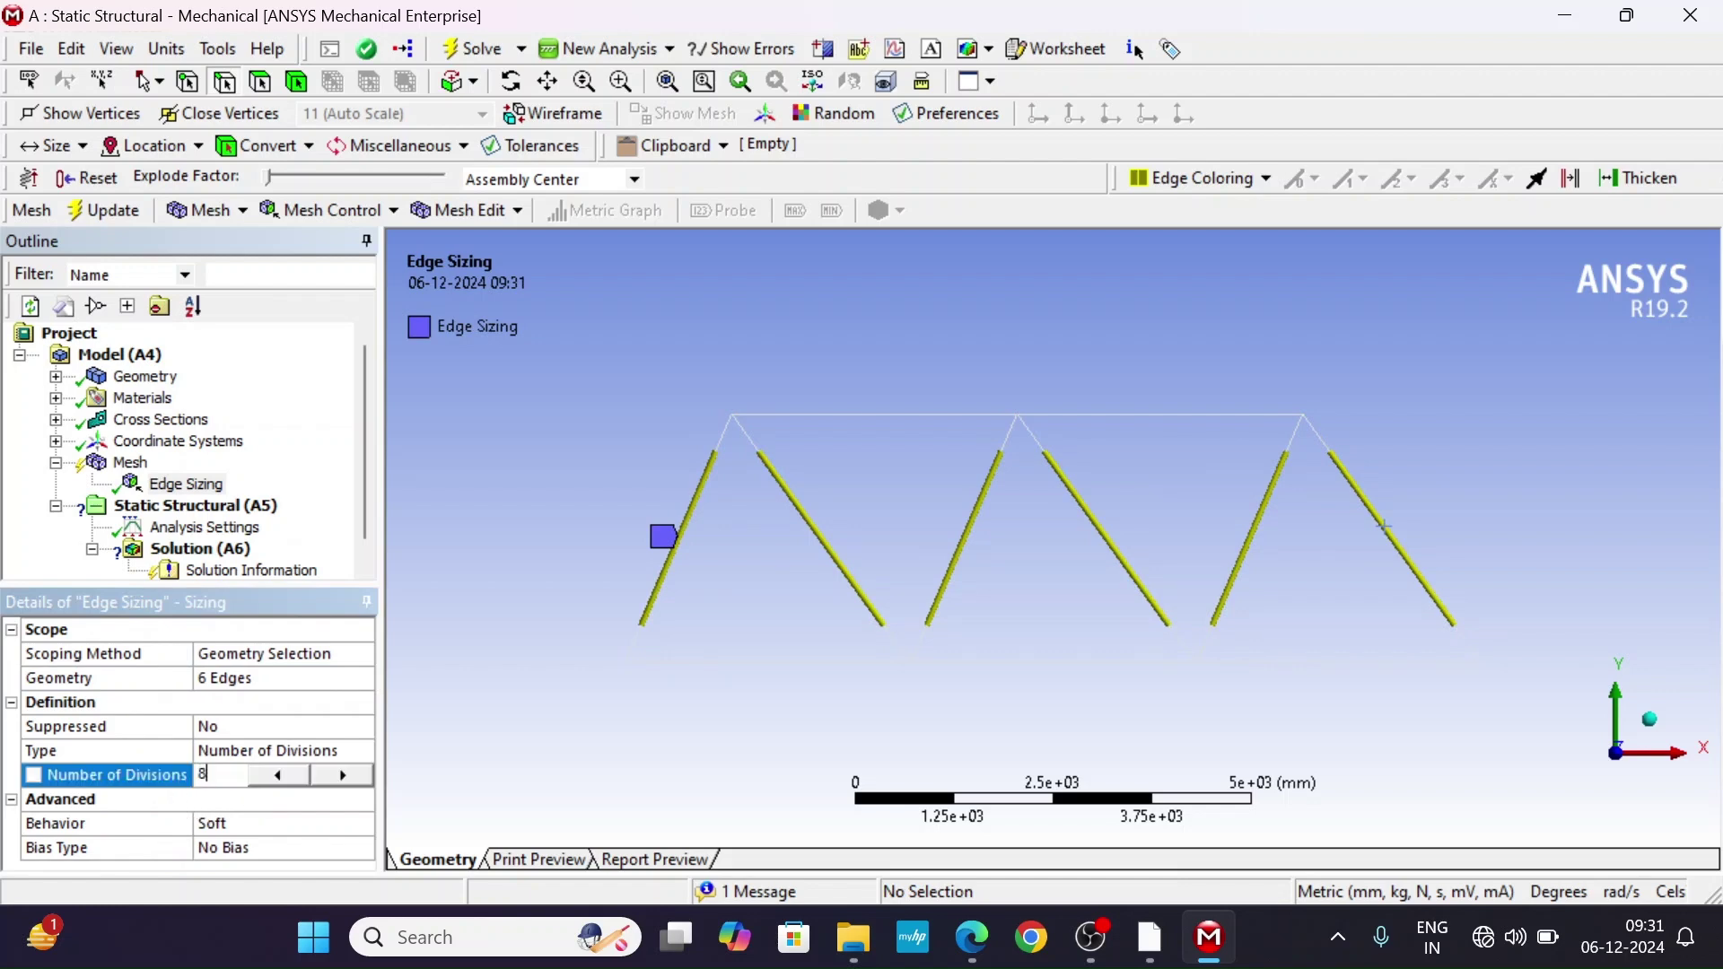
pyautogui.write('80')
pyautogui.press('Return')
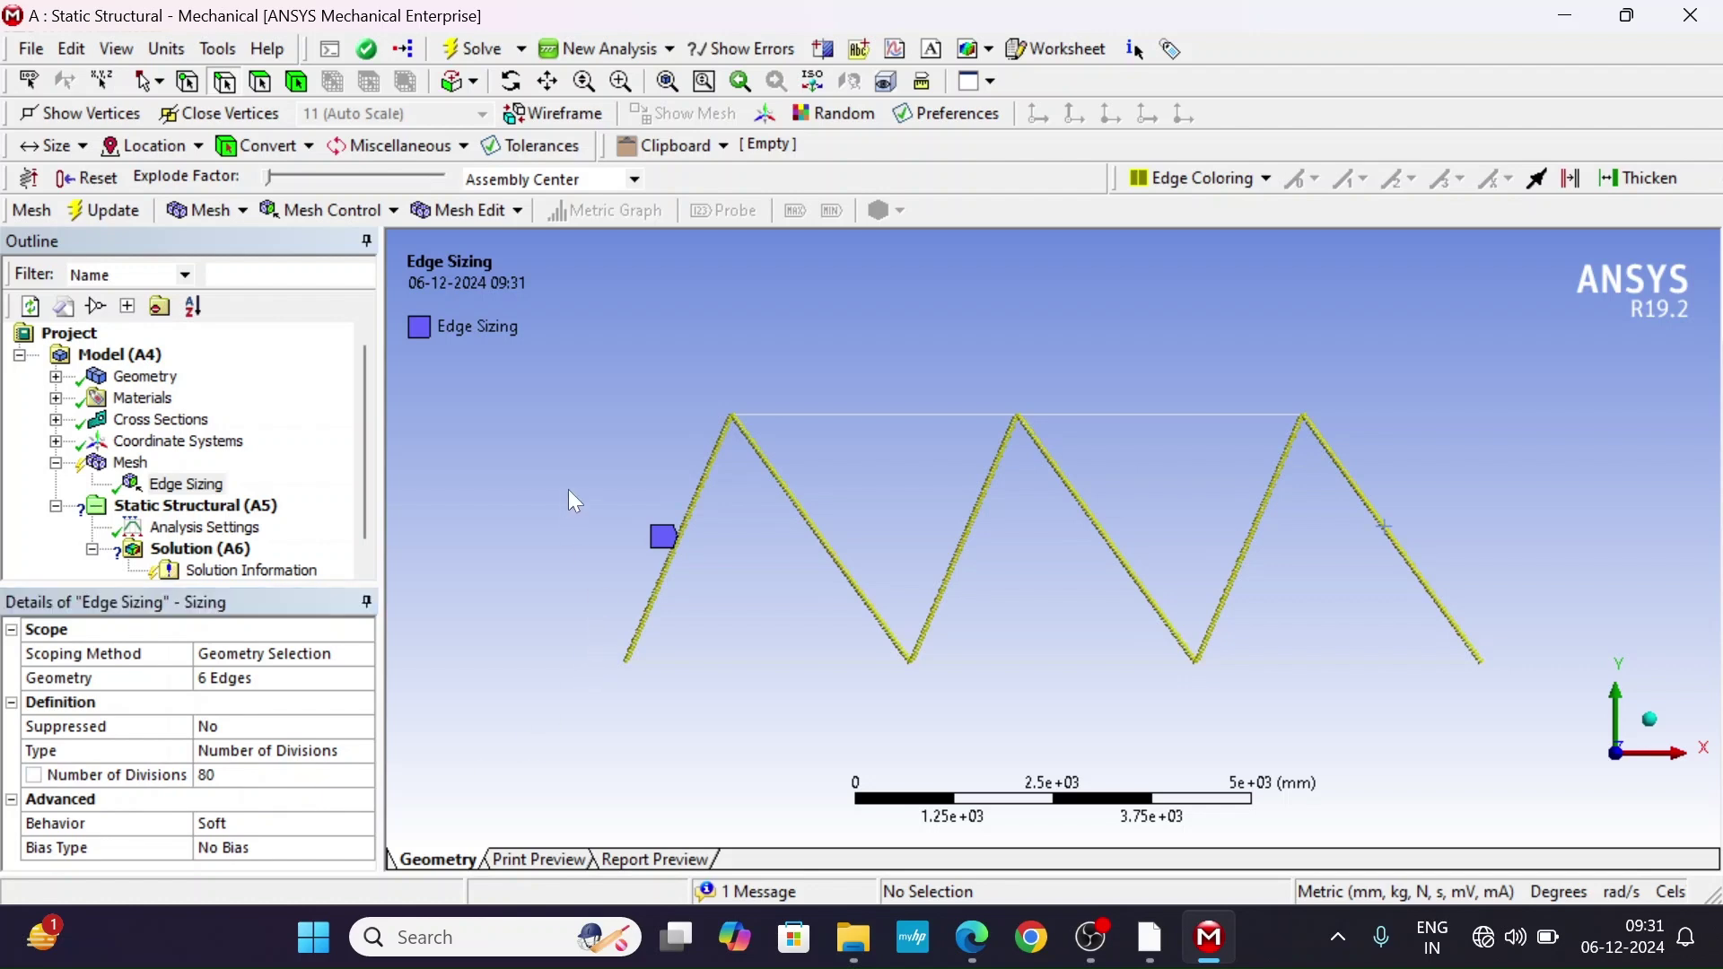
# Duplicate the diagonals' edge sizing and rescope the copy to the two horizontal top chord edges.
pyautogui.rightClick(169, 483)
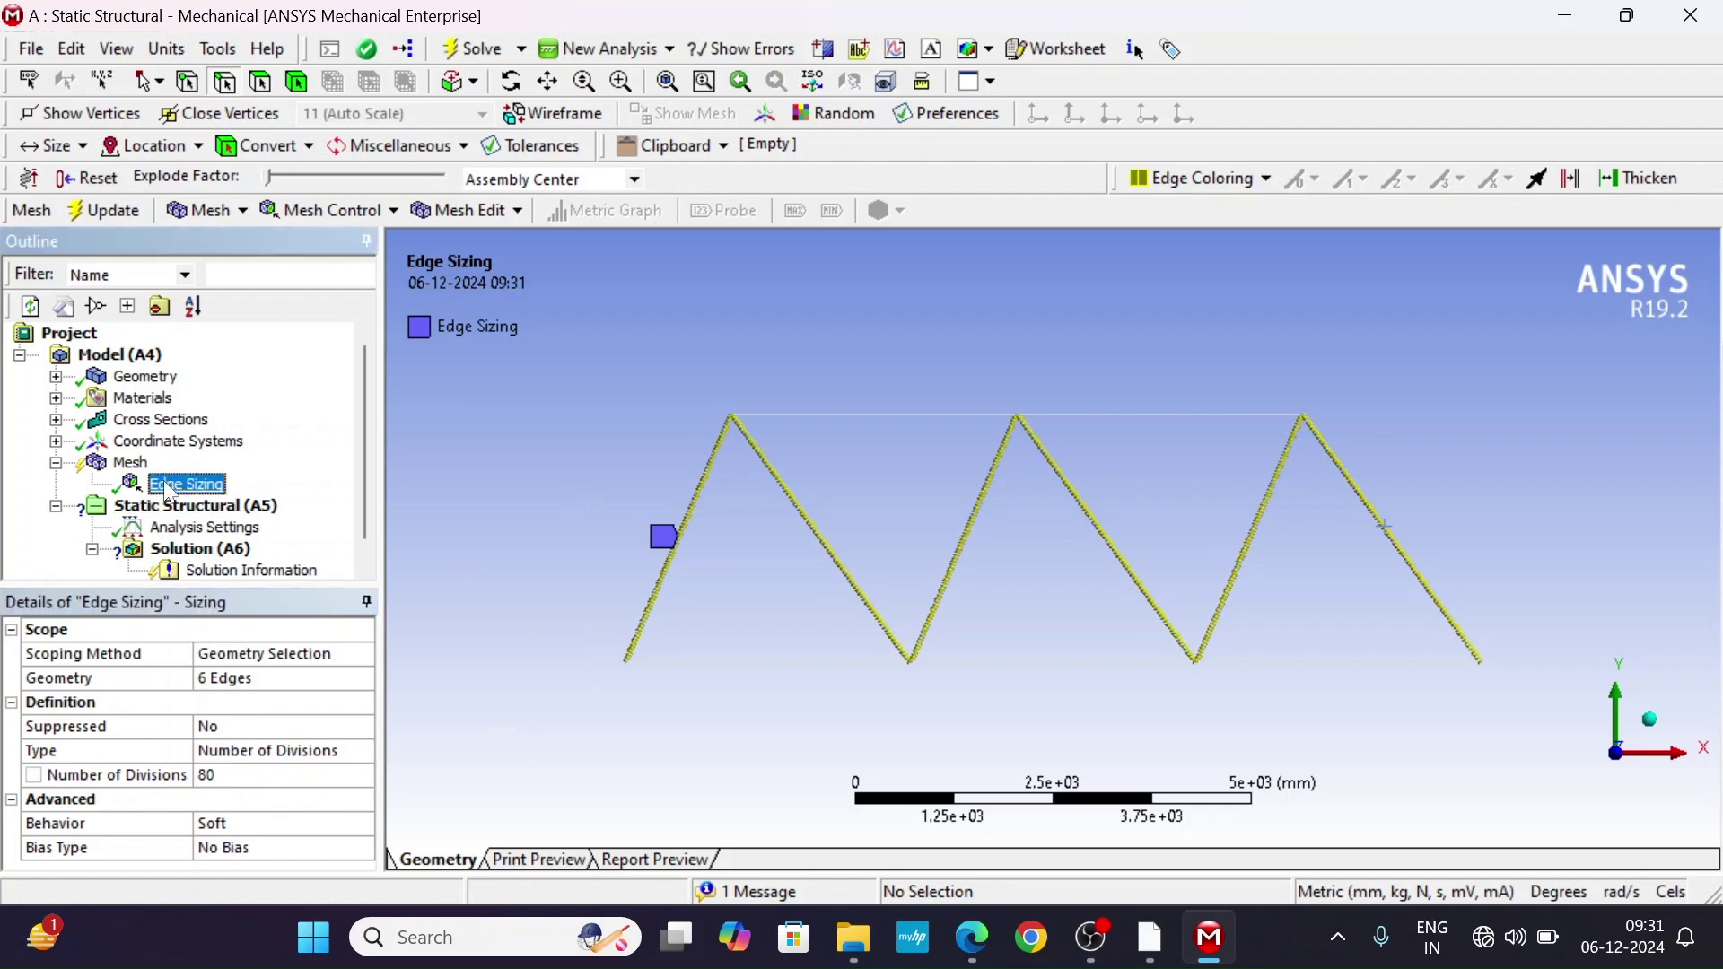
pyautogui.click(235, 634)
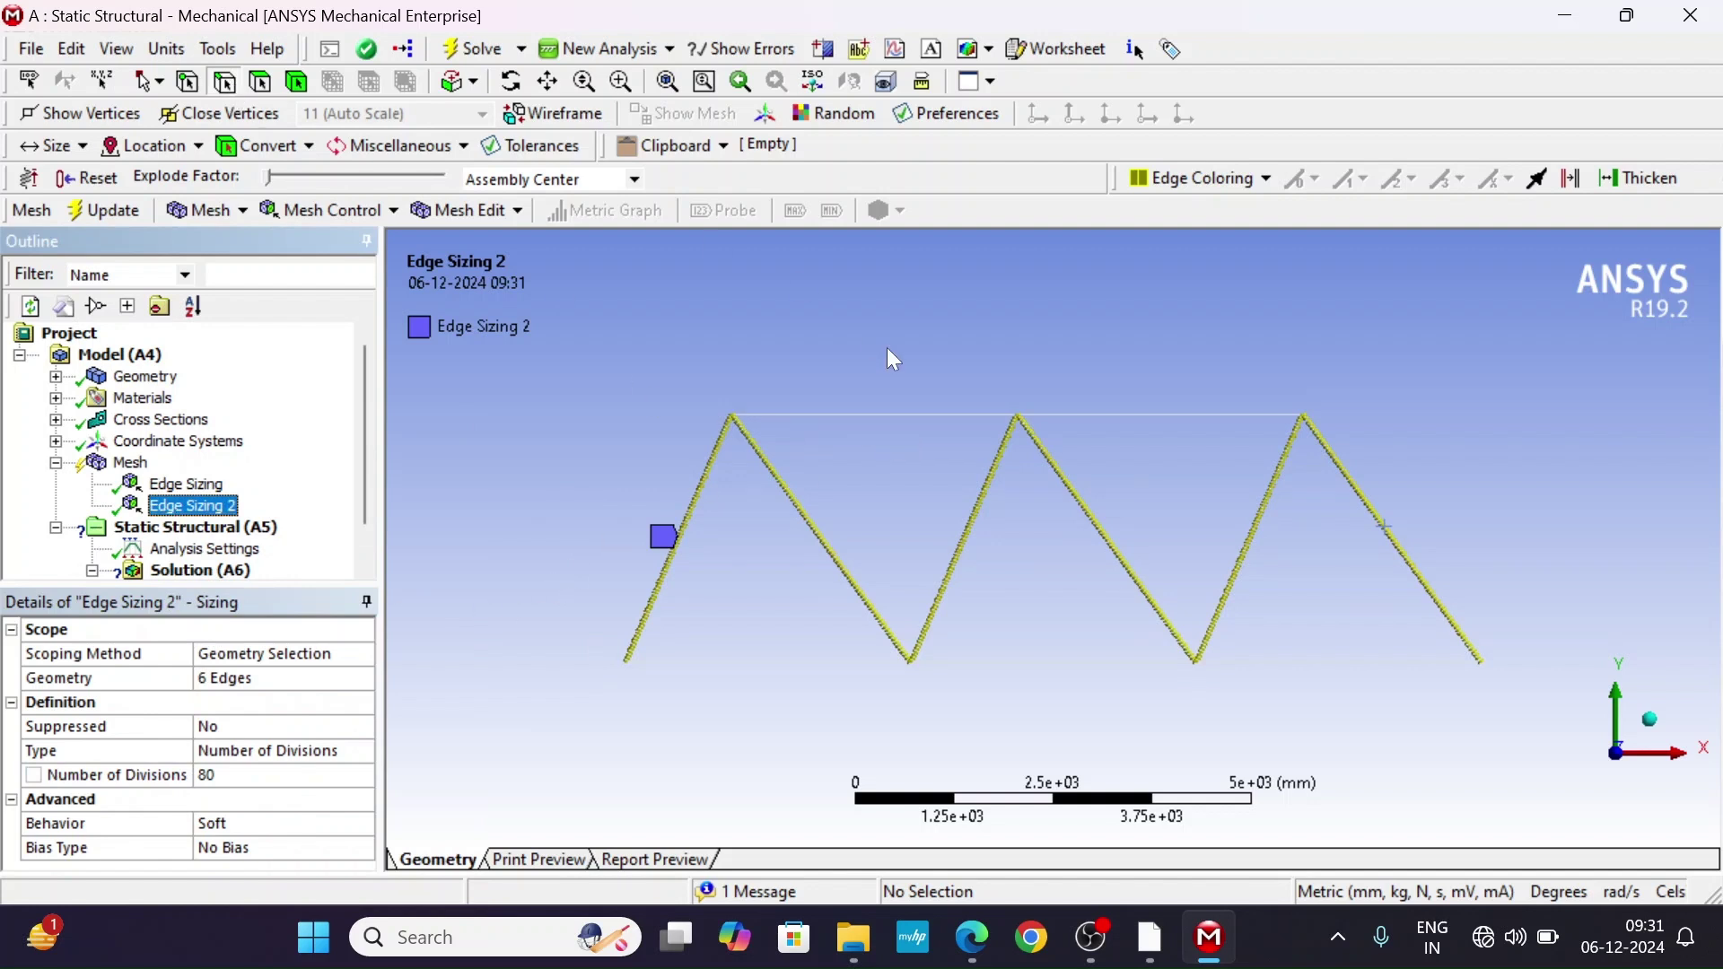
pyautogui.click(891, 415)
pyautogui.keyDown('ctrl'); pyautogui.click(1147, 415); pyautogui.keyUp('ctrl')
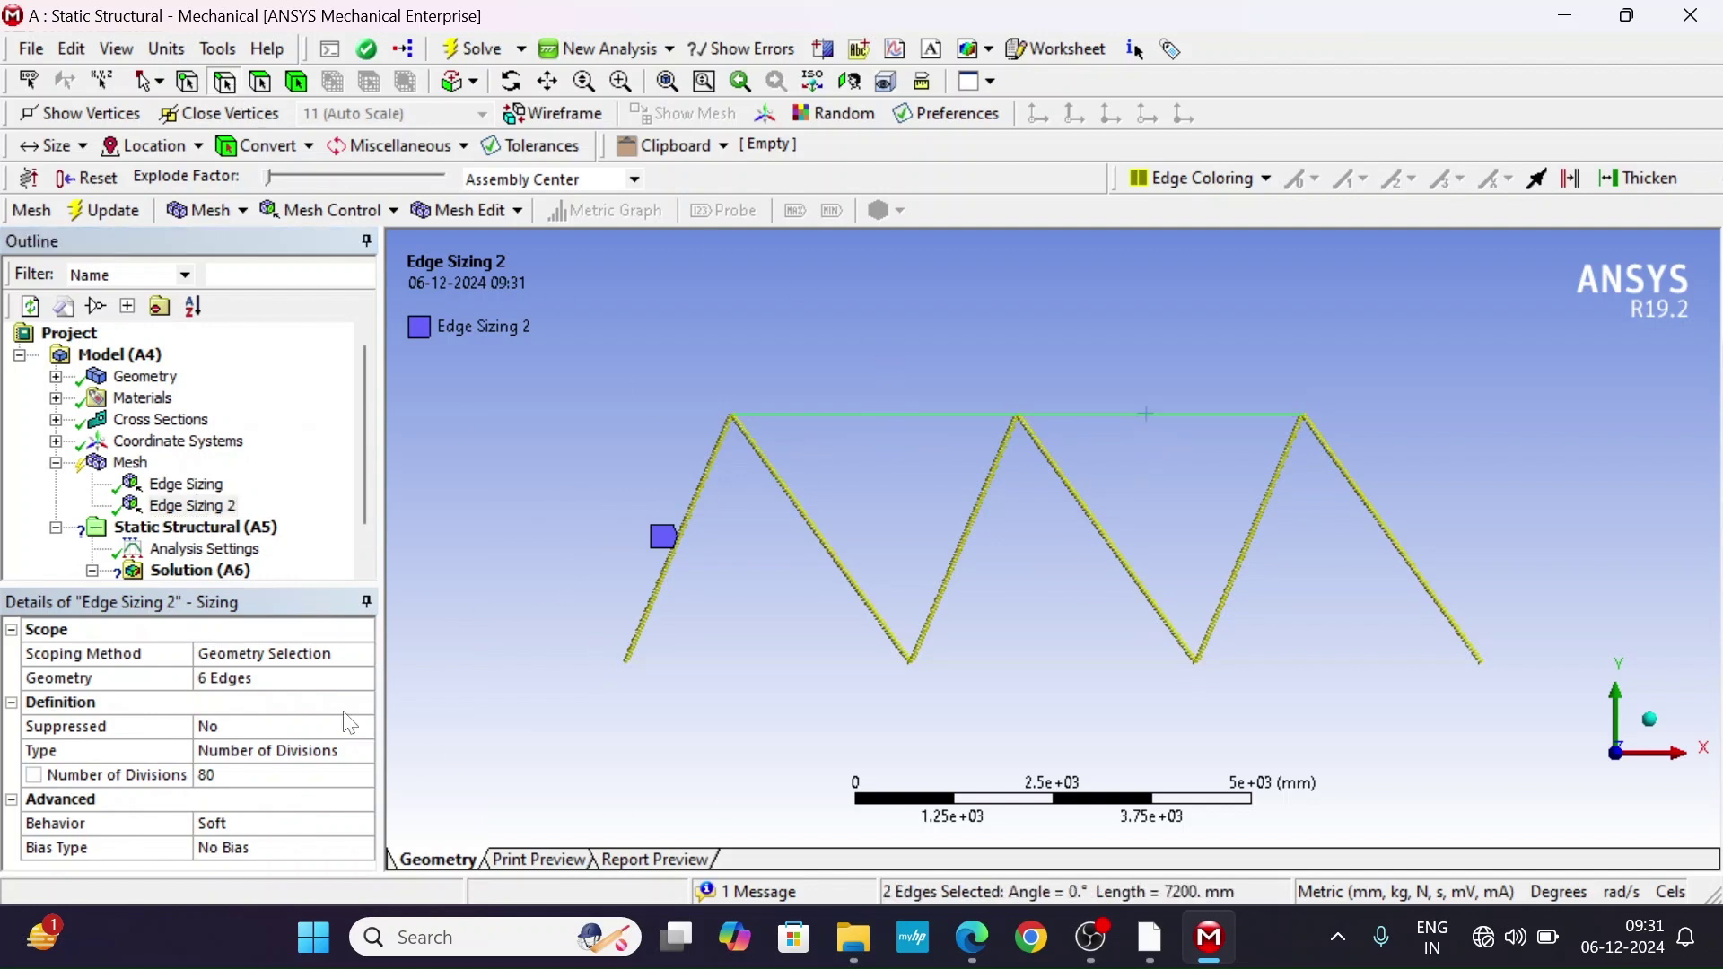
pyautogui.click(225, 679)
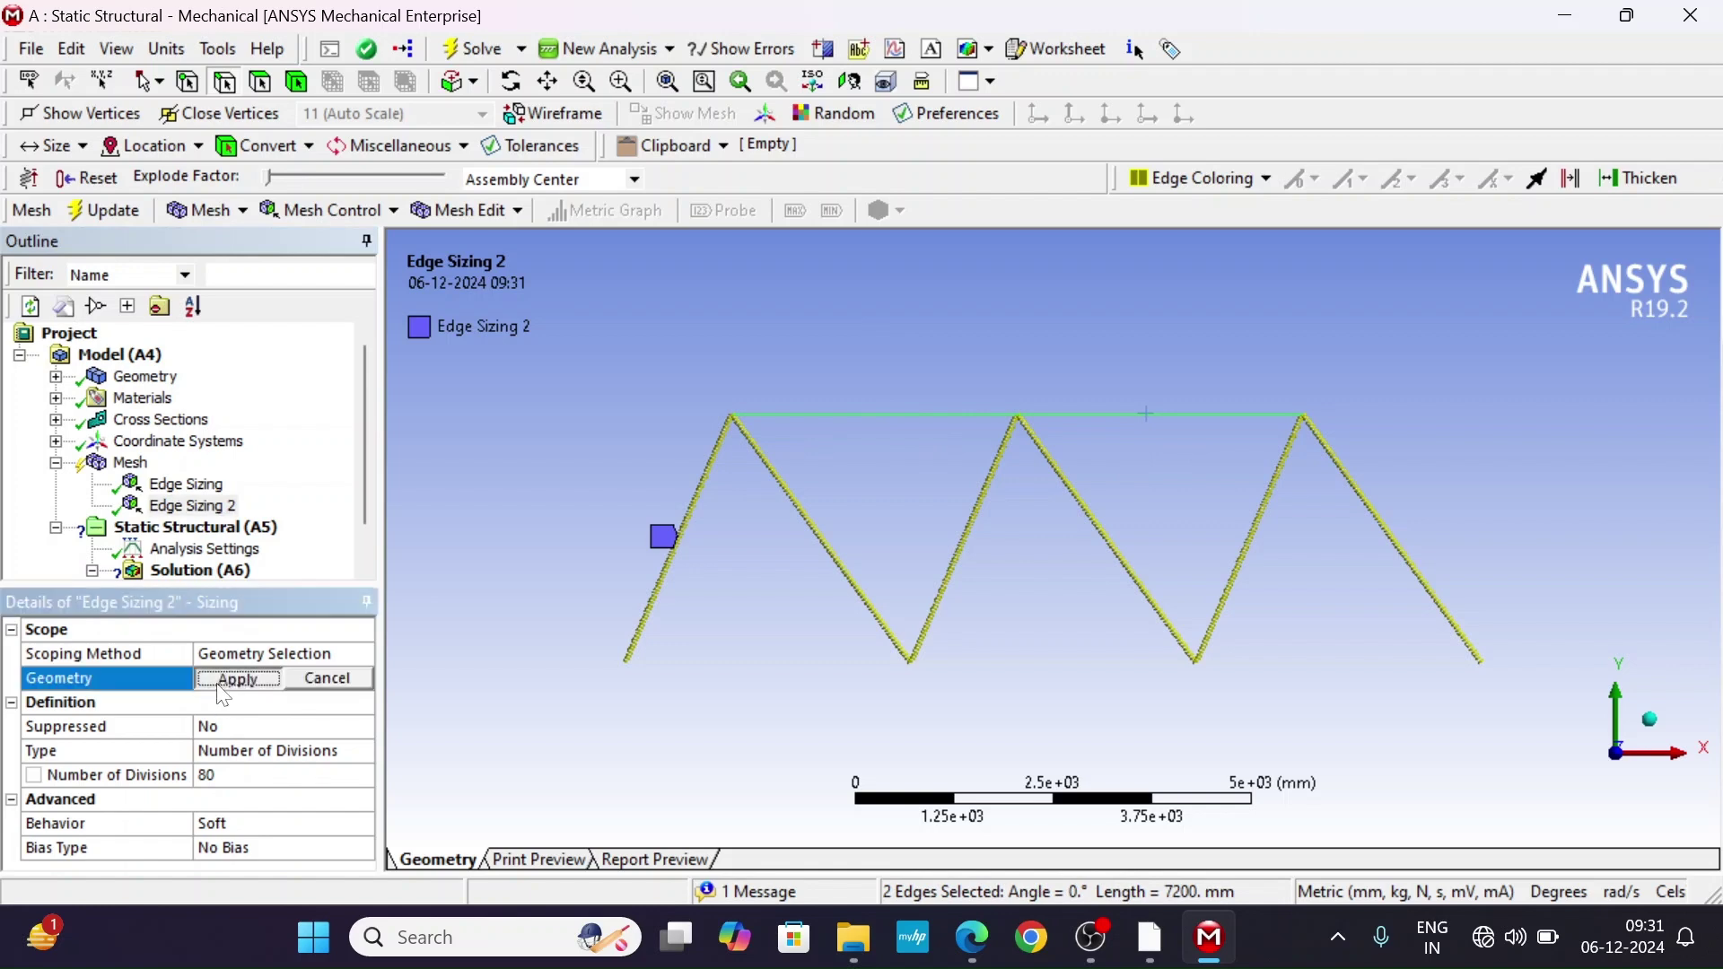
pyautogui.click(230, 678)
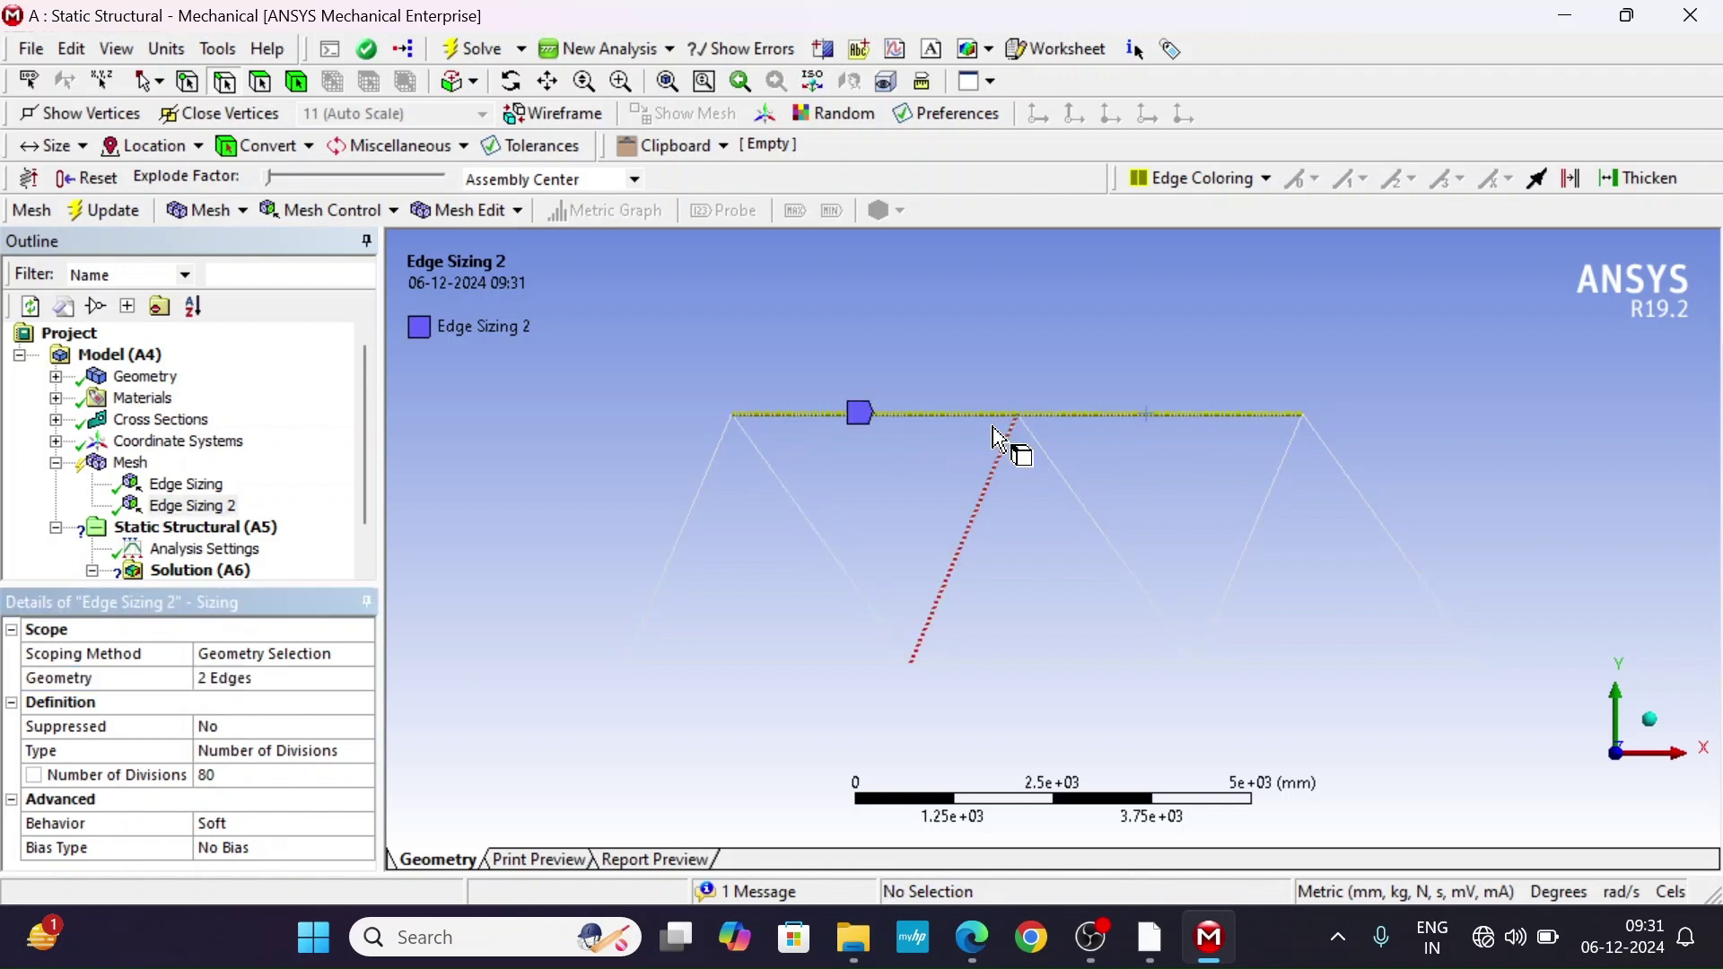
# Set the top chord edge sizing to 100 divisions.
pyautogui.scroll(2, 927, 427)
pyautogui.scroll(-1, 915, 426)
pyautogui.scroll(-1, 915, 427)
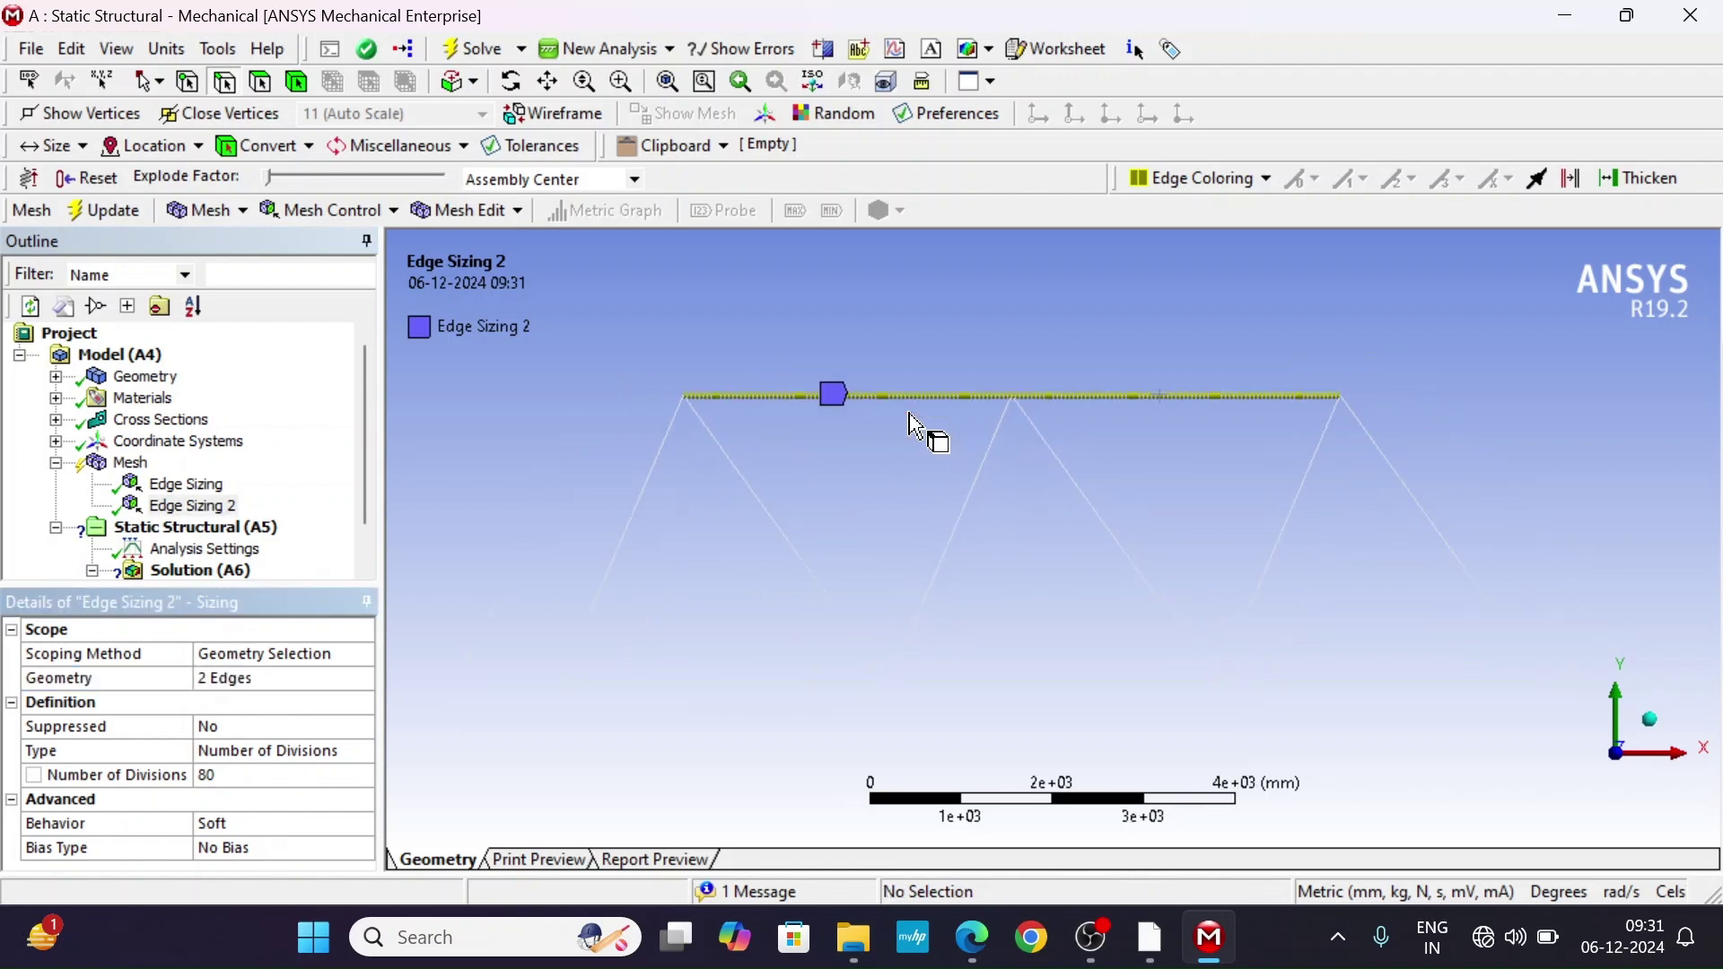
pyautogui.click(224, 775)
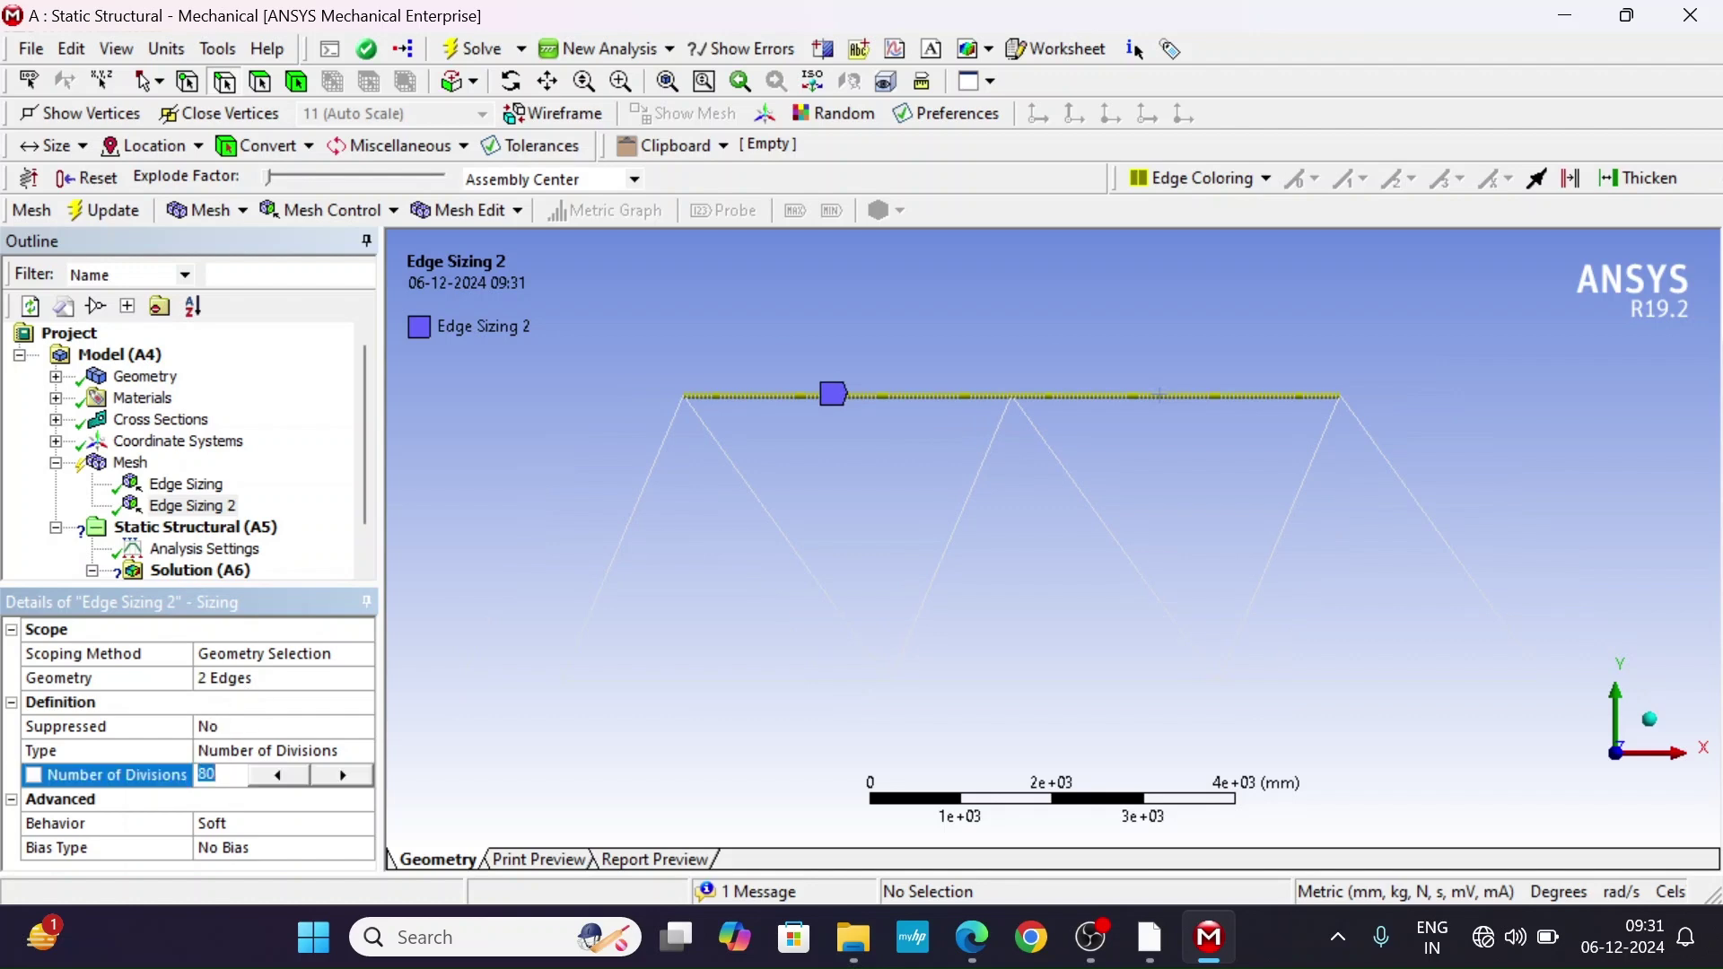
pyautogui.write('100')
pyautogui.press('Return')
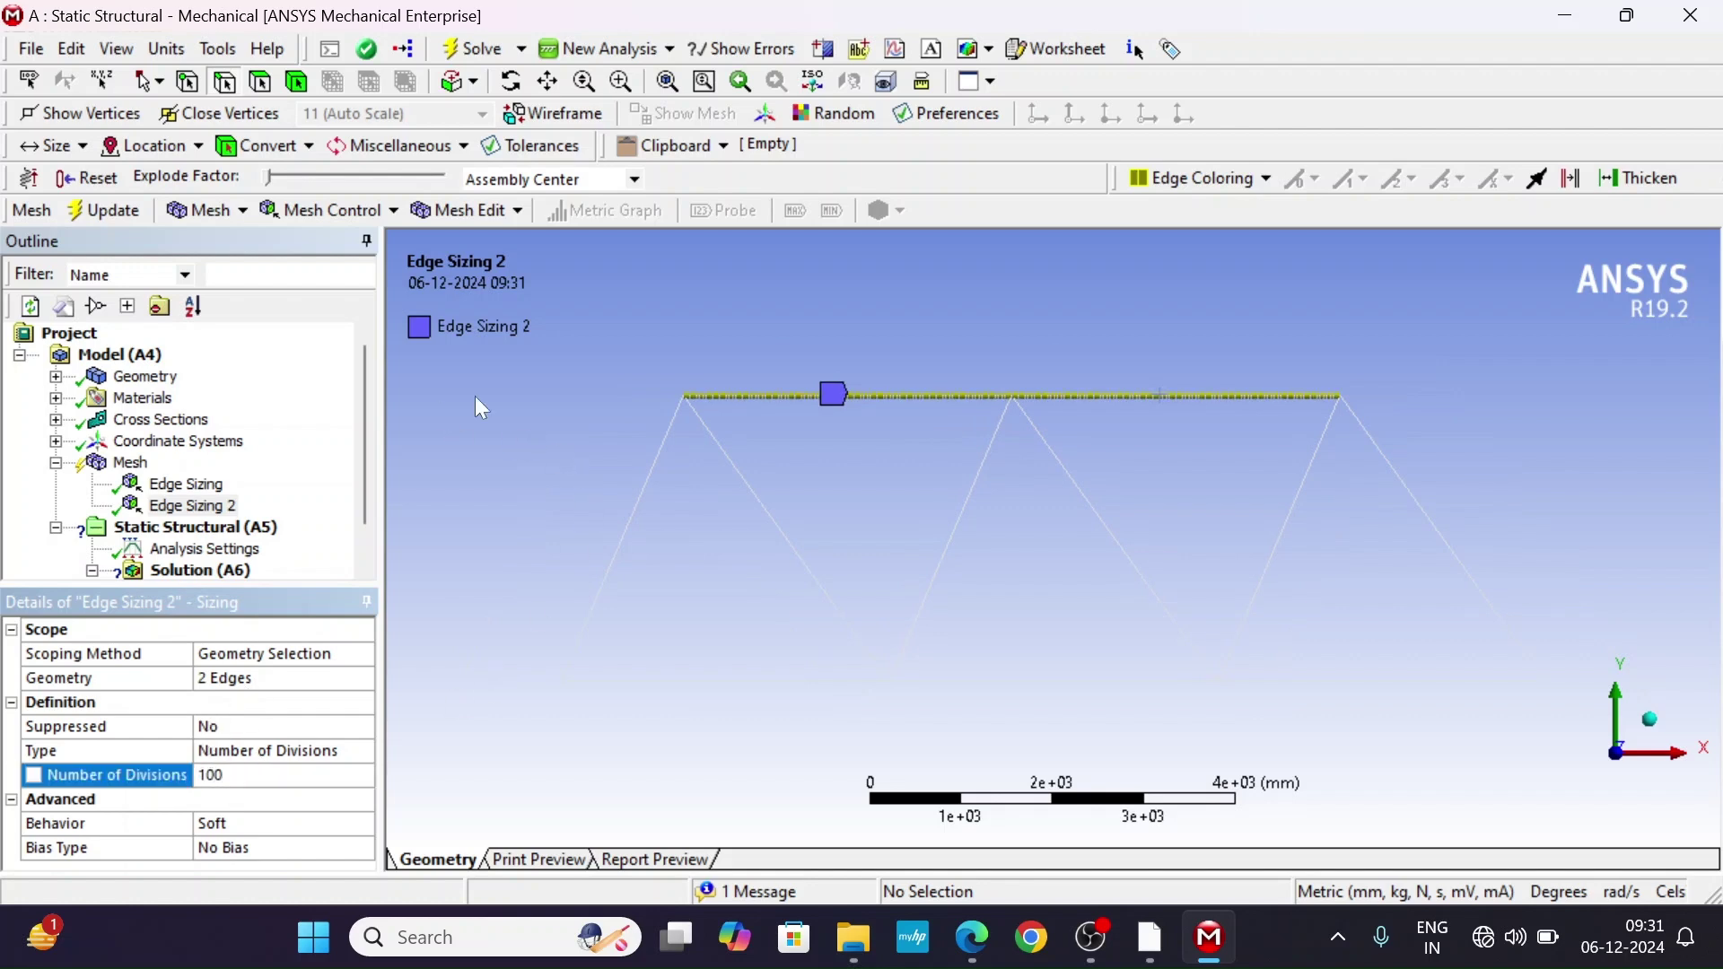
# Duplicate the top chord's edge sizing and rescope the copy to the three horizontal bottom chord edges.
pyautogui.rightClick(191, 505)
pyautogui.click(259, 232)
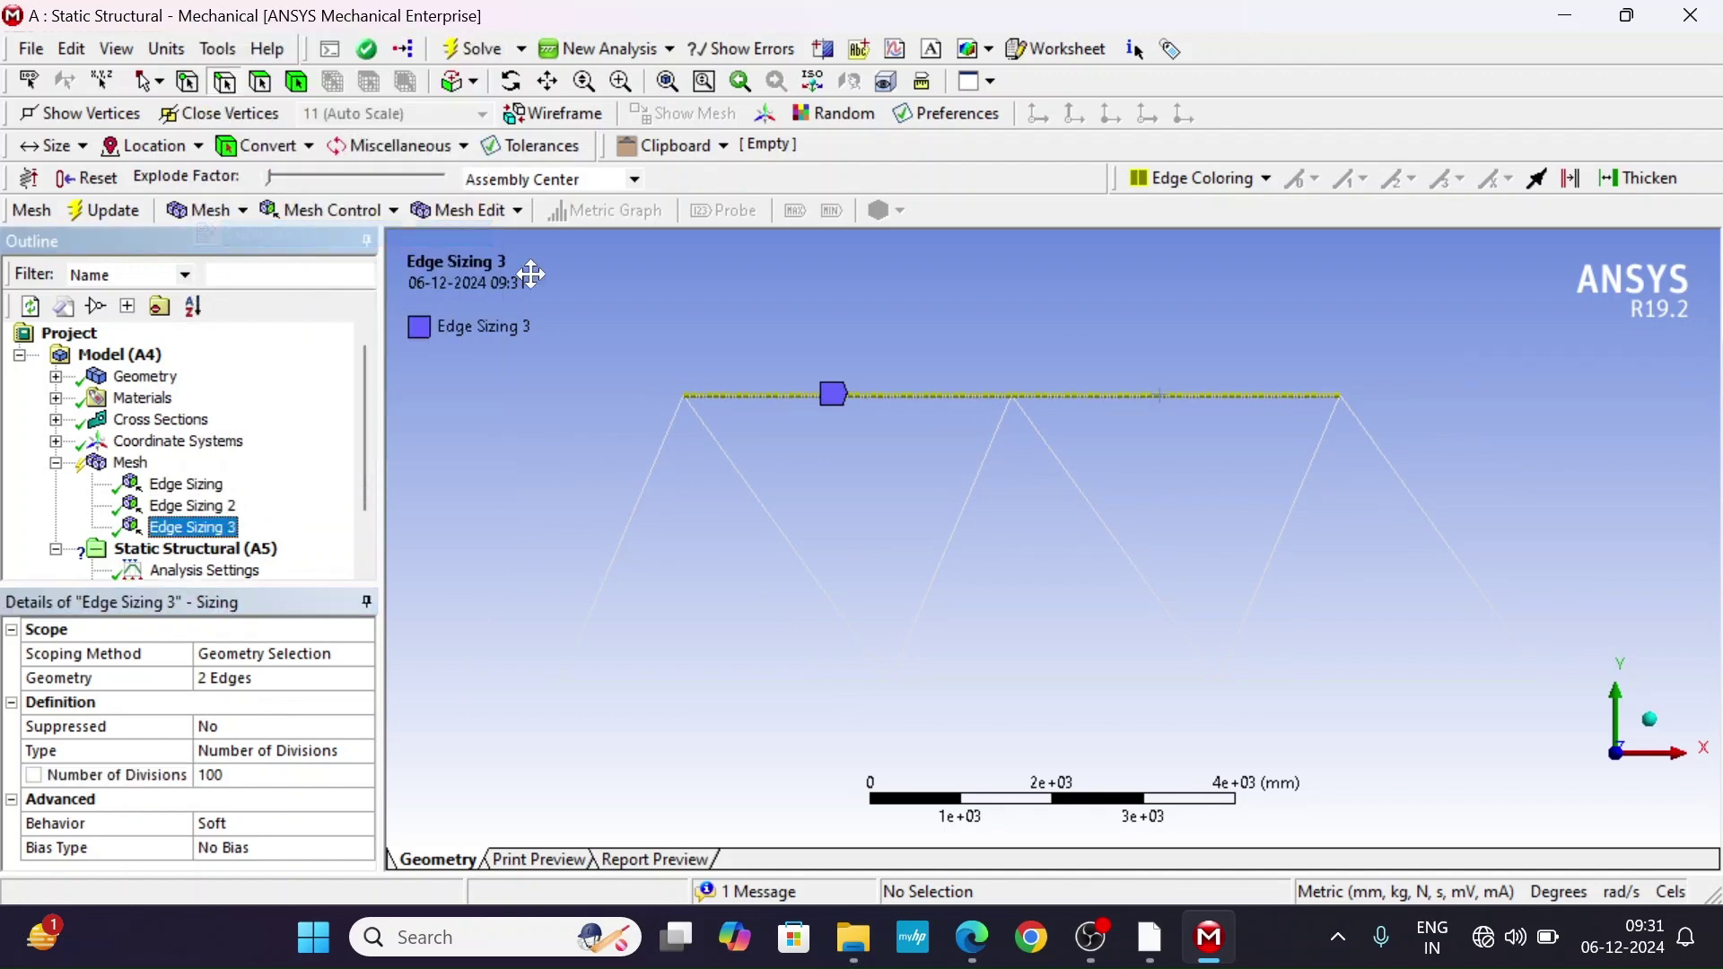
pyautogui.click(781, 682)
pyautogui.keyDown('ctrl'); pyautogui.click(983, 682); pyautogui.keyUp('ctrl')
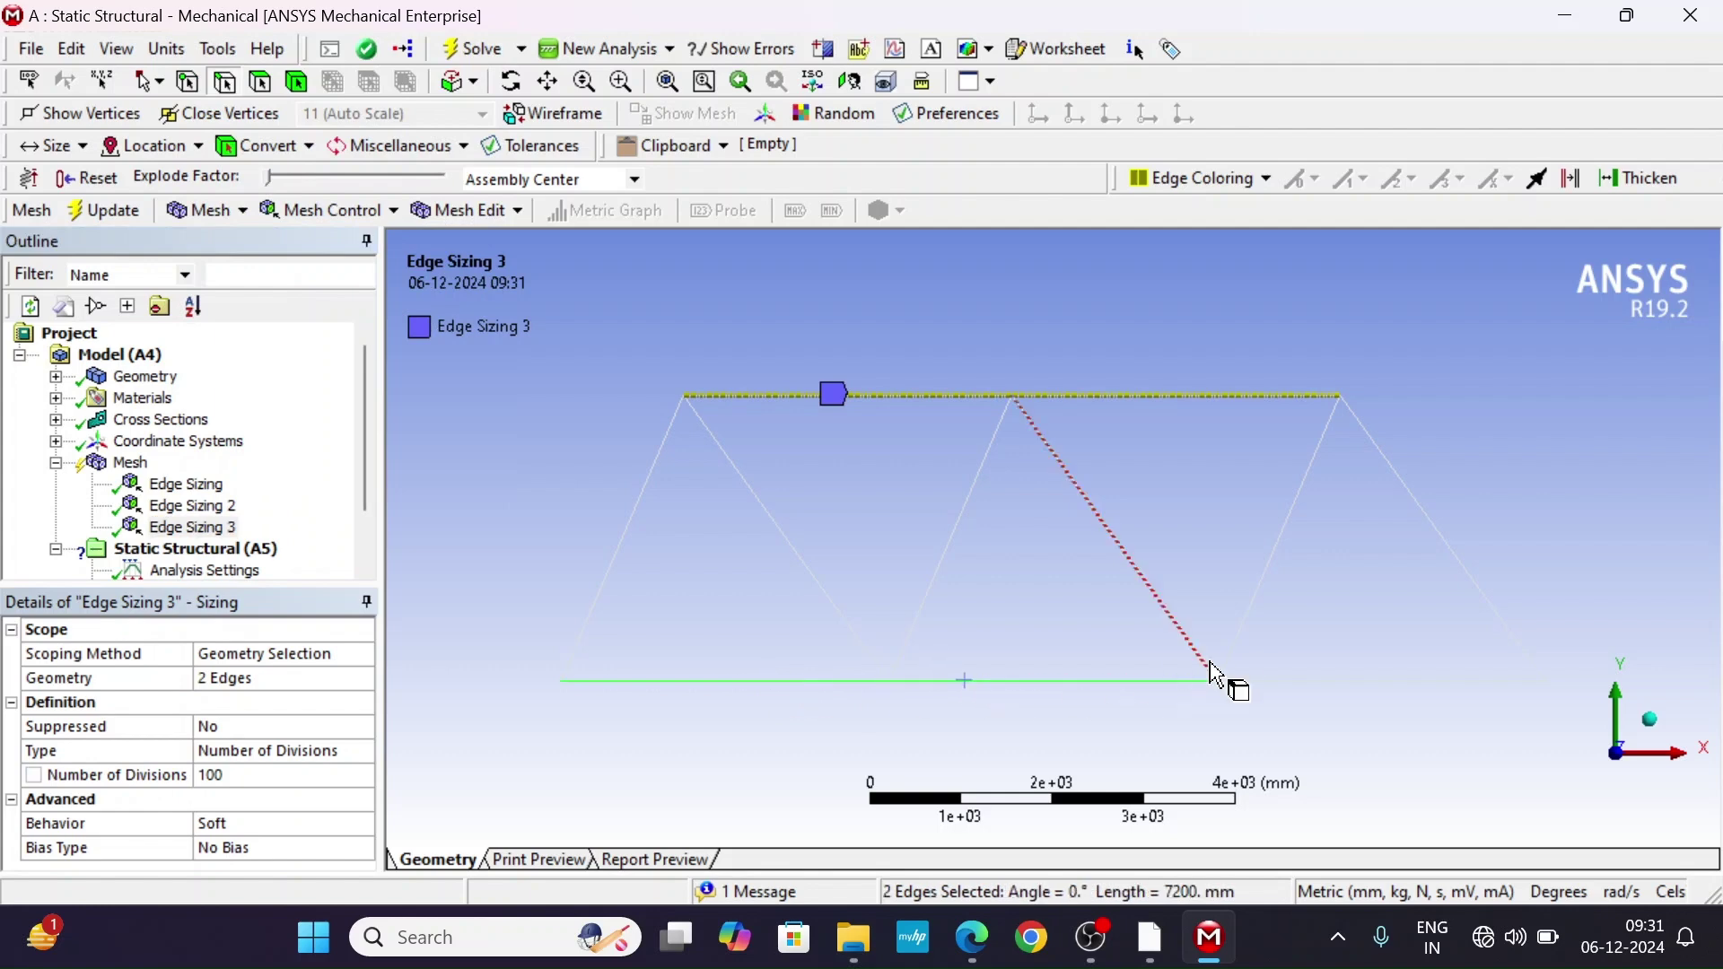
pyautogui.keyDown('ctrl'); pyautogui.click(1326, 682); pyautogui.keyUp('ctrl')
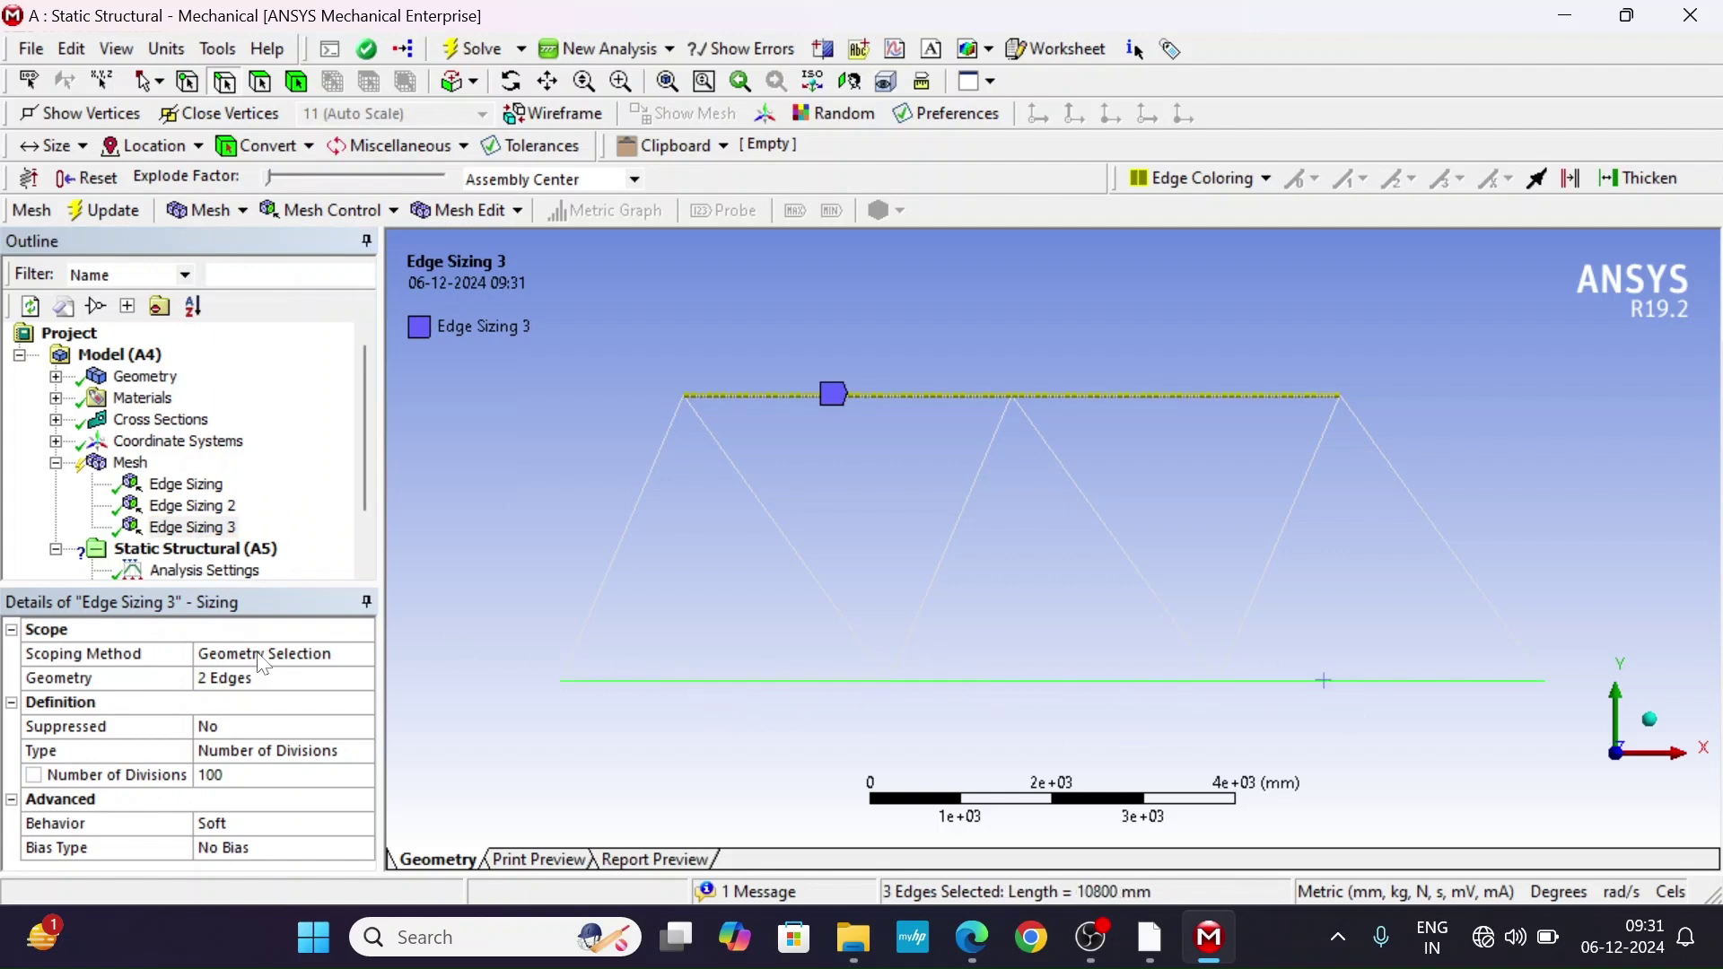
pyautogui.click(225, 680)
pyautogui.click(222, 680)
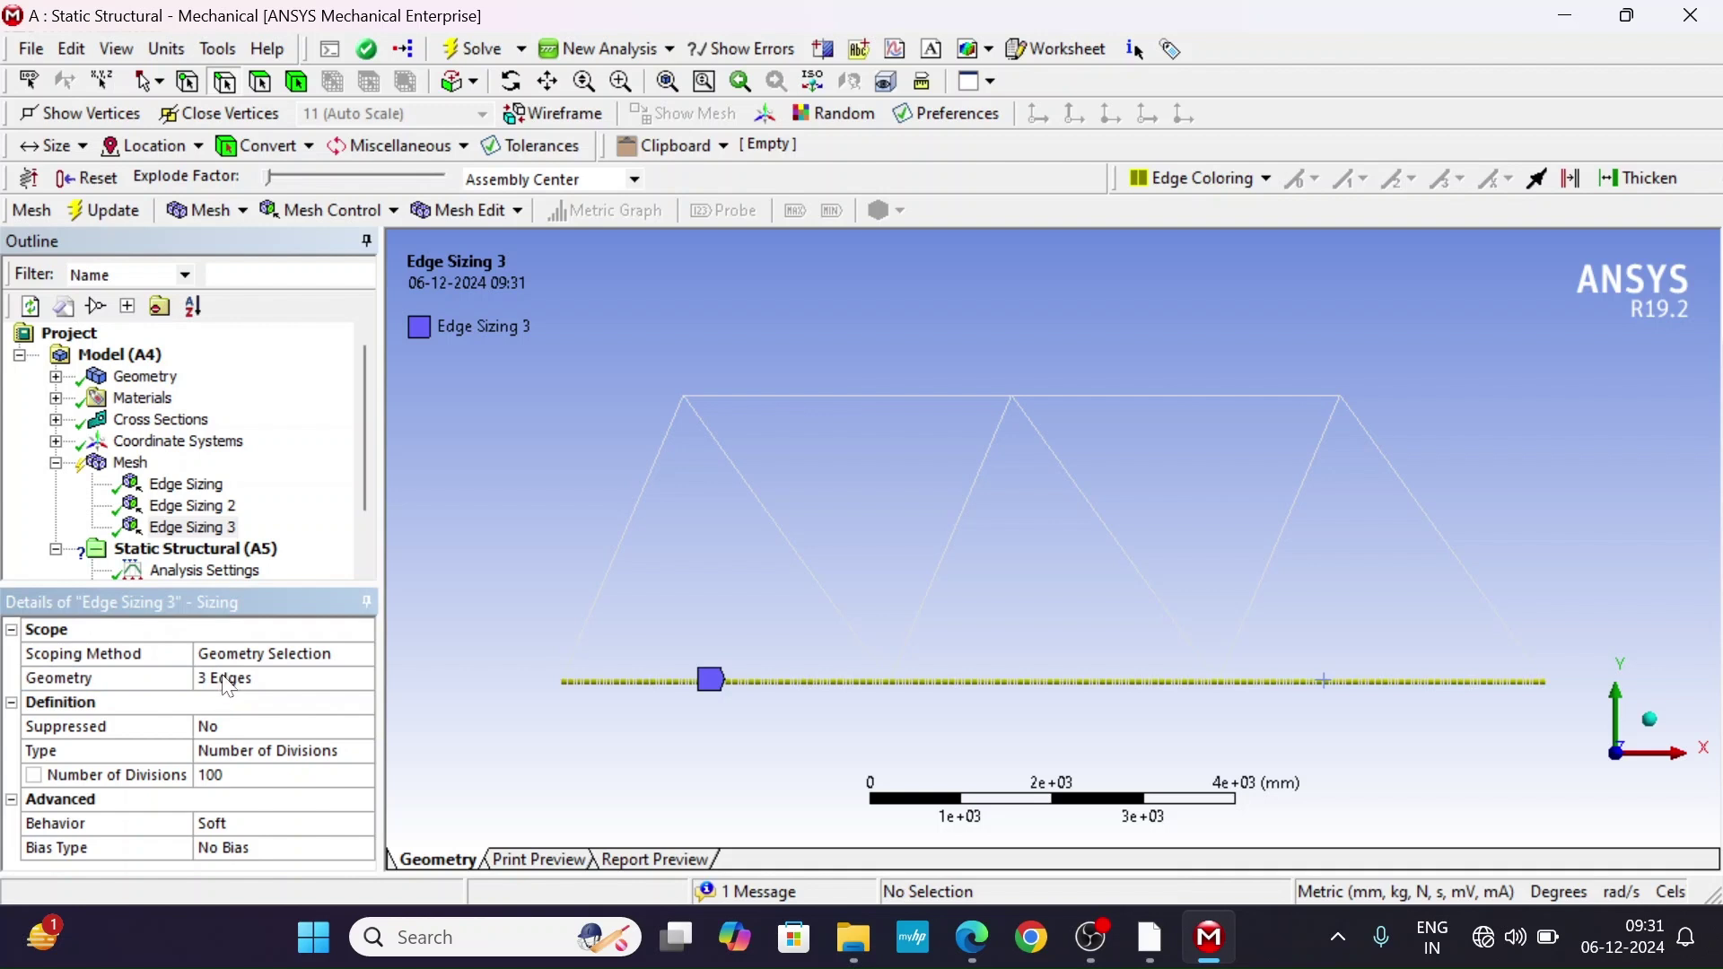
# Try 120 divisions for the bottom chord edge sizing.
pyautogui.click(255, 775)
pyautogui.write('120')
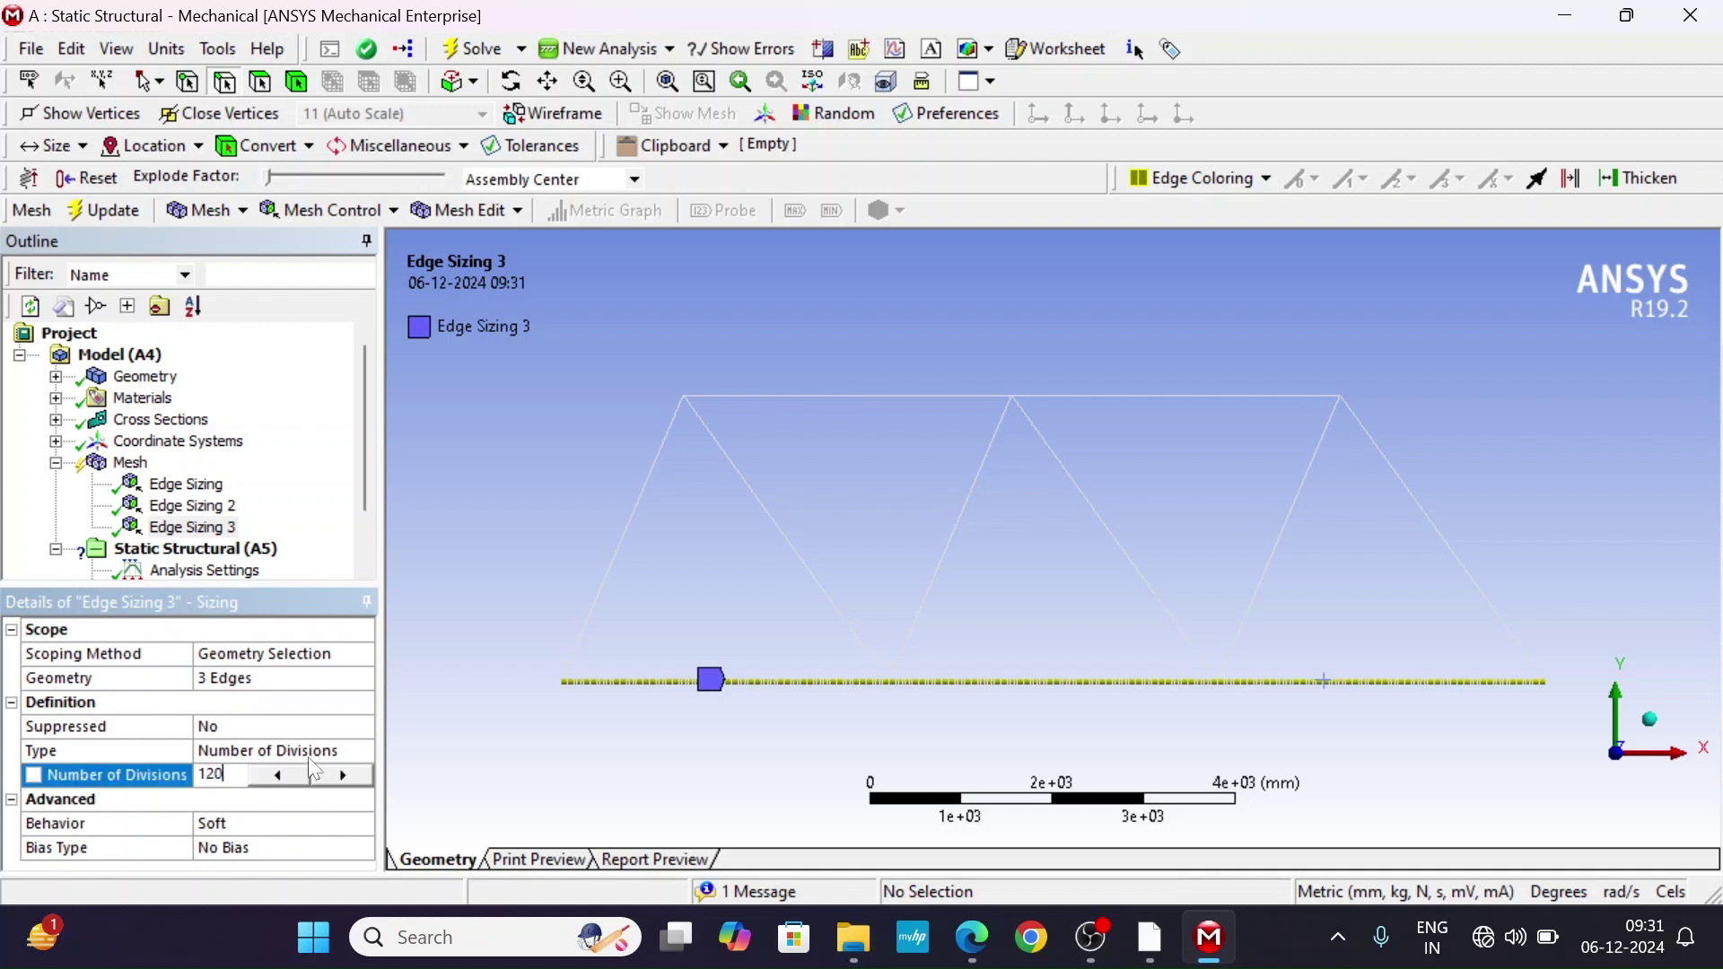
pyautogui.press('Return')
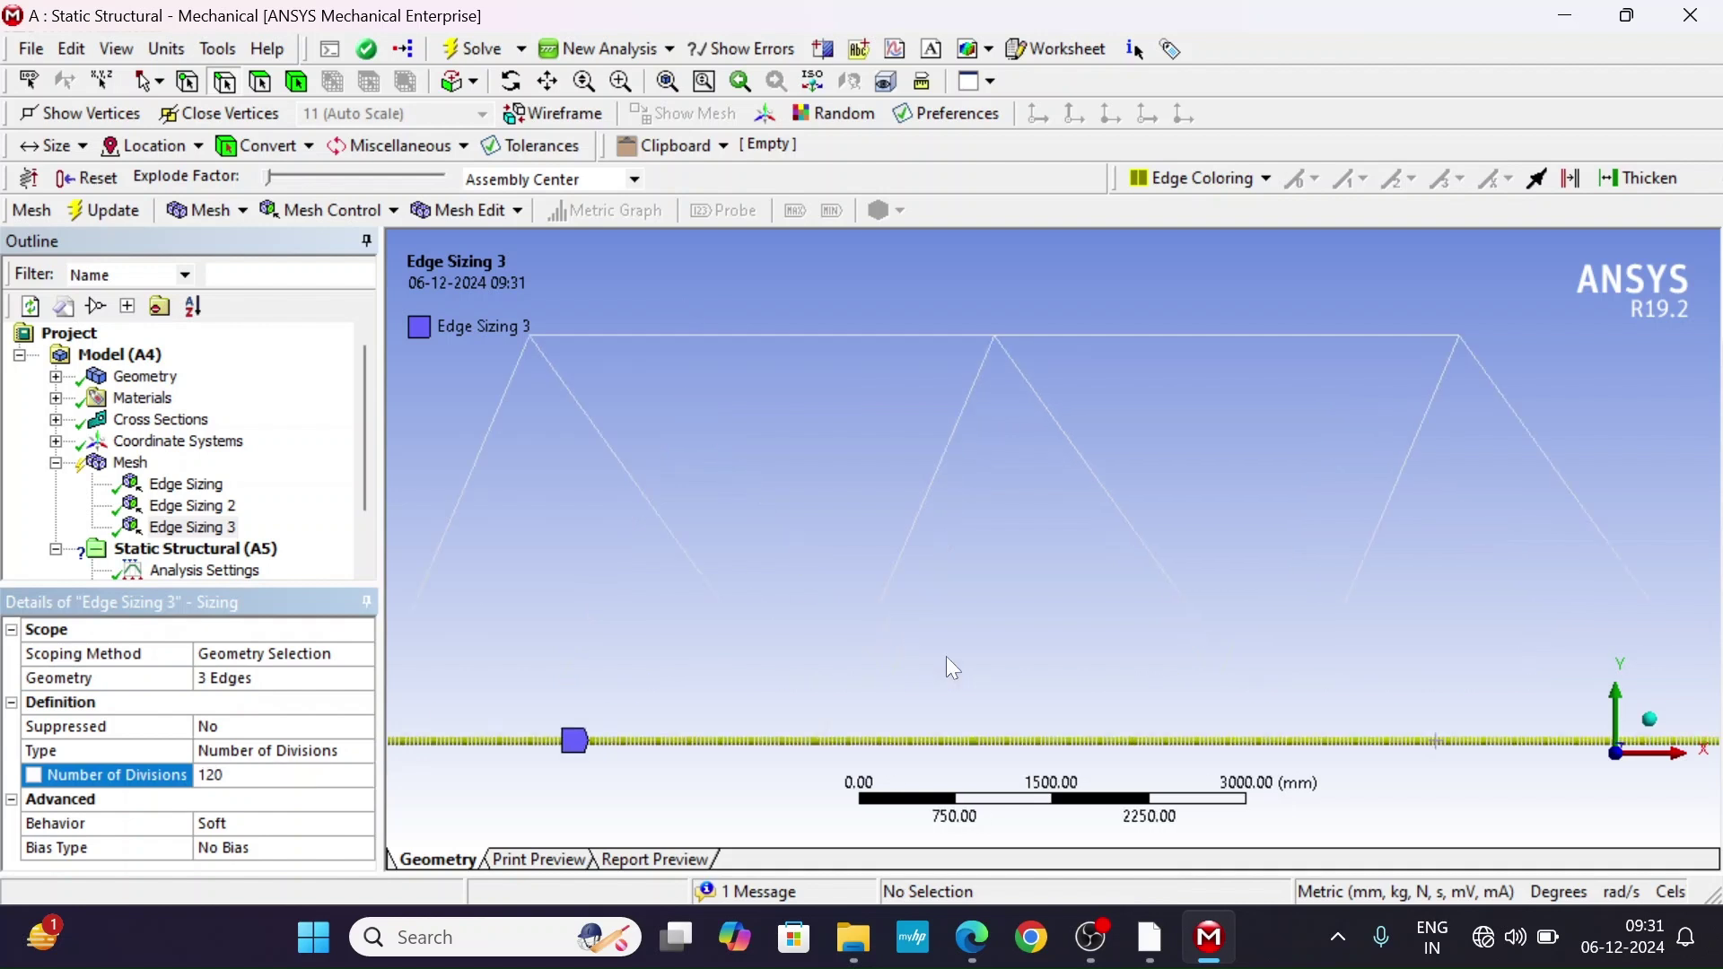
pyautogui.scroll(2, 945, 655)
pyautogui.scroll(-1, 952, 668)
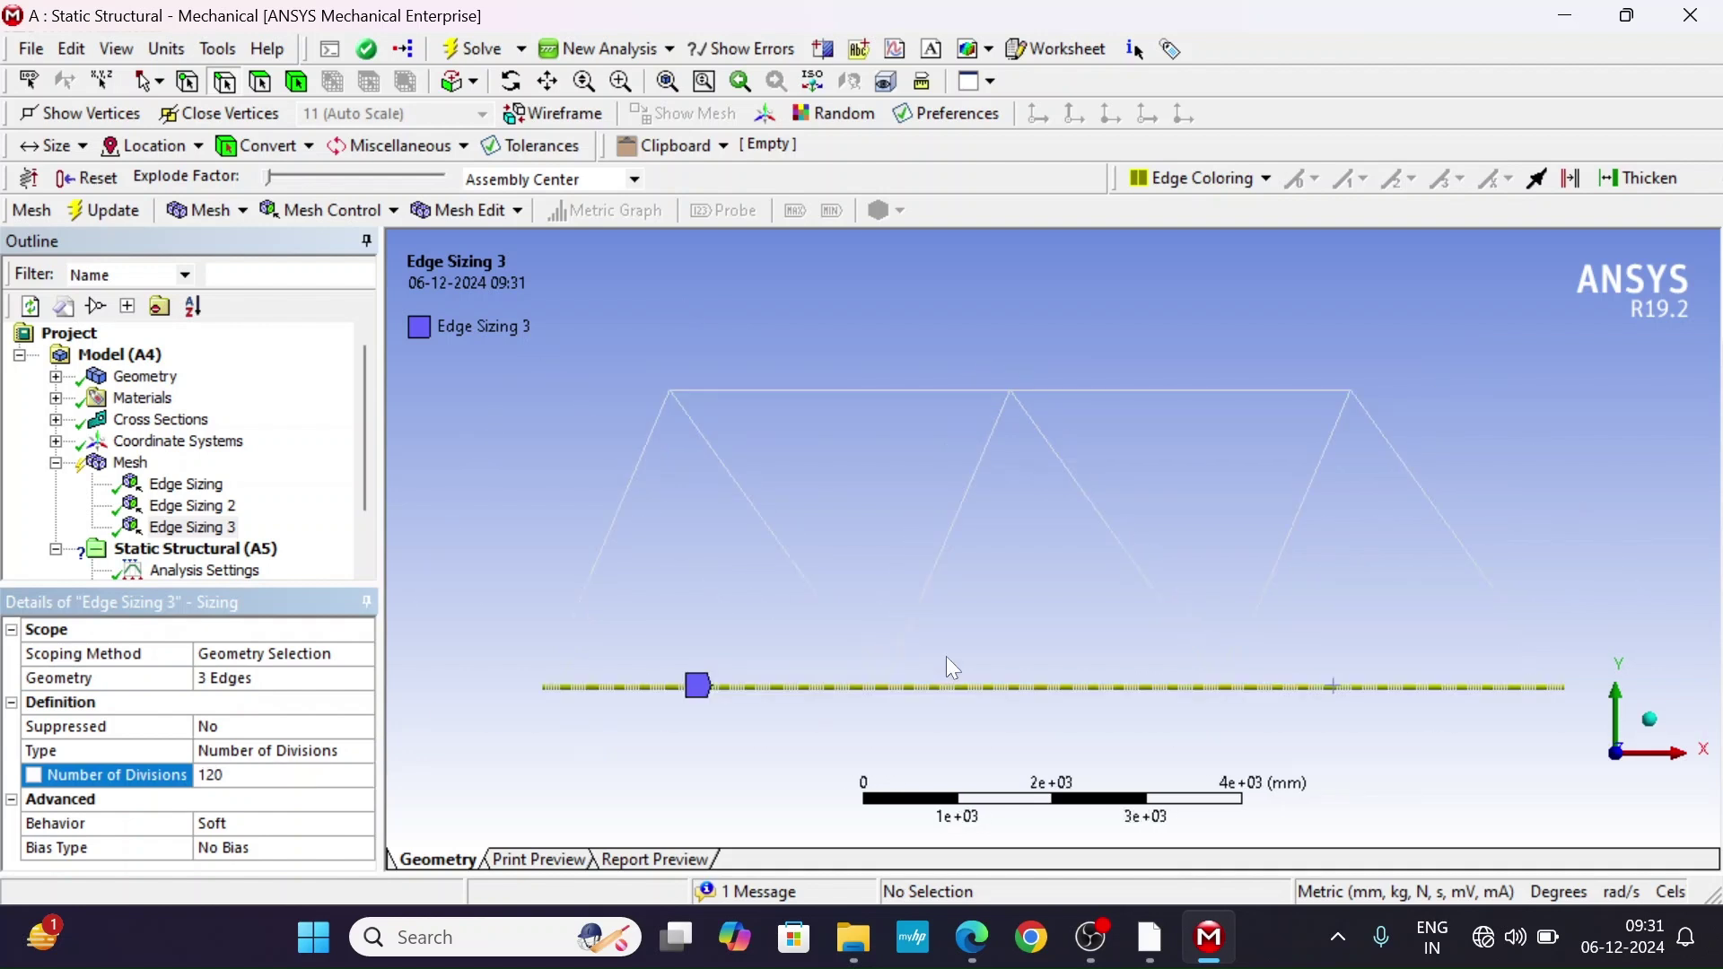
# Set the bottom chord edge sizing to 110 divisions.
pyautogui.click(252, 783)
pyautogui.write('11')
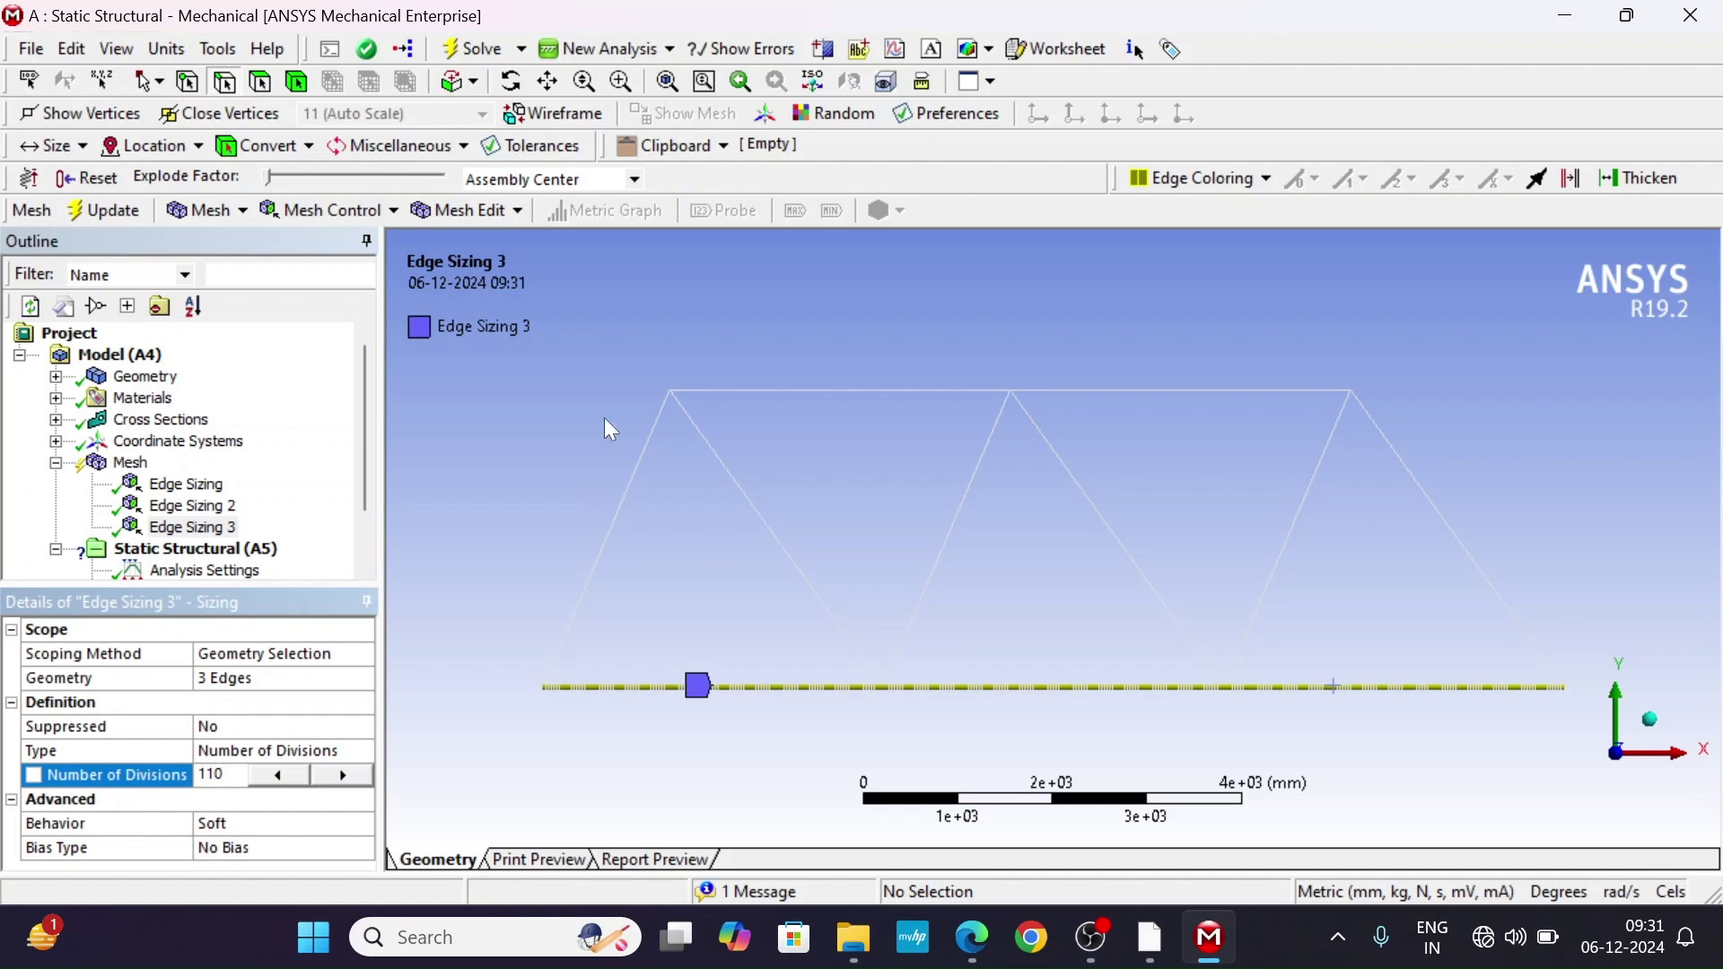
pyautogui.press('Return')
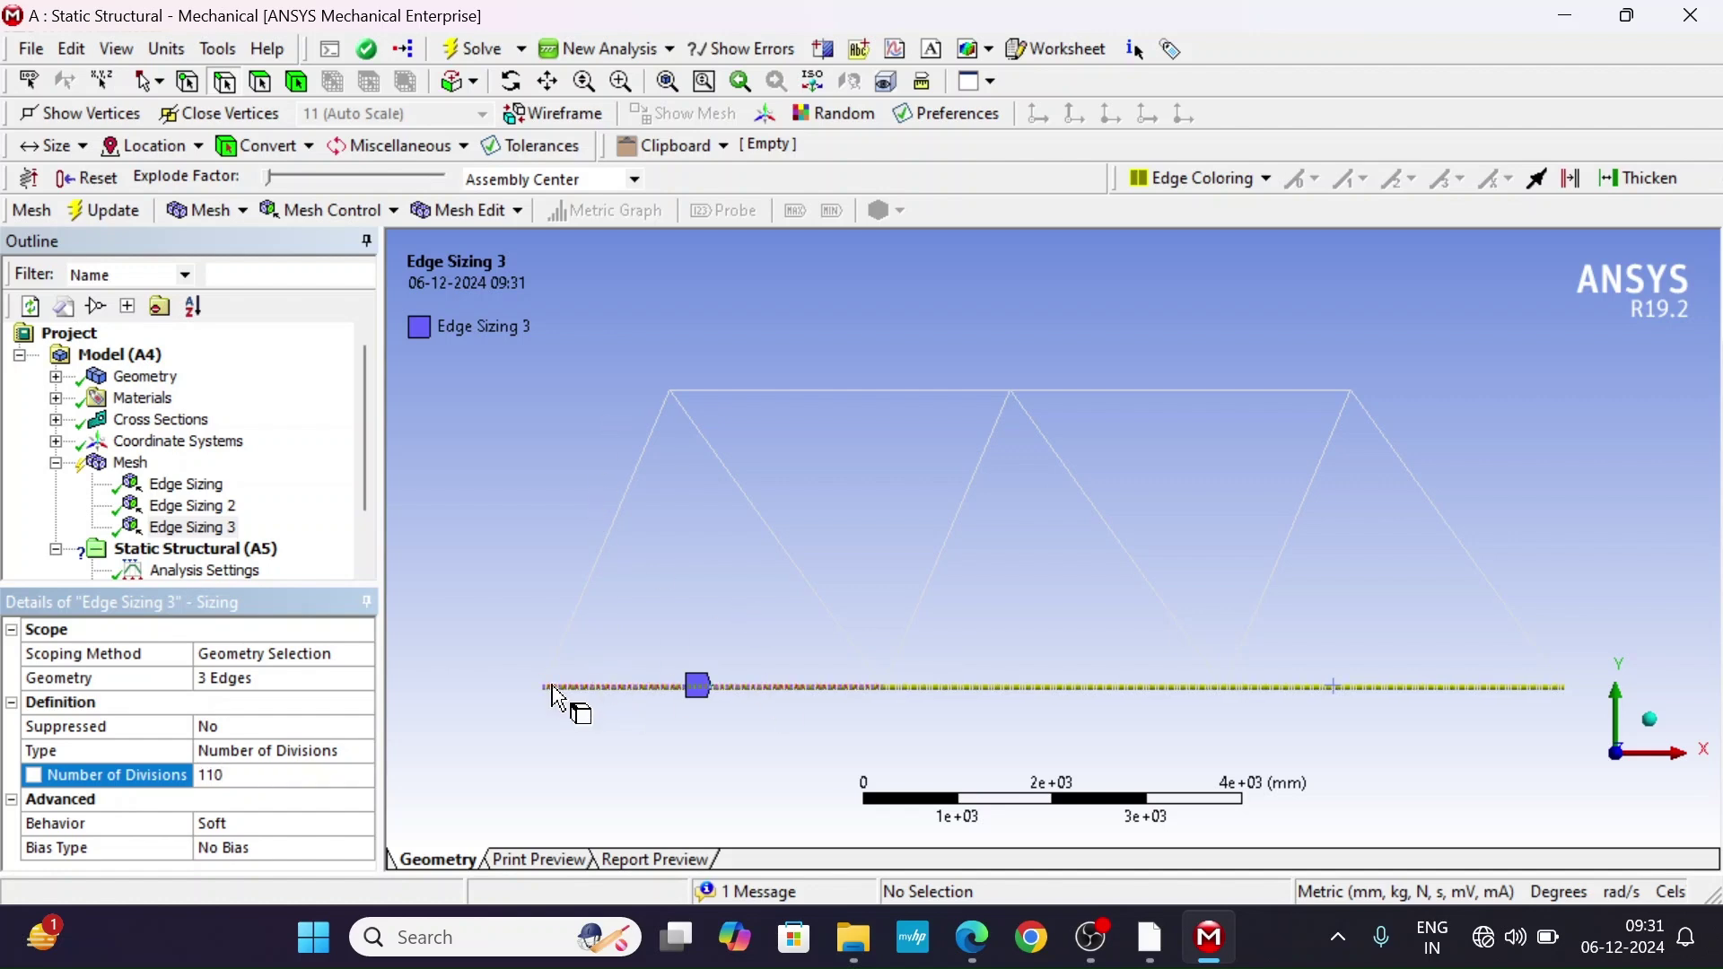
# Generate the truss mesh with the three edge sizing controls.
pyautogui.click(130, 463)
pyautogui.rightClick(132, 466)
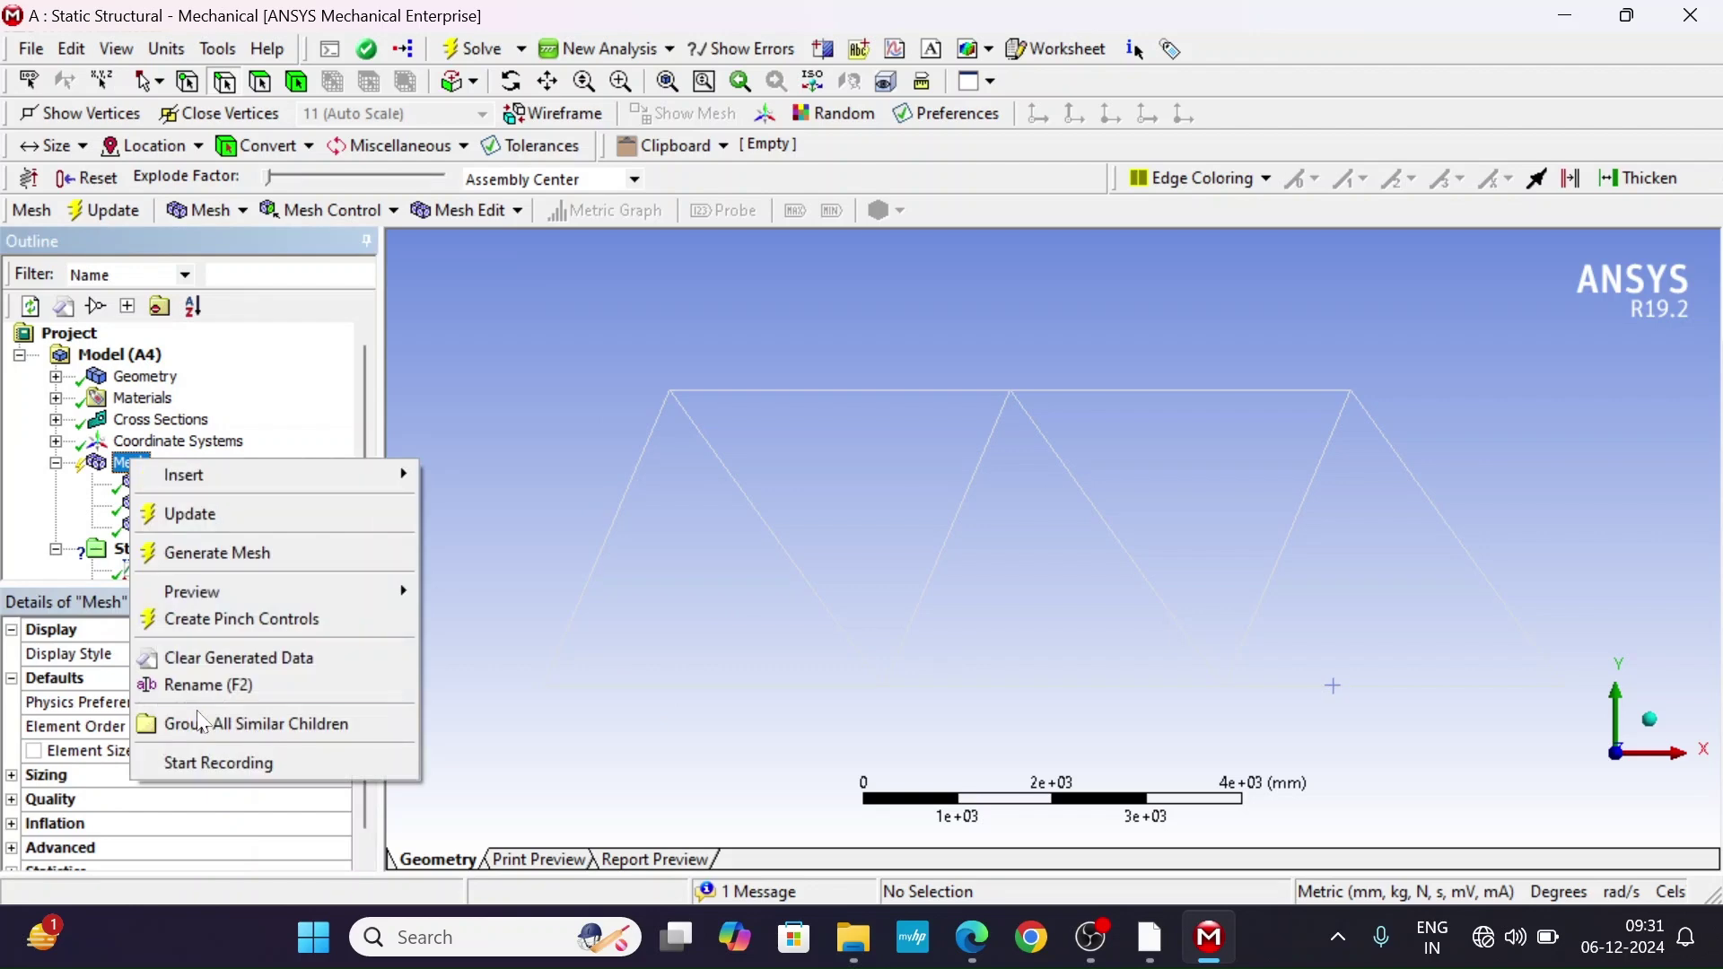
pyautogui.click(228, 551)
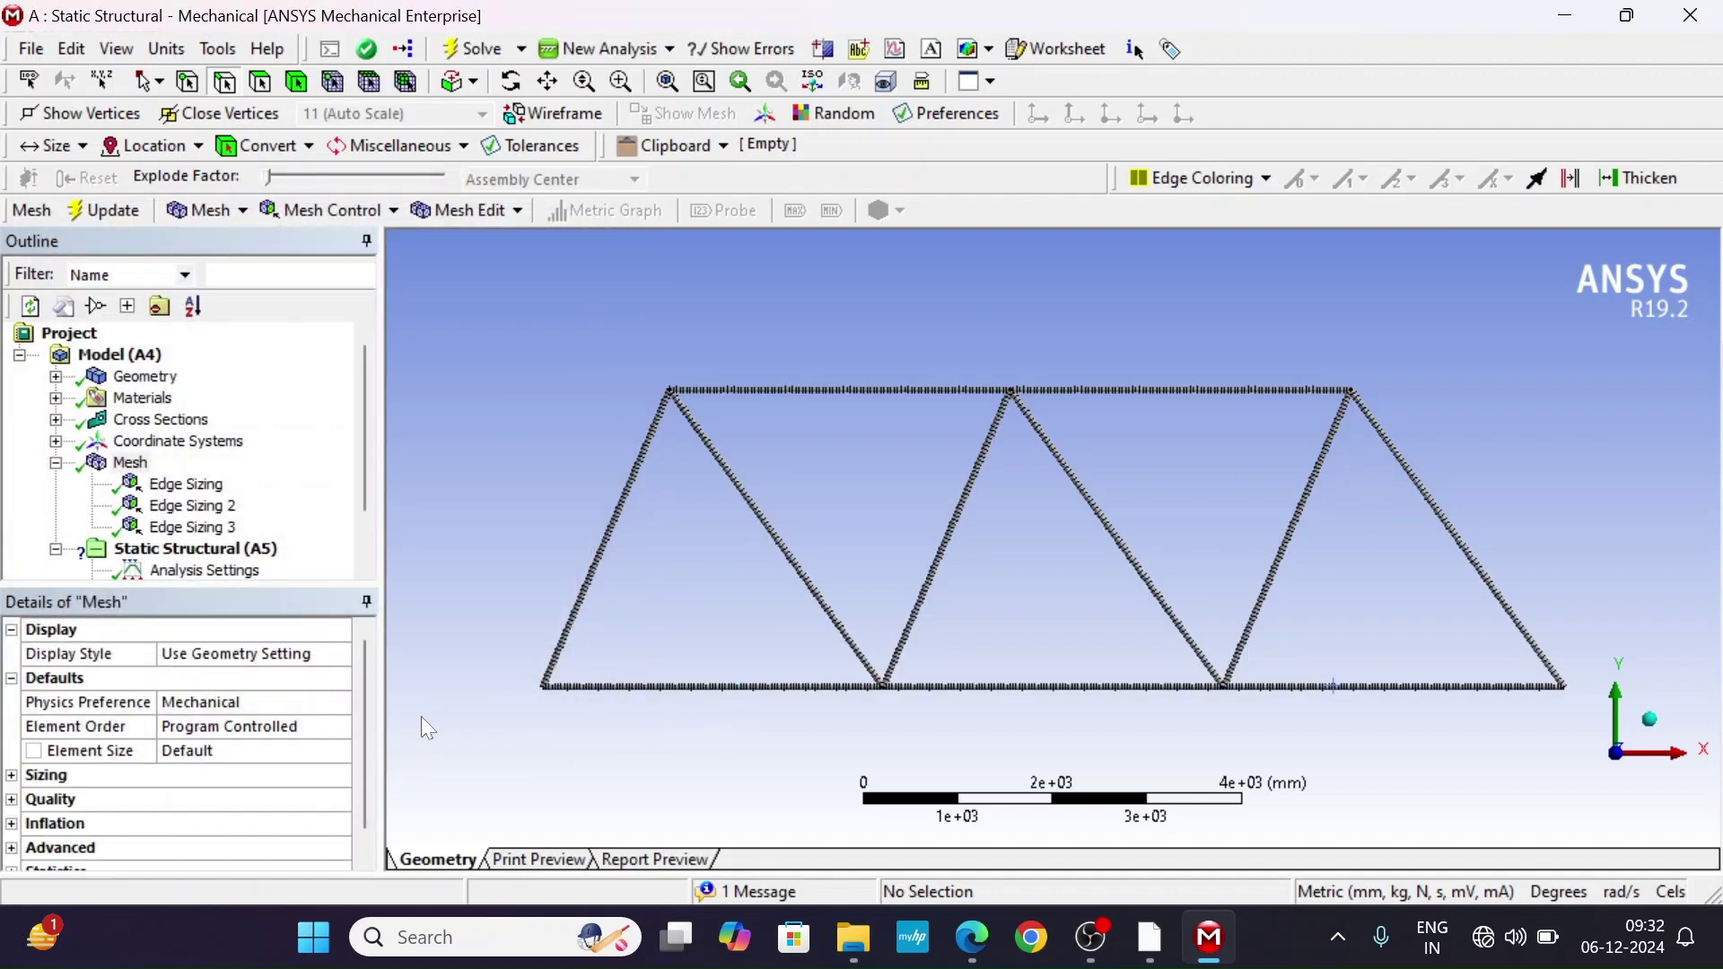
# Inspect the generated truss mesh up close and check its node and element statistics.
pyautogui.scroll(3, 759, 332)
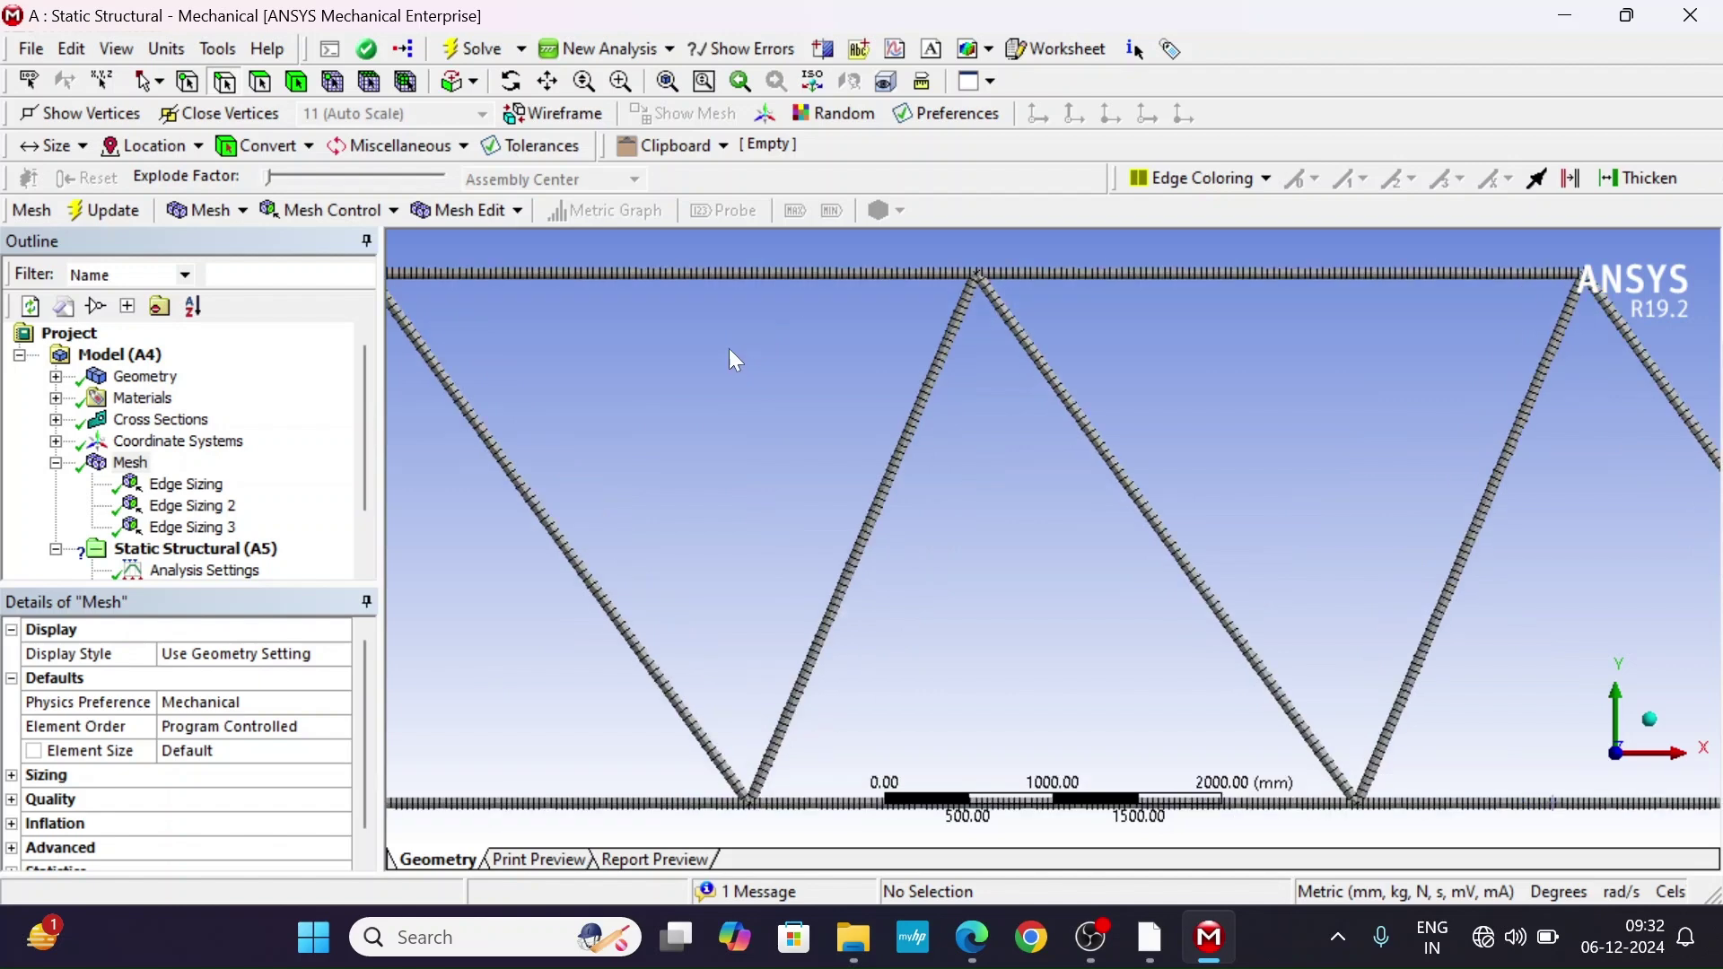
pyautogui.scroll(-3, 730, 358)
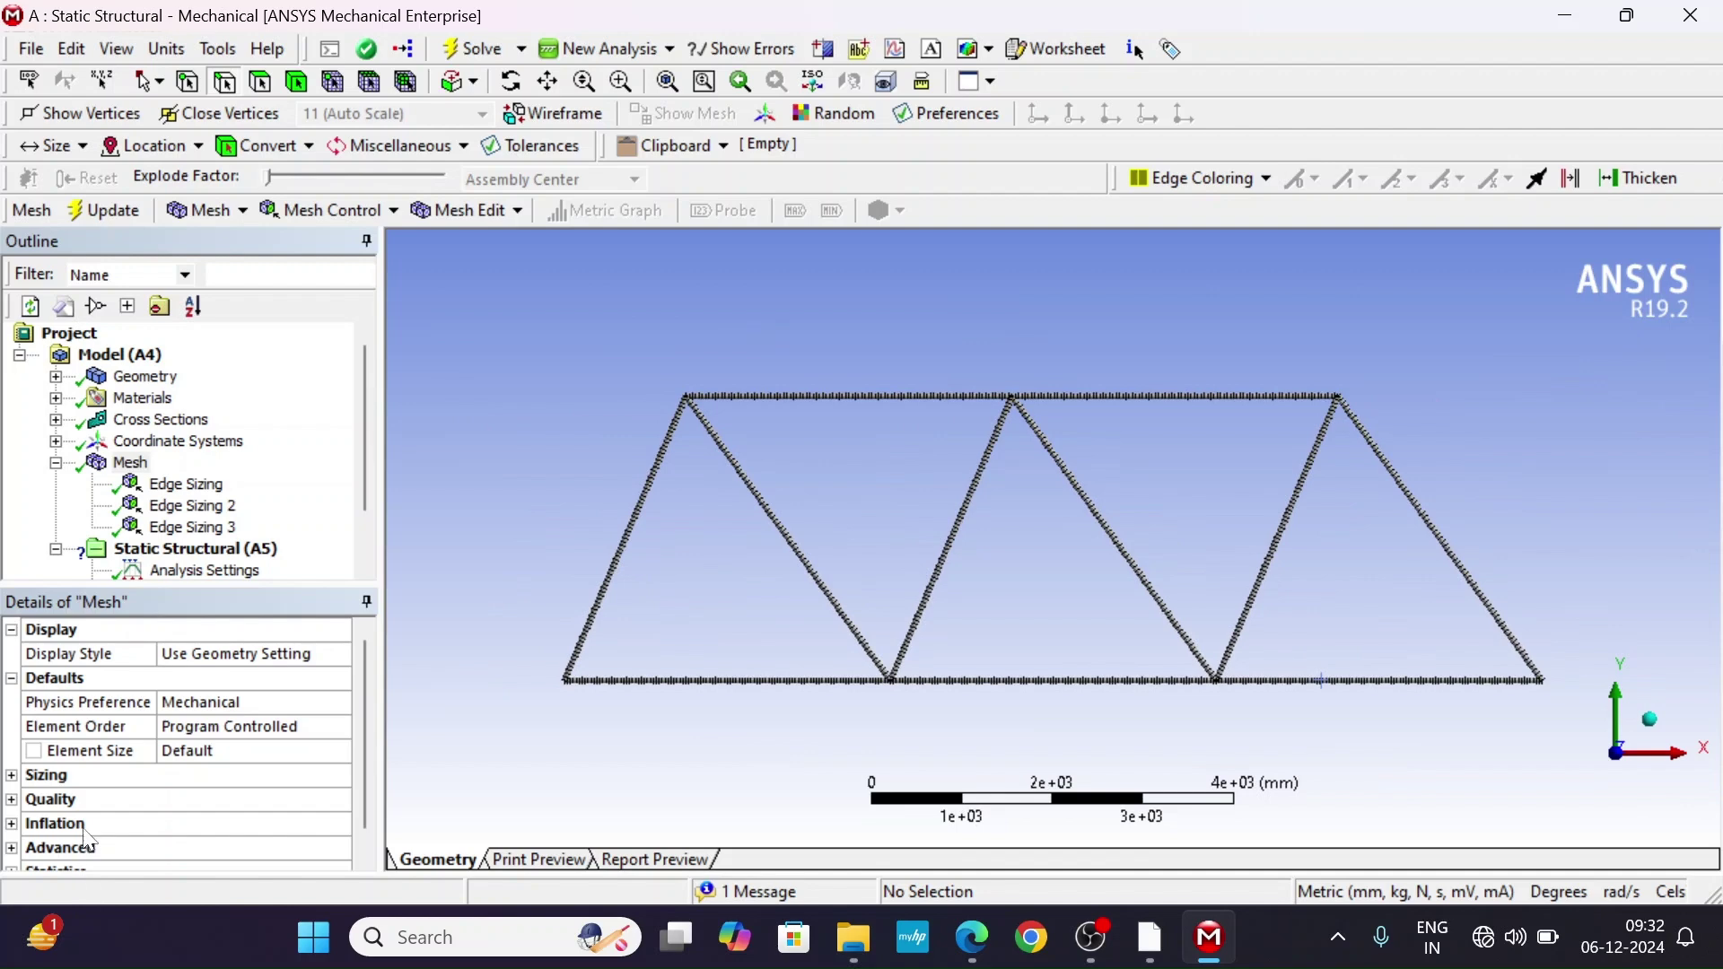
pyautogui.scroll(-1, 87, 838)
pyautogui.click(25, 851)
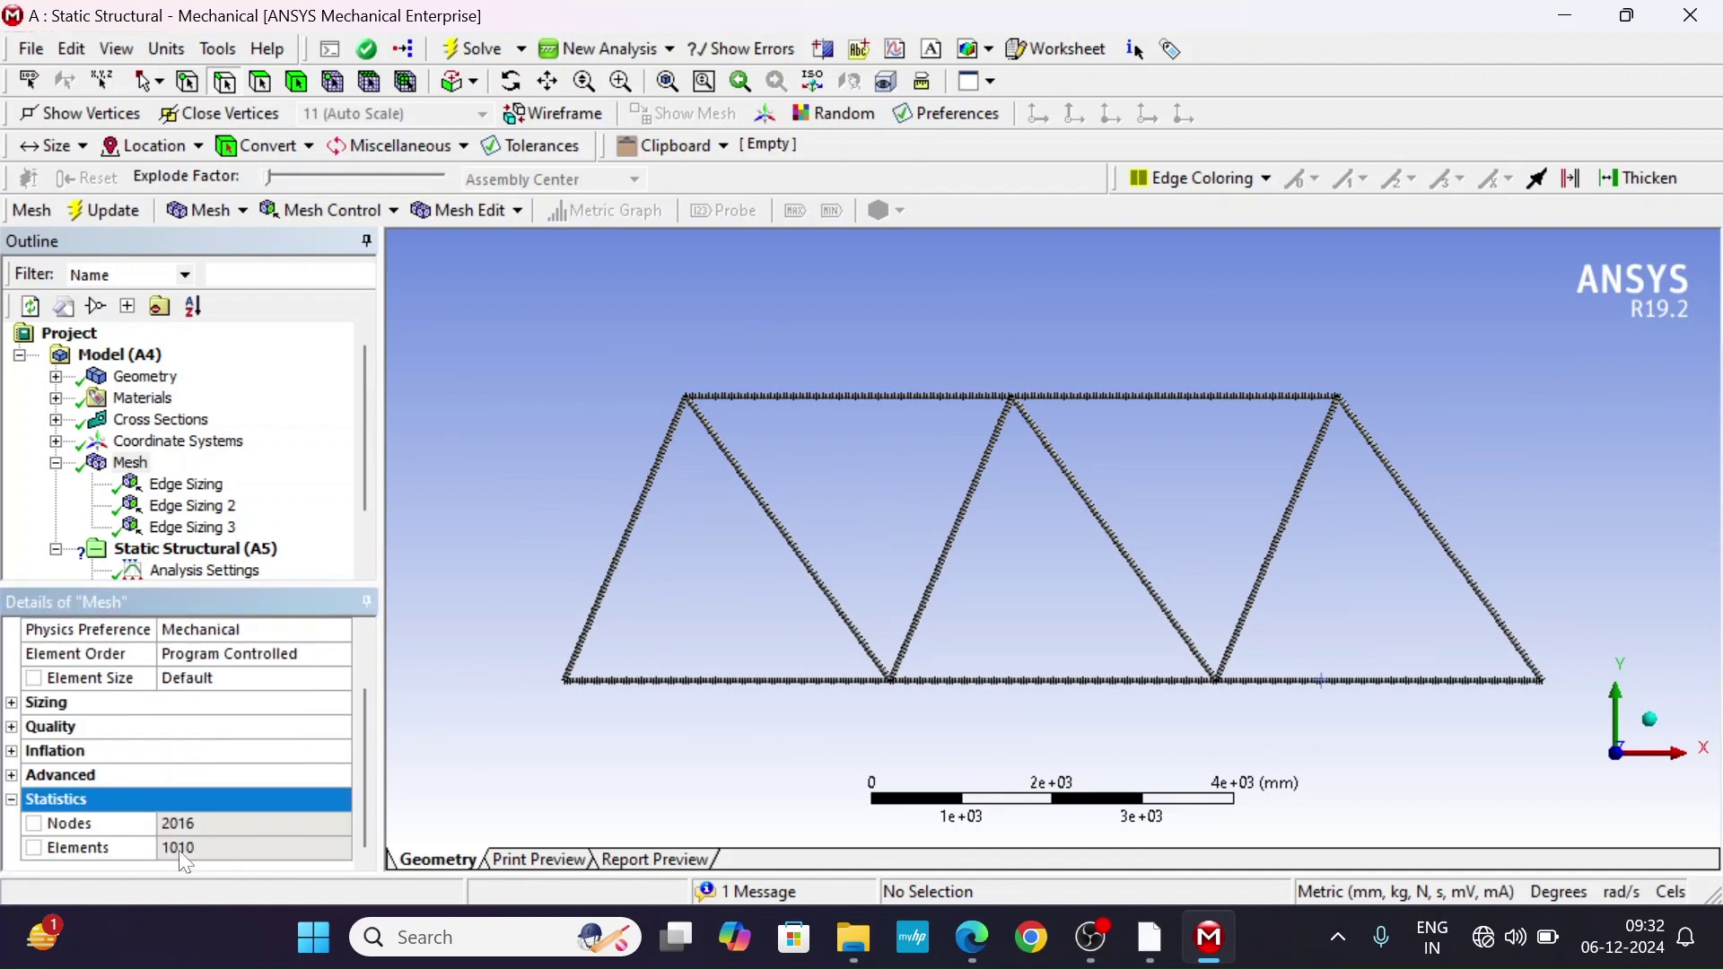
pyautogui.scroll(4, 697, 443)
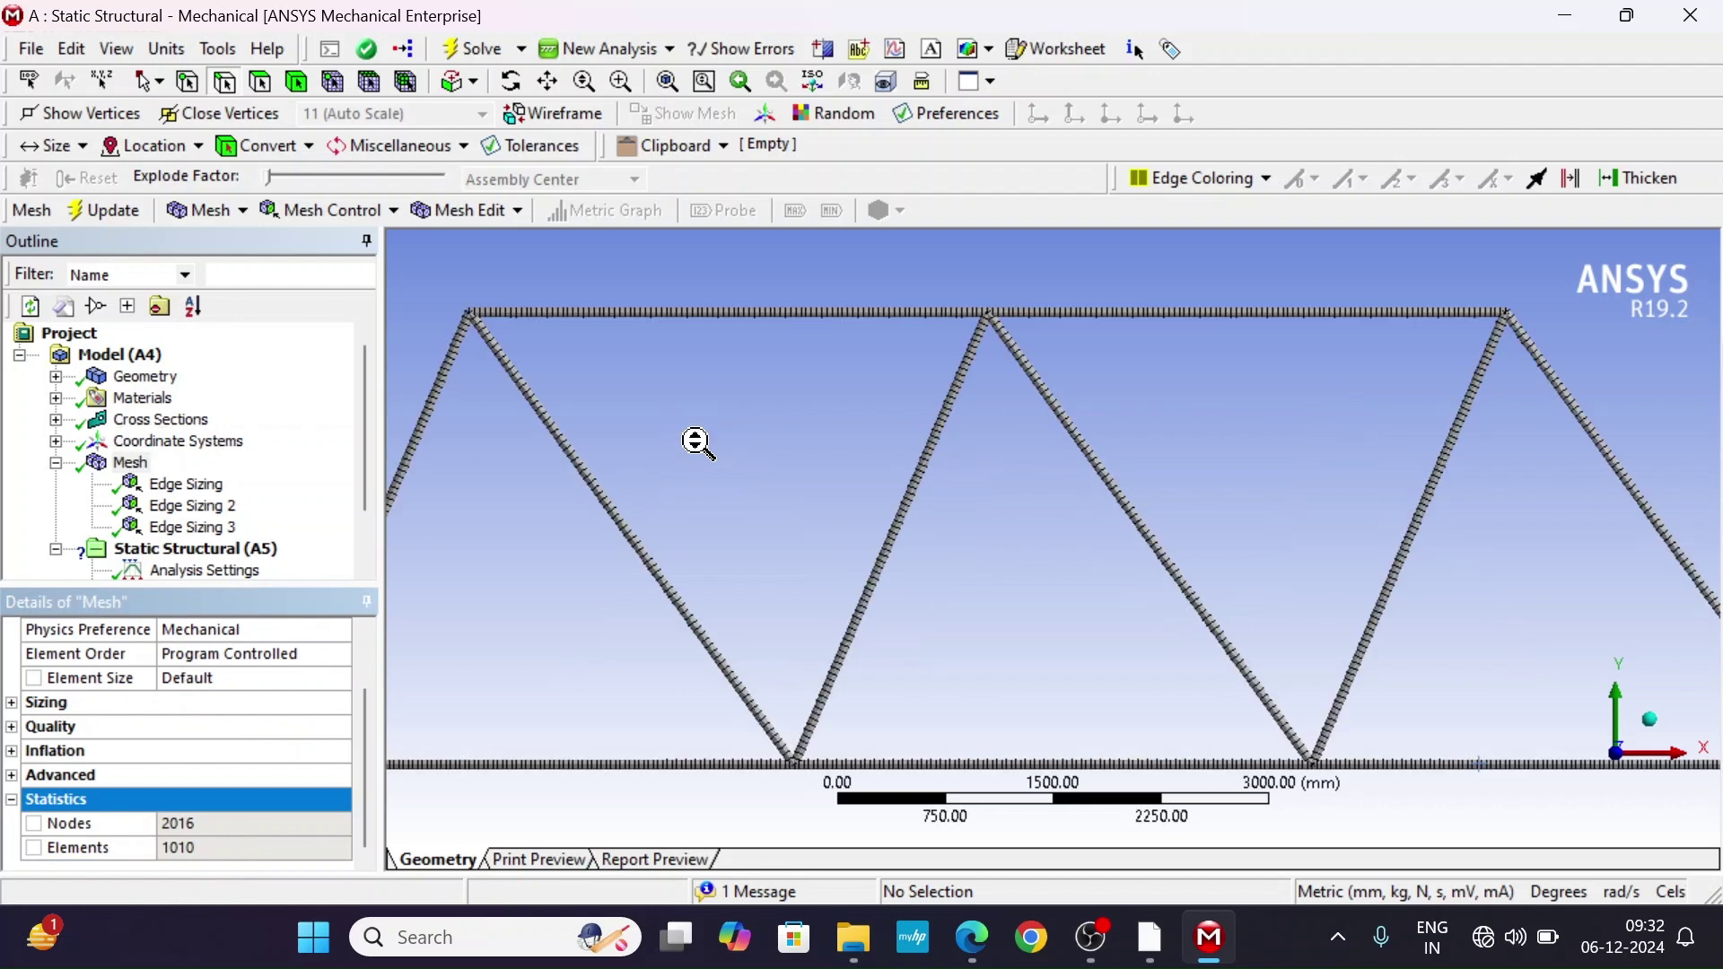
pyautogui.scroll(-6, 697, 444)
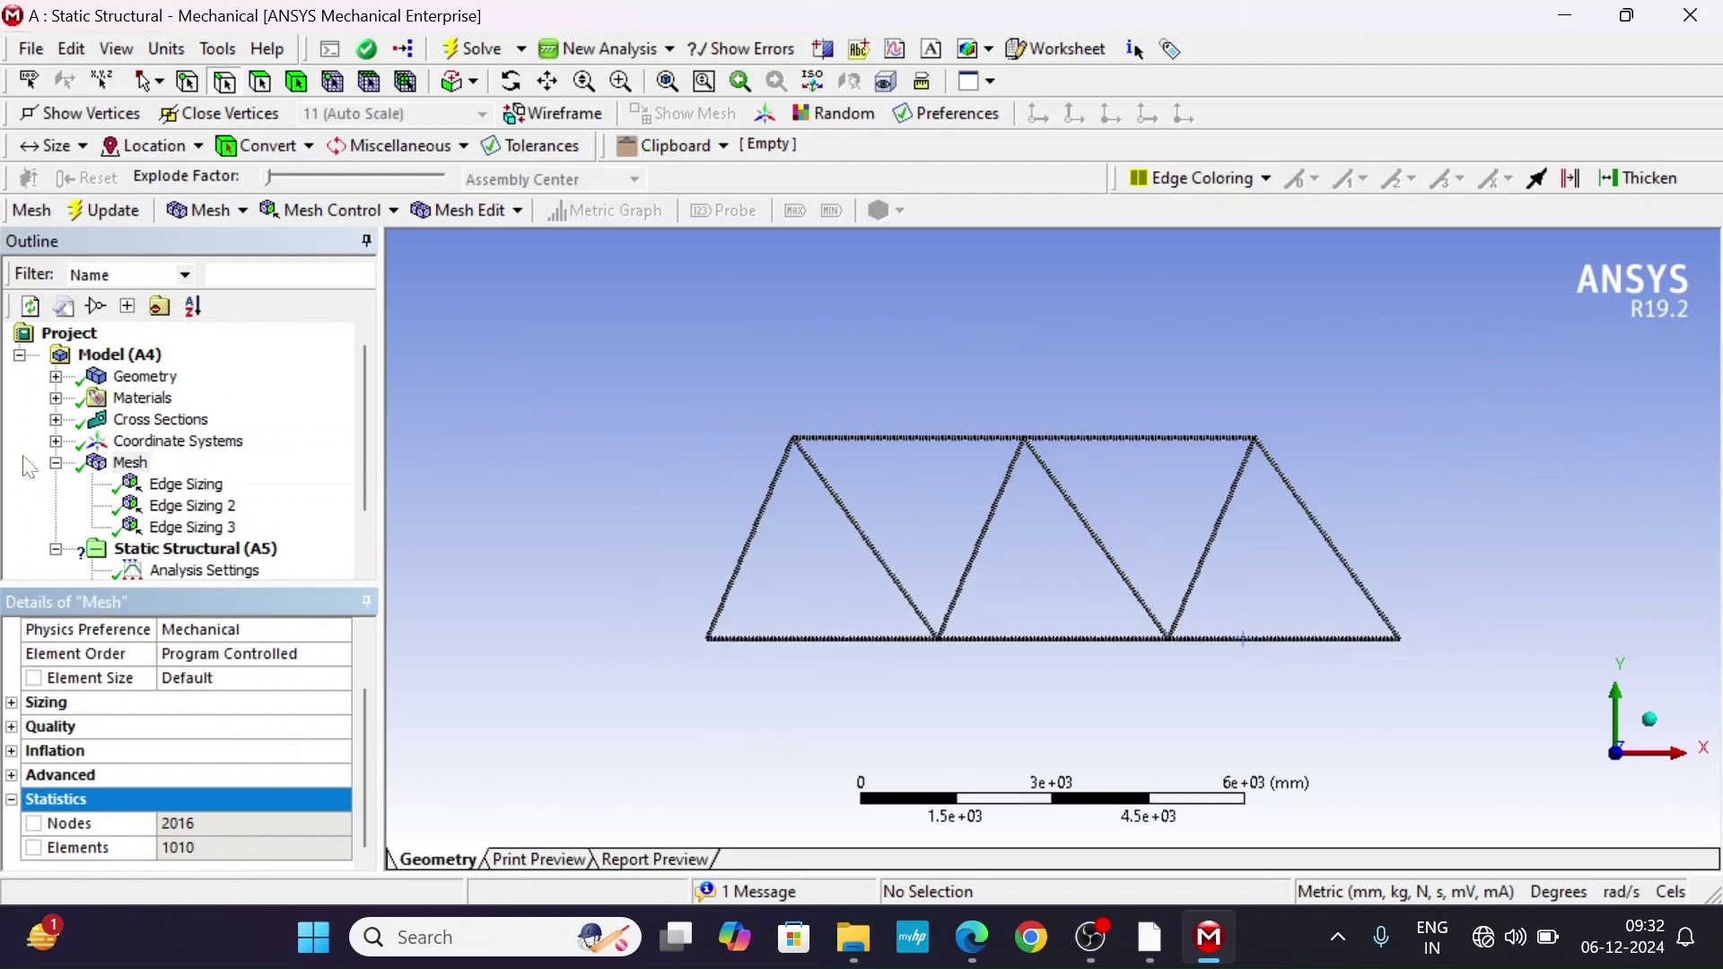
# Insert a Fixed Support in the static structural analysis and scope it to the truss's bottom-left vertex.
pyautogui.click(56, 463)
pyautogui.rightClick(191, 489)
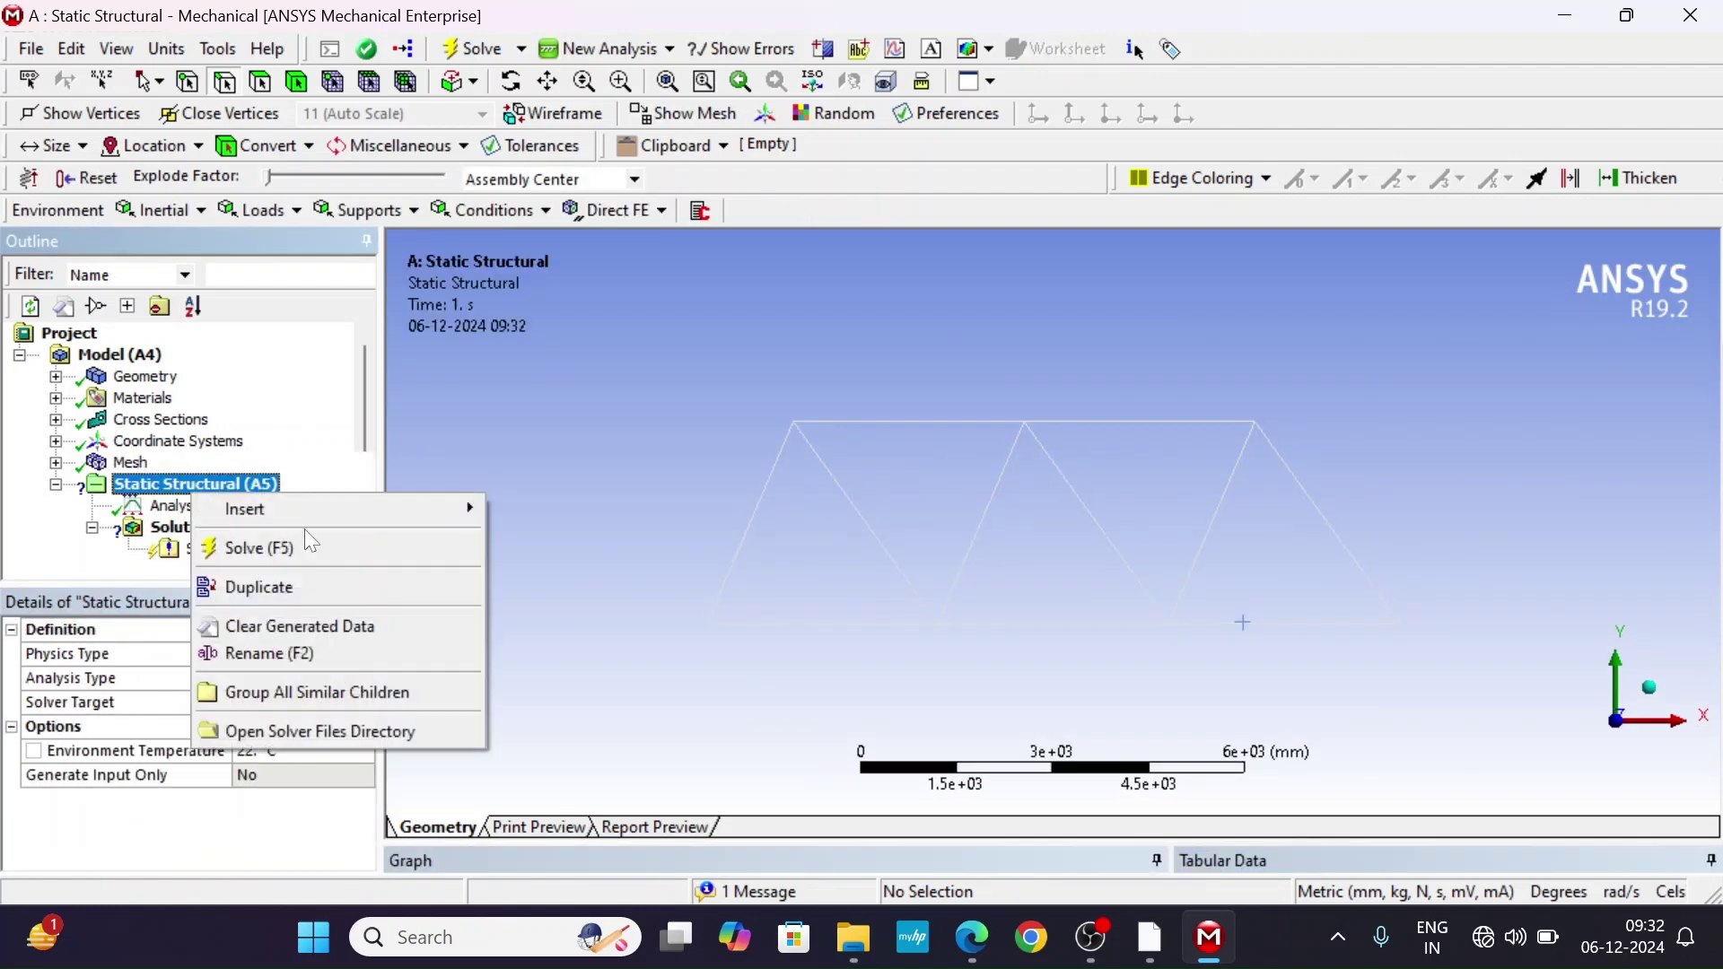
pyautogui.moveTo(323, 517)
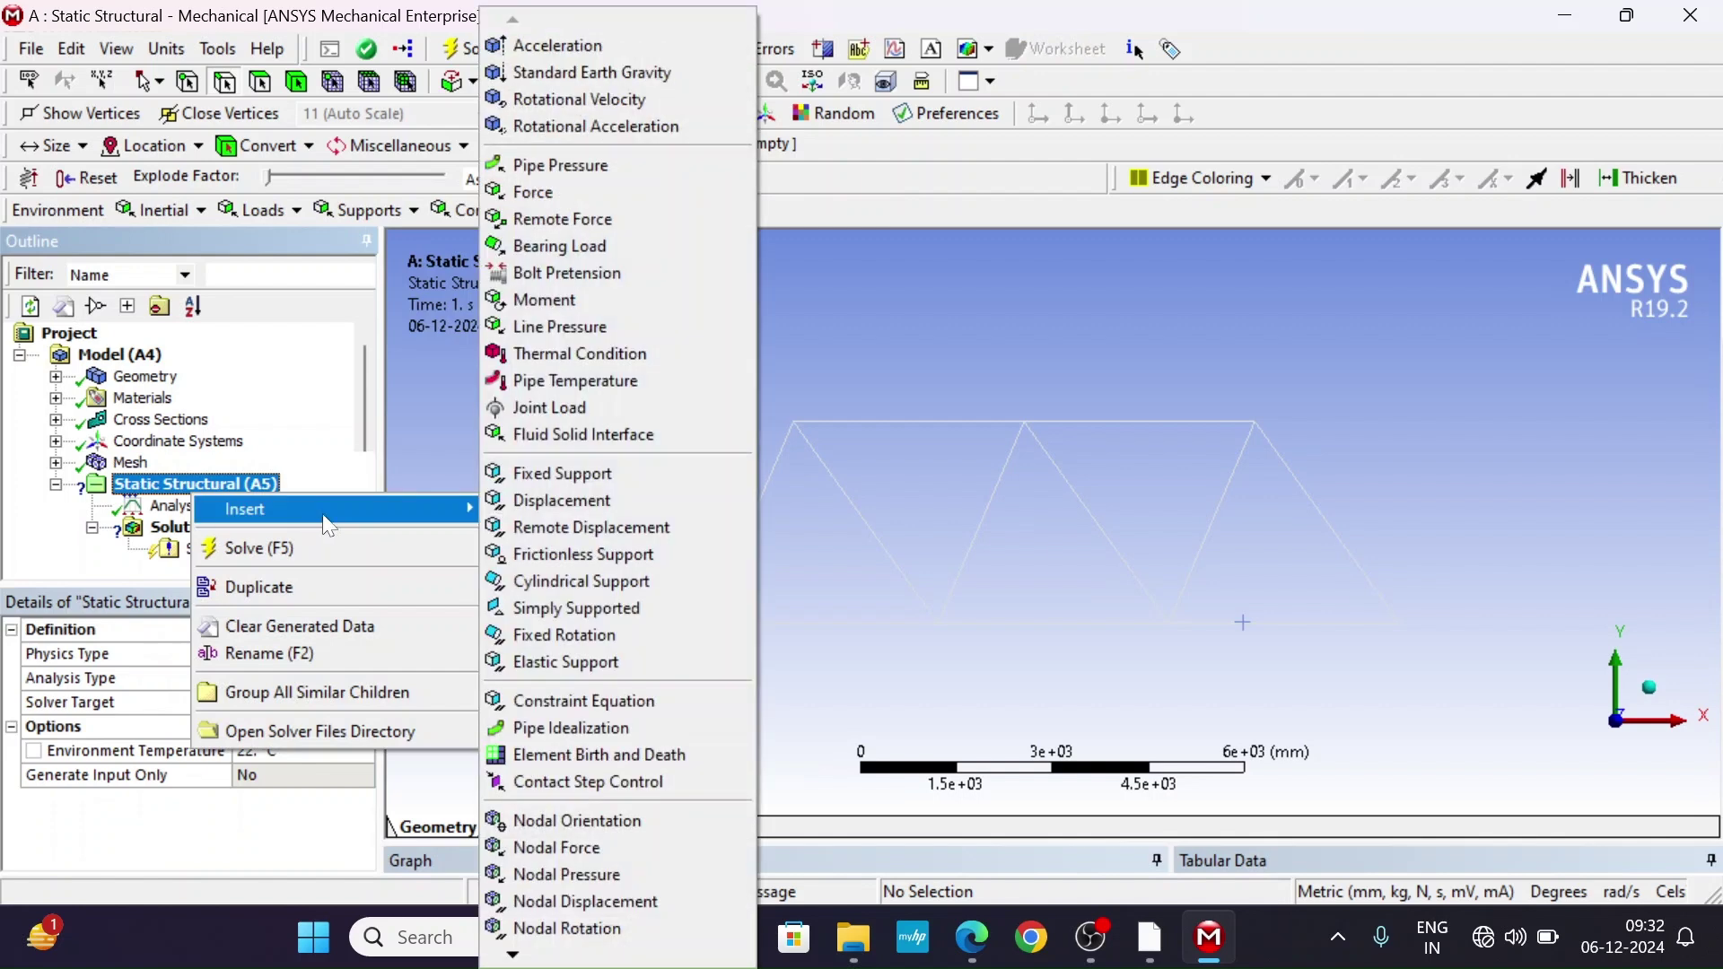
pyautogui.click(586, 472)
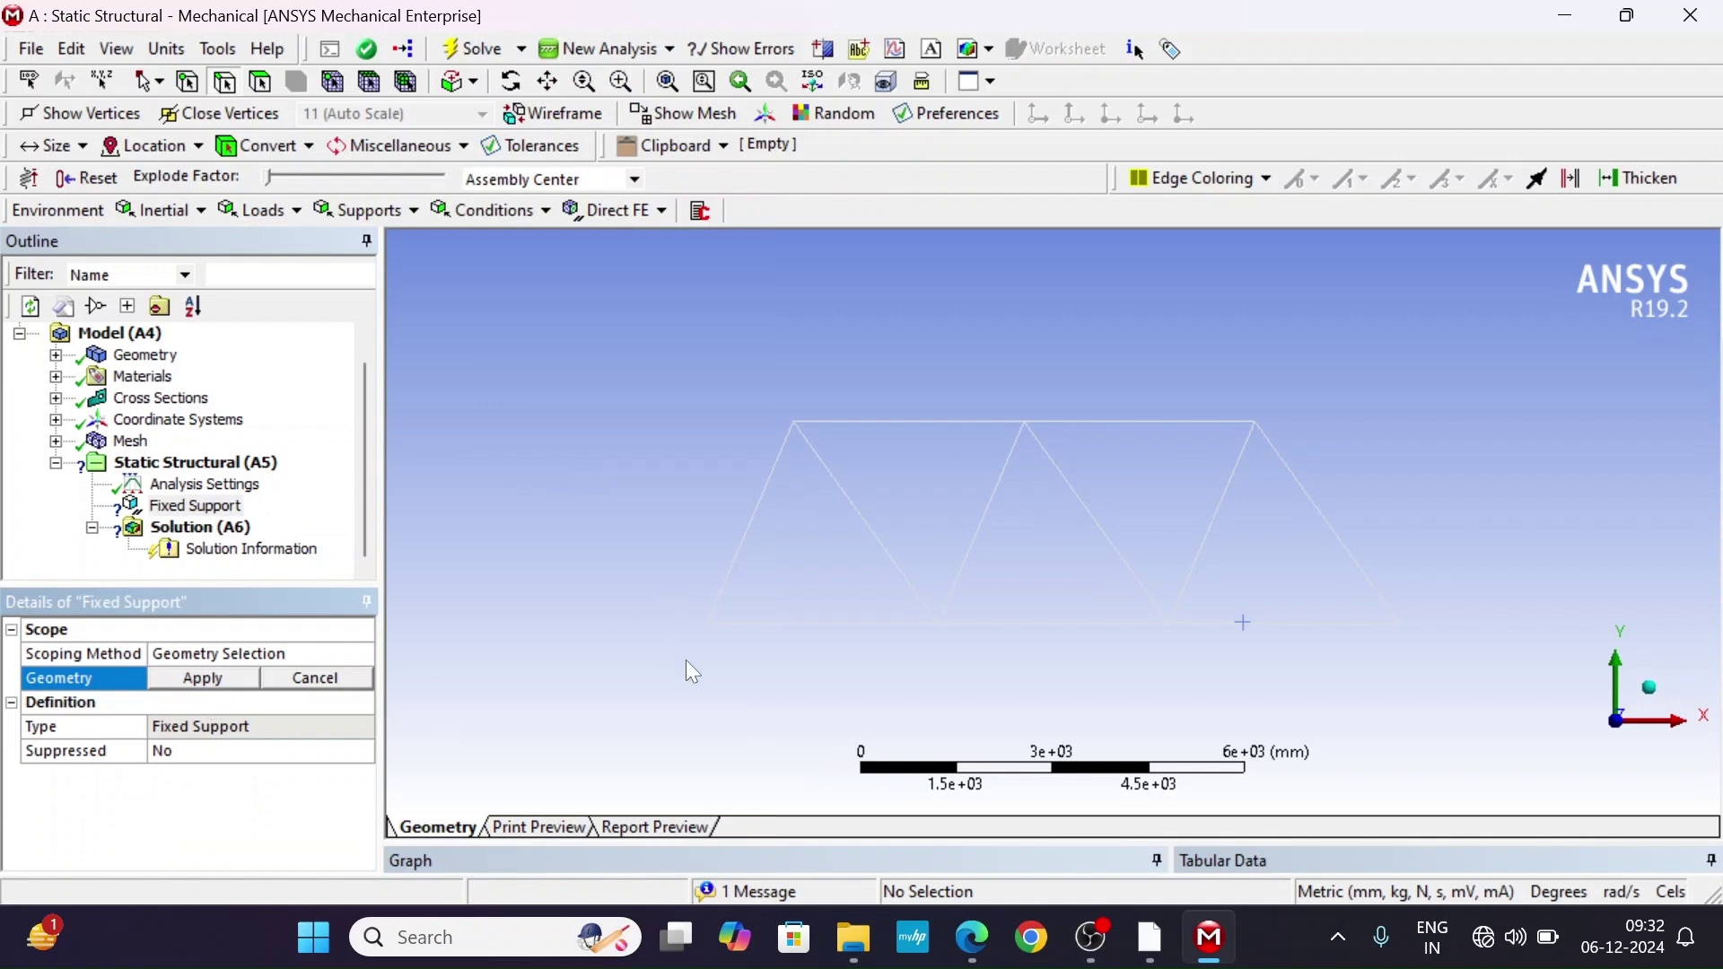
pyautogui.click(188, 82)
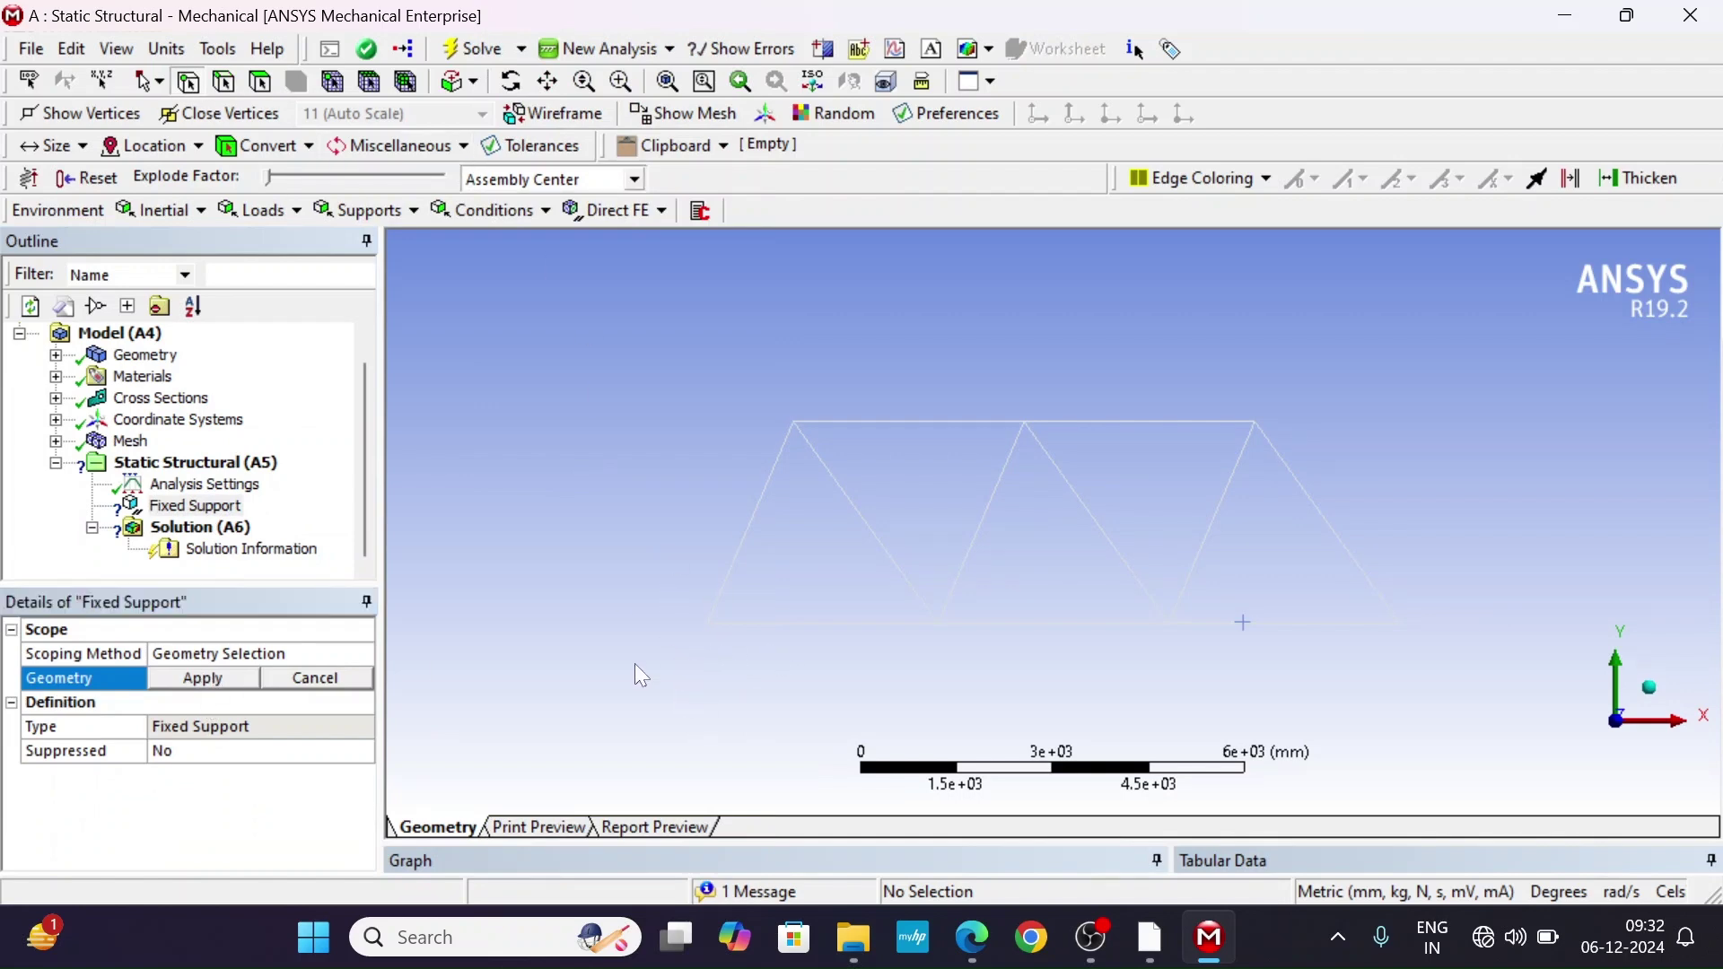
pyautogui.click(212, 679)
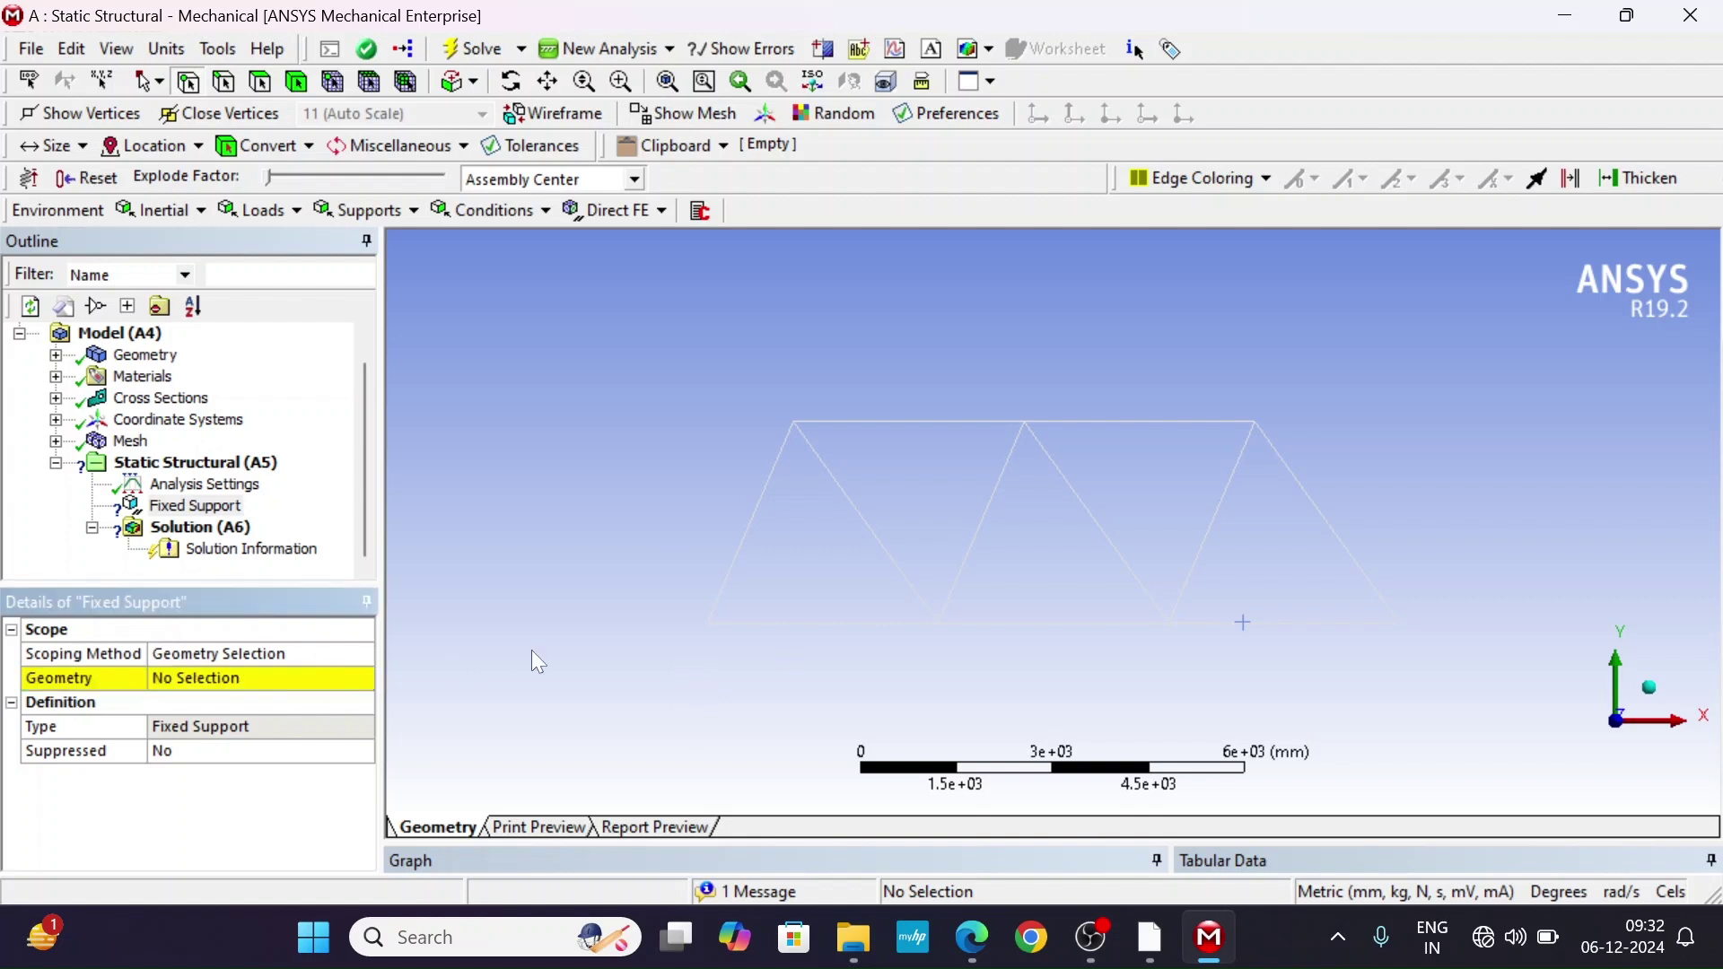
pyautogui.click(707, 622)
pyautogui.click(213, 680)
pyautogui.click(215, 679)
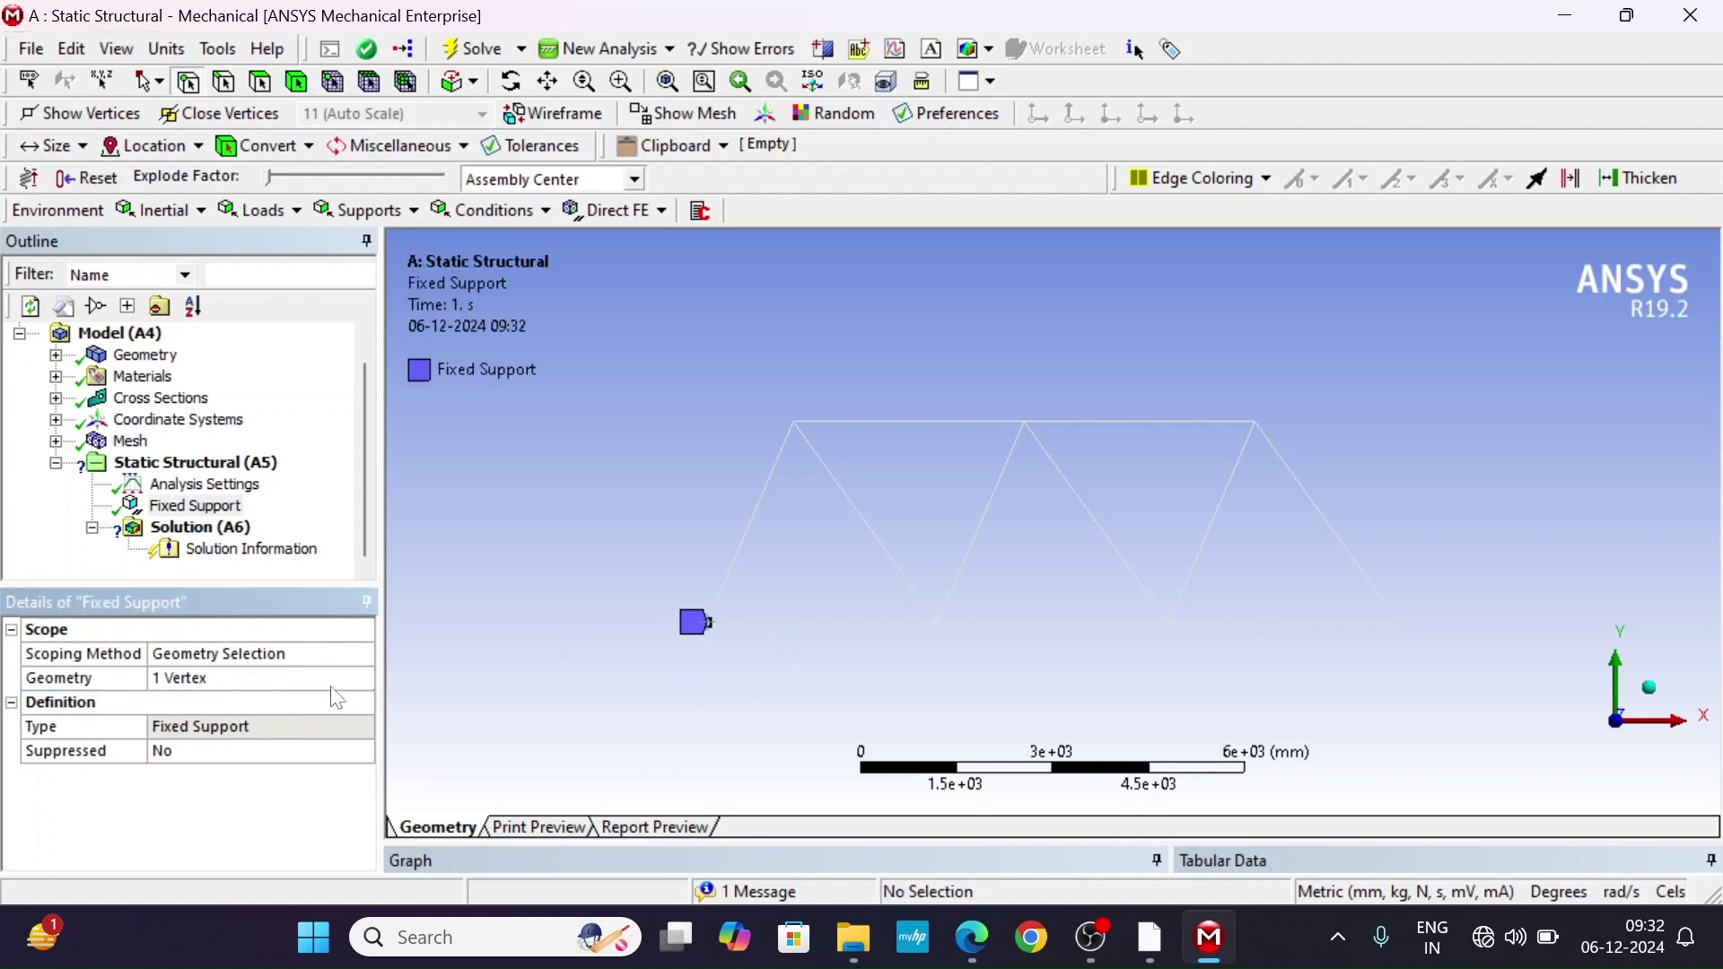
# Insert a Remote Displacement in the static structural analysis and scope it to the truss's bottom-right vertex.
pyautogui.click(154, 466)
pyautogui.rightClick(153, 471)
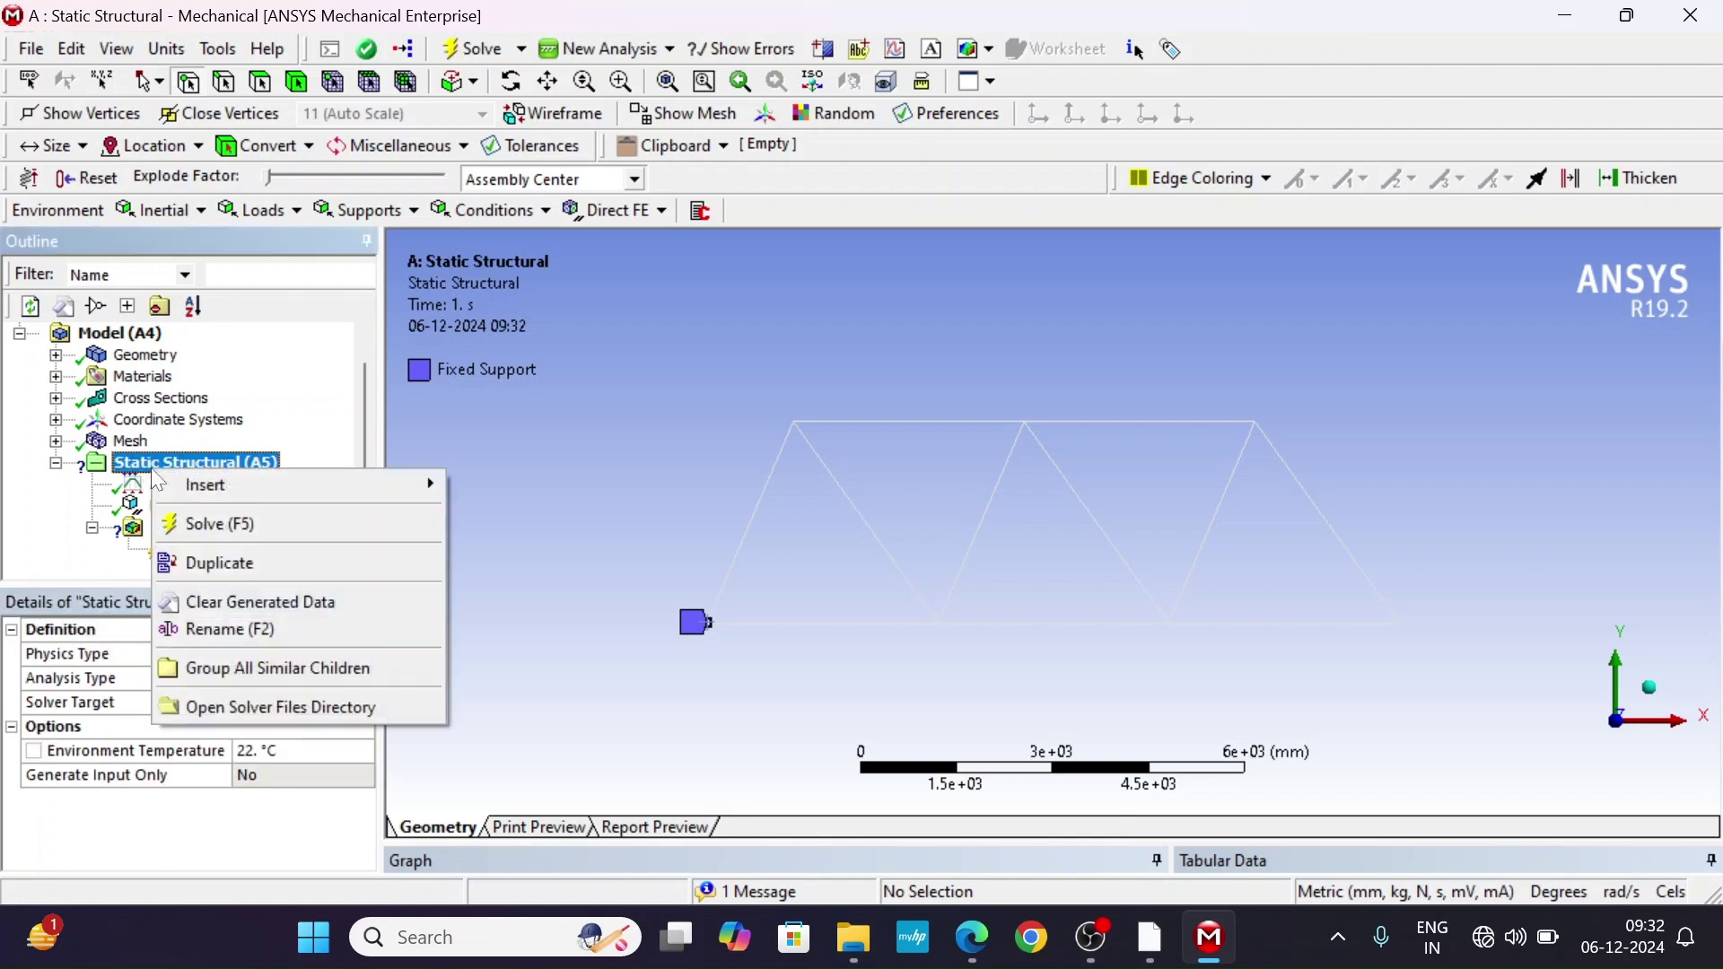
pyautogui.moveTo(306, 484)
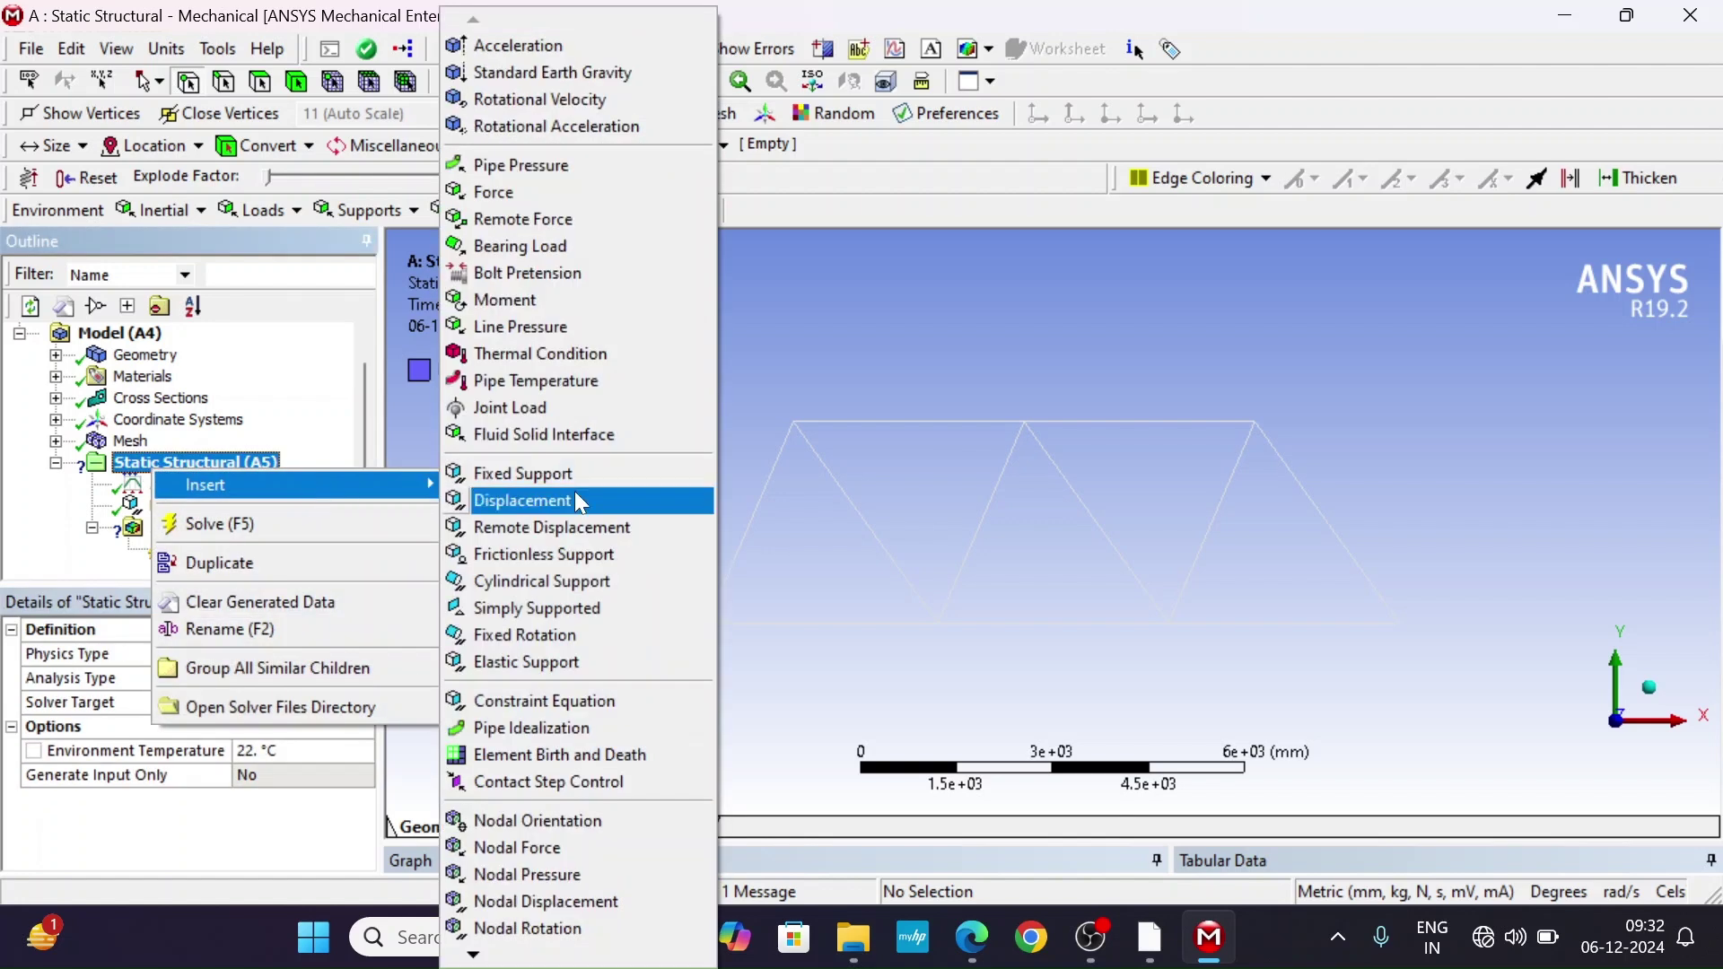
pyautogui.click(607, 528)
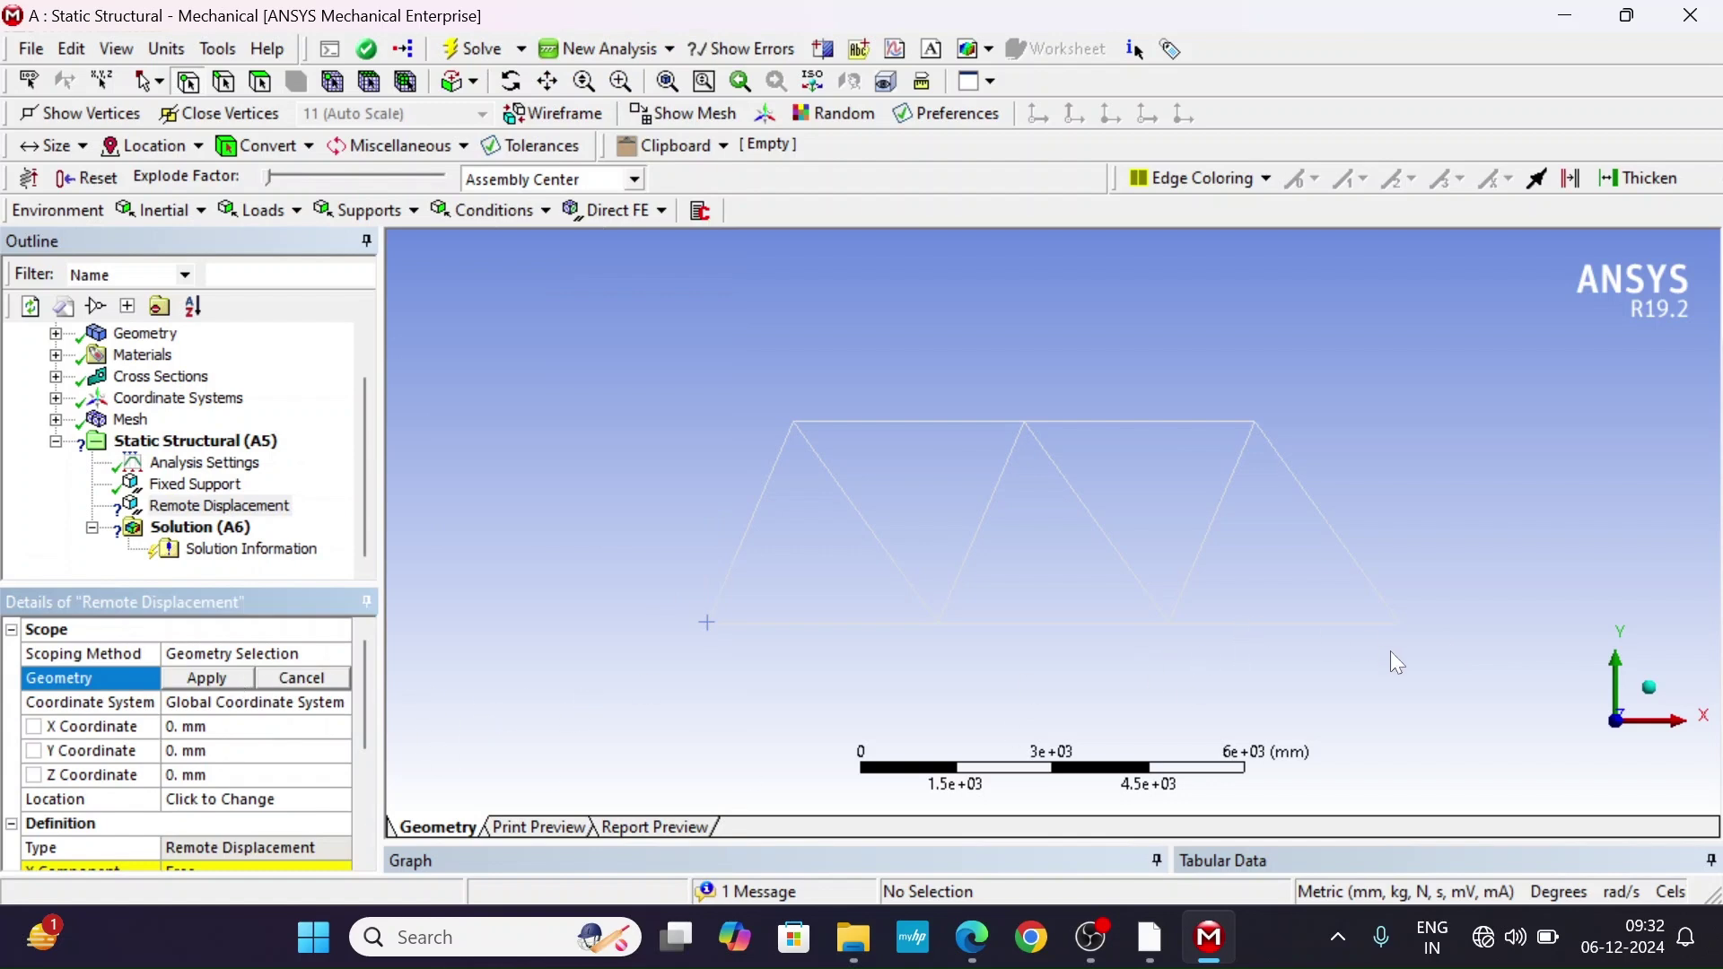
pyautogui.click(1400, 621)
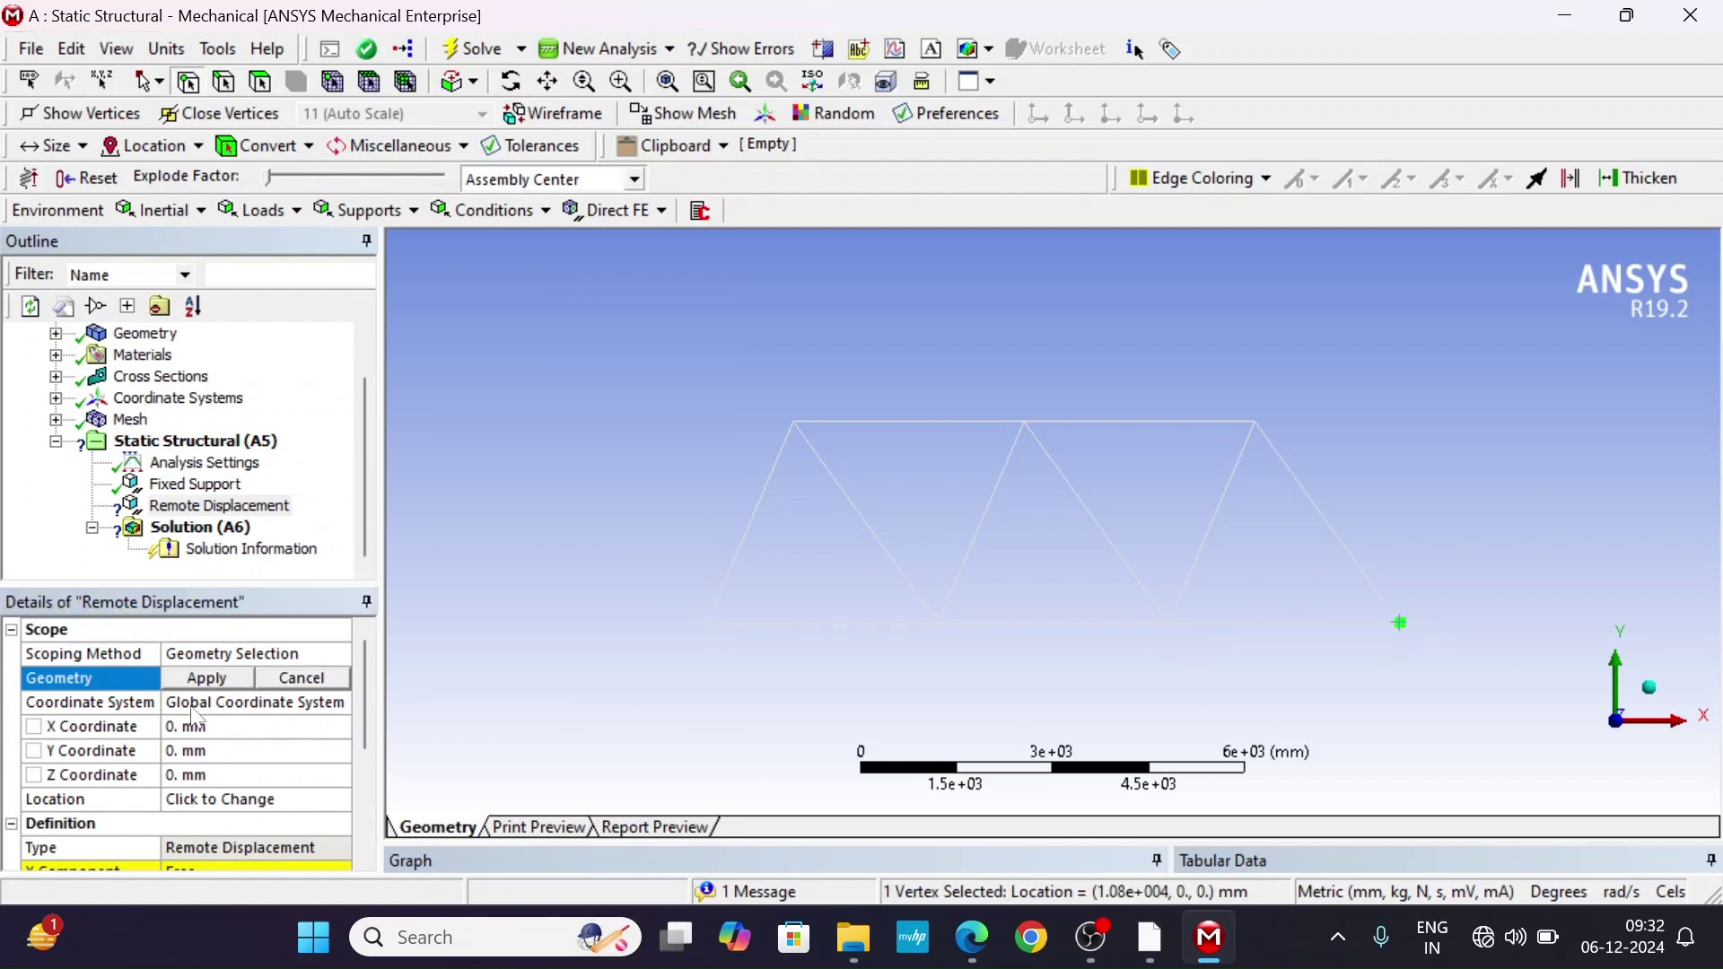
pyautogui.click(206, 678)
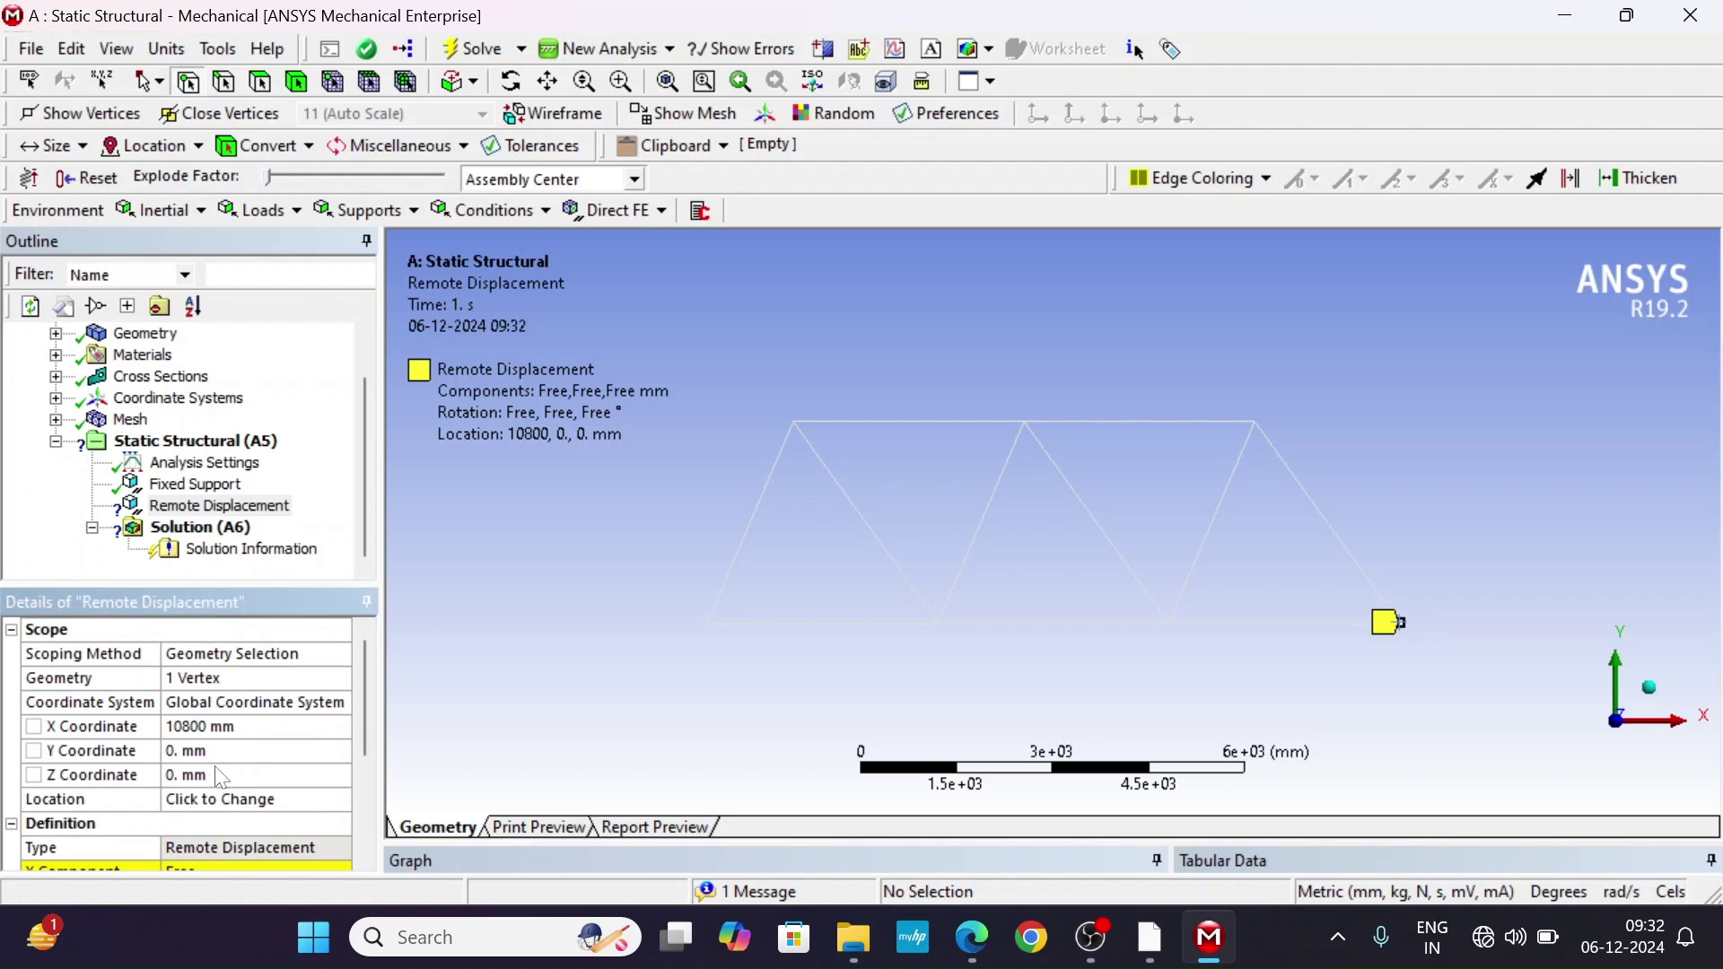
# Set the remote displacement's Y and Z components to 0 mm, leaving the X component free.
pyautogui.scroll(-1, 217, 772)
pyautogui.scroll(1, 215, 768)
pyautogui.scroll(-3, 222, 747)
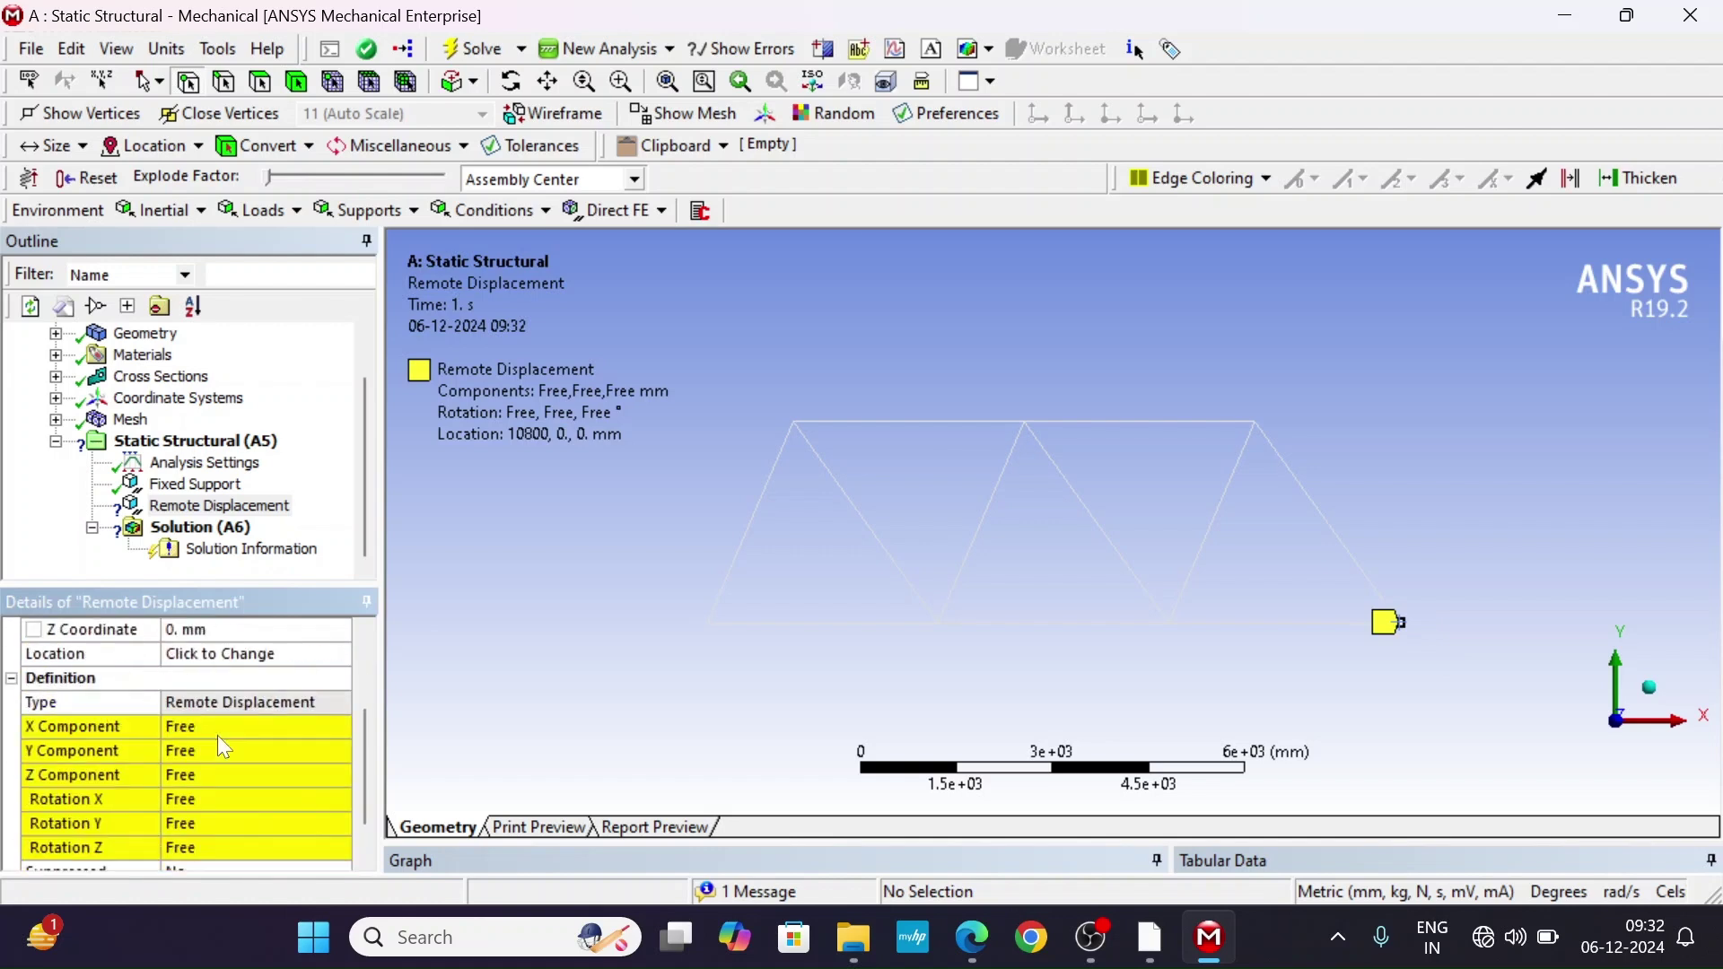
pyautogui.click(217, 733)
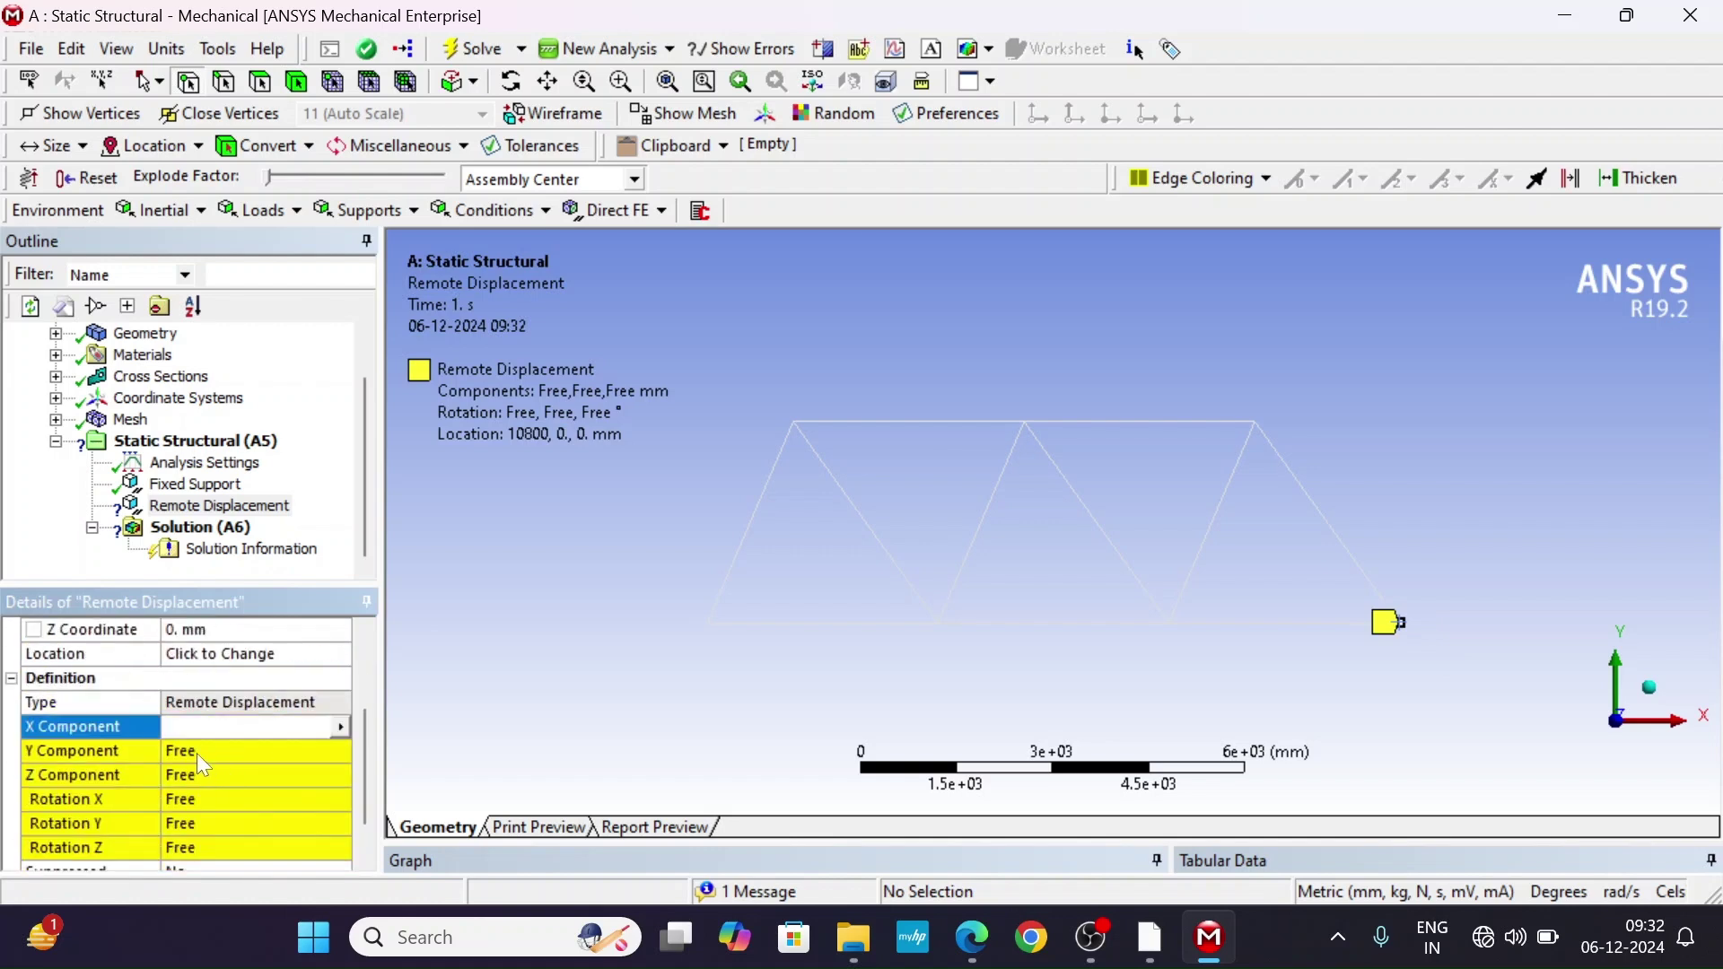
pyautogui.click(201, 759)
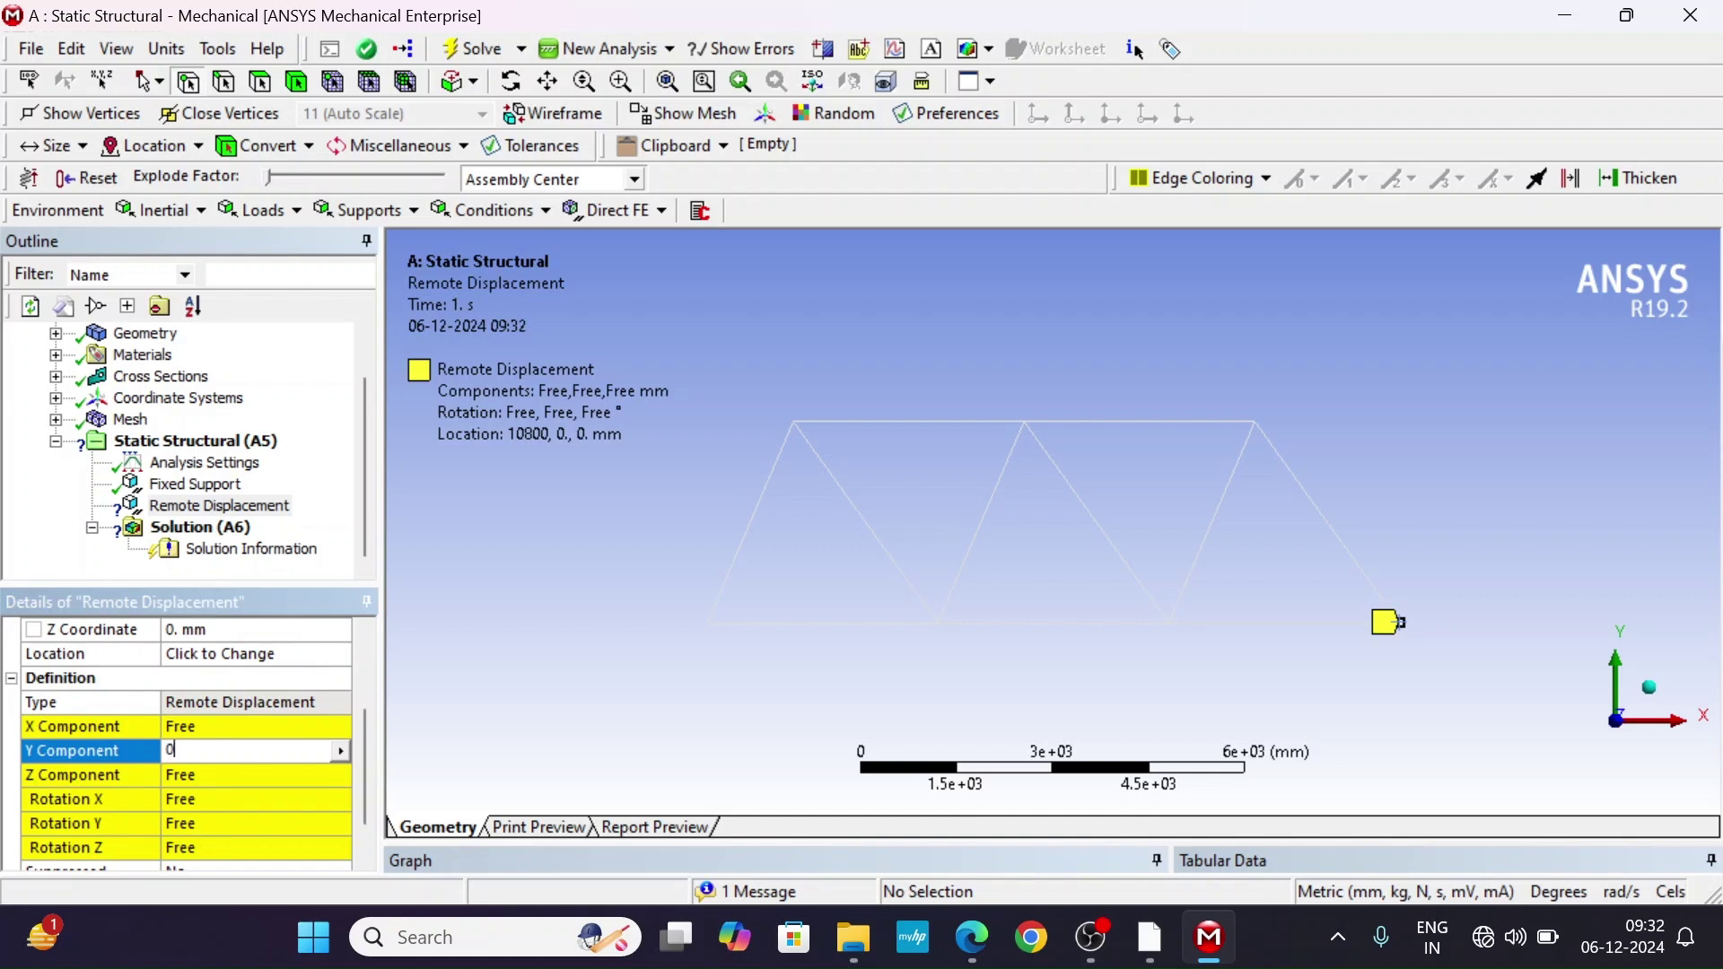
pyautogui.write('0')
pyautogui.press('Return')
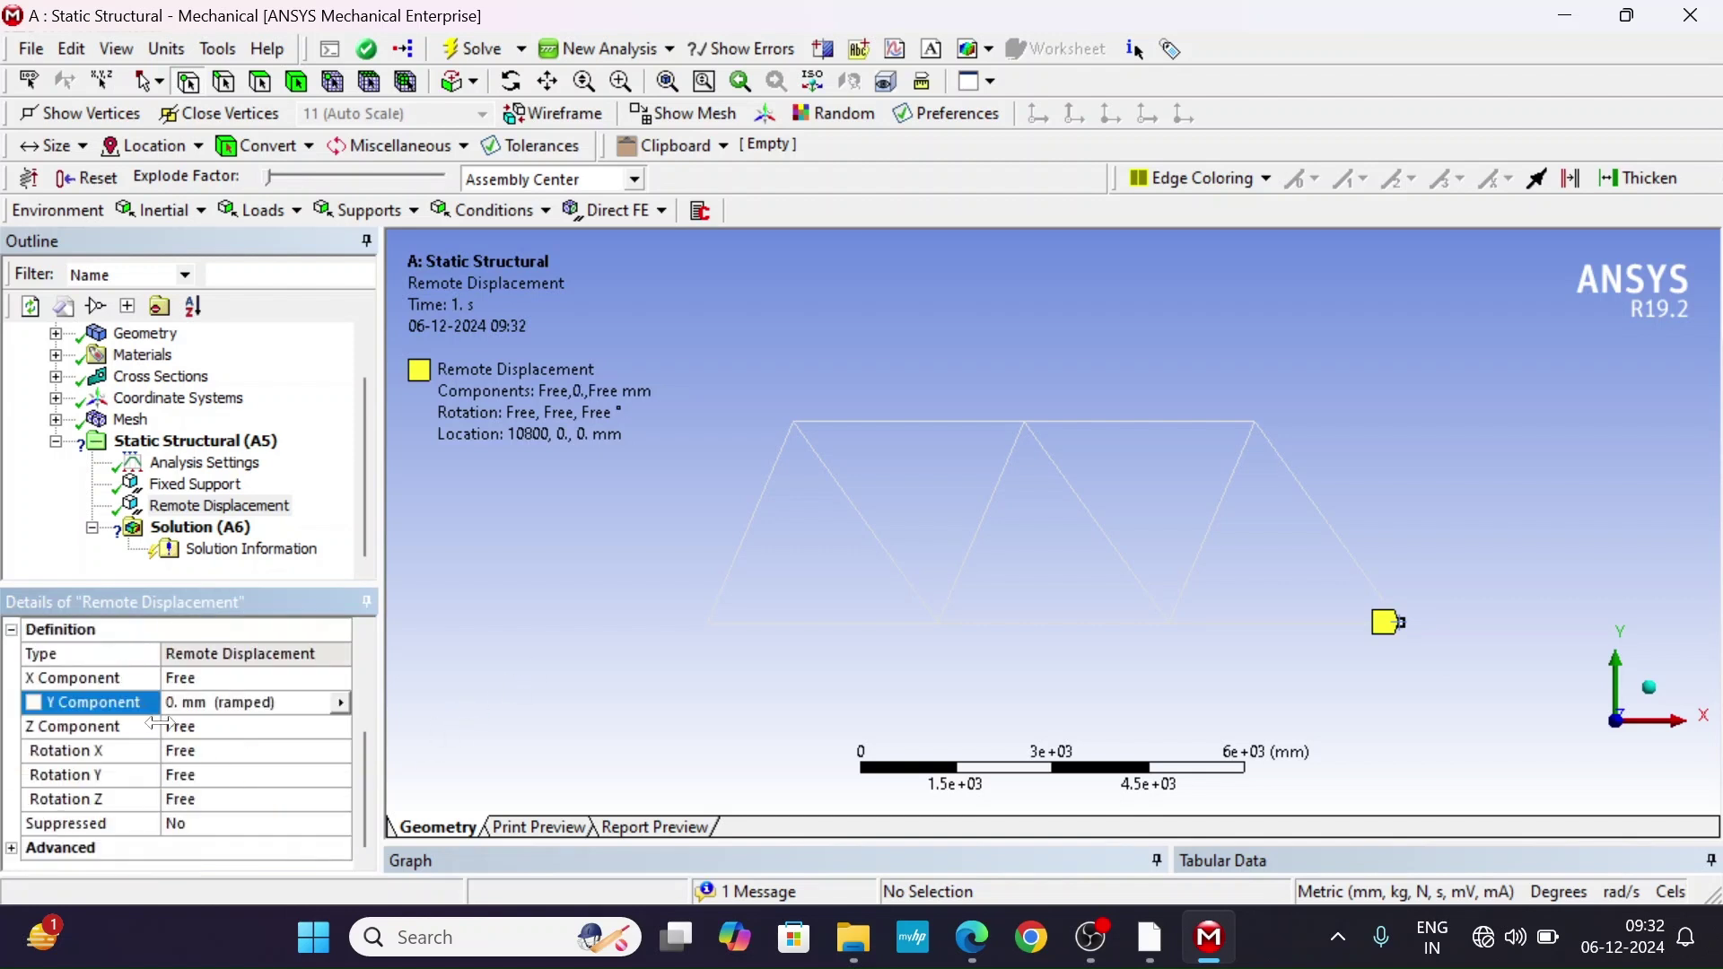
pyautogui.press('Down')
pyautogui.write('0')
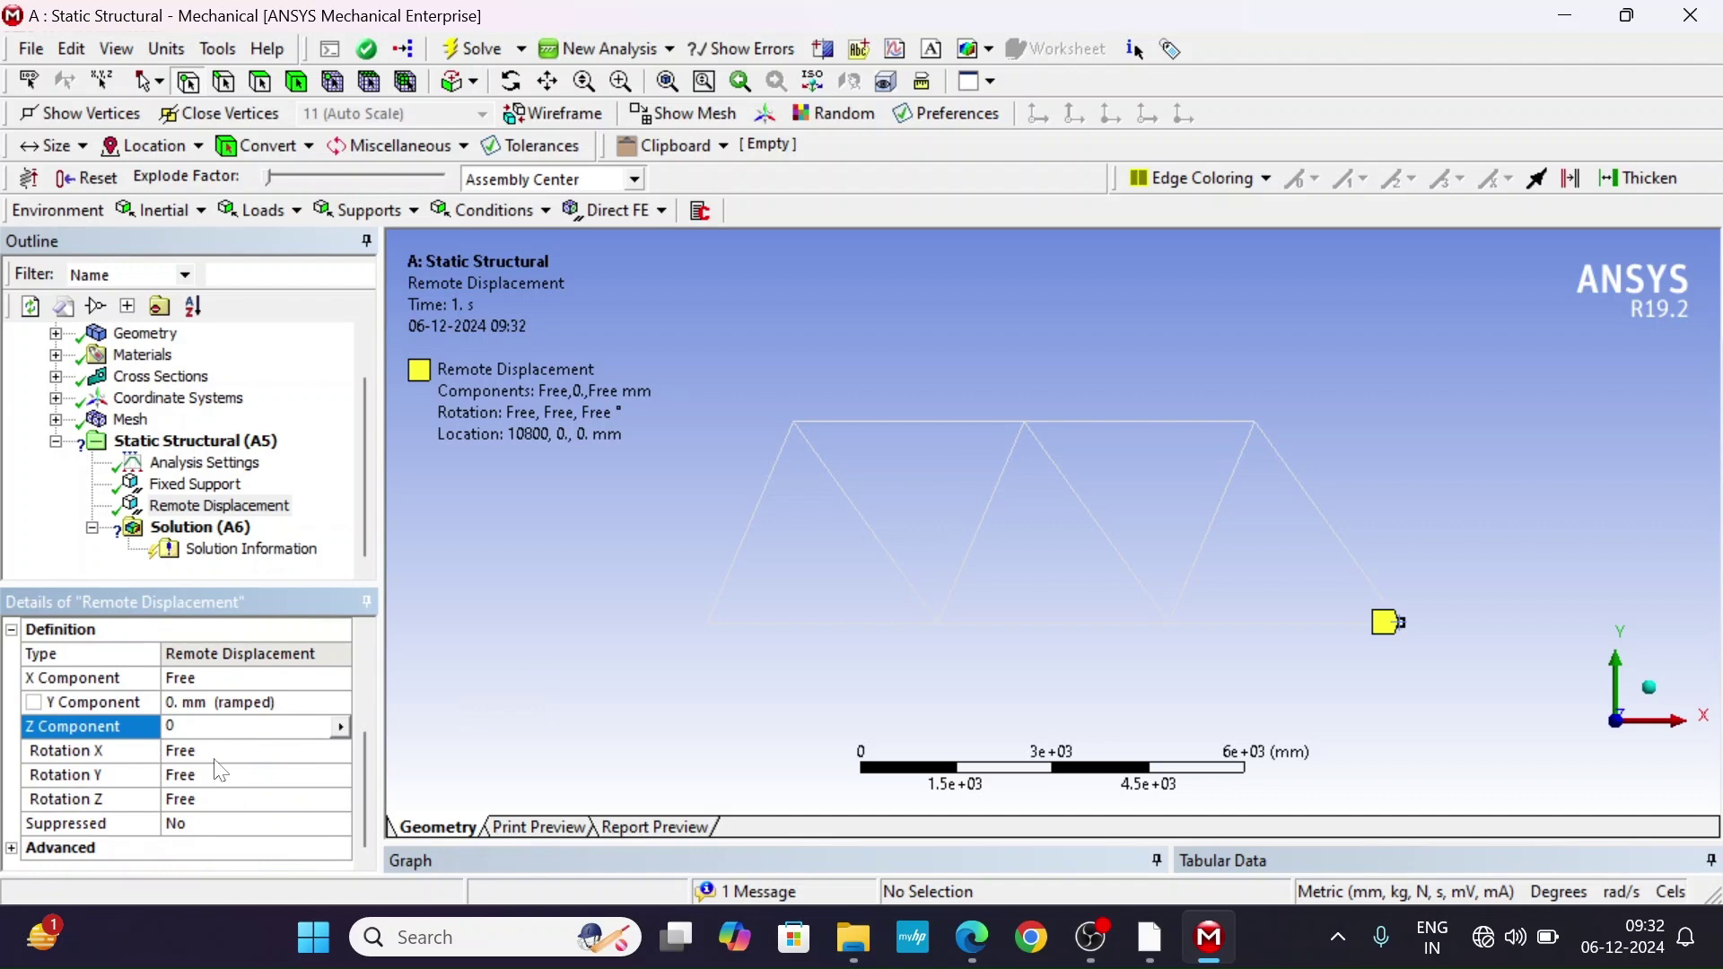
pyautogui.press('Return')
# Set the remote displacement's X, Y and Z rotations to 0°.
pyautogui.press('Down')
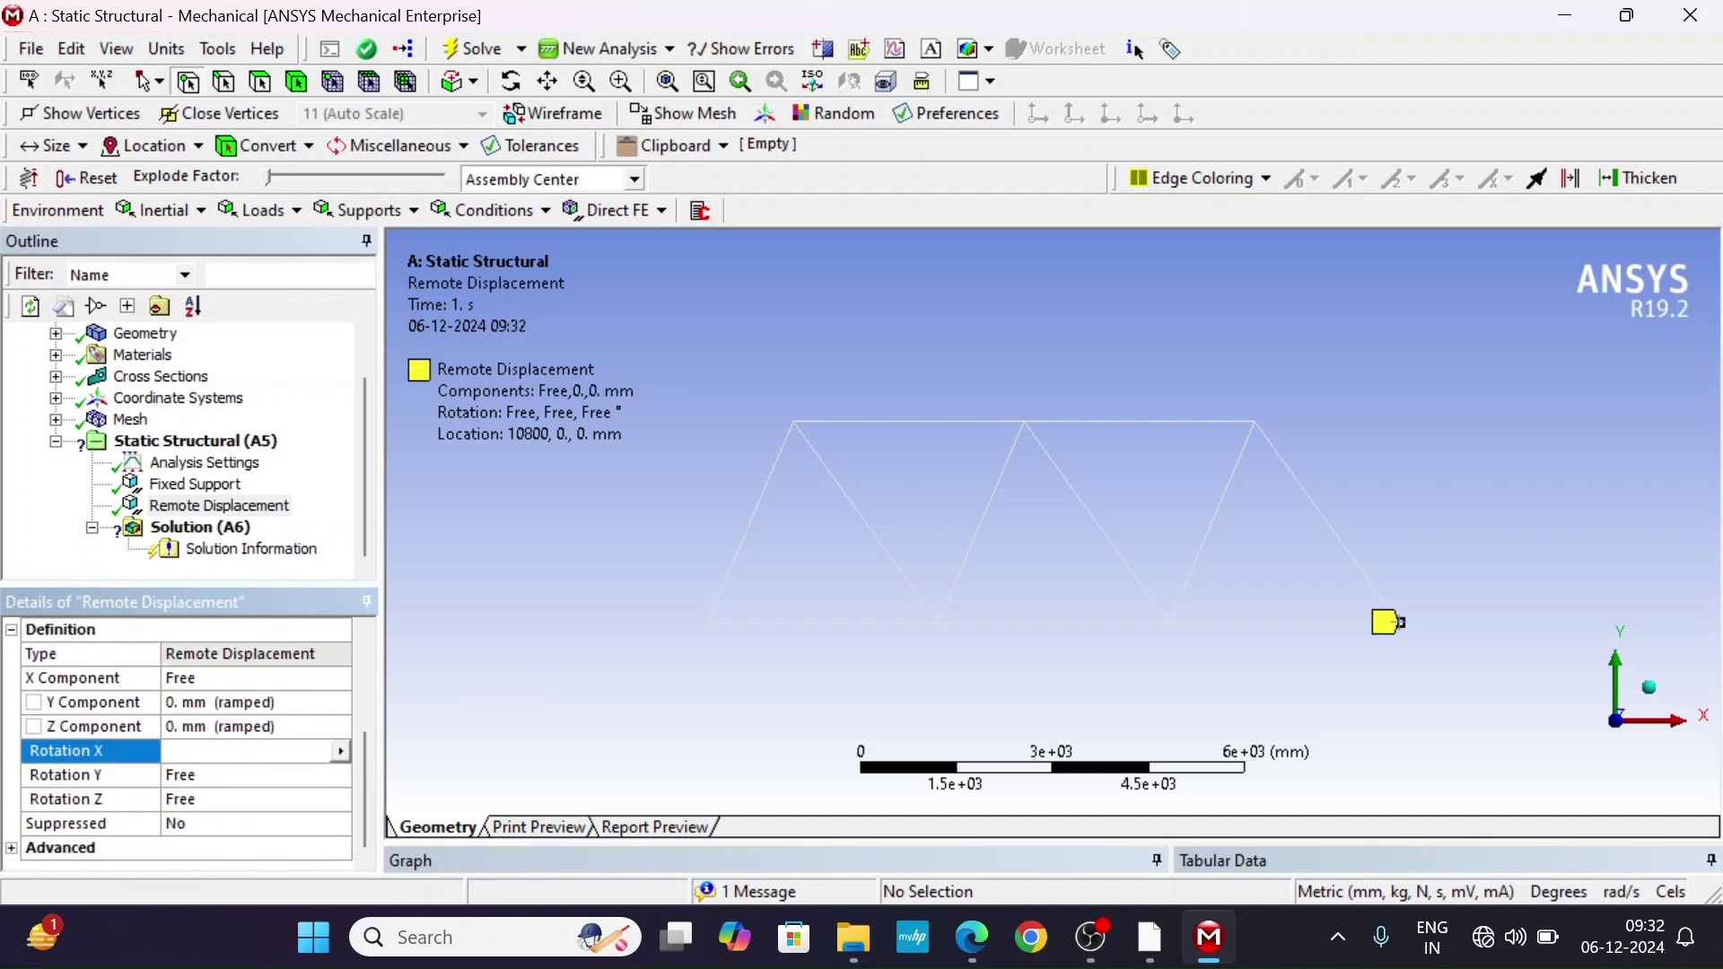
pyautogui.write('0')
pyautogui.press('Return')
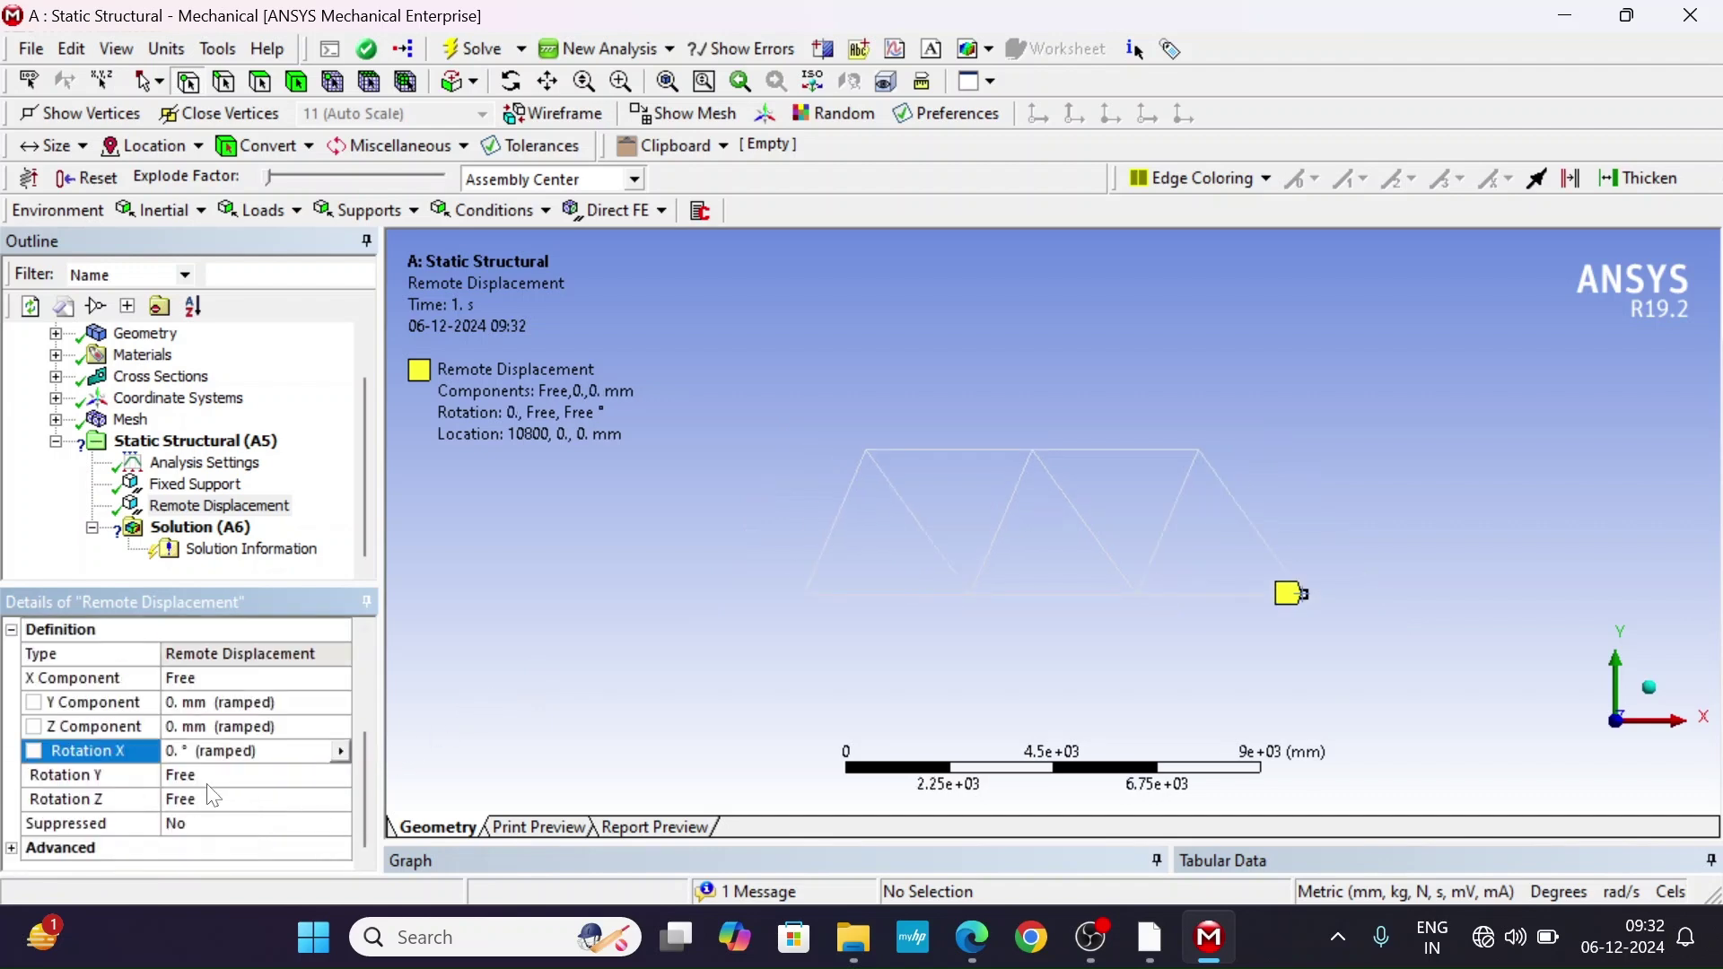
pyautogui.press('Down')
pyautogui.write('0')
pyautogui.press('Return')
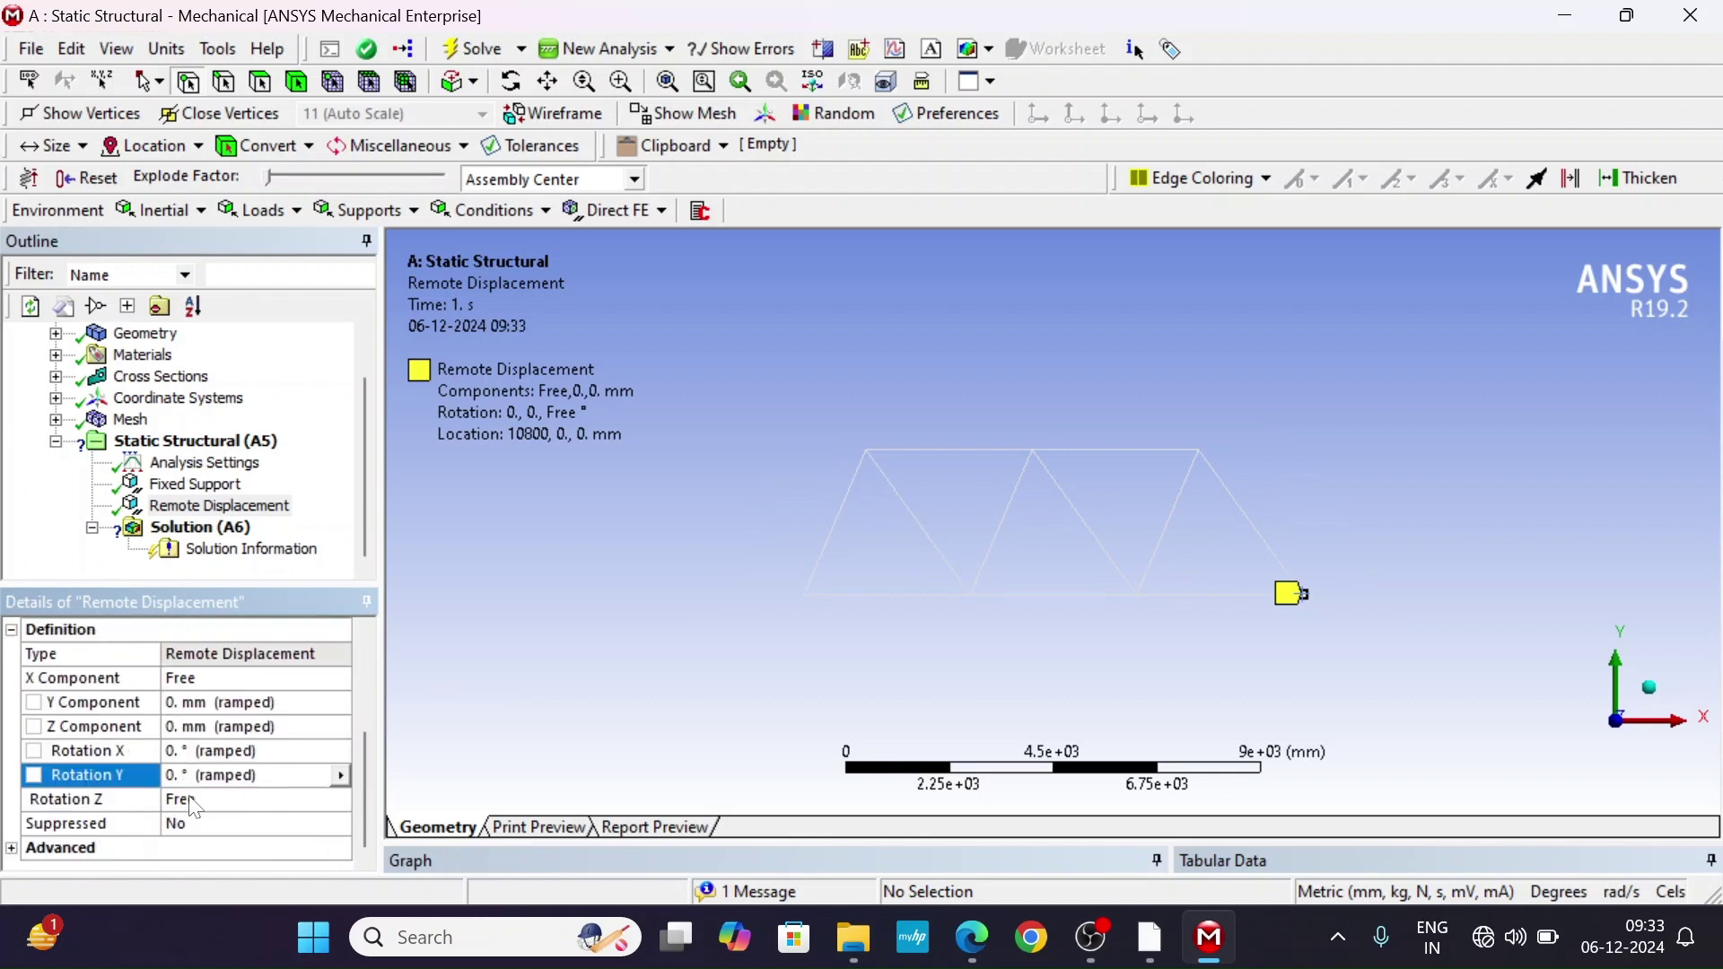
pyautogui.press('Down')
pyautogui.write('0')
pyautogui.press('Return')
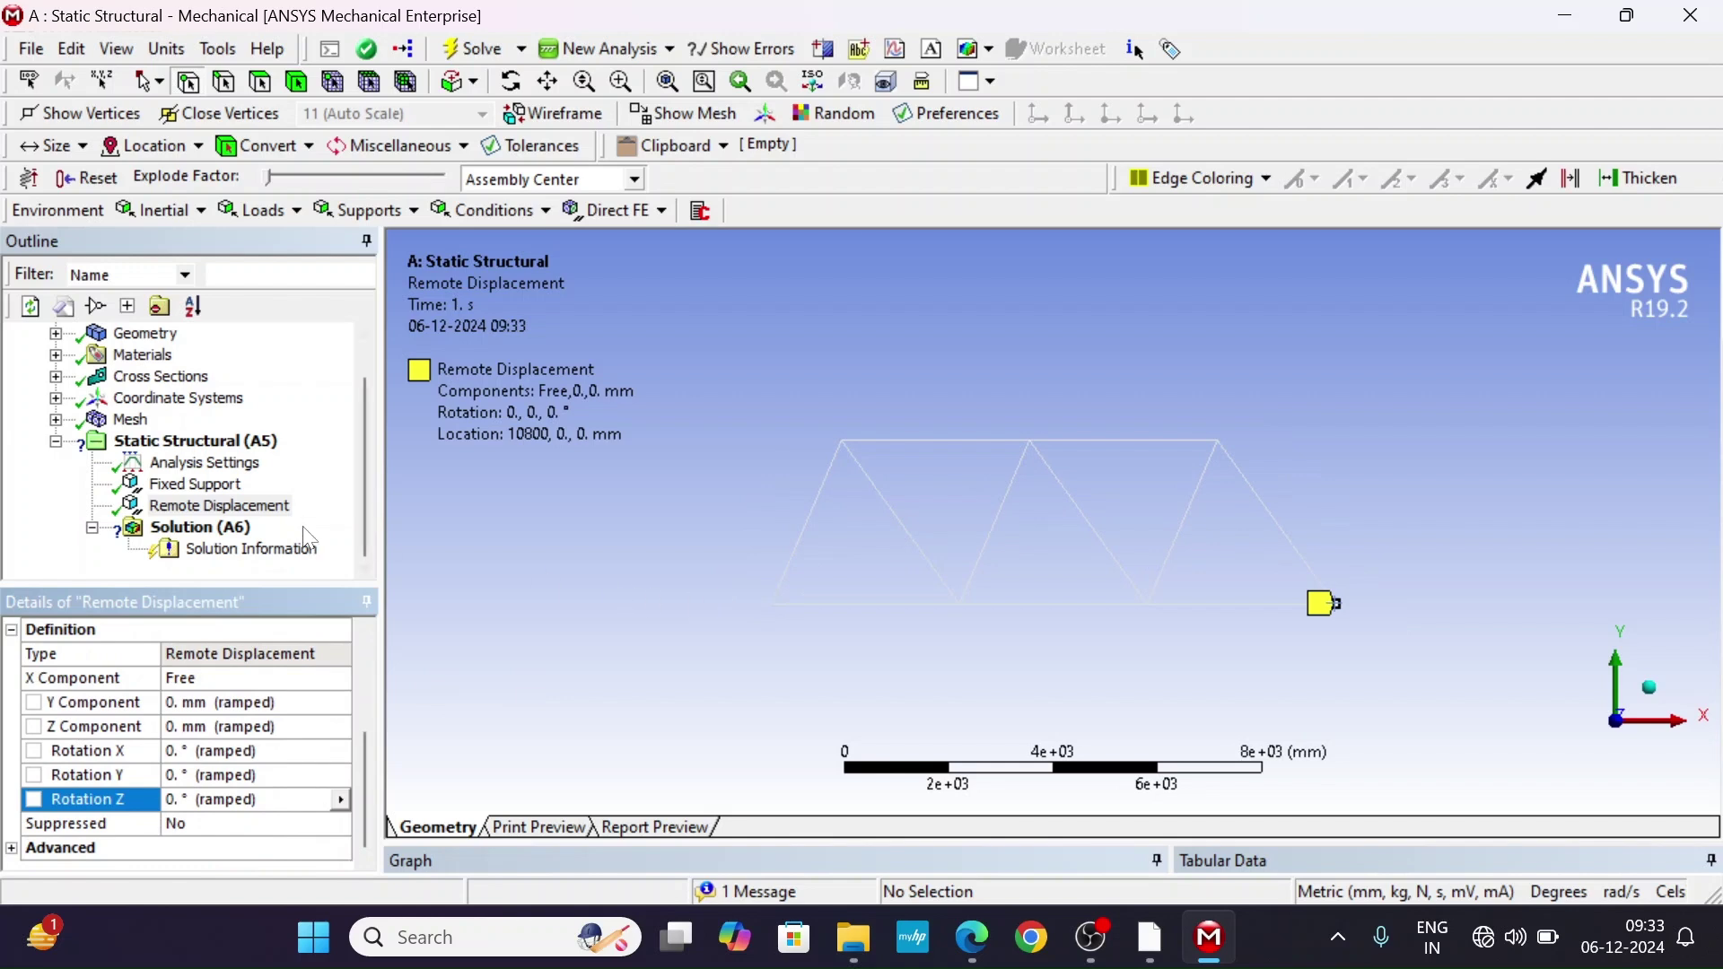
# Insert a Force in the static structural analysis and scope it to the truss's bottom-left vertex.
pyautogui.rightClick(168, 443)
pyautogui.moveTo(297, 458)
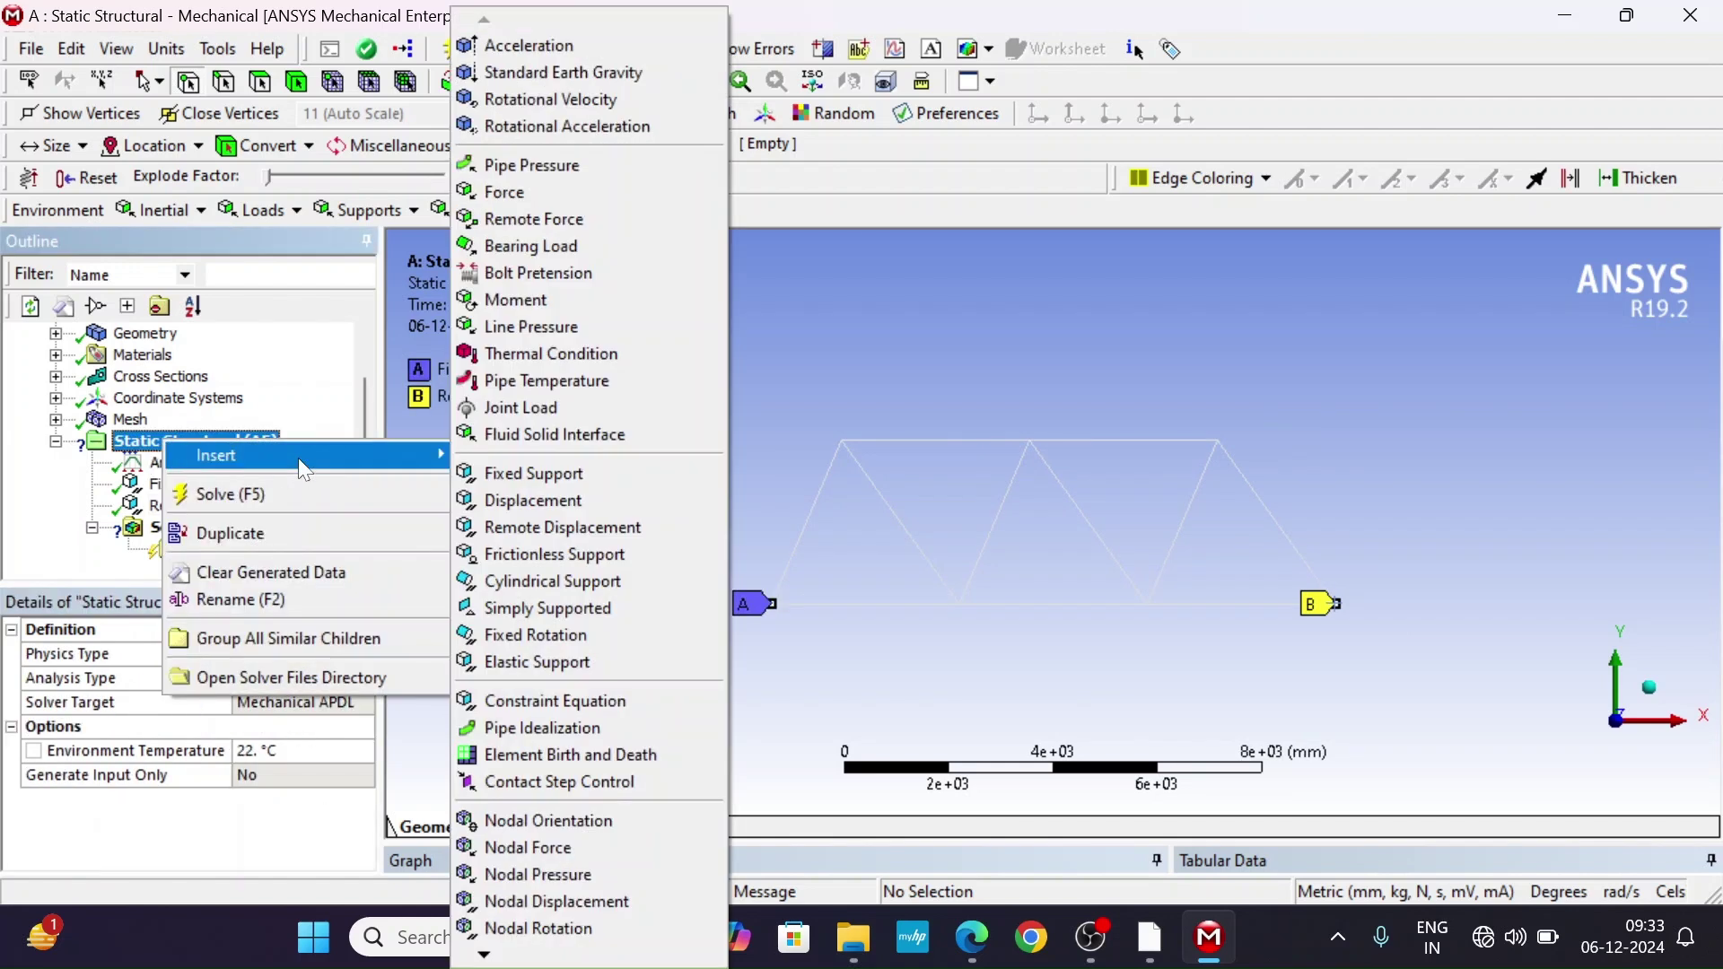
pyautogui.click(539, 192)
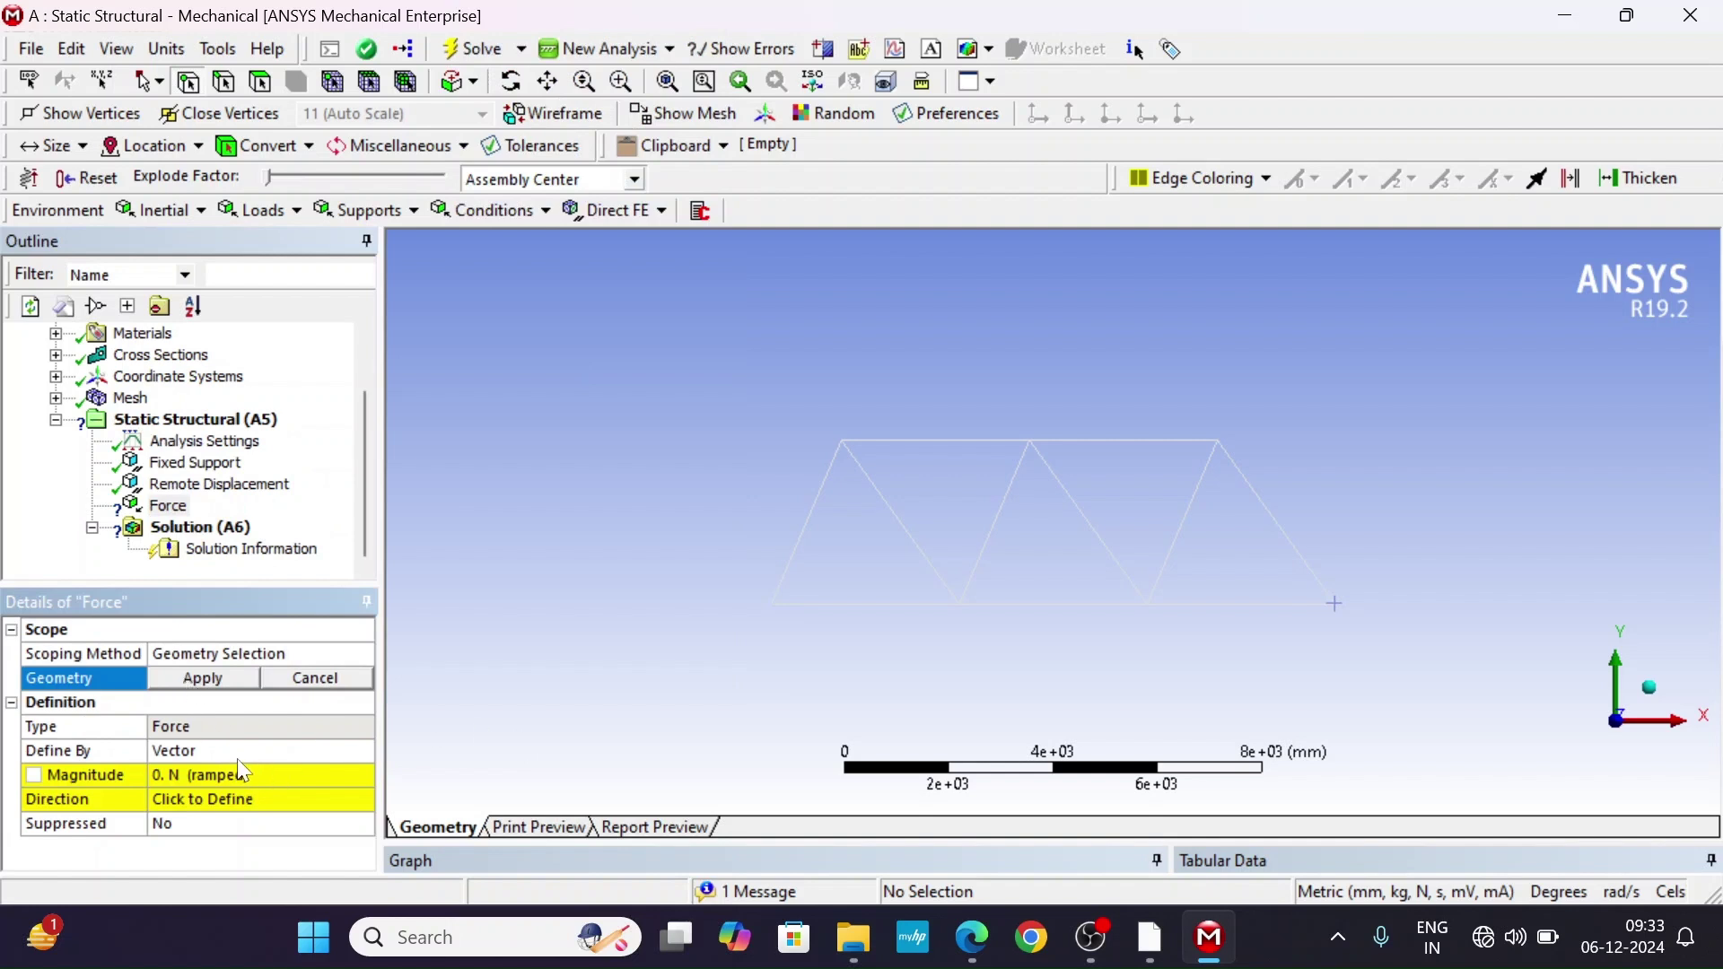
pyautogui.click(237, 757)
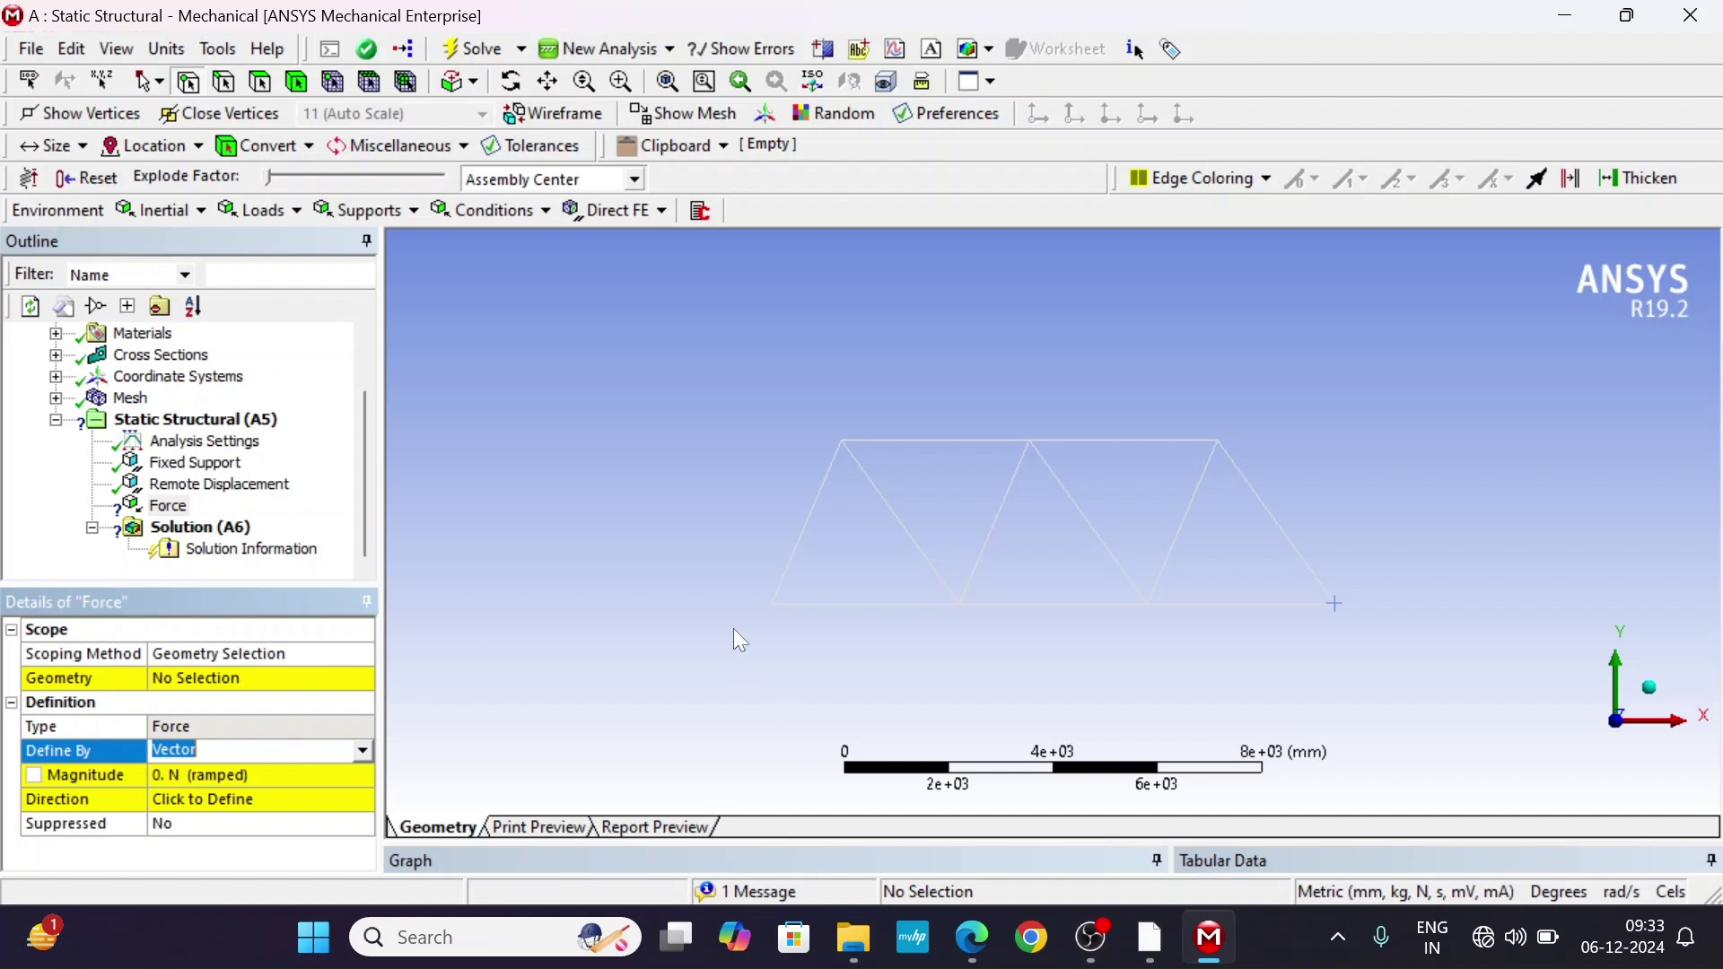
pyautogui.click(773, 607)
pyautogui.click(246, 680)
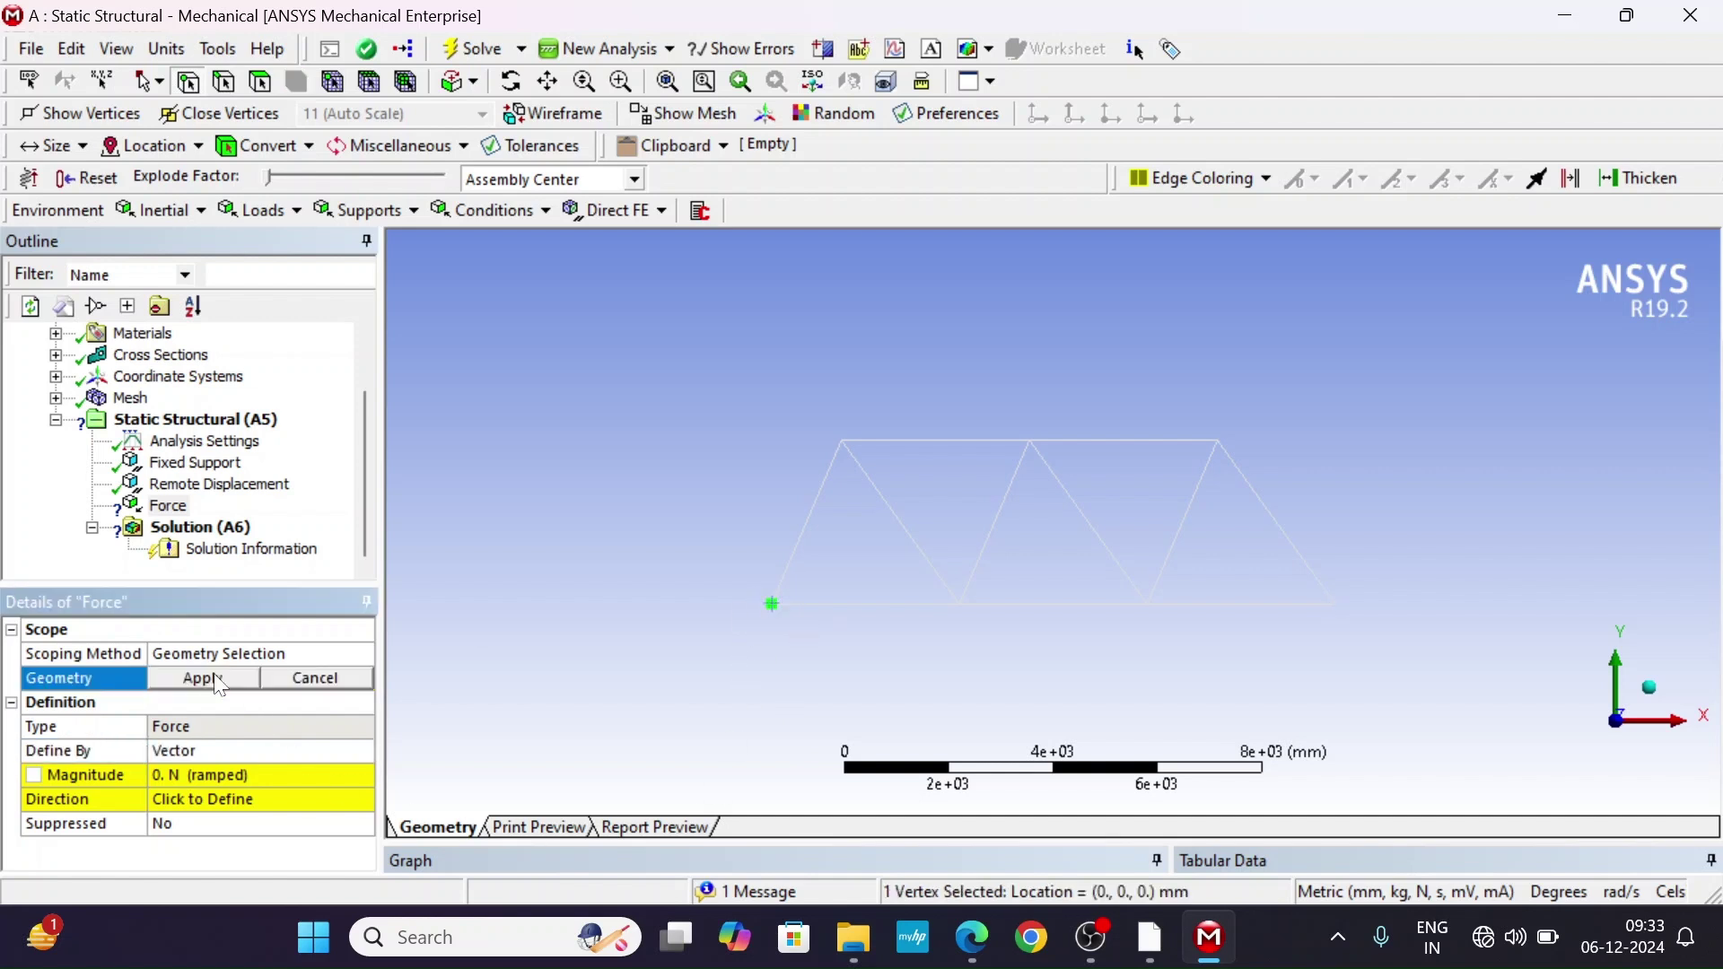
pyautogui.click(219, 678)
# Define the force by components and, after checking the load in the problem PDF, set its Y component to -280000 N.
pyautogui.click(260, 752)
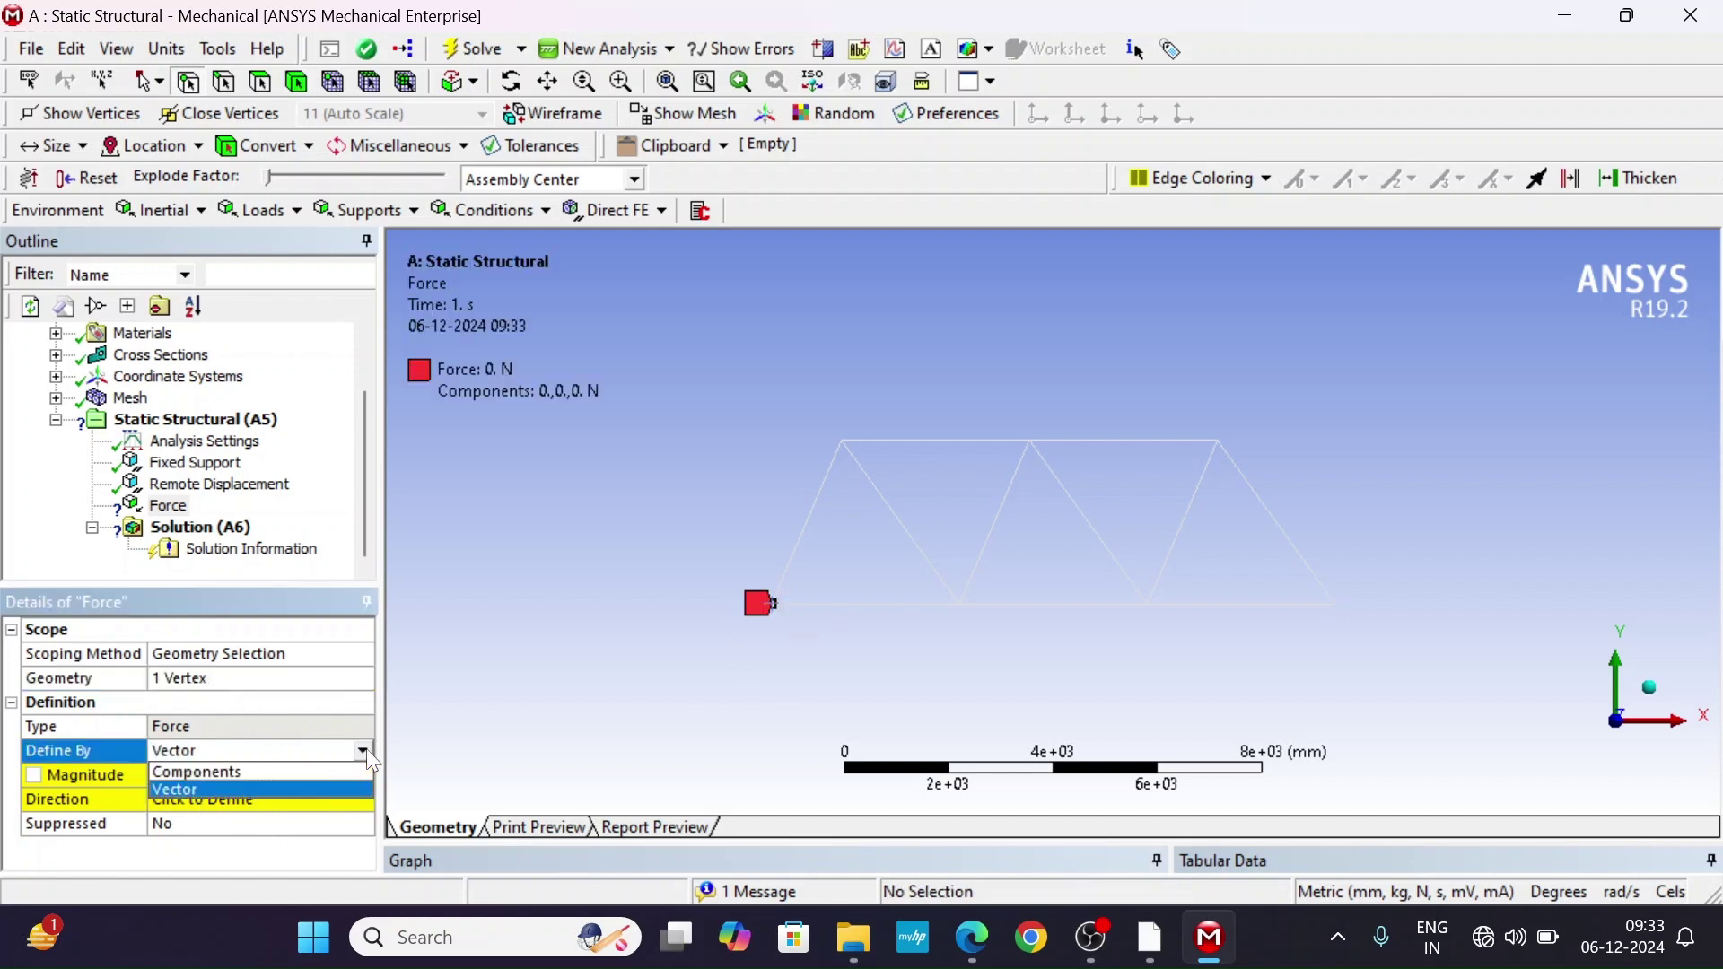
pyautogui.click(235, 777)
pyautogui.click(208, 829)
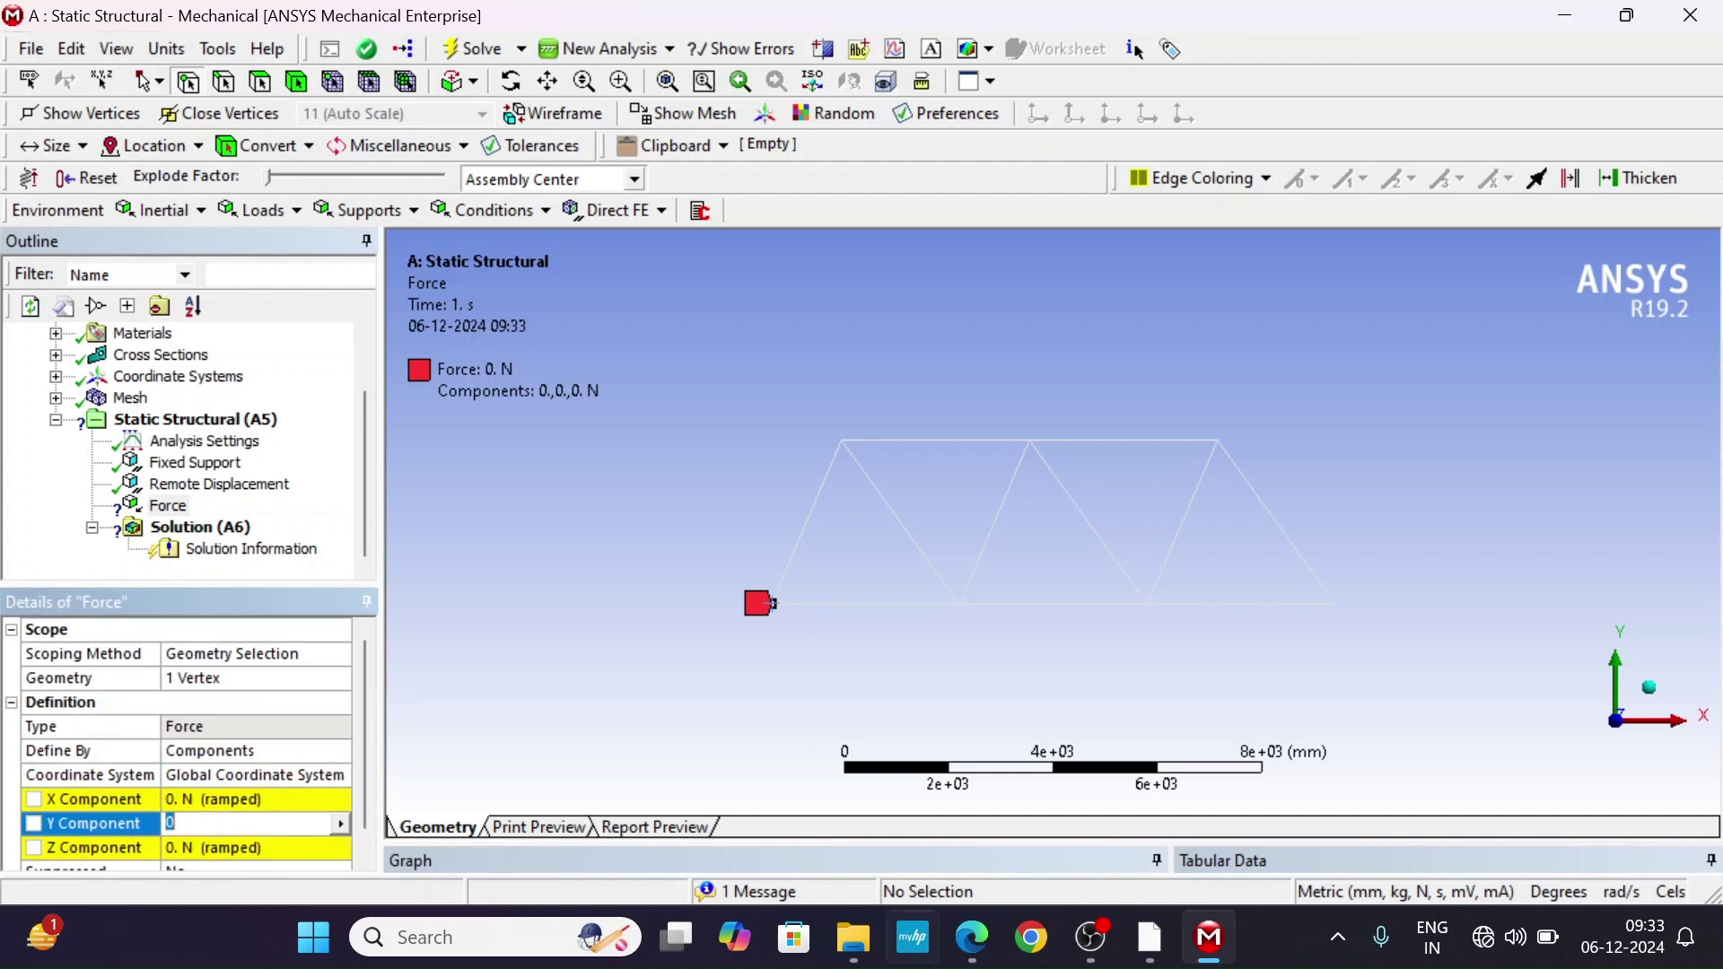
pyautogui.click(972, 937)
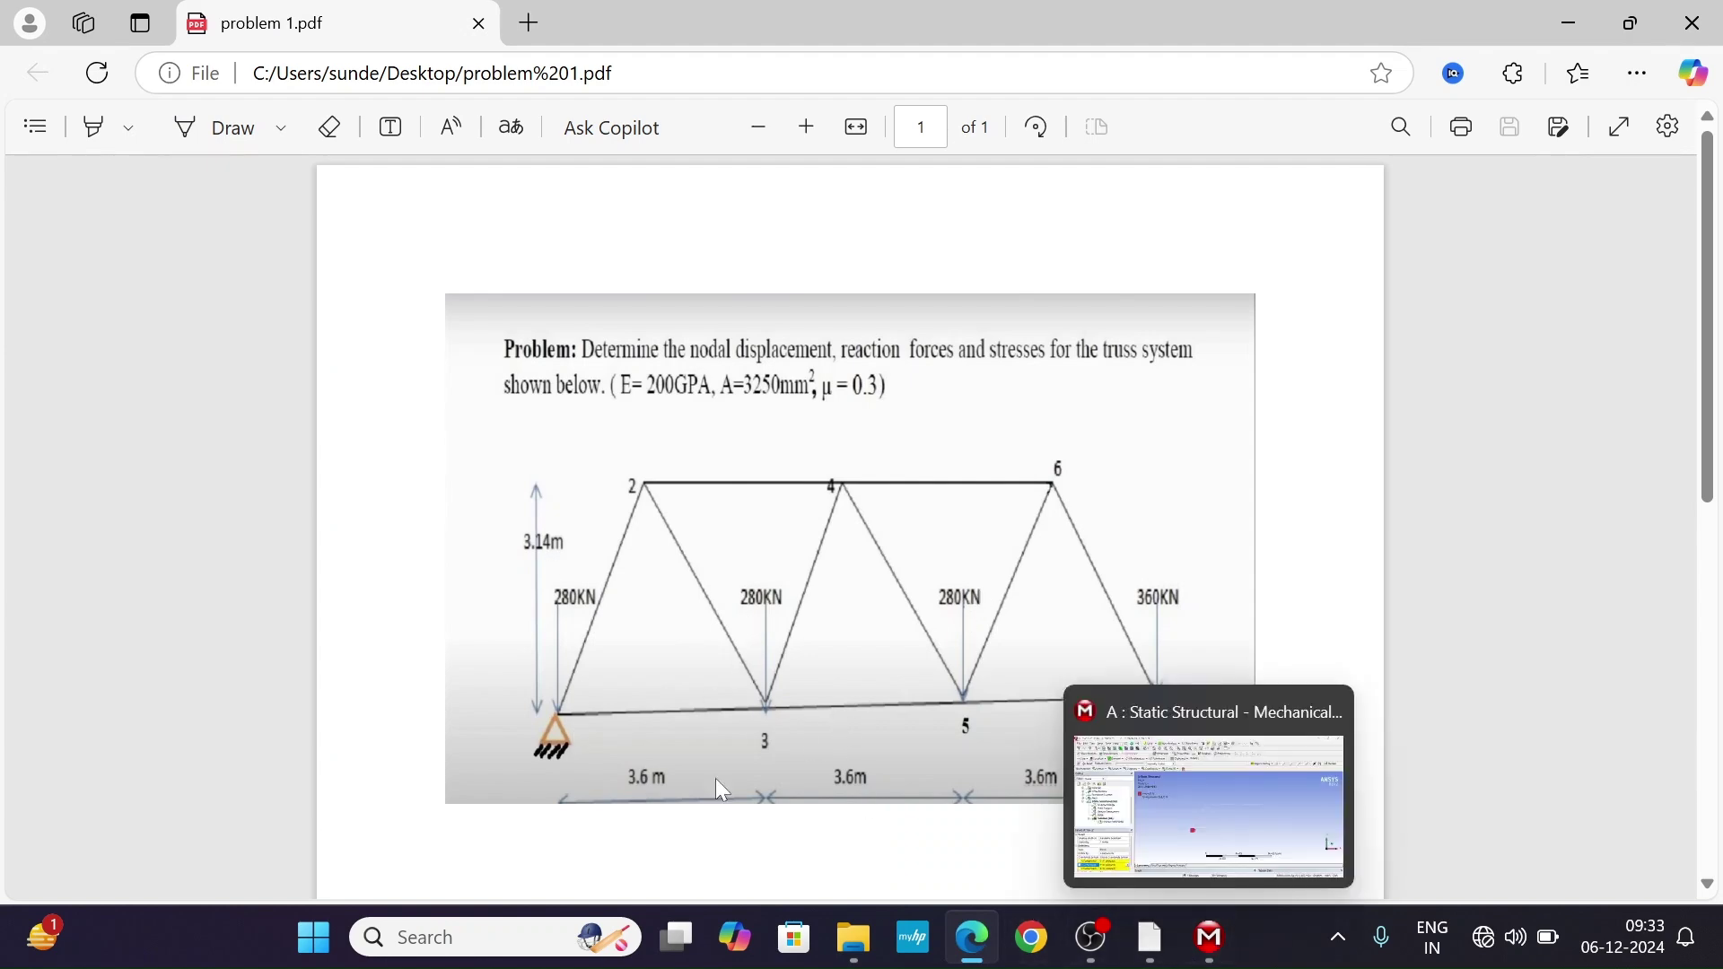
pyautogui.click(1212, 957)
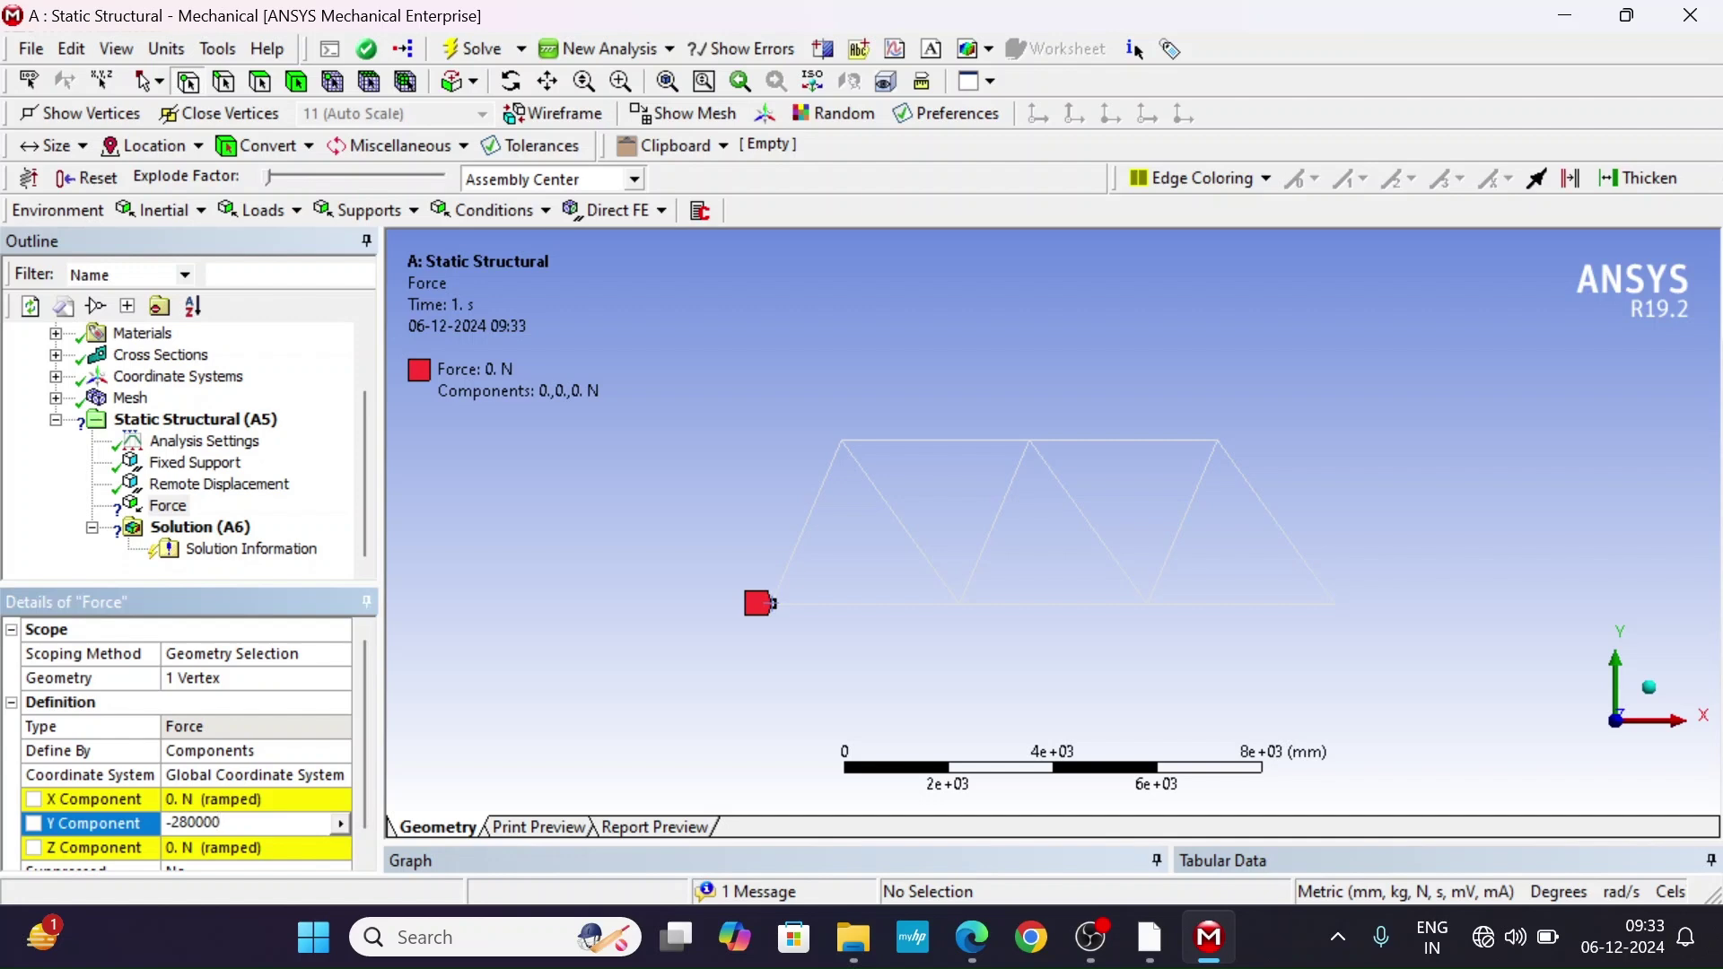
pyautogui.write('-280000')
pyautogui.press('Return')
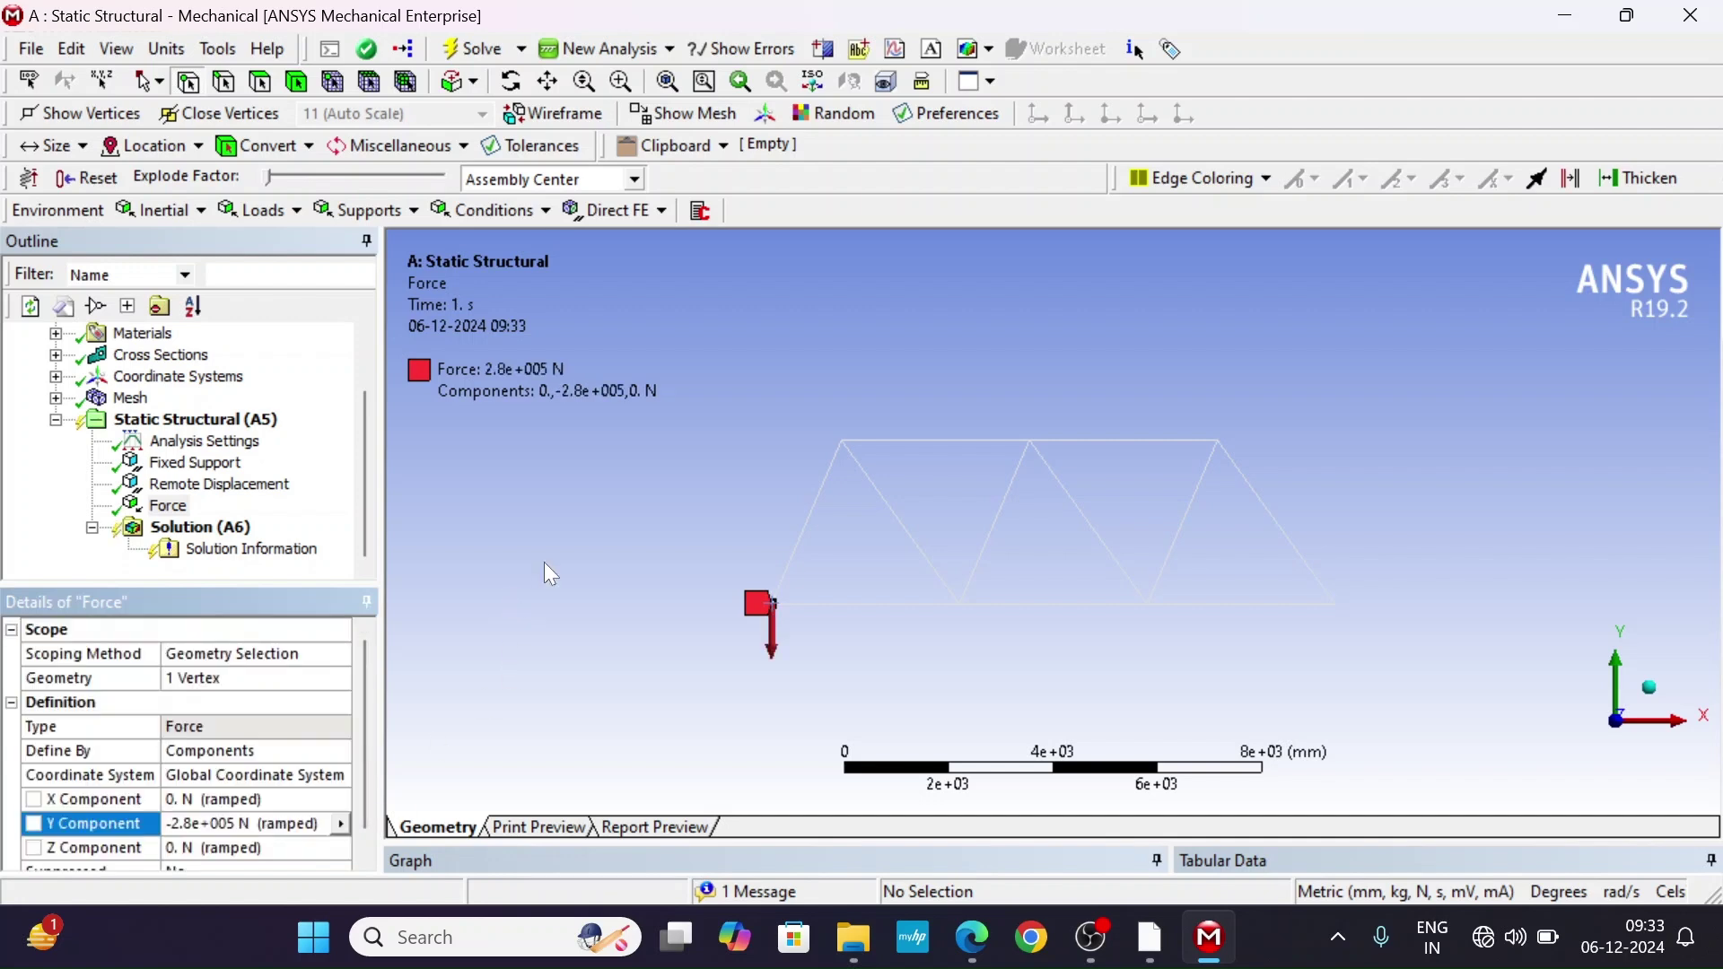
# Duplicate the bottom-left vertex force twice to create two more loads.
pyautogui.rightClick(155, 505)
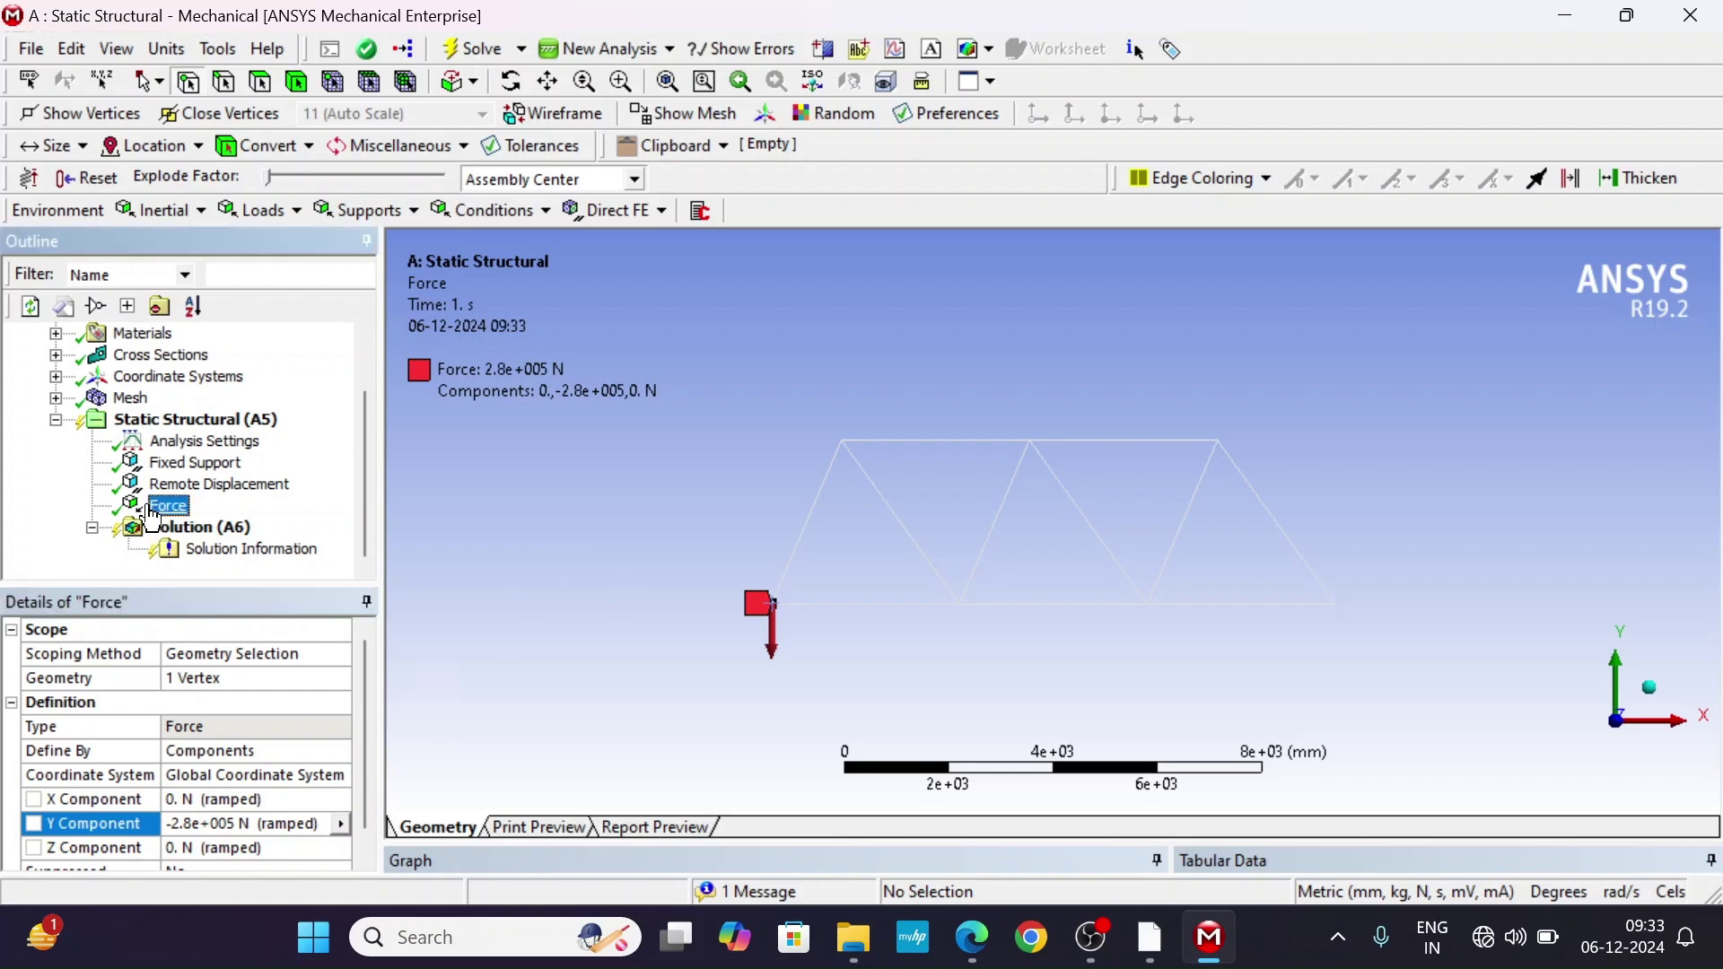
pyautogui.click(188, 638)
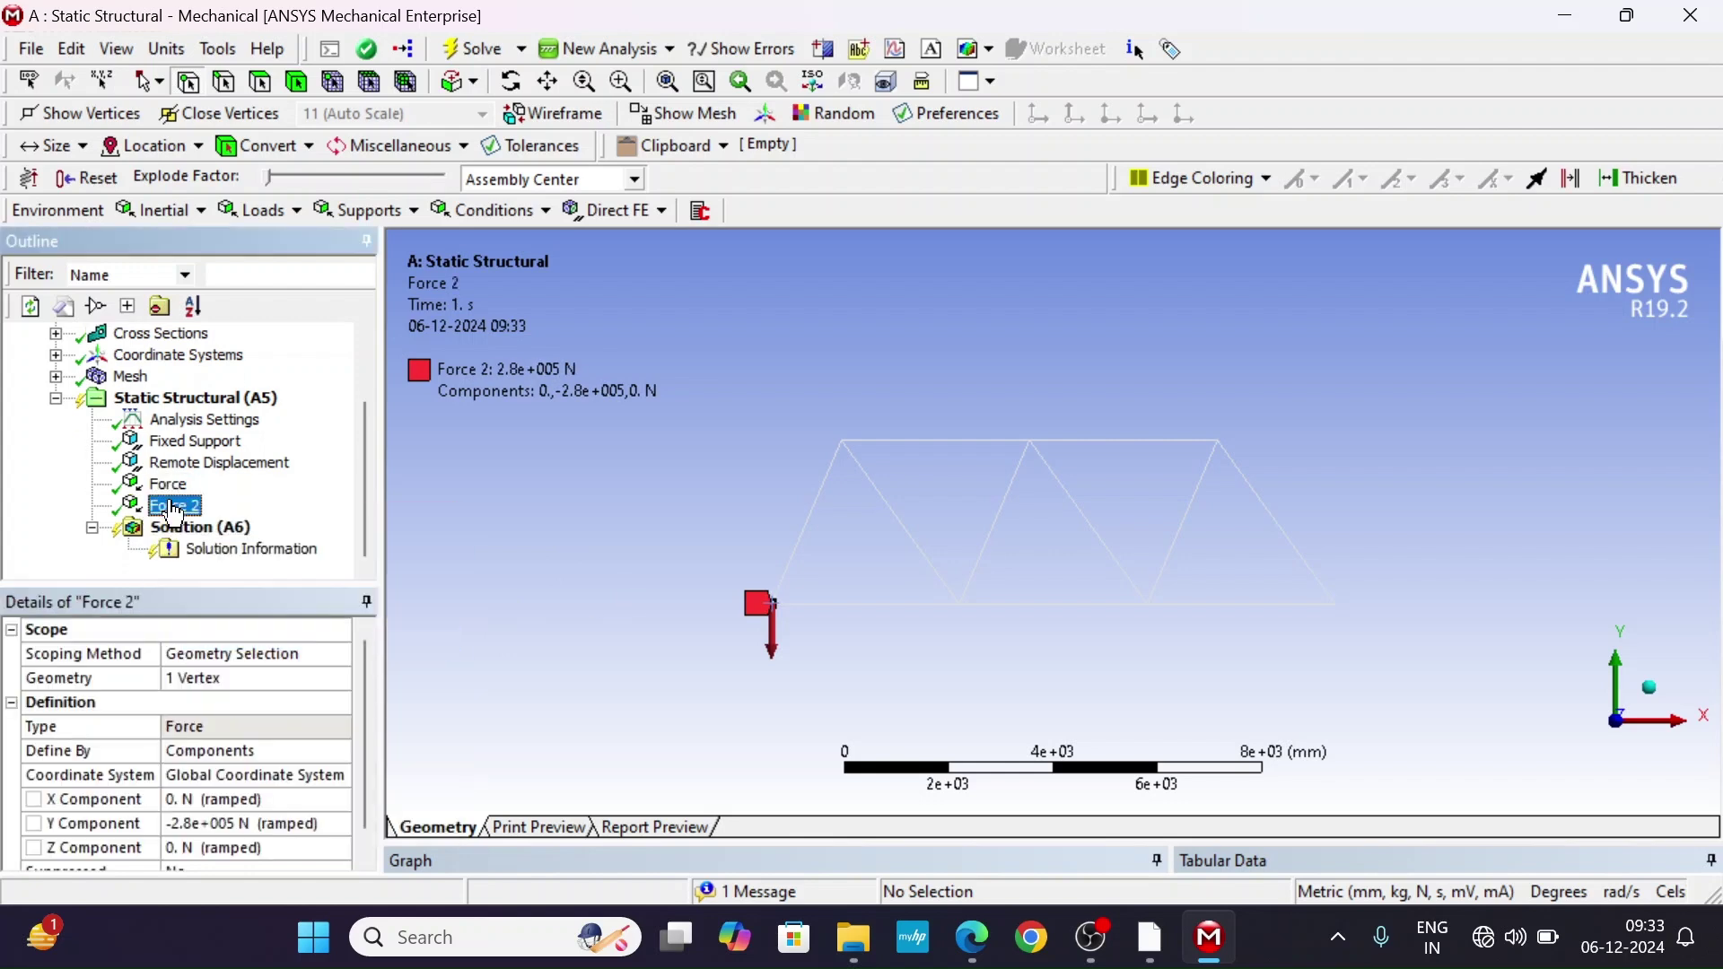
pyautogui.rightClick(174, 517)
pyautogui.click(224, 638)
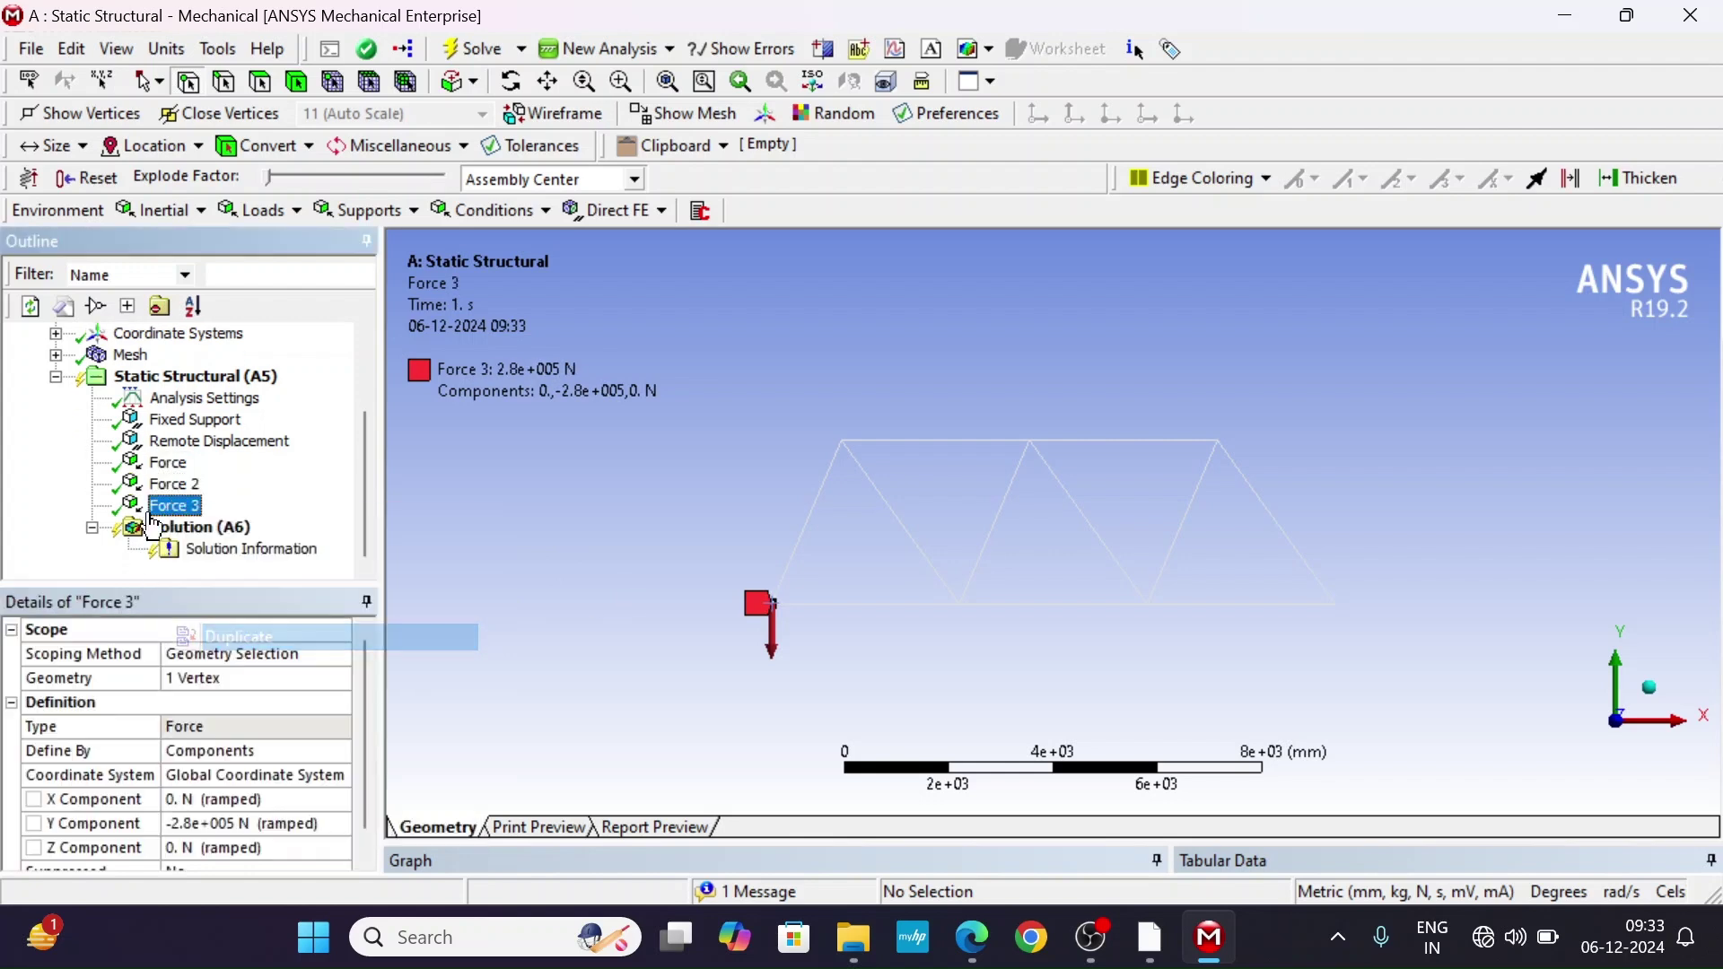
# Rescope Force 2 to the bottom chord vertex at X = 3600 mm.
pyautogui.click(180, 484)
pyautogui.click(961, 605)
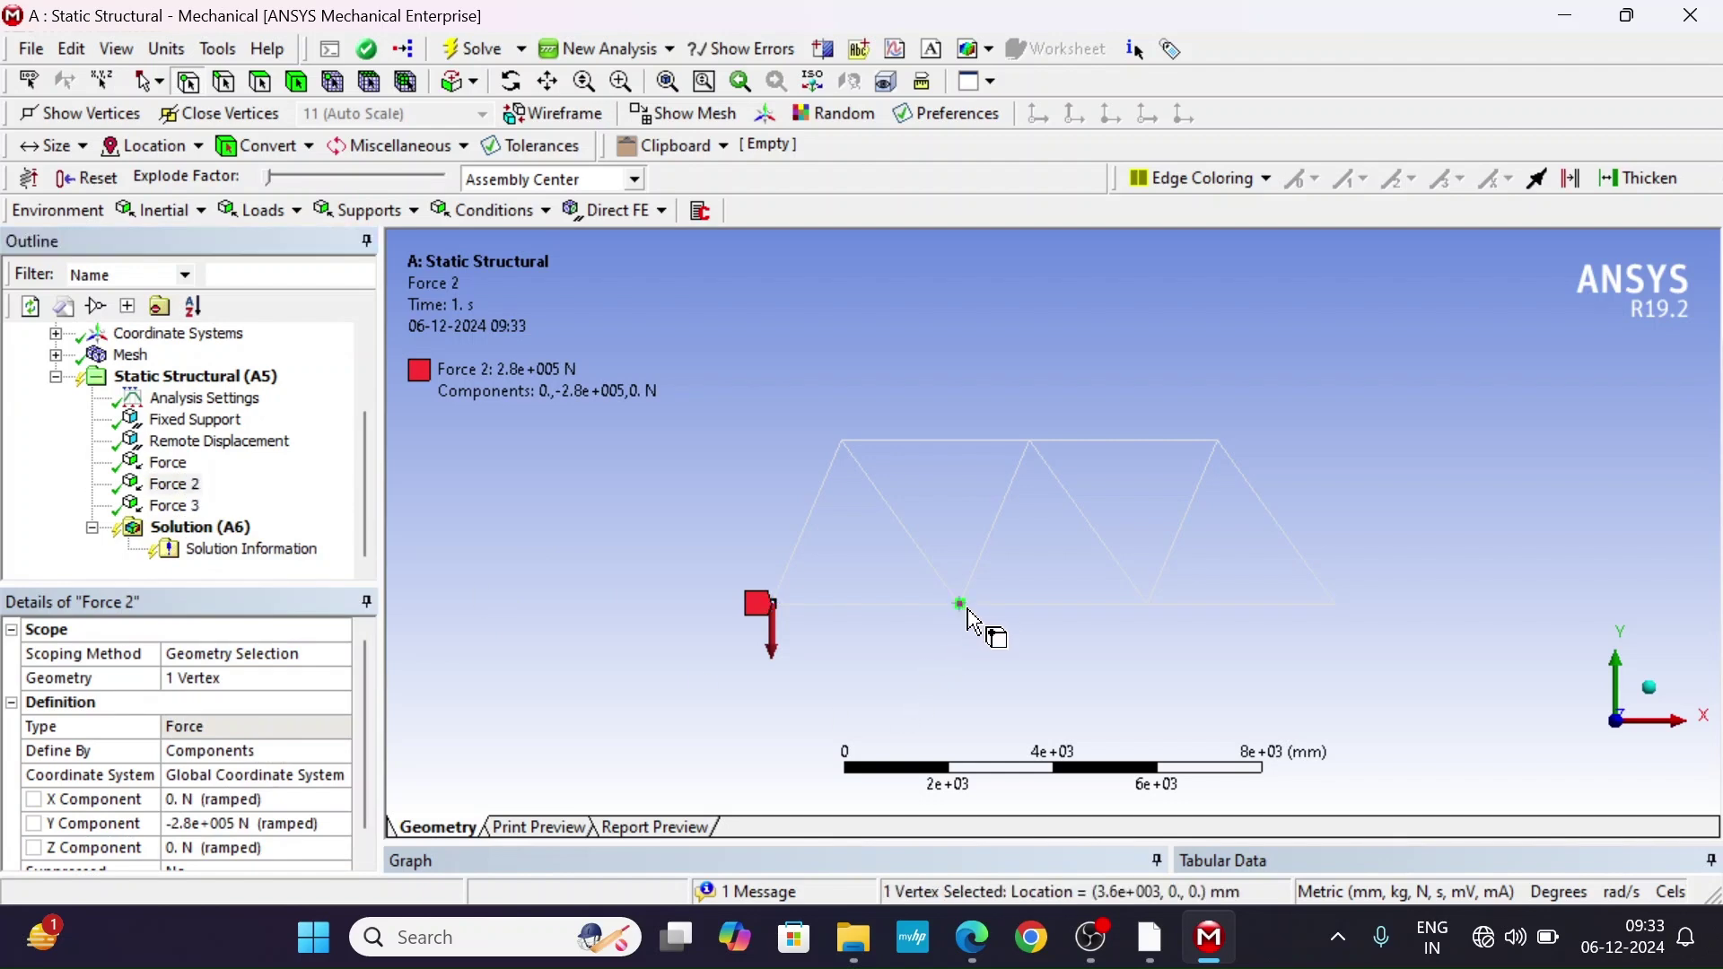
pyautogui.click(203, 680)
pyautogui.click(203, 680)
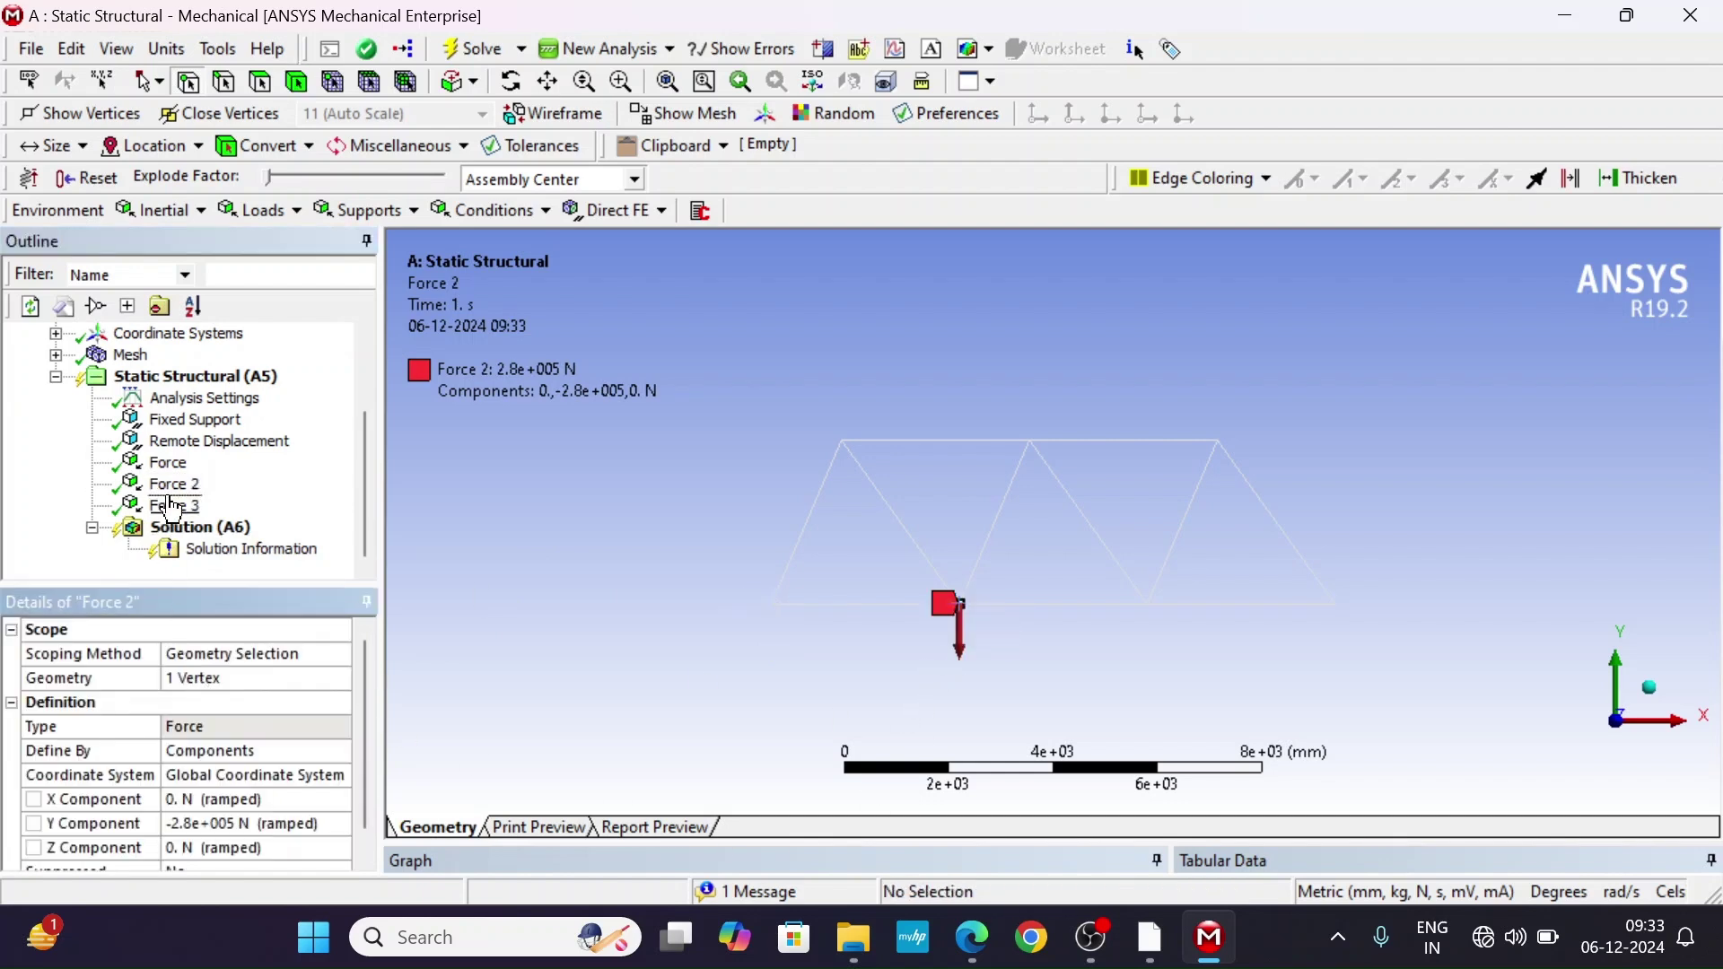
# Rescope Force 3 to the bottom chord vertex at X = 7200 mm.
pyautogui.click(174, 506)
pyautogui.click(1148, 603)
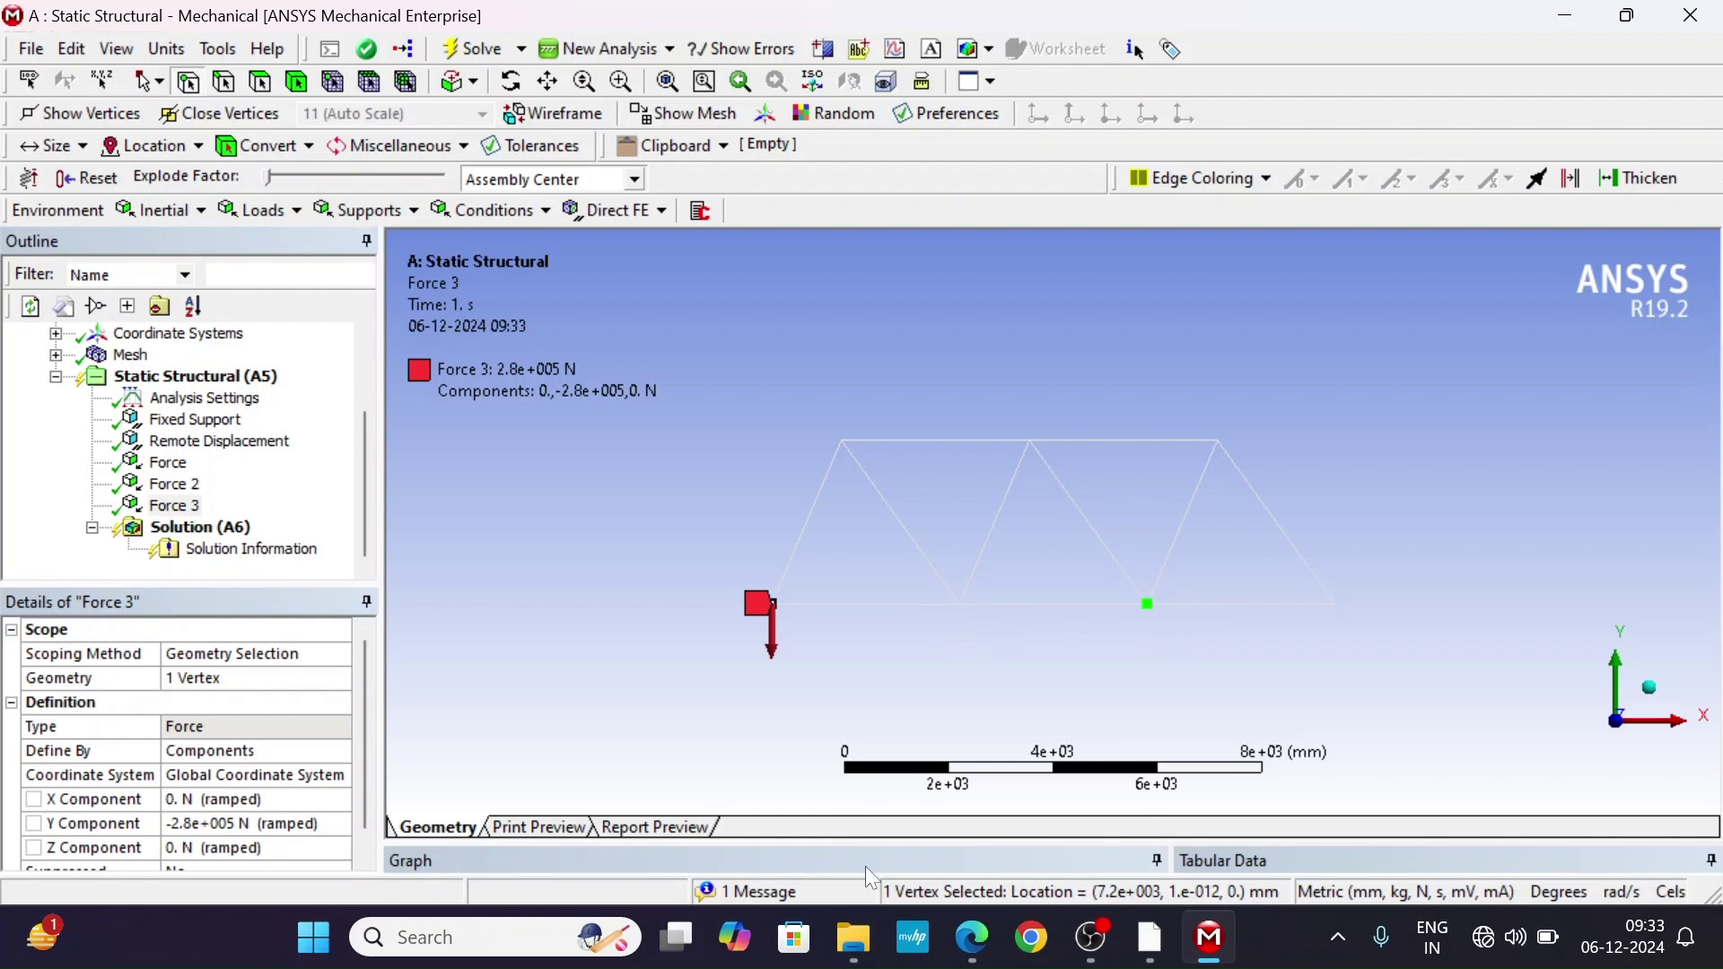
pyautogui.click(189, 681)
pyautogui.click(189, 680)
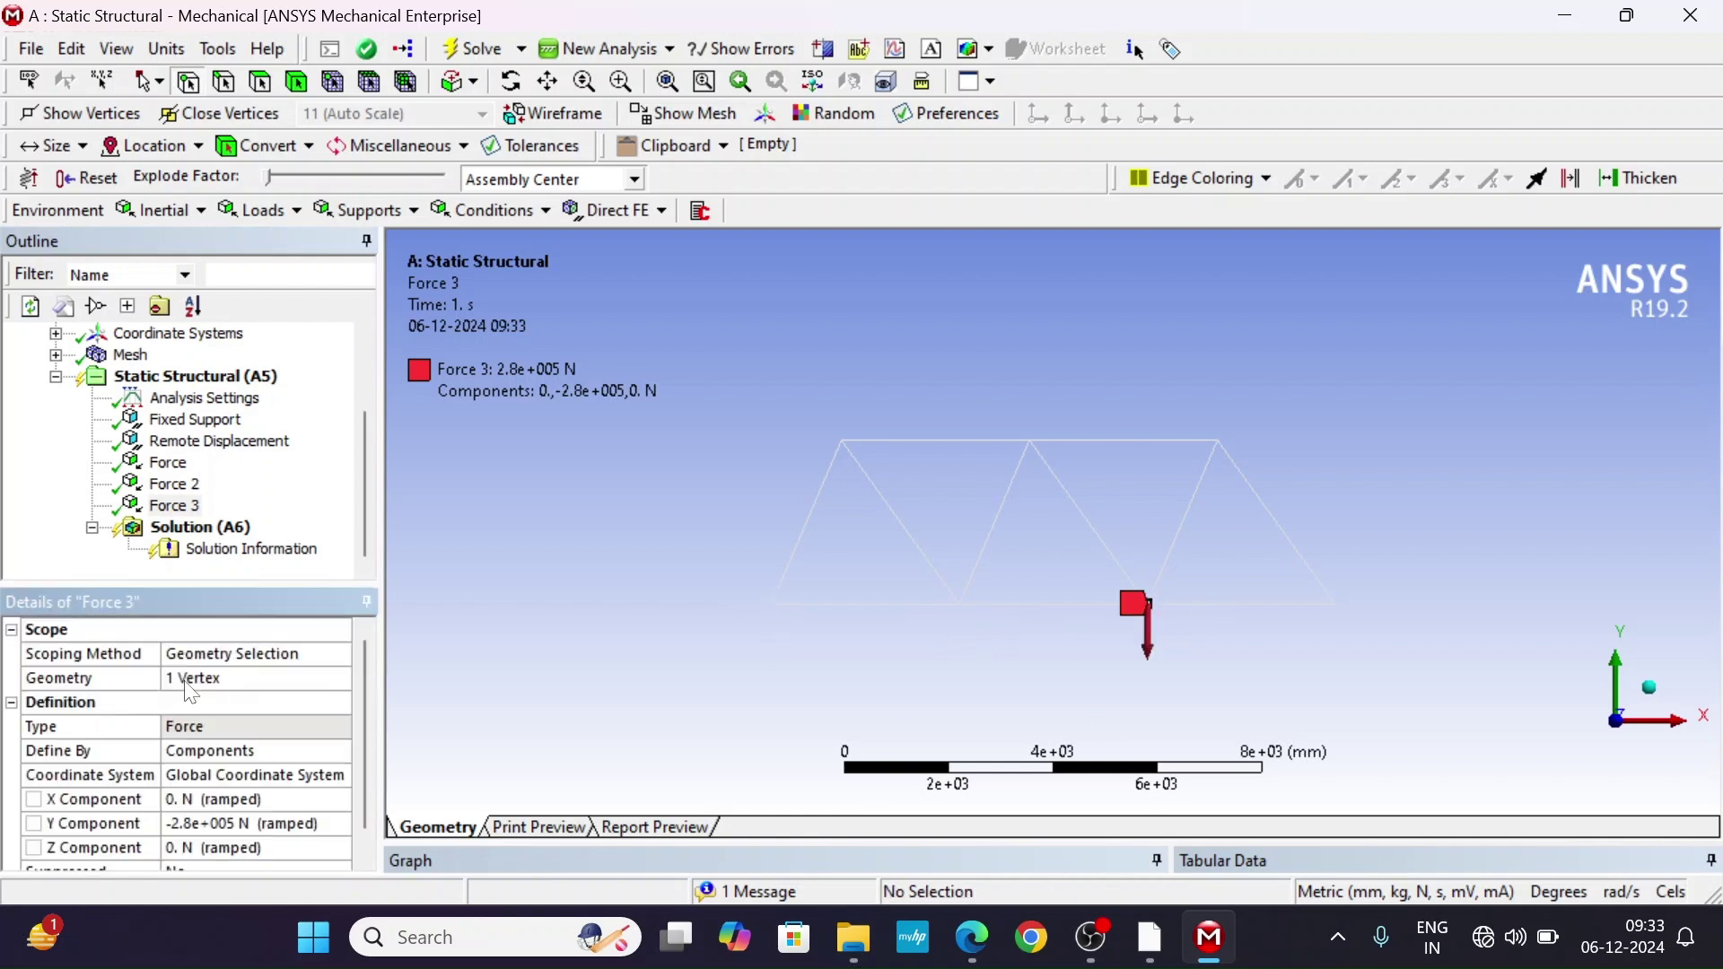
# Duplicate Force 3 and rescope the copy to the truss's bottom-right vertex.
pyautogui.click(177, 507)
pyautogui.rightClick(181, 514)
pyautogui.click(261, 636)
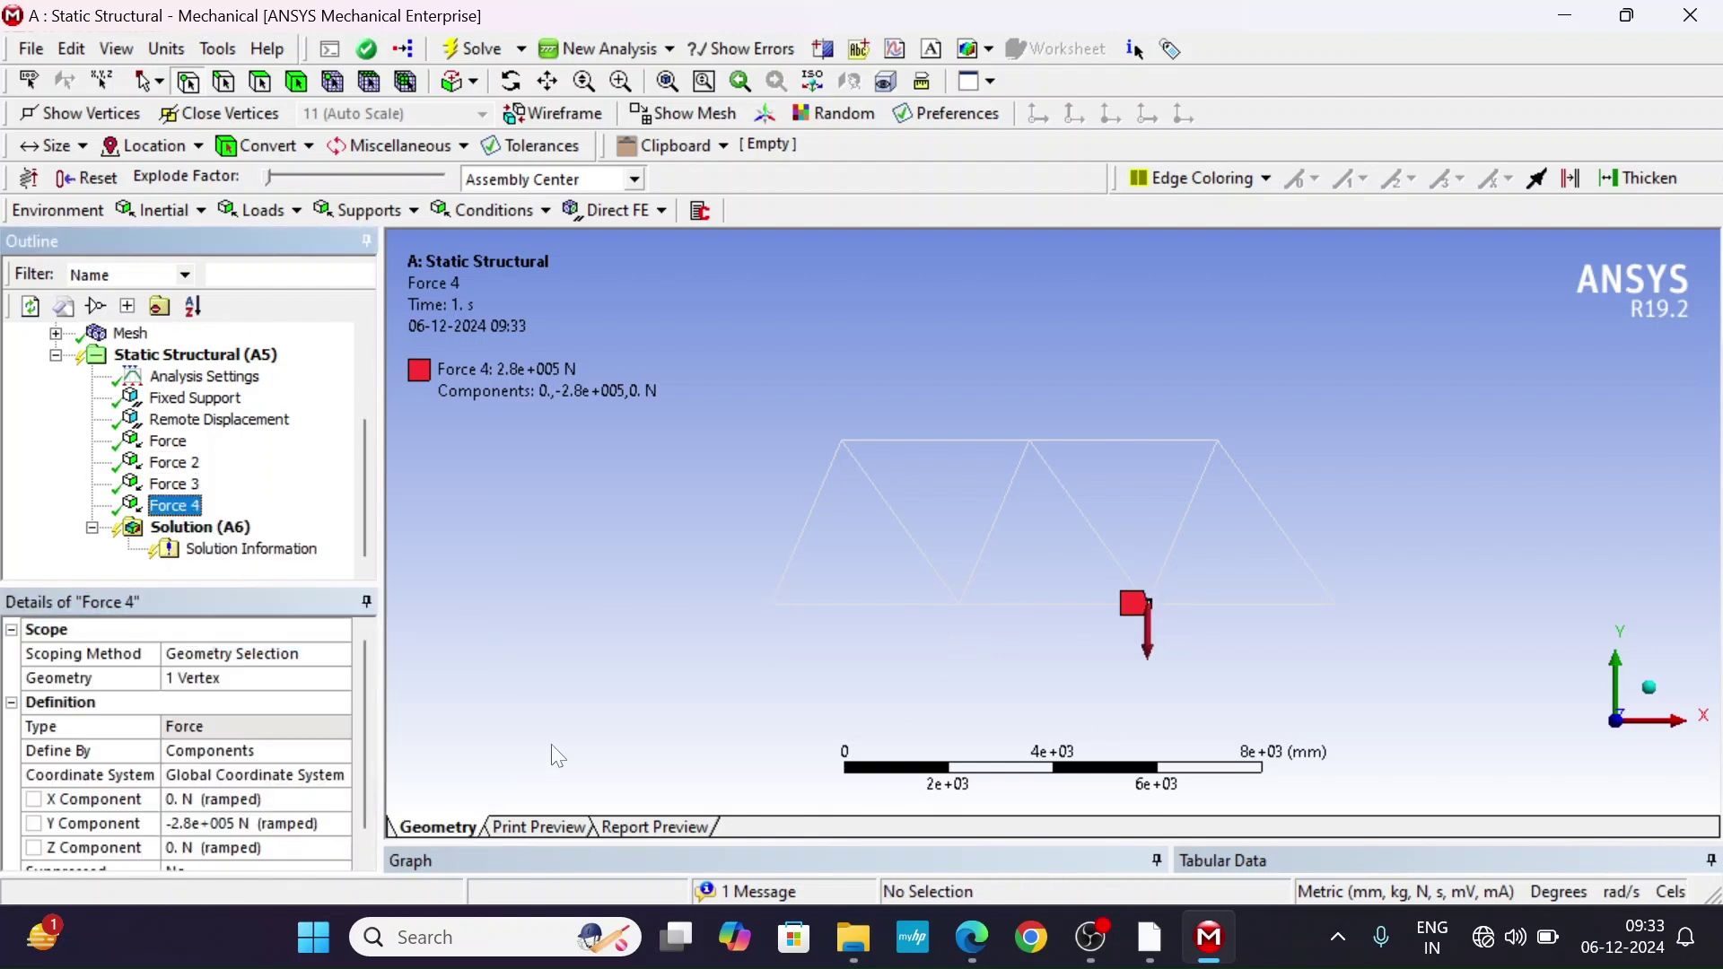
pyautogui.click(1317, 600)
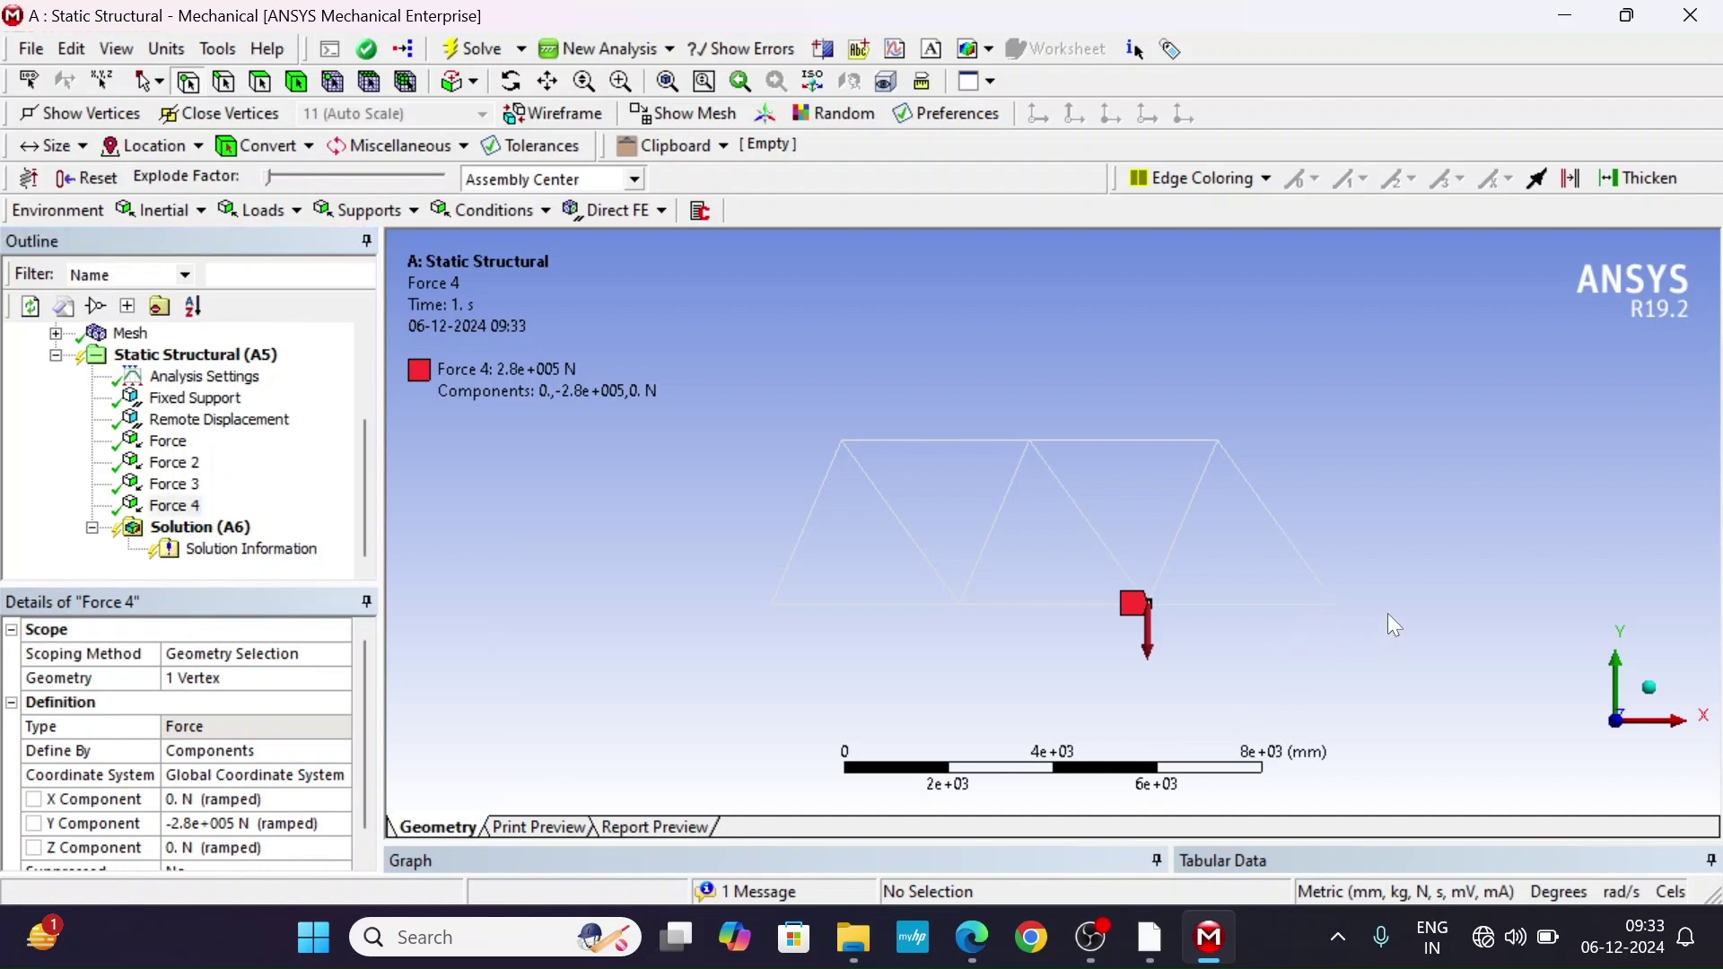
pyautogui.click(1332, 604)
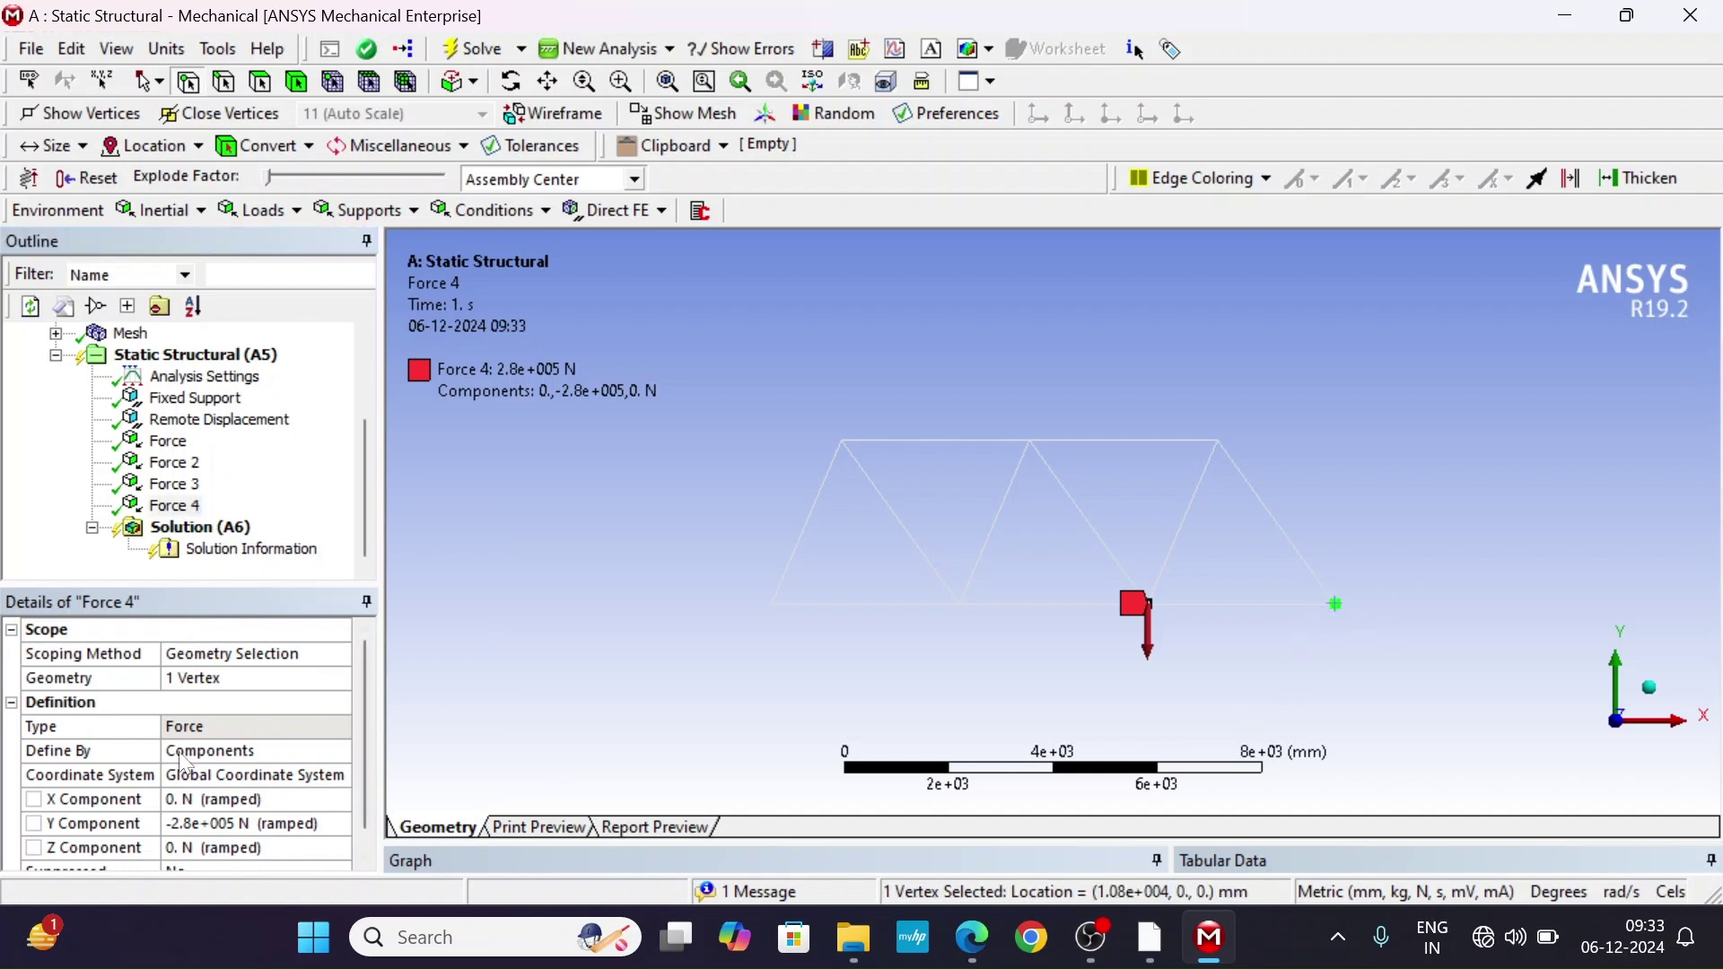
pyautogui.click(185, 684)
pyautogui.click(188, 678)
# Check the right-support load in the problem PDF and set Force 4's Y component to -360000 N.
pyautogui.click(226, 833)
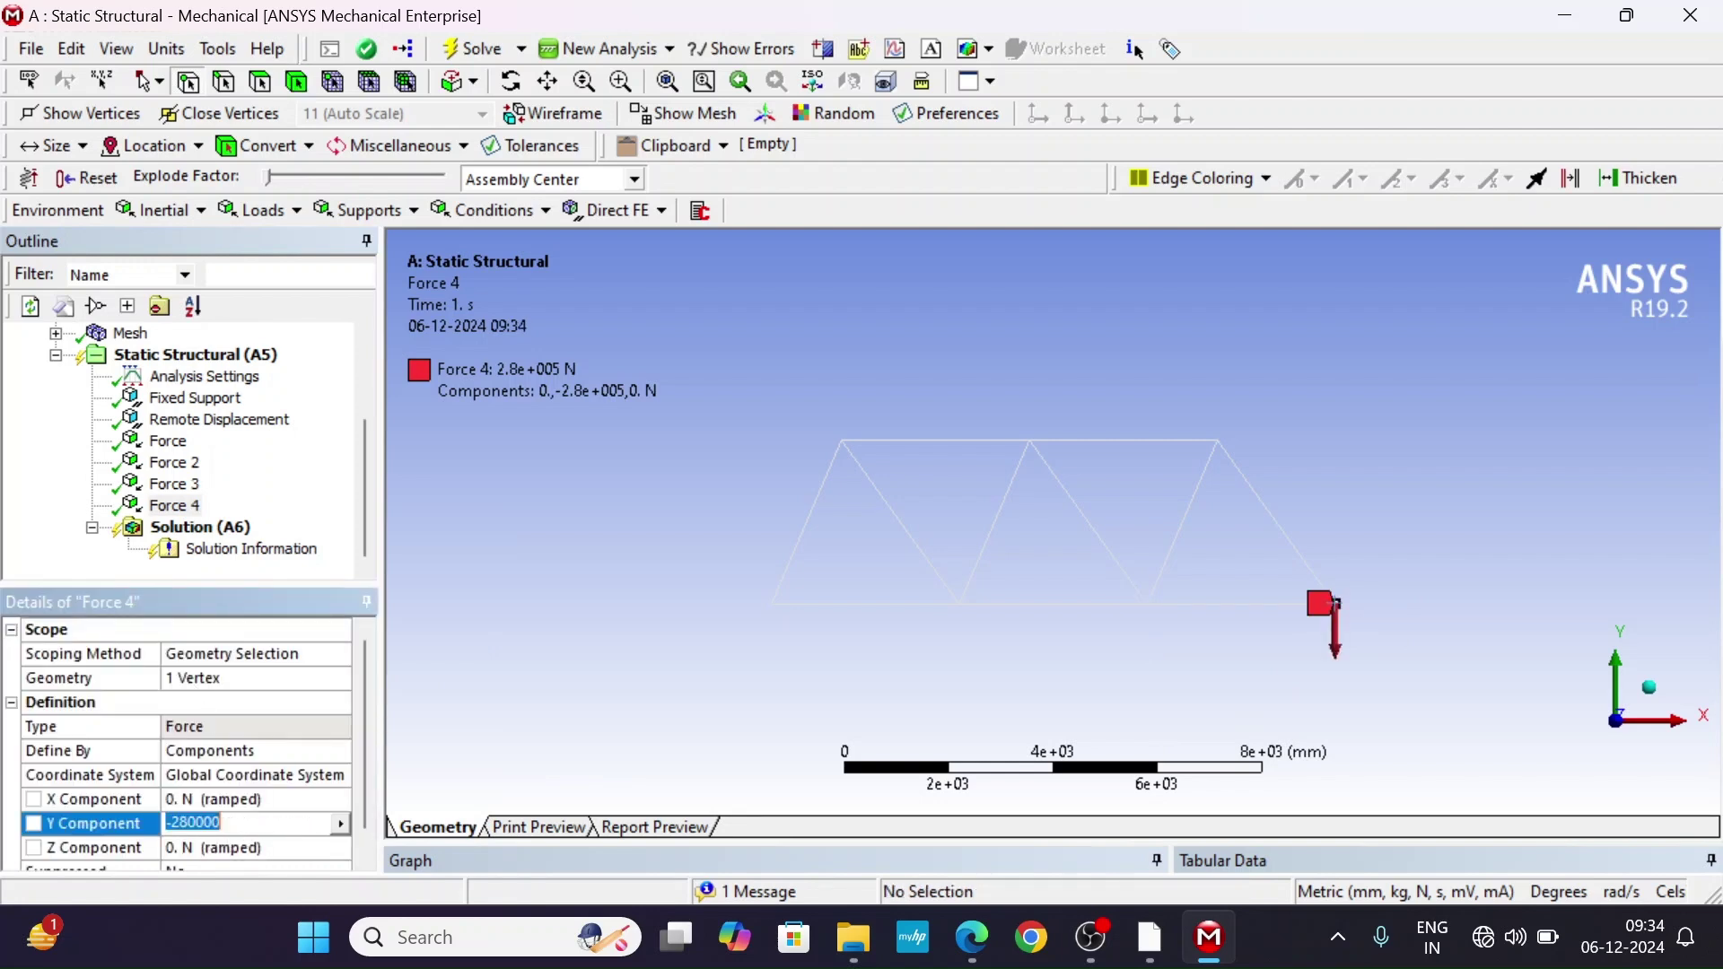
pyautogui.write('-3')
pyautogui.click(972, 936)
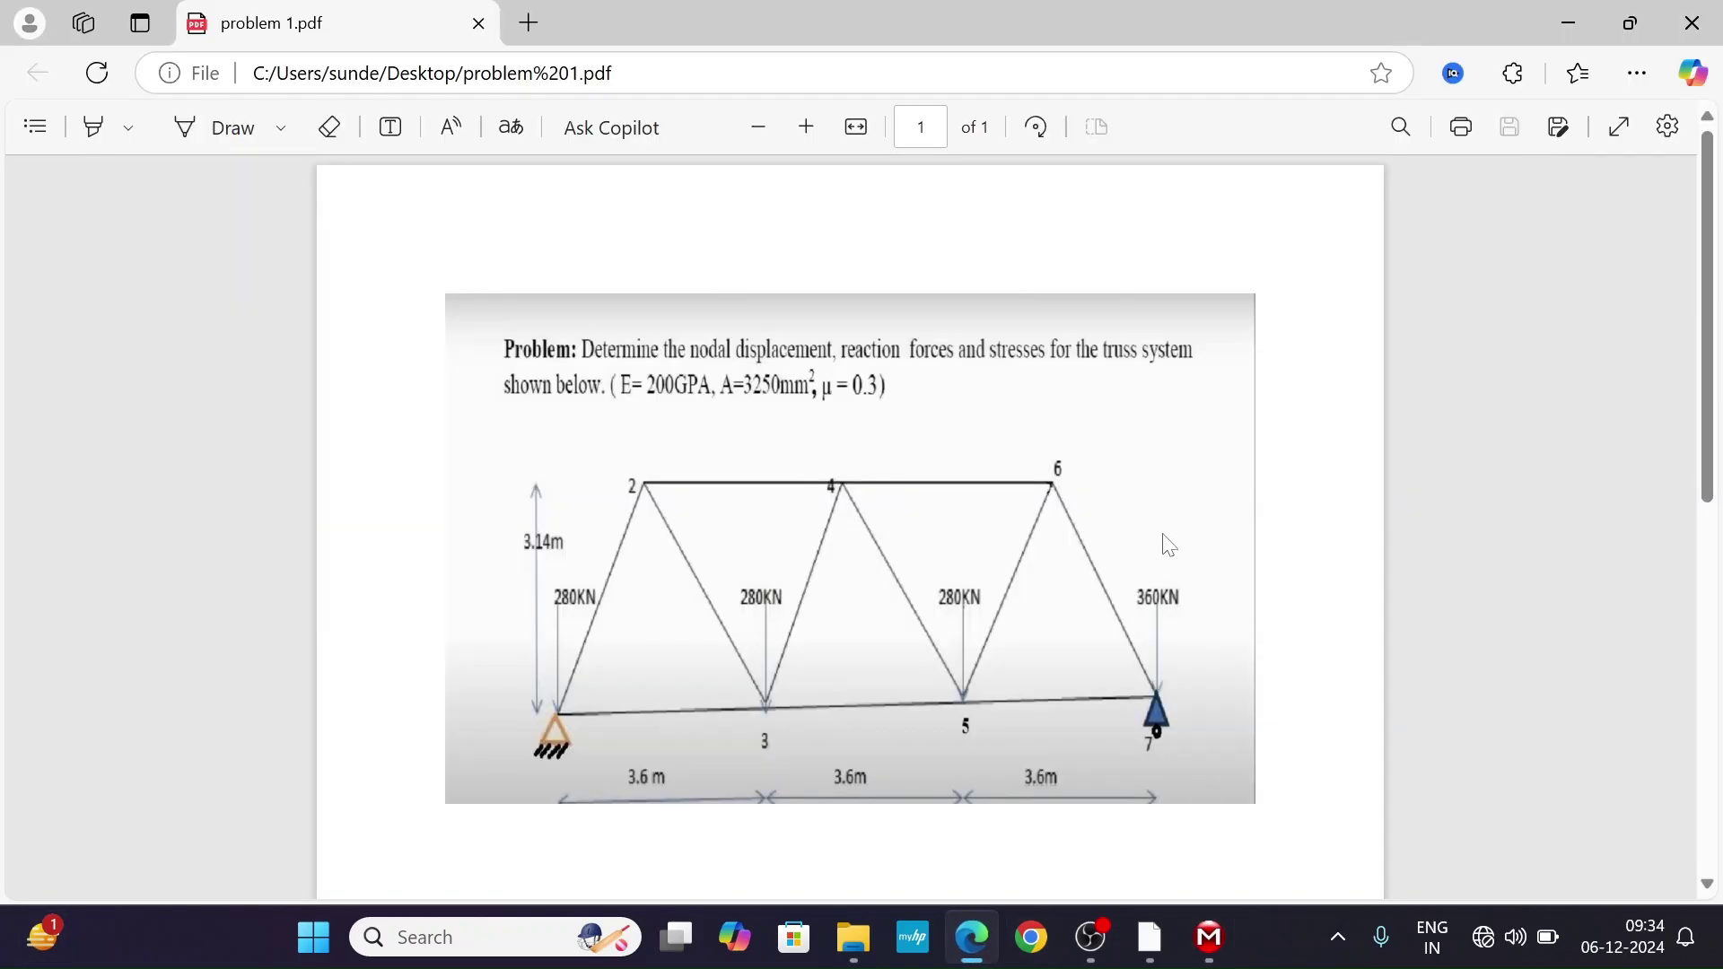
pyautogui.click(1209, 937)
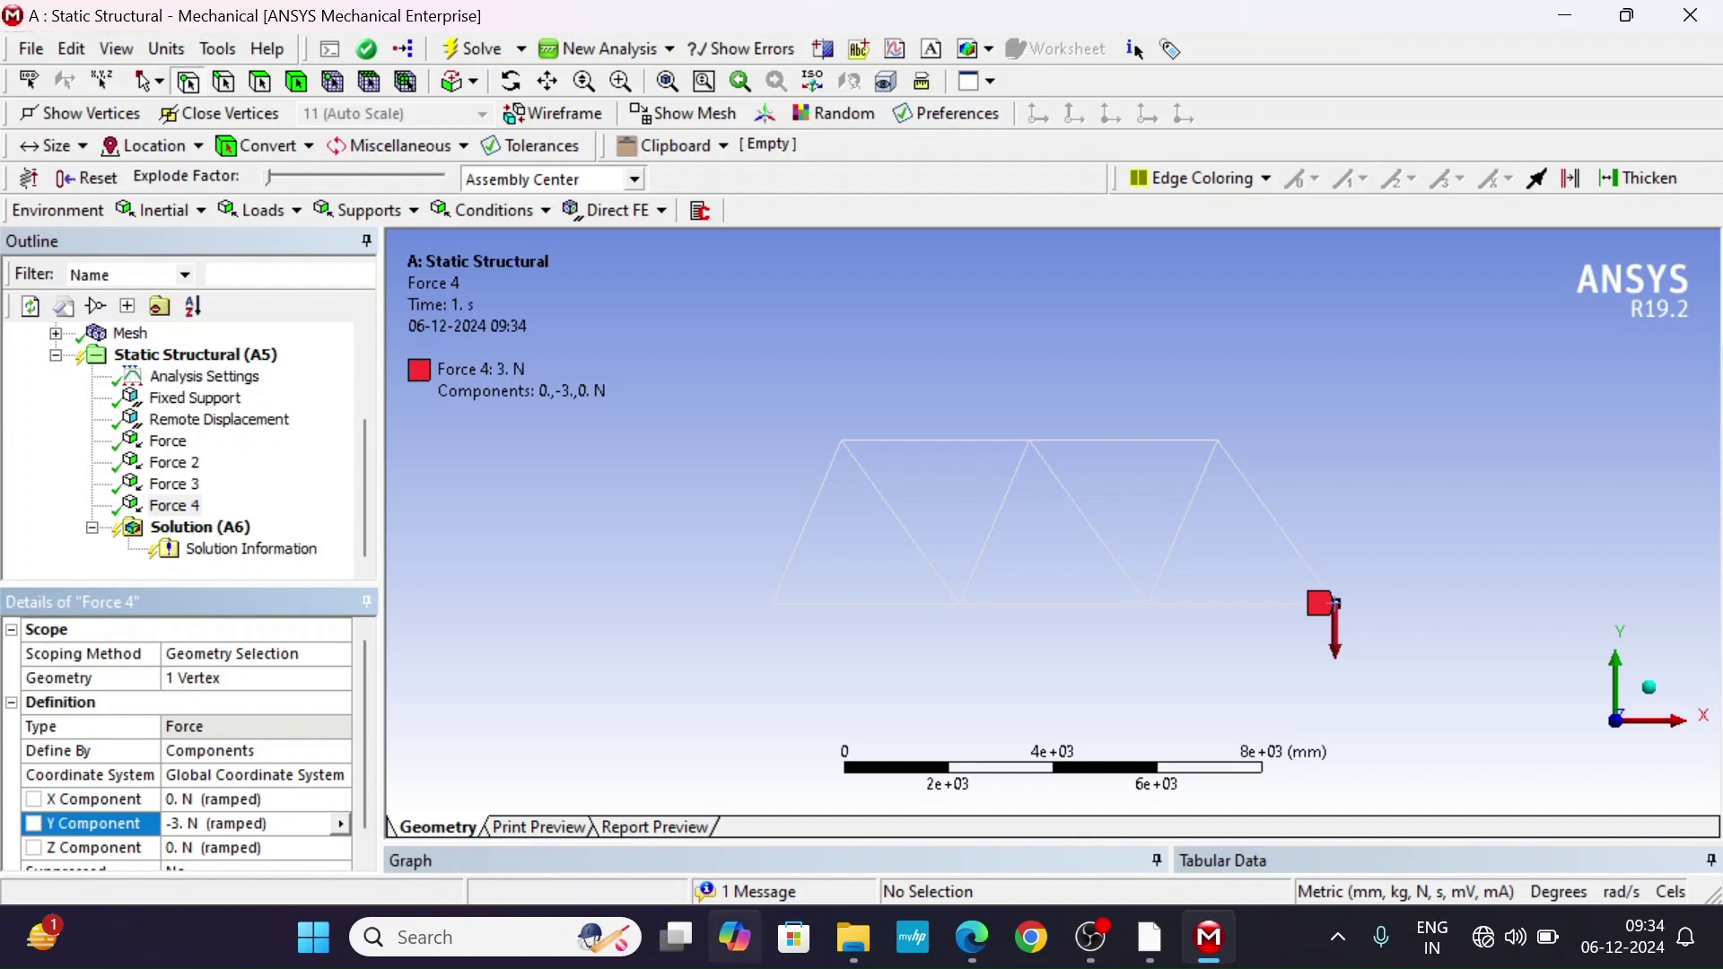
pyautogui.click(206, 823)
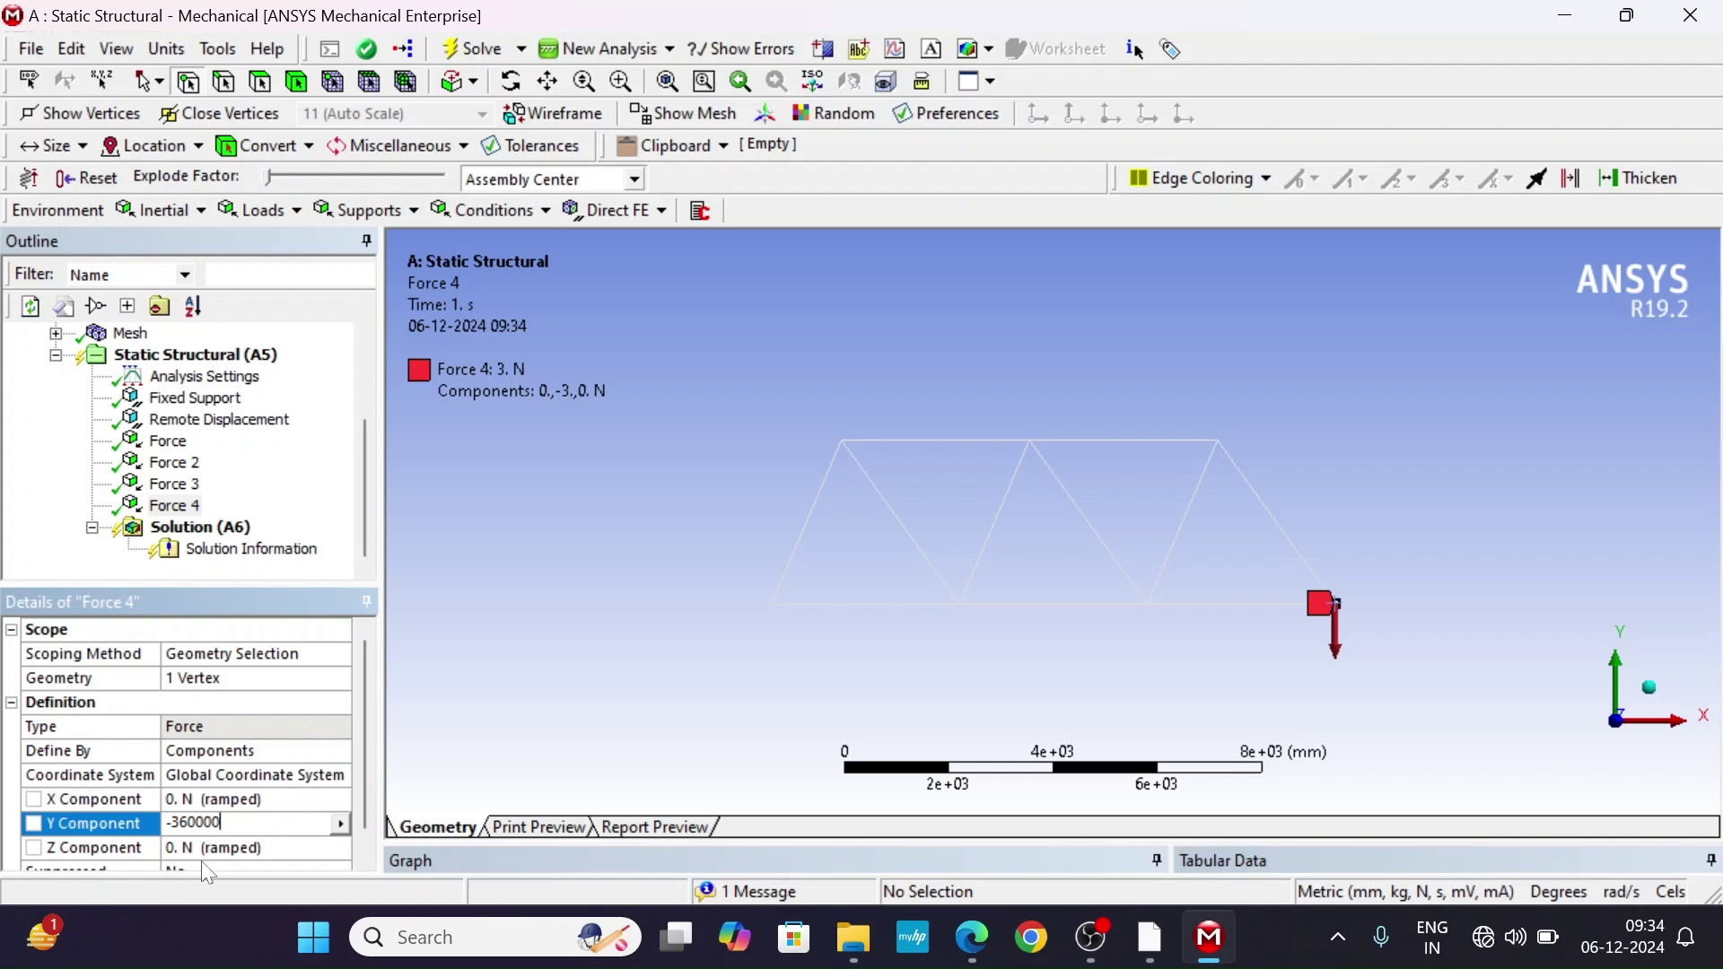
pyautogui.press('Return')
# Add a Total Deformation result for all bodies to the solution.
pyautogui.click(193, 529)
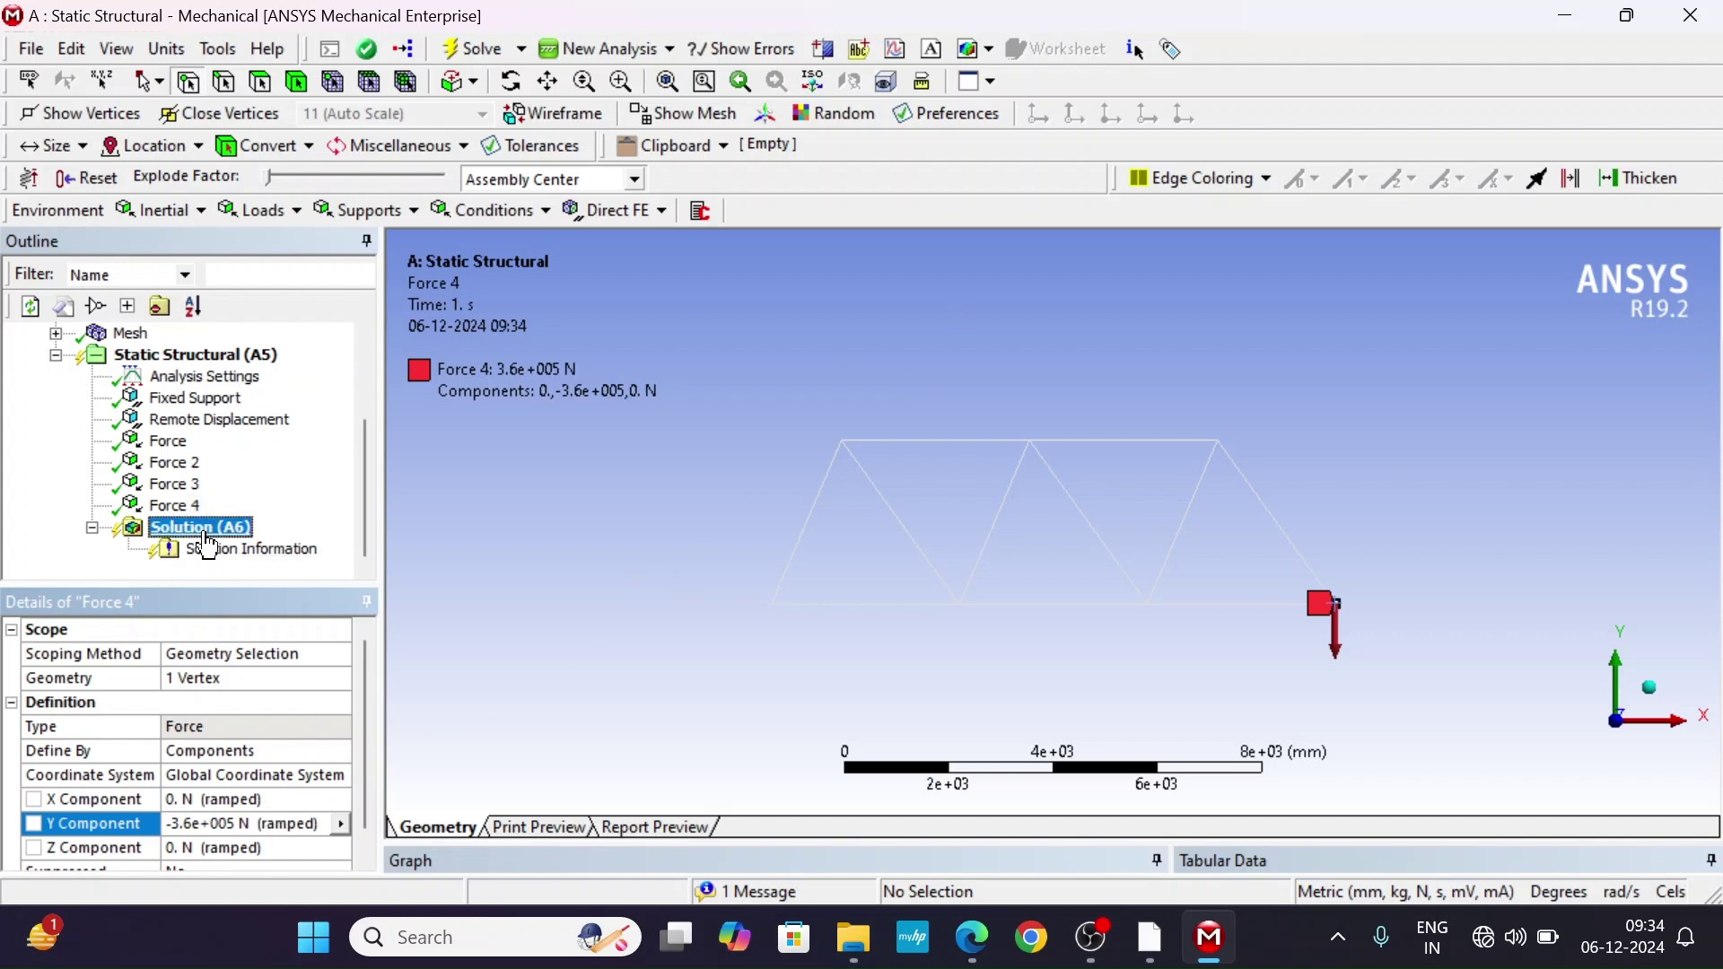
pyautogui.rightClick(203, 530)
pyautogui.click(624, 457)
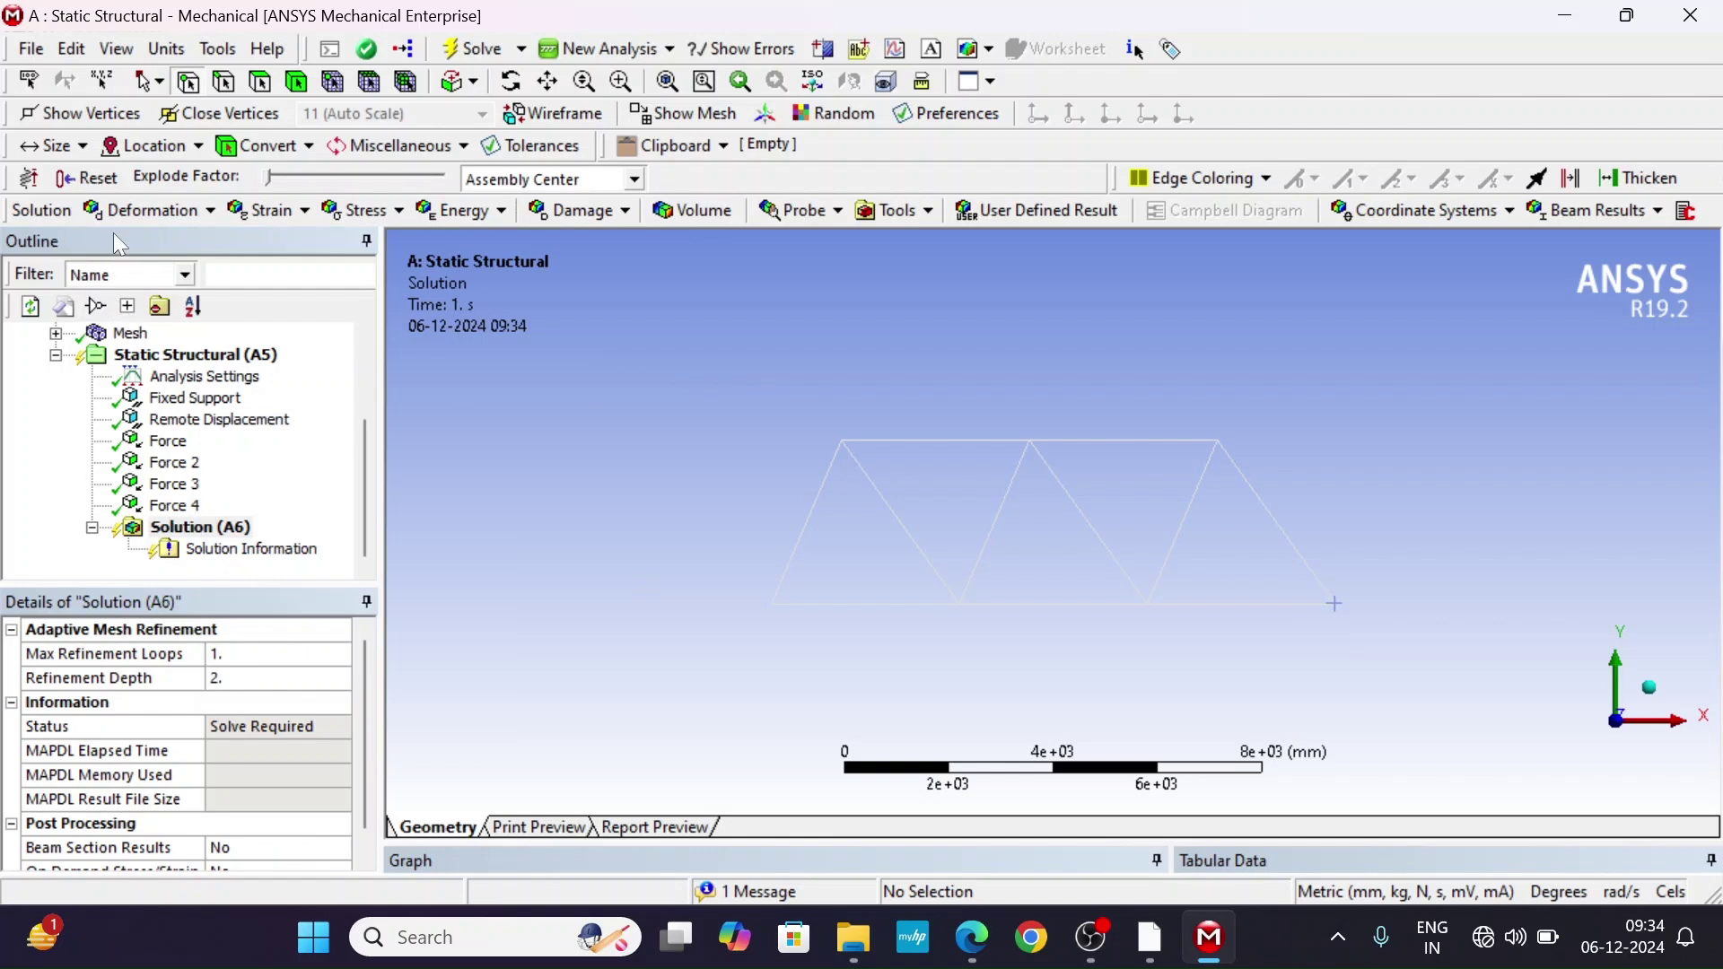
pyautogui.click(177, 212)
pyautogui.click(194, 242)
pyautogui.click(363, 211)
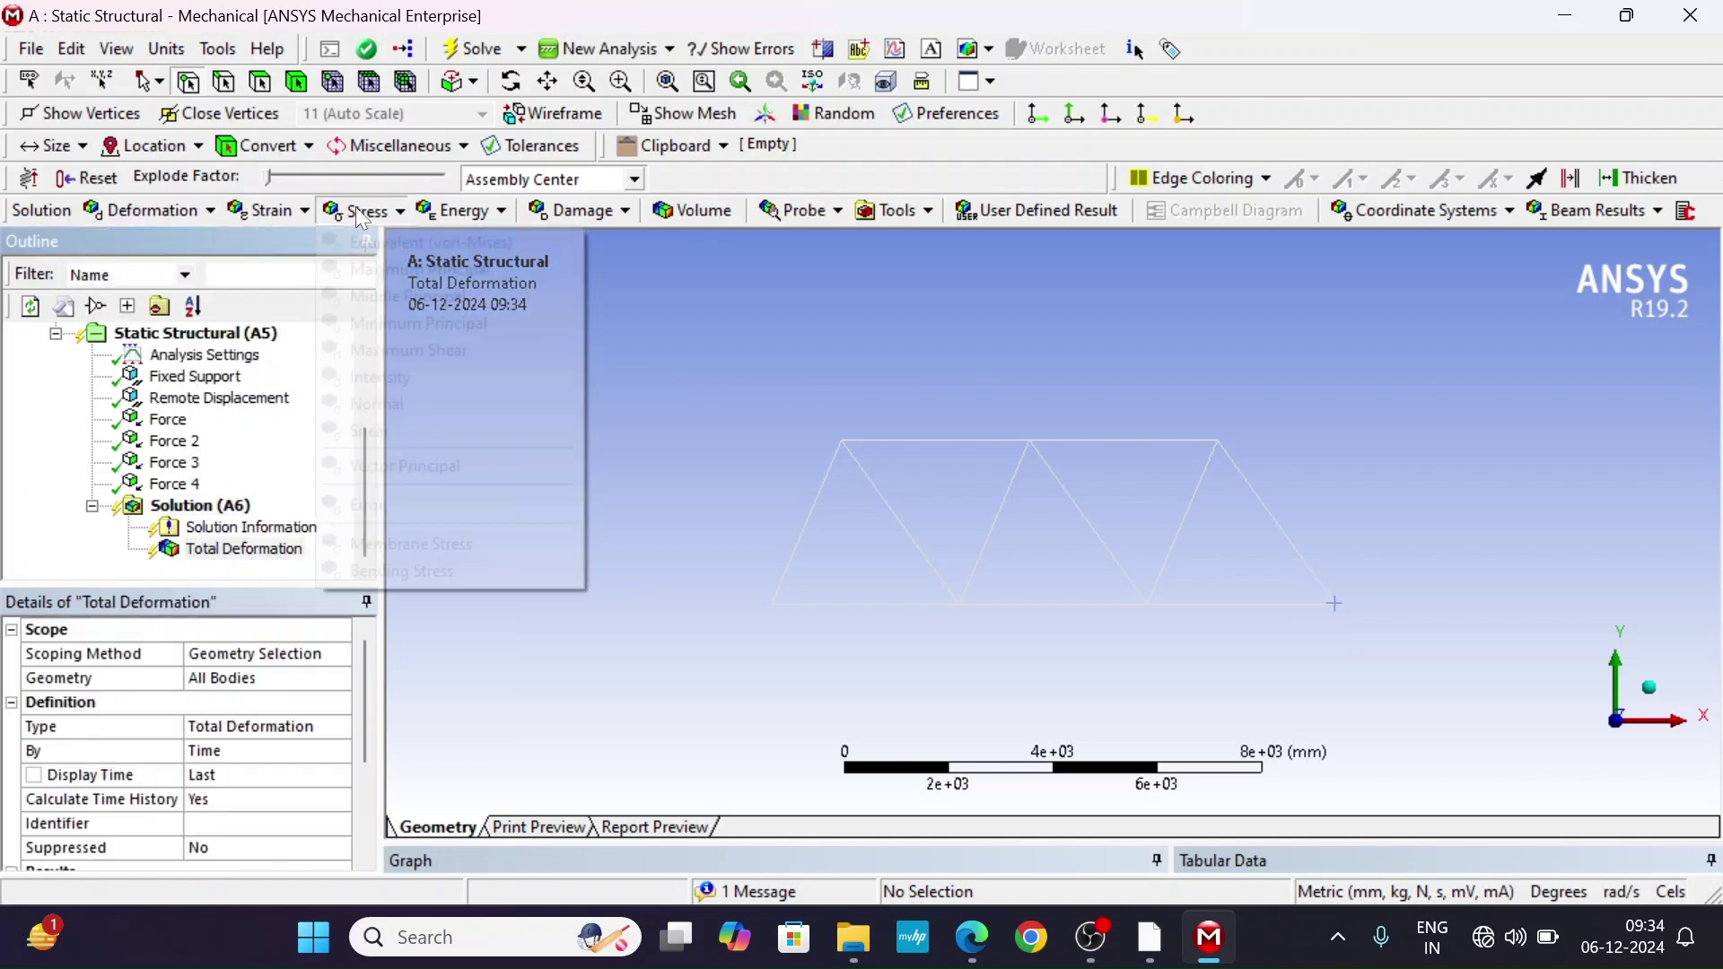
pyautogui.click(285, 212)
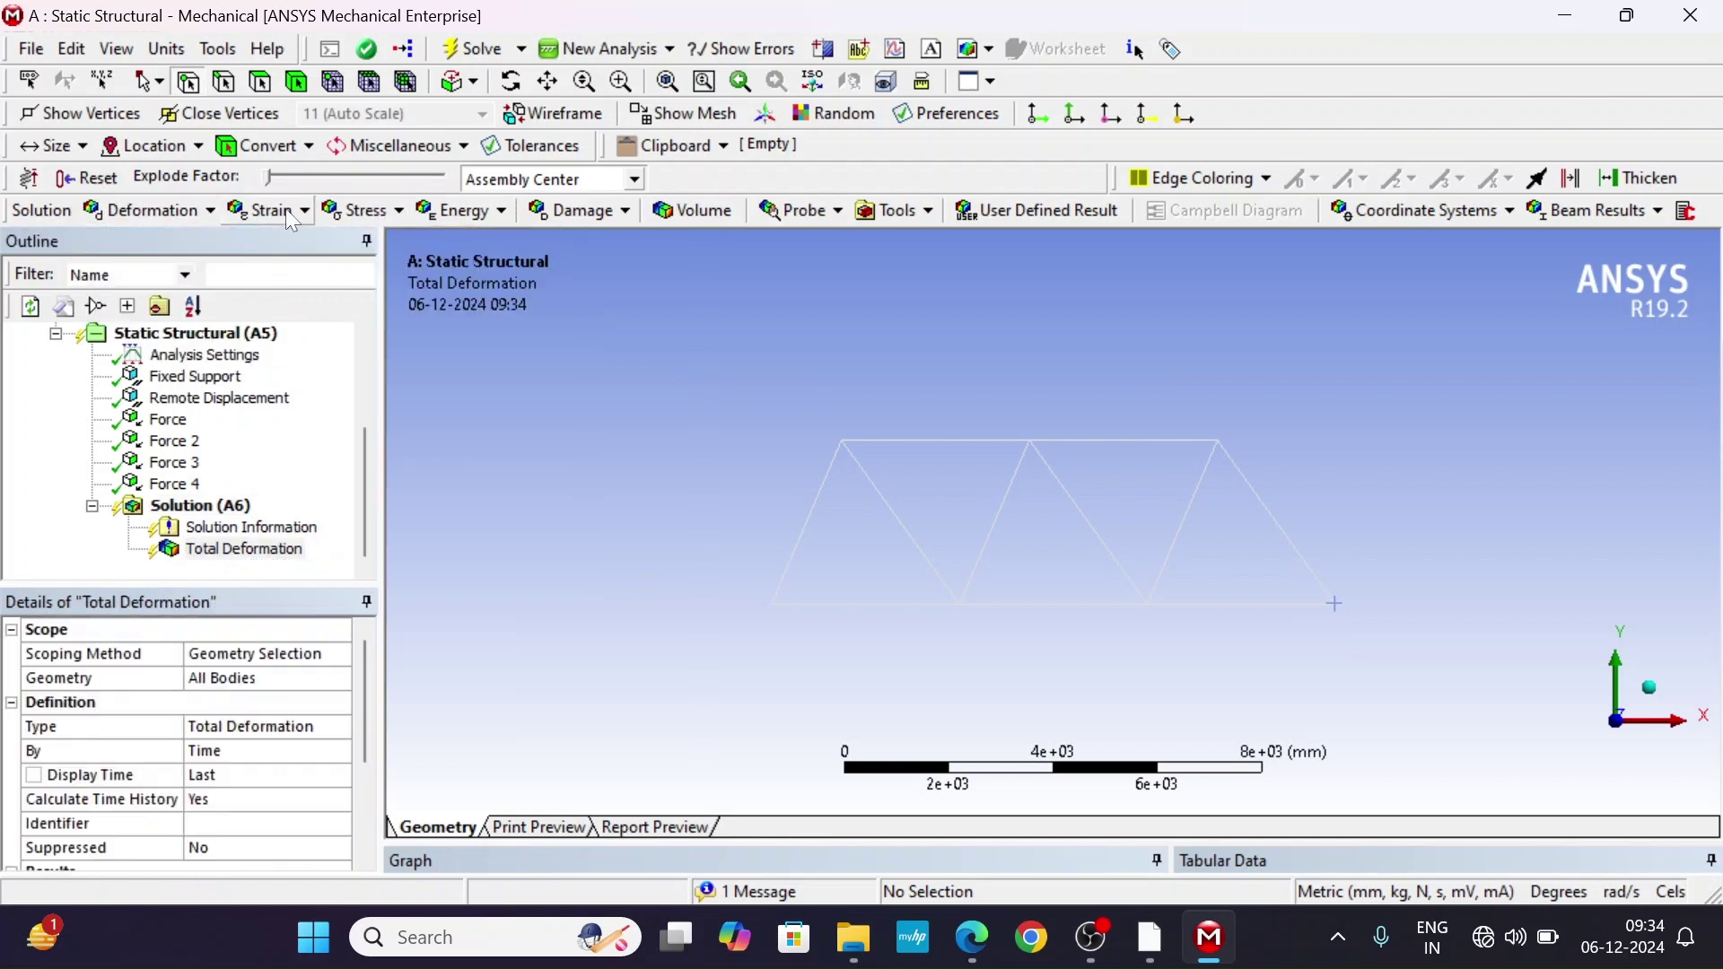
pyautogui.click(285, 212)
# Solve the static structural analysis and display the Total Deformation result on the truss.
pyautogui.click(166, 506)
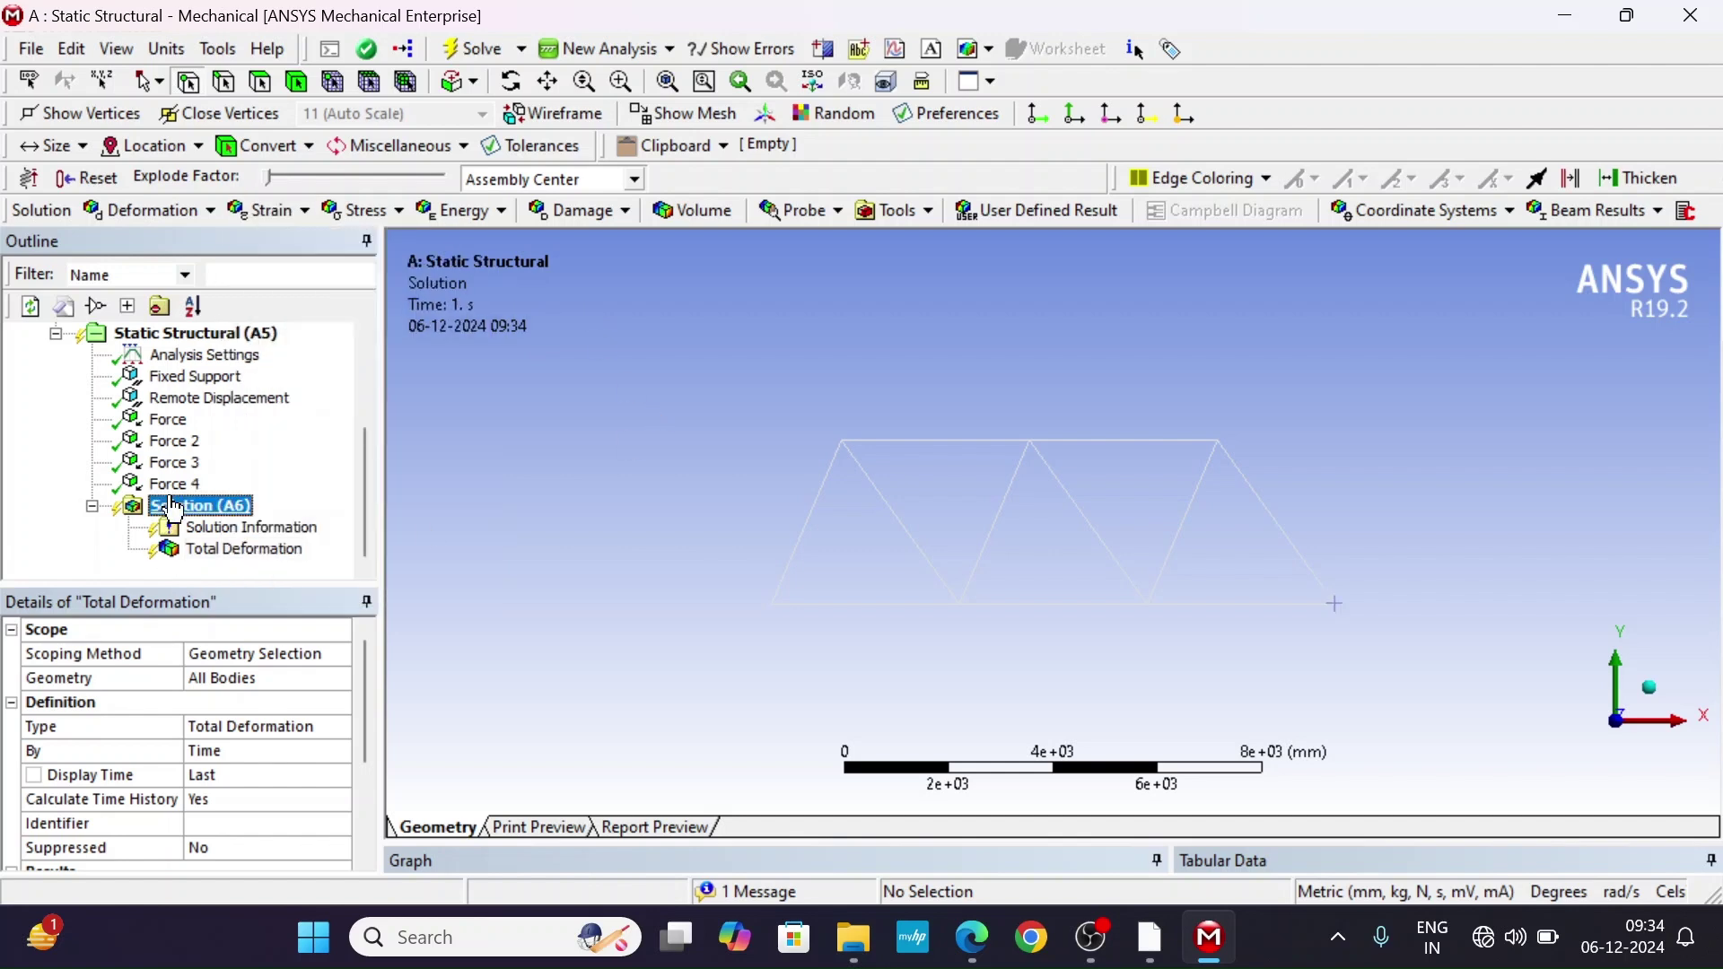
pyautogui.rightClick(173, 505)
pyautogui.moveTo(278, 513)
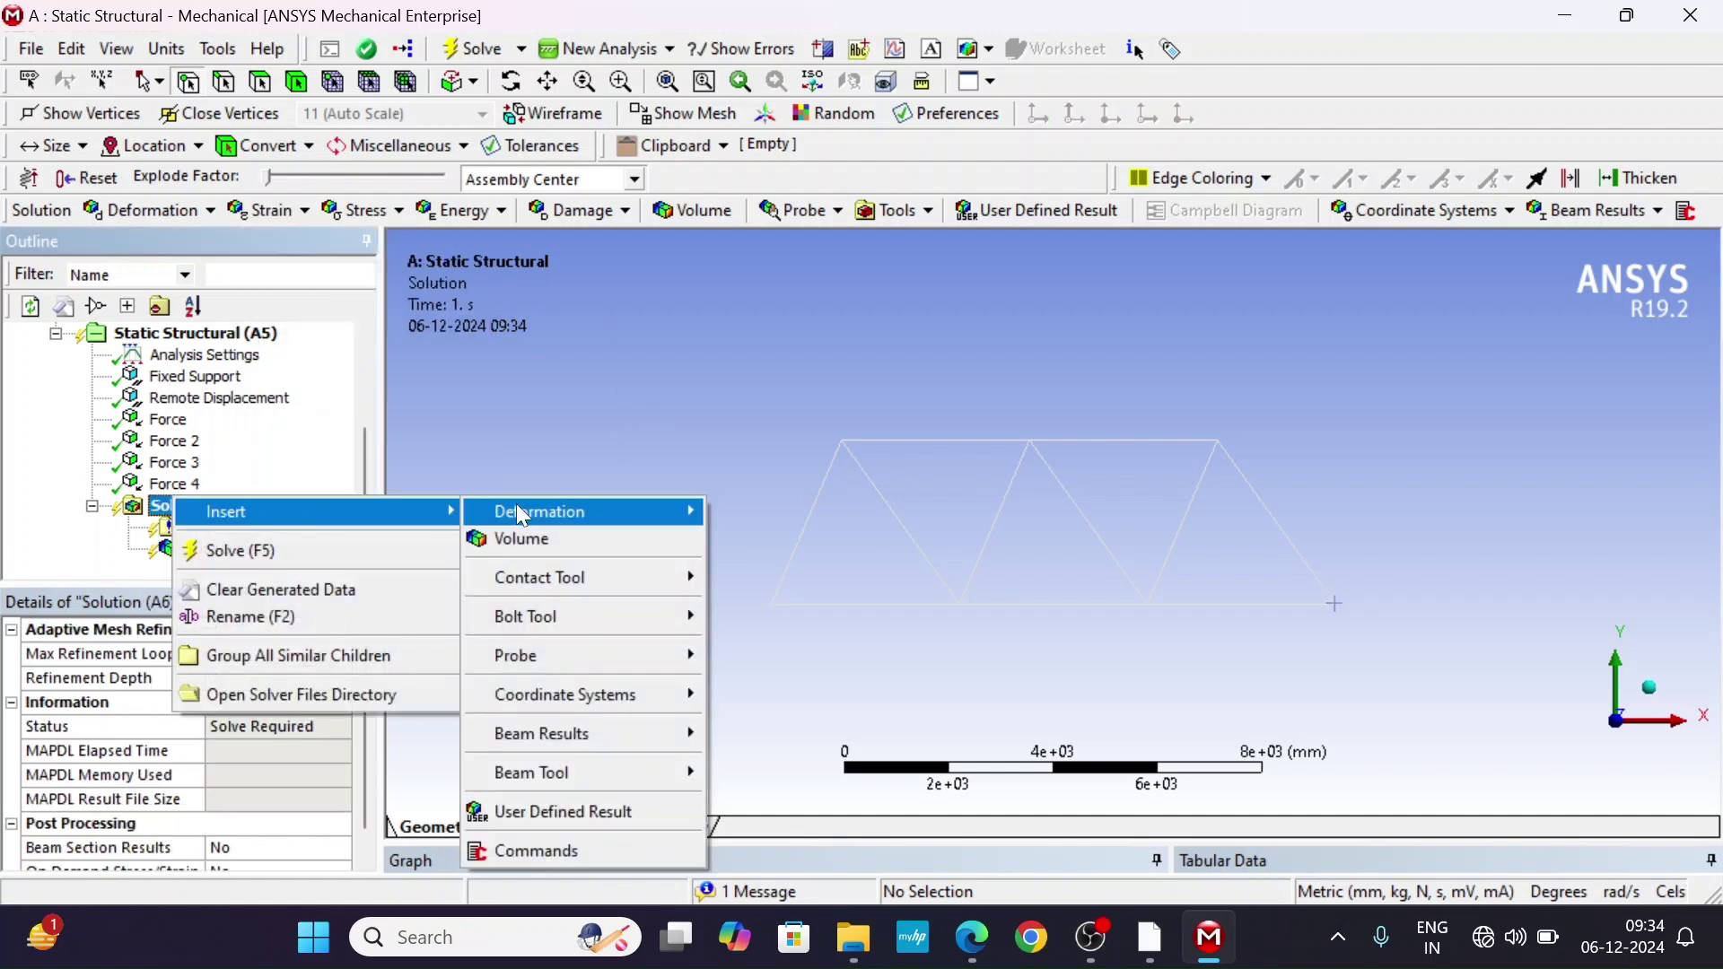
pyautogui.moveTo(519, 507)
pyautogui.click(750, 512)
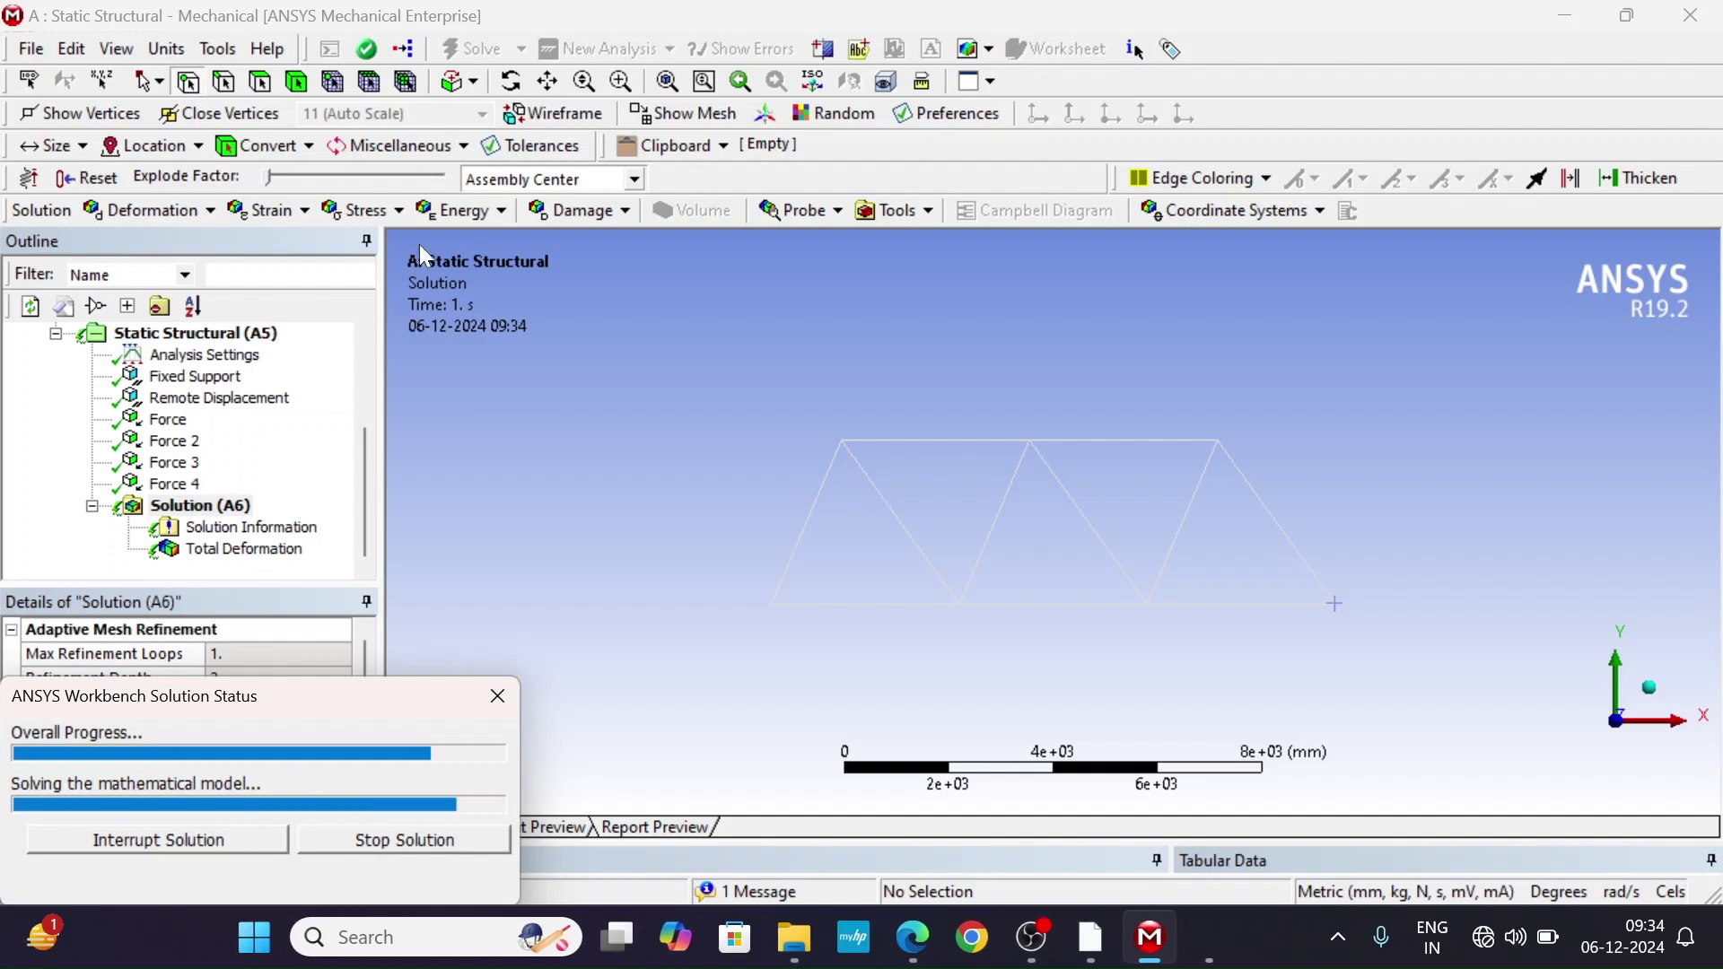
pyautogui.scroll(3, 800, 515)
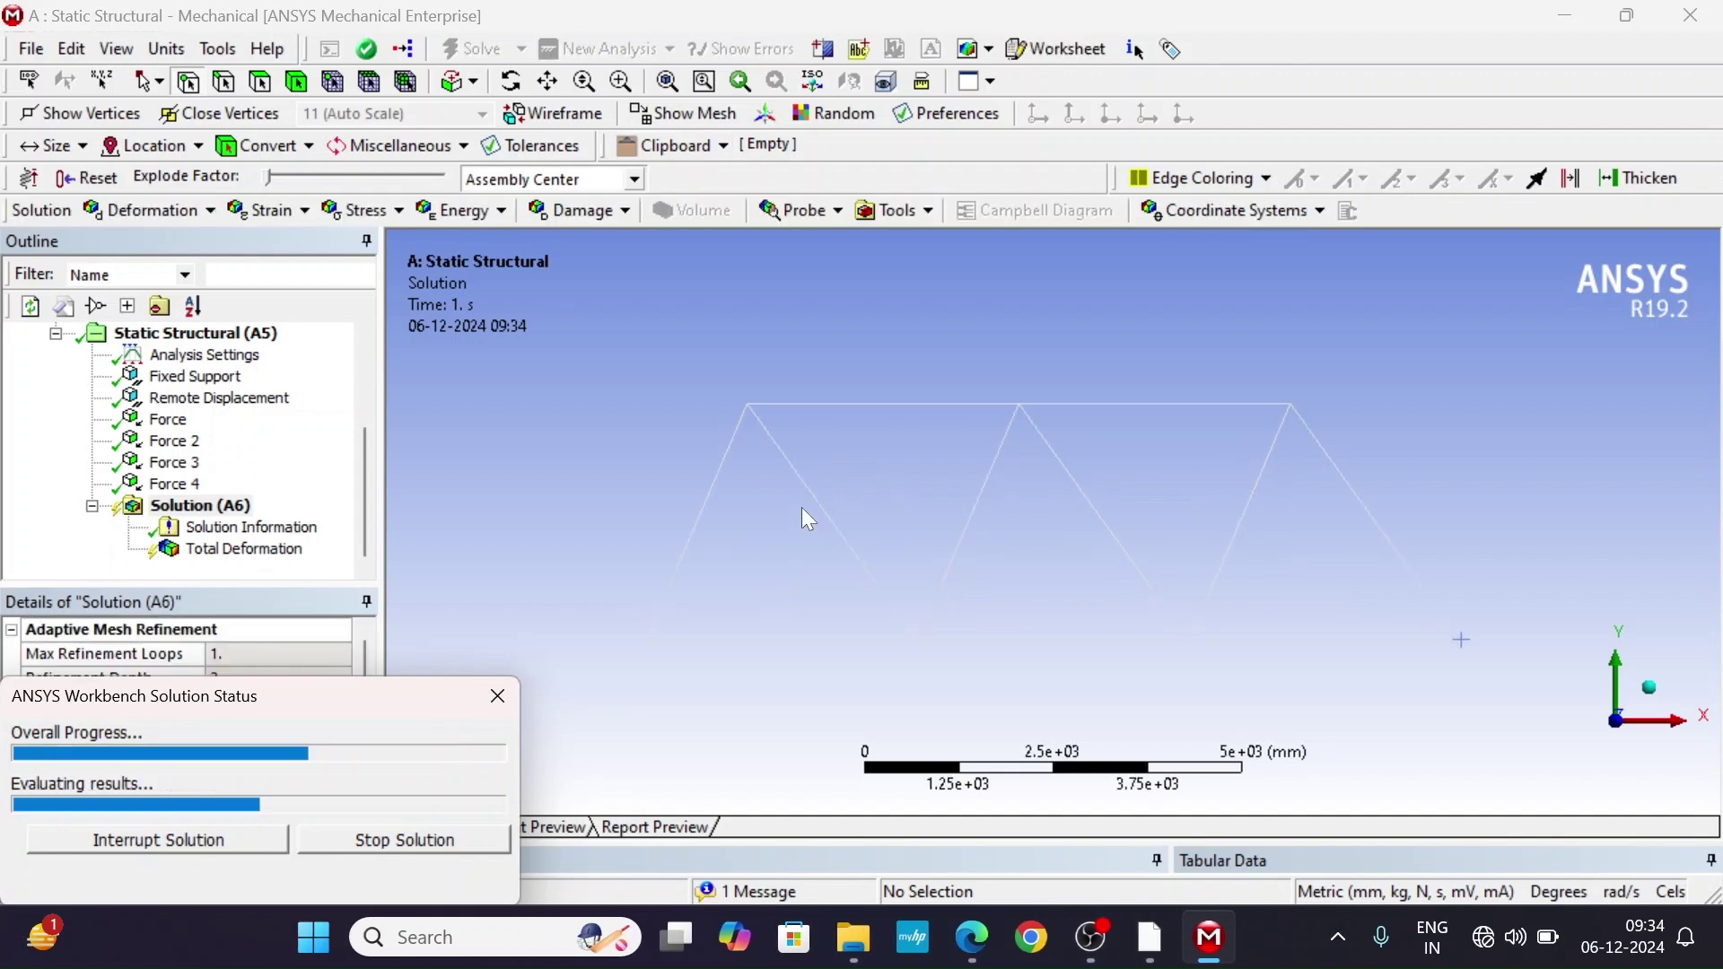
pyautogui.click(248, 550)
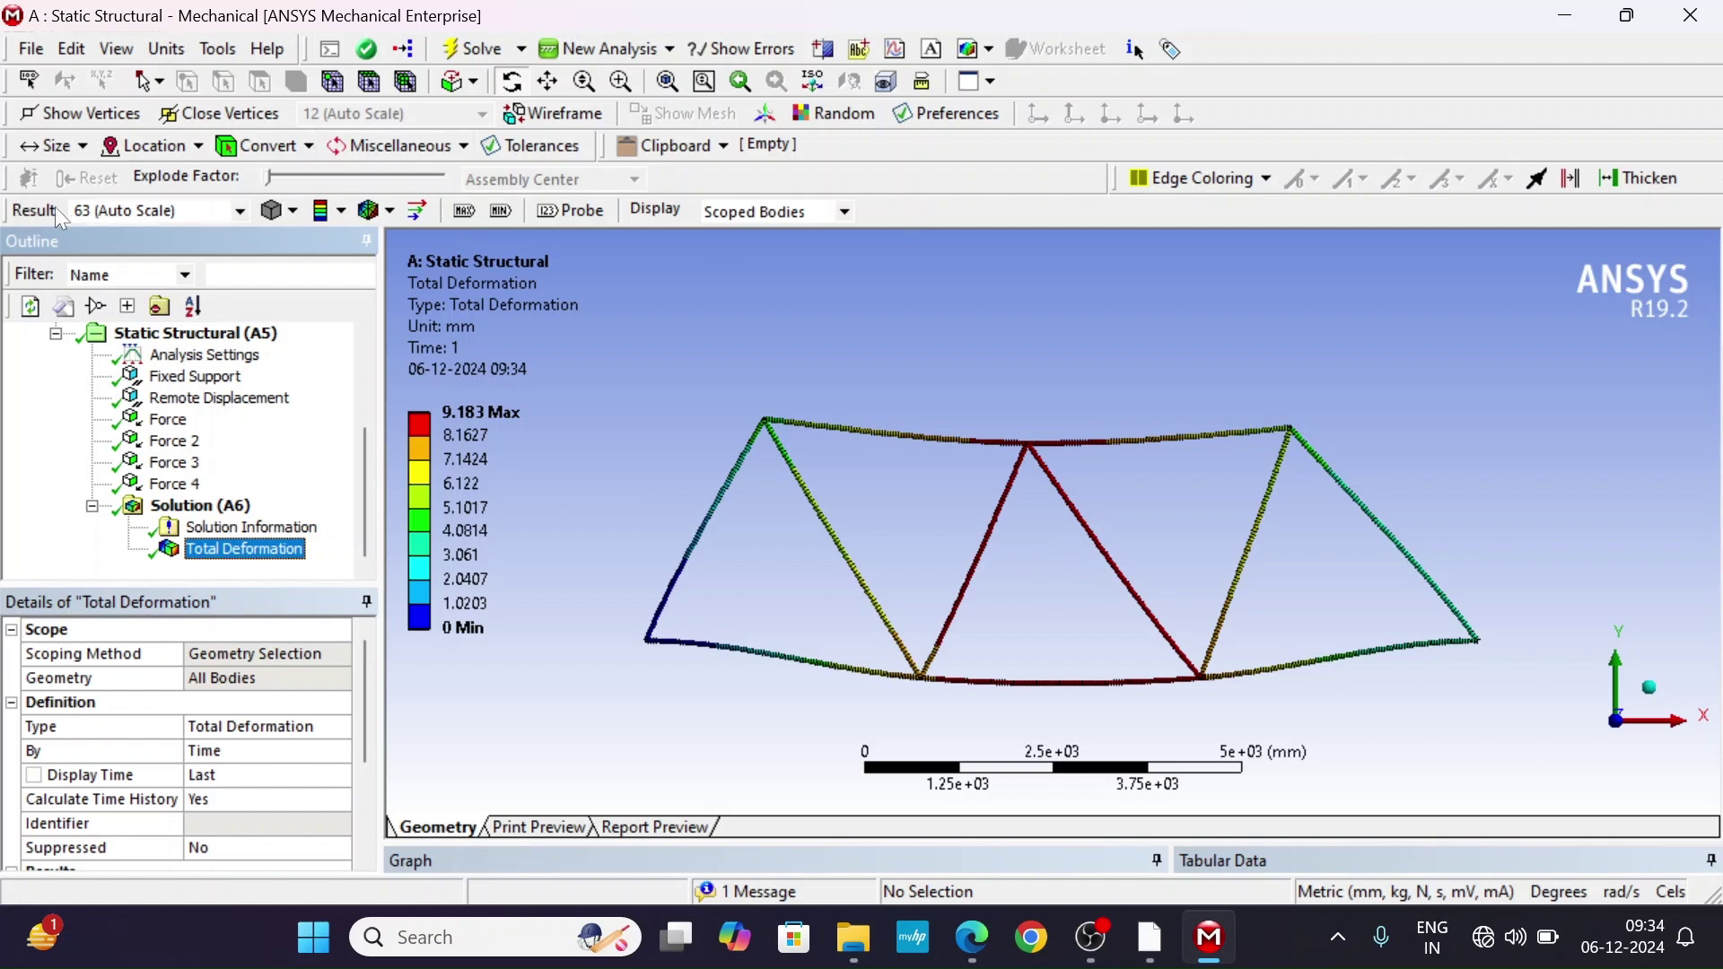
# Set the deformation display scale to 1.0 (True Scale) and inspect the truss's middle panel.
pyautogui.click(240, 210)
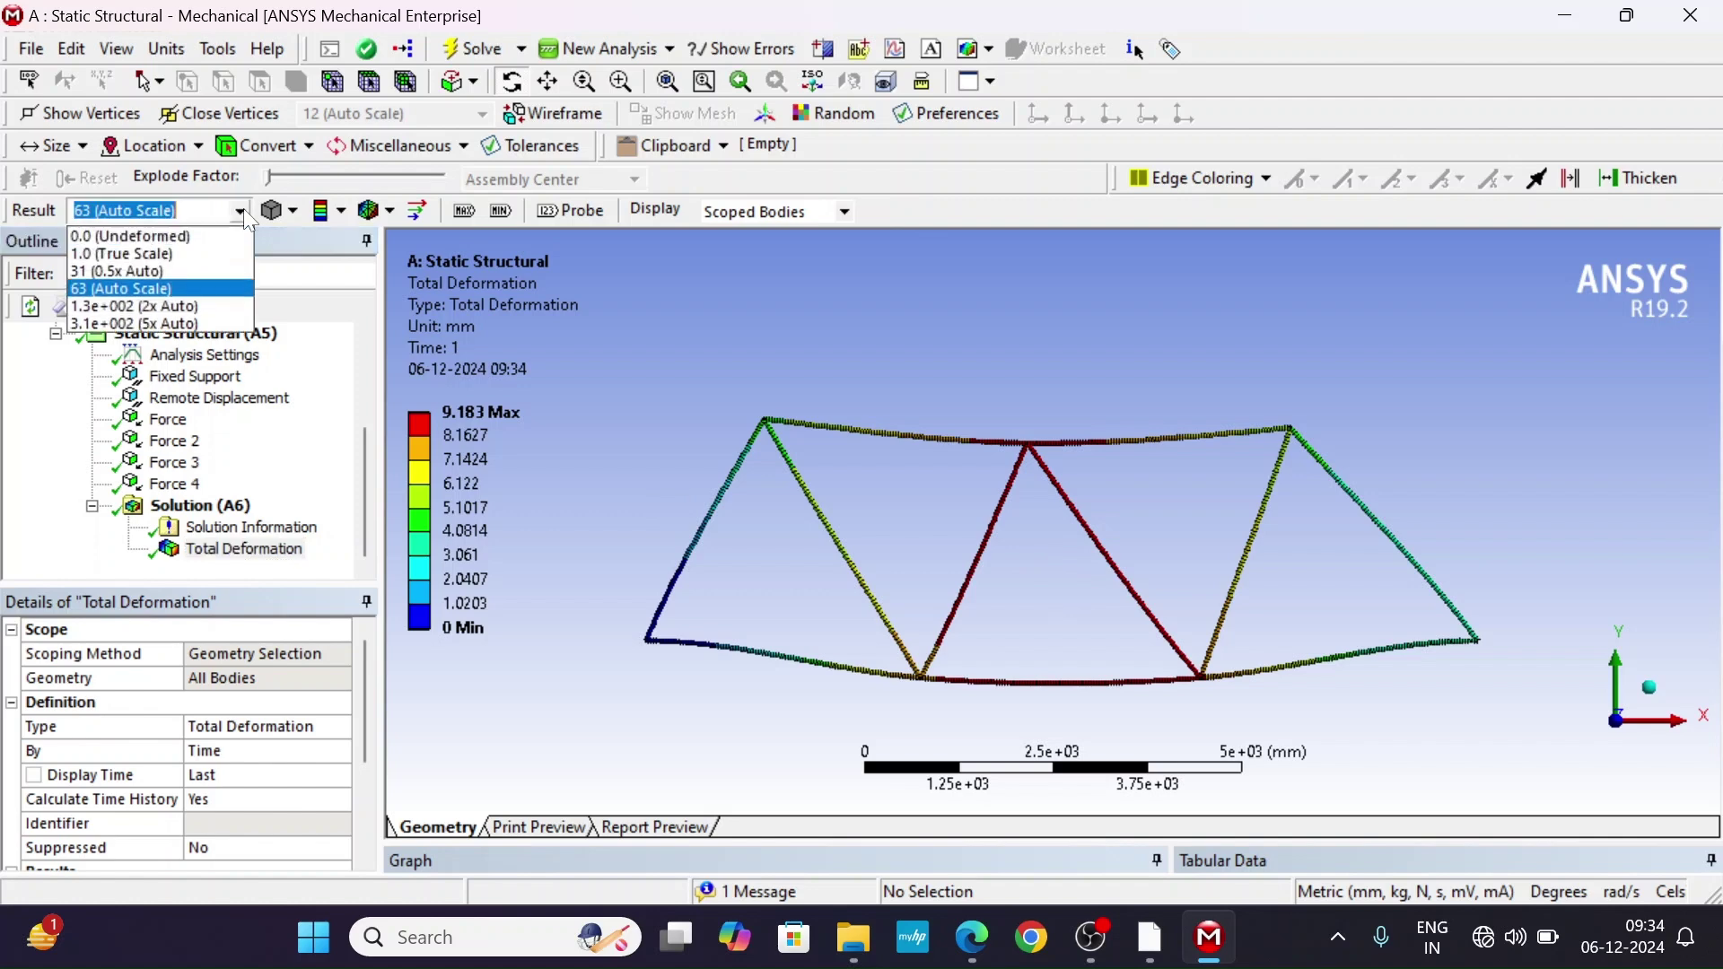
pyautogui.click(213, 255)
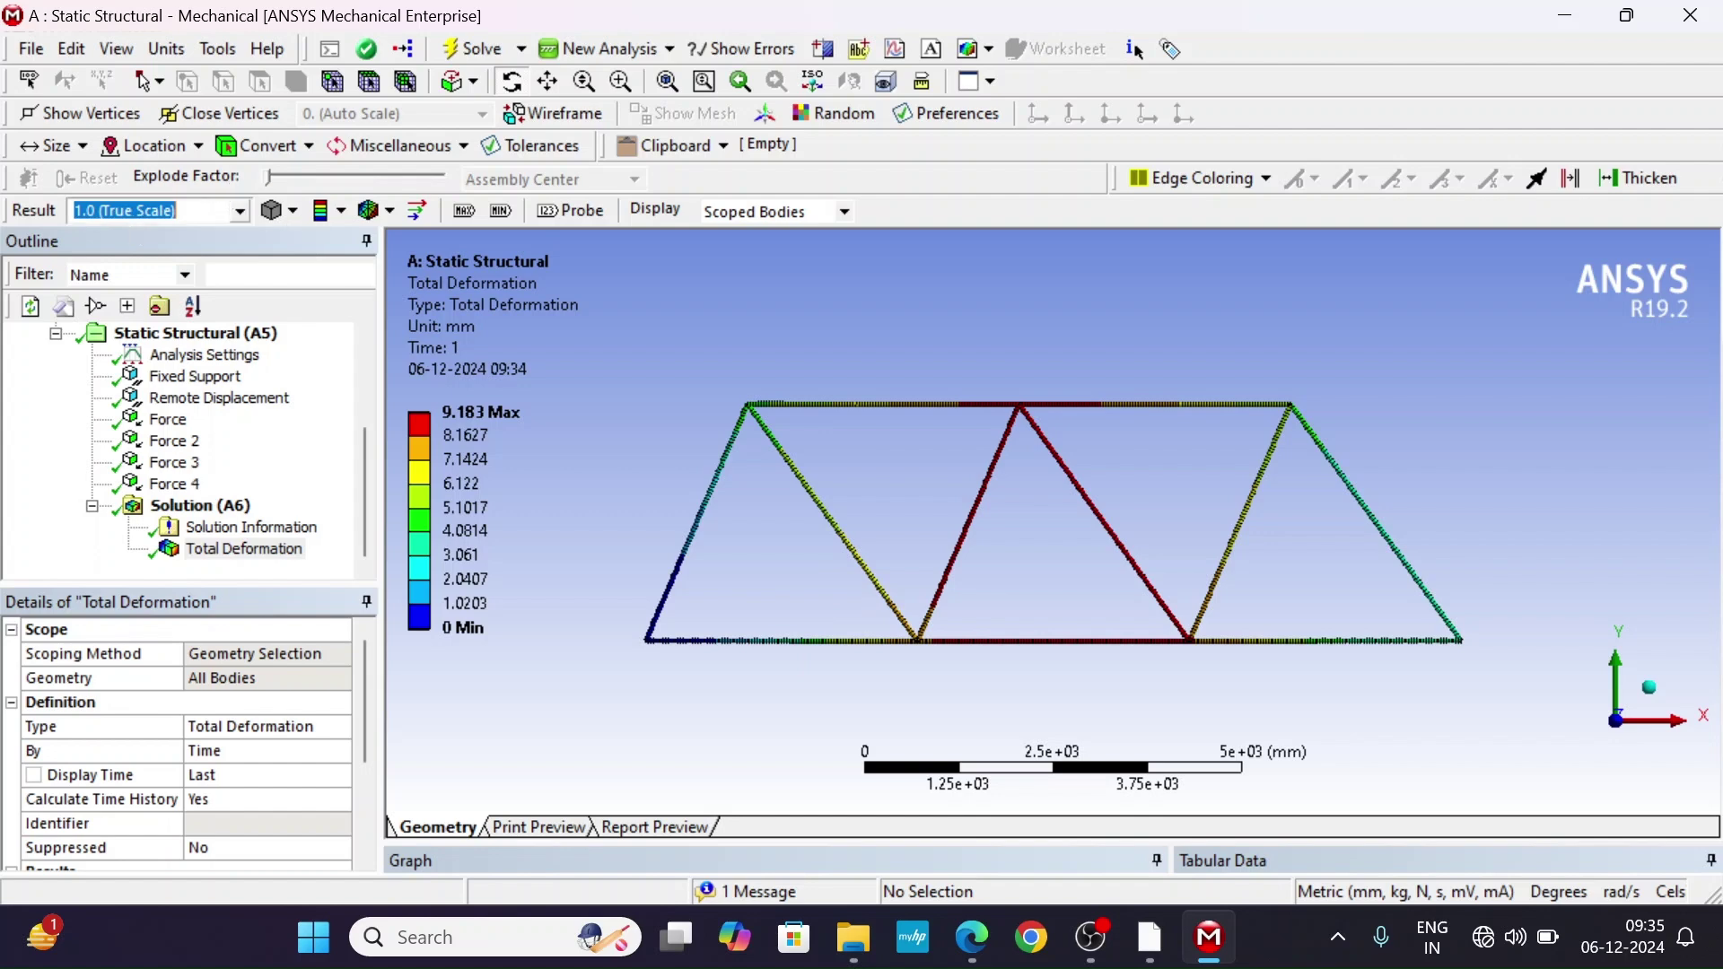
pyautogui.click(489, 414)
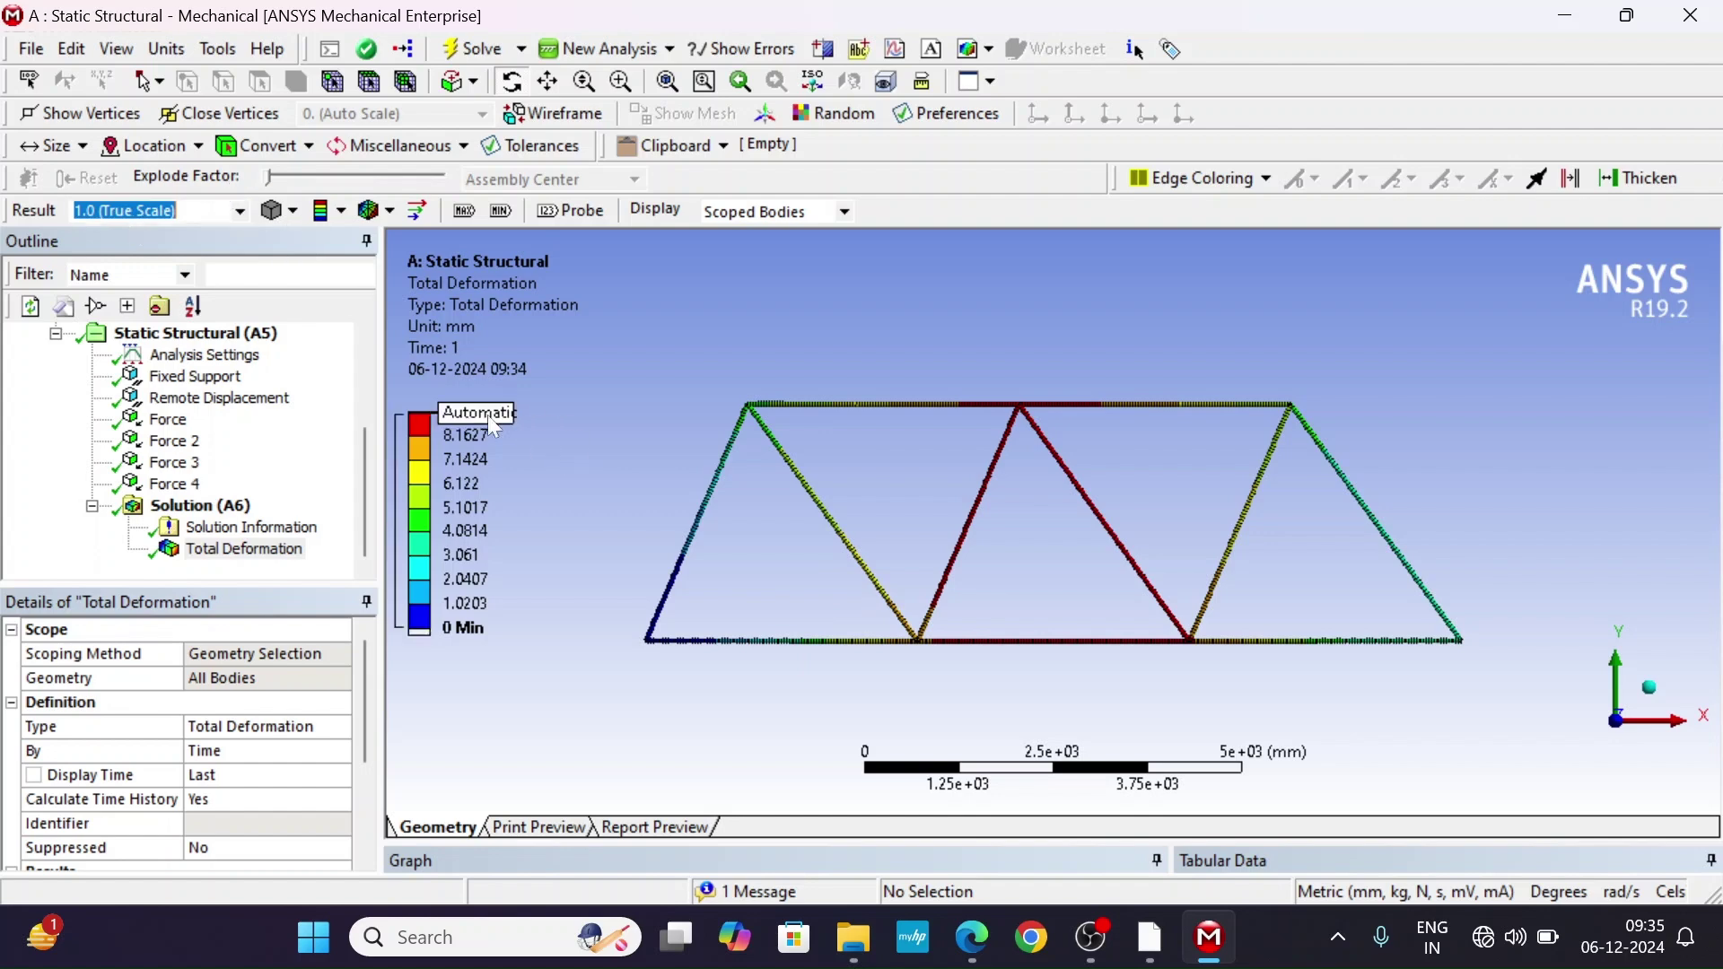
pyautogui.press('Escape')
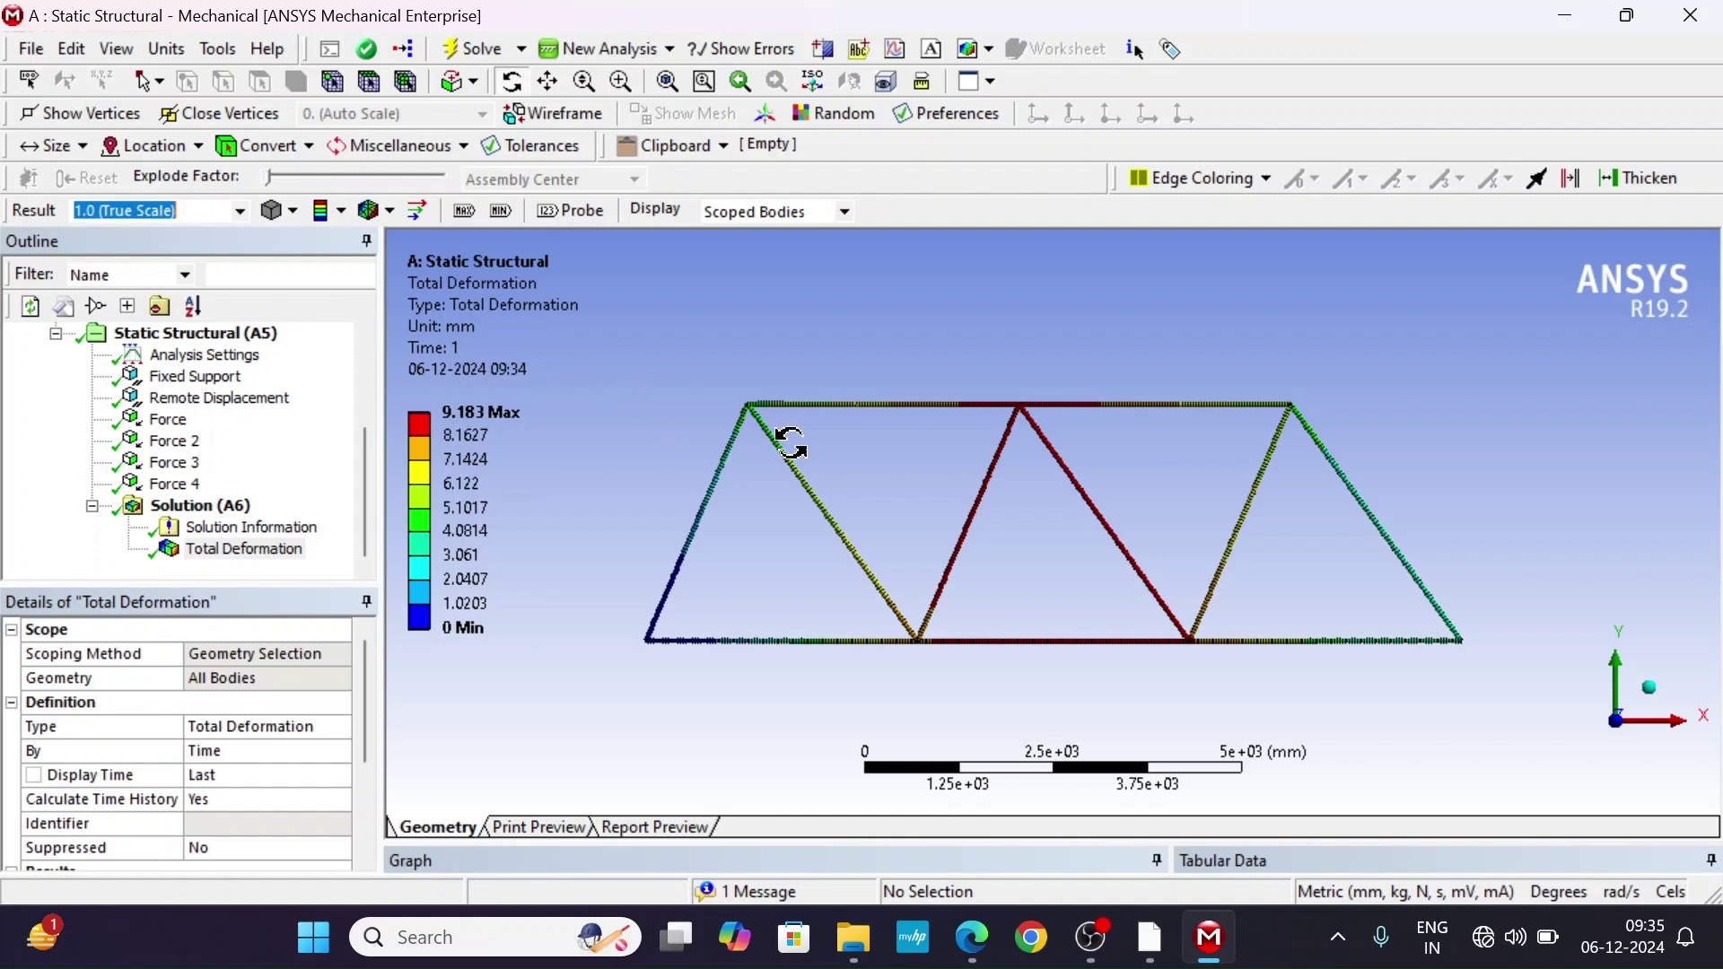
pyautogui.scroll(4, 1019, 458)
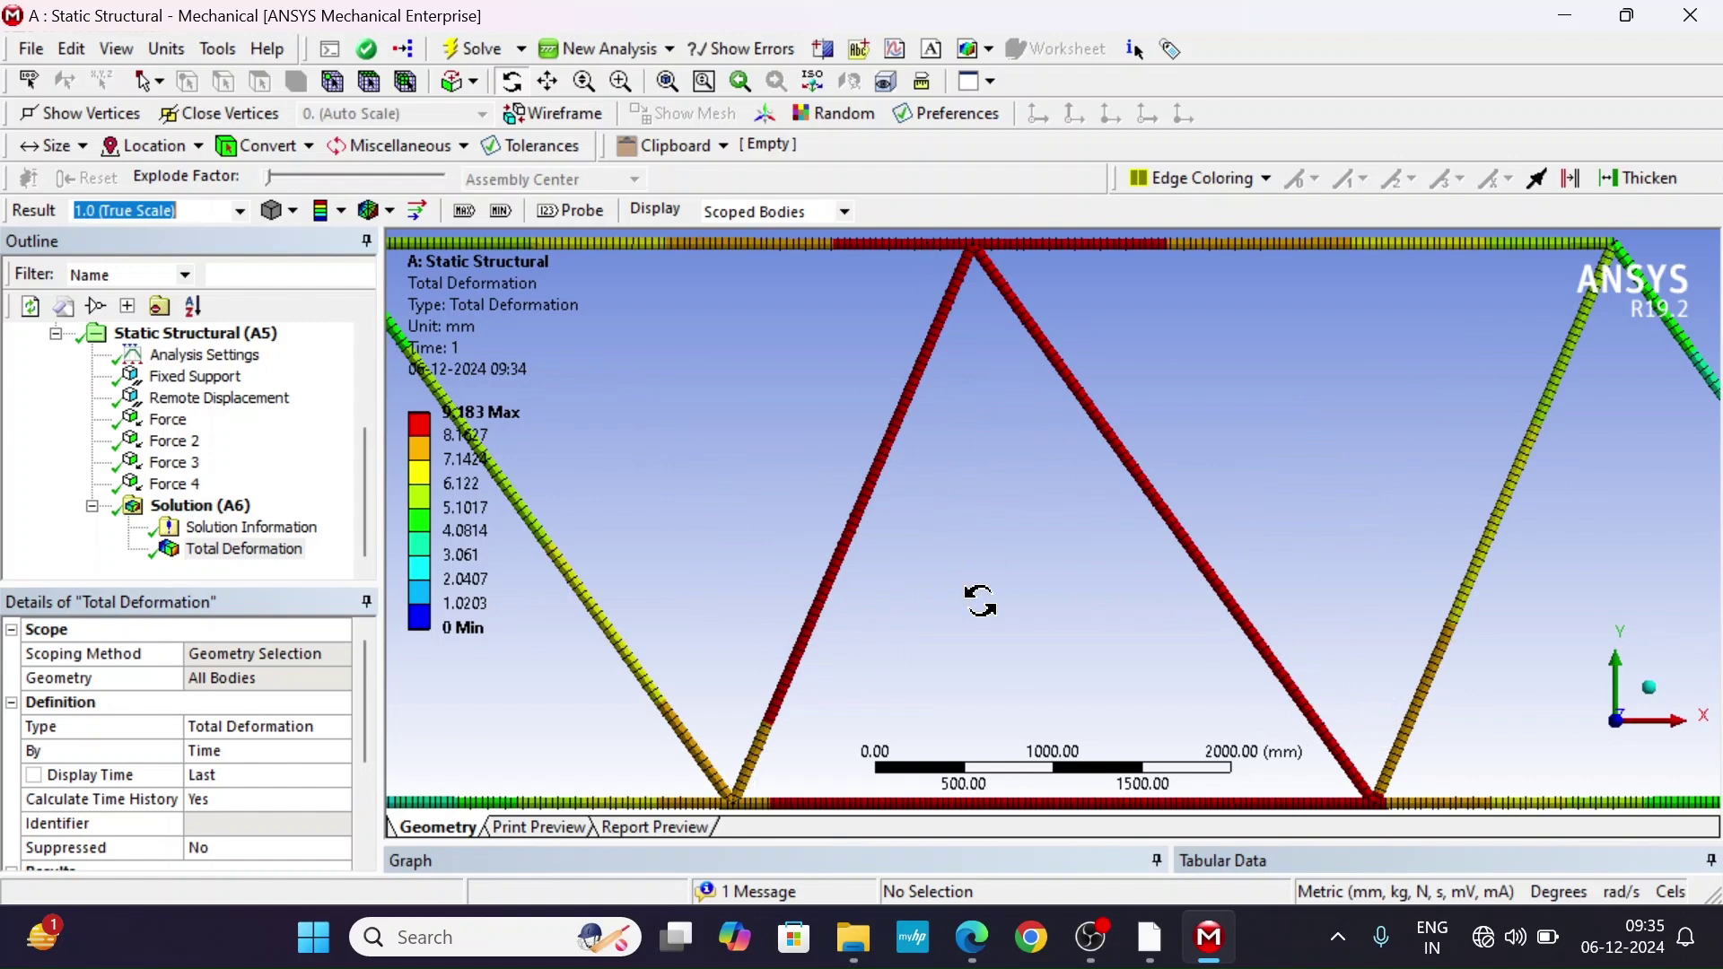
pyautogui.scroll(-2, 981, 599)
pyautogui.scroll(-2, 635, 469)
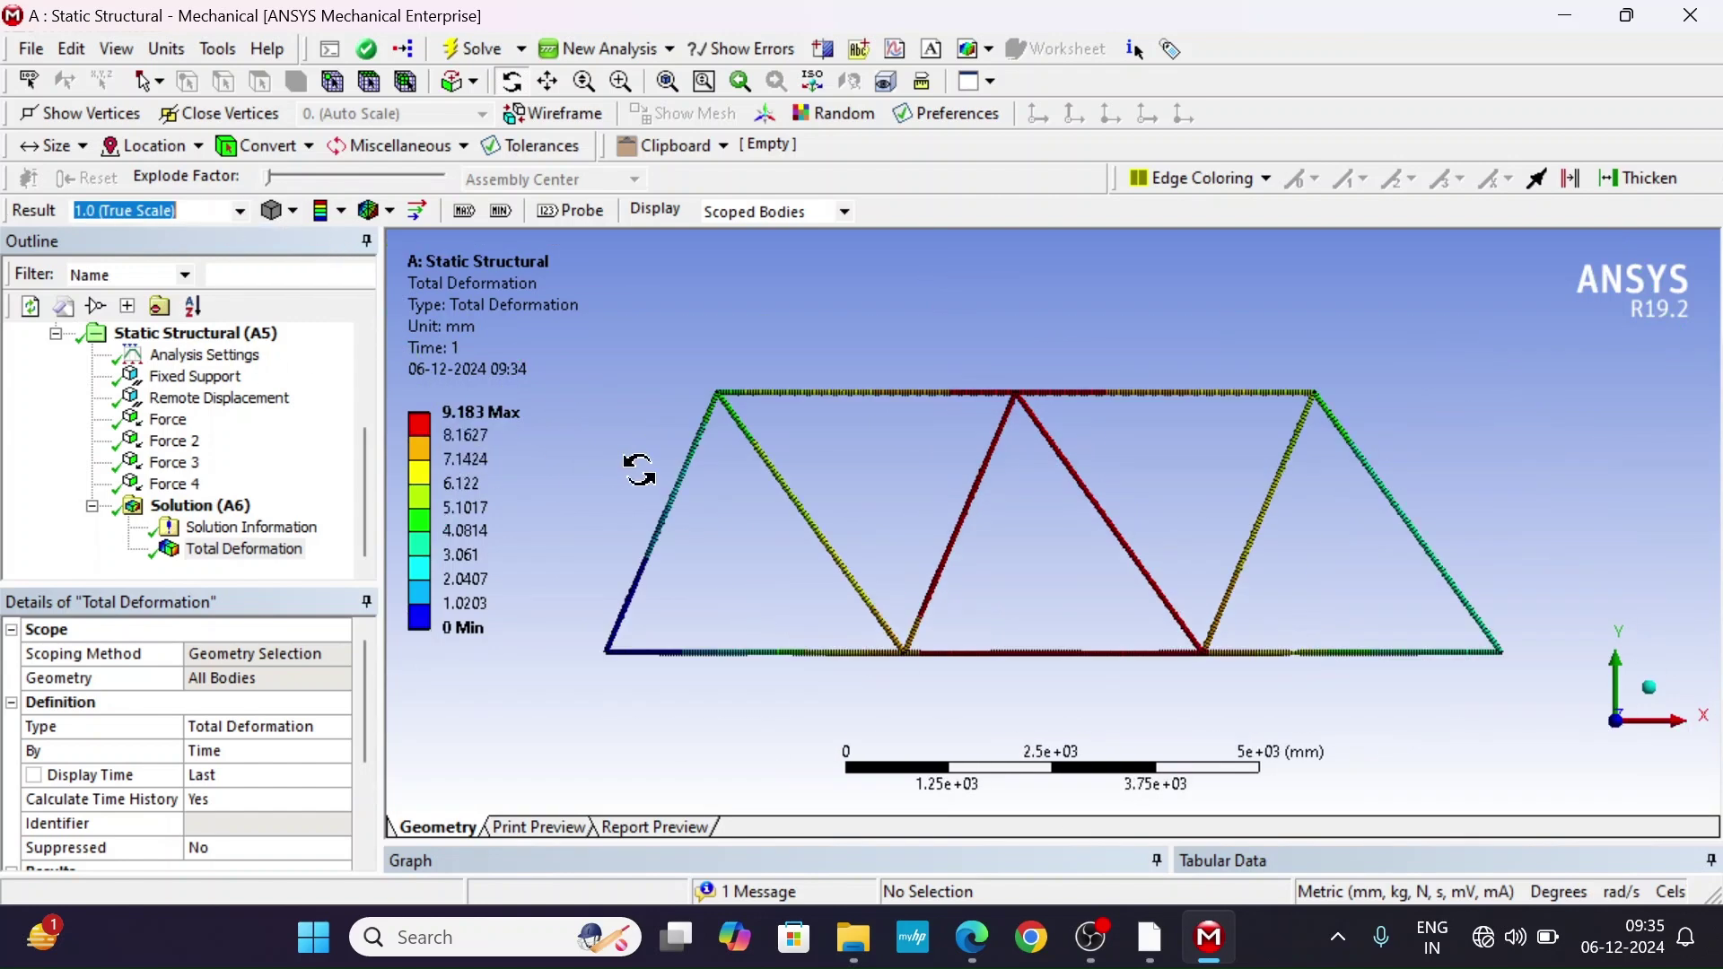
# Compare the truss's total deformation plot at the 0.0 (Undeformed) and 31 (0.5x Auto) display scales.
pyautogui.click(236, 215)
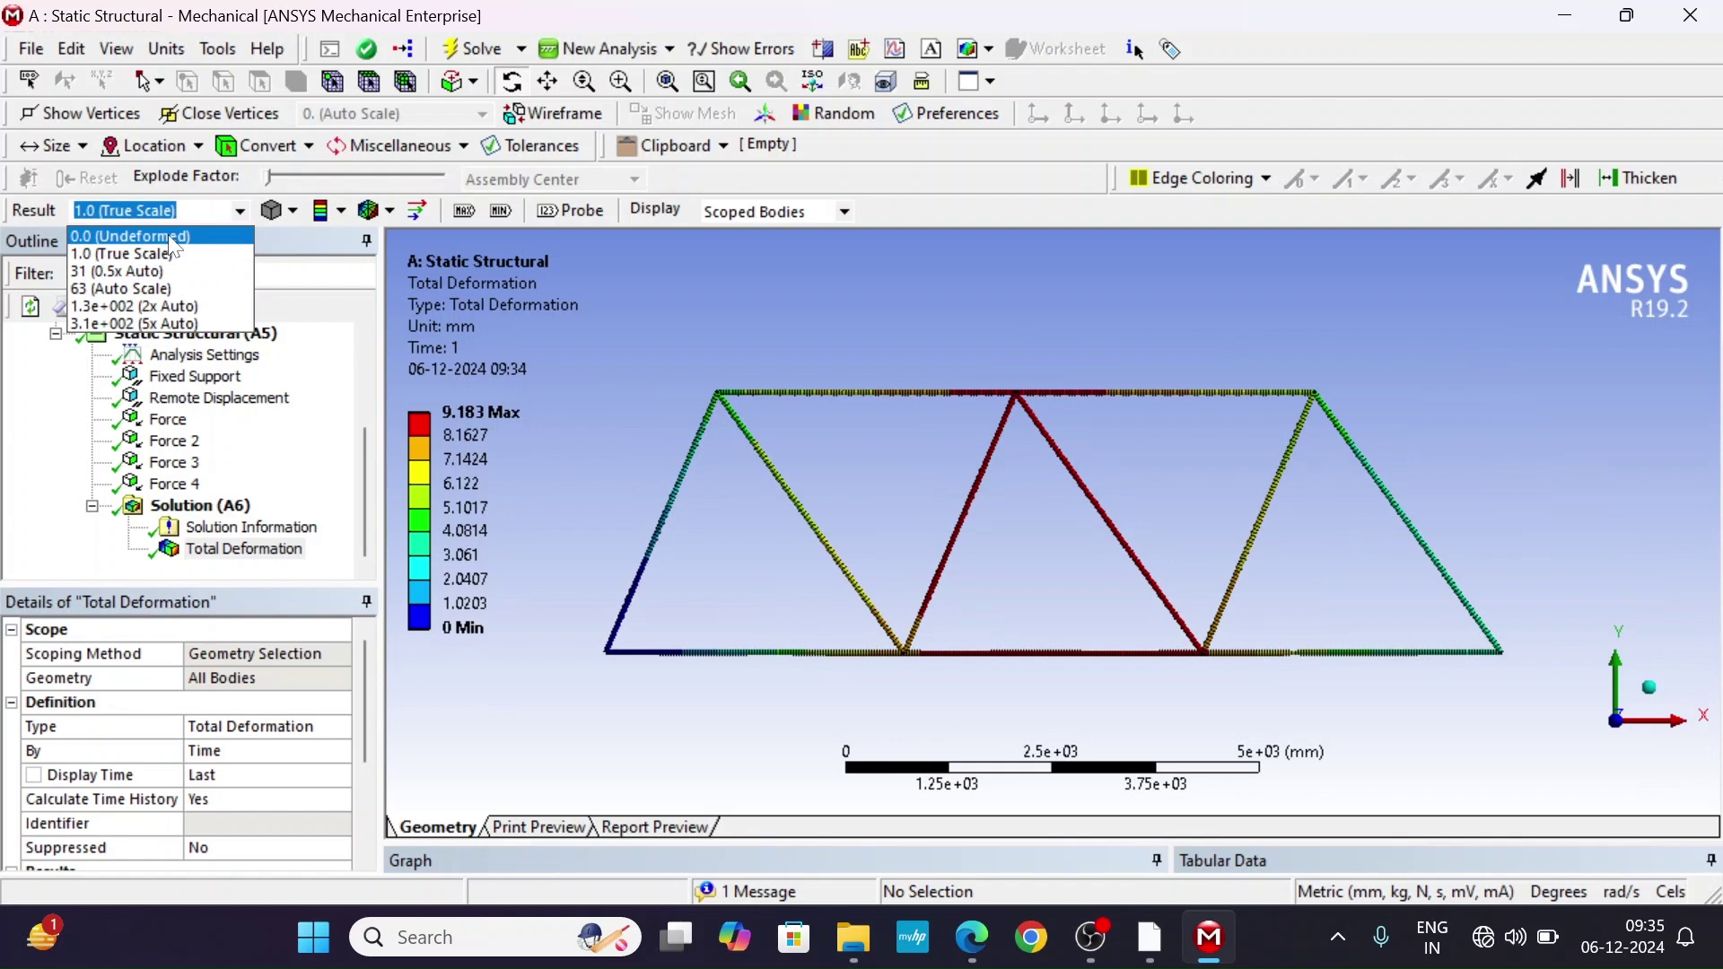
pyautogui.click(169, 234)
pyautogui.click(239, 213)
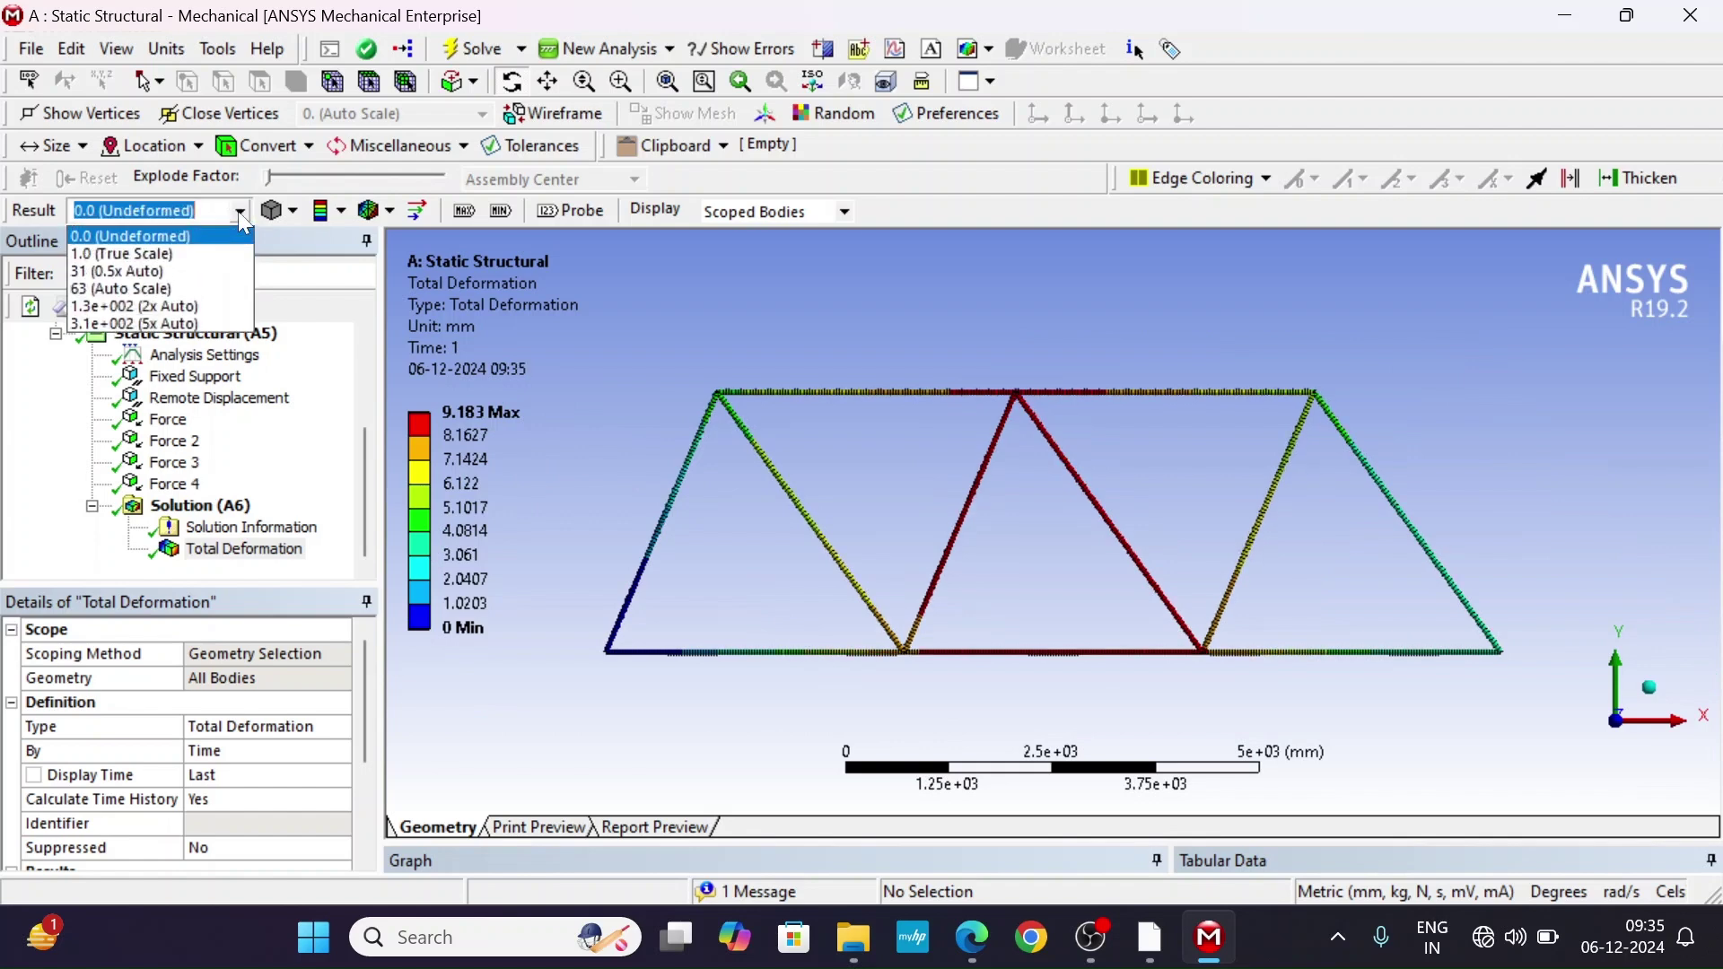
pyautogui.click(180, 271)
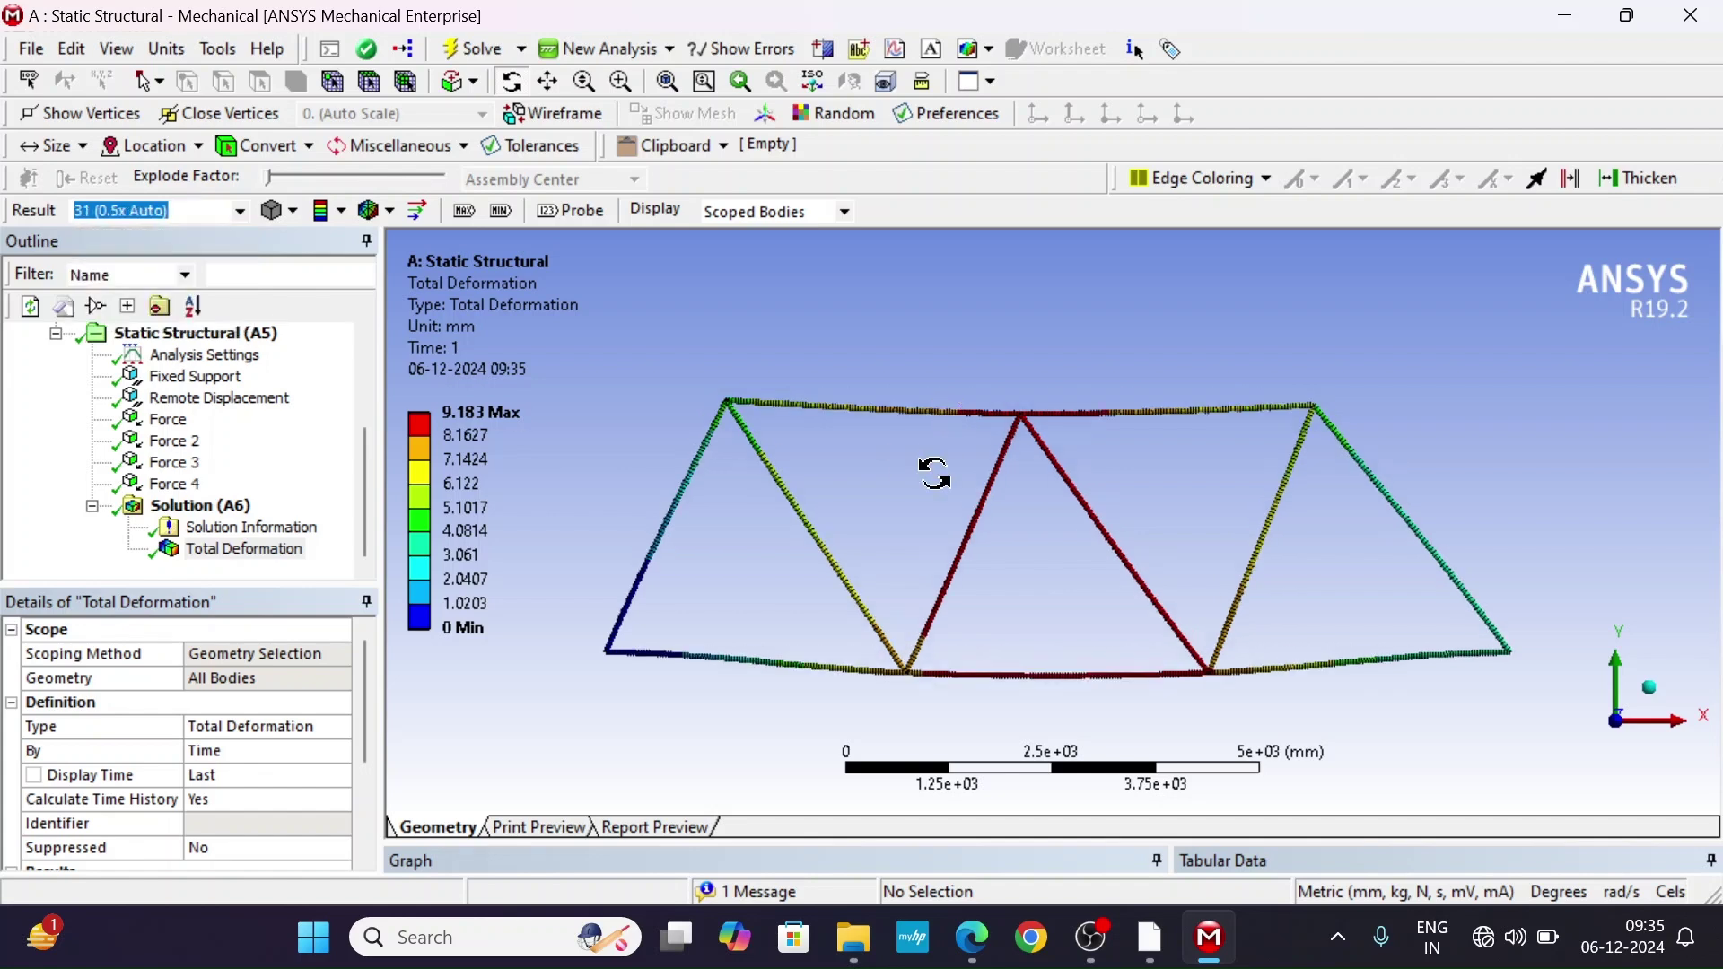
pyautogui.click(240, 212)
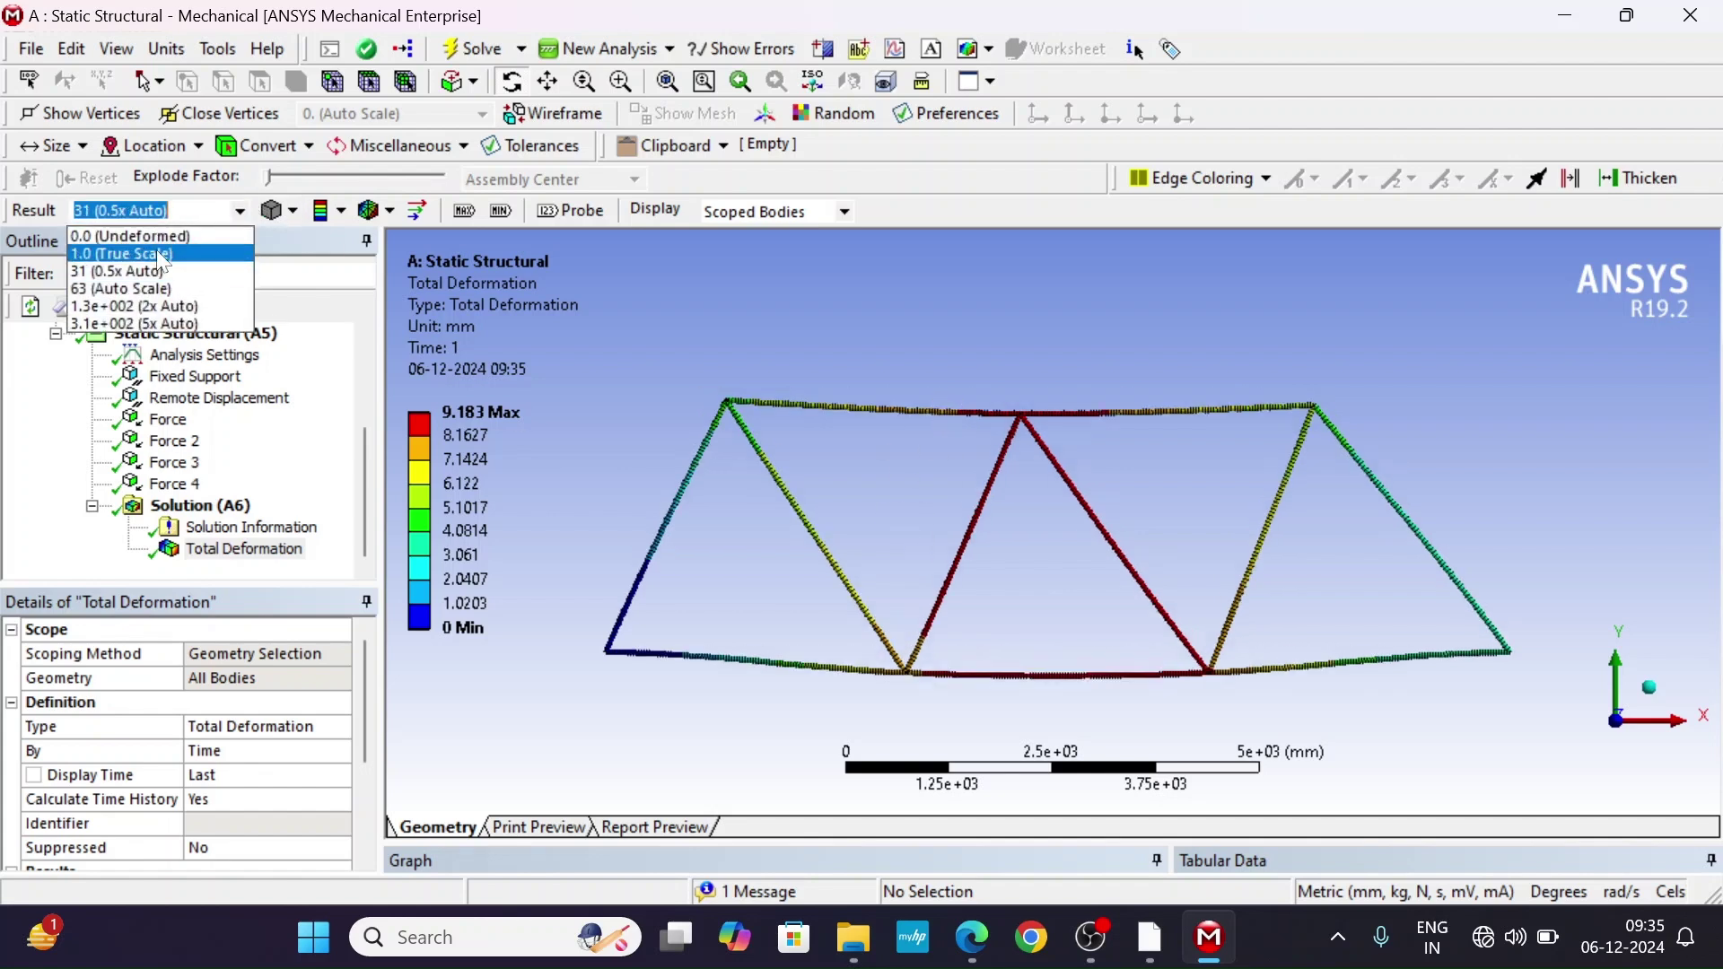
pyautogui.click(157, 235)
# Return the deformation scale to 1.0 (True Scale) and hide the element edges on the result plot.
pyautogui.click(239, 213)
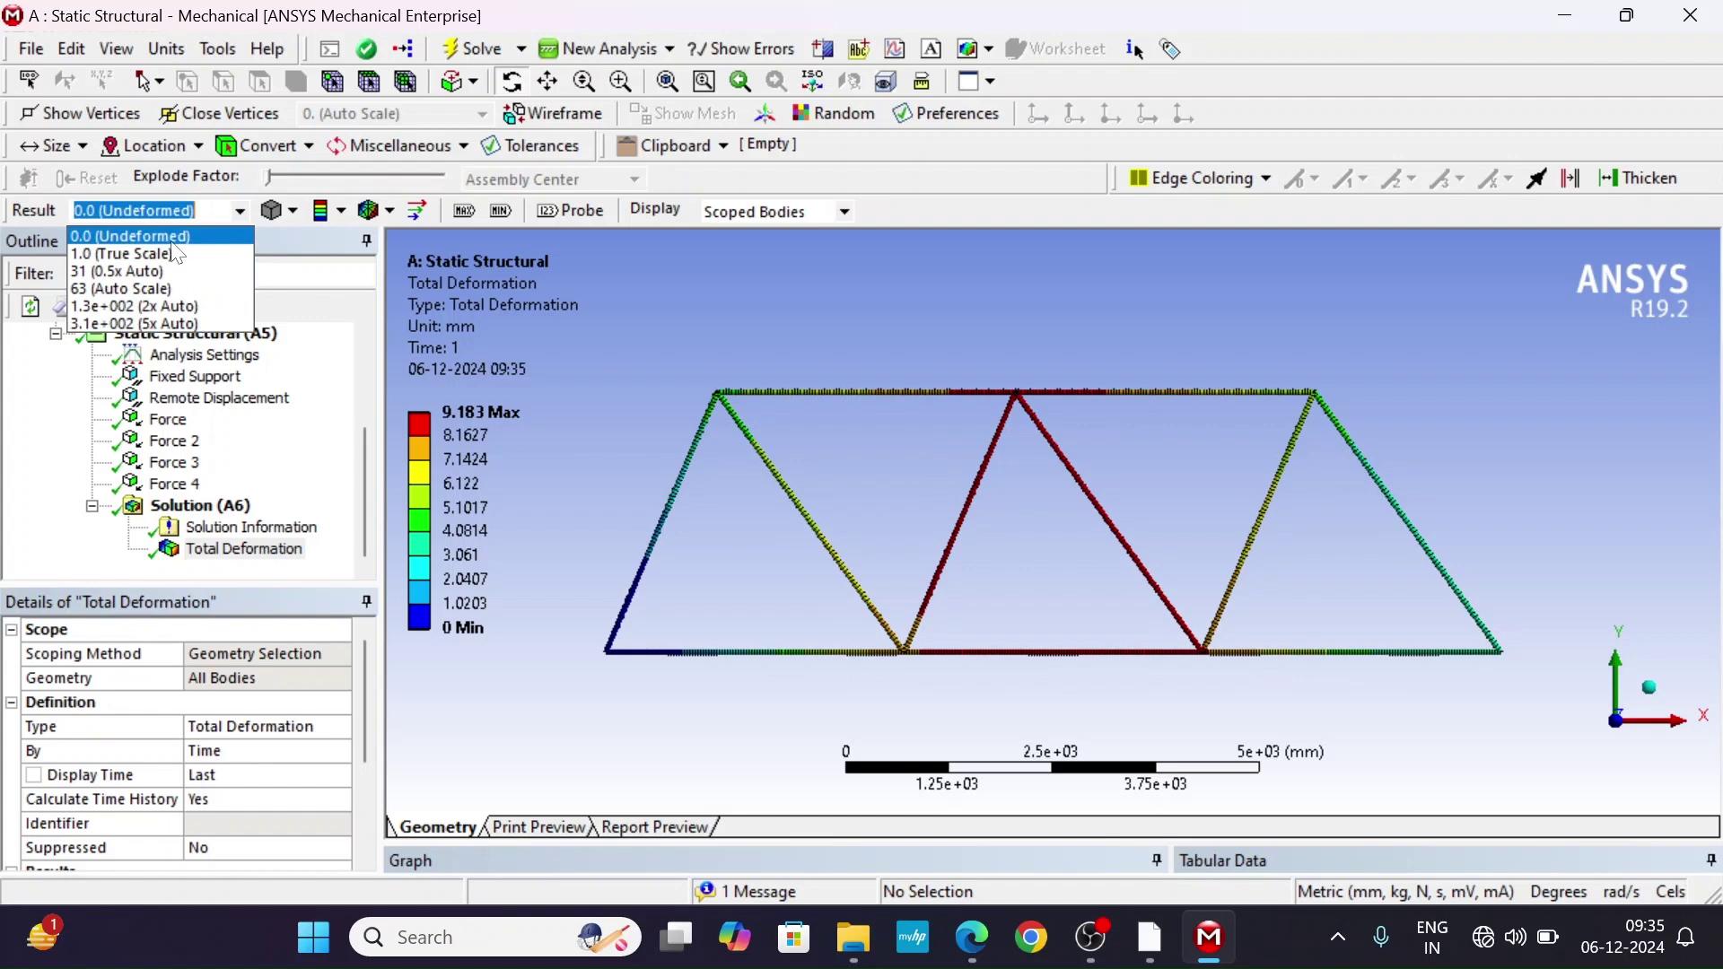
pyautogui.click(157, 254)
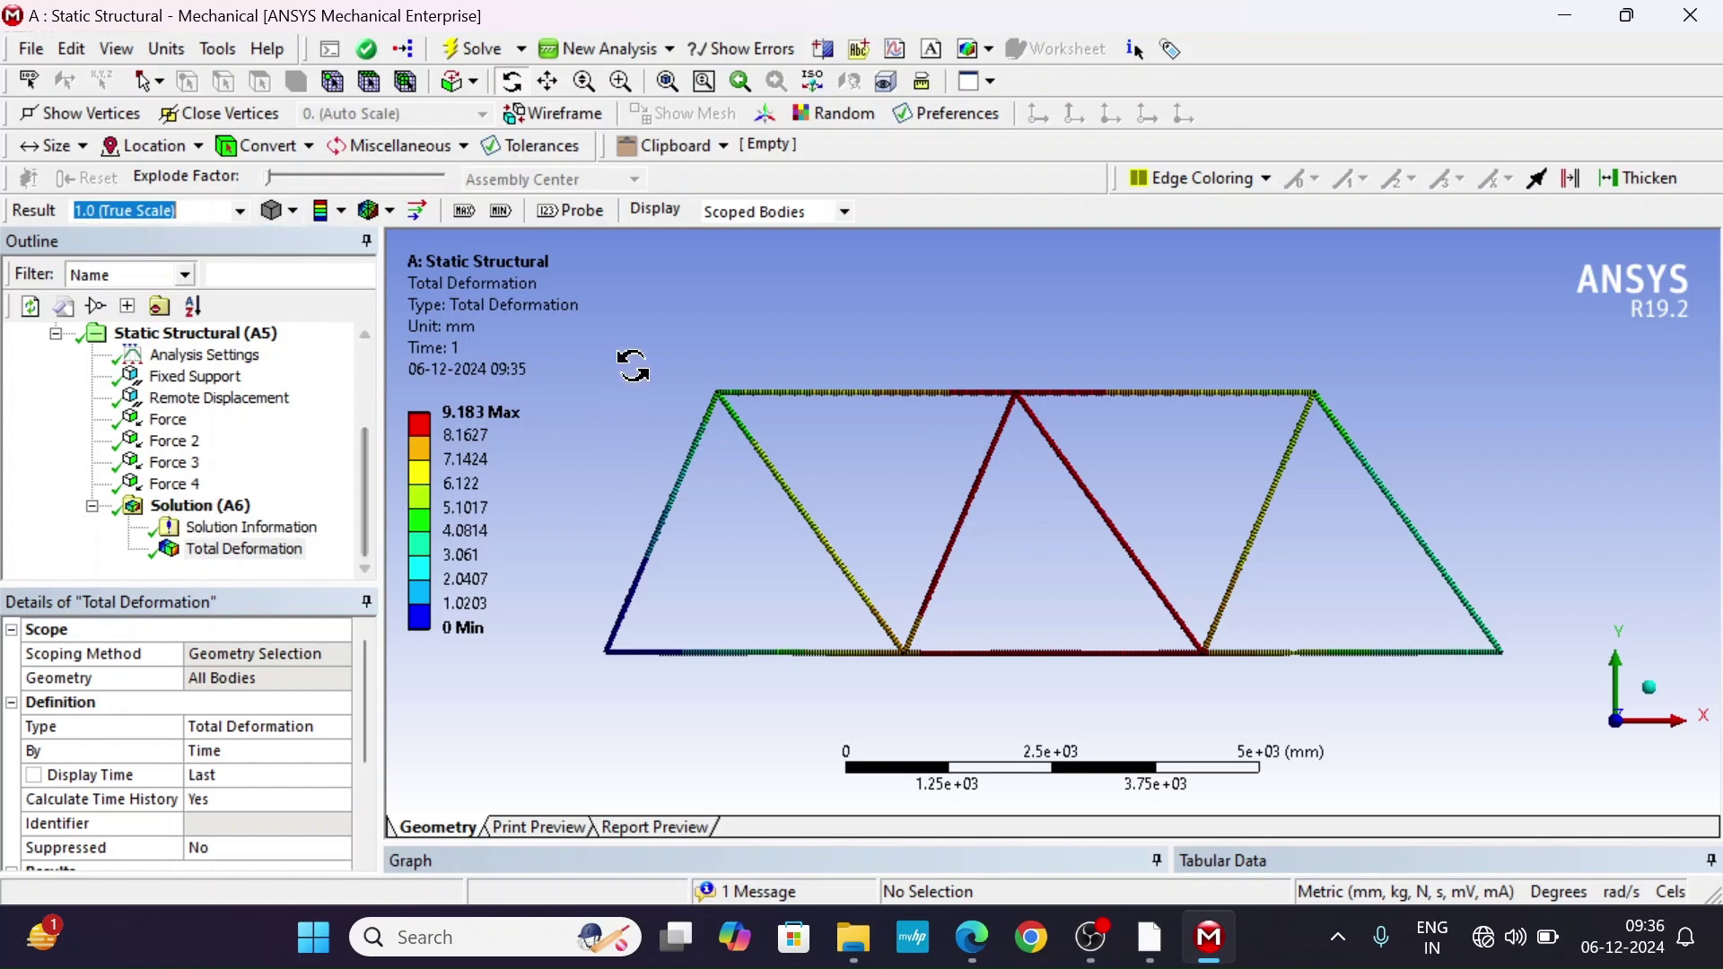
pyautogui.click(390, 212)
pyautogui.click(388, 241)
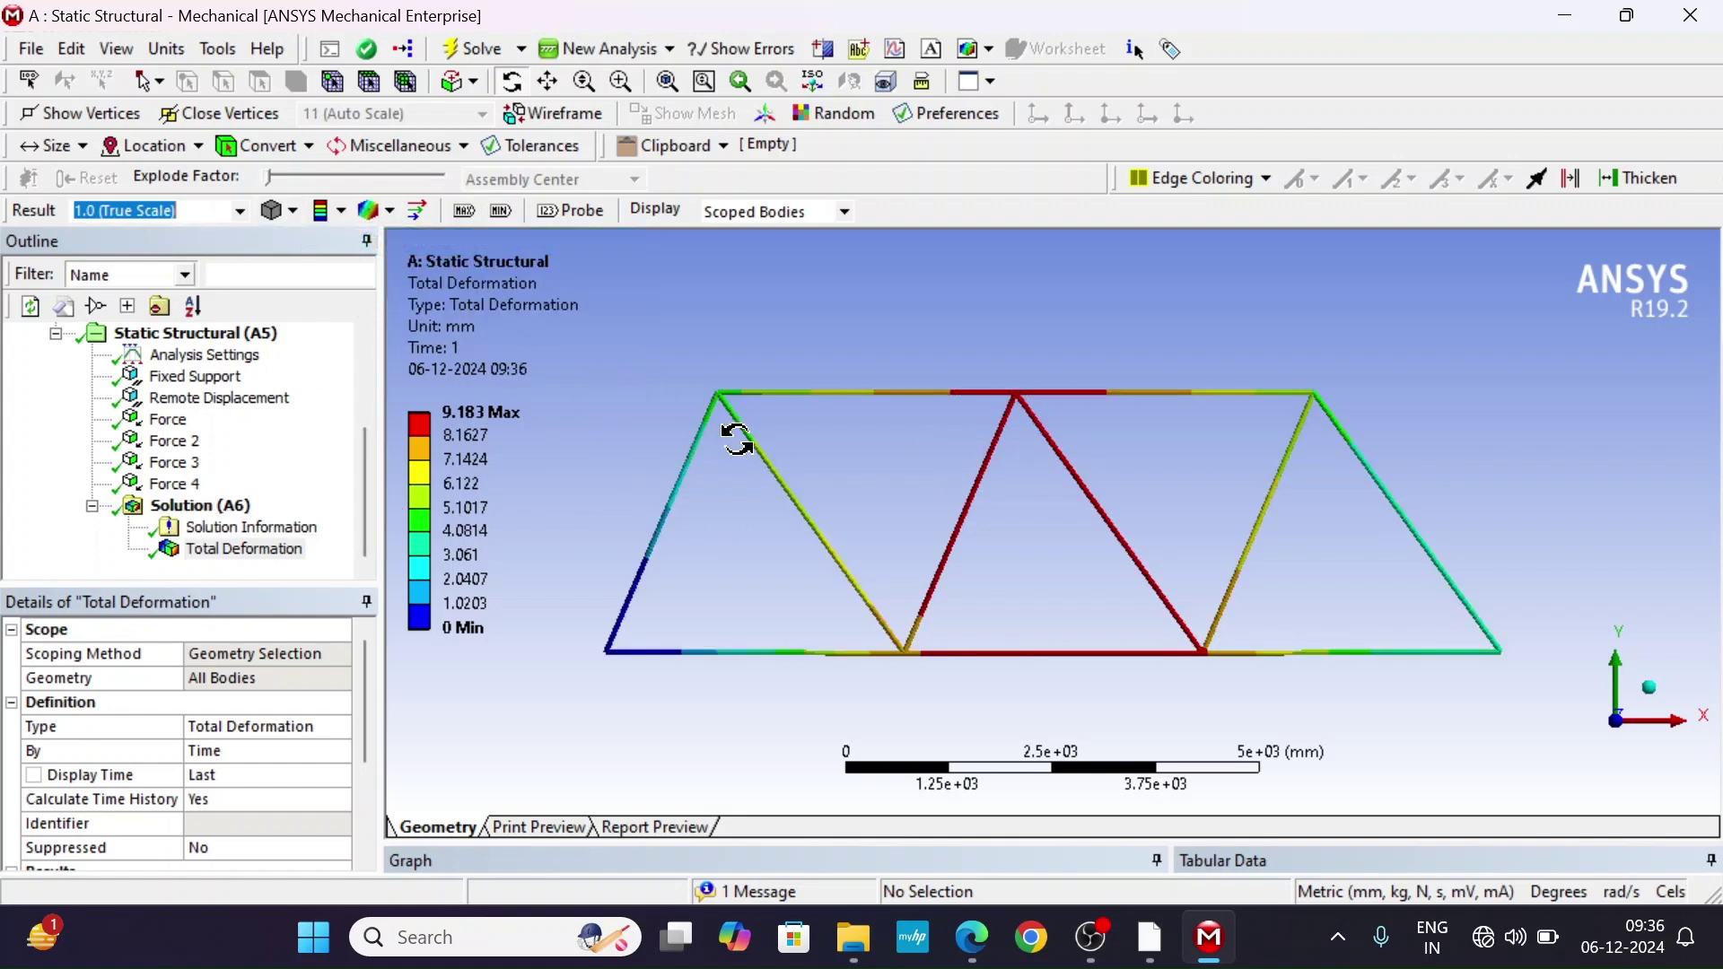
# Set Beam Section Results to Yes in the solution's post-processing settings.
pyautogui.click(199, 506)
pyautogui.scroll(-1, 215, 718)
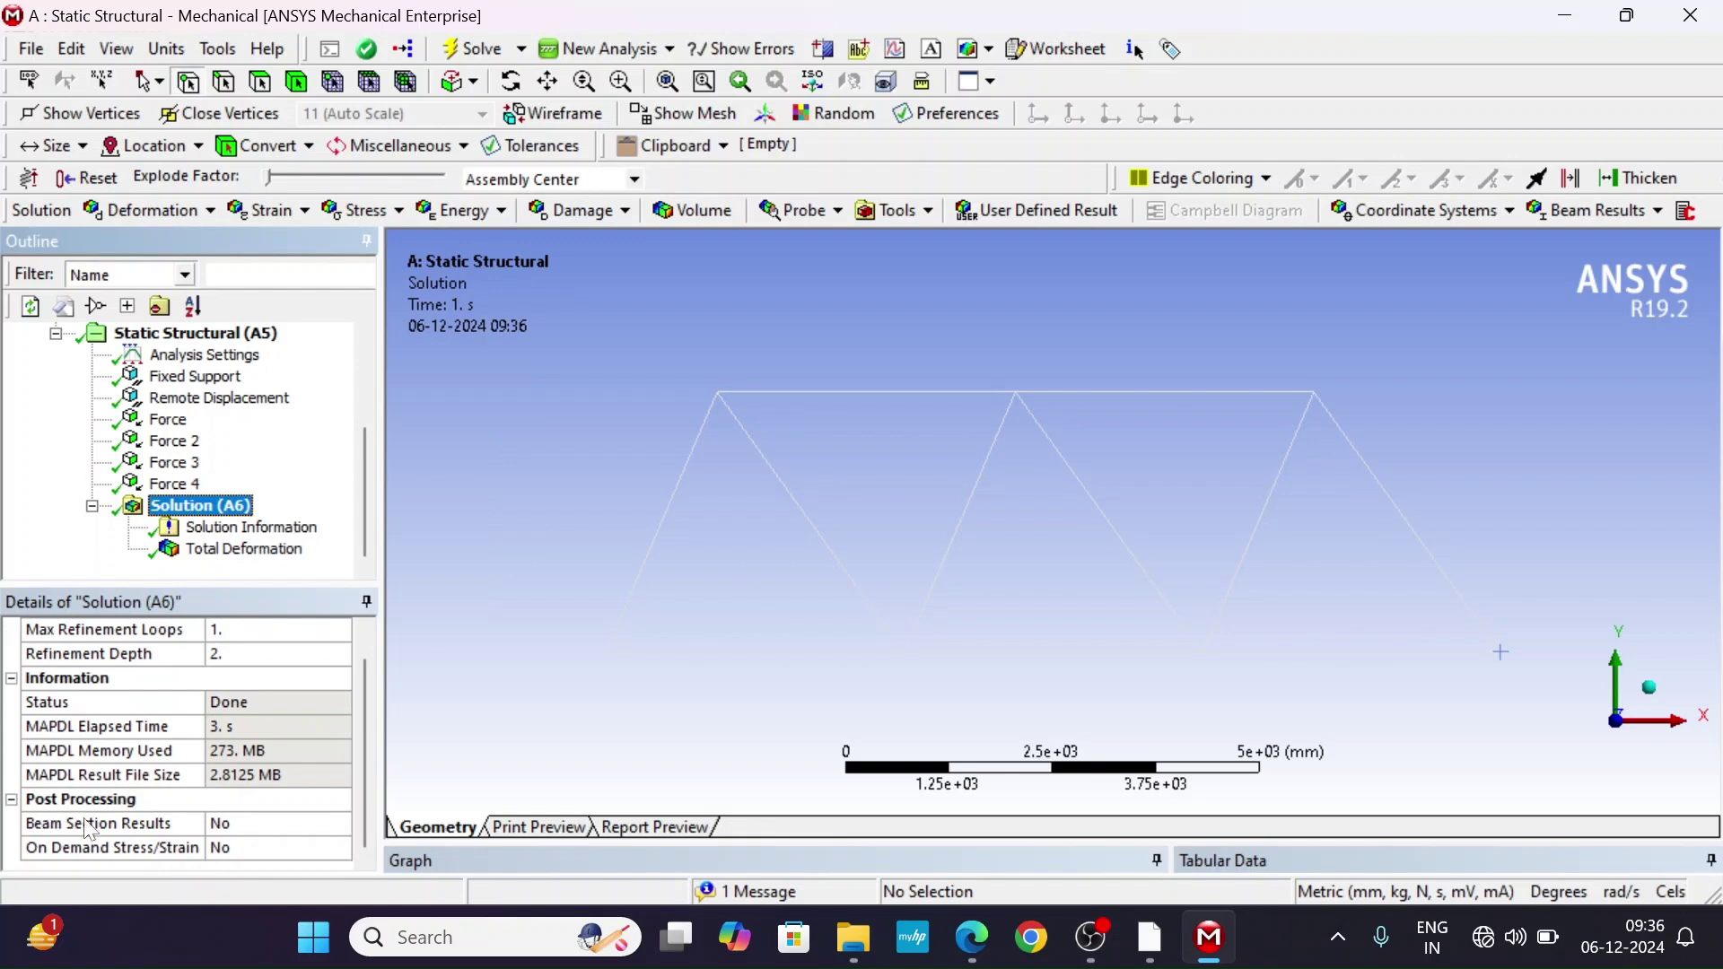
pyautogui.click(199, 822)
pyautogui.click(342, 823)
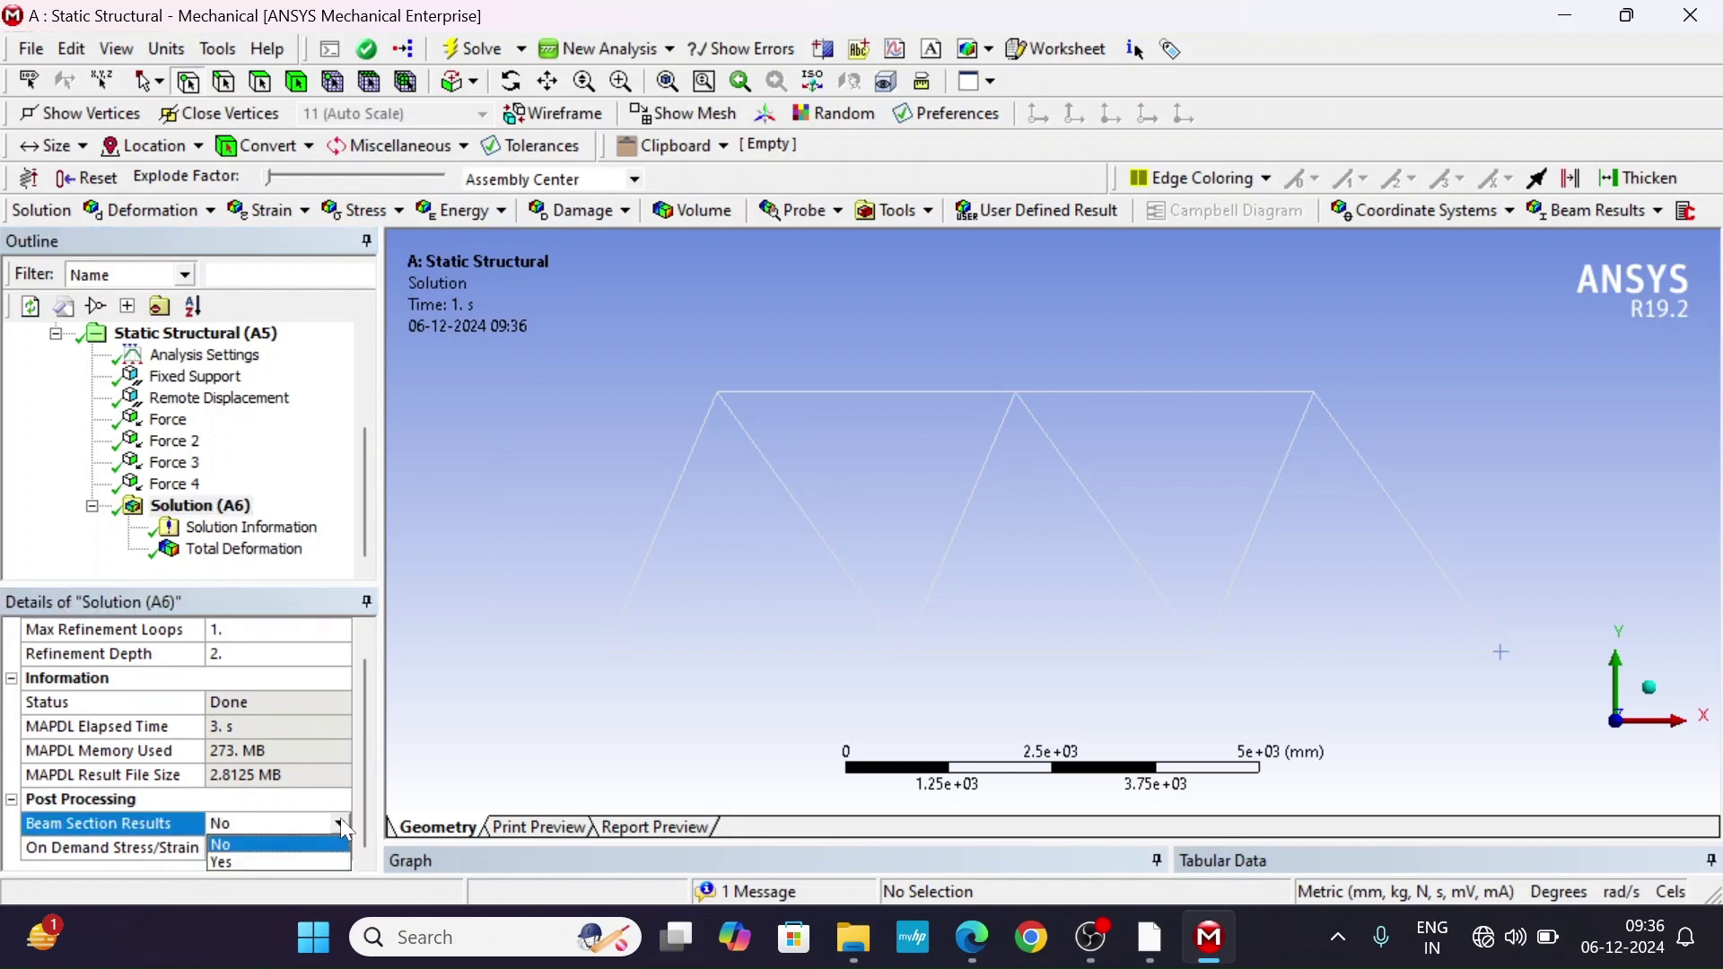
pyautogui.click(240, 863)
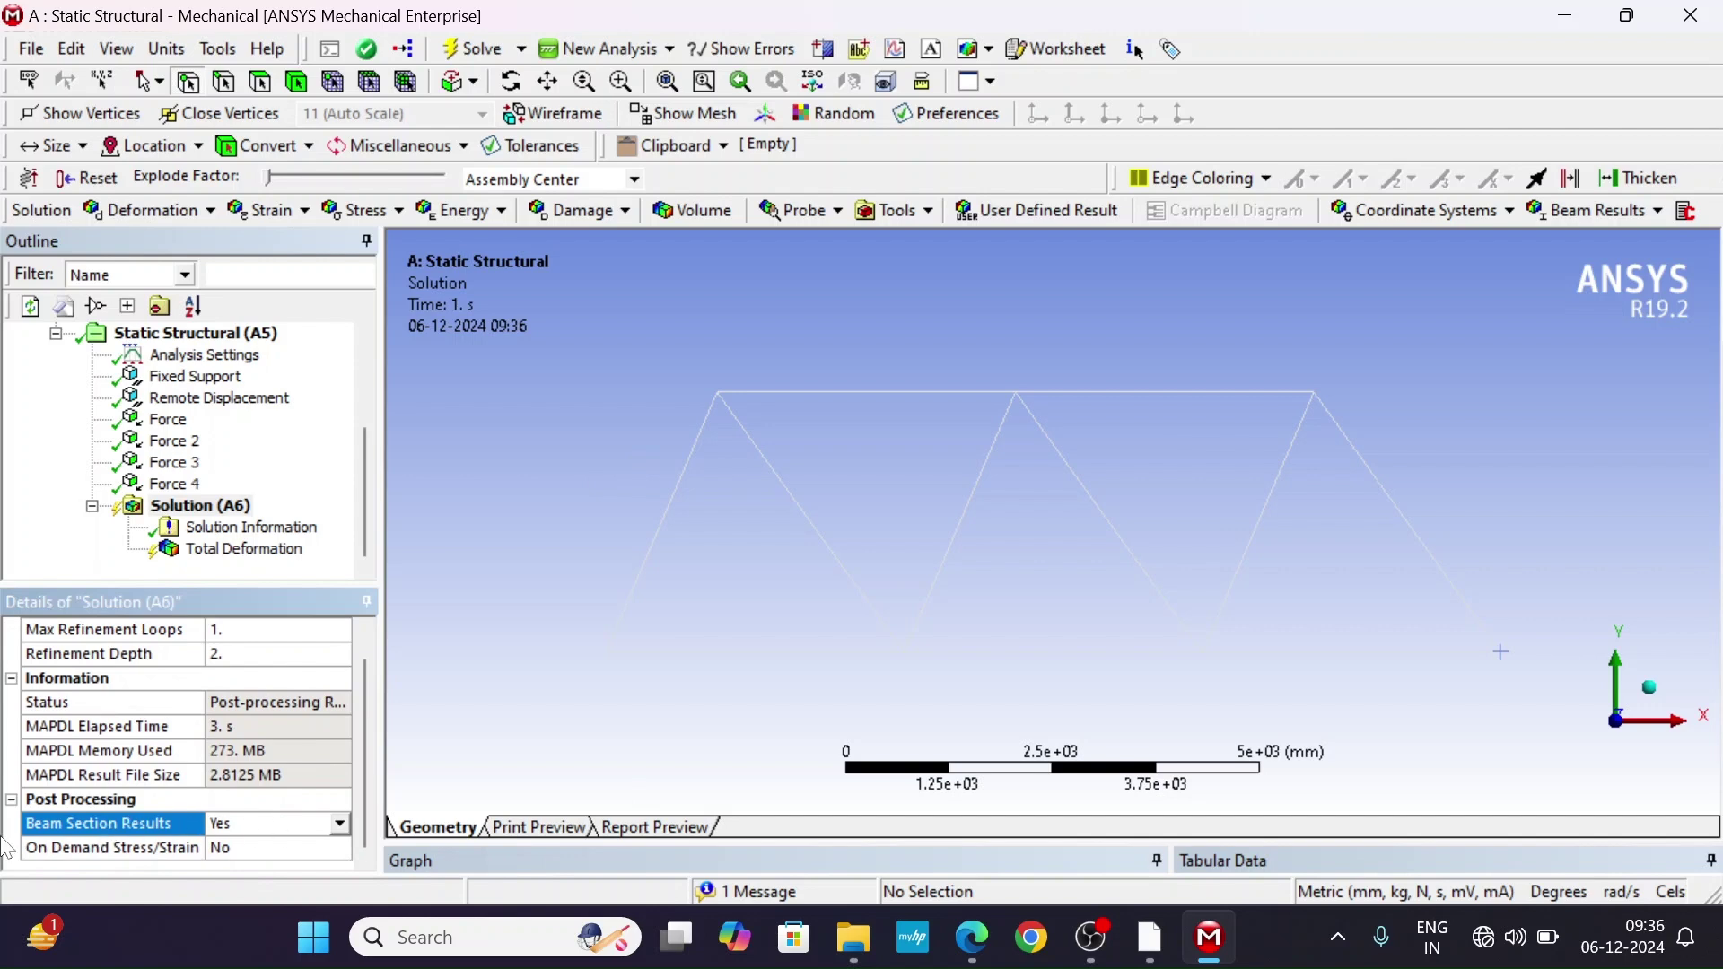
# Add an Equivalent (von-Mises) stress result for all bodies to the solution.
pyautogui.click(353, 211)
pyautogui.click(431, 239)
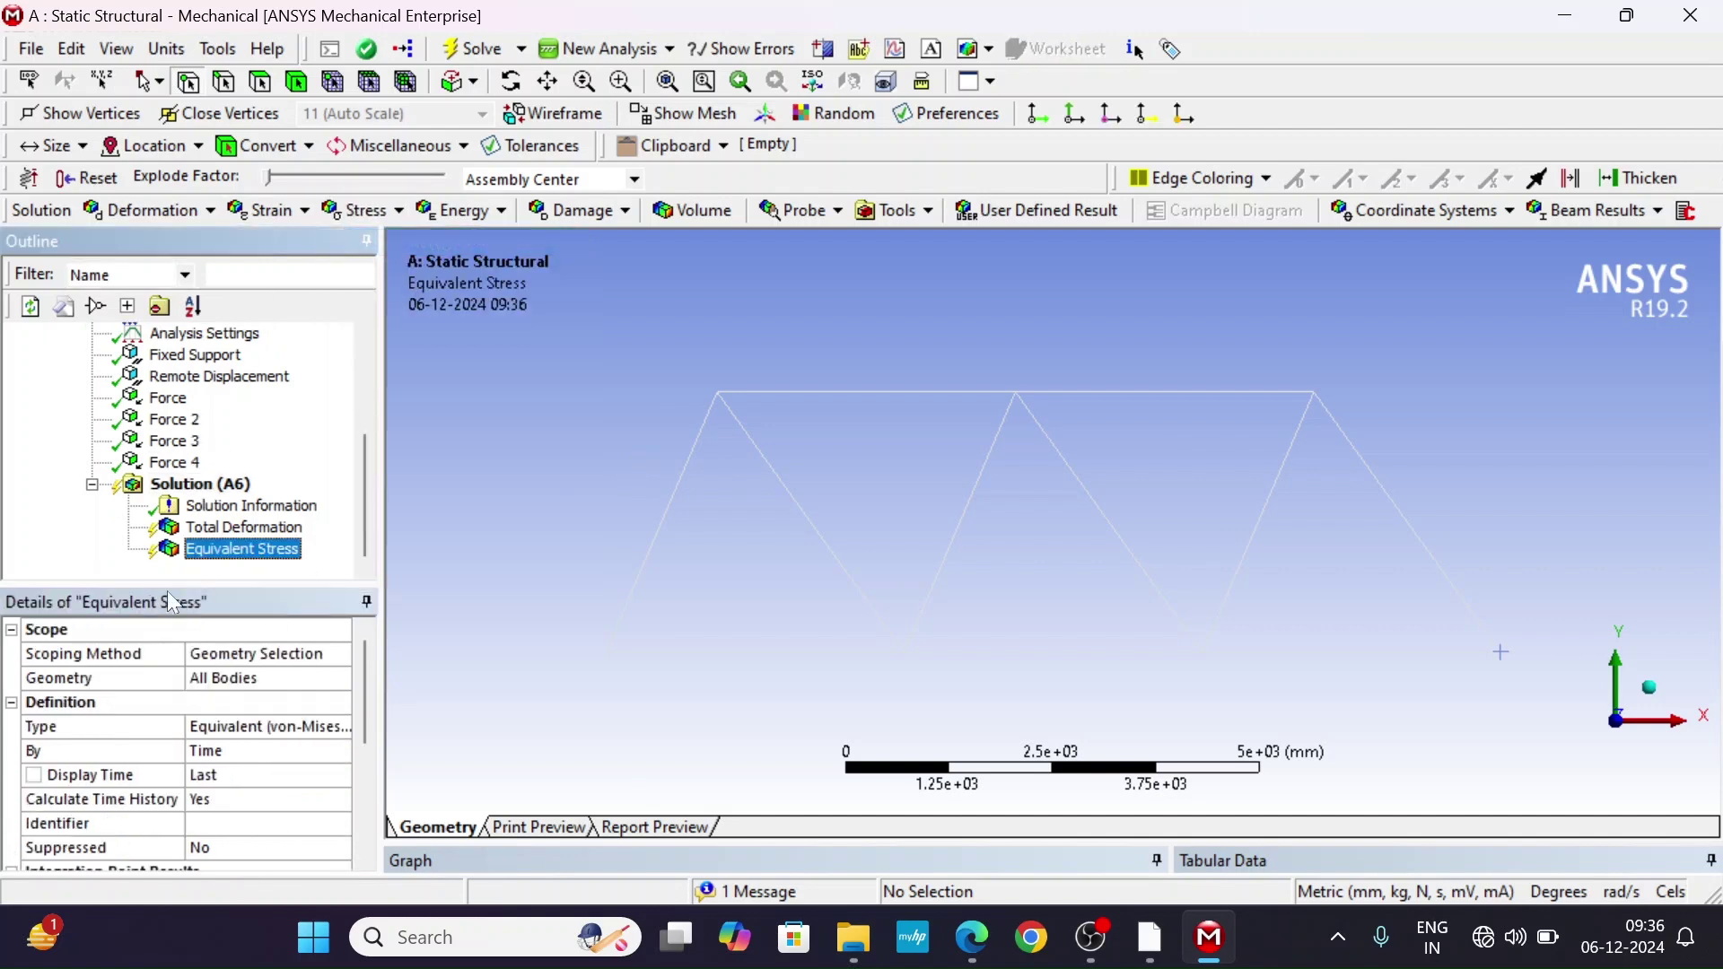
pyautogui.click(289, 215)
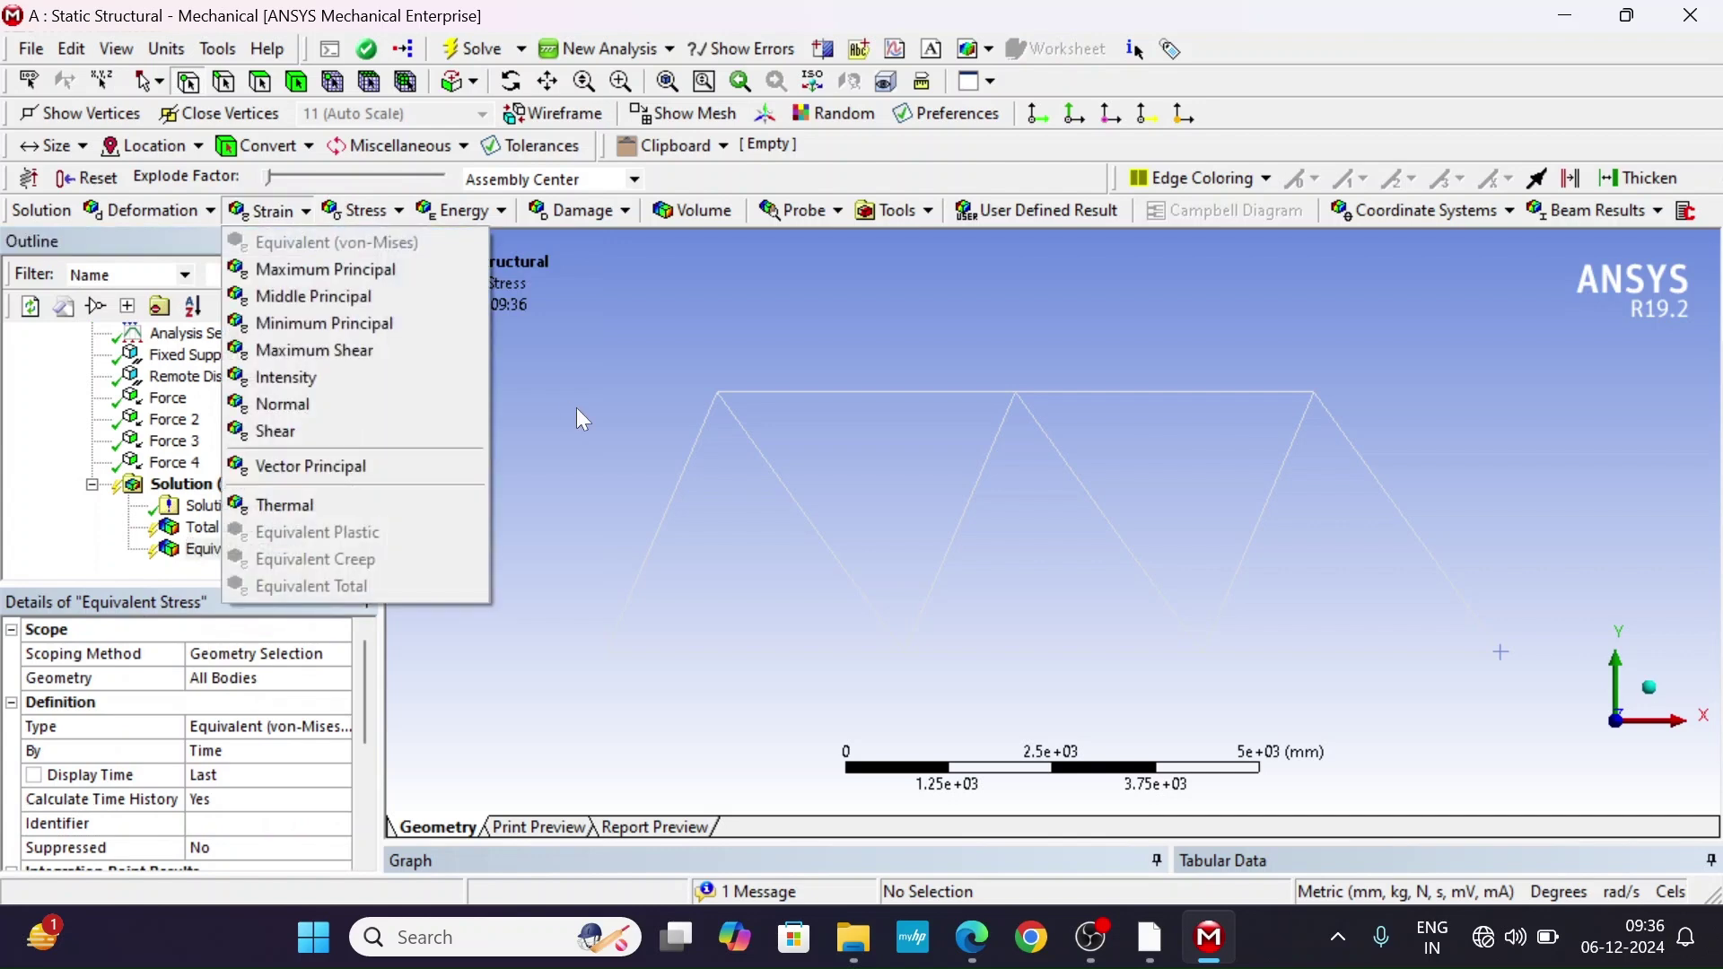
pyautogui.click(89, 529)
# Evaluate all results of the solution, including the new equivalent stress.
pyautogui.click(199, 485)
pyautogui.rightClick(196, 487)
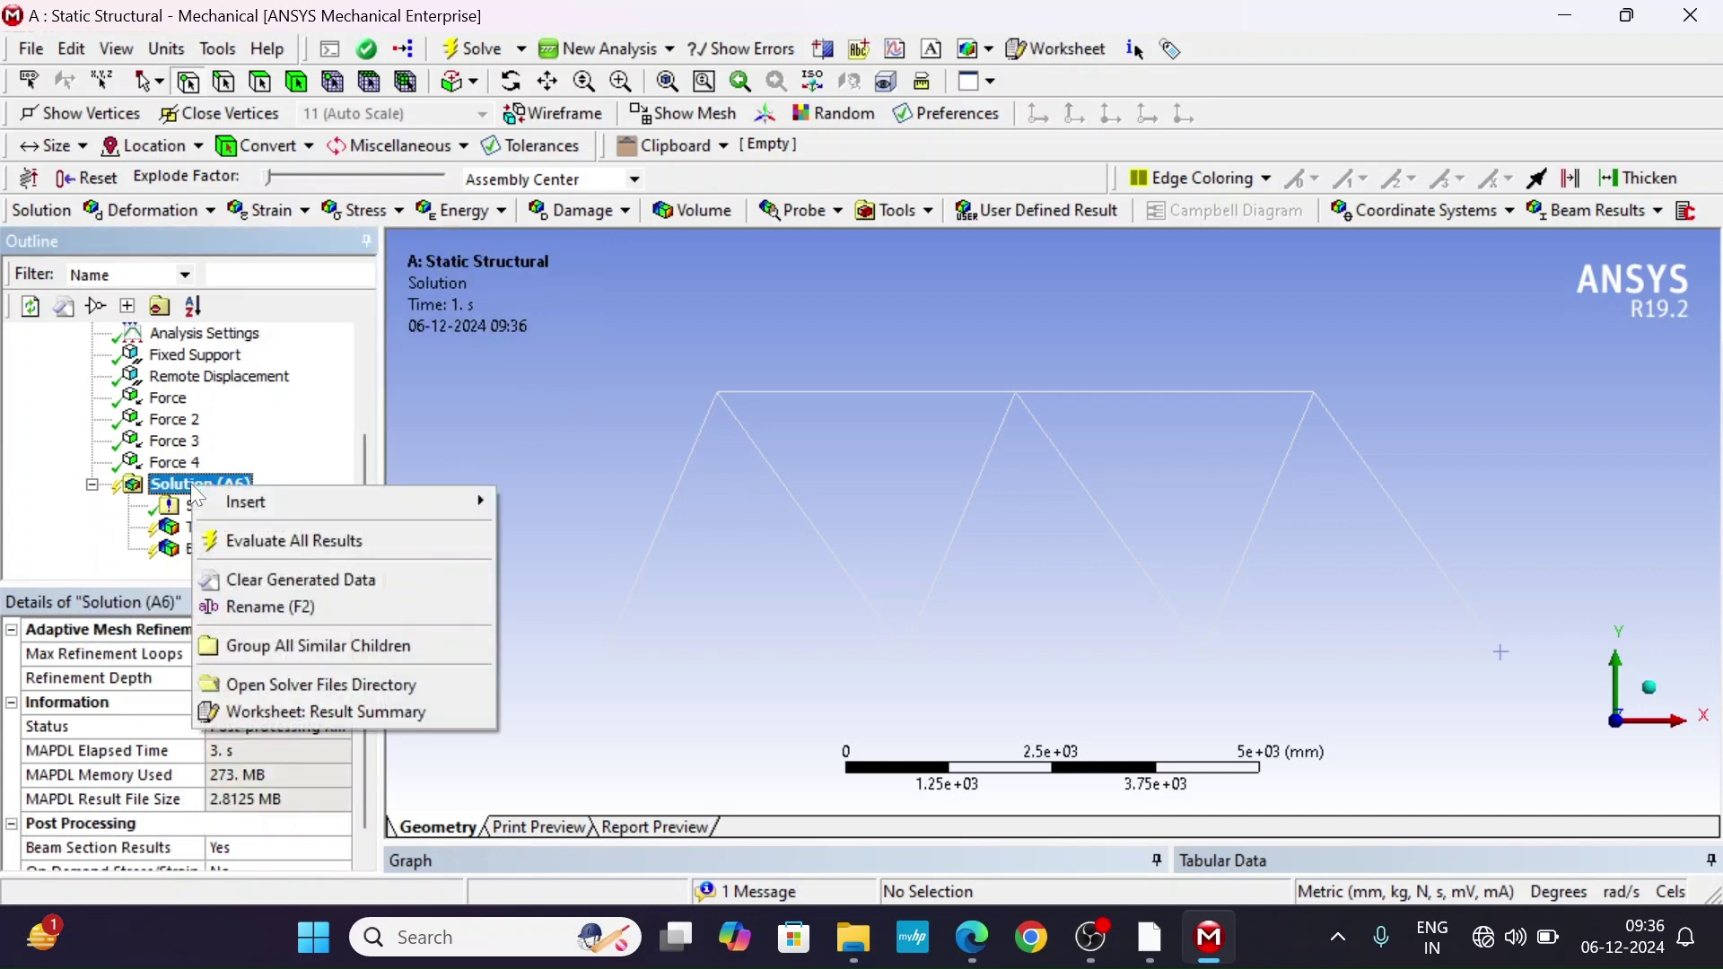
pyautogui.moveTo(269, 498)
pyautogui.click(276, 541)
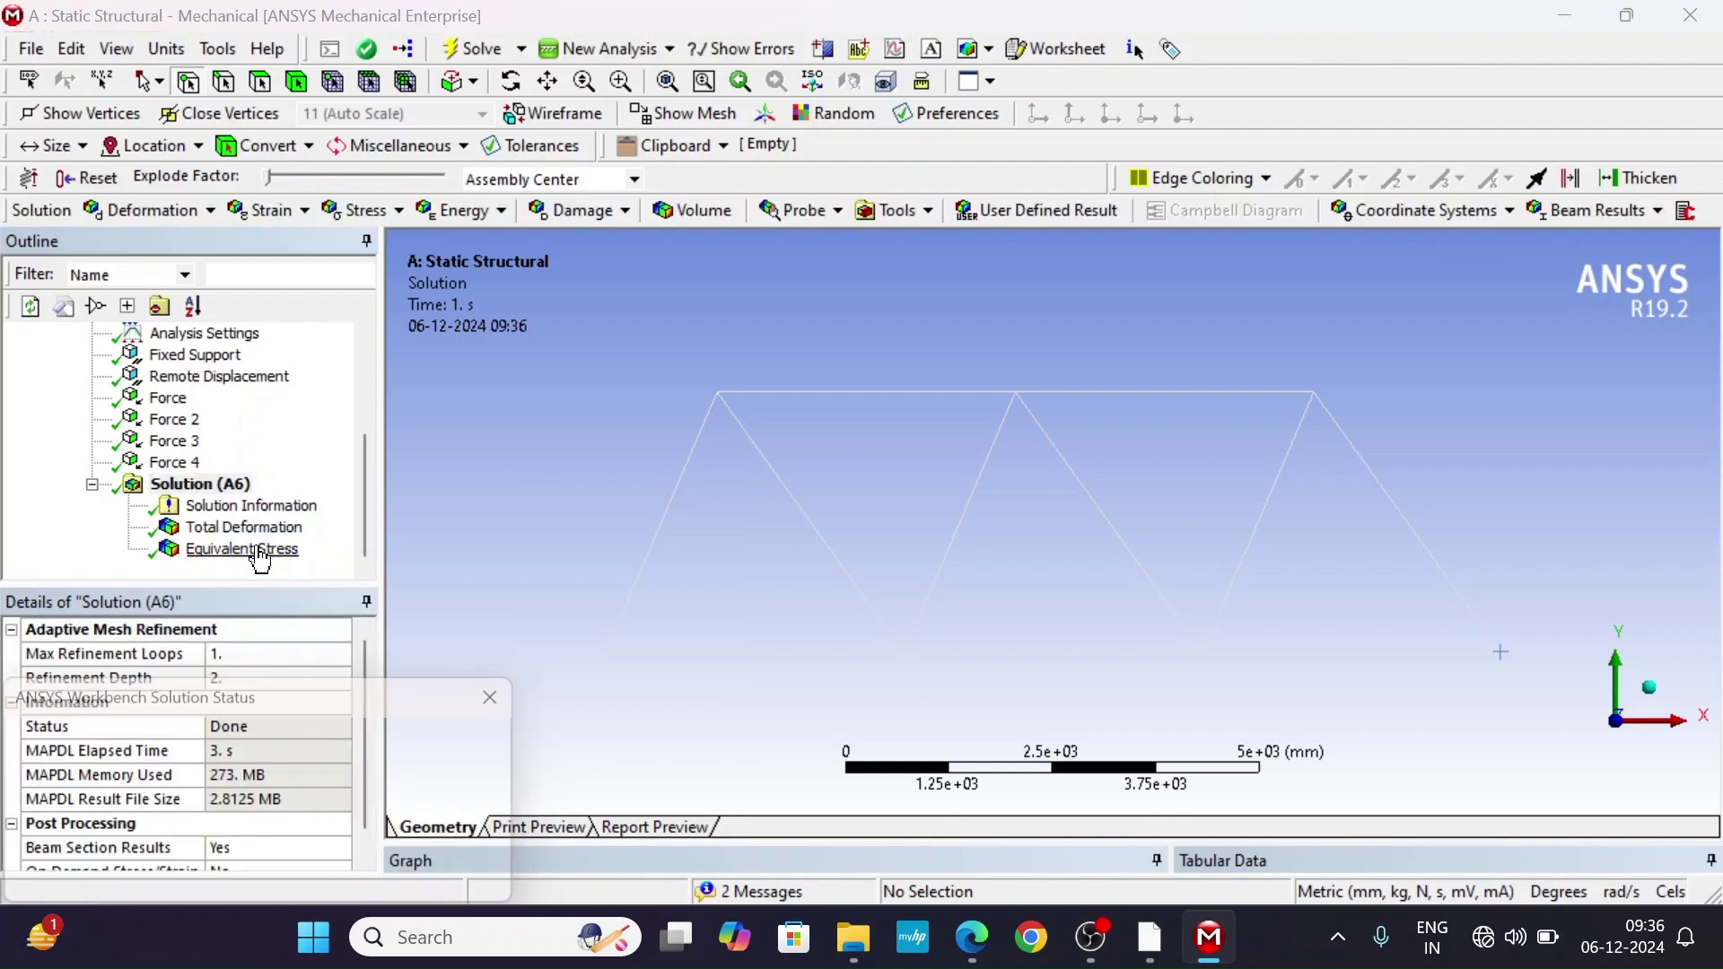
# Examine the equivalent stress distribution over the truss members and compare it with the total deformation plot.
pyautogui.click(255, 550)
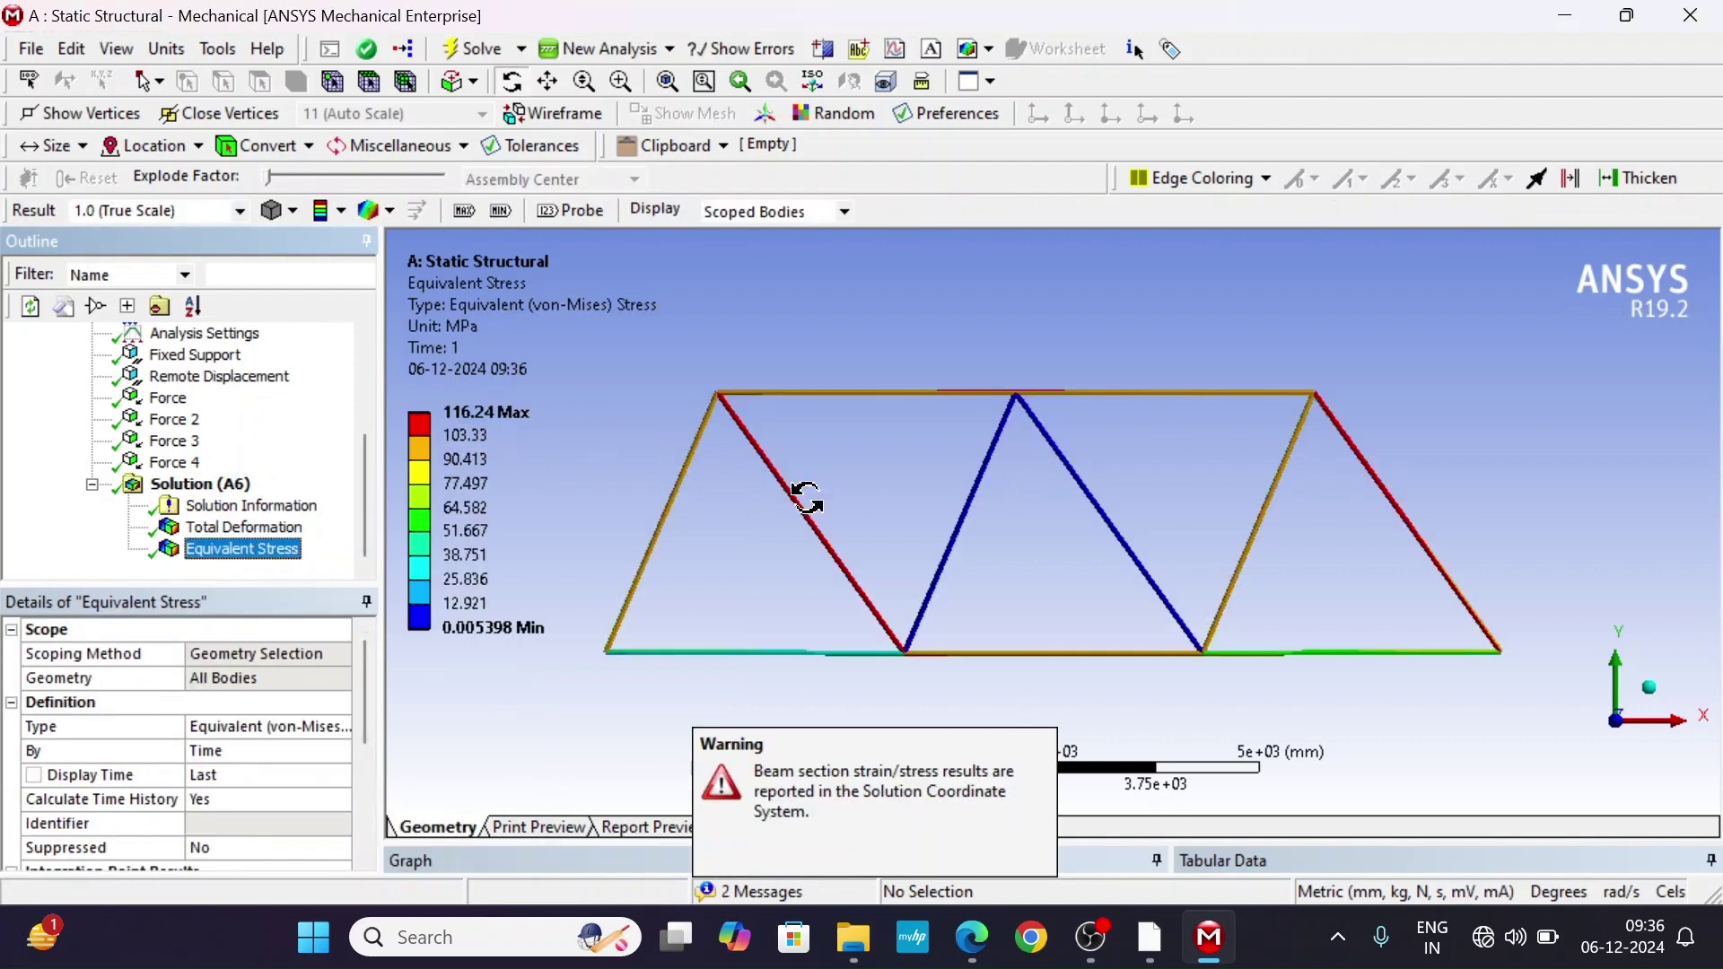
pyautogui.scroll(2, 862, 593)
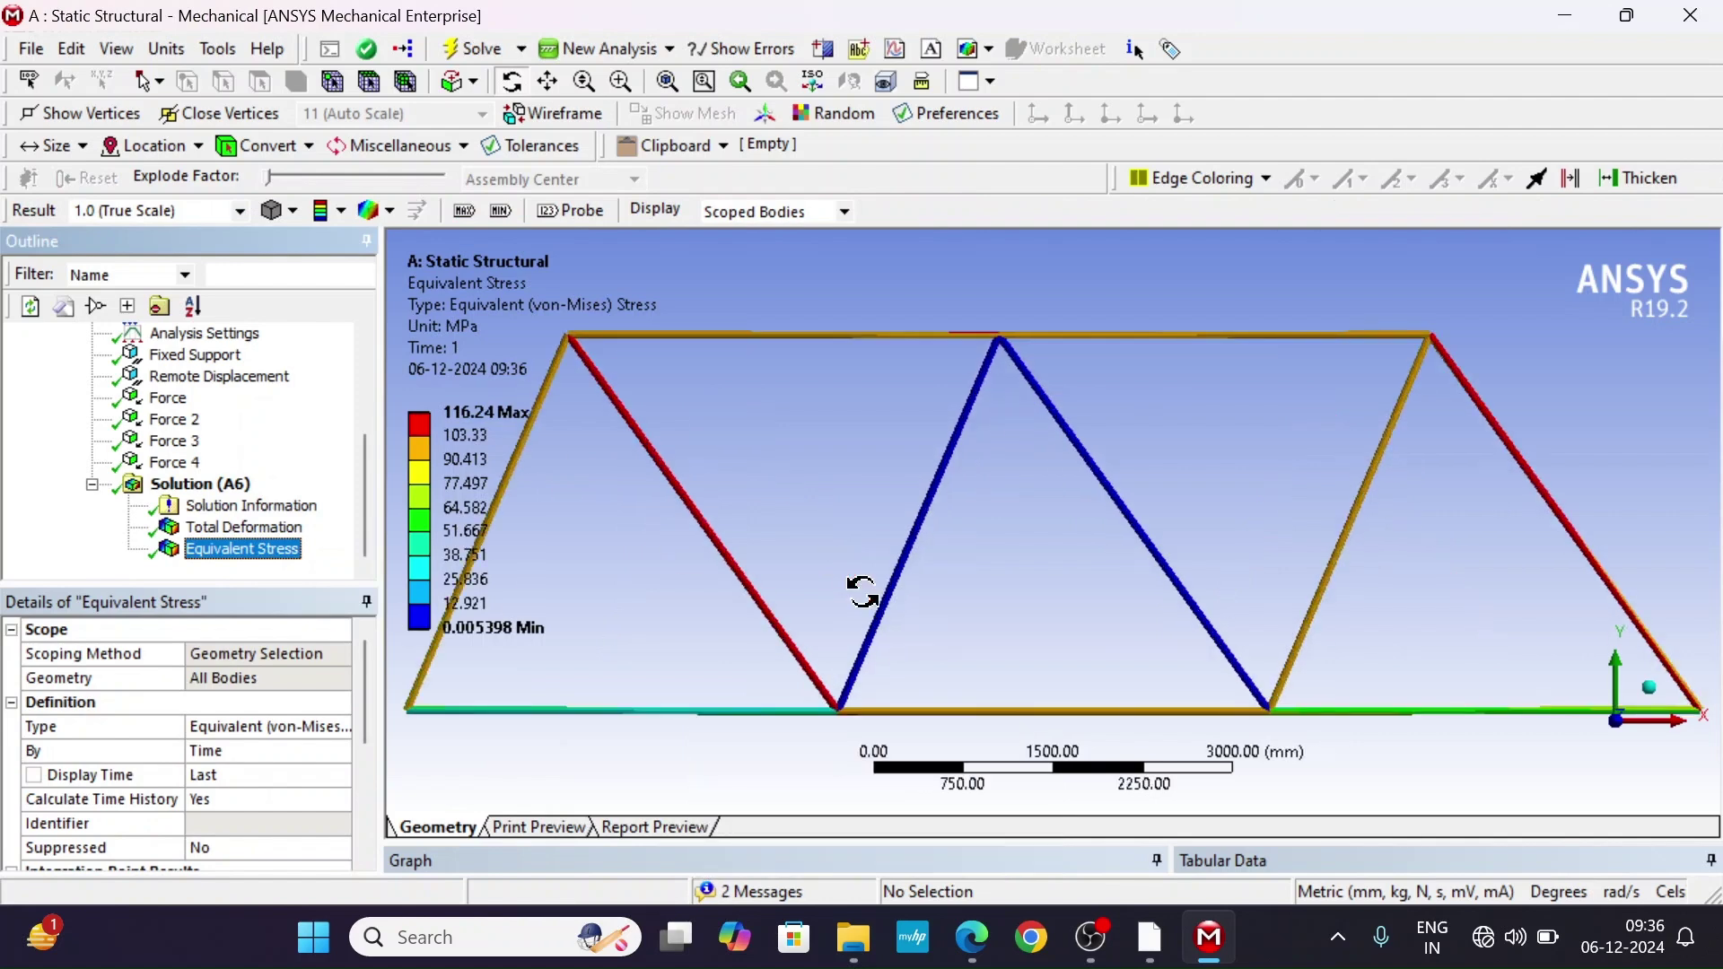
pyautogui.scroll(-2, 861, 592)
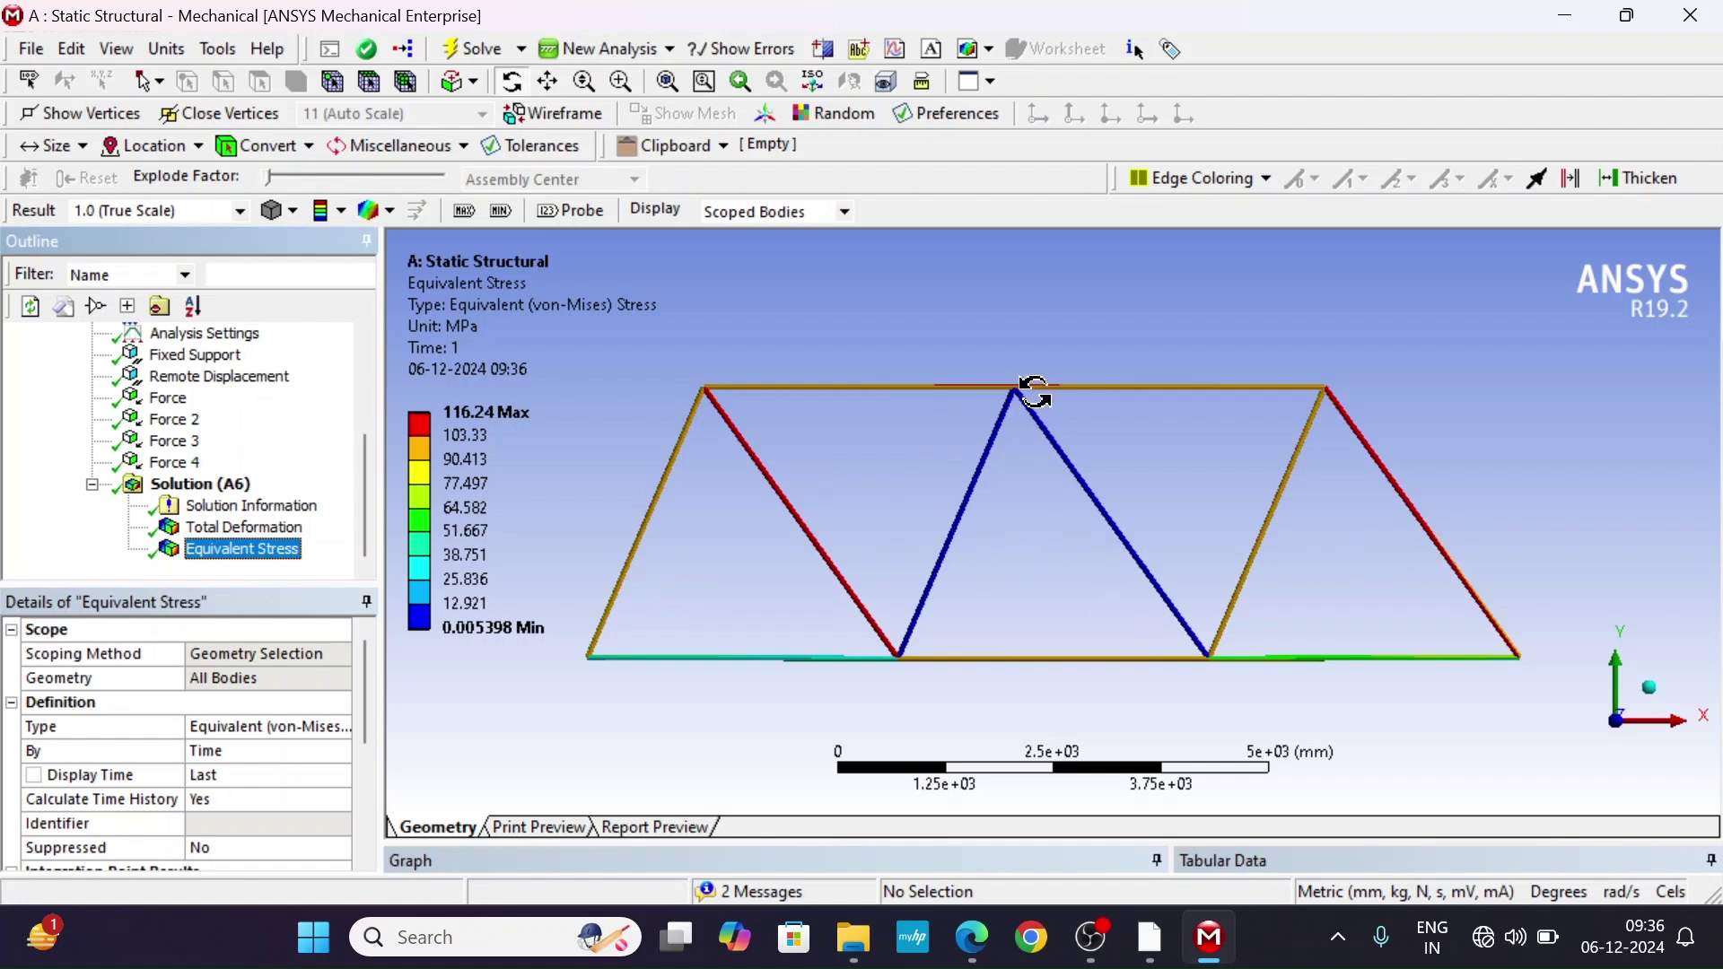
pyautogui.click(244, 527)
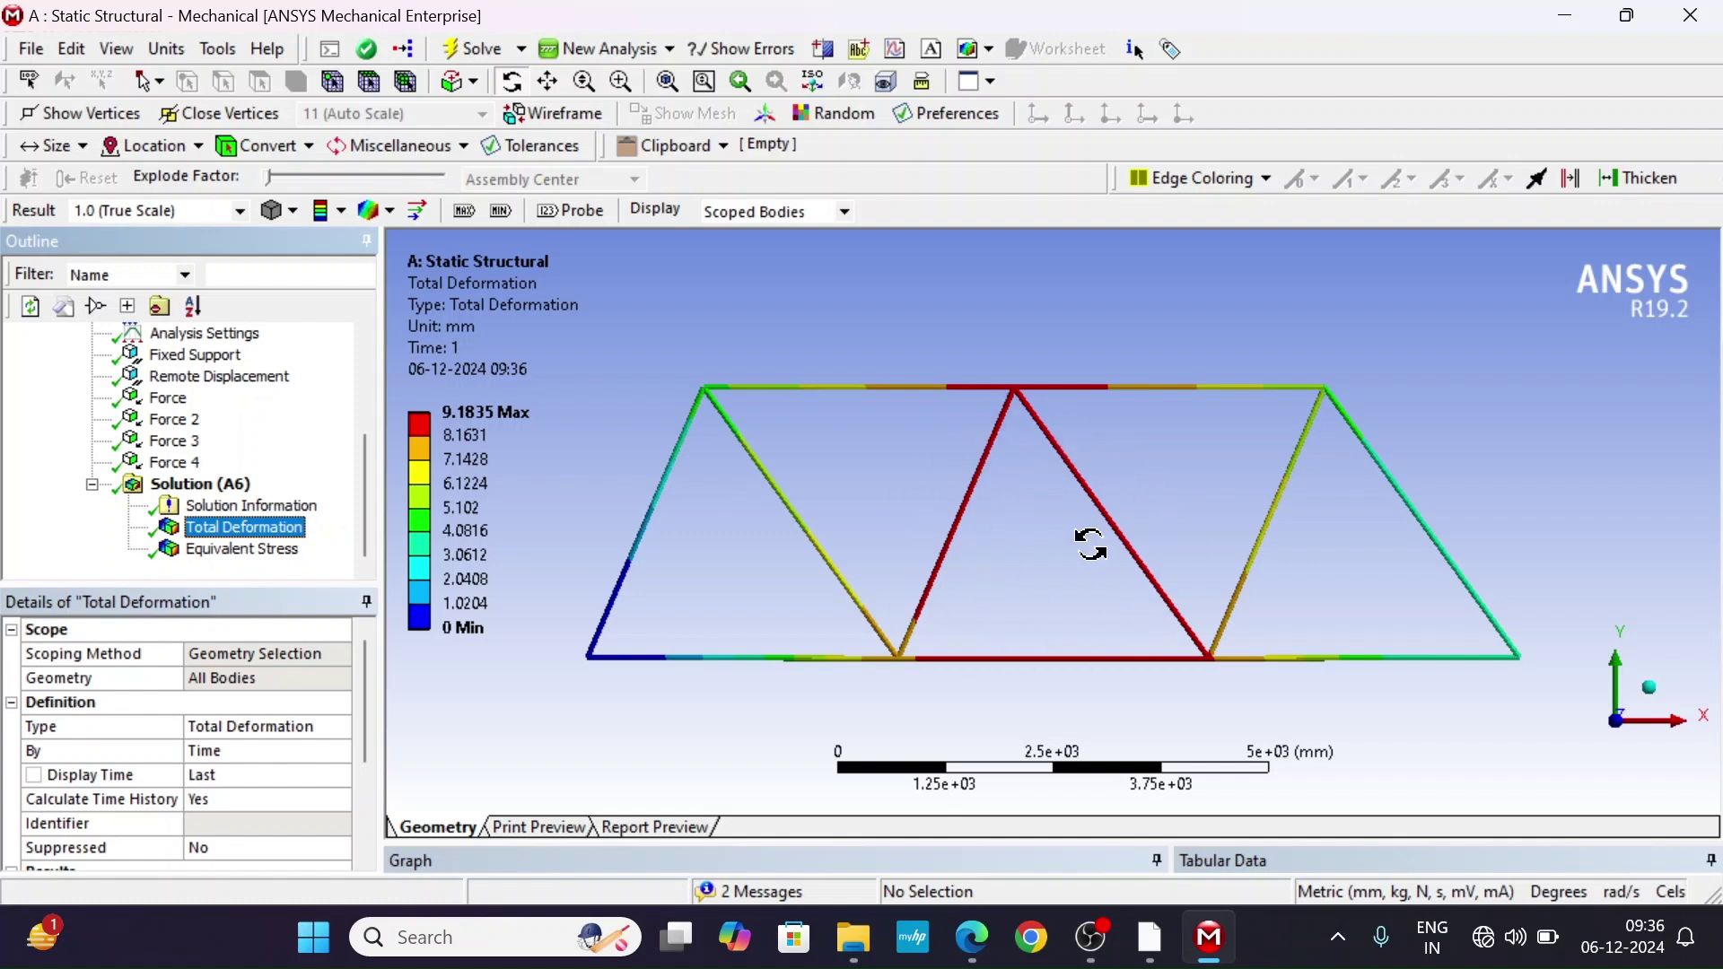
pyautogui.click(269, 550)
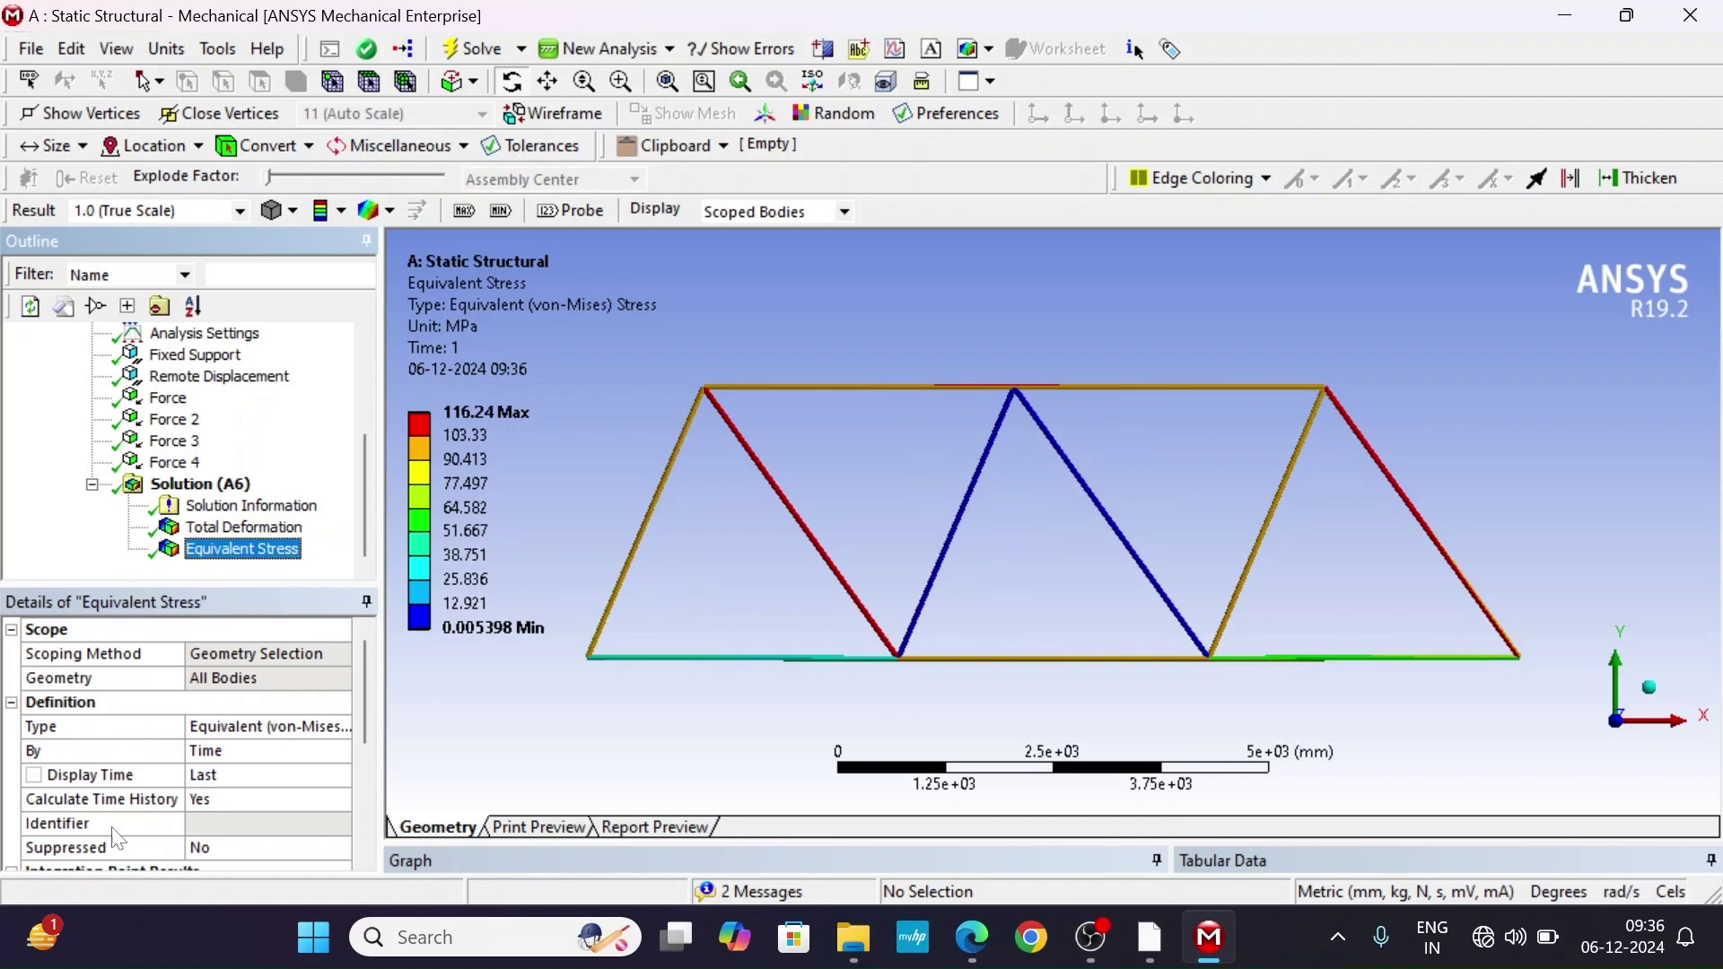
pyautogui.scroll(-3, 175, 806)
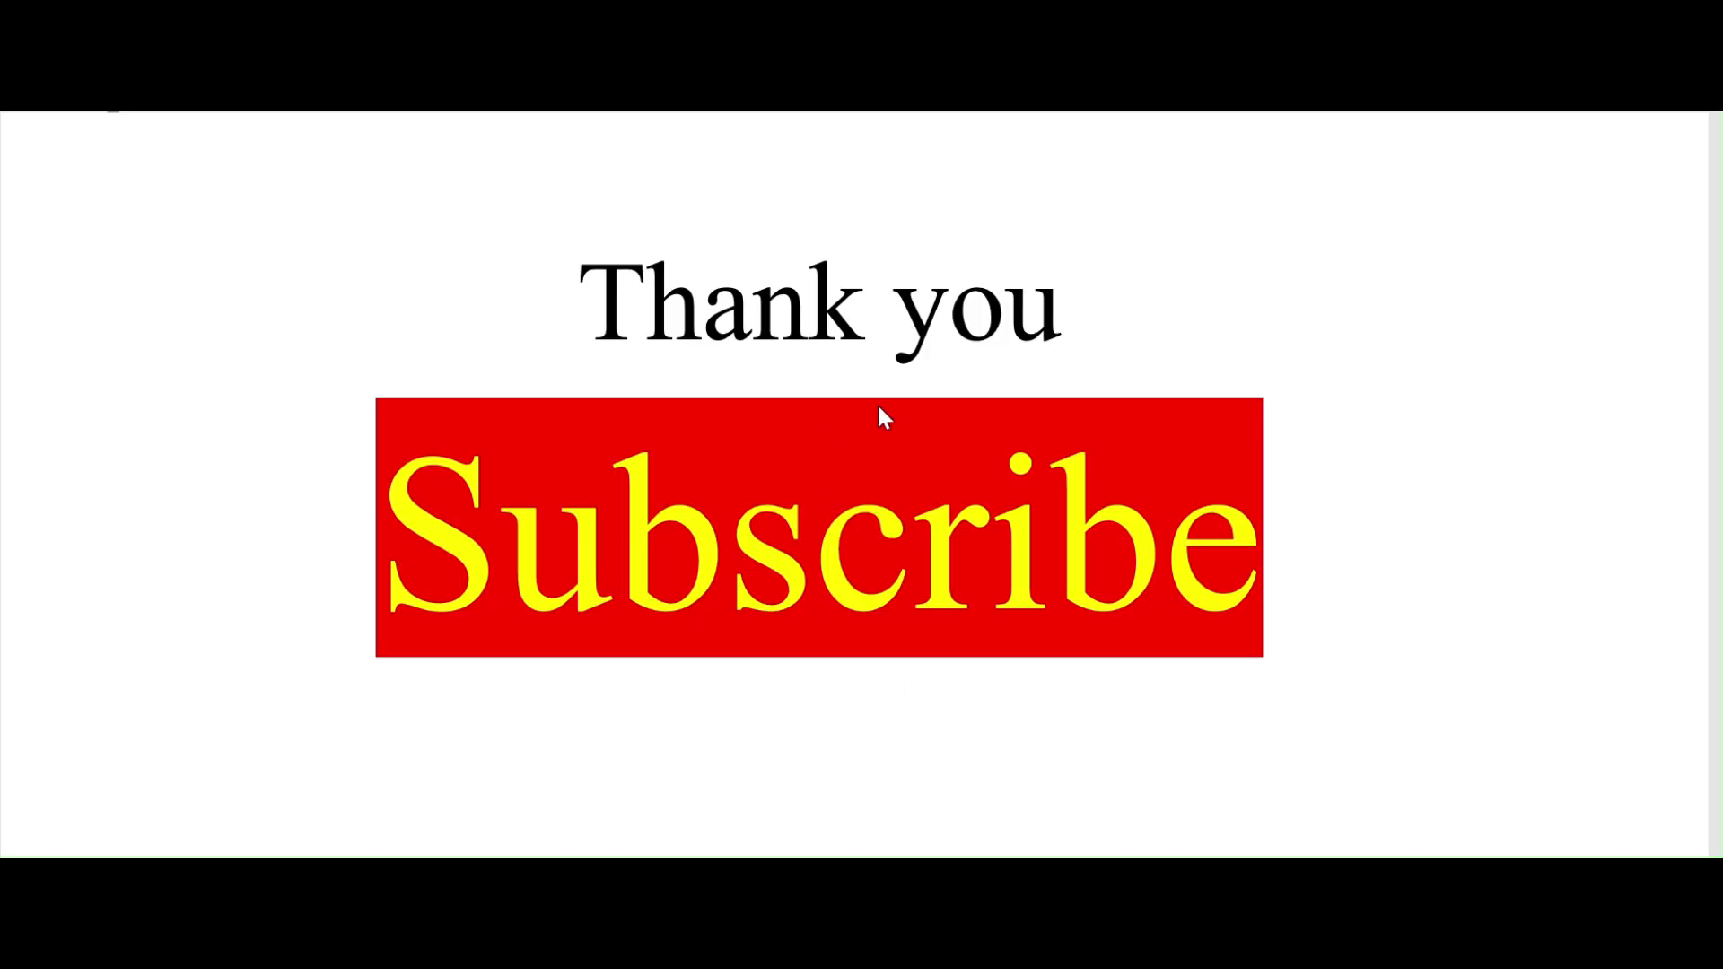